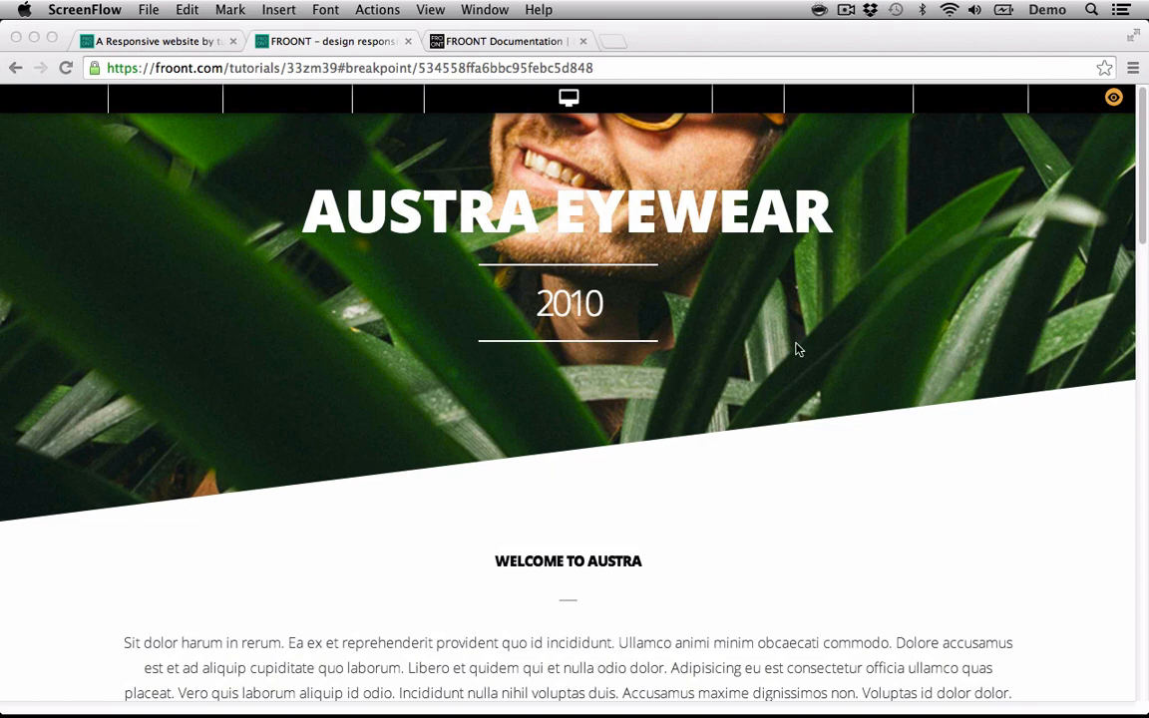
- Look through the finished Austra Eyewear page in the desktop layout, from the title banner to the footer
scroll(512, 313, "down", 3)
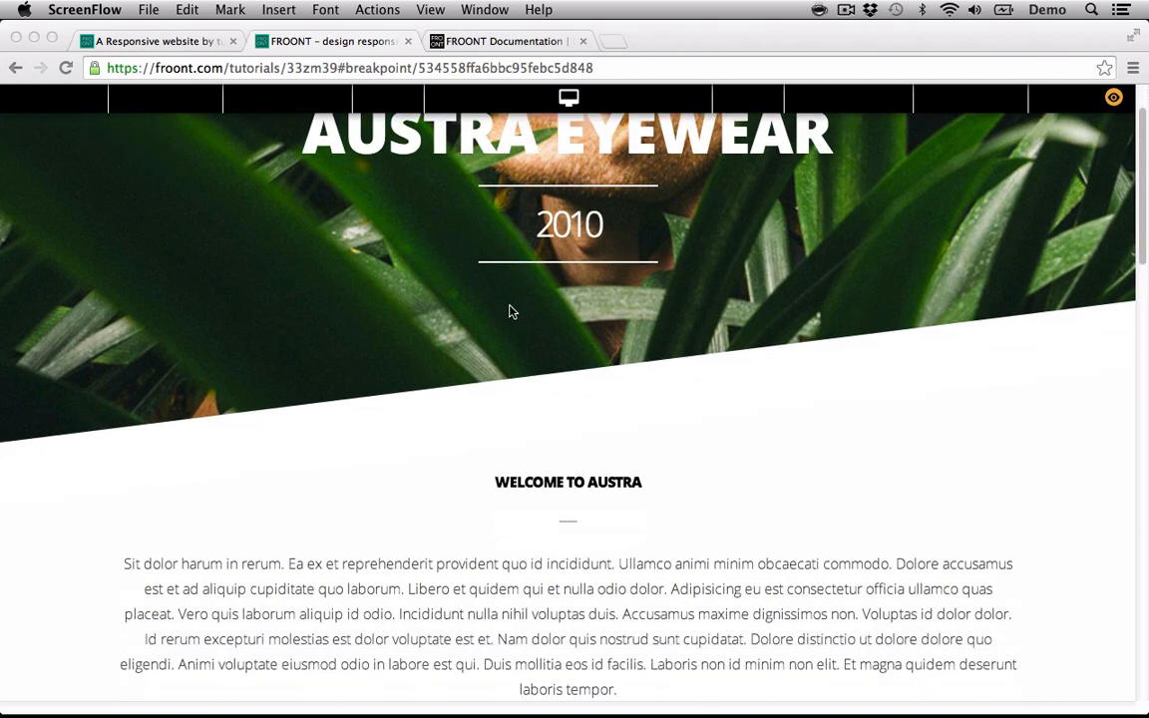
scroll(510, 312, "down", 5)
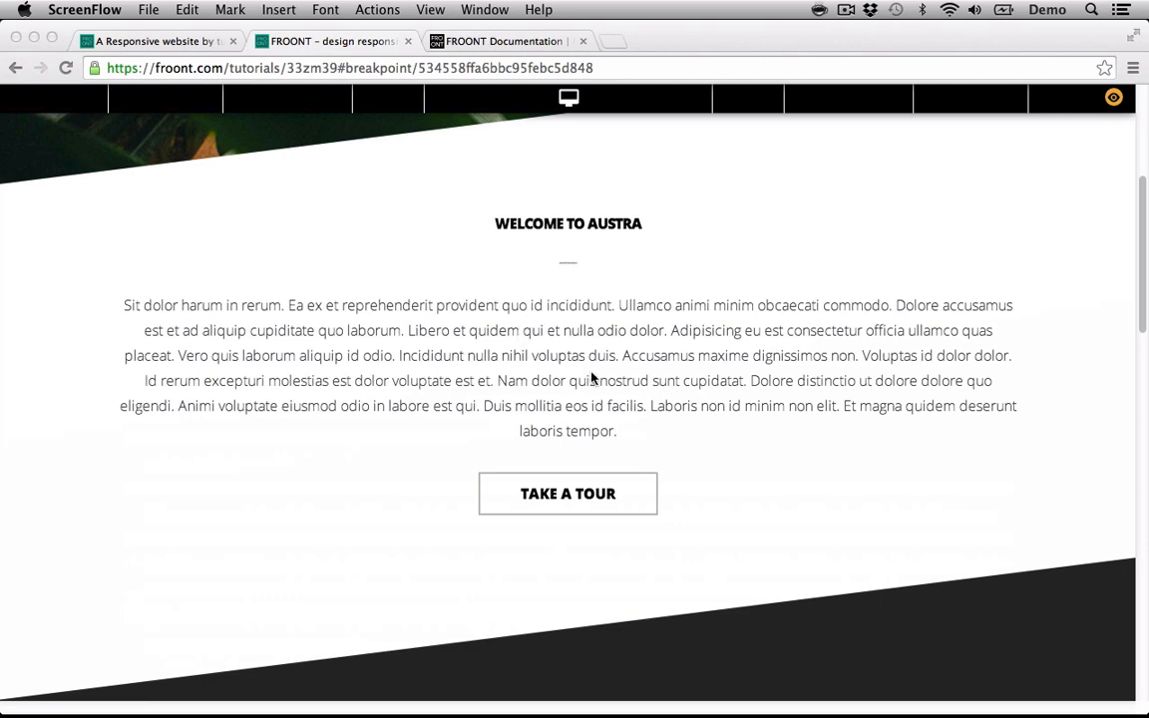
scroll(570, 506, "down", 6)
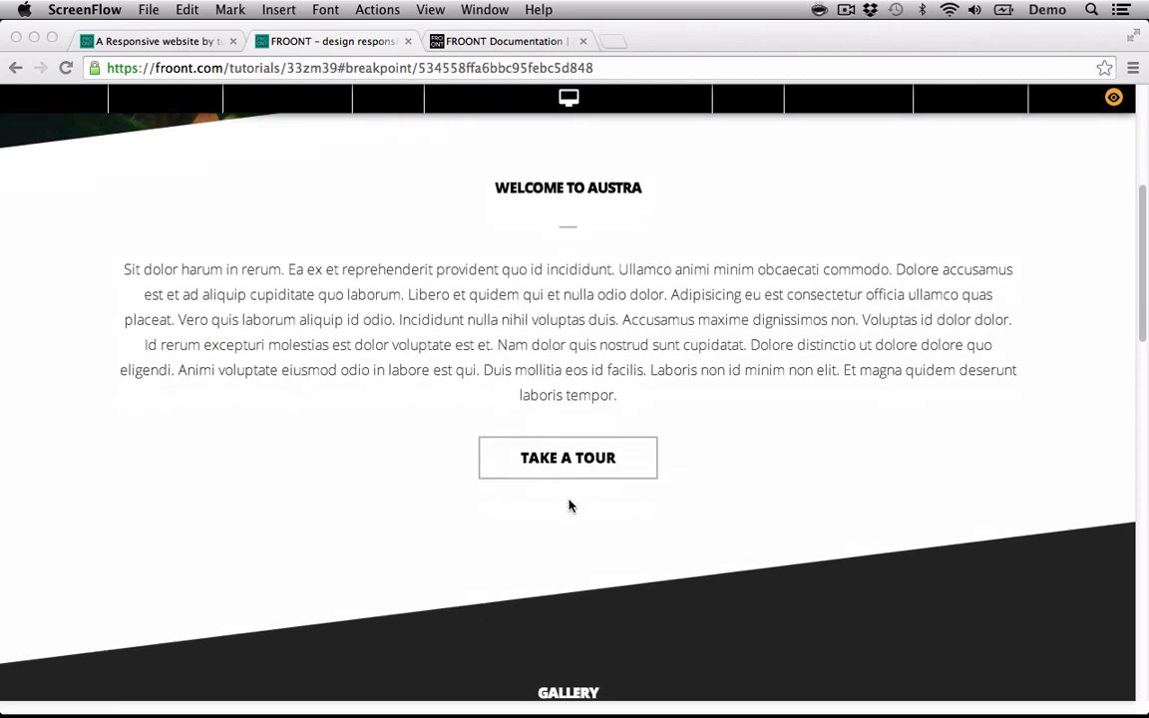
scroll(569, 506, "down", 6)
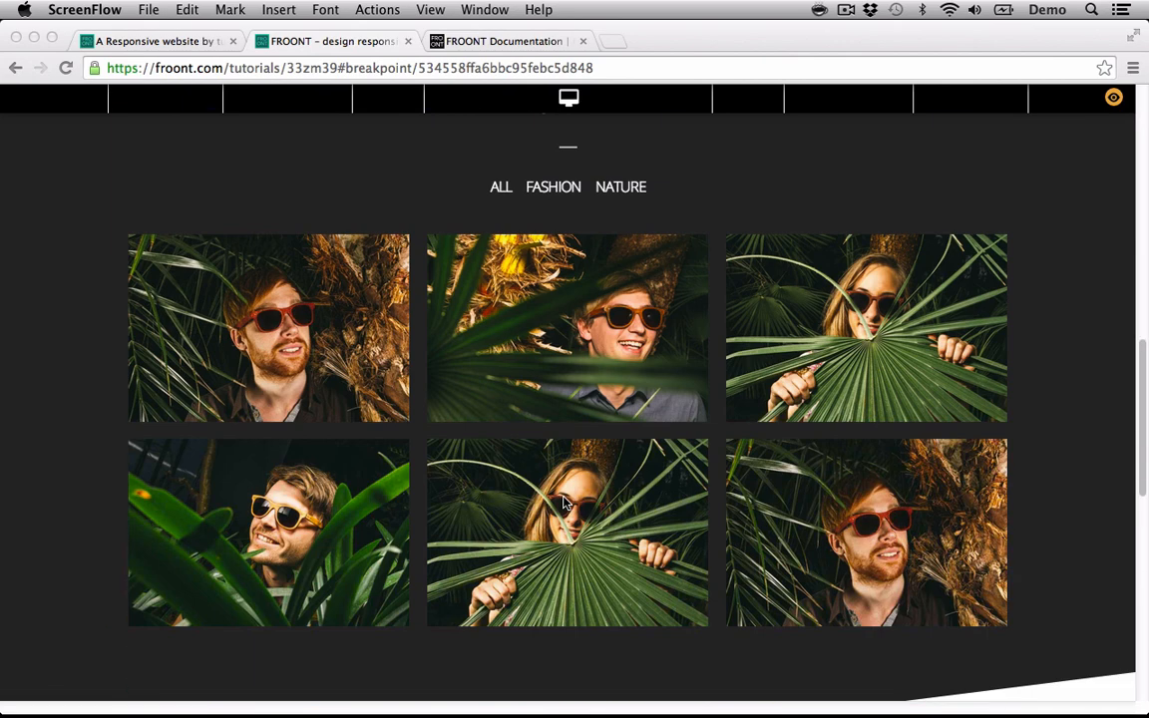
scroll(498, 240, "up", 1)
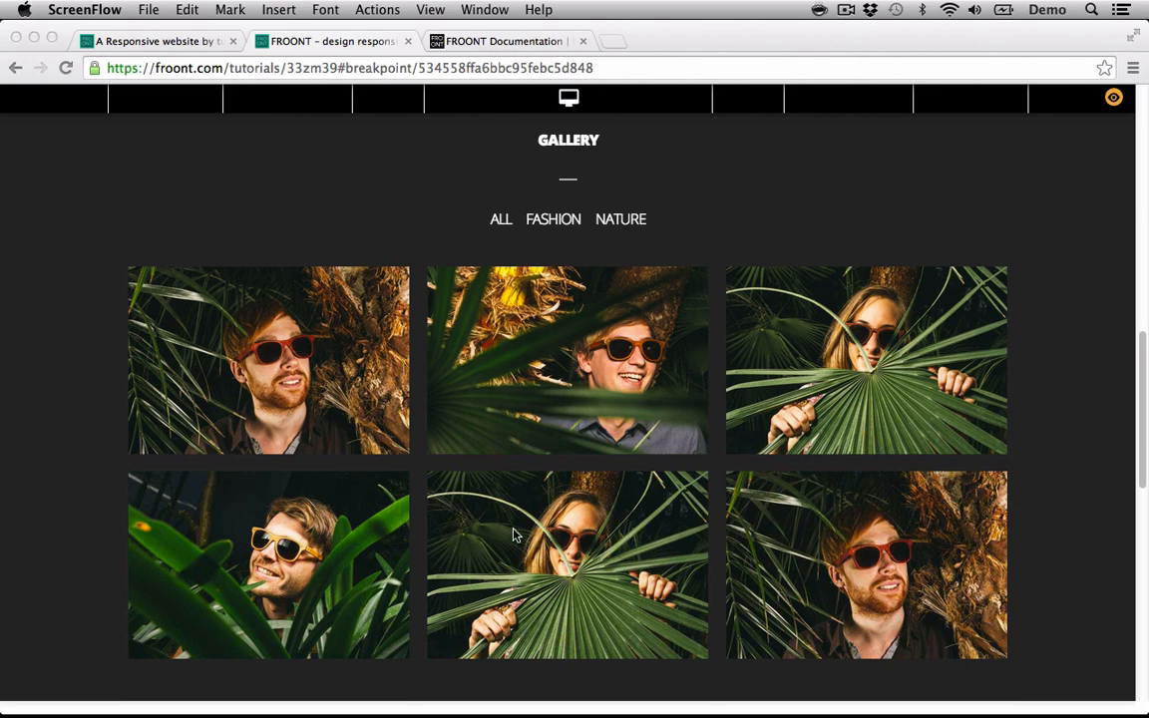
scroll(462, 474, "down", 5)
scroll(499, 513, "down", 6)
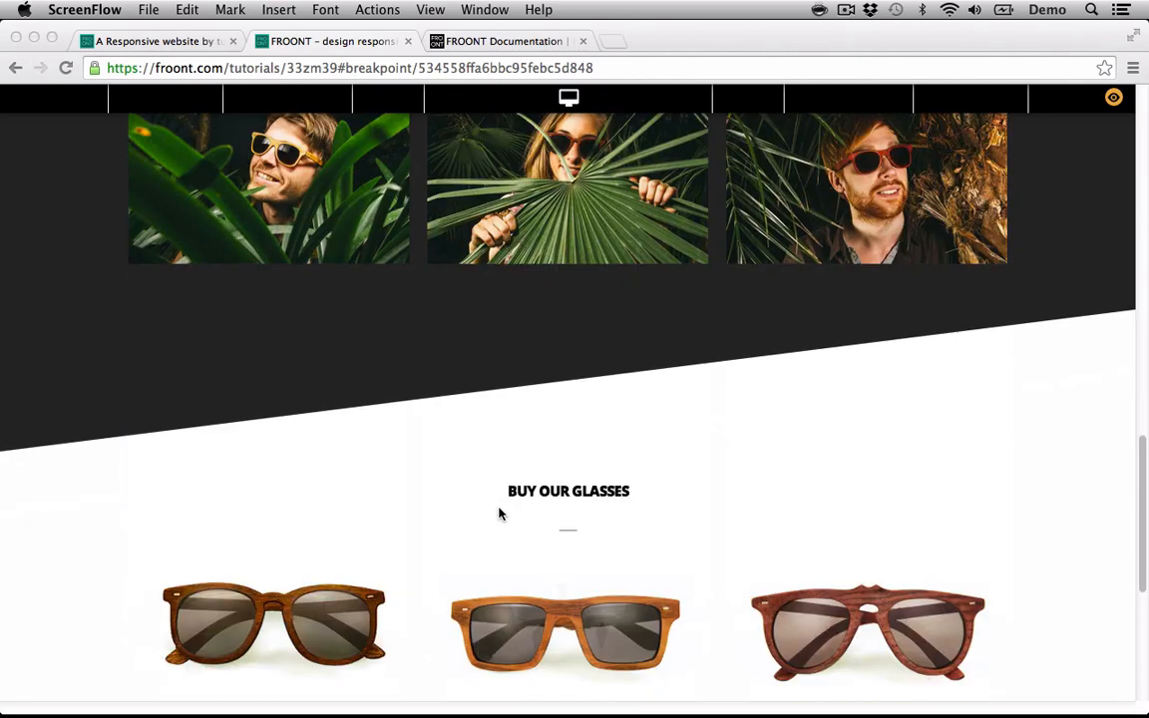
scroll(522, 441, "down", 2)
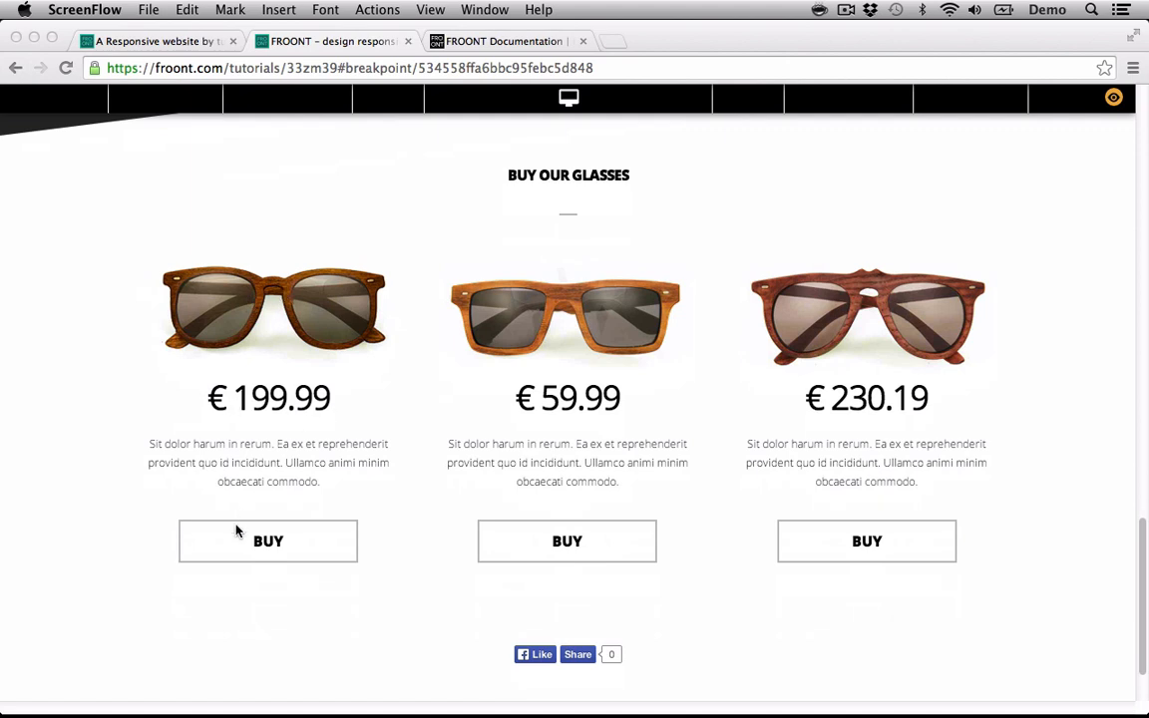
scroll(279, 547, "down", 2)
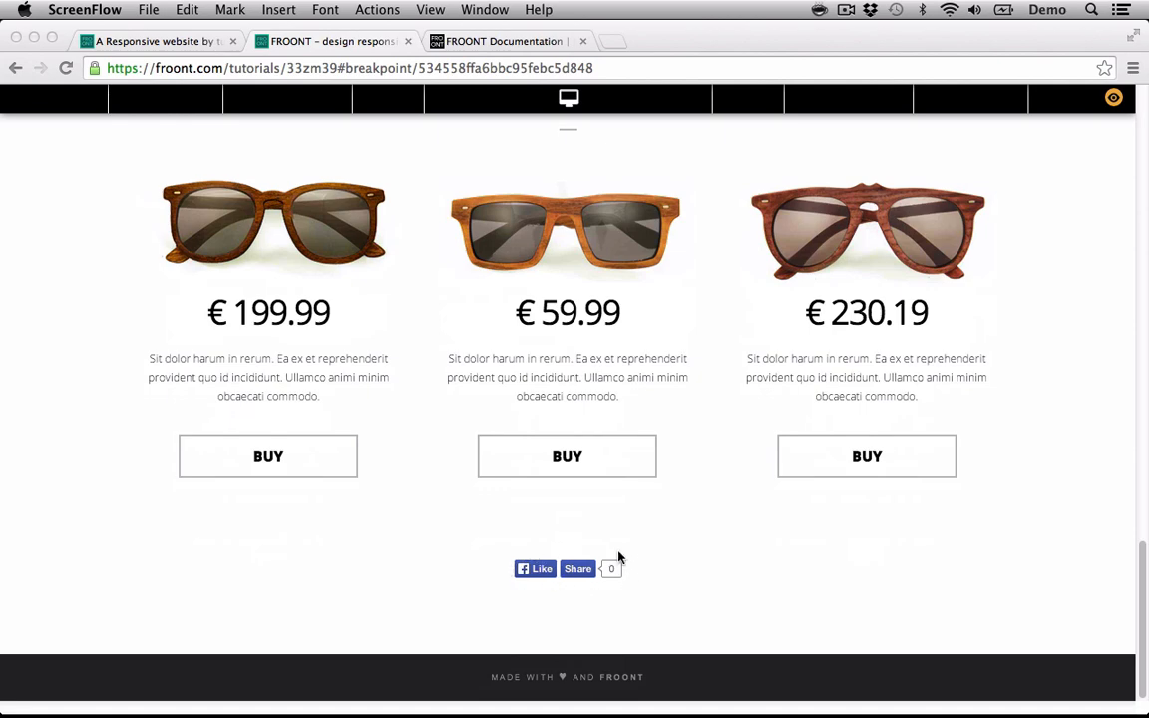
scroll(618, 558, "up", 15)
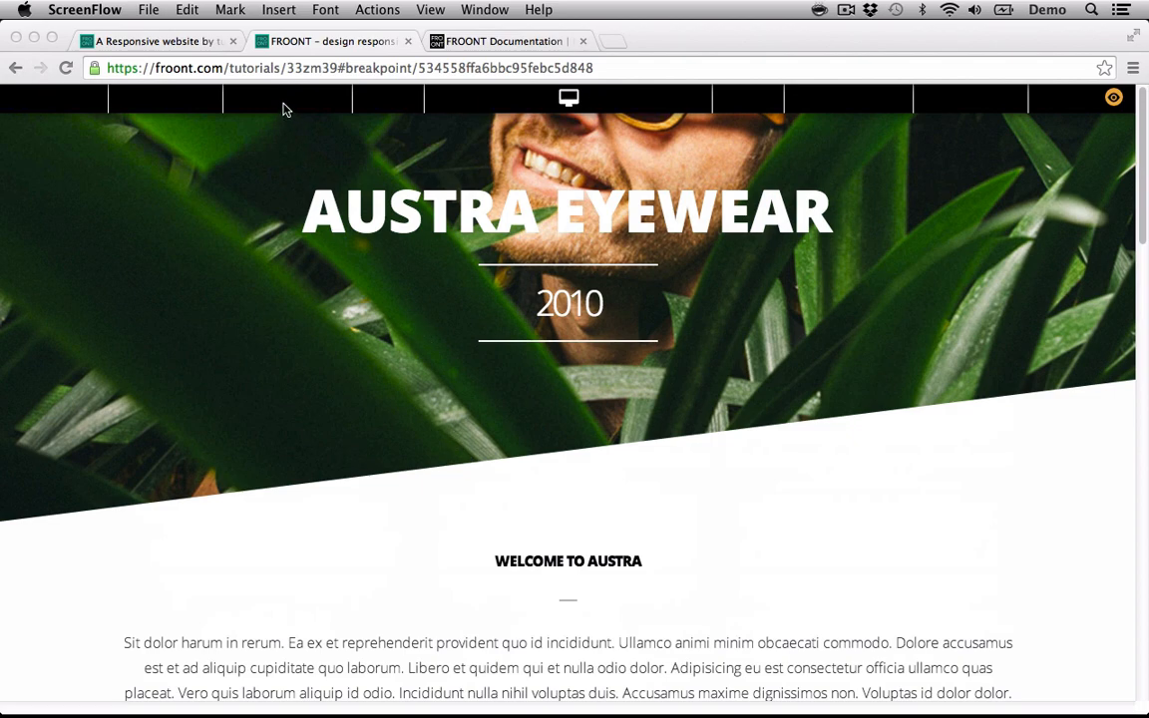
- Switch the finished page to the 768 tablet breakpoint and examine its welcome, gallery and product sections
left_click(297, 107)
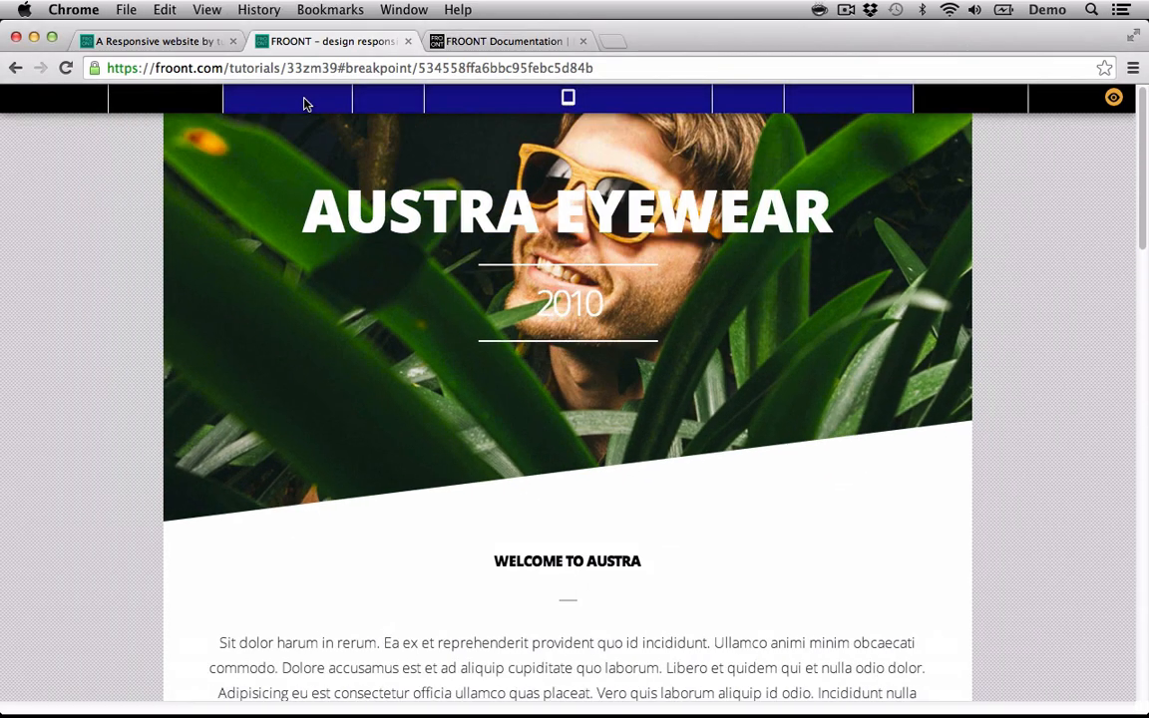
scroll(297, 199, "down", 6)
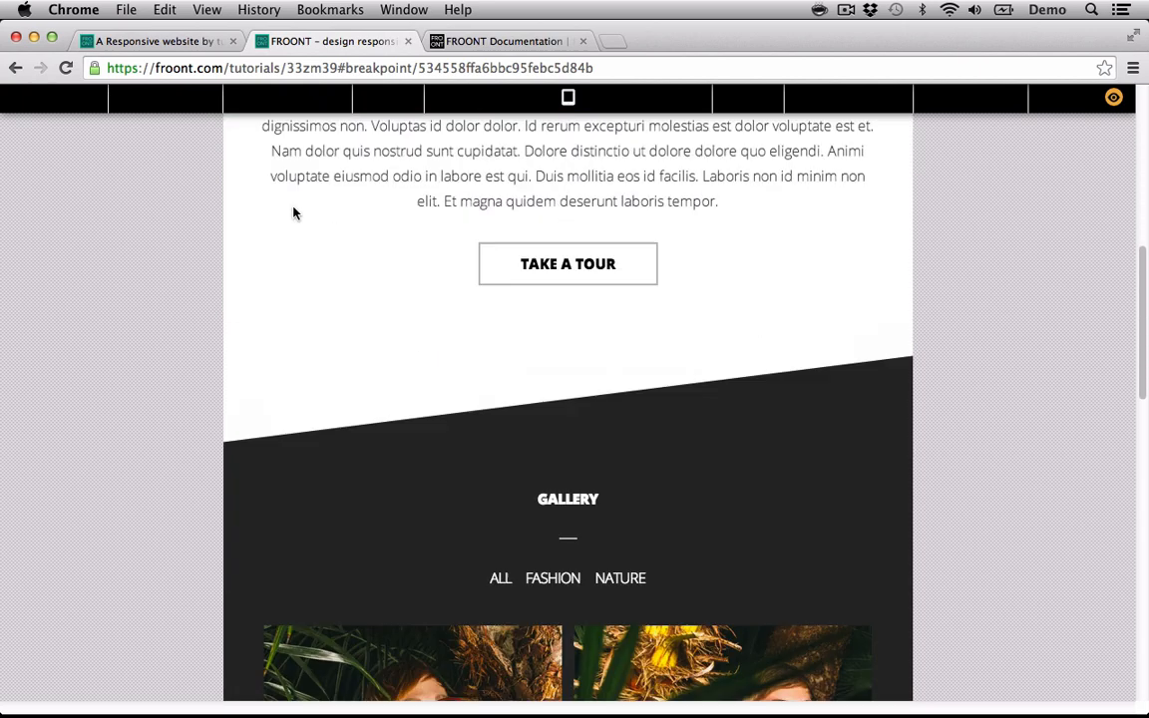
scroll(293, 212, "down", 5)
scroll(390, 223, "down", 1)
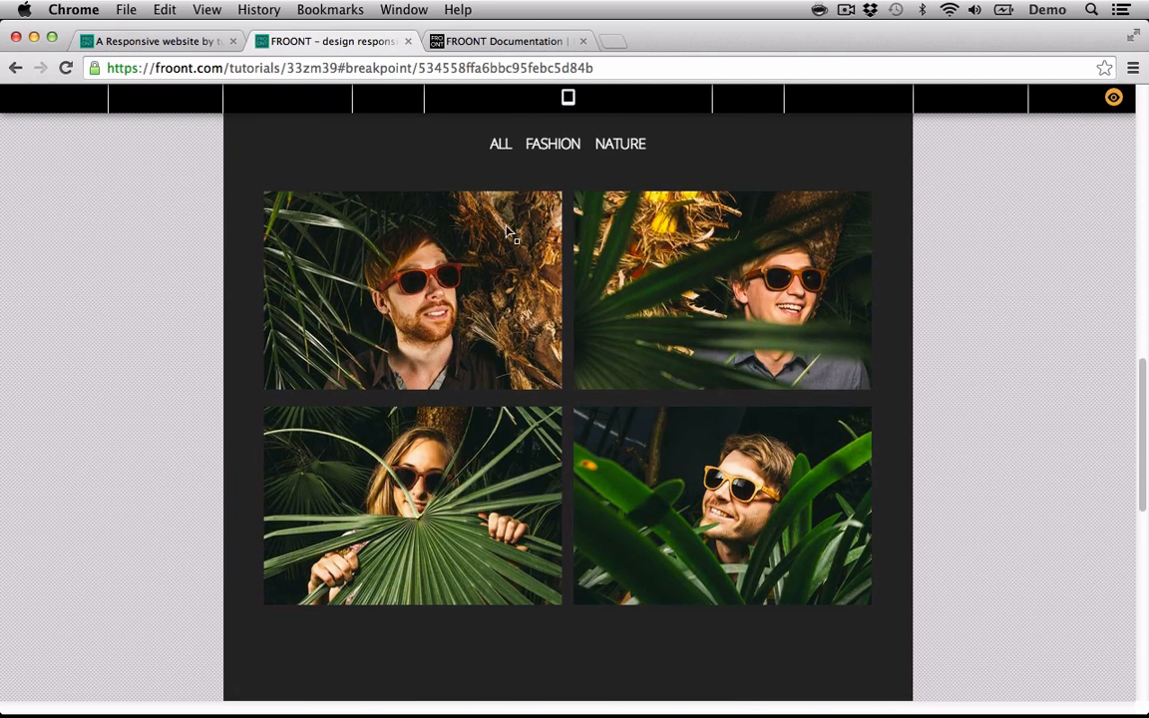
scroll(470, 497, "down", 4)
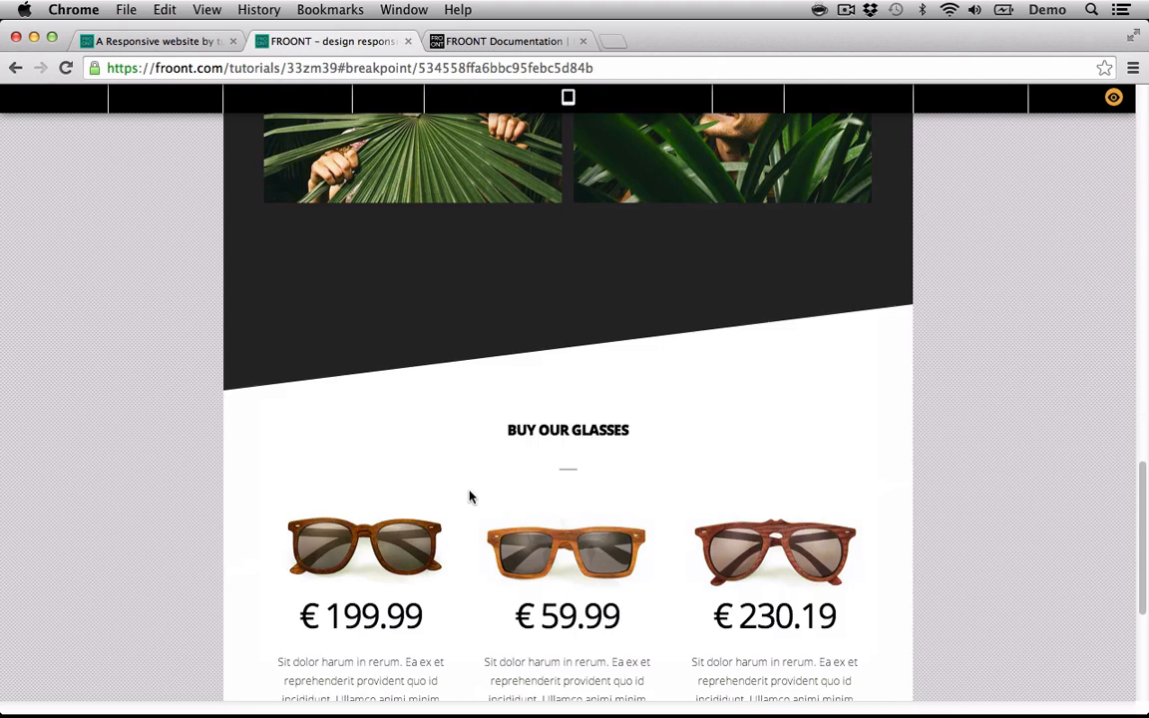
scroll(467, 494, "up", 2)
scroll(548, 472, "up", 1)
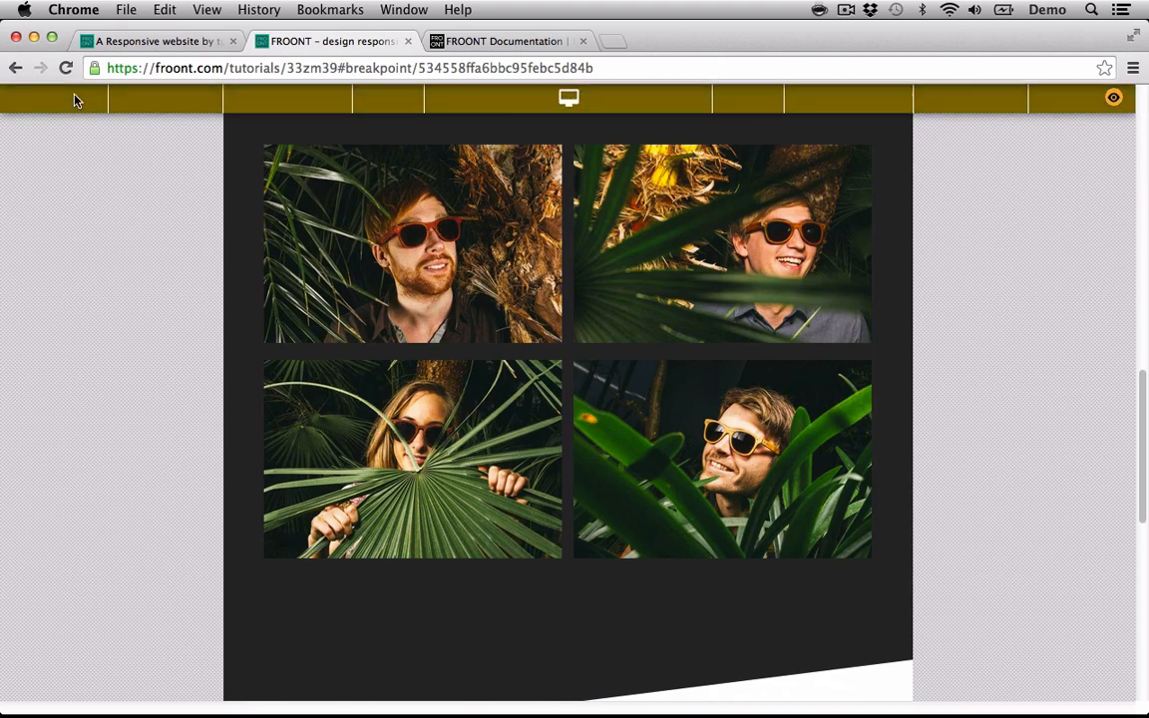
- Compare the gallery in the desktop and tablet layouts, and examine the tablet layout of the glasses for sale
left_click(74, 100)
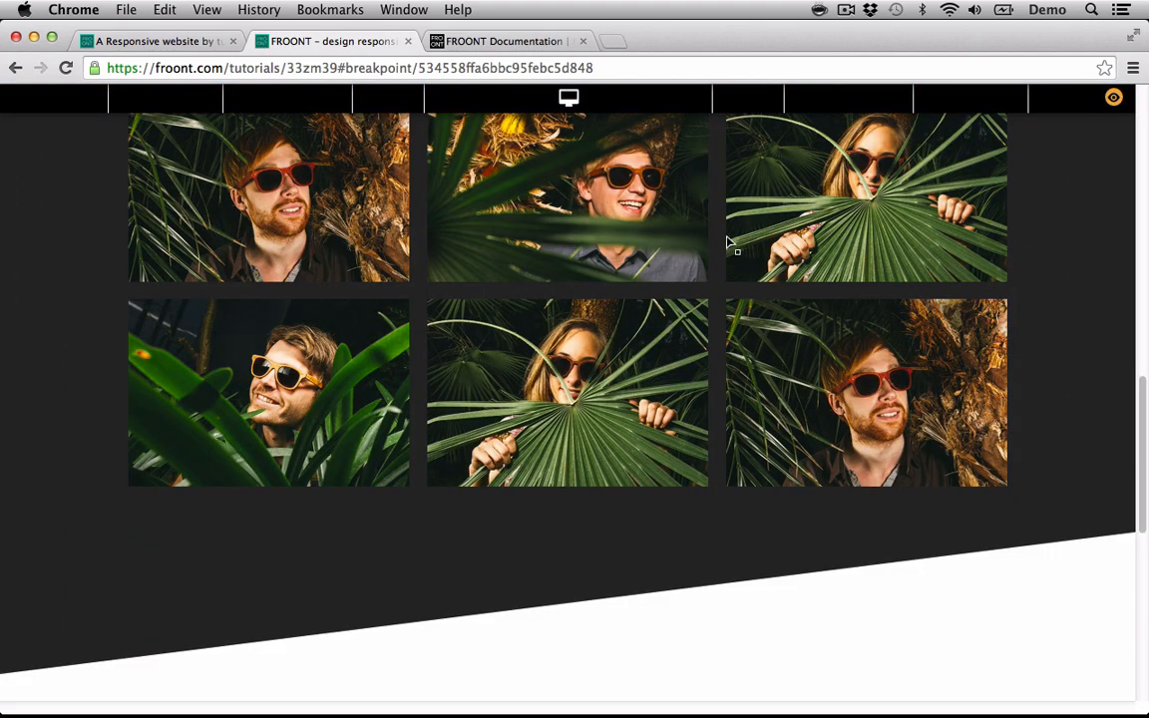
left_click(277, 107)
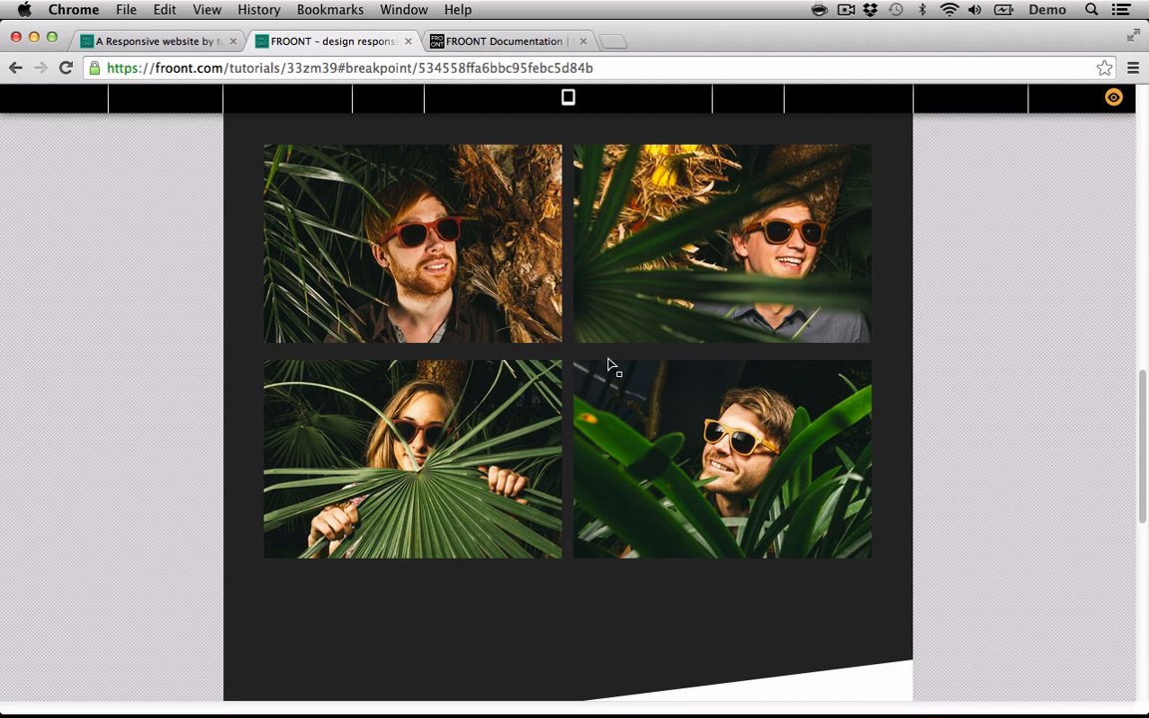
scroll(515, 344, "down", 5)
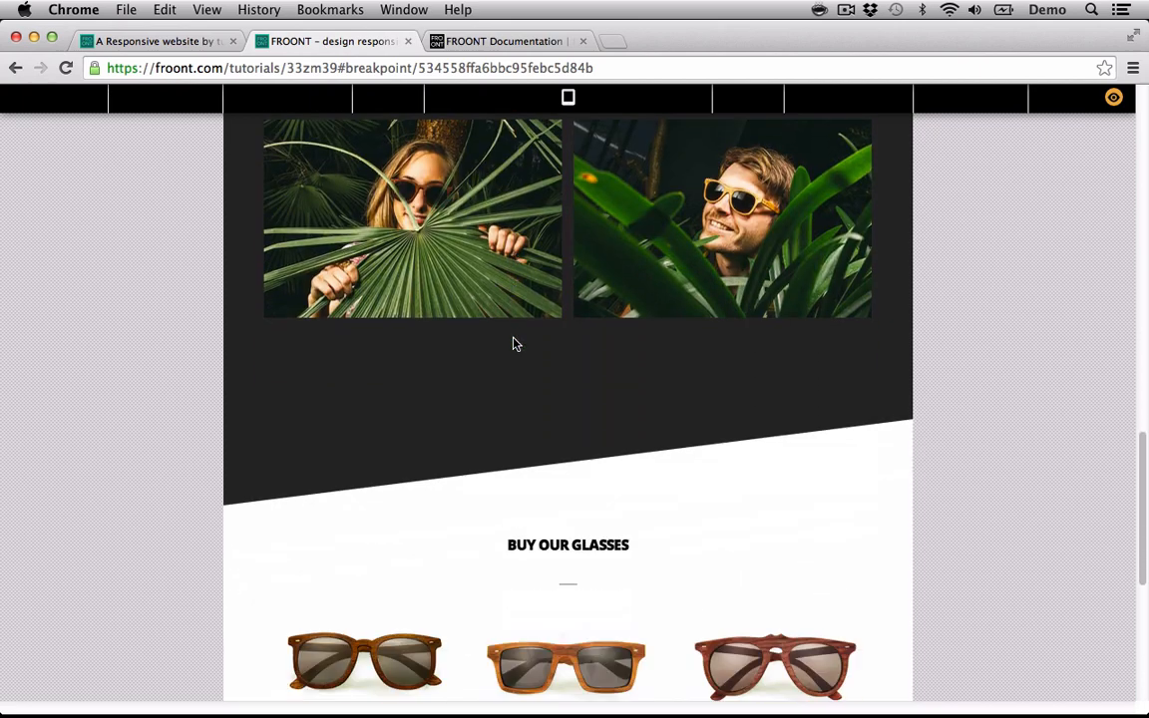
scroll(515, 344, "down", 8)
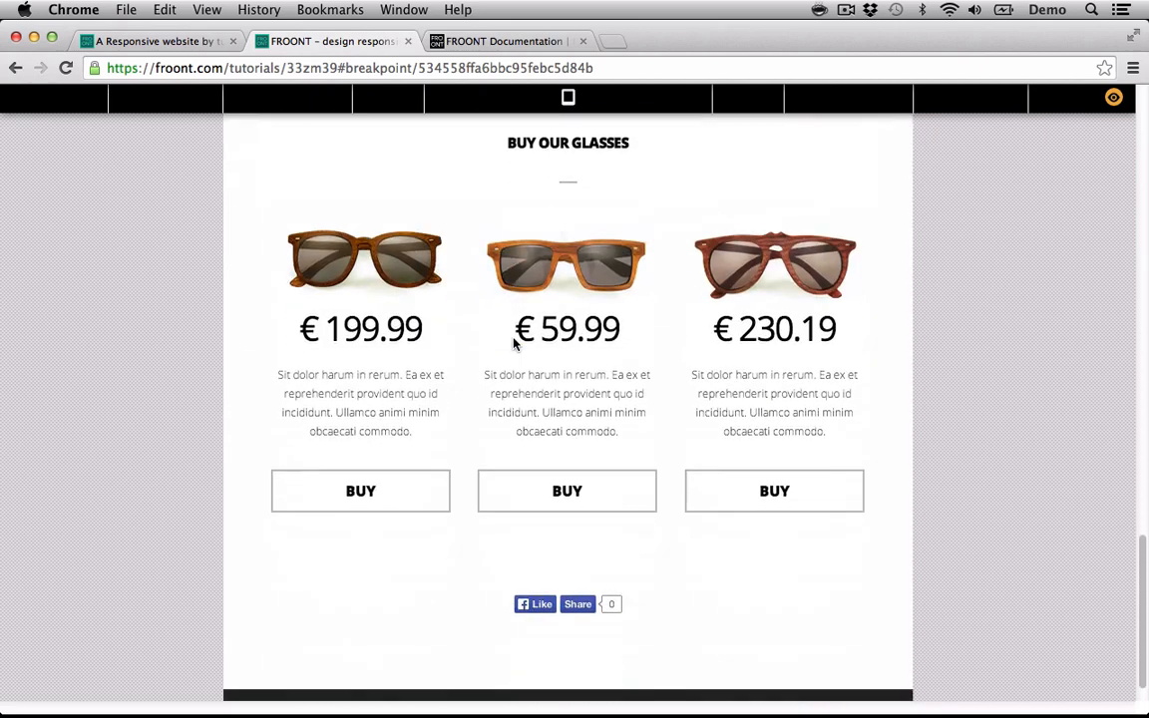
- Review the page at the 320 mobile breakpoint, then return to the desktop layout
left_click(473, 99)
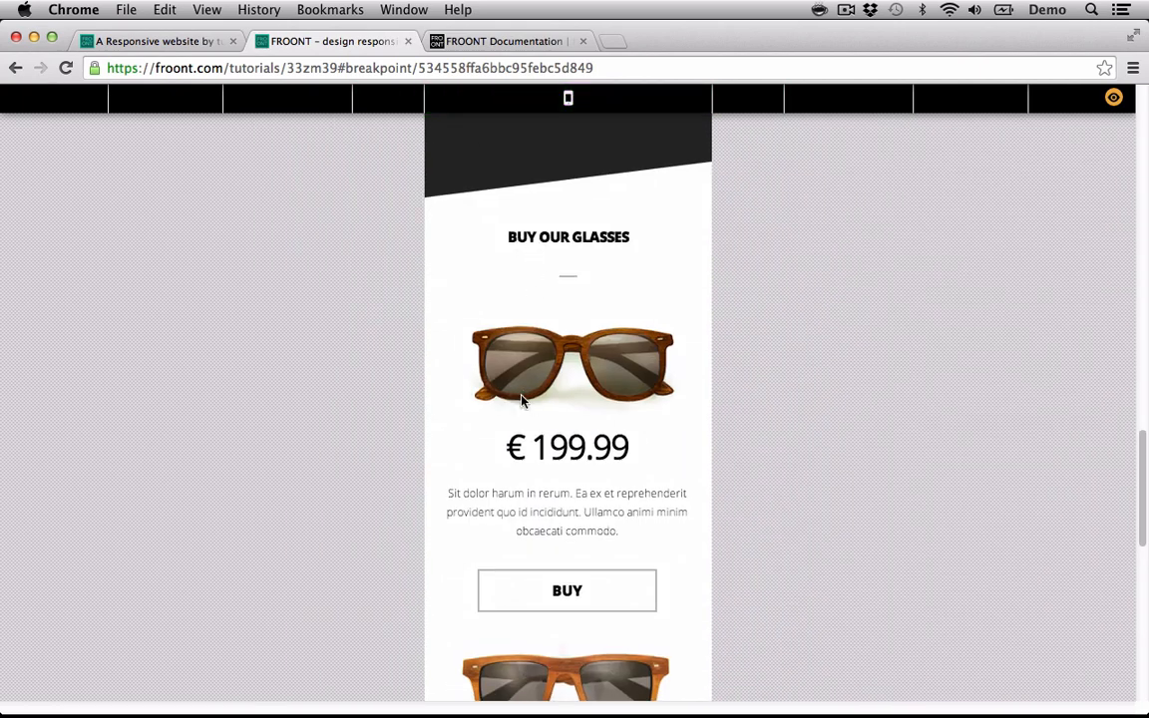
scroll(519, 394, "down", 12)
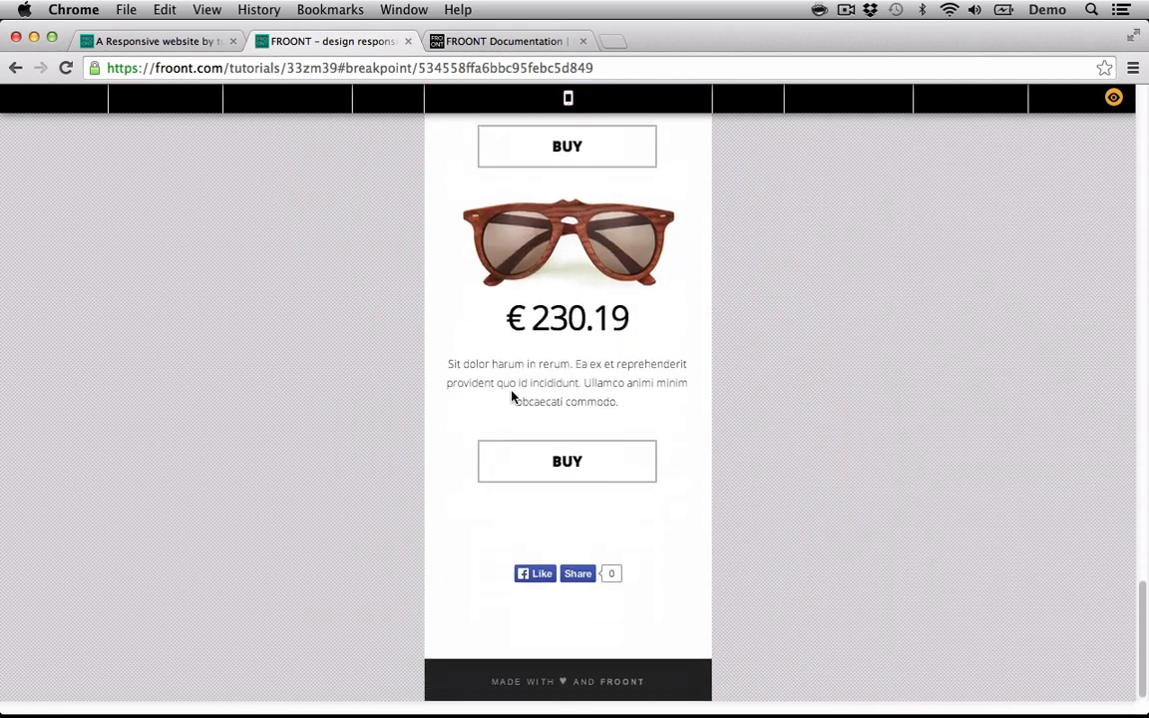
scroll(511, 394, "up", 10)
scroll(512, 397, "up", 10)
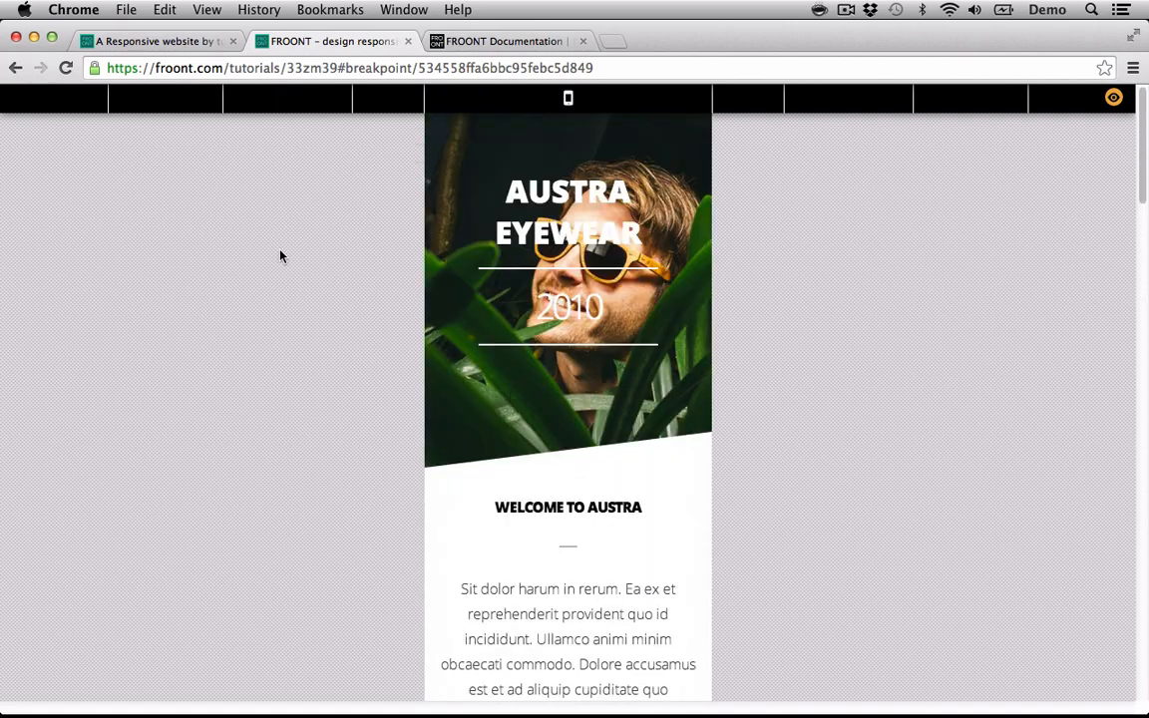
left_click(74, 100)
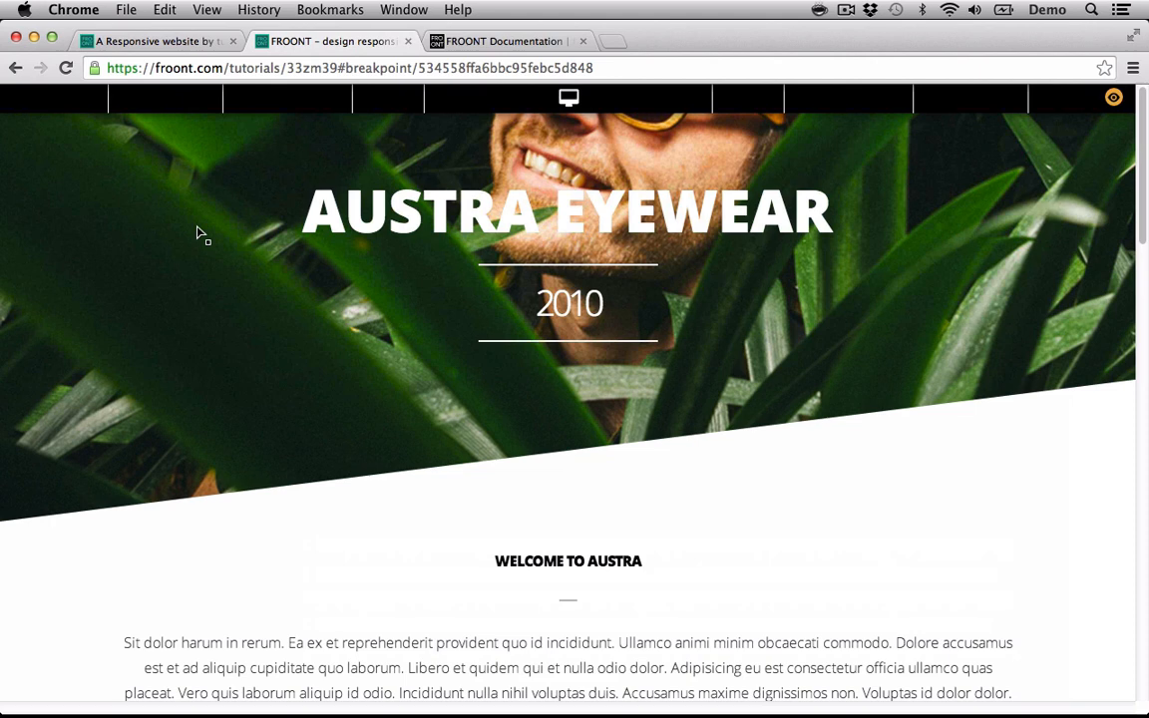
- Go back to the FROONT projects page and start a new desktop-first project from a blank page
left_click(166, 42)
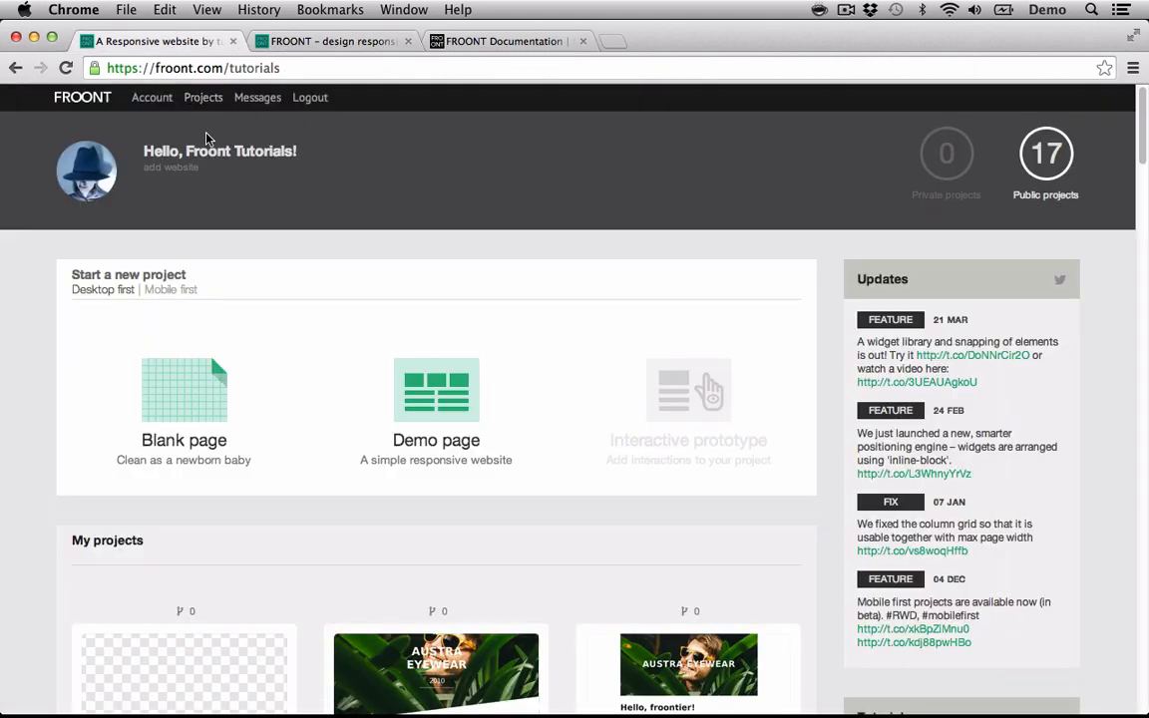
left_click(199, 380)
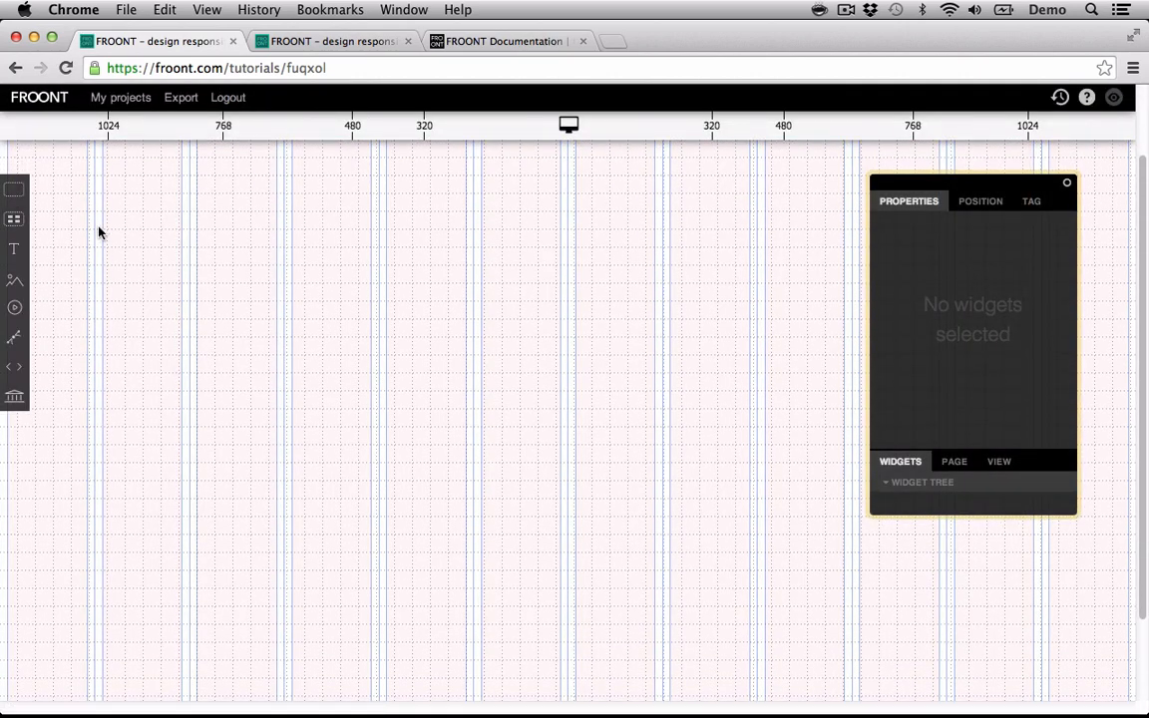
- Add a container to the blank page and extend its lower edge to make it nearly twice as tall
left_click(15, 192)
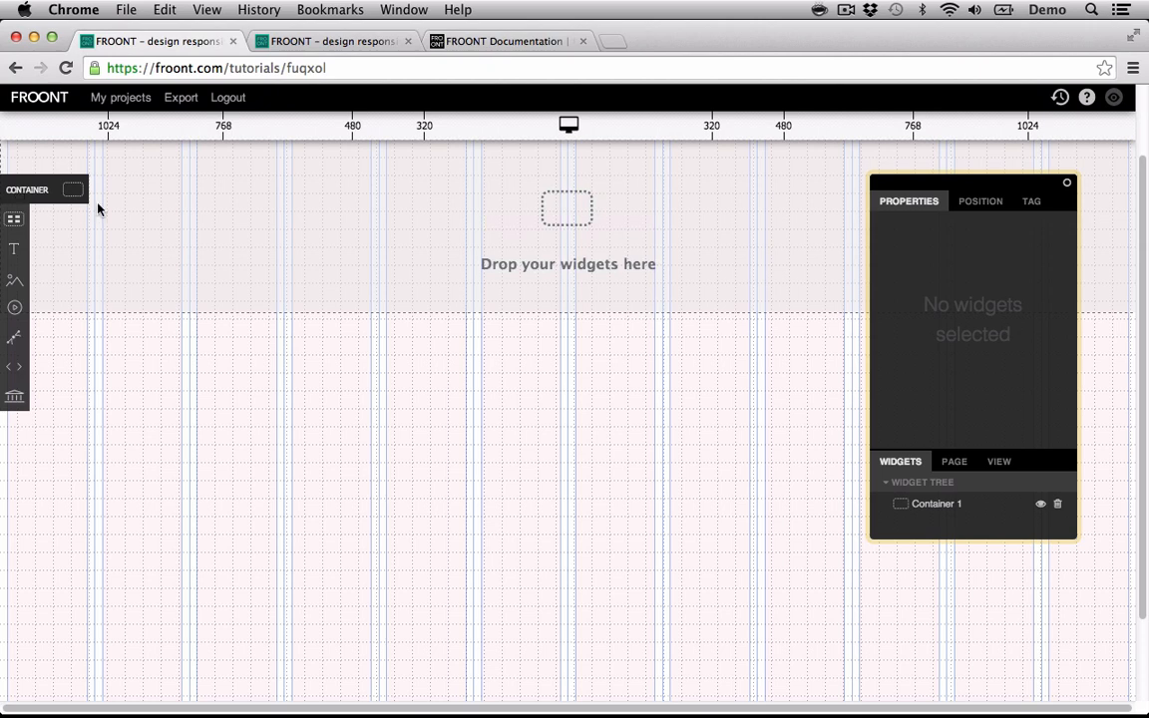
left_click(517, 297)
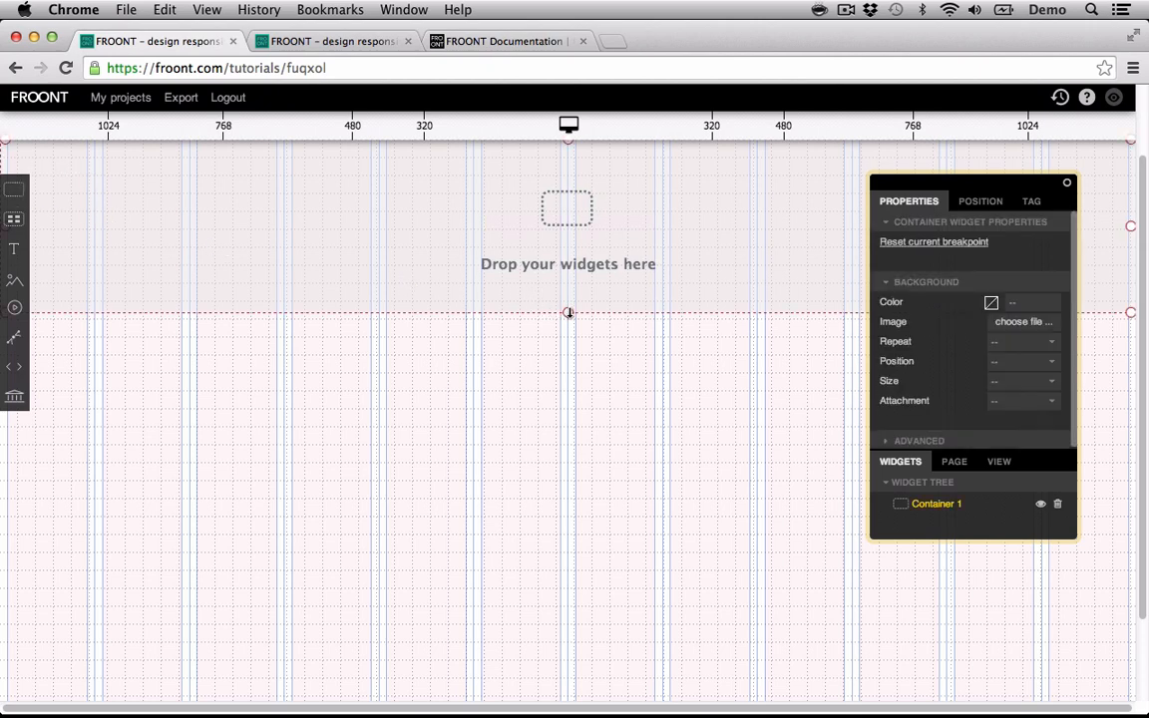
left_click_drag(569, 312, 583, 455)
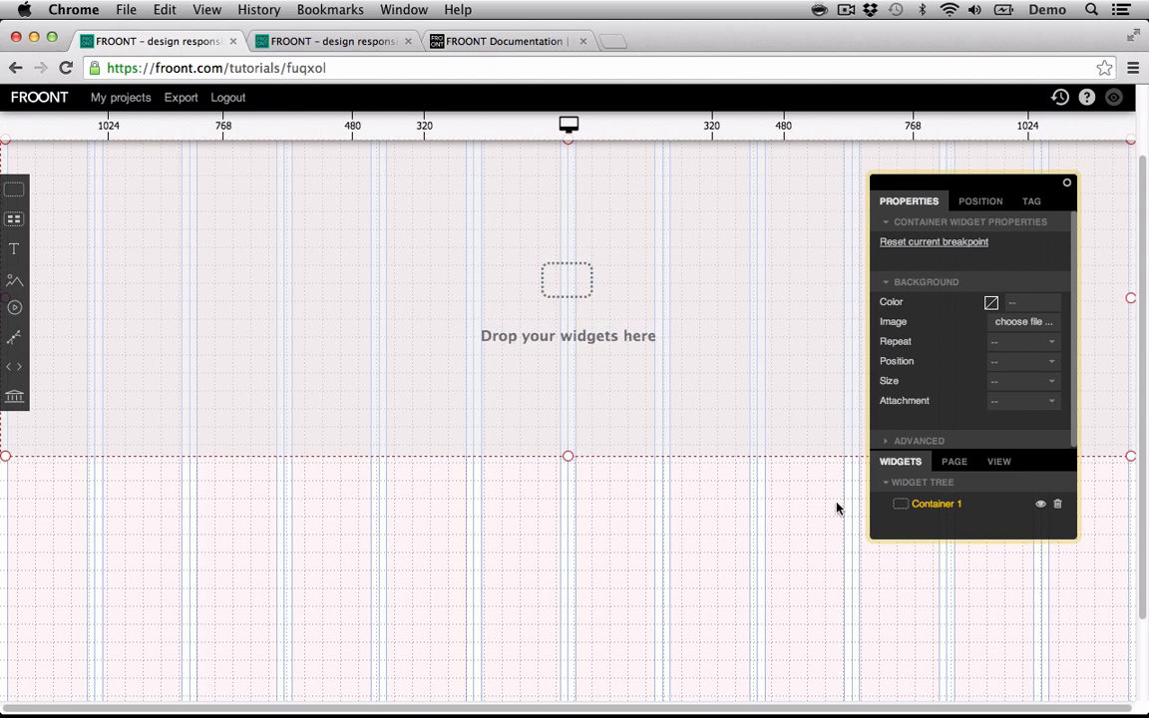
- Rename the container HEADER in the widget tree and lengthen the properties panel downward
double_click(928, 503)
type("HEADER")
key("Return")
left_click(849, 505)
left_click_drag(939, 535, 938, 679)
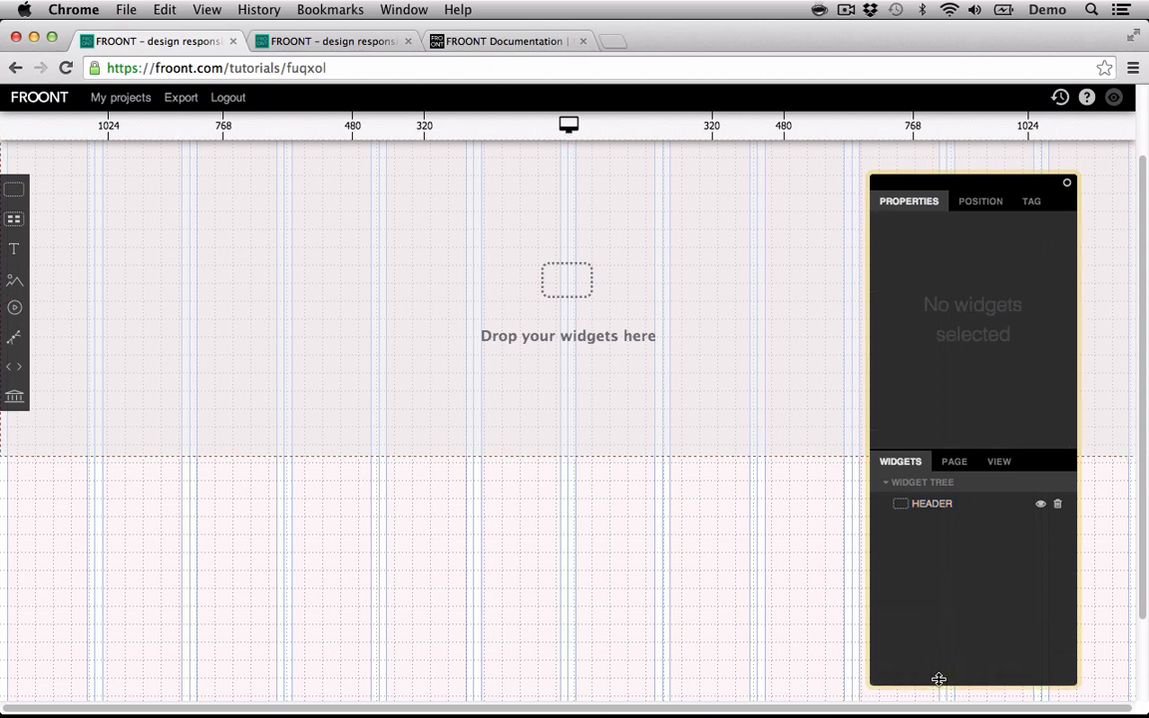
- Bring austra_bg.jpg from the Austra eyewear folder in Finder into the HEADER container as its background image
mouse_move(436, 684)
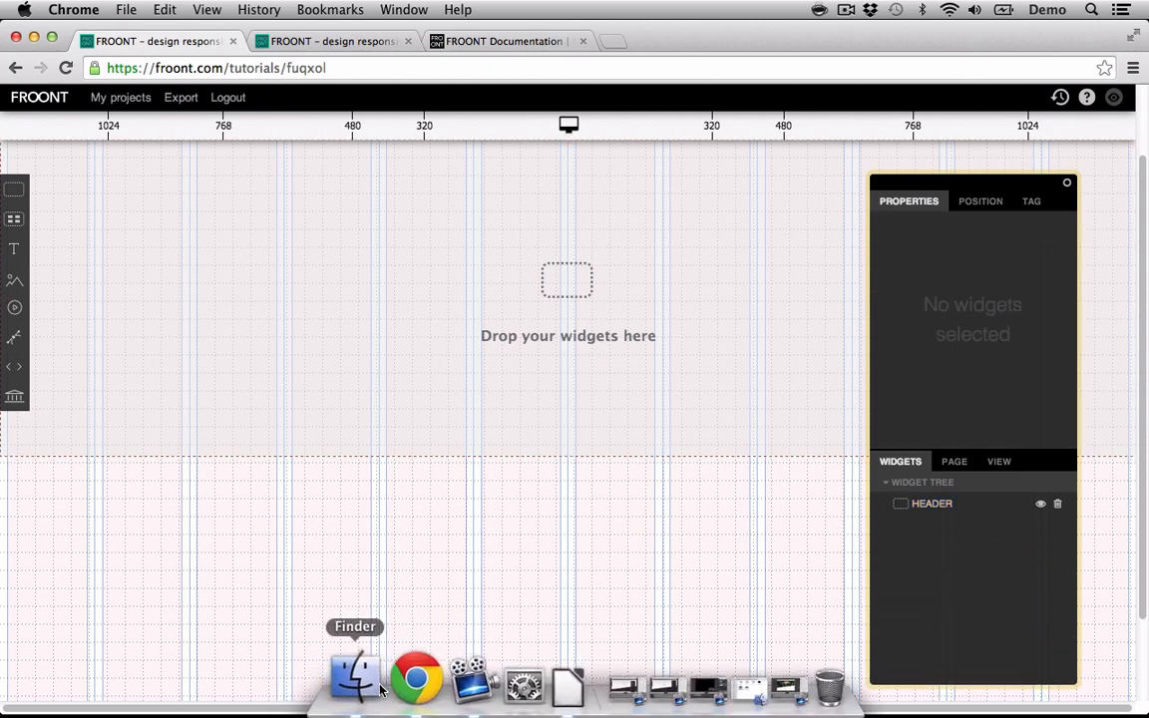
left_click(369, 684)
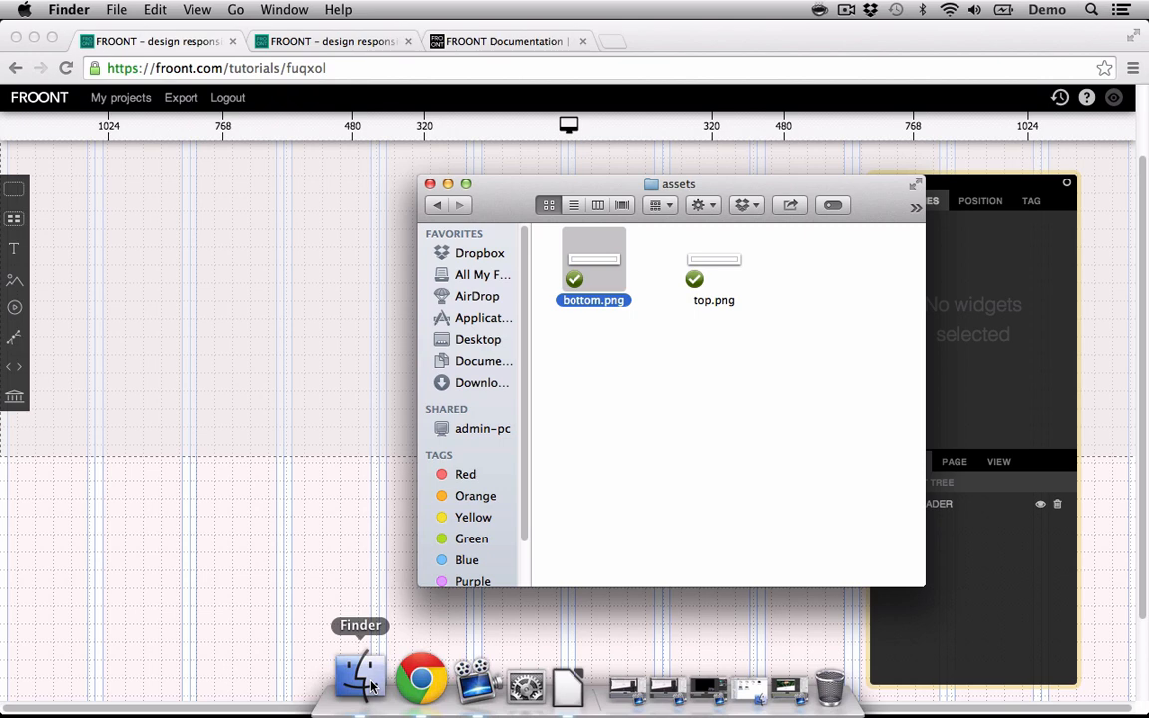
left_click(437, 204)
scroll(610, 299, "up", 2)
left_click(610, 288)
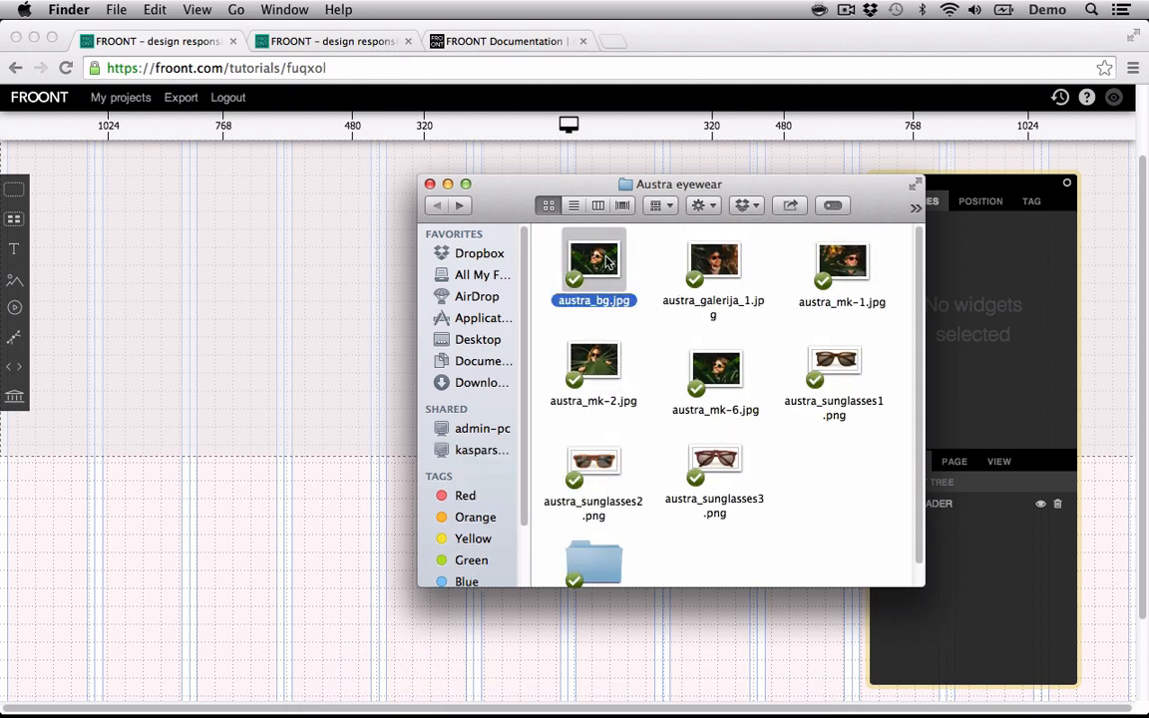
left_click_drag(611, 267, 249, 284)
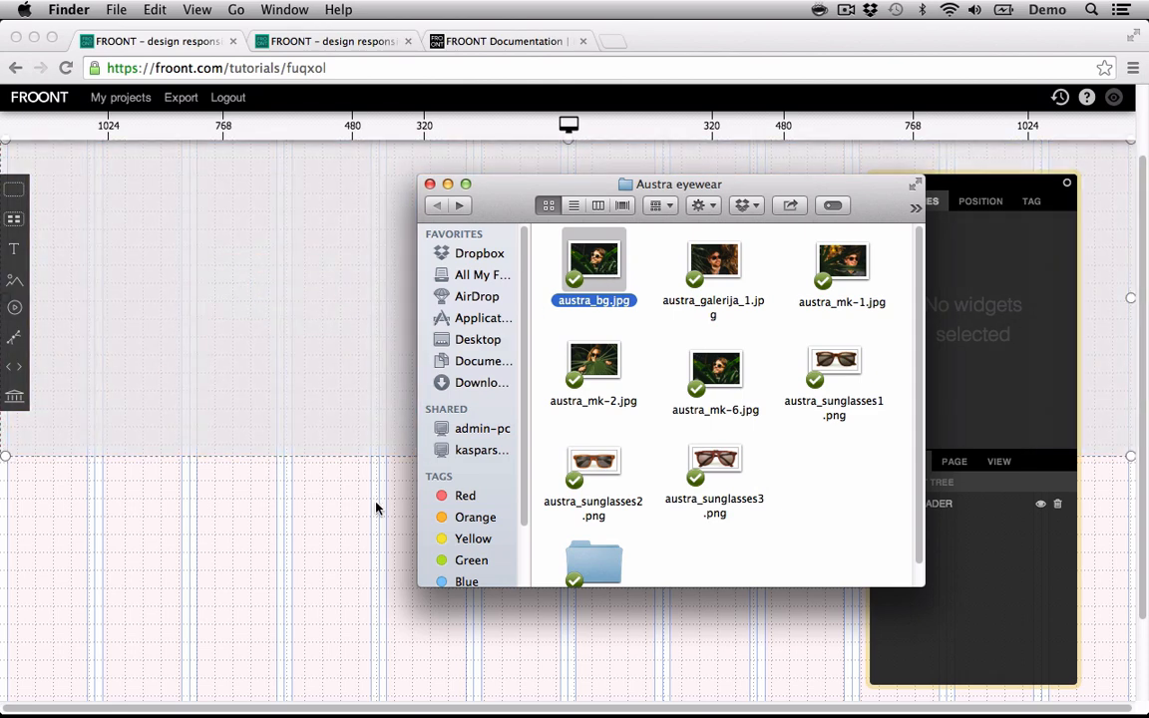
left_click(324, 472)
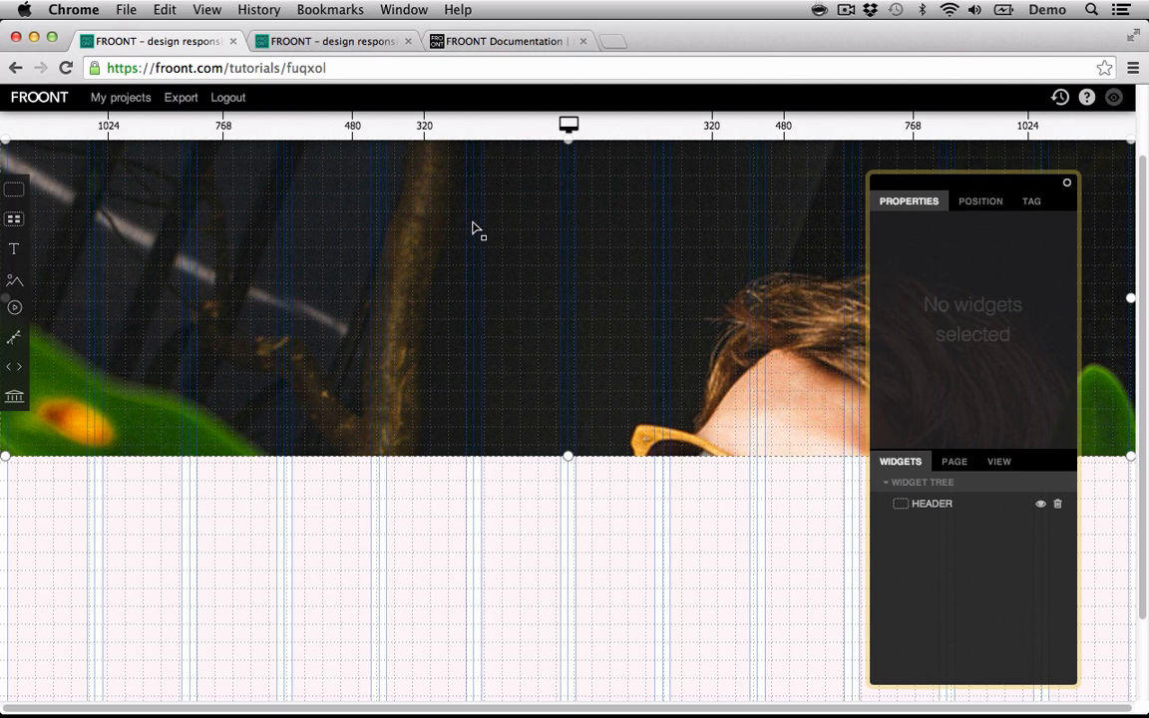
- Set the HEADER container's background image position to center bottom and its size to cover
left_click(520, 400)
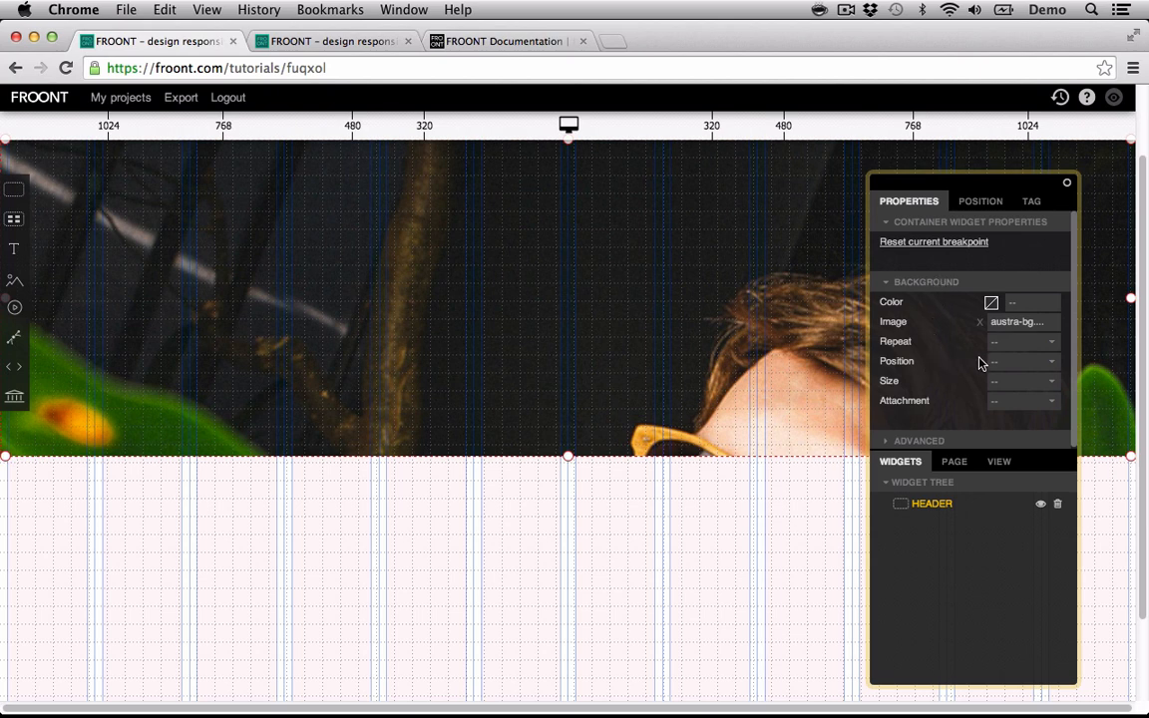
left_click(1055, 367)
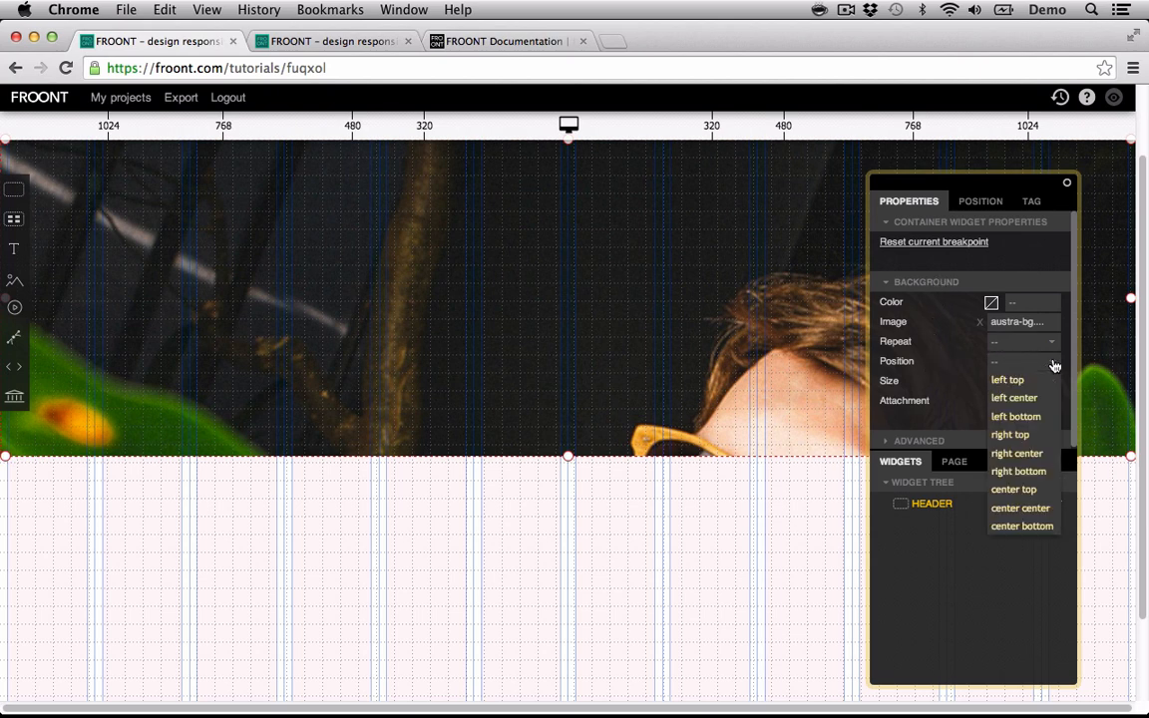
left_click(1022, 527)
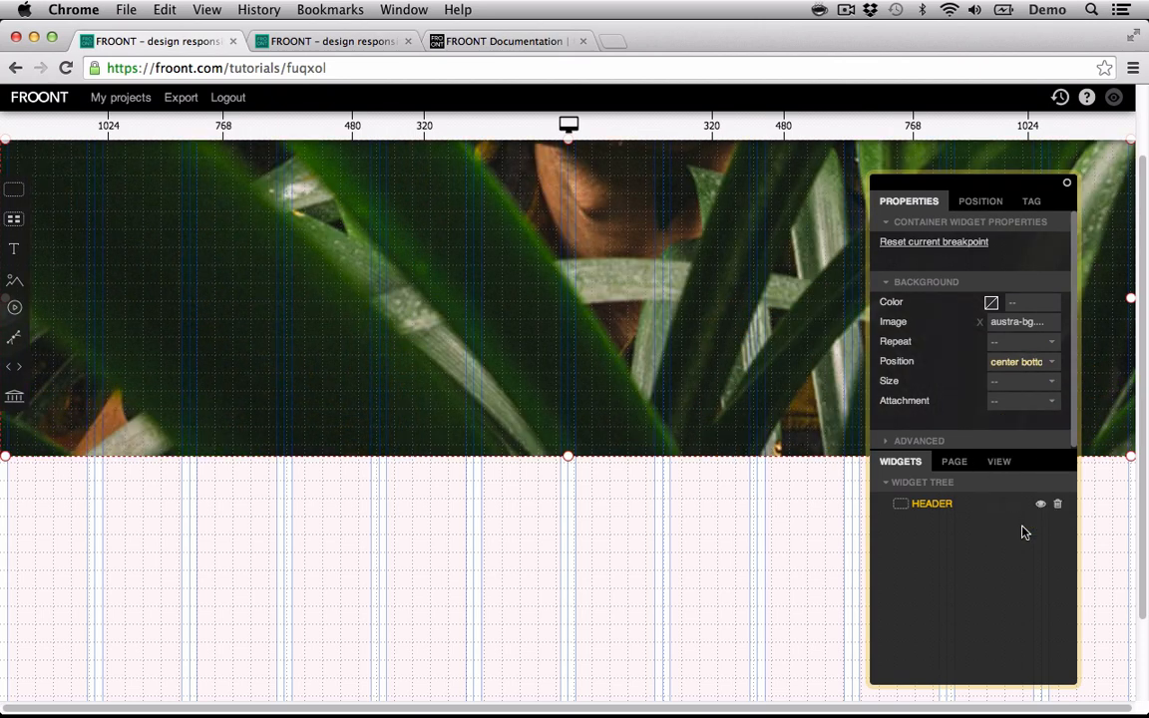
left_click(1054, 385)
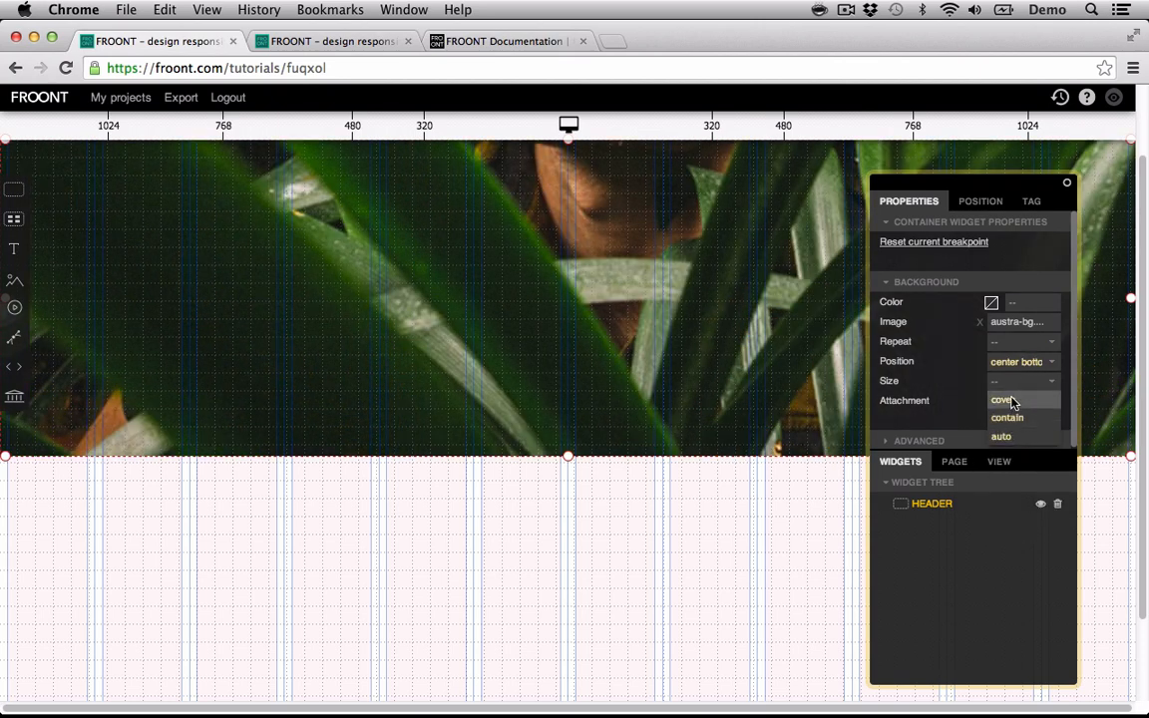
left_click(1013, 398)
left_click(688, 523)
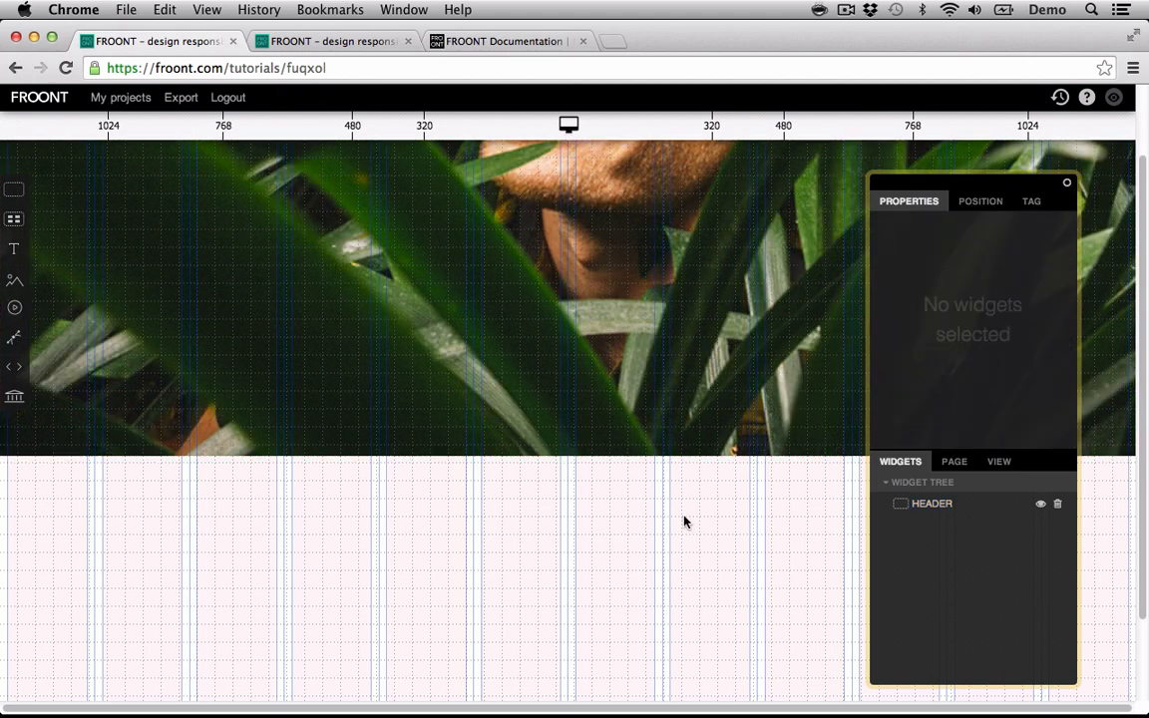
- Add a text widget below the header reading "Austra eyewear" and center-align its text
left_click(14, 251)
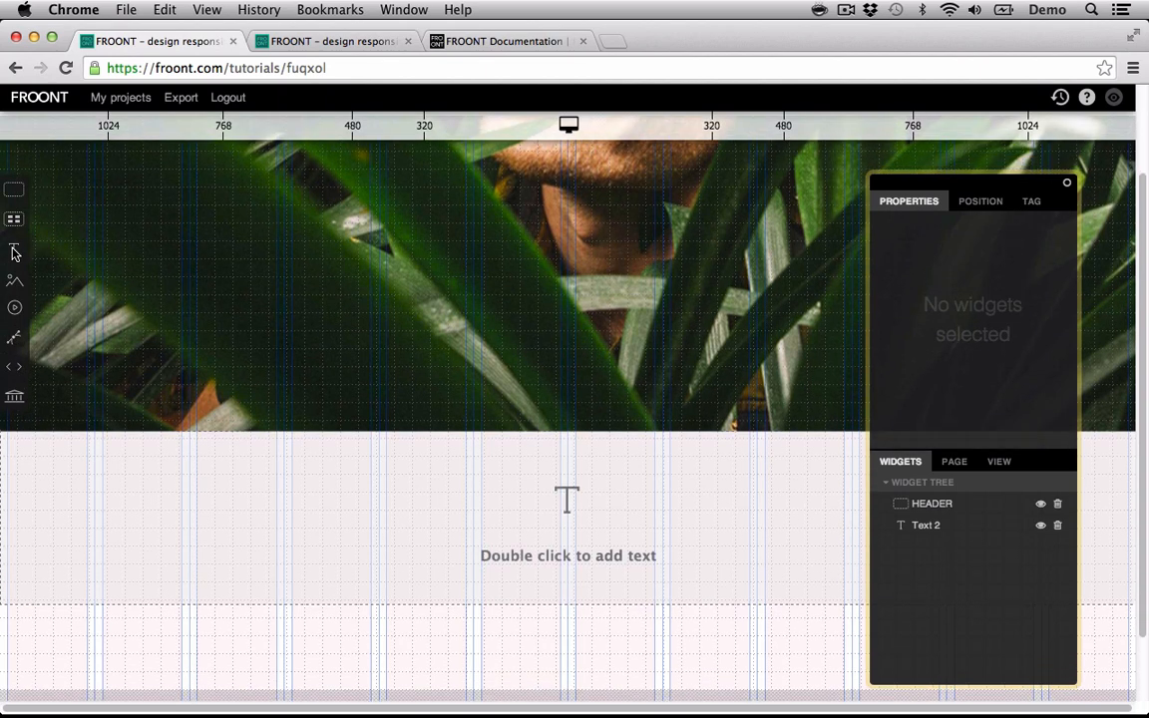
double_click(376, 487)
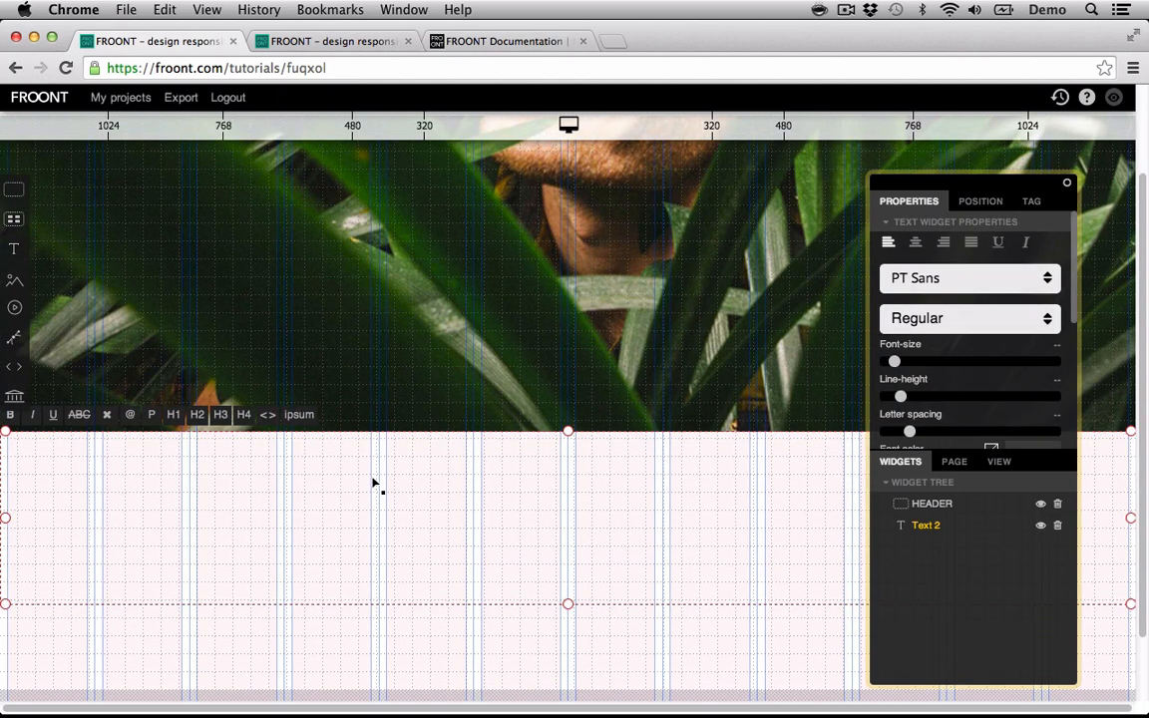
type("Austra eyewear")
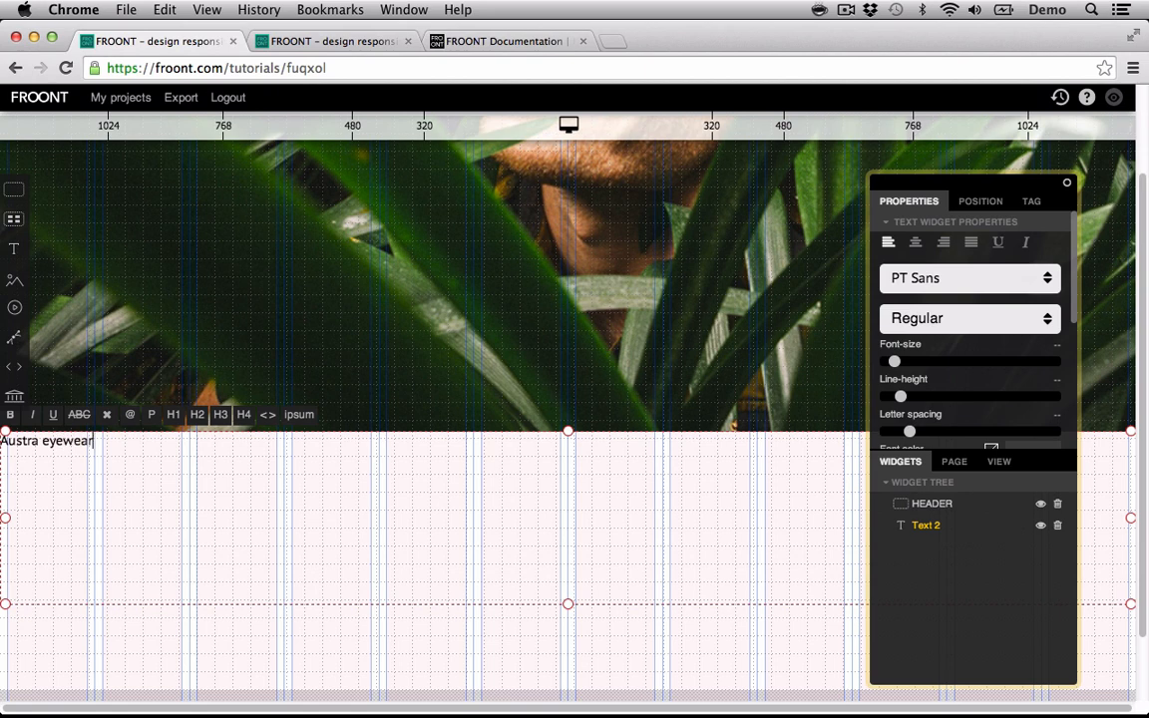
left_click(325, 631)
left_click(299, 445)
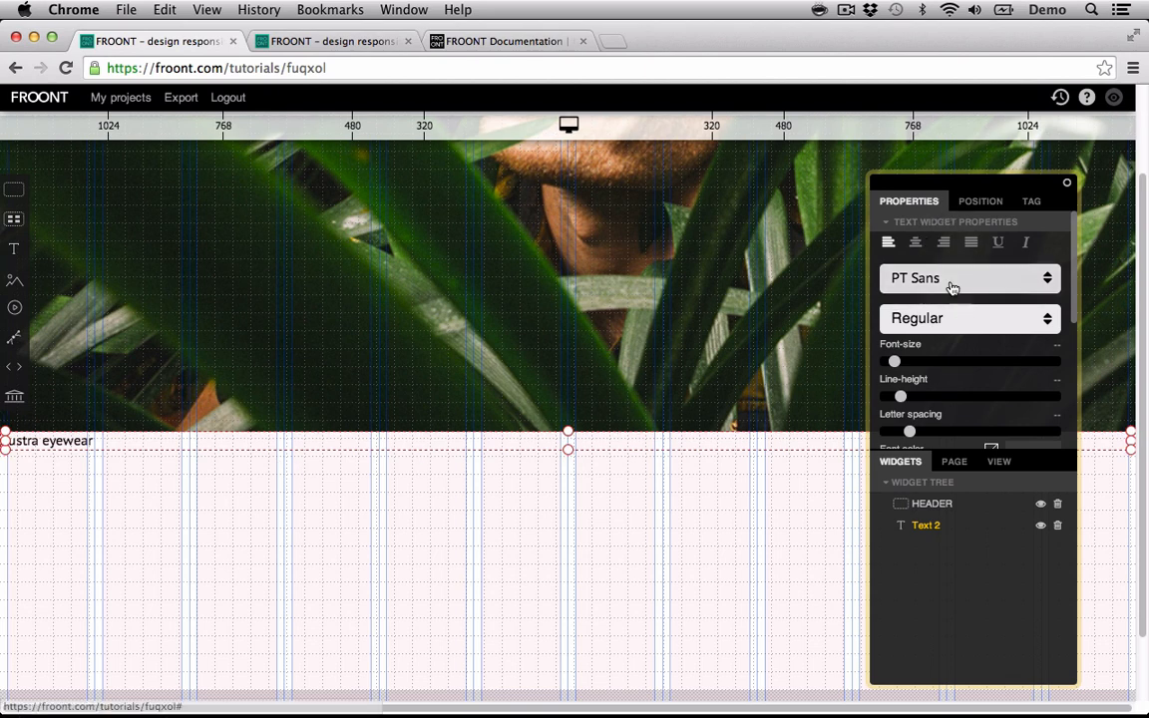
left_click(914, 242)
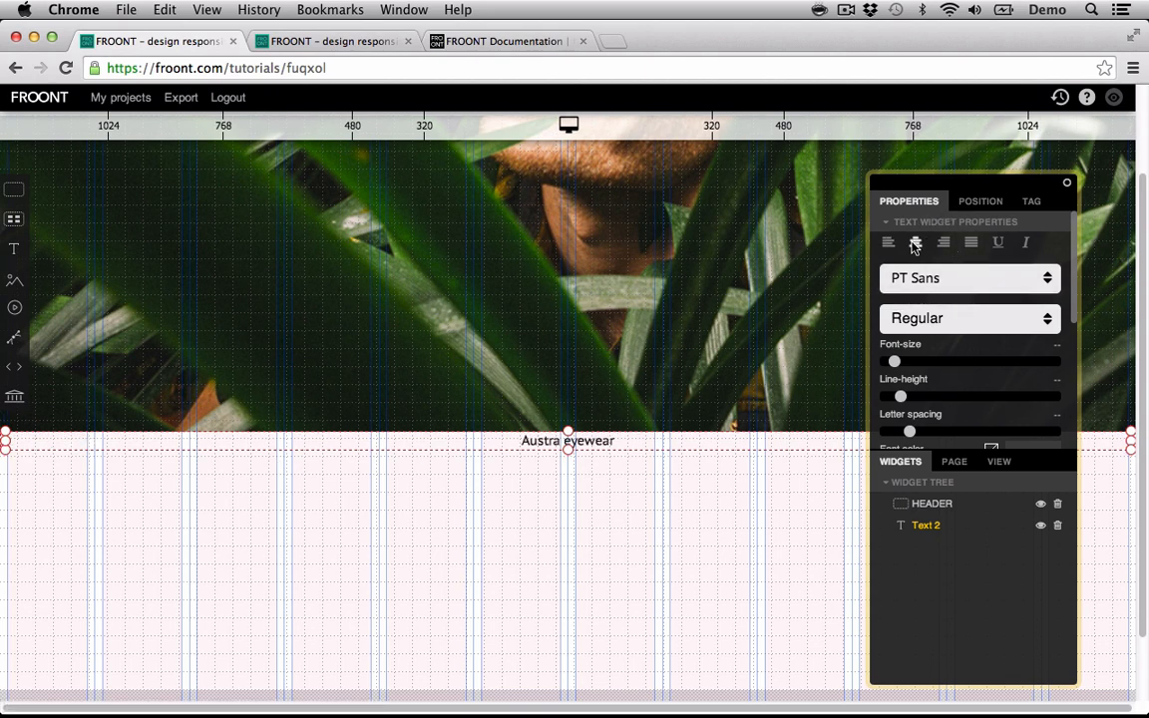
- Find Open Sans in the font library, mark it as a favorite and apply it to the Austra eyewear text from the favorites
left_click(954, 283)
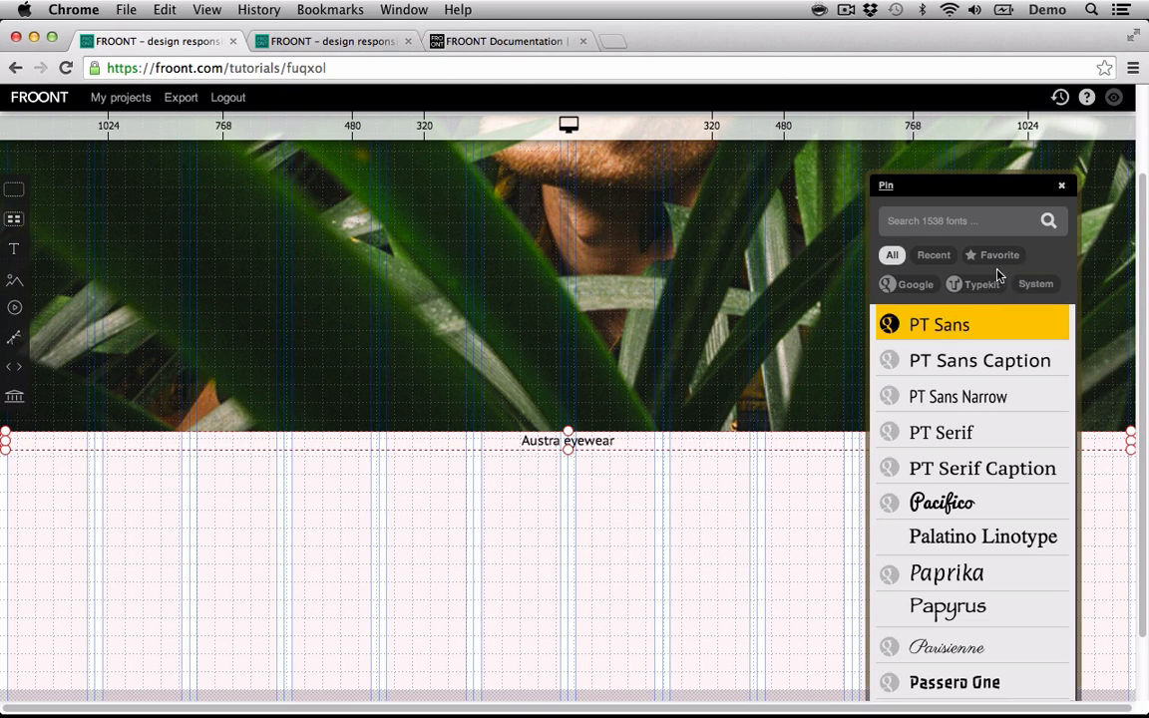
left_click(927, 221)
type("Open Sans")
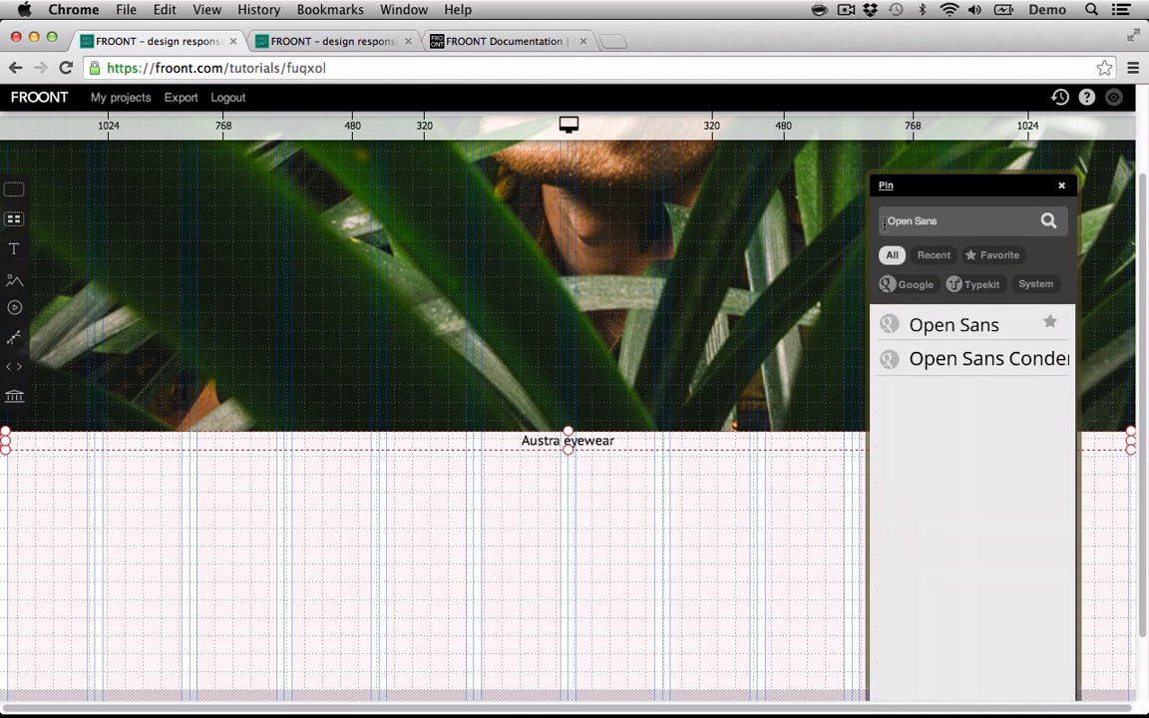
left_click(1050, 327)
left_click_drag(949, 221, 890, 221)
key("BackSpace")
left_click(991, 255)
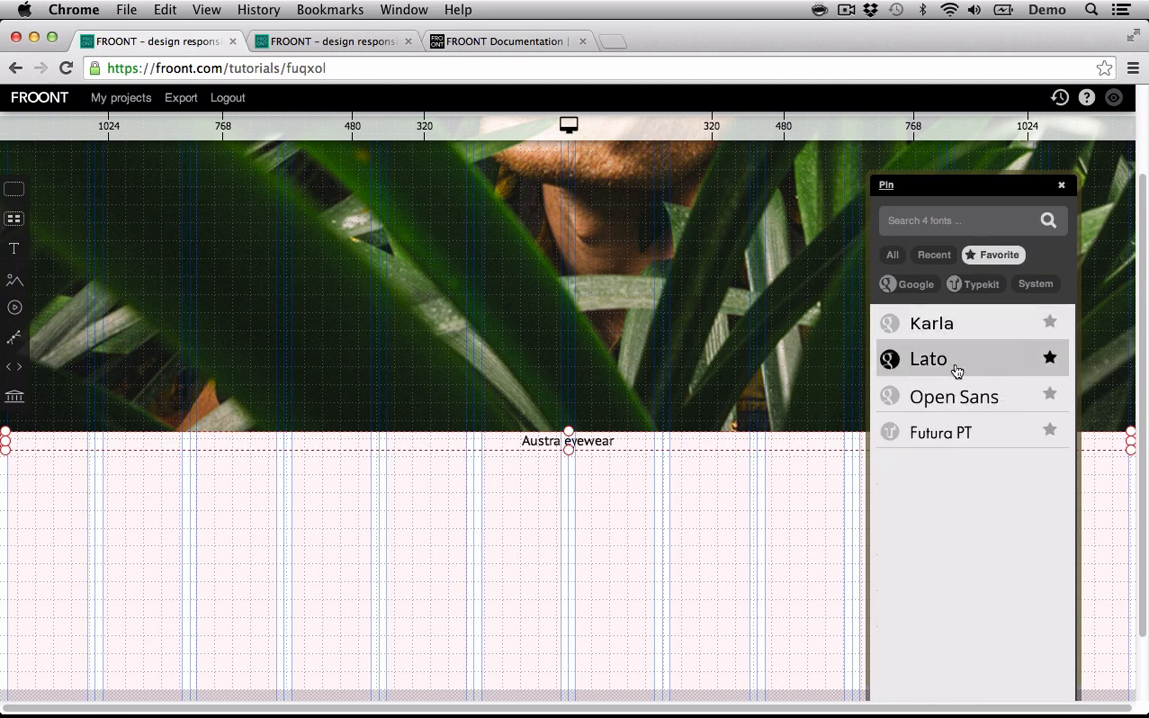
left_click(955, 401)
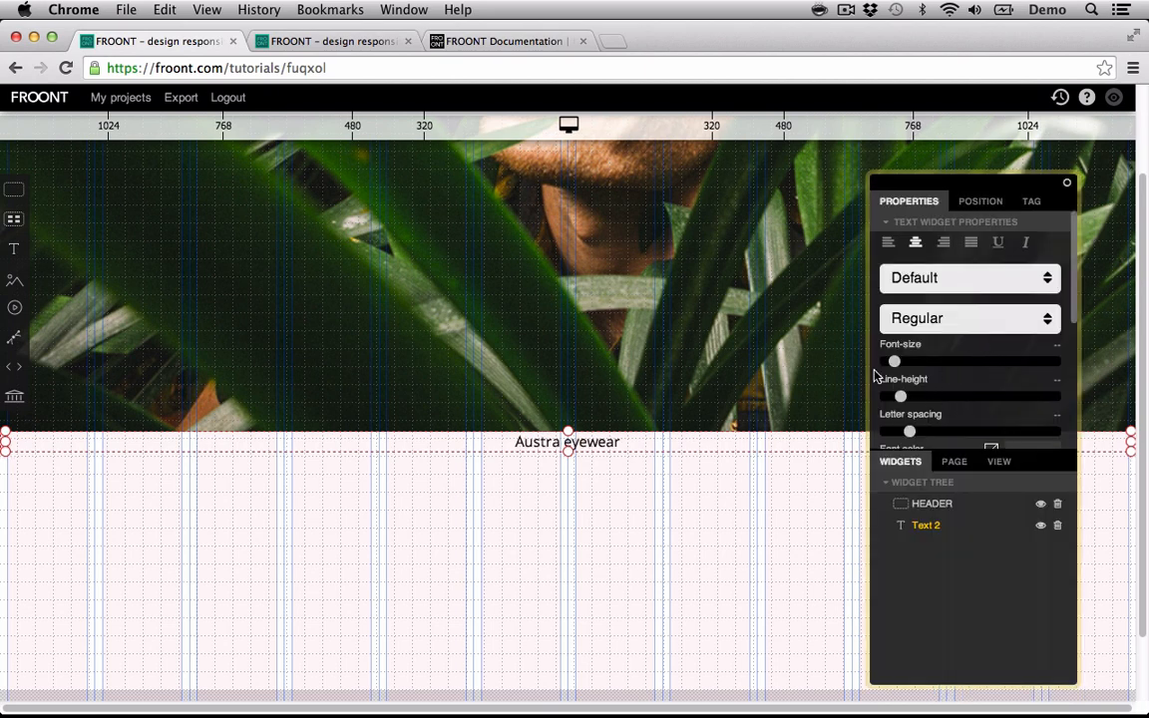
- Set the Austra eyewear text's font weight to Heavy and its font size to 4em
left_click(963, 318)
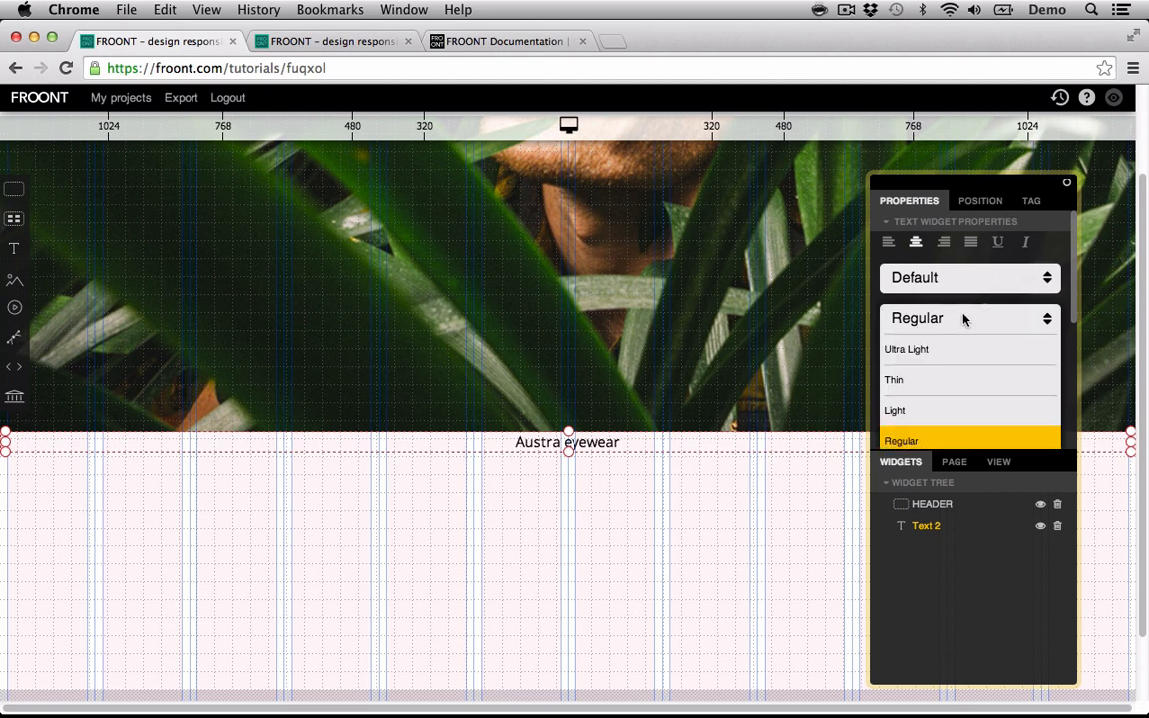
scroll(943, 356, "down", 3)
left_click(923, 344)
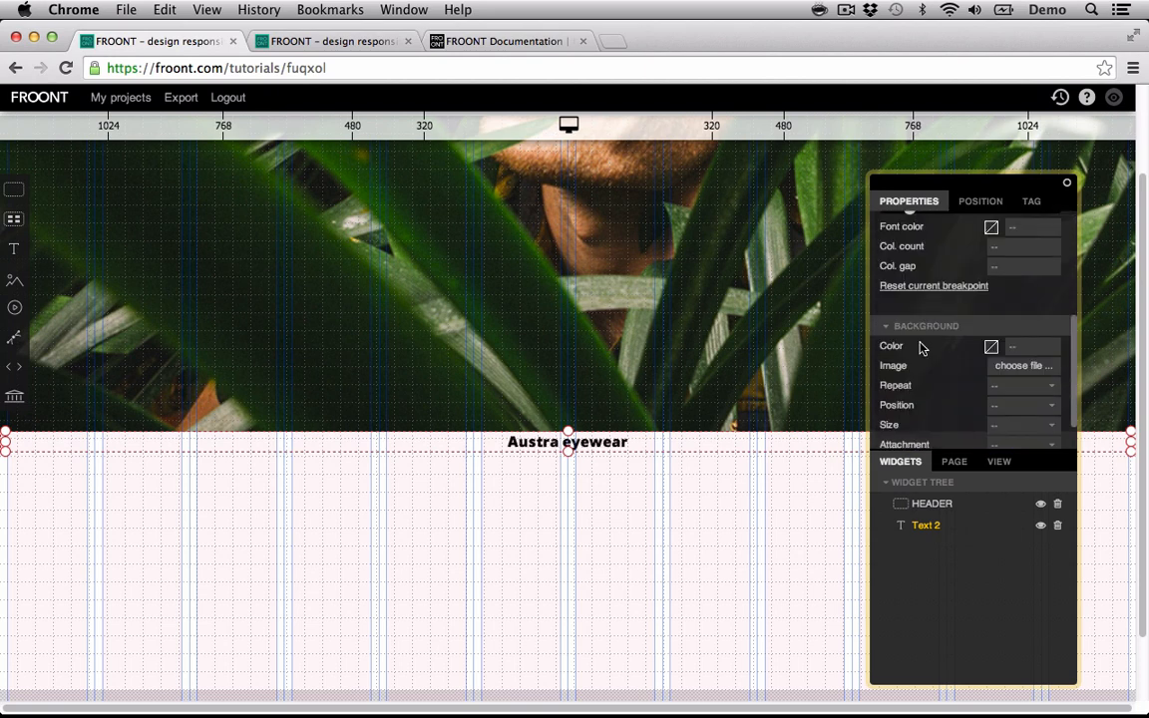
scroll(941, 297, "up", 5)
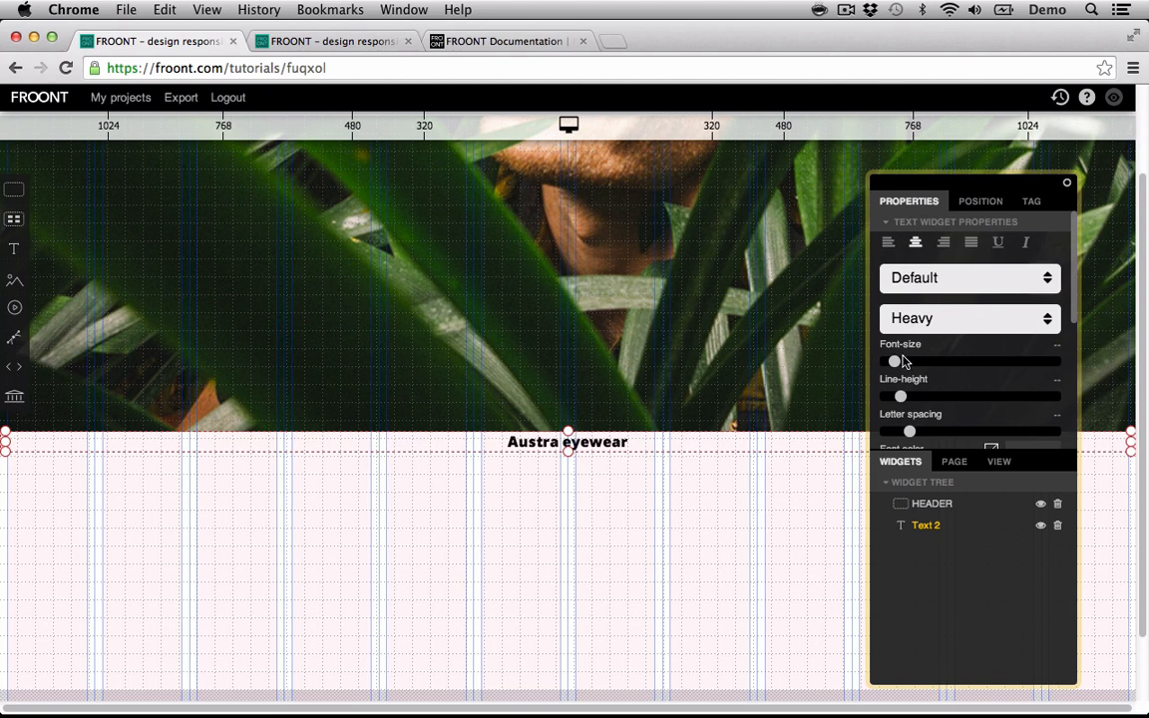
left_click_drag(913, 368, 952, 361)
double_click(1047, 345)
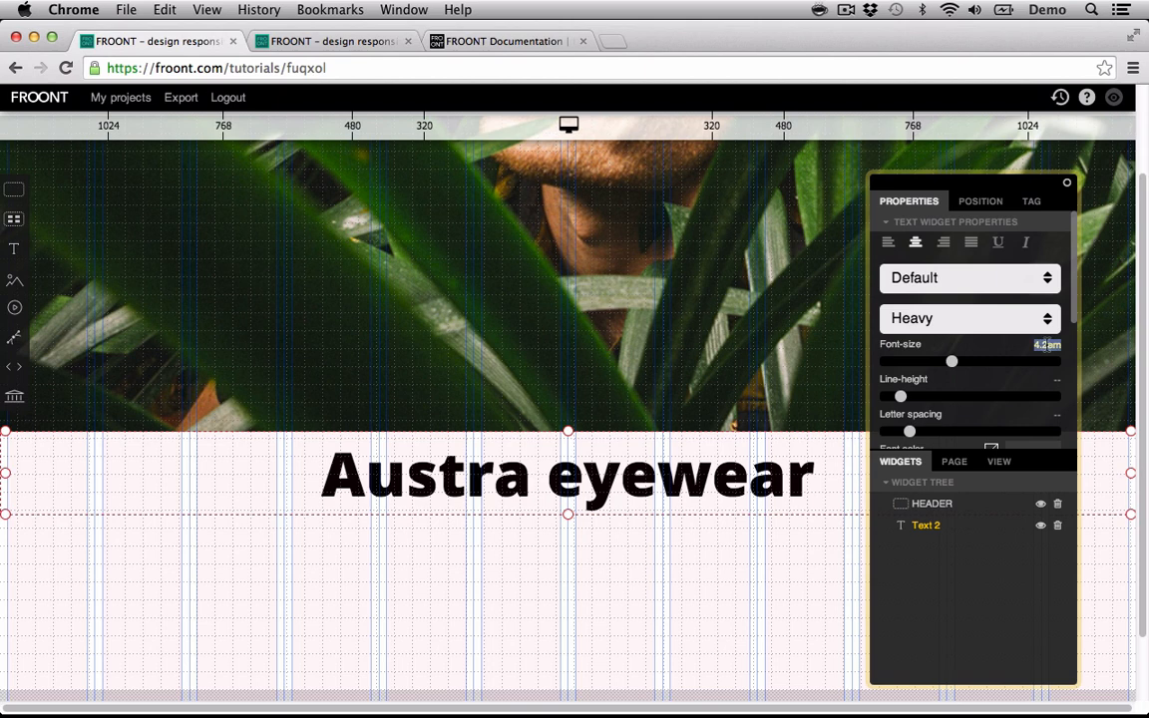
type("4em")
key("Return")
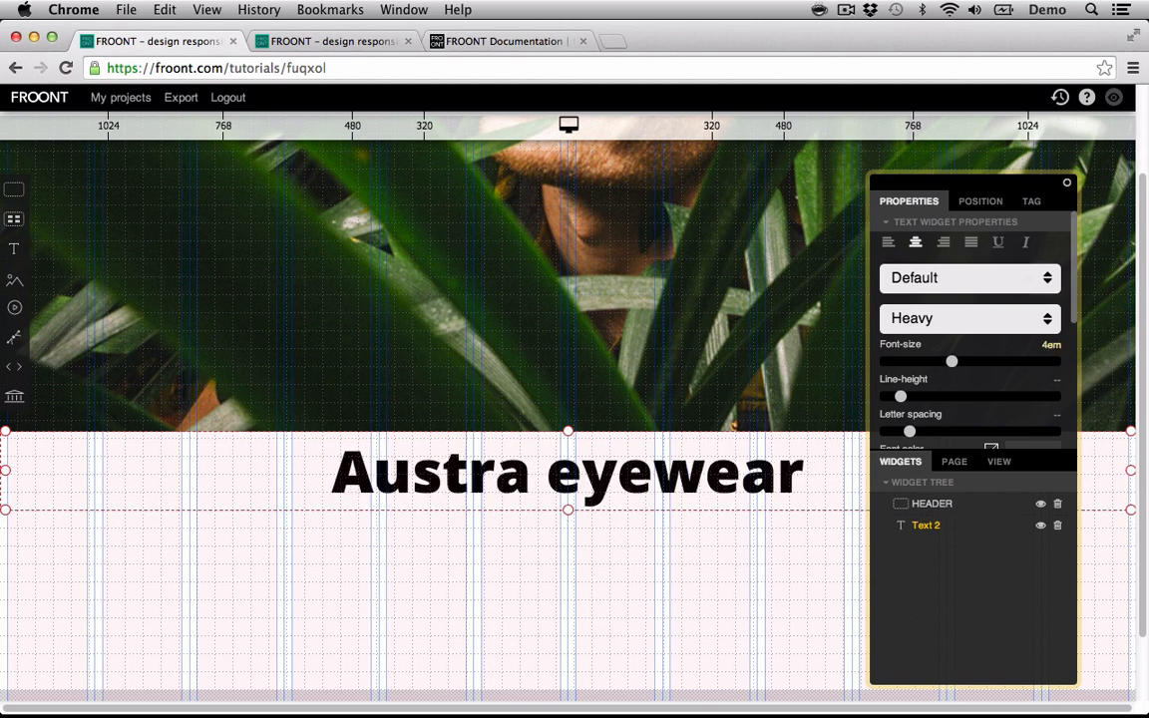
- Set the text-transform of the Austra eyewear text to uppercase in its advanced properties
scroll(913, 384, "down", 6)
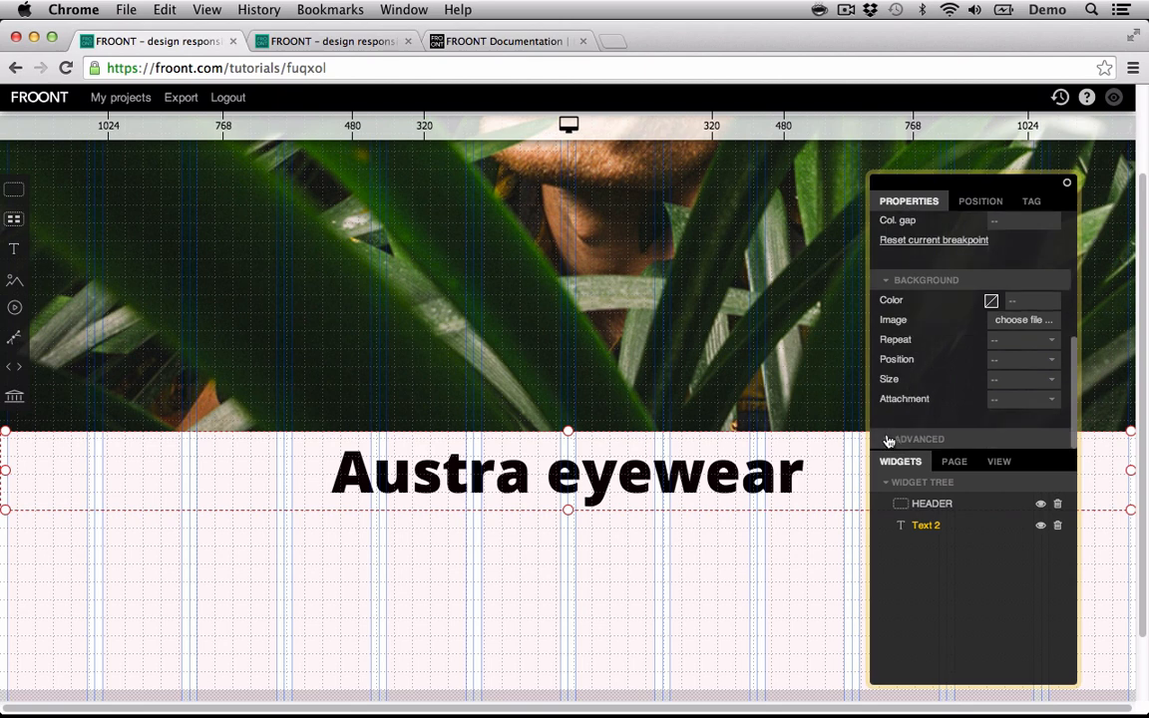
scroll(905, 427, "down", 3)
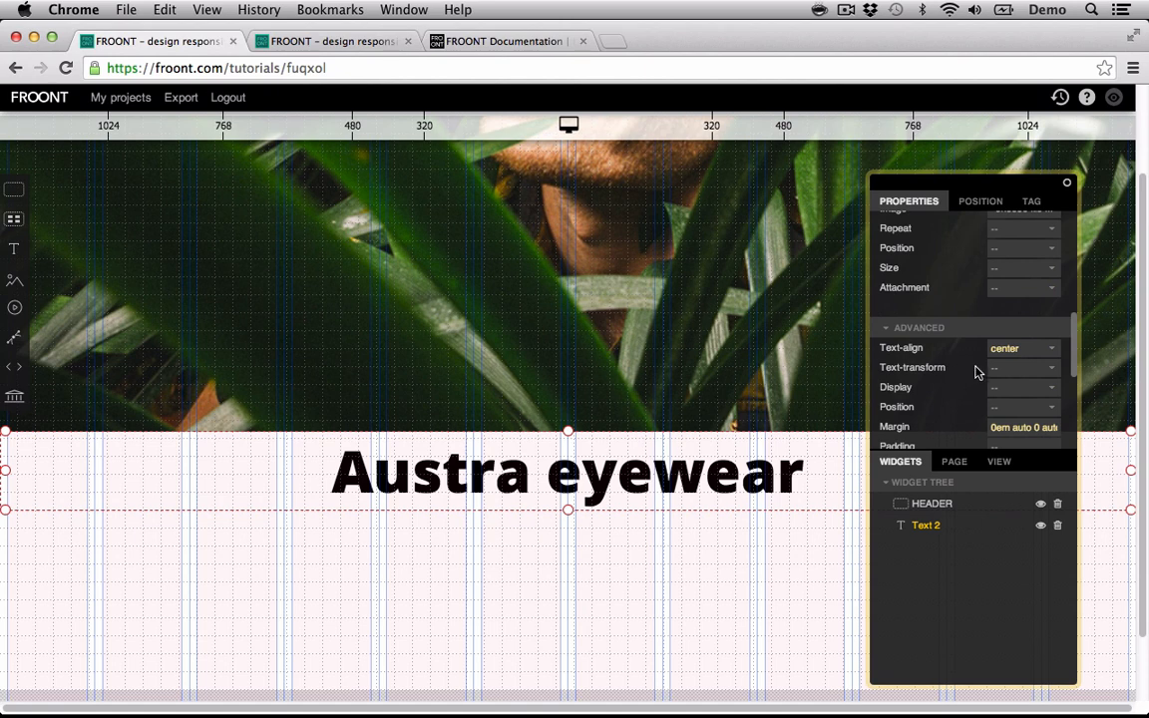
left_click(1055, 373)
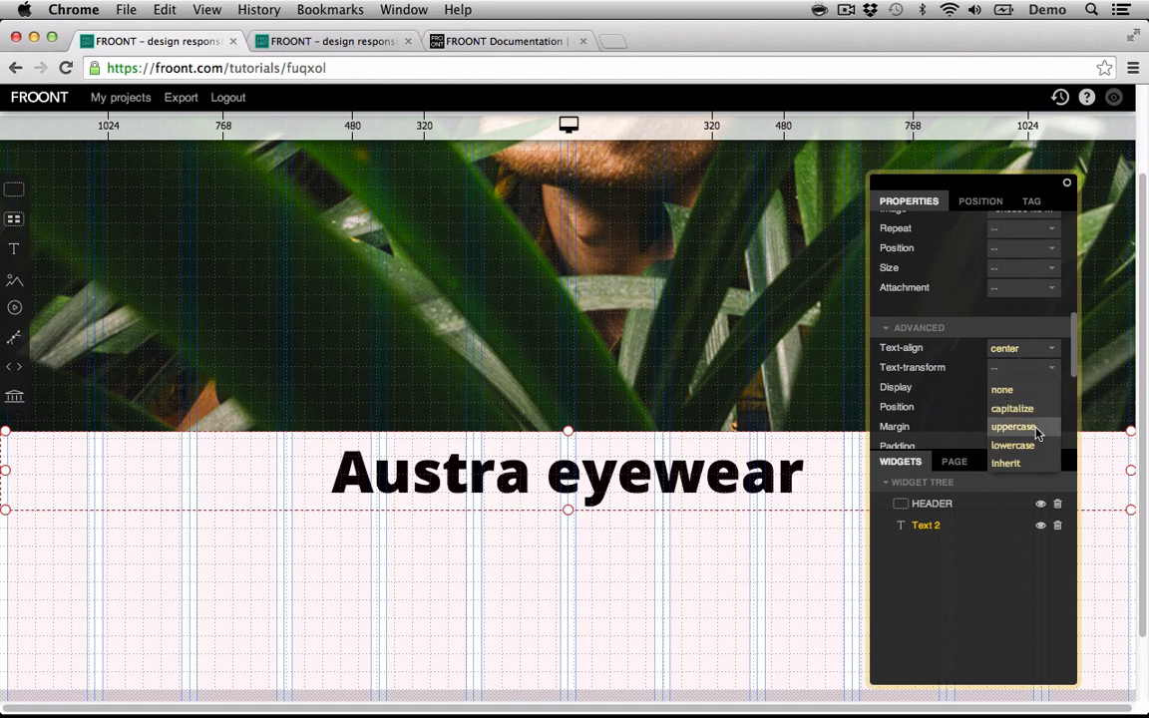
left_click(1035, 427)
scroll(974, 389, "up", 5)
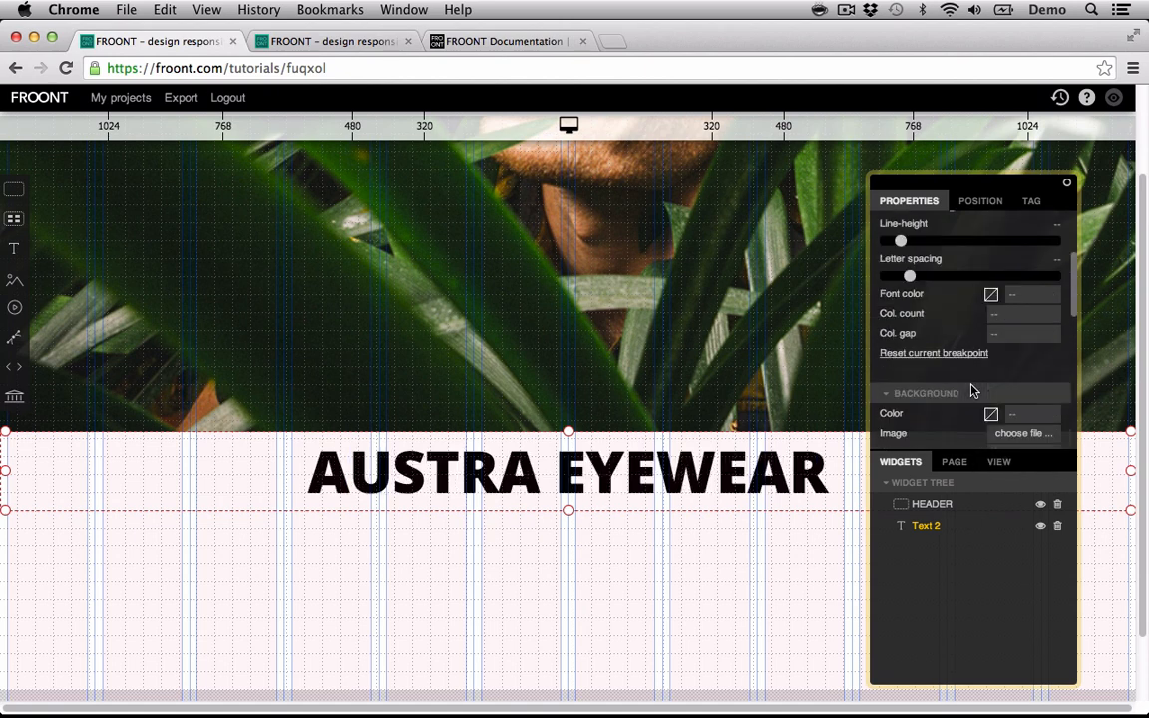
- Color the Austra eyewear text white and nest its widget inside HEADER in the widget tree
scroll(973, 389, "down", 1)
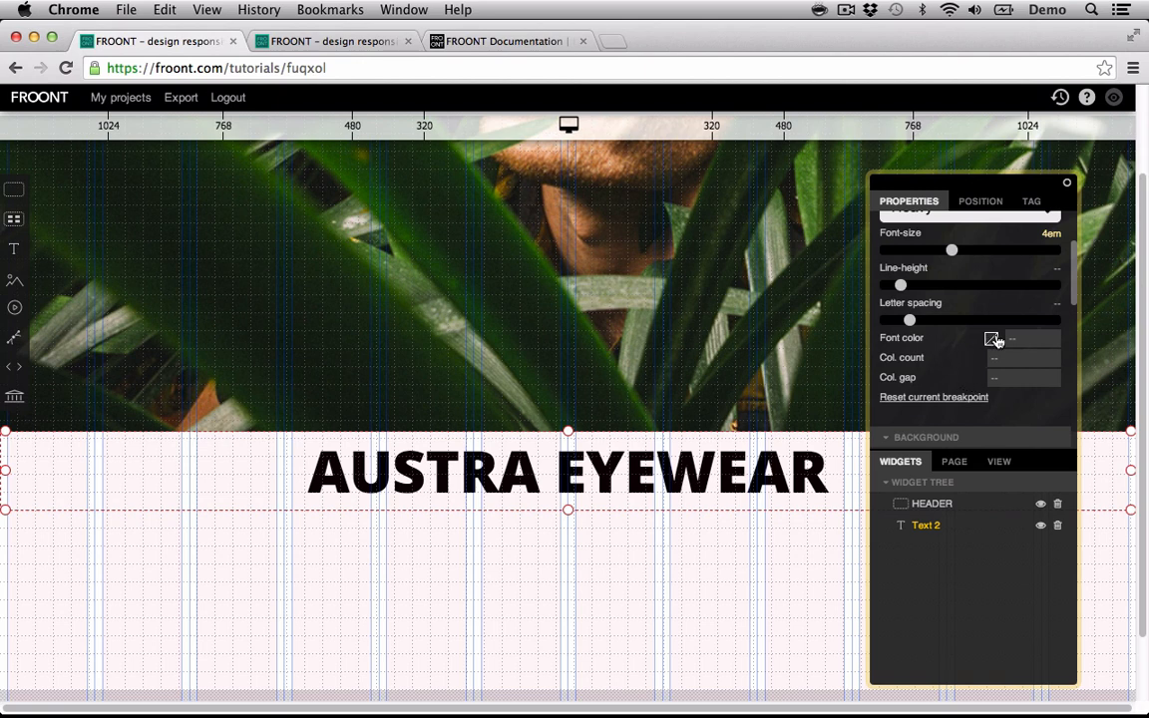
left_click(992, 339)
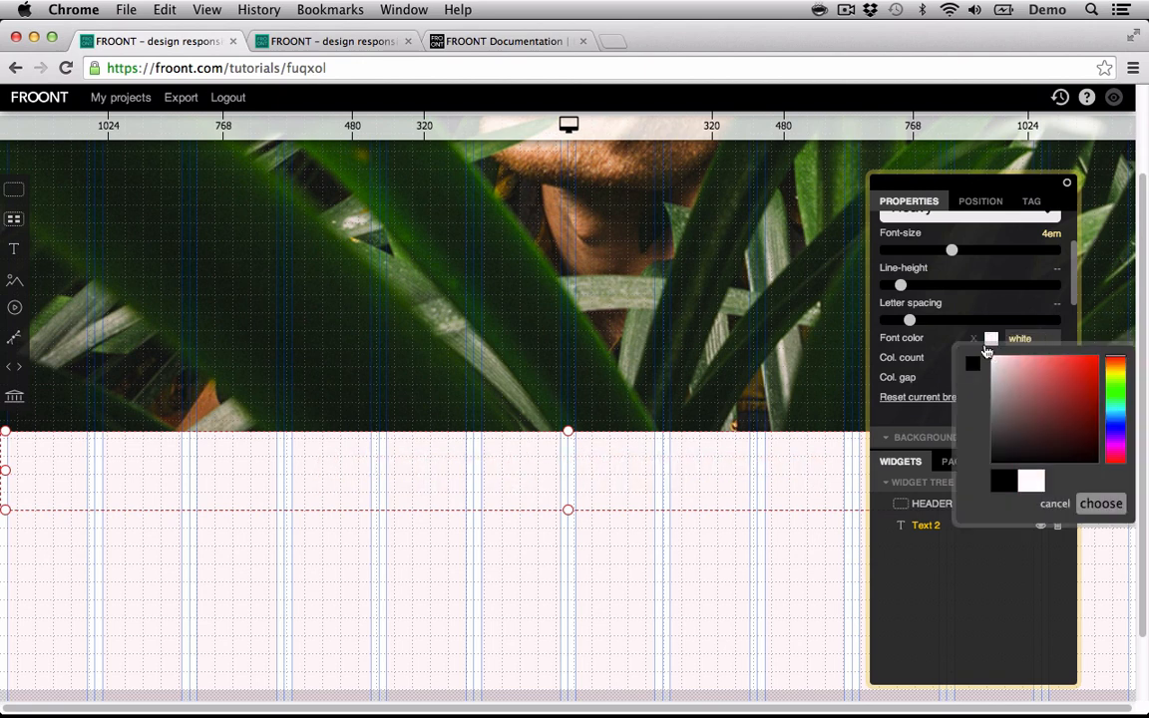
key("Escape")
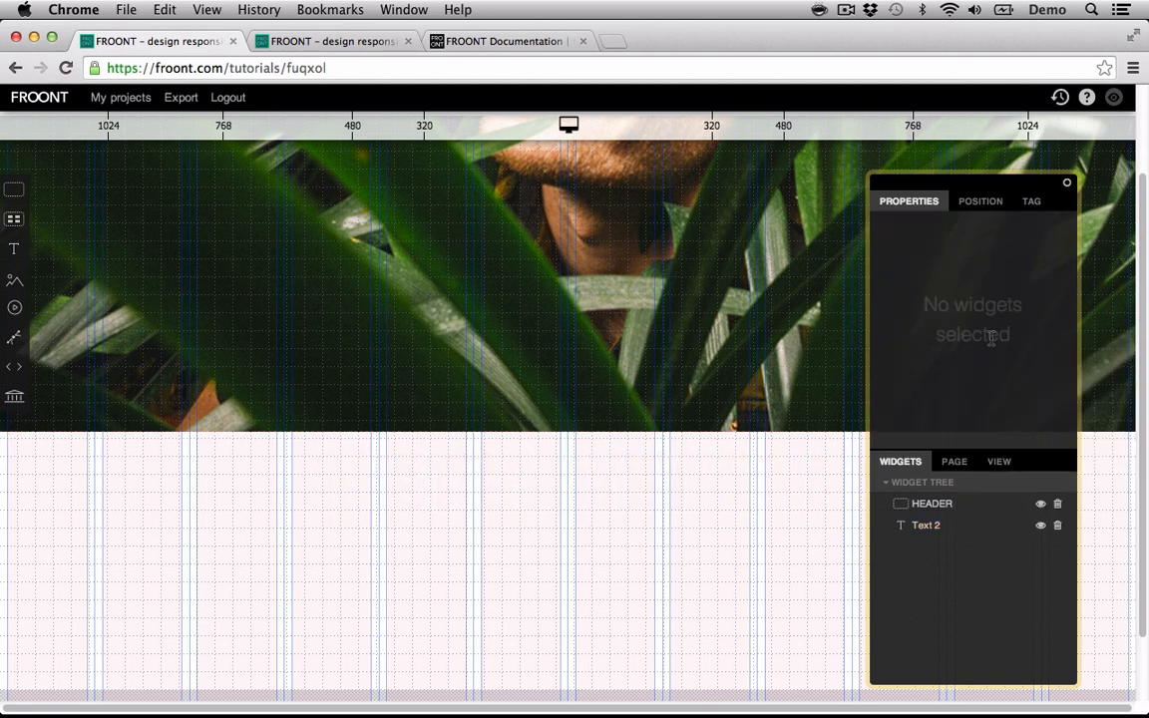
left_click(766, 475)
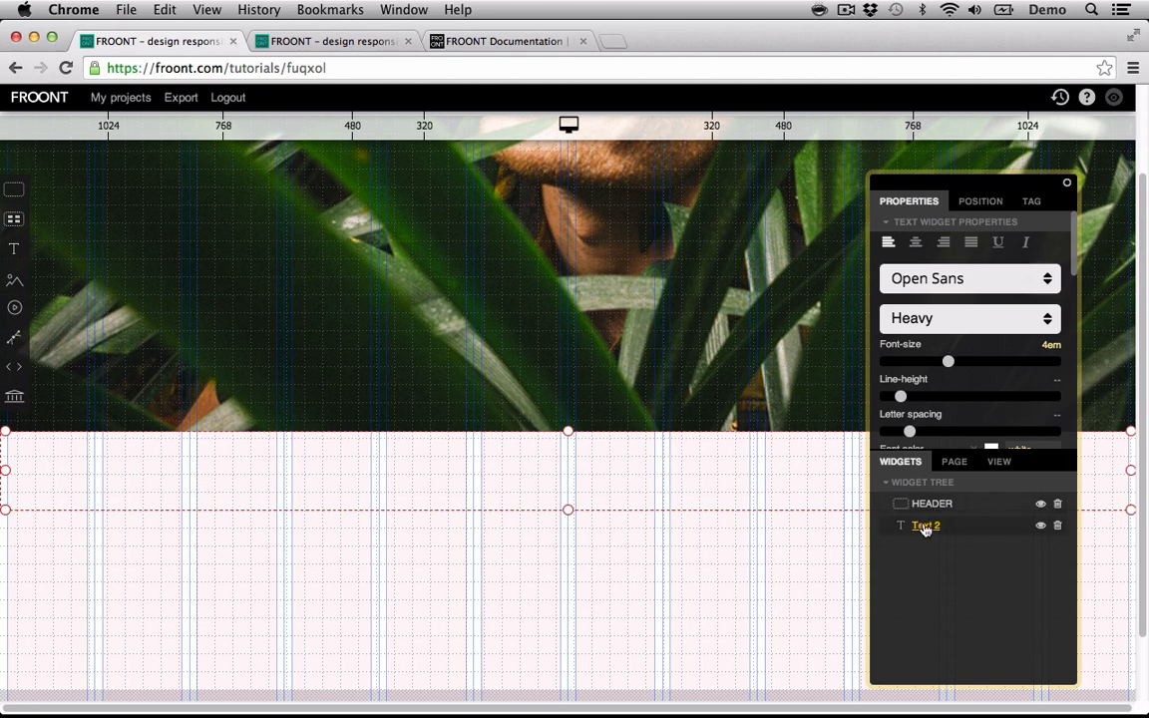
mouse_move(919, 526)
left_mouse_down()
mouse_move(930, 504)
mouse_move(933, 514)
left_mouse_up()
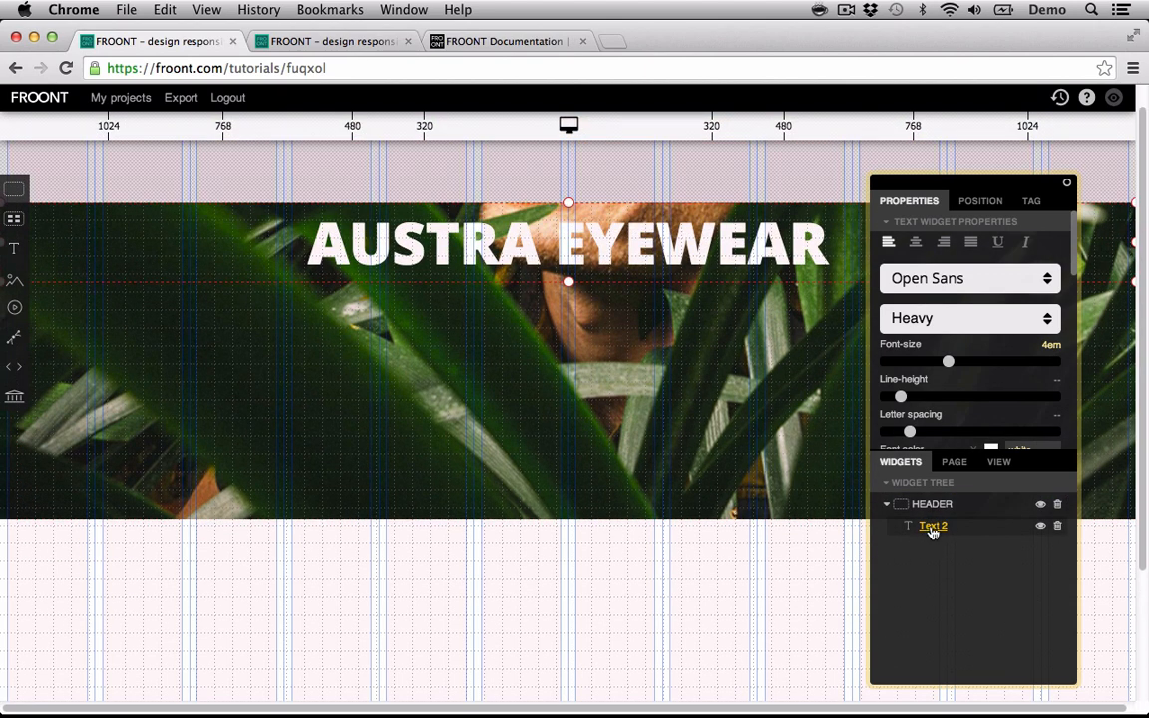
- Rename the nested text widget LOGO and move it down to about a third of the header's height
double_click(933, 528)
type("LOGO")
key("Return")
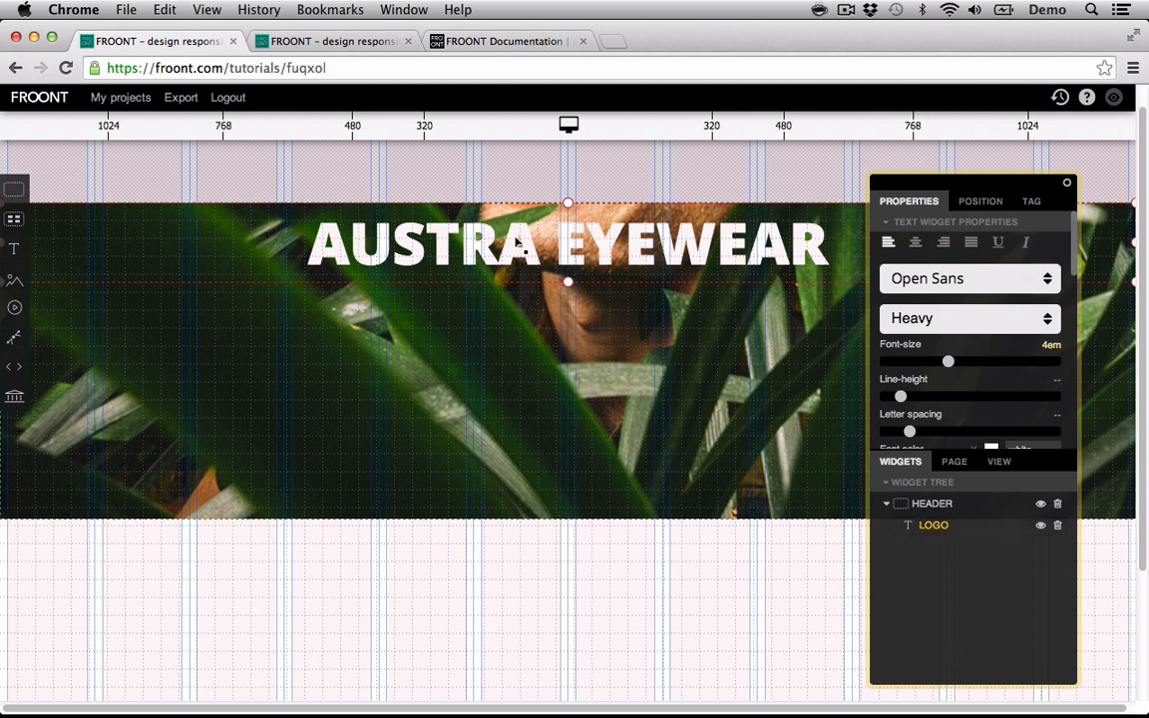
left_click_drag(526, 236, 531, 302)
left_click(503, 543)
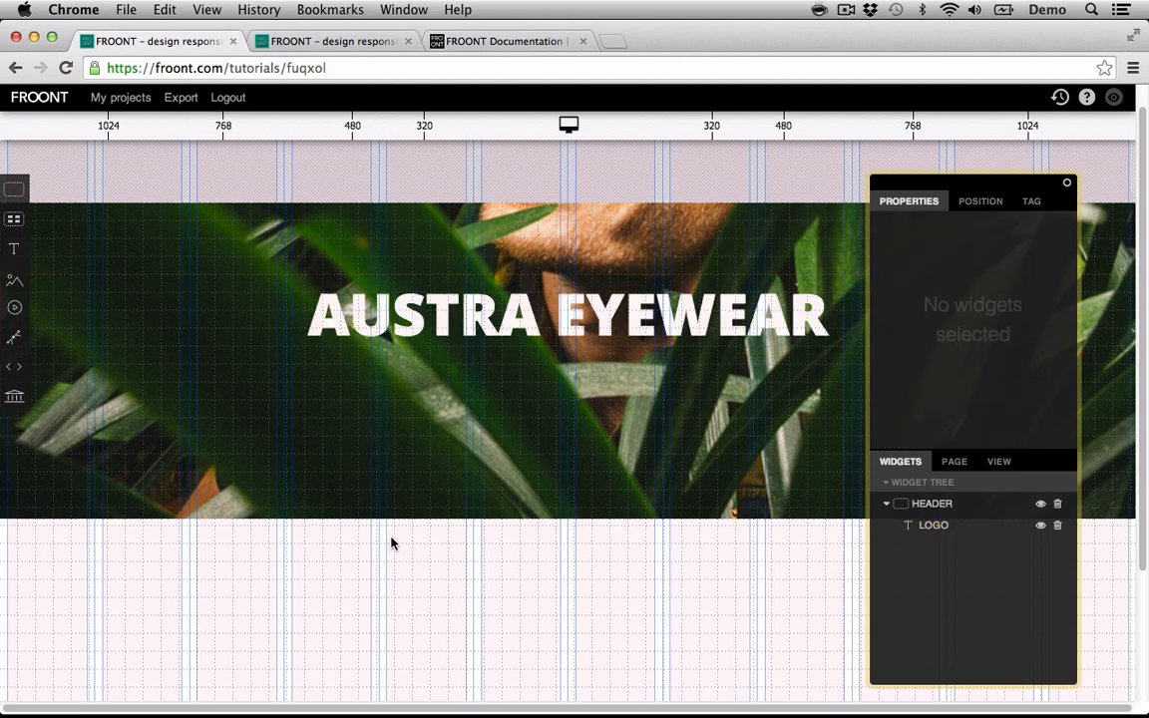
- Add another text widget below the header reading "2010"
left_click(15, 254)
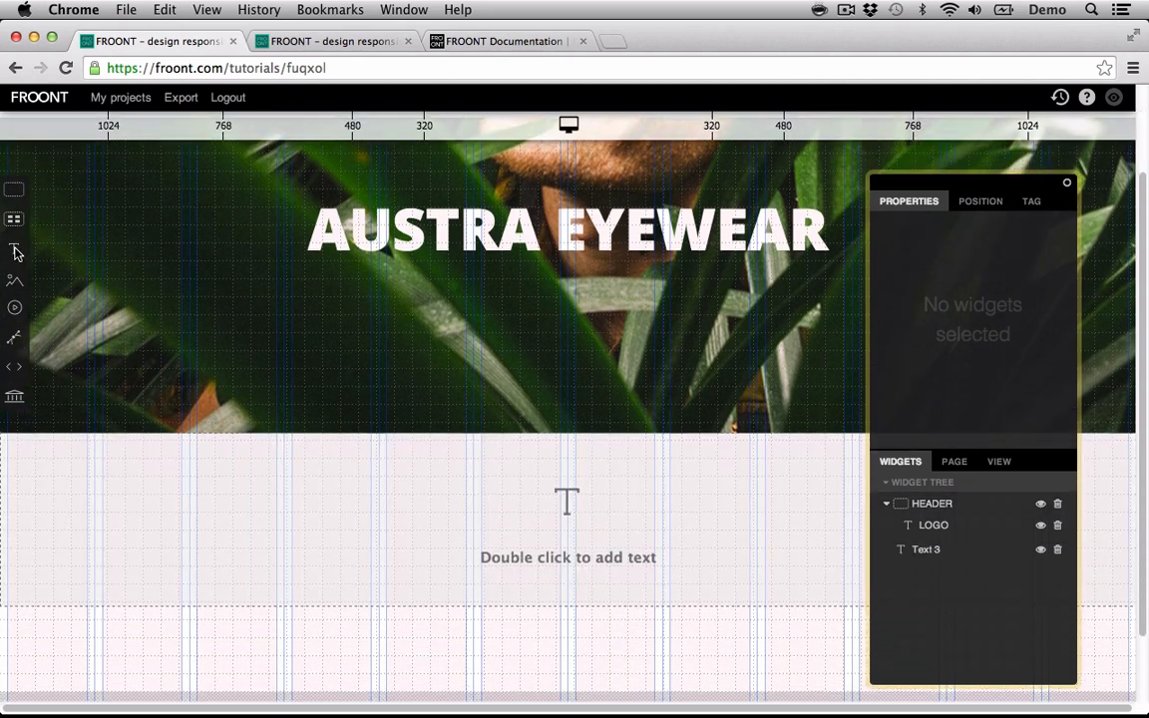
double_click(574, 482)
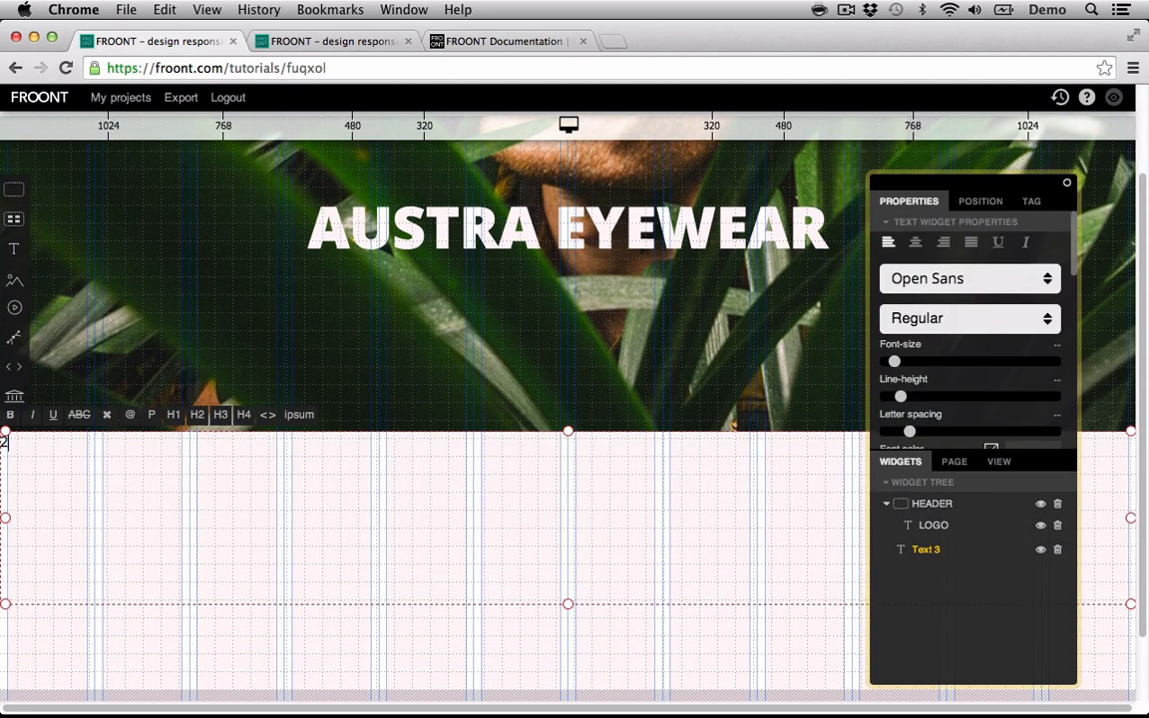
type("2010")
left_click(503, 536)
- Center-align the 2010 text and set its font weight to Light
left_click(511, 454)
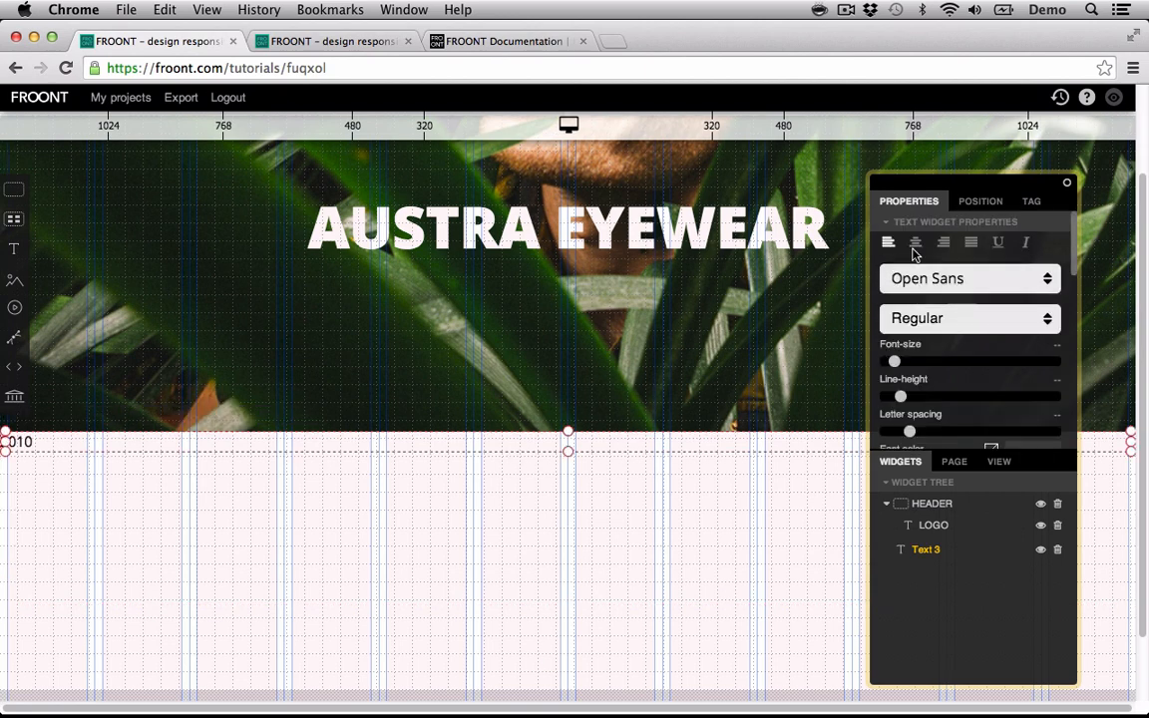
left_click(955, 331)
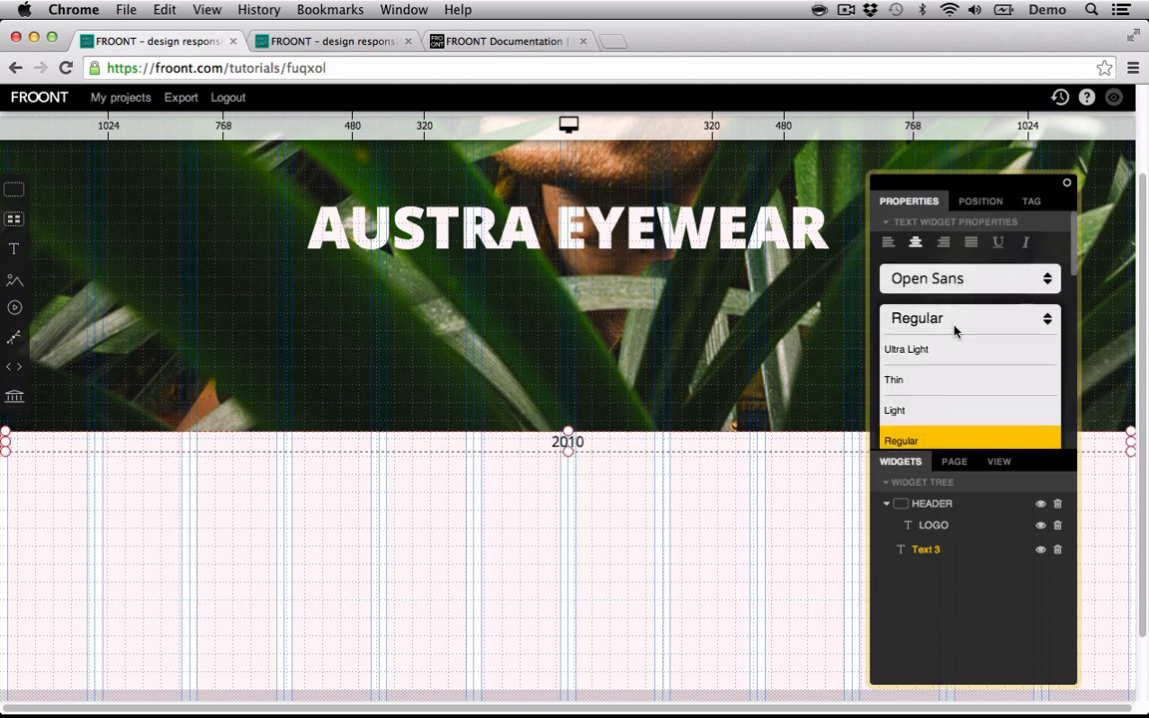
left_click(919, 407)
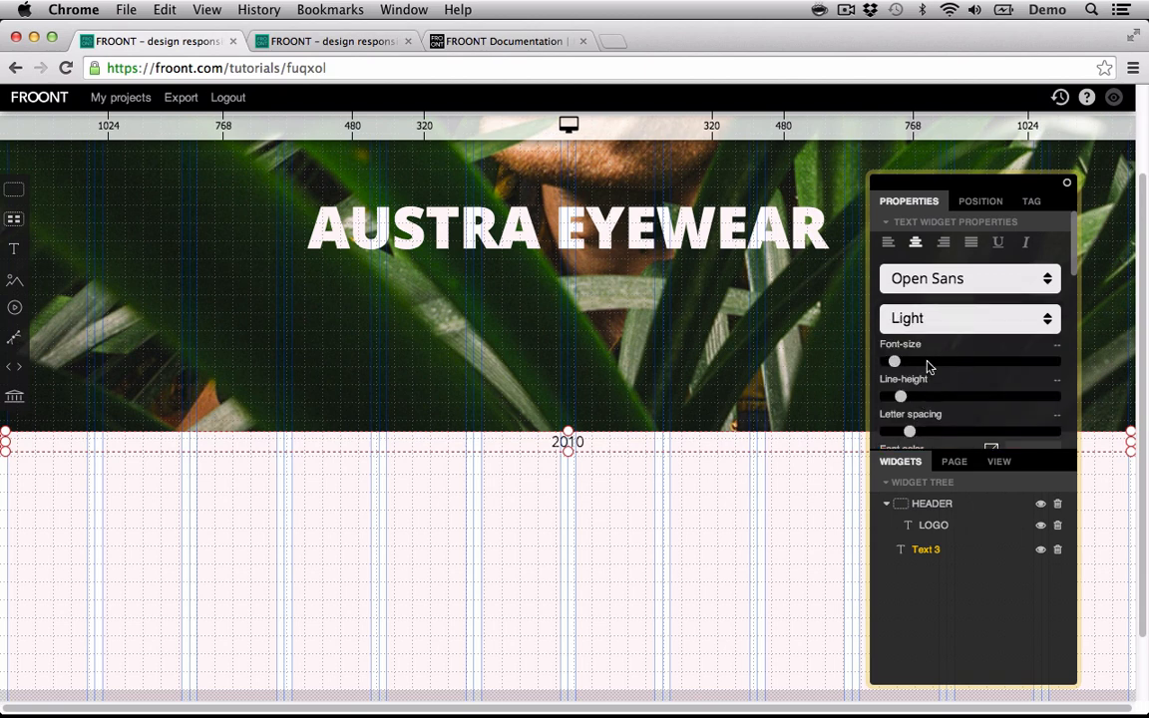
- Set the 2010 text's font size to 2em and rename its widget SLUG
left_click_drag(893, 363, 912, 369)
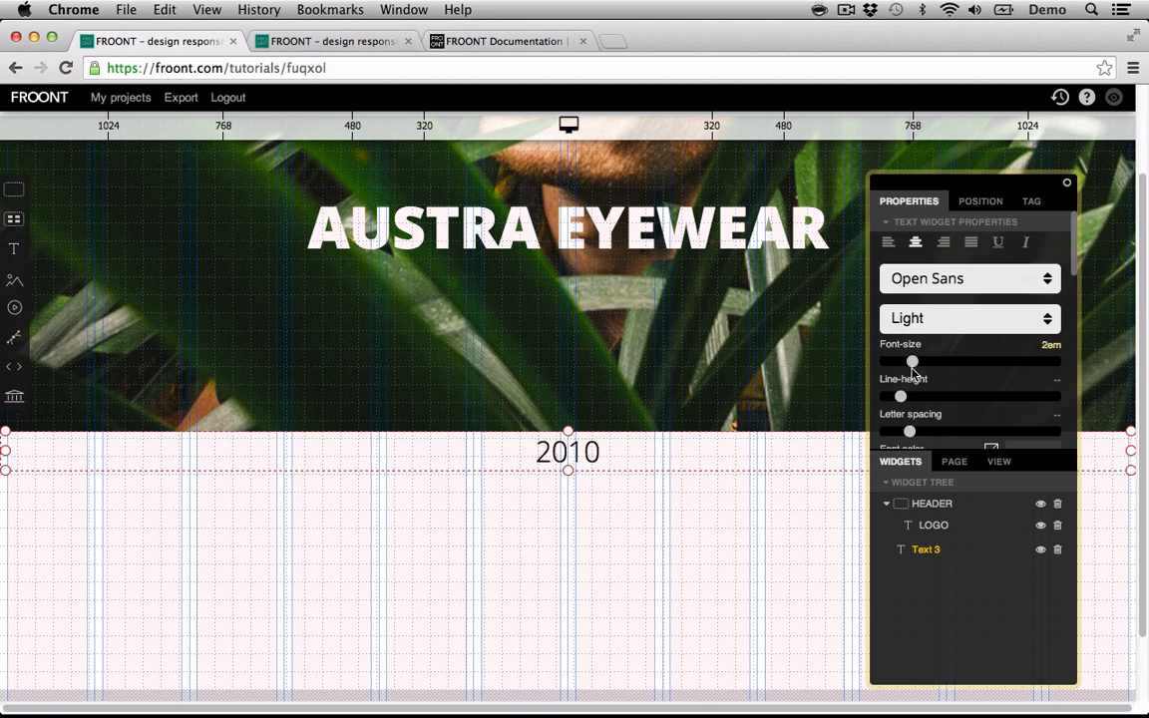
double_click(934, 551)
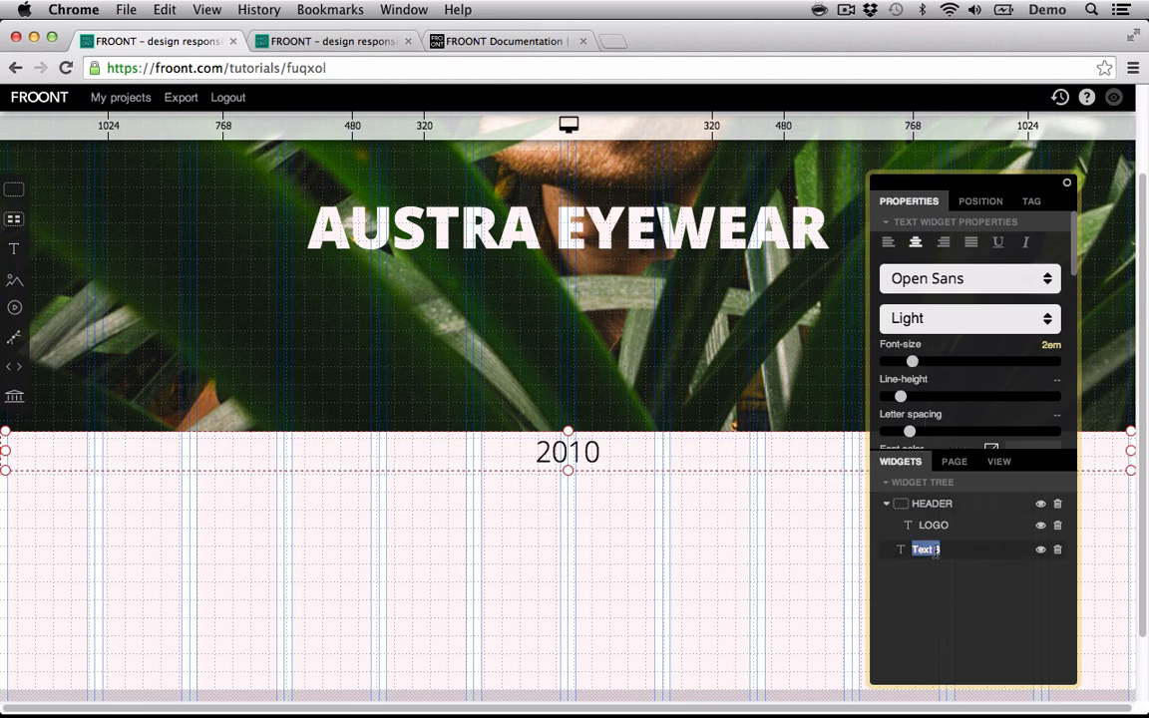
type("SLUG")
key("Return")
- Nest the SLUG widget inside HEADER in the widget tree and color its text white
left_click_drag(926, 559, 935, 509)
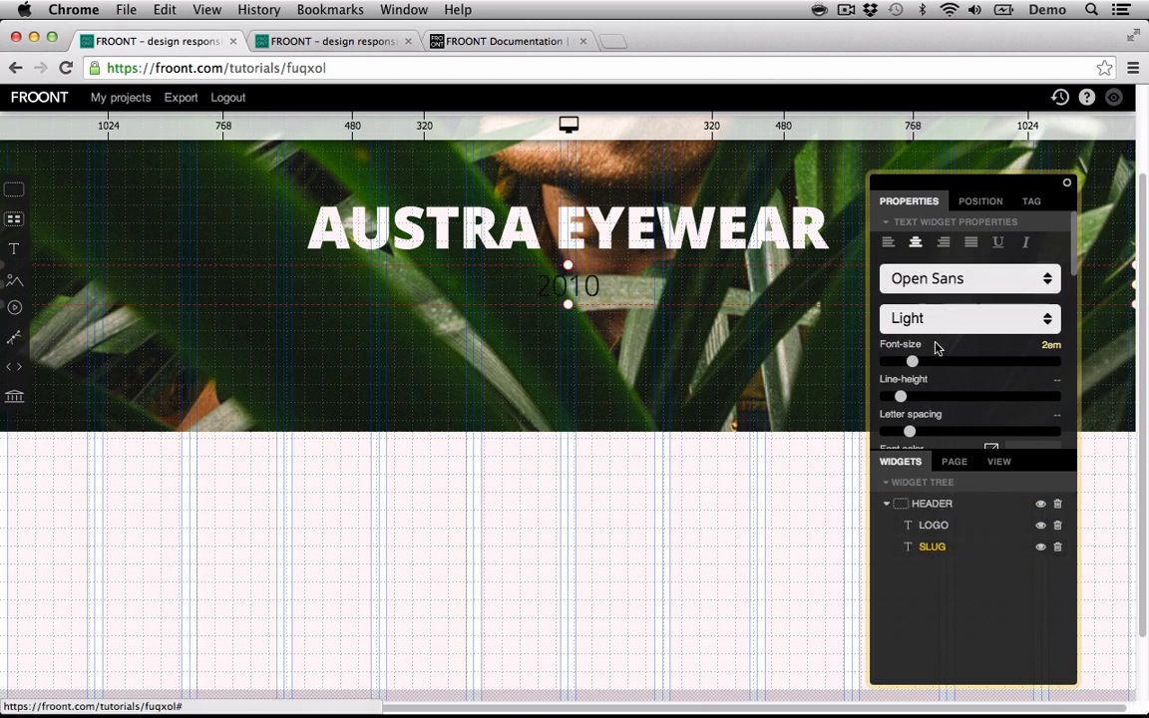
scroll(937, 347, "down", 3)
left_click(993, 342)
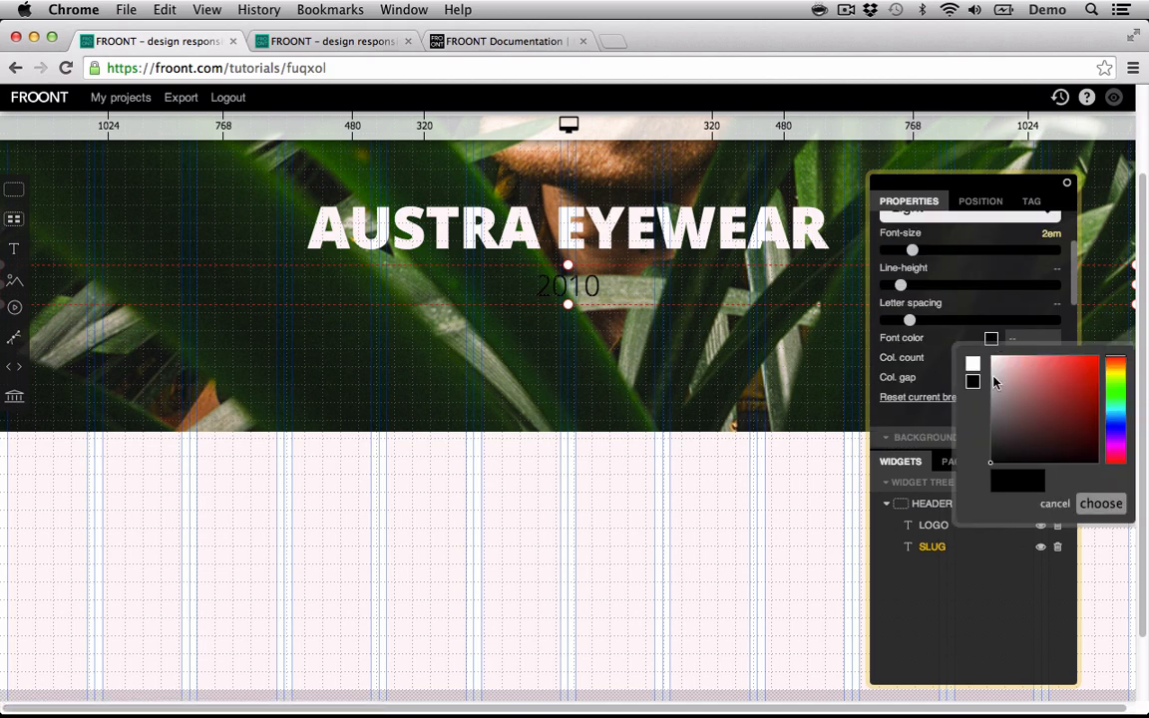
left_click(975, 368)
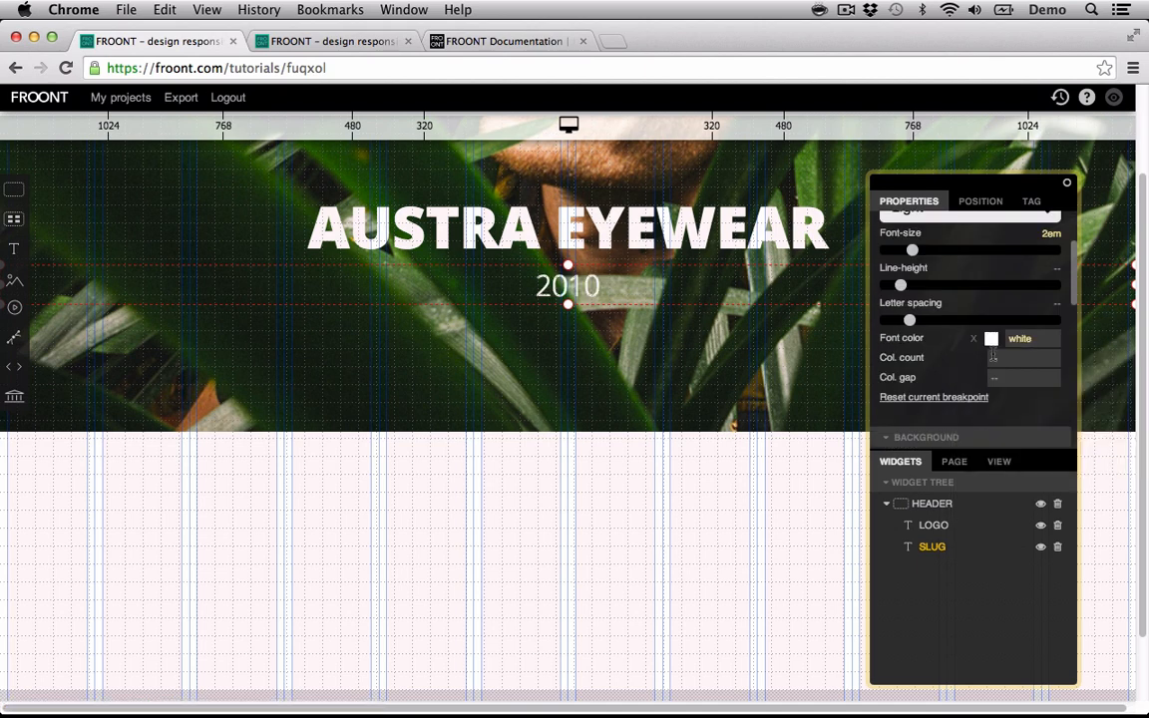
scroll(977, 360, "up", 3)
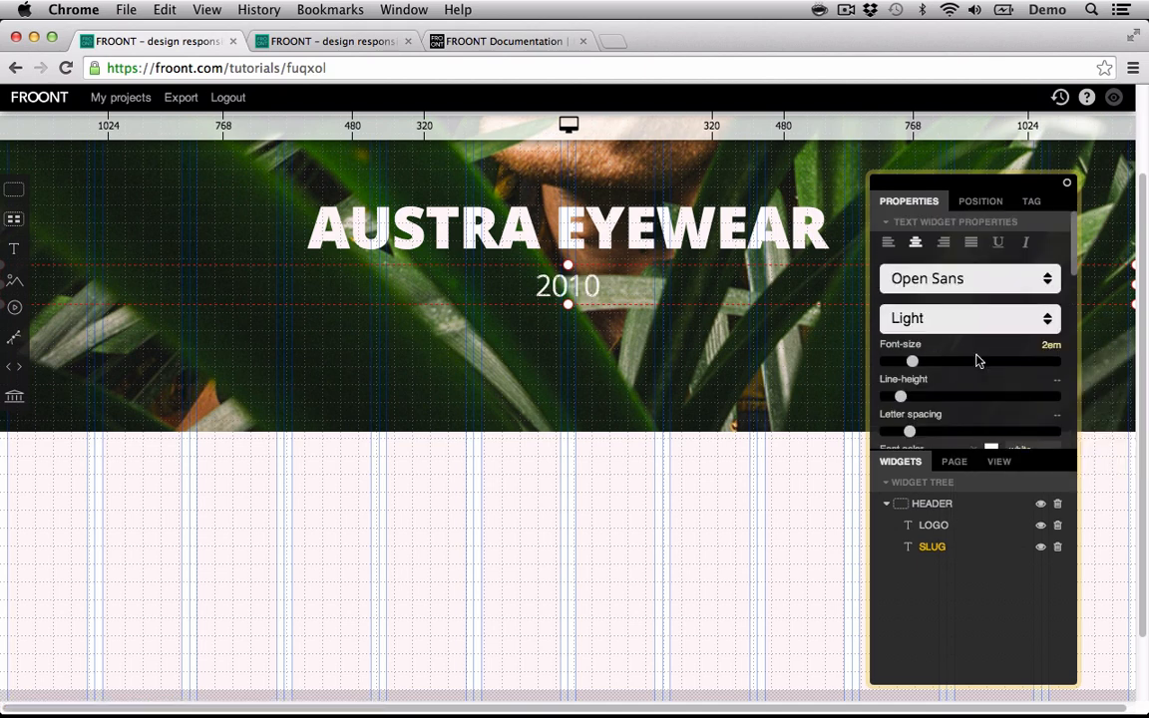
- Set the width of the SLUG text widget to 200px
left_click(983, 203)
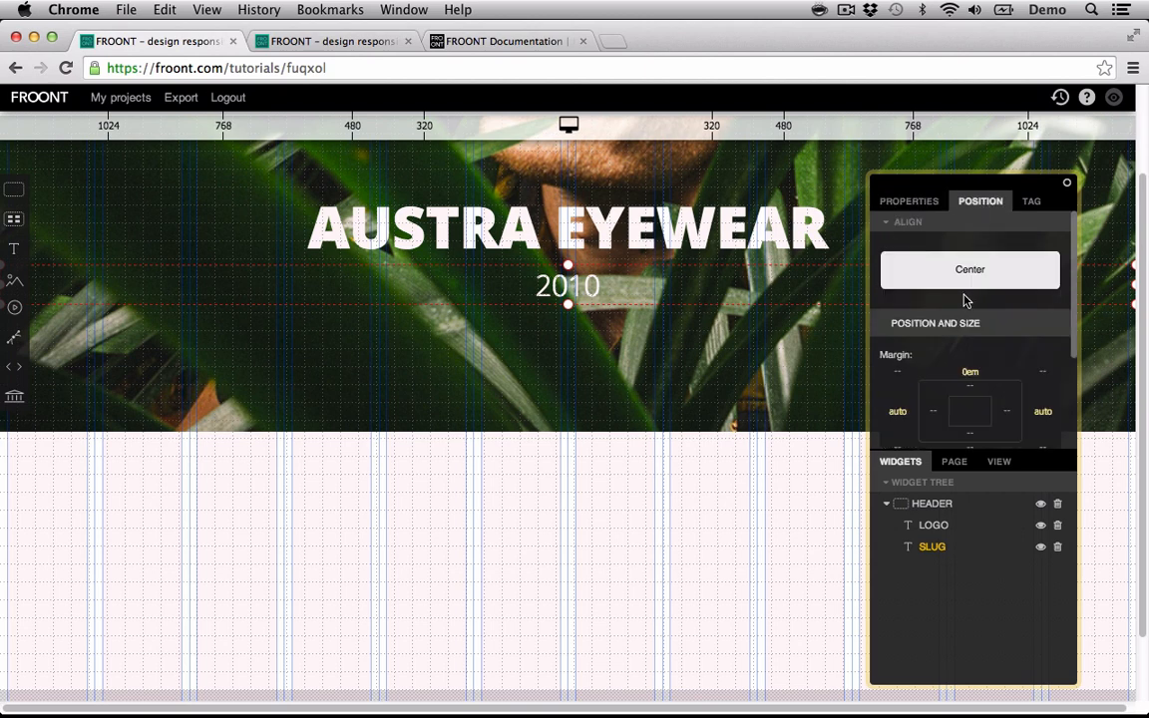
scroll(968, 305, "down", 3)
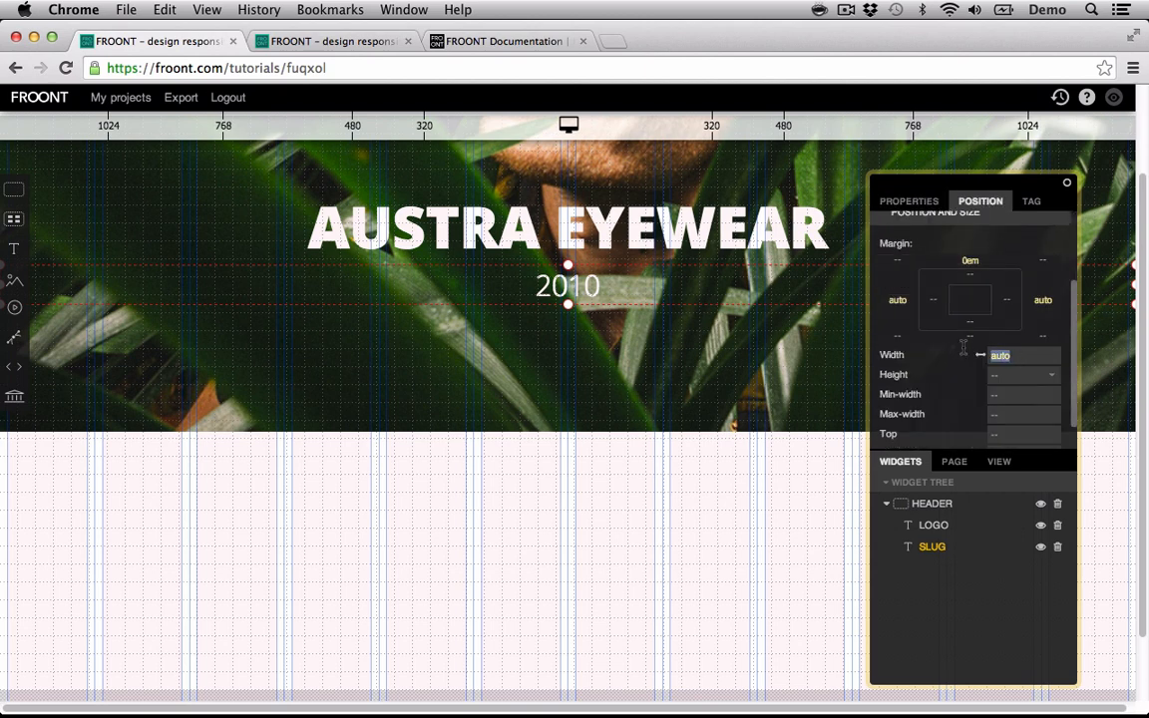
type("200")
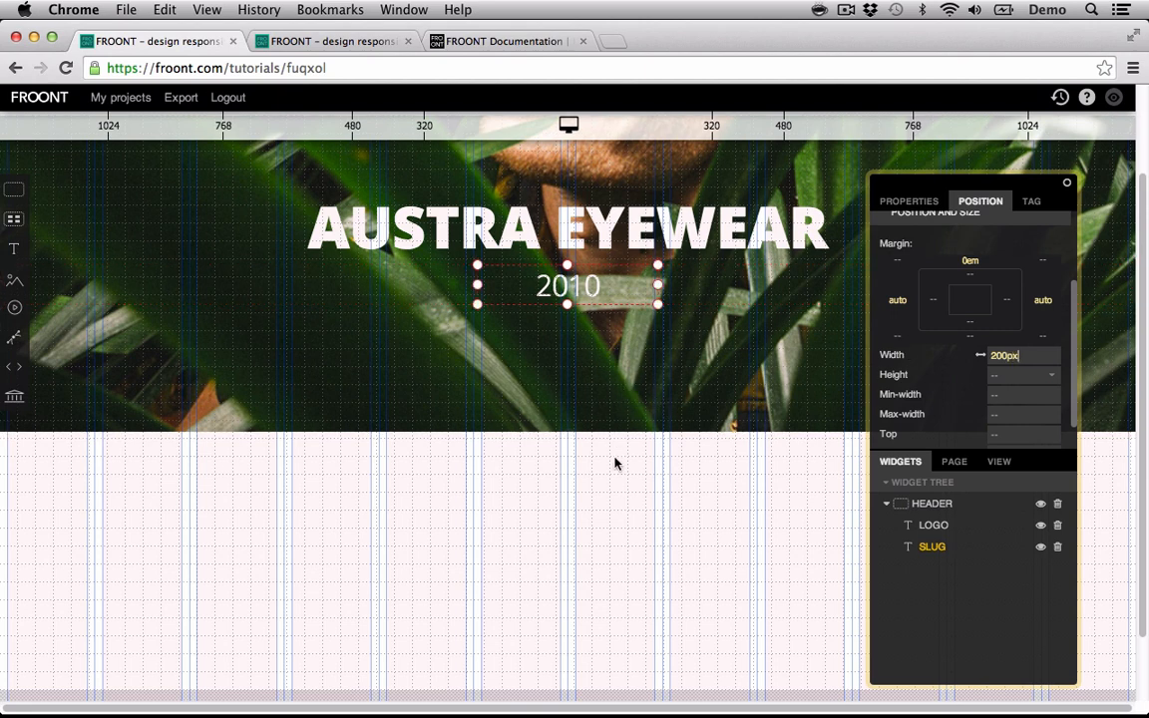
left_click(610, 488)
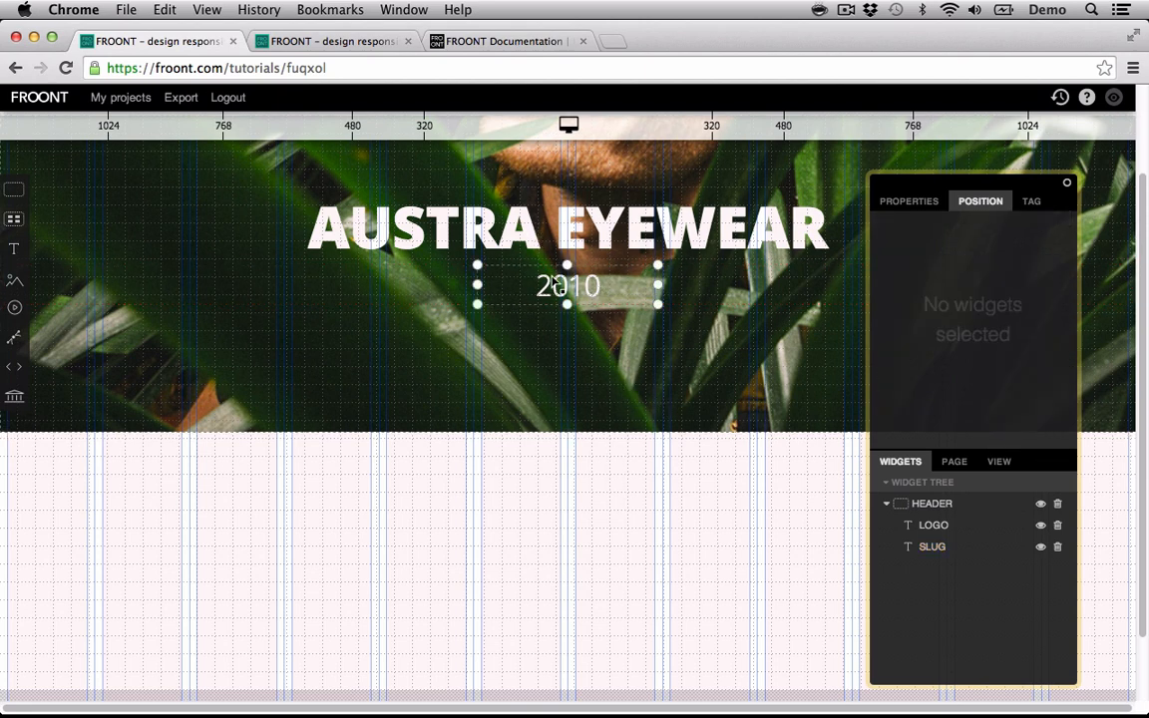
- Check the finished reference site, add a container below the header and give it a white background
left_click(312, 44)
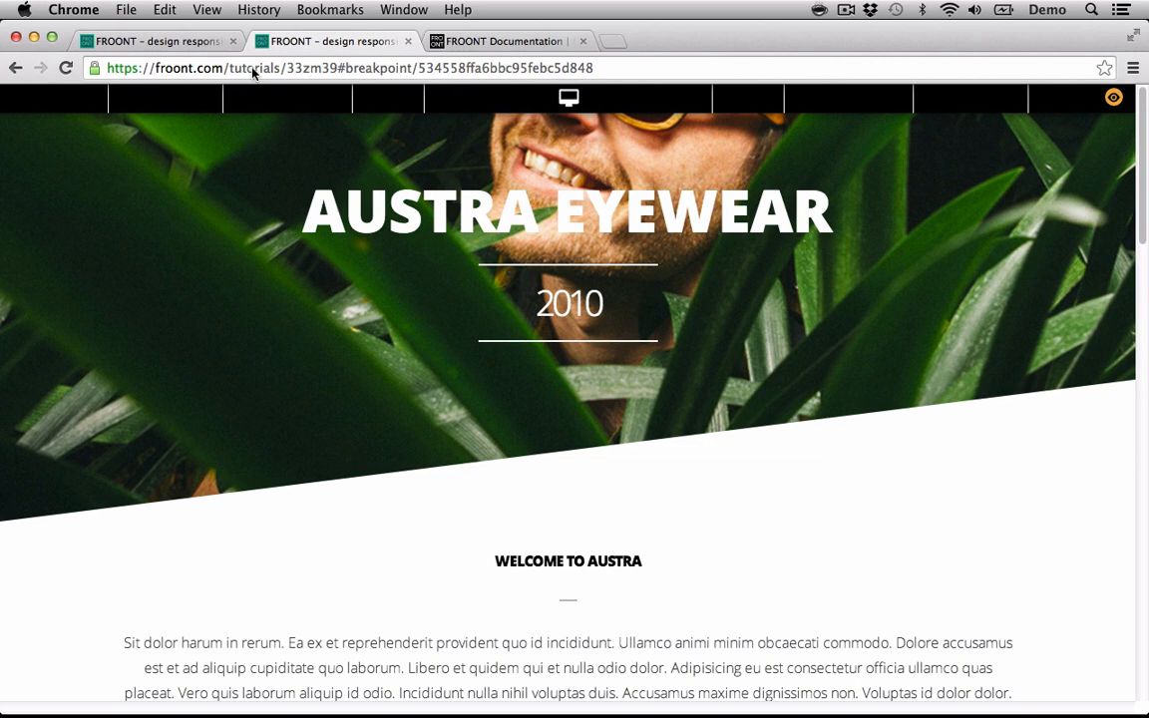
left_click(190, 44)
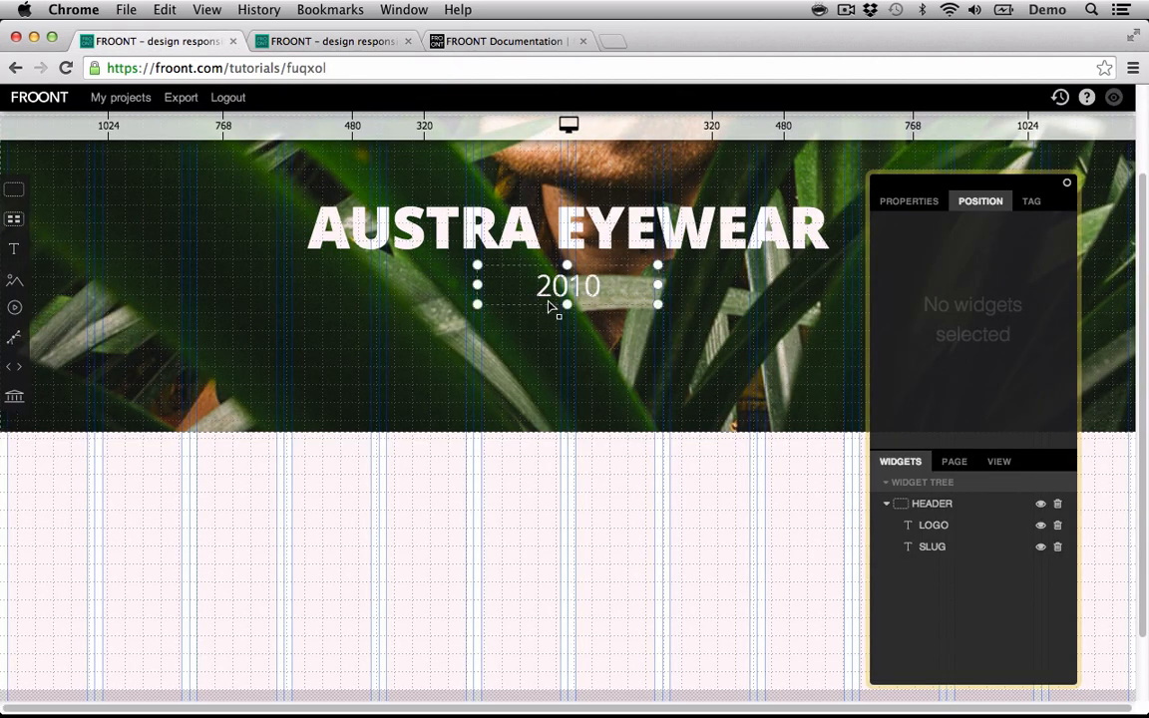
left_click(15, 198)
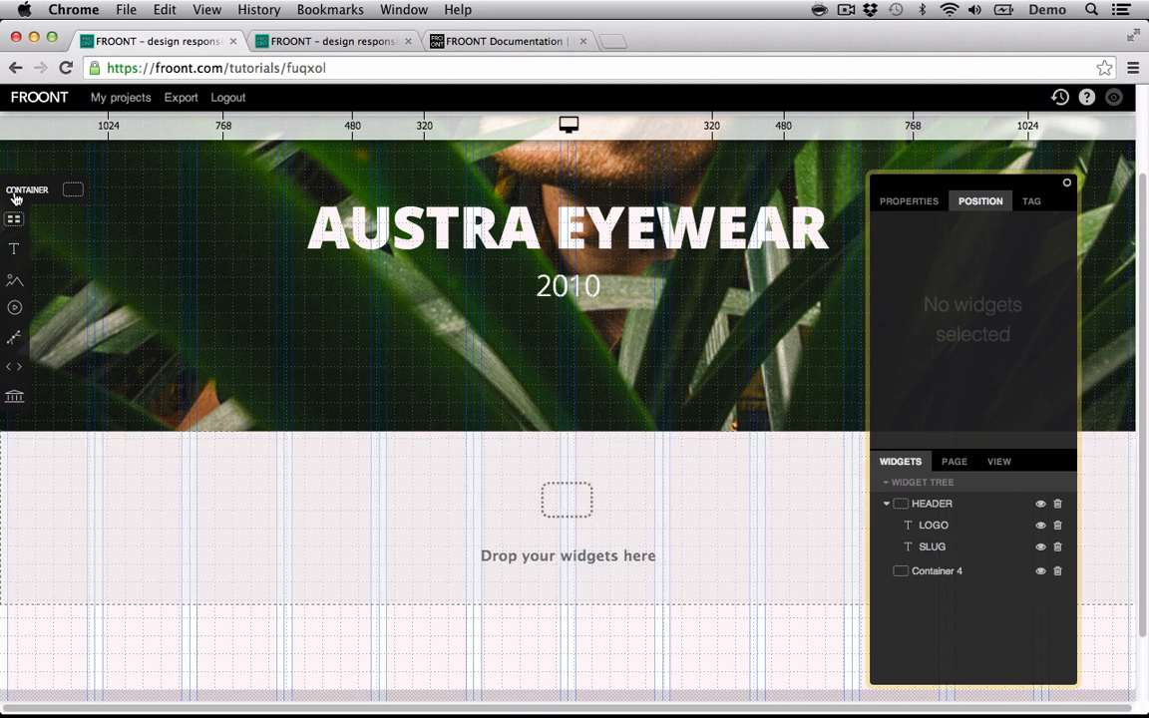
left_click(394, 476)
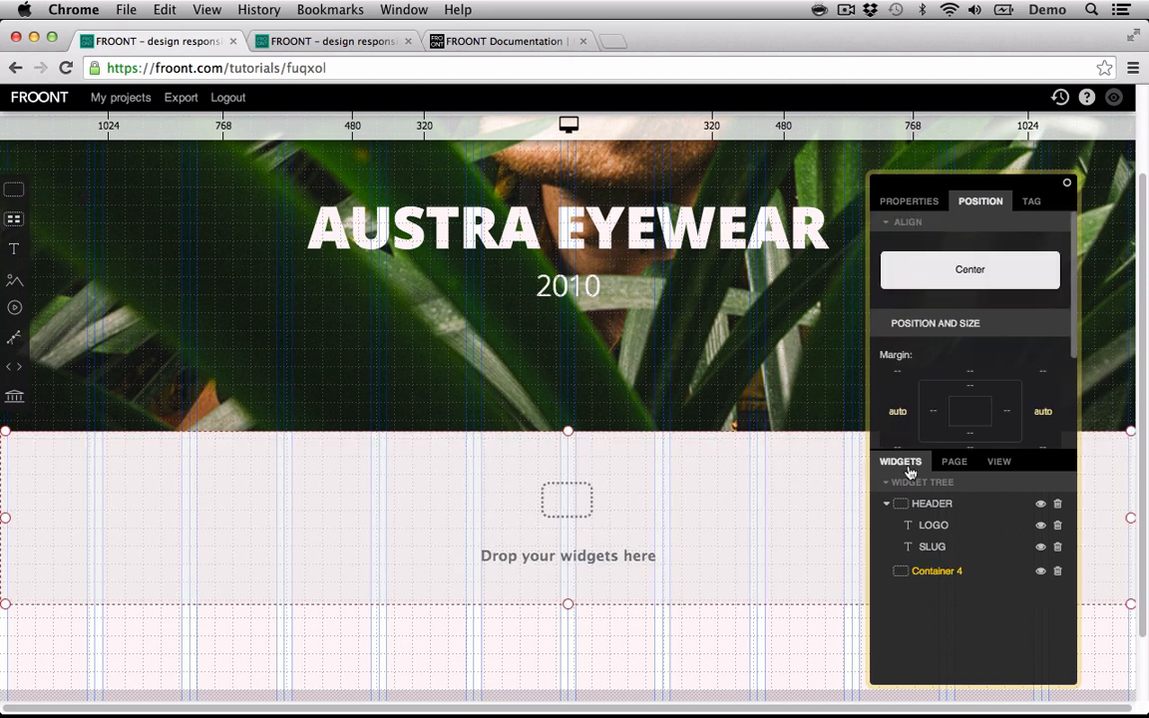
left_click(910, 202)
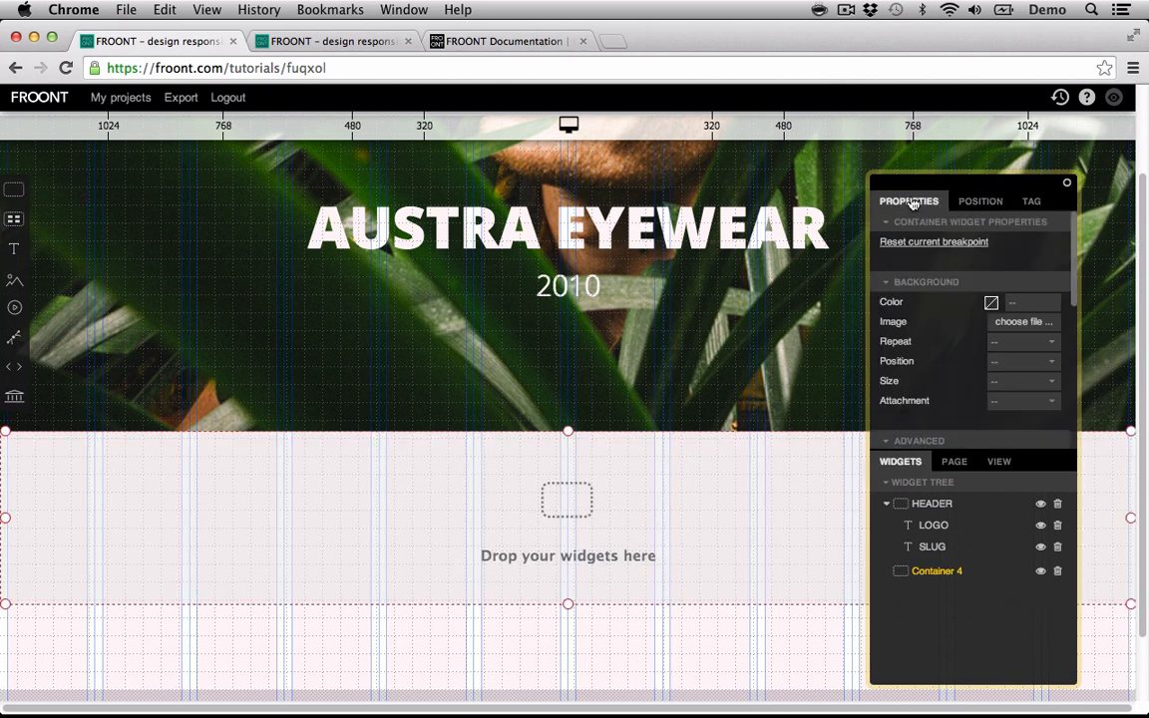
left_click(992, 304)
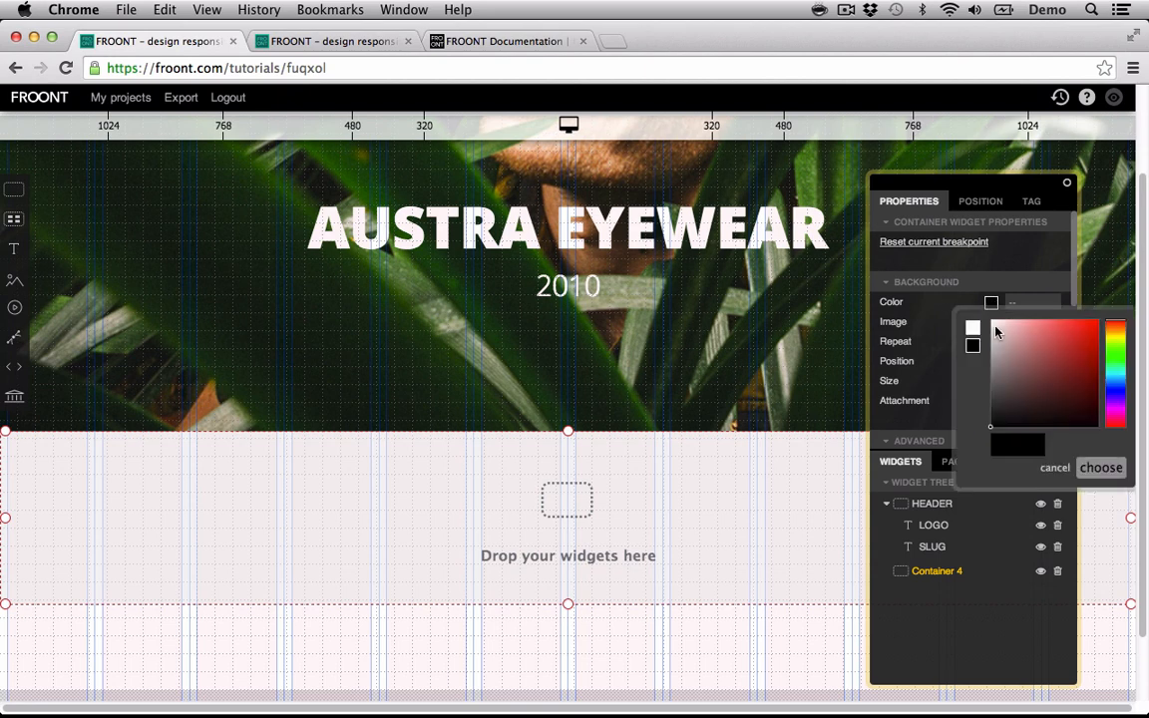
left_click(974, 329)
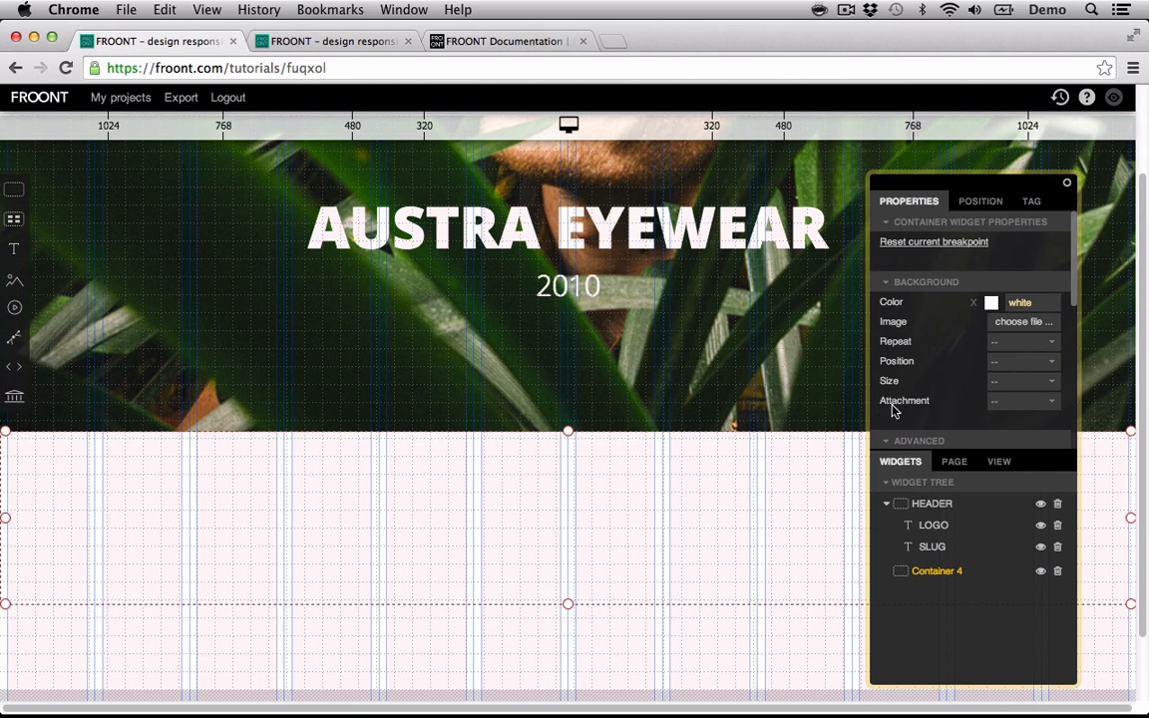
- Clear the white container's minimum height and size it to 2px high and 200px wide
scroll(890, 423, "down", 3)
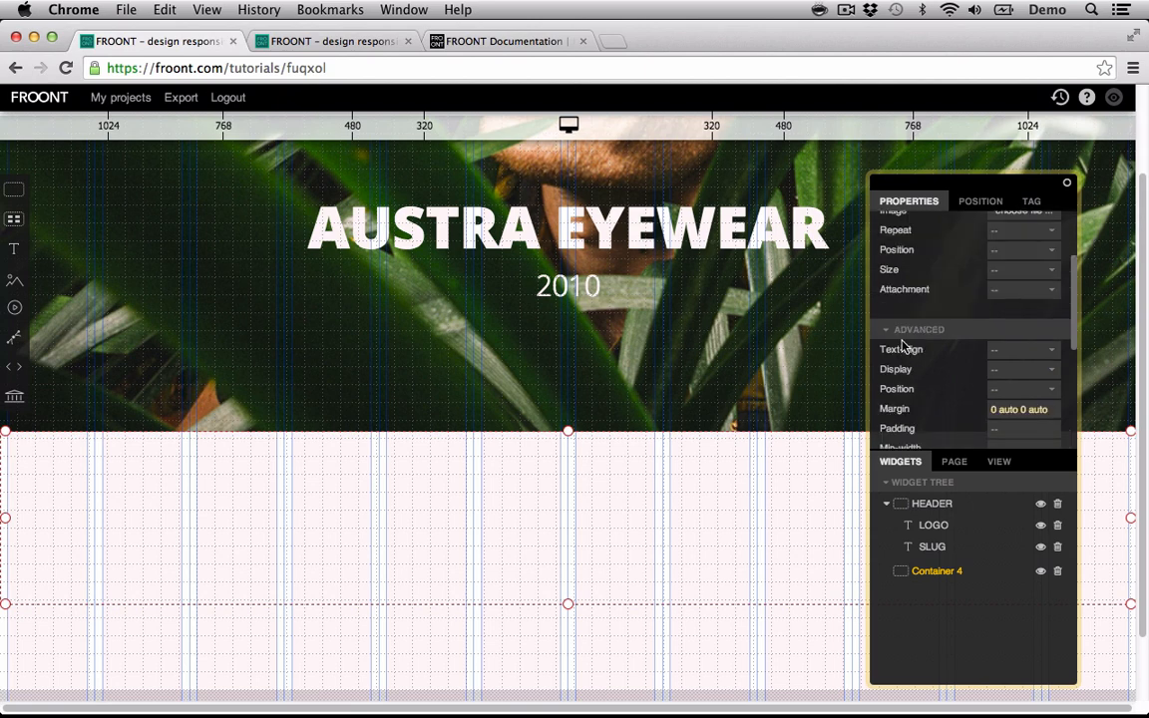
scroll(916, 359, "down", 3)
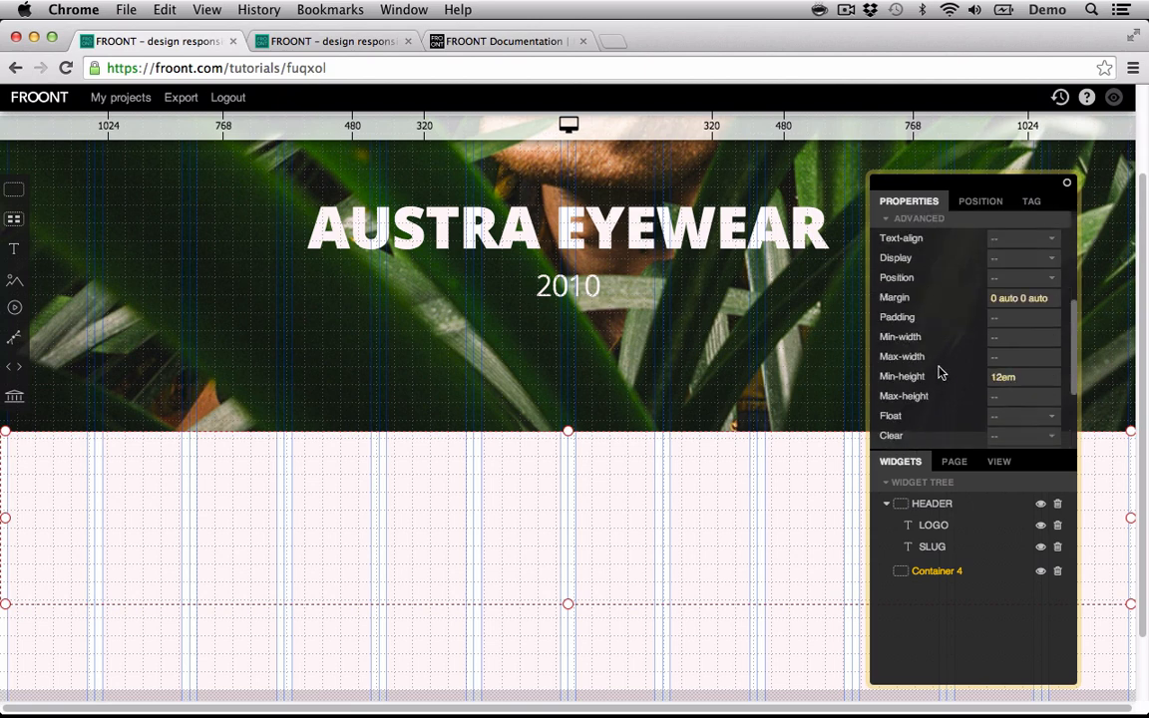
left_click(976, 376)
key("BackSpace")
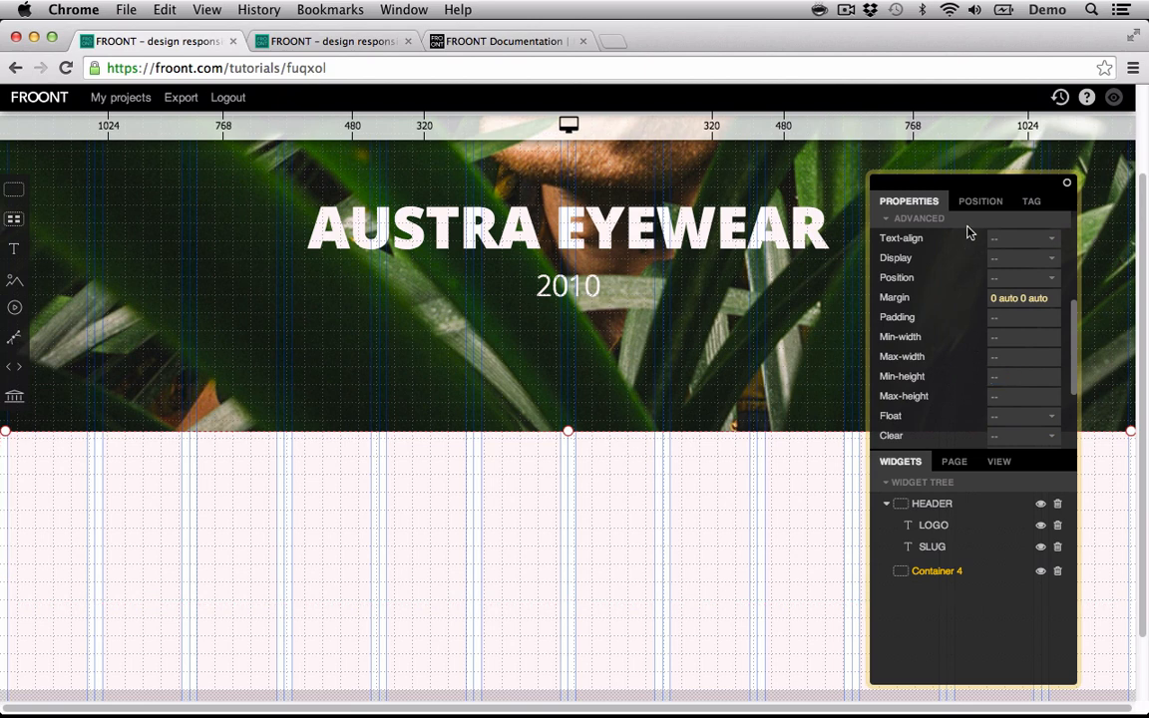
left_click(978, 203)
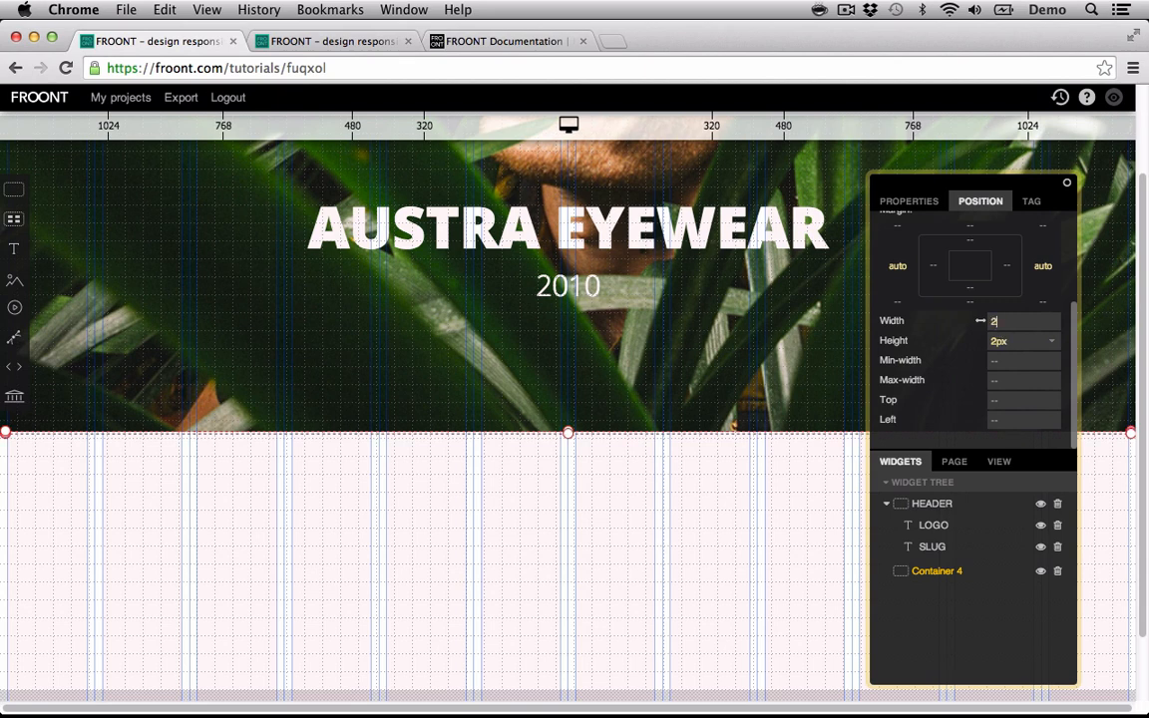
key("Return")
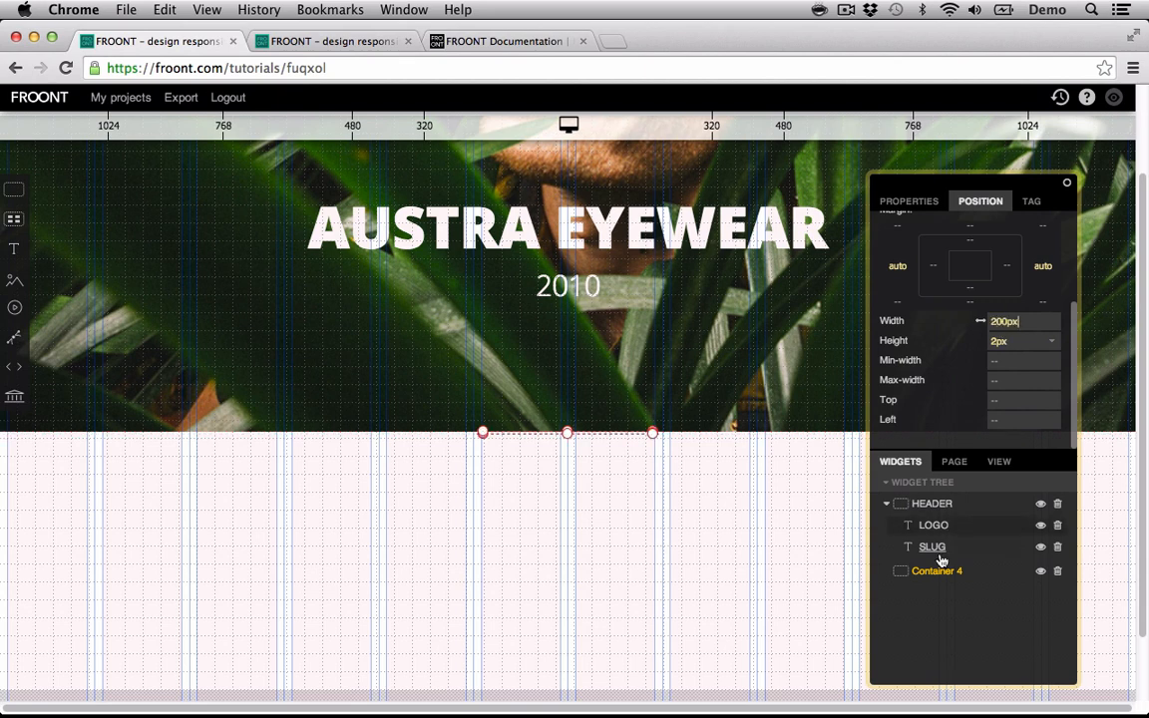
- Rename the thin white container line and place it inside HEADER between LOGO and SLUG
double_click(935, 570)
key("BackSpace")
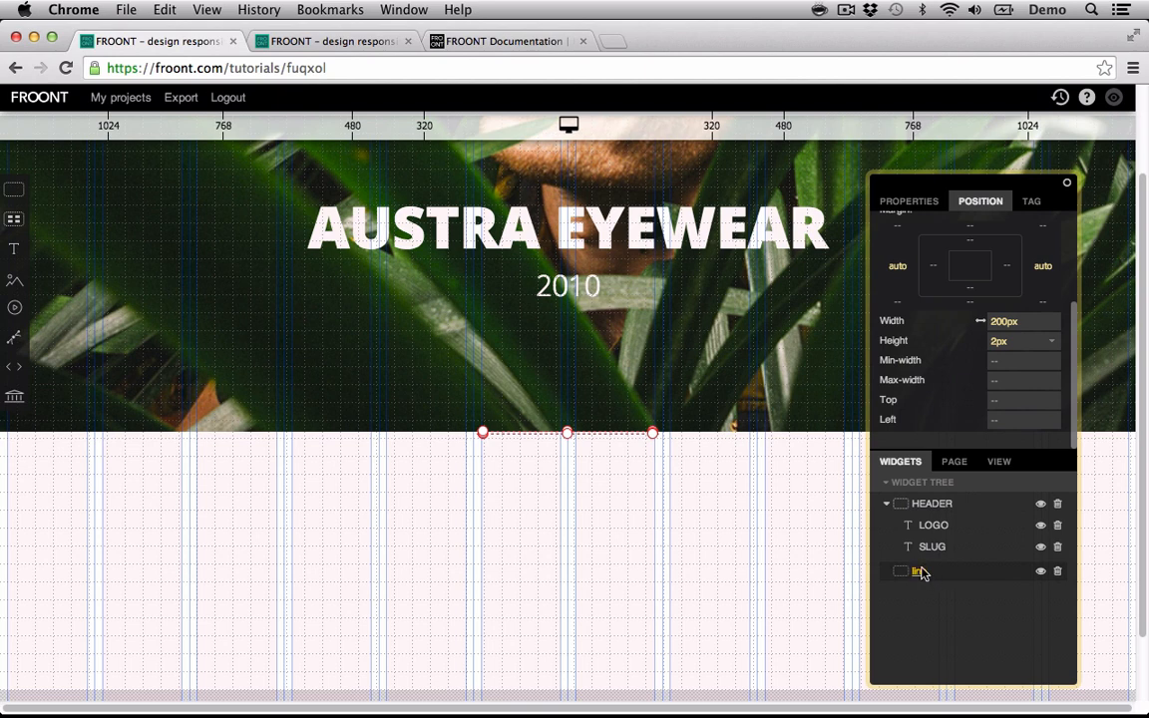
left_click_drag(919, 570, 922, 538)
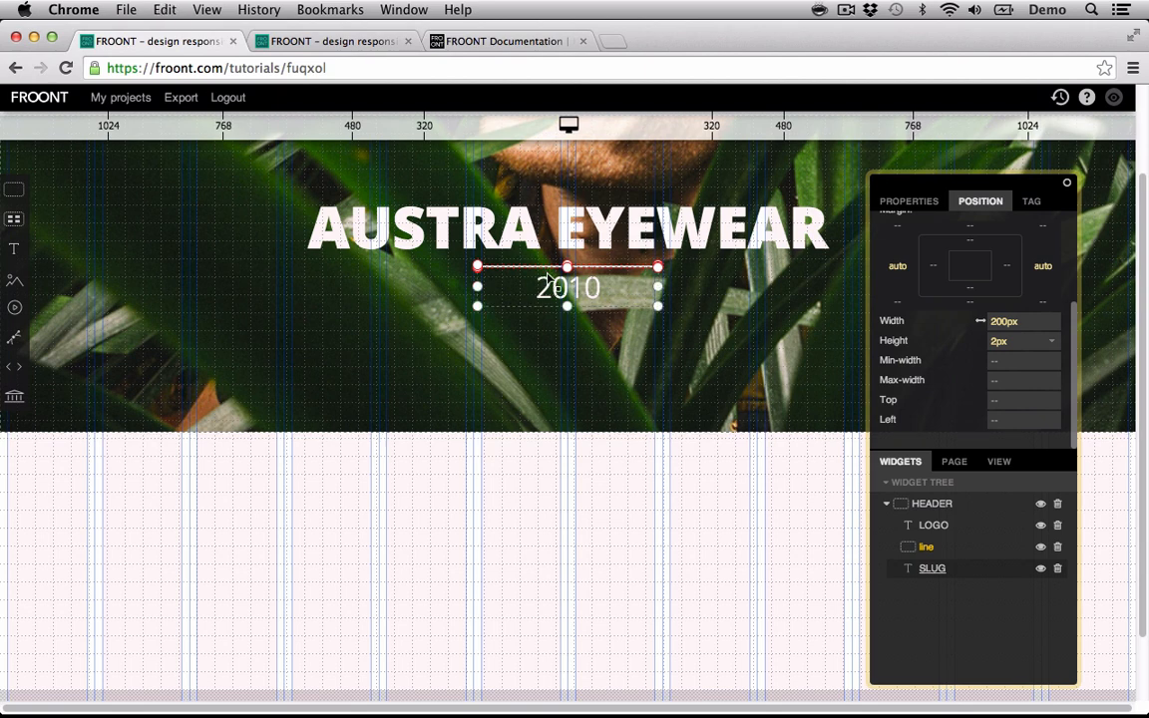
- Duplicate the line container and nest the copy inside HEADER directly below SLUG
left_click(596, 500)
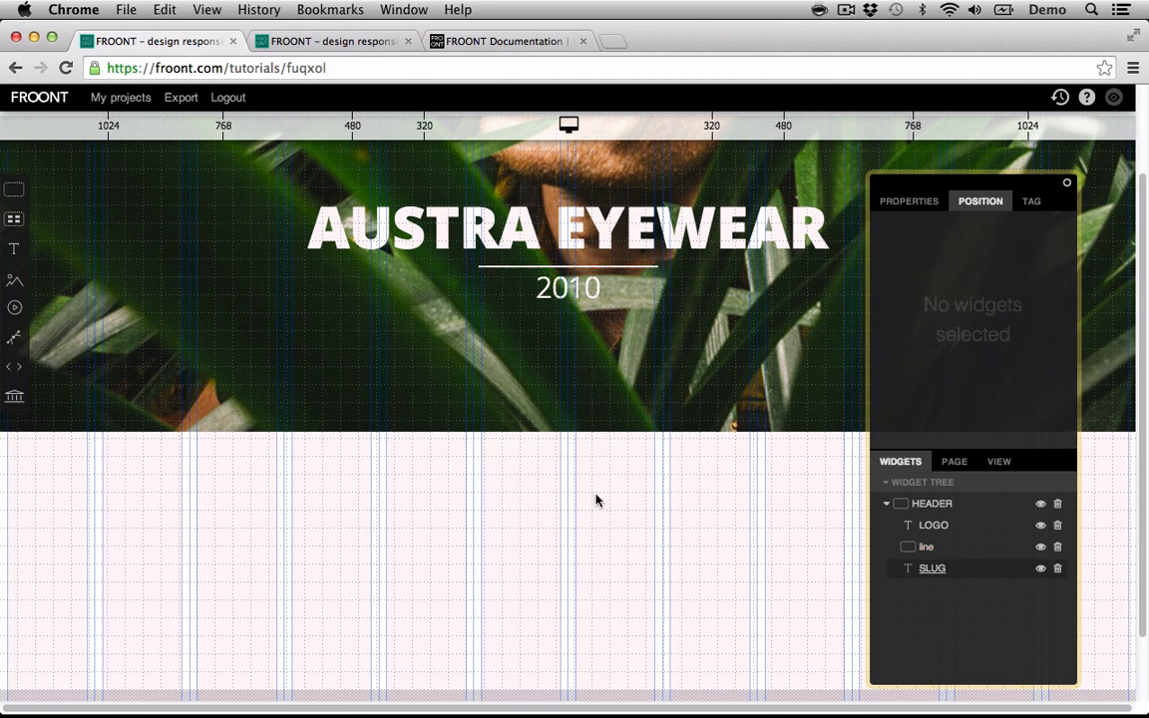
key("super+v")
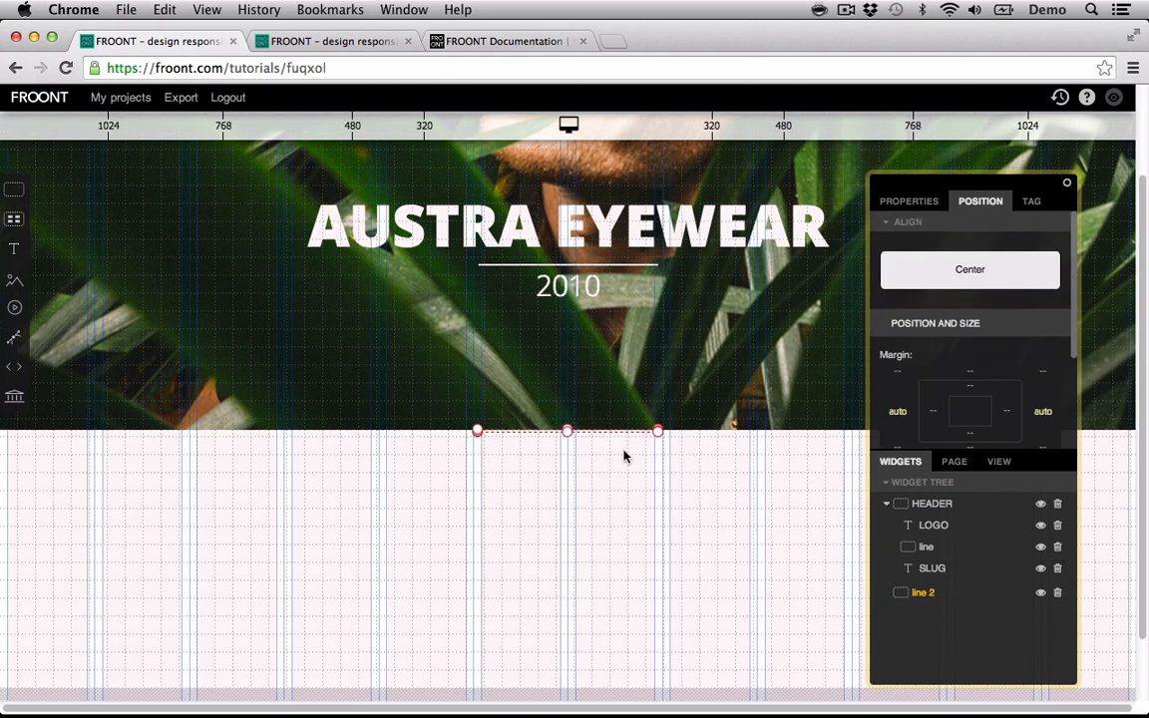
left_click_drag(923, 600, 936, 513)
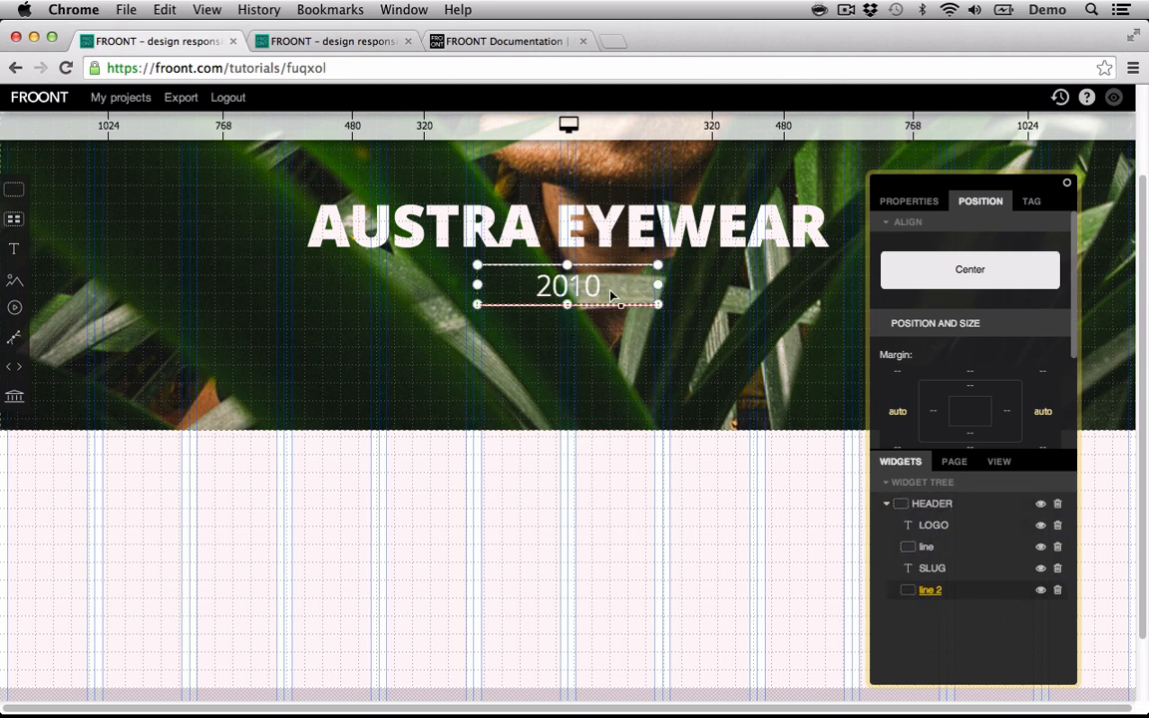
- Set the upper line's top margin to 1em and move the 2010 text down to a 0.3em top margin
left_click(927, 548)
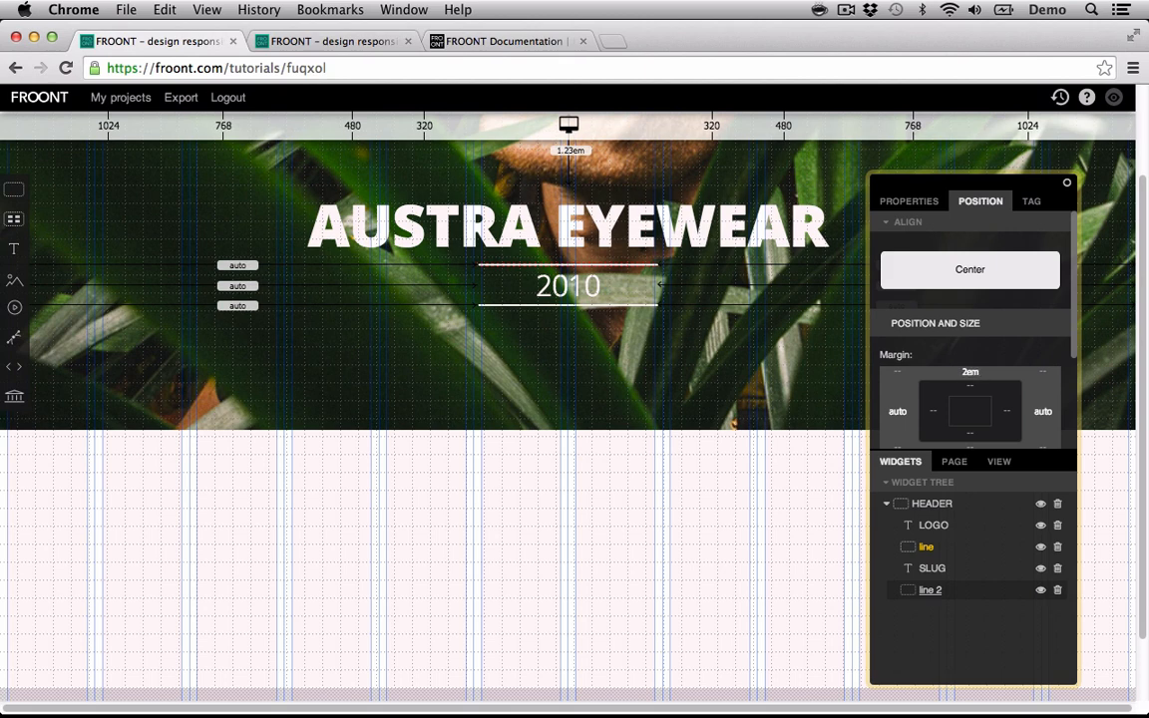
type("1em")
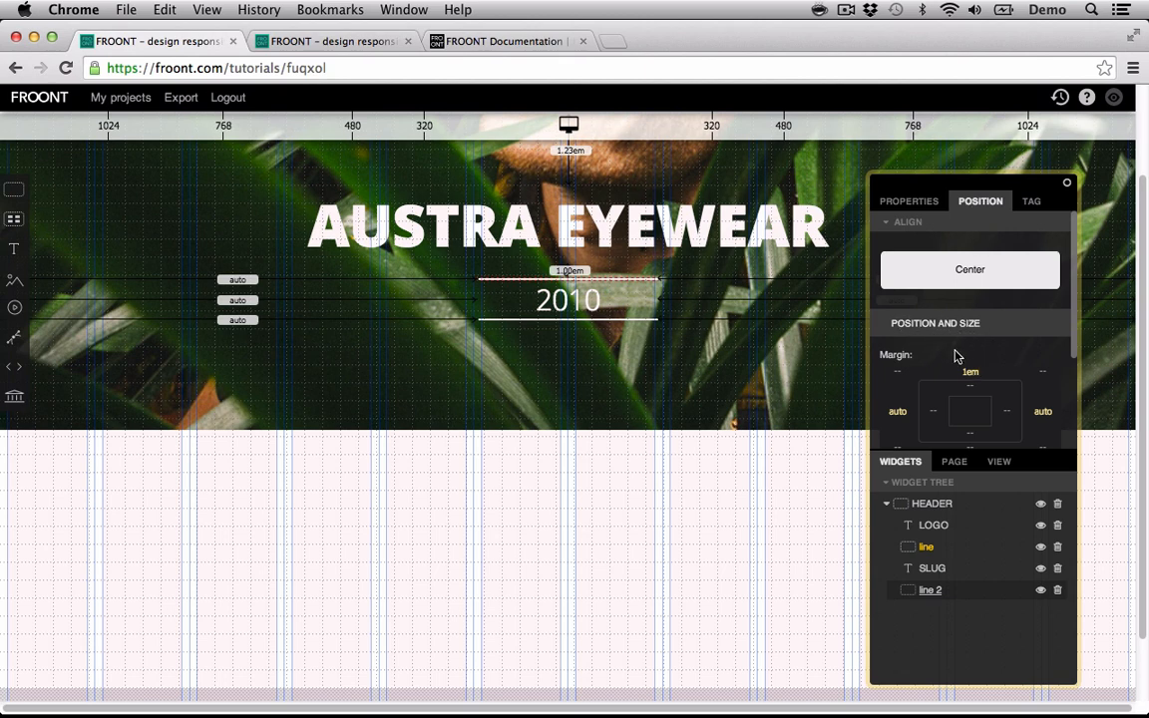
left_click(937, 568)
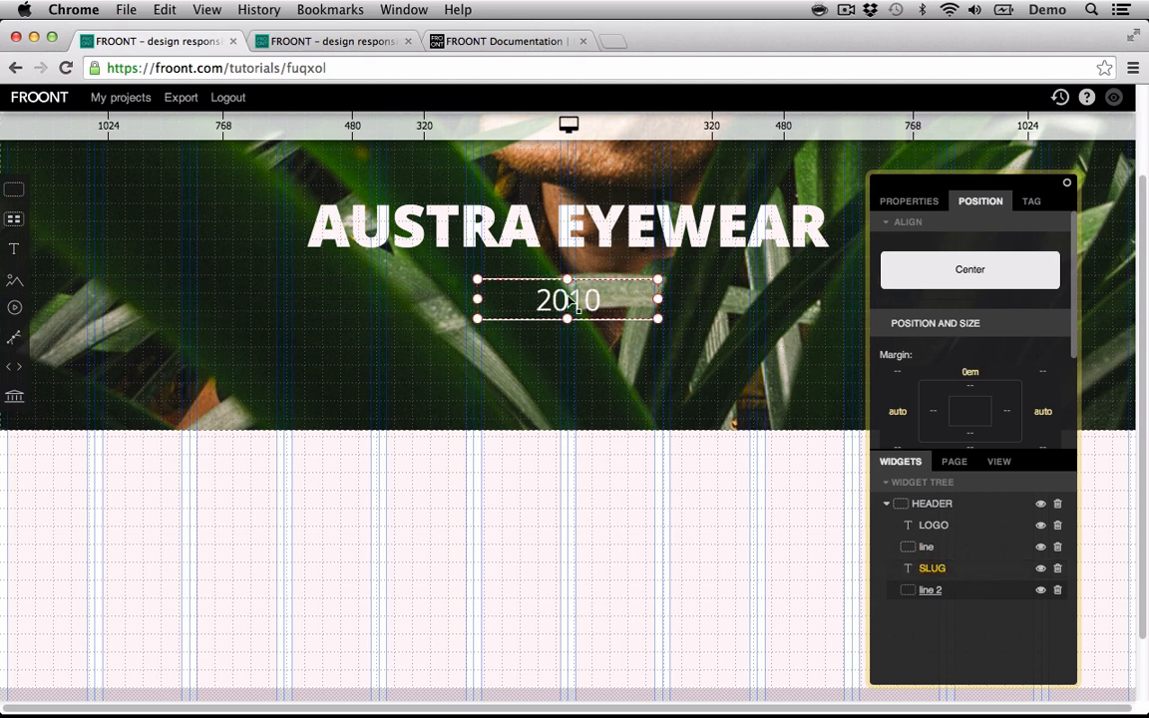
left_click_drag(574, 304, 573, 313)
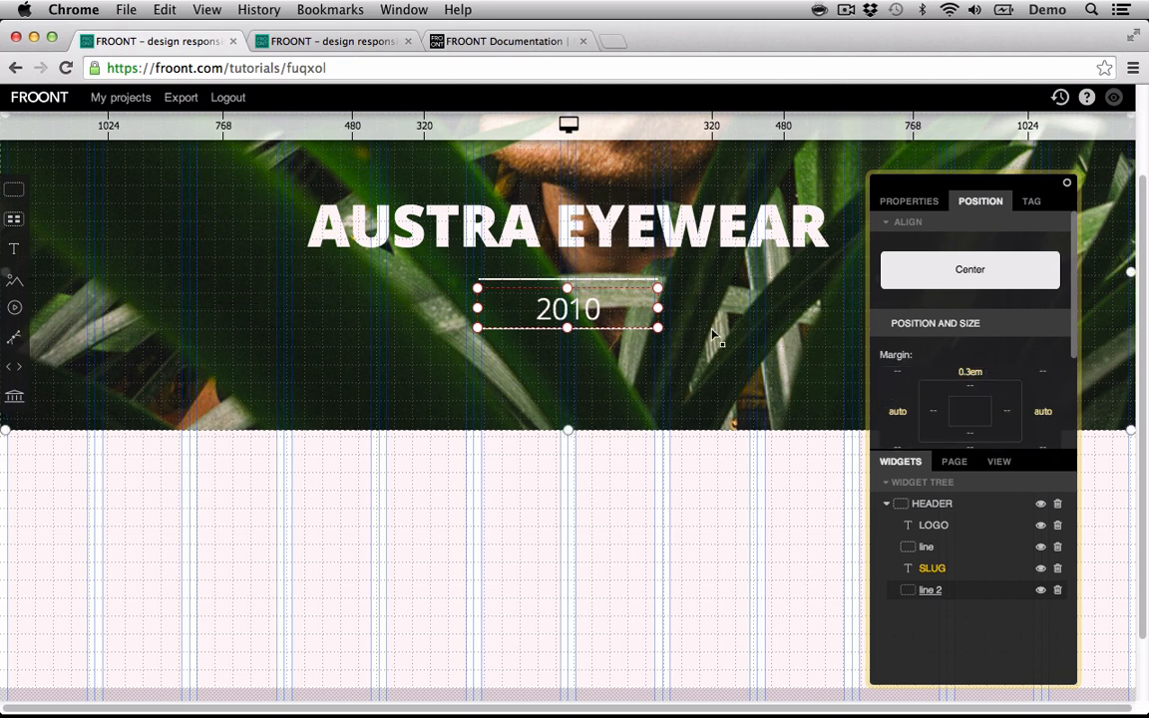
- Give the lower line a top margin just over 0.7em, matching the gap above the 2010 text
left_click(929, 589)
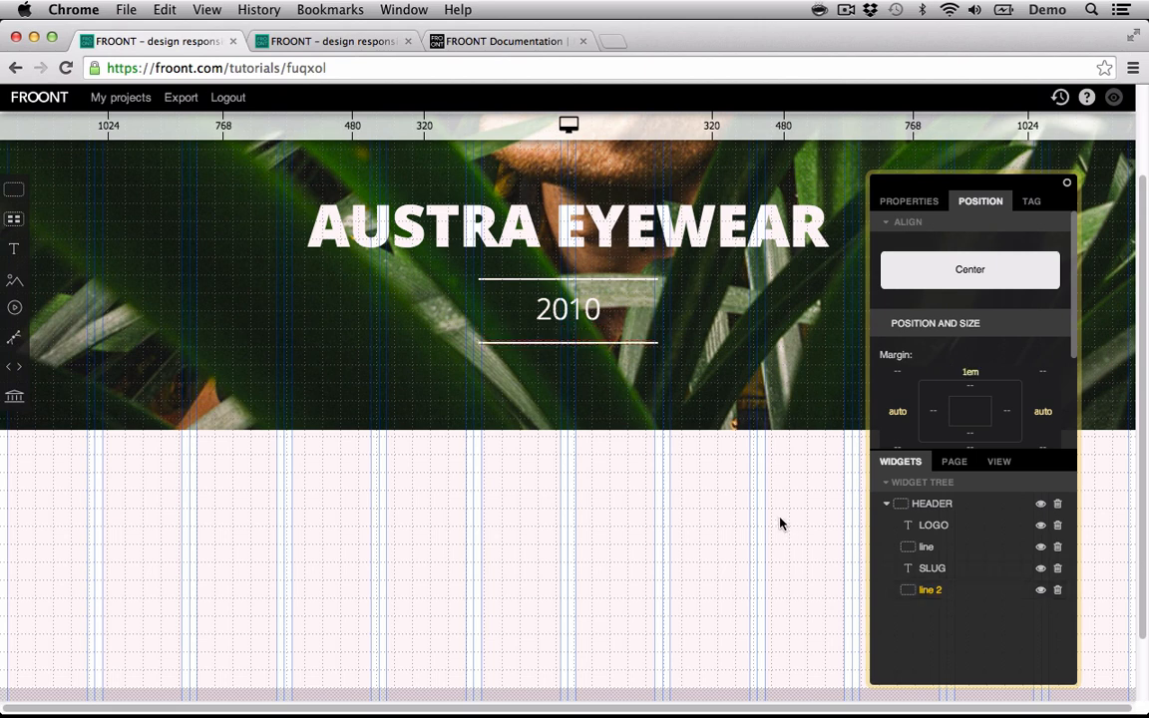
key("Up")
key("Up")
key("Up")
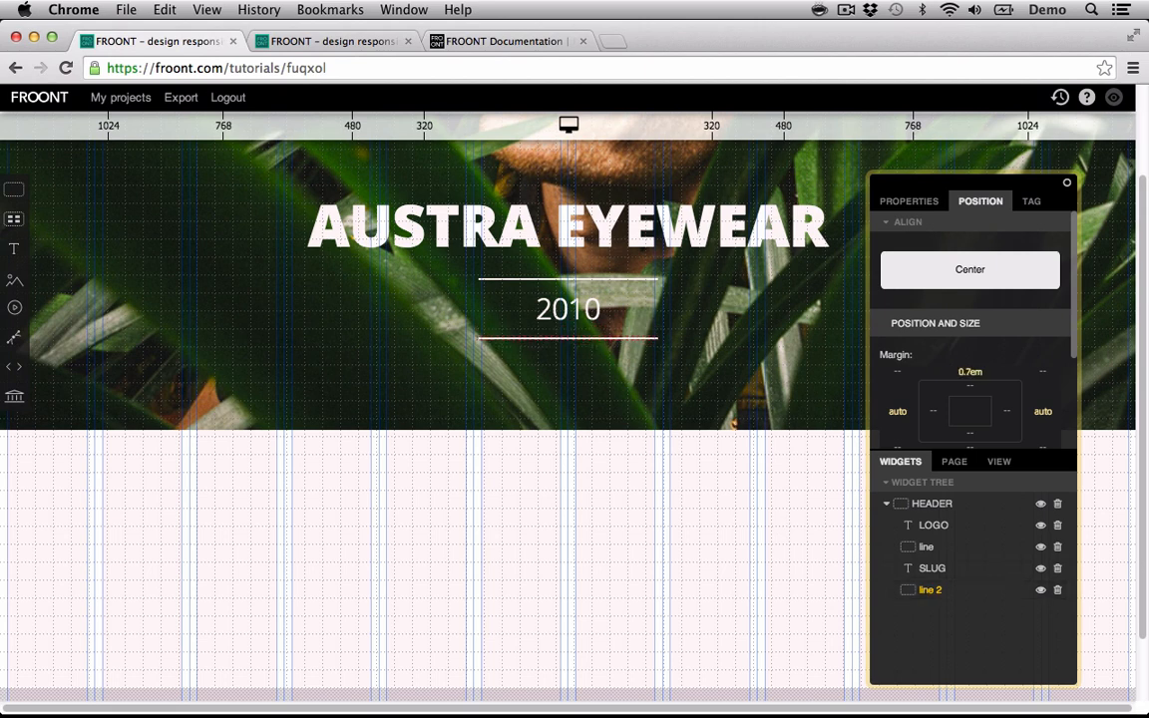
key("Down")
left_click(742, 587)
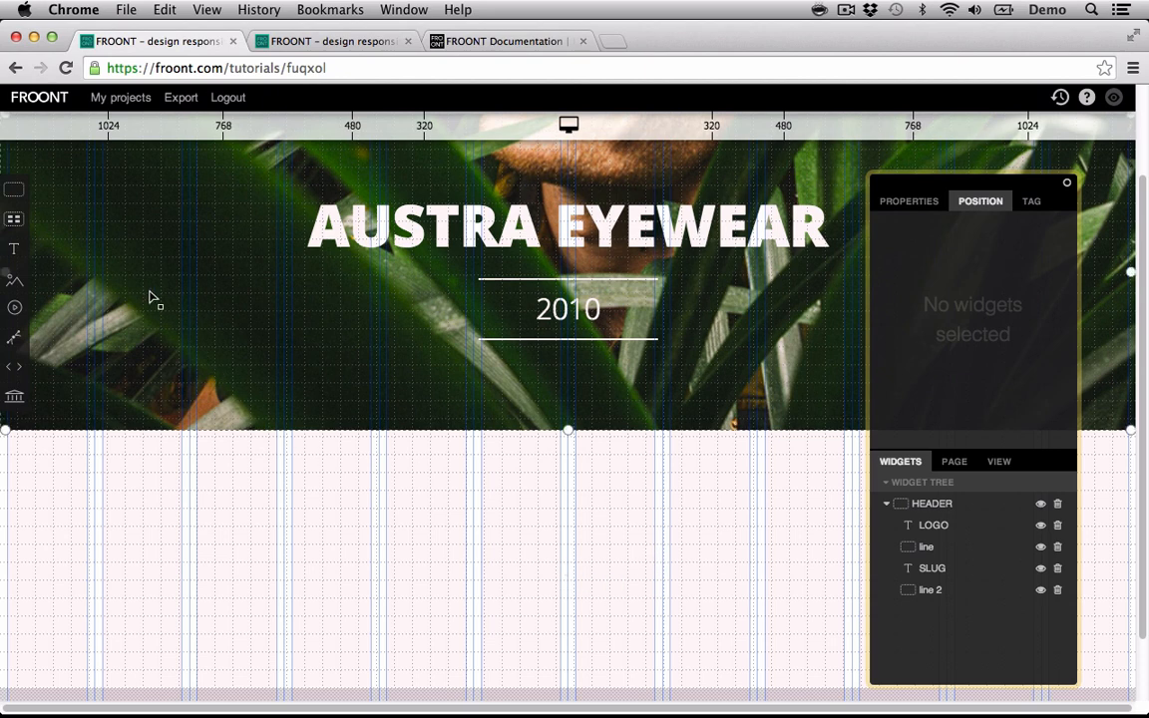
- Add a container below HEADER and use bottom.png from the Austra eyewear assets folder as its background image
left_click(16, 199)
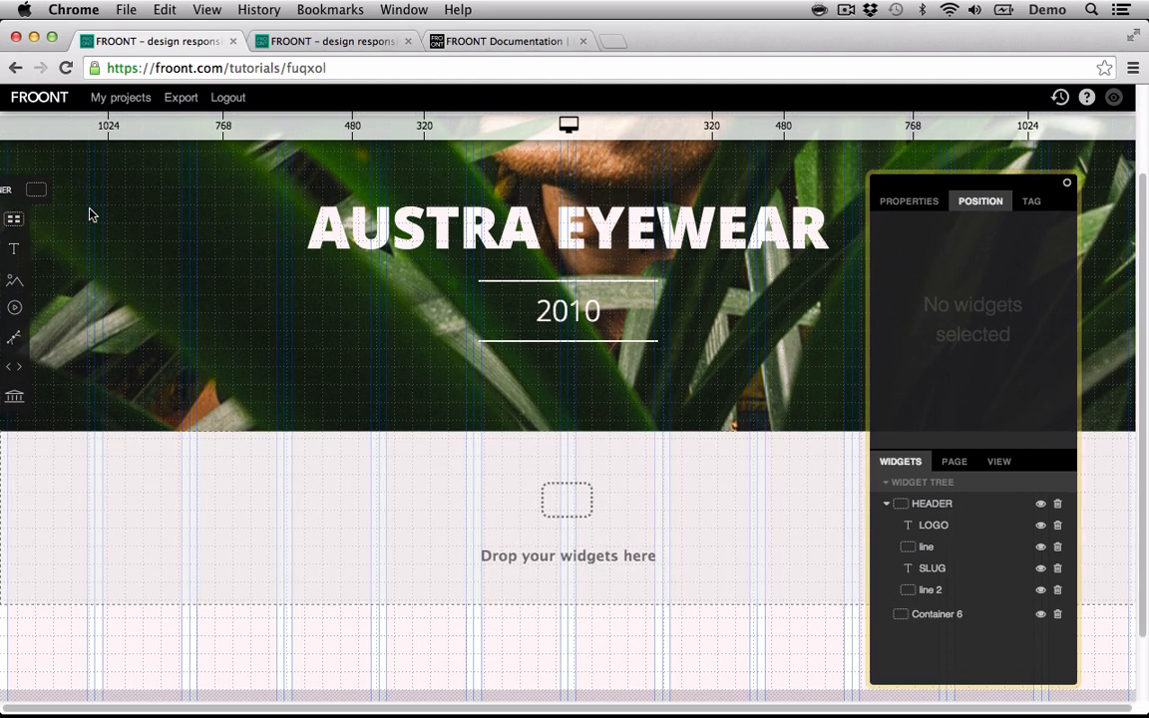
left_click(371, 693)
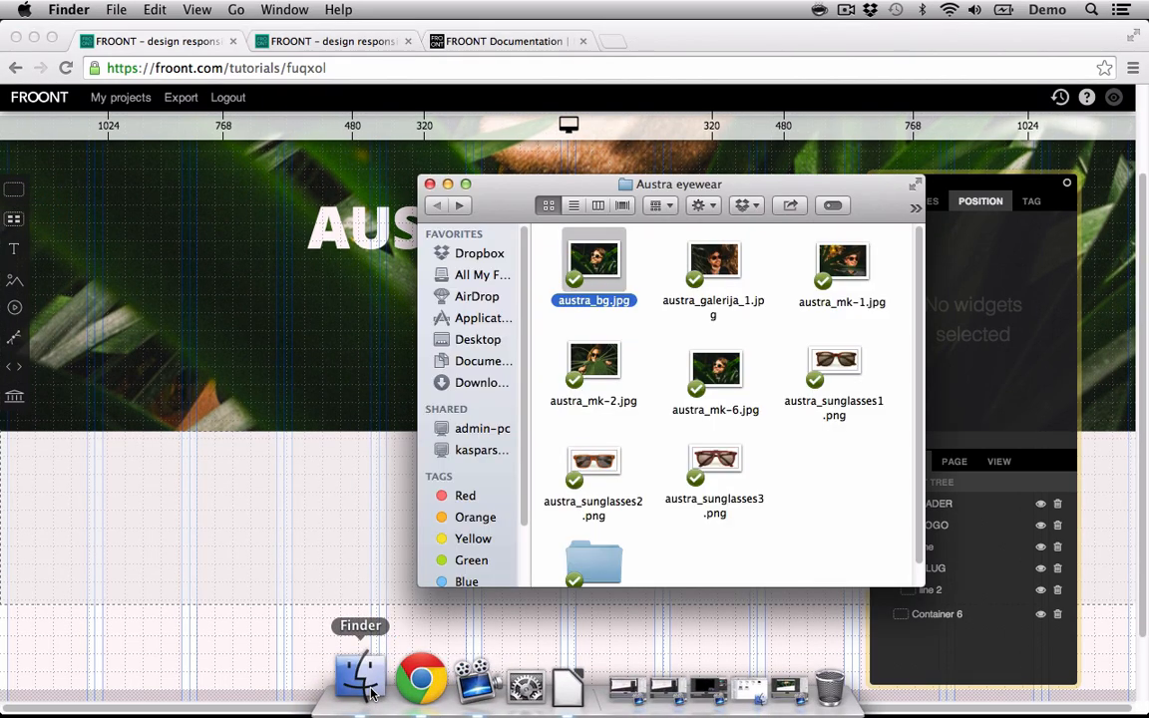
scroll(592, 448, "down", 1)
left_click(593, 532)
double_click(592, 532)
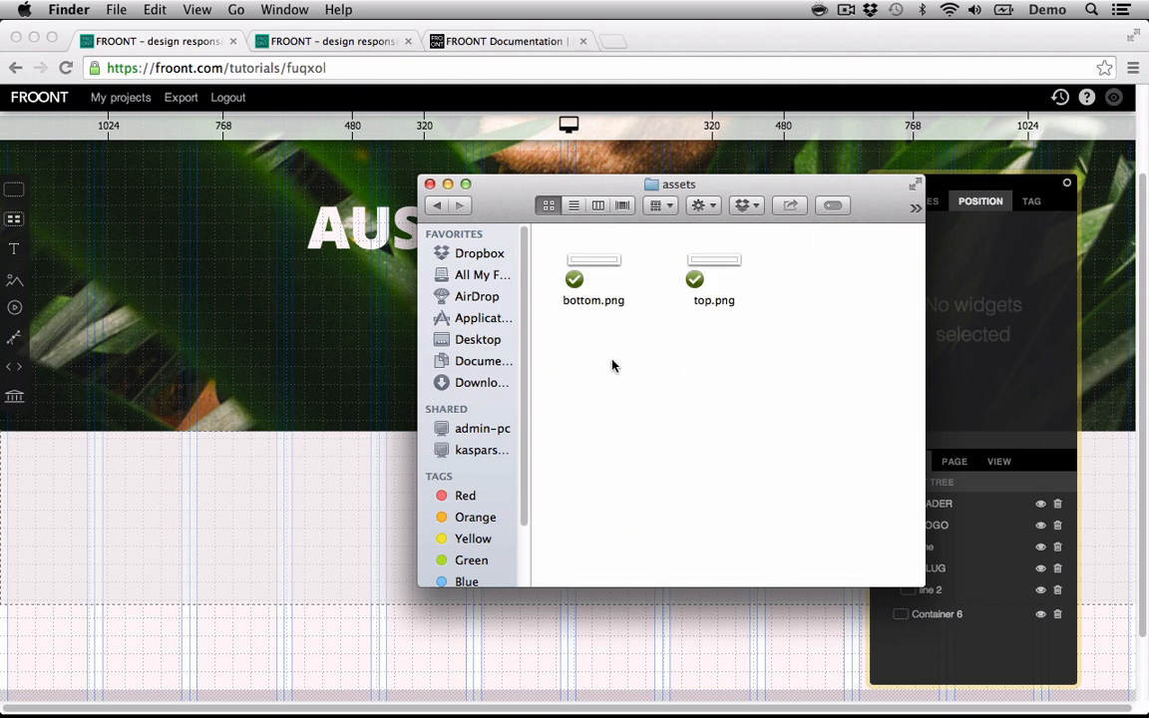
left_click(602, 260)
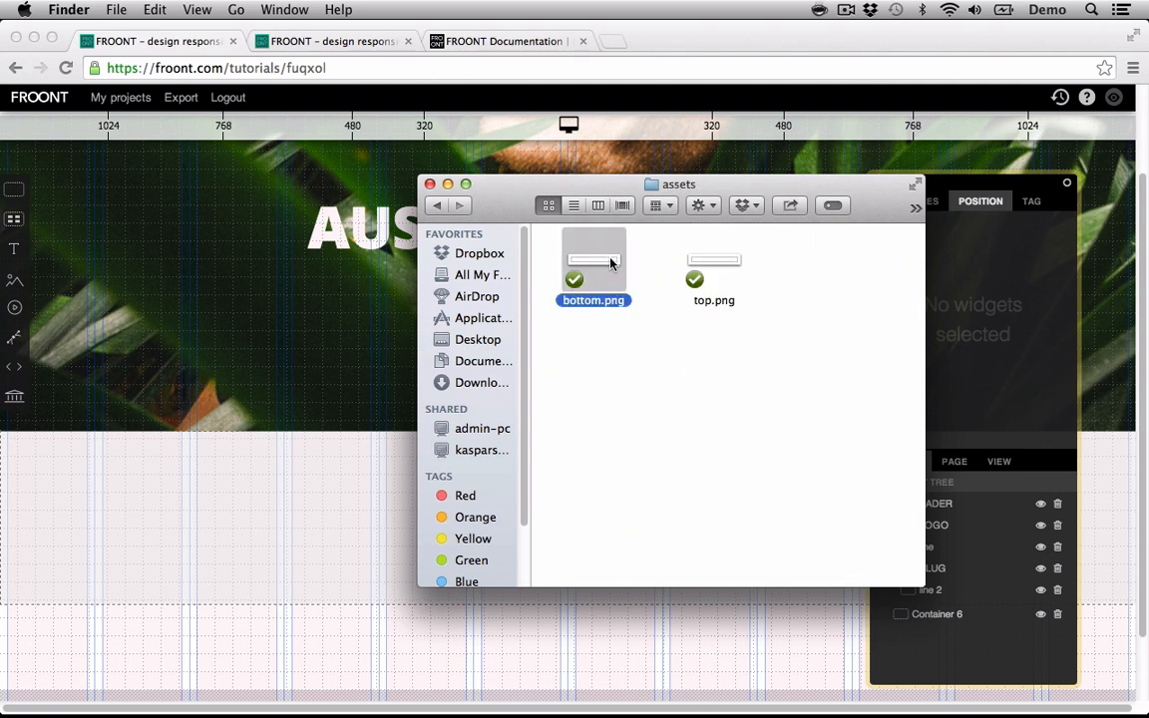
left_click_drag(598, 262, 344, 524)
left_click(336, 649)
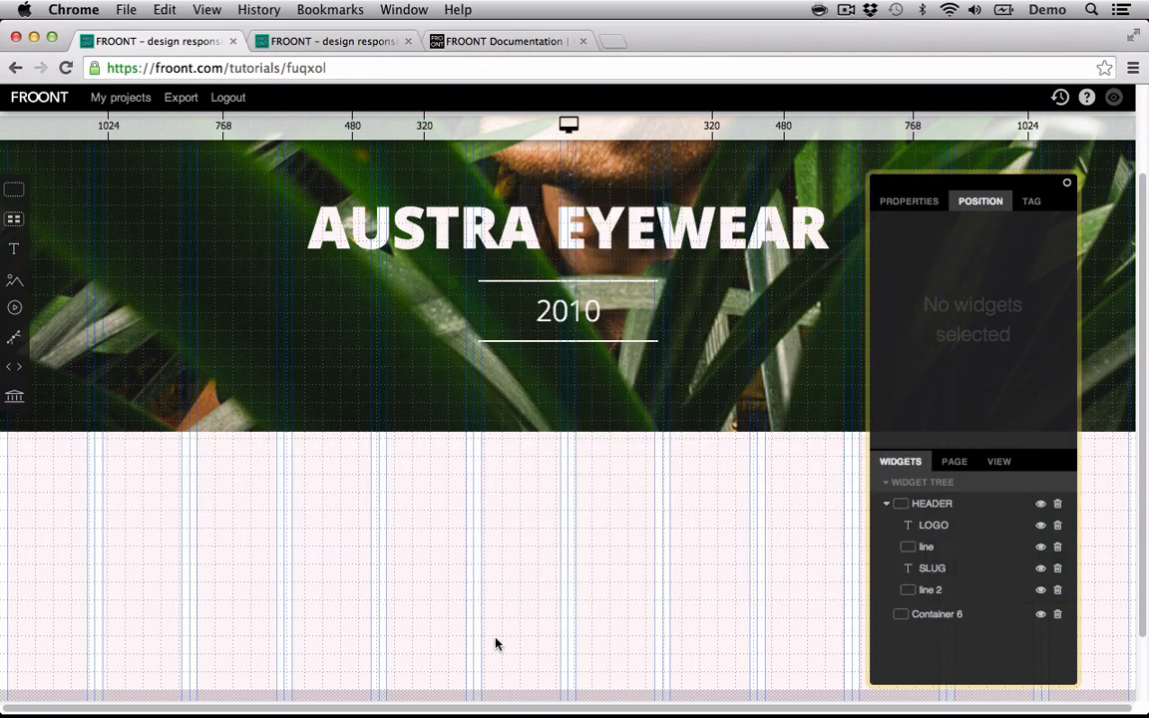
- Rename the angled-background container to bottomangle and nest it inside HEADER directly below line 2
double_click(937, 615)
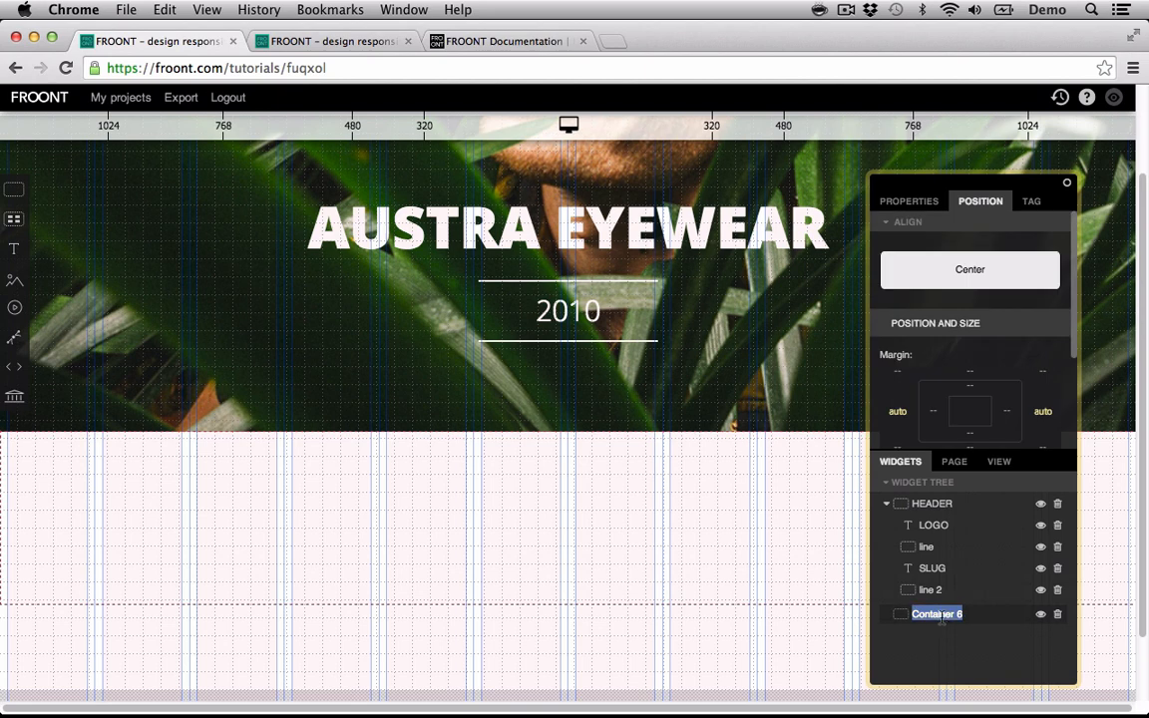
type("bo")
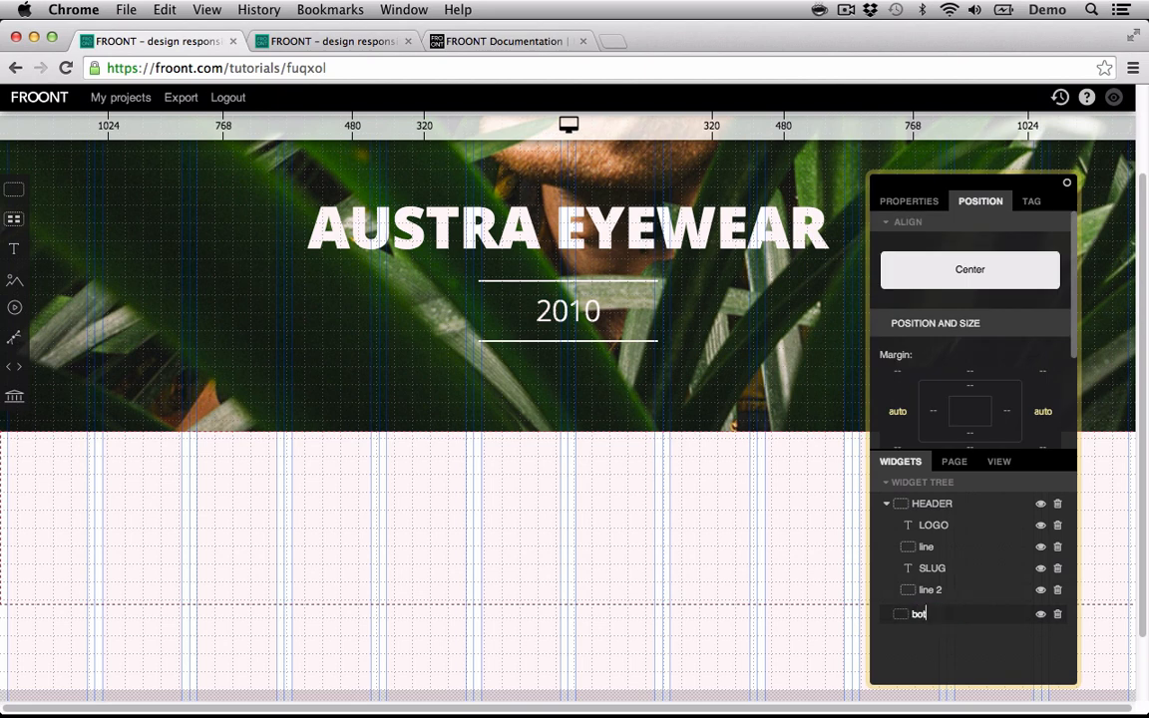
type("ttomangle")
key("Return")
left_click_drag(950, 614, 950, 511)
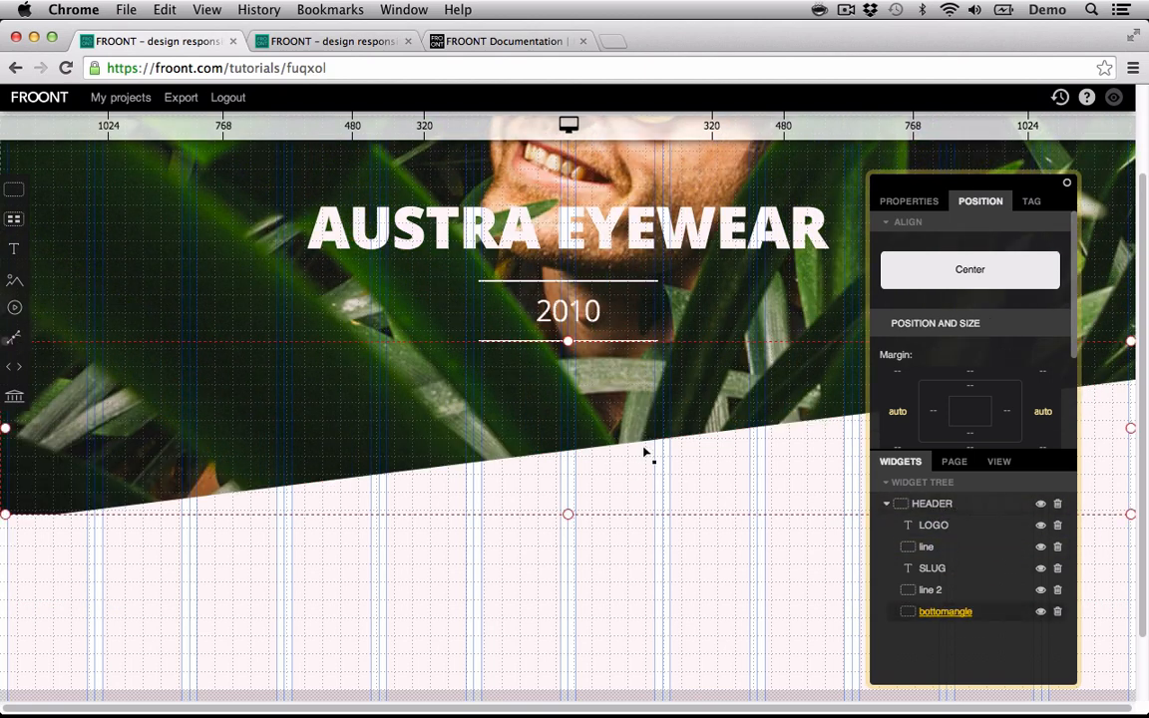
- Set the bottomangle container's background image position to center bottom
left_click(892, 202)
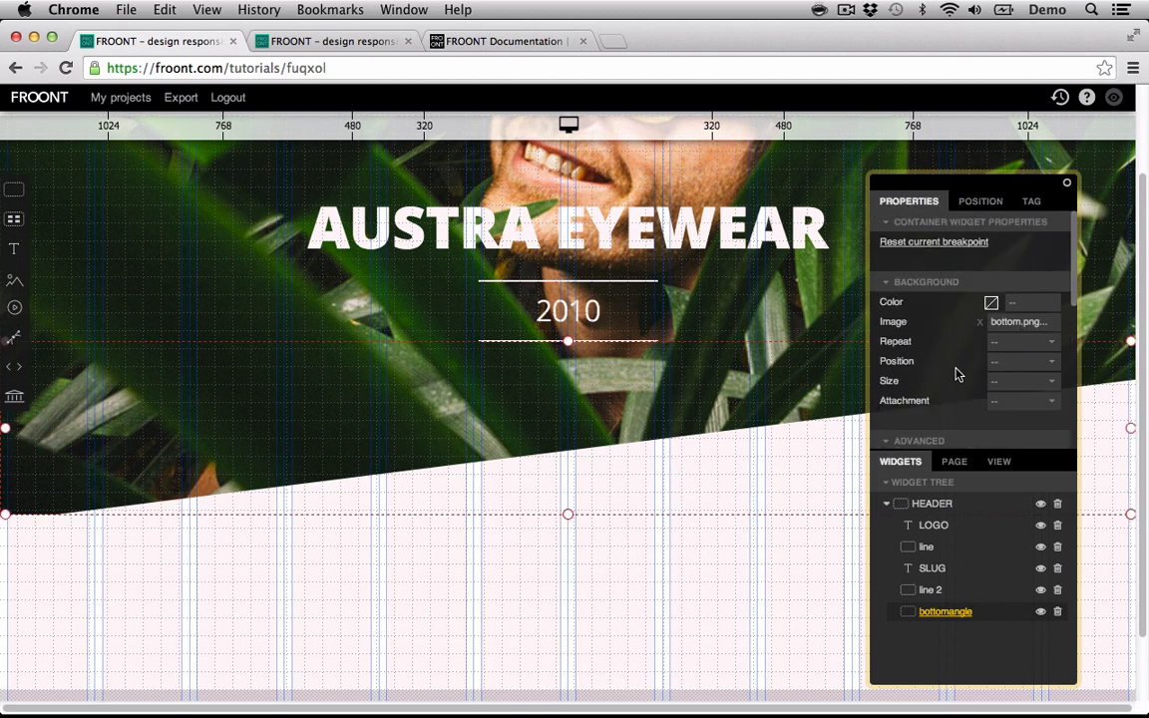
left_click(1052, 365)
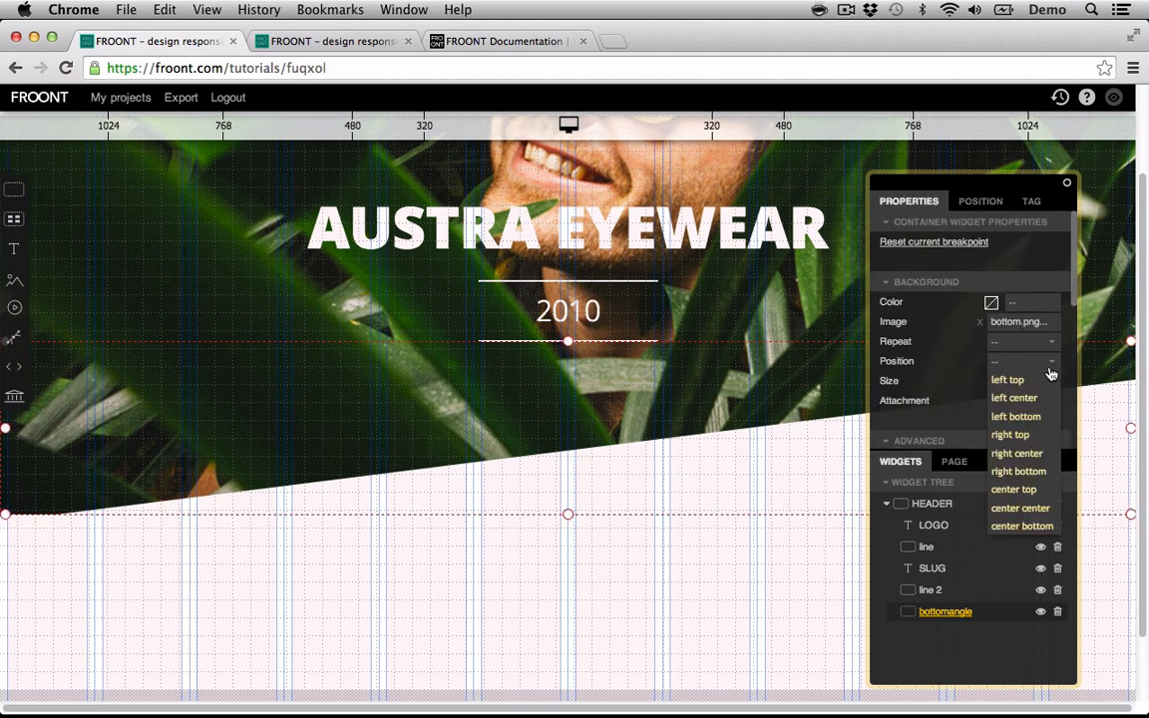
left_click(1028, 526)
left_click(446, 627)
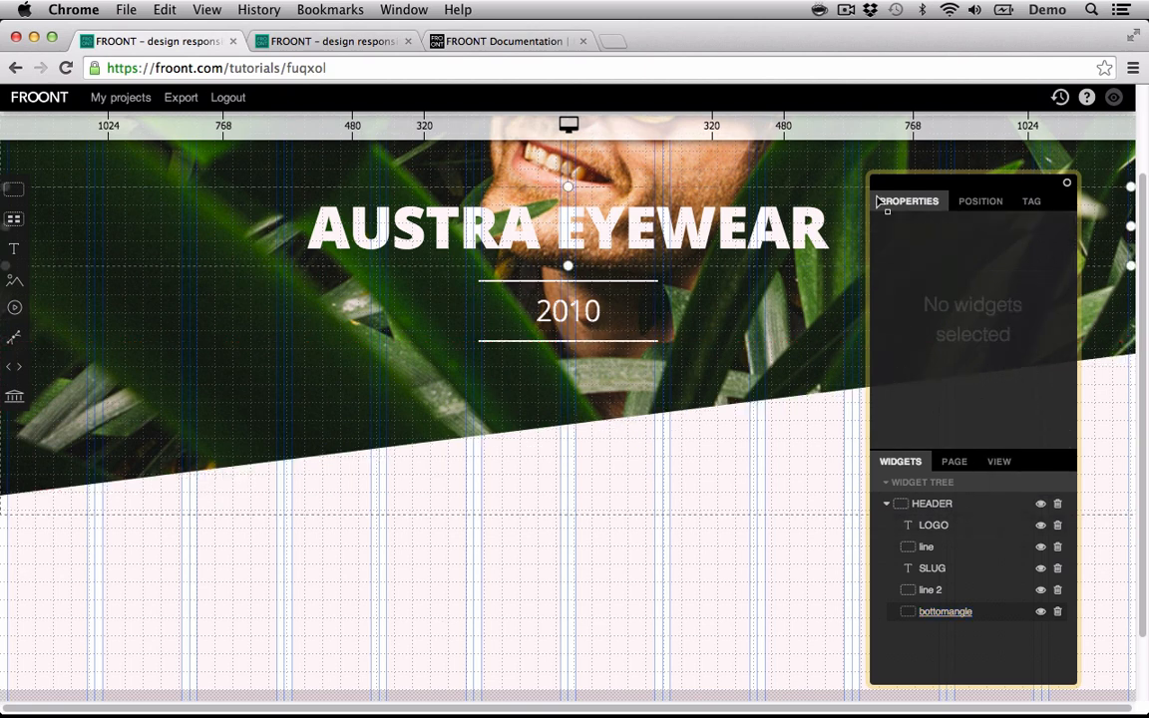
- Preview the page and compare its header and angled edge with the reference project
left_click(1114, 98)
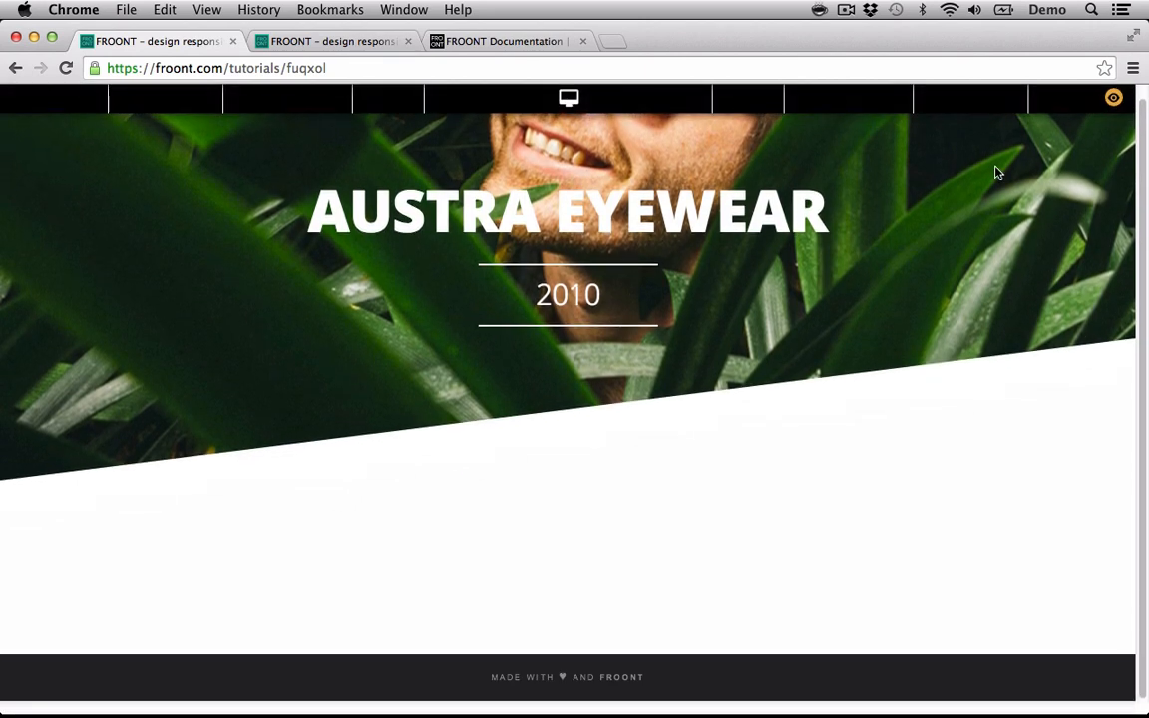
left_click(274, 40)
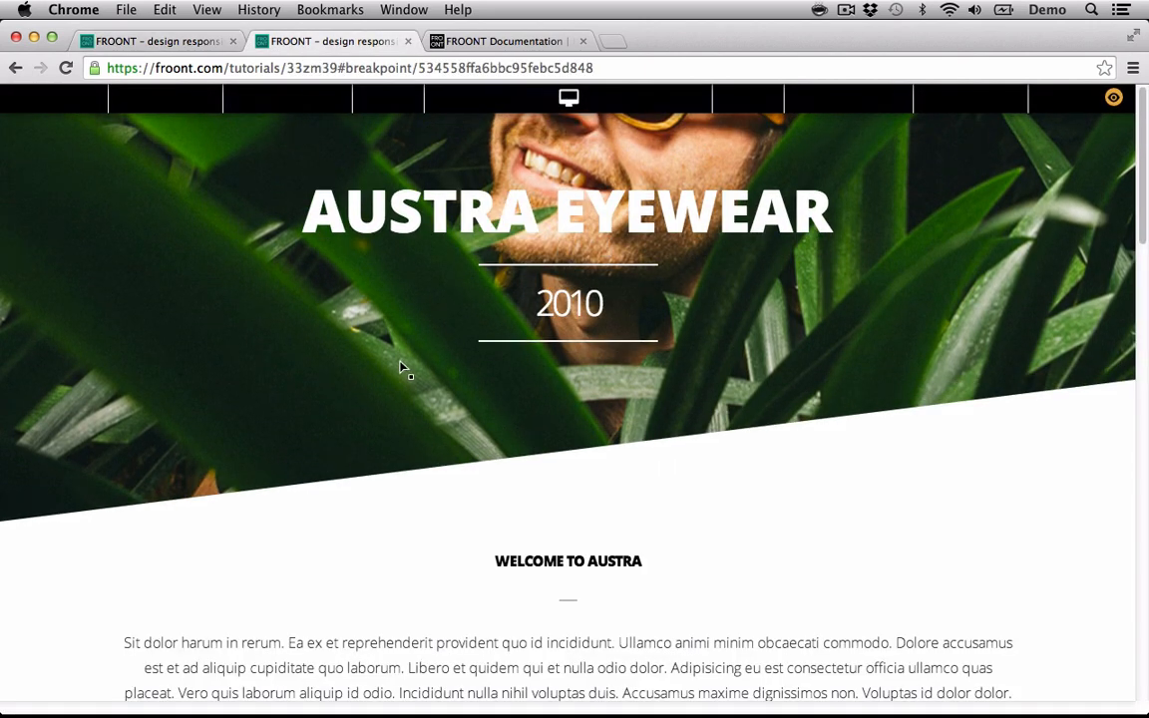
left_click(122, 41)
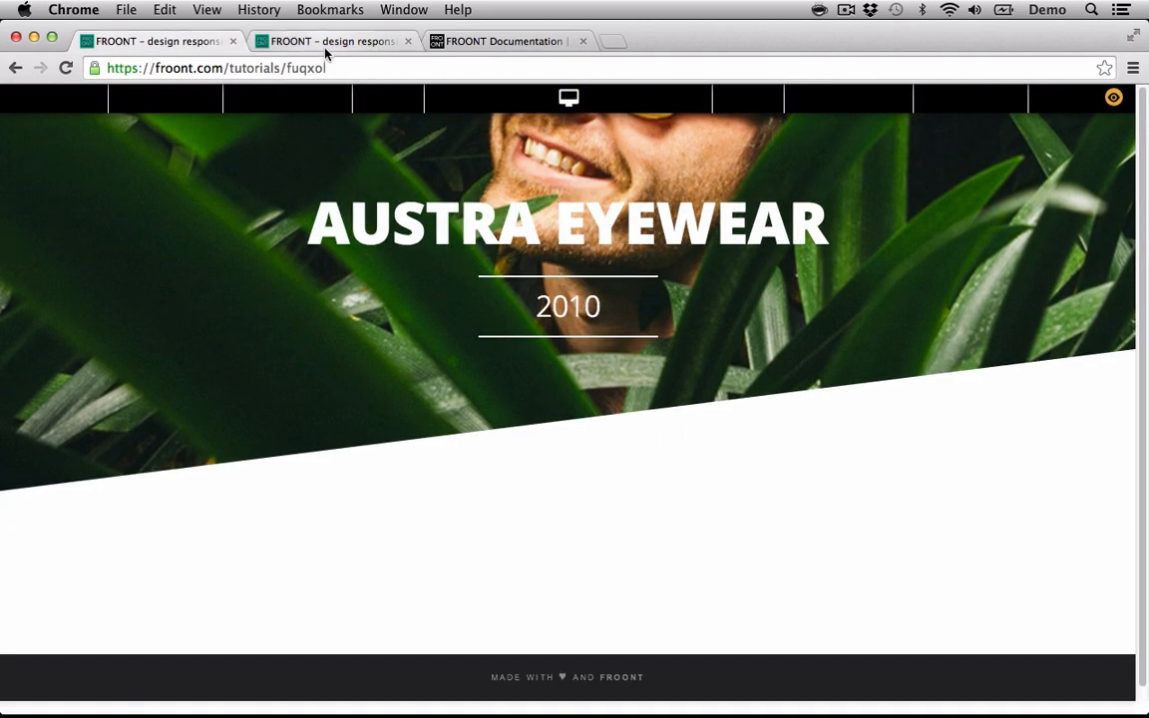
left_click(291, 42)
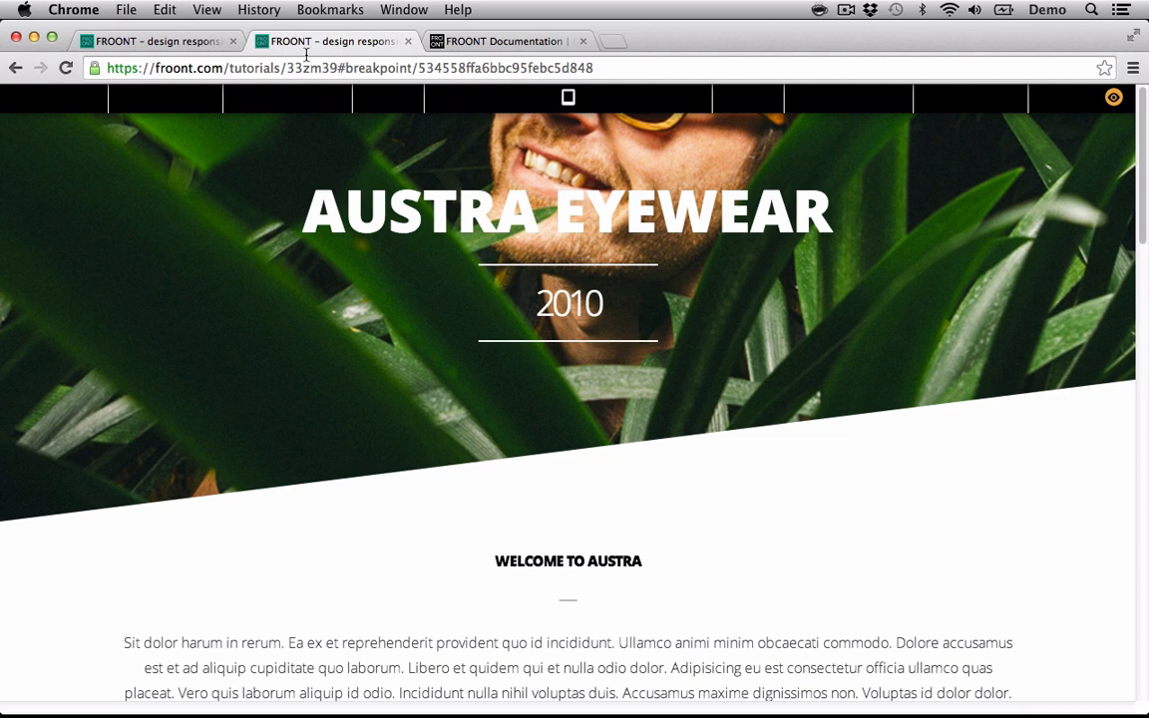
left_click(190, 41)
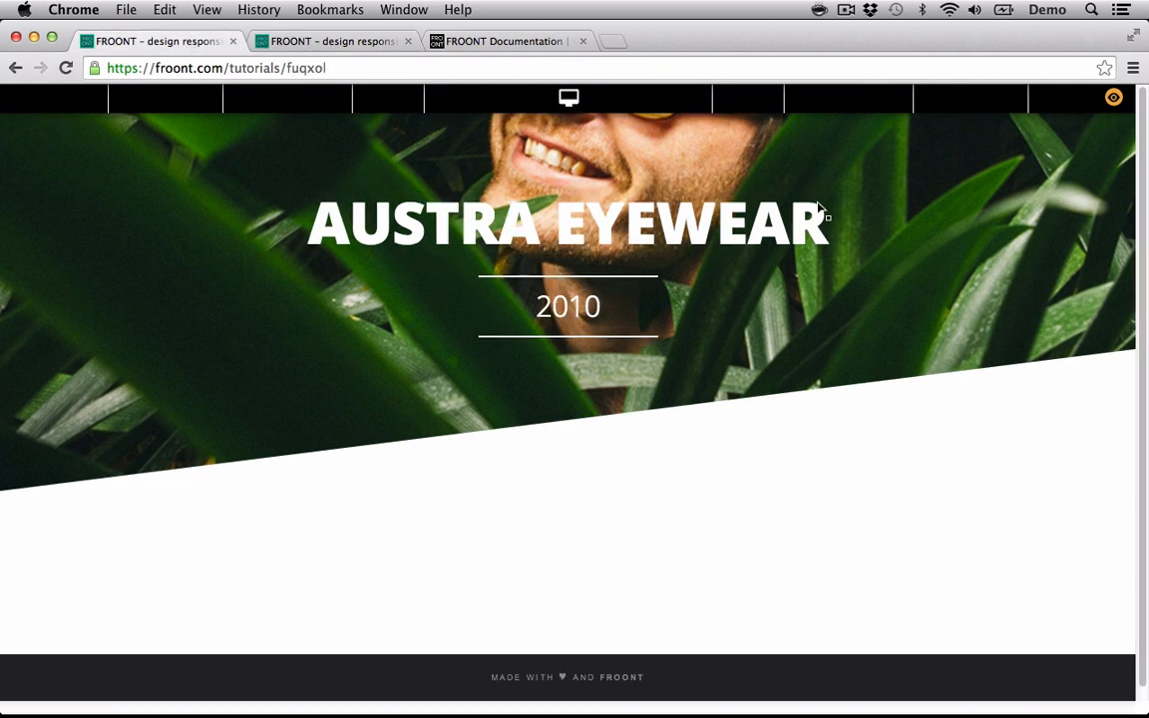
left_click(1114, 98)
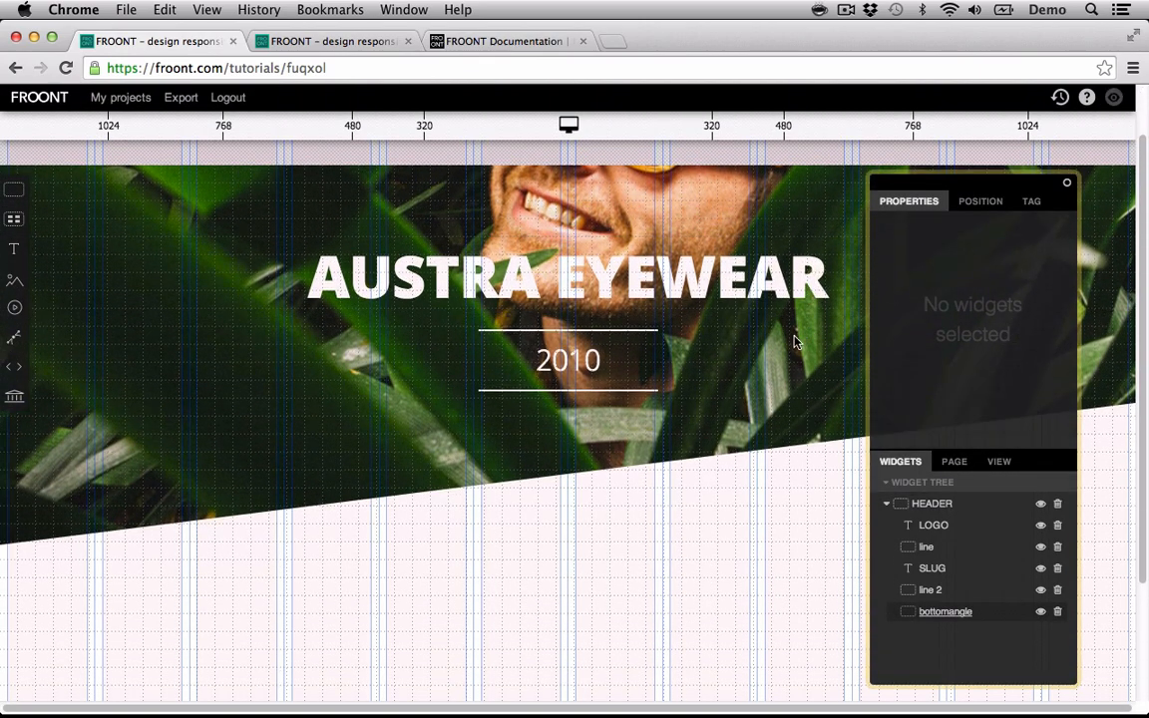
- Collapse the HEADER group in the widget tree and leave no widget selected
scroll(794, 342, "down", 2)
left_click(620, 547)
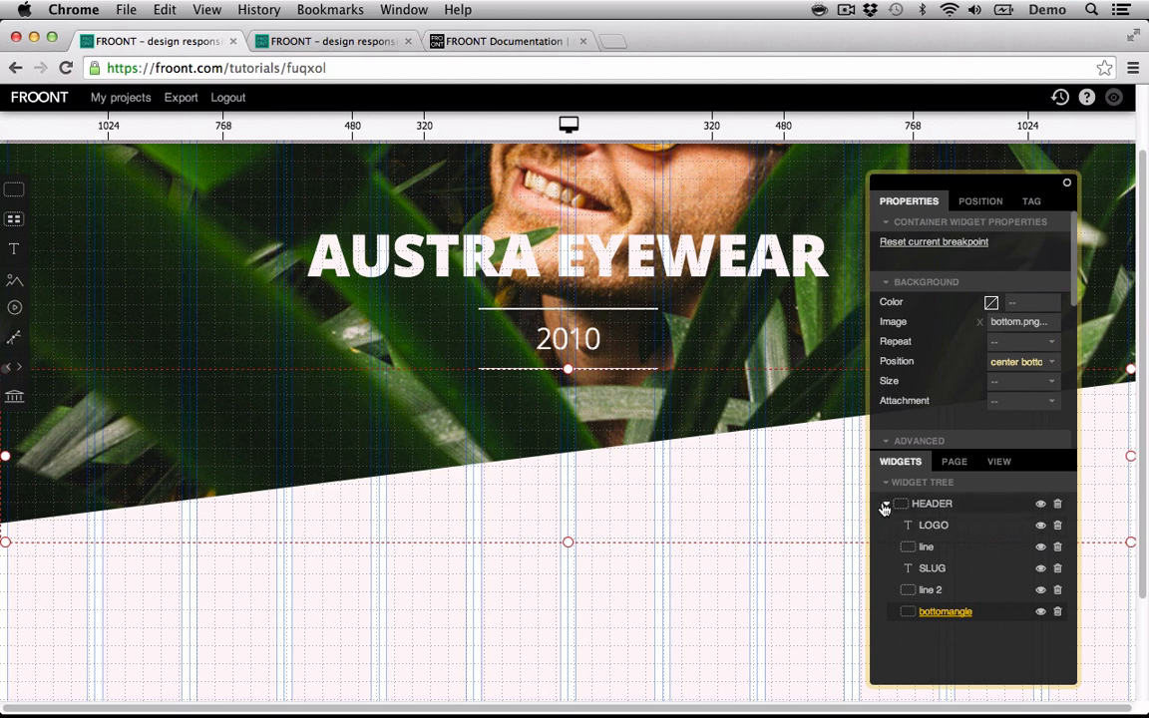
left_click(886, 504)
left_click(799, 598)
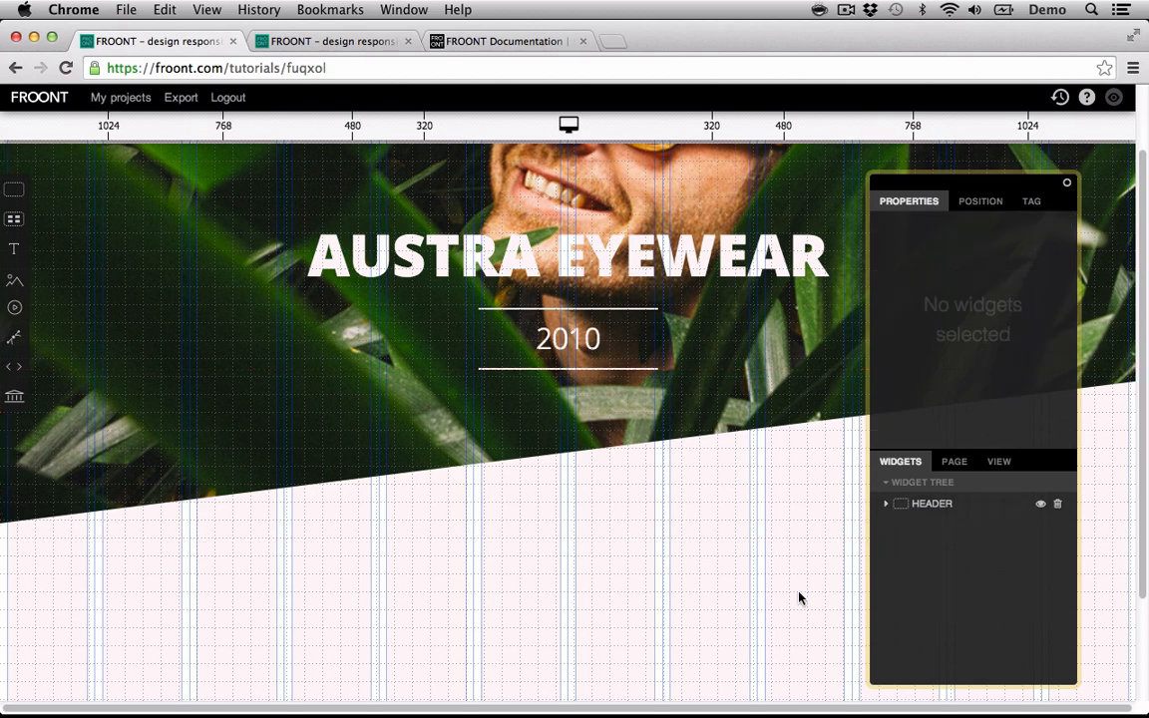
- Review the reference project's WELCOME TO AUSTRA section and add a new container below HEADER for it
left_click(379, 41)
scroll(495, 323, "down", 2)
scroll(494, 322, "down", 5)
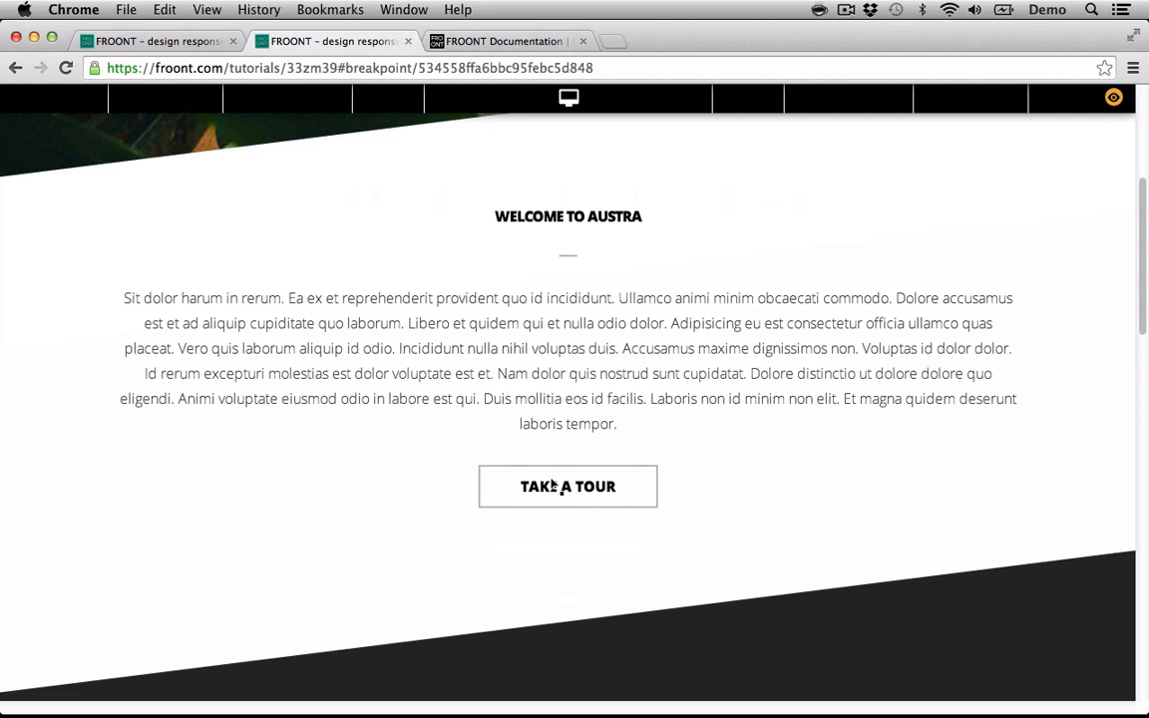
left_click(185, 45)
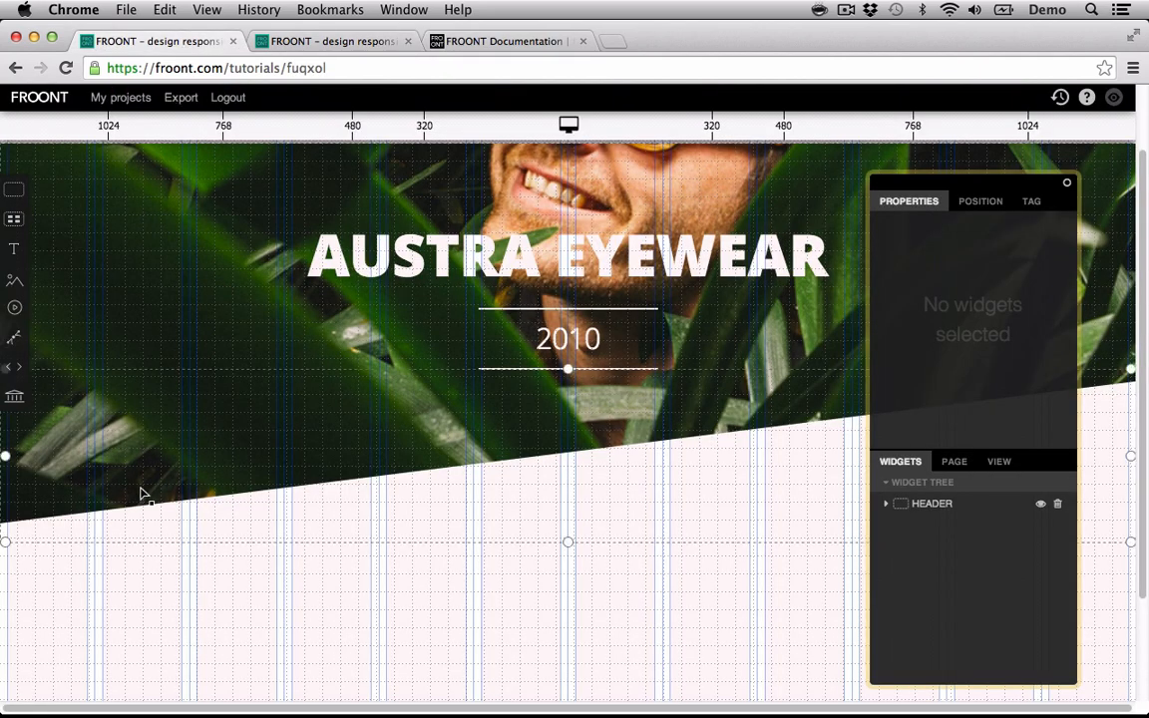
left_click(13, 192)
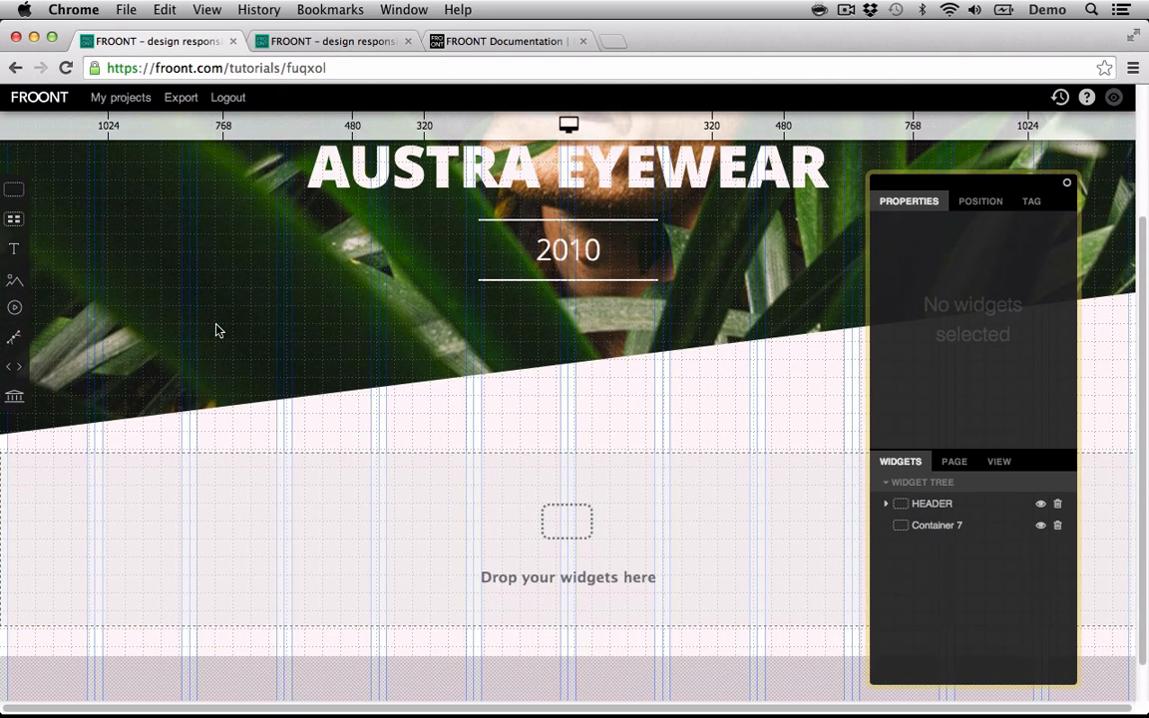
- Compare the text width in the reference project and set the new container's max-width to 1000px
left_click(315, 41)
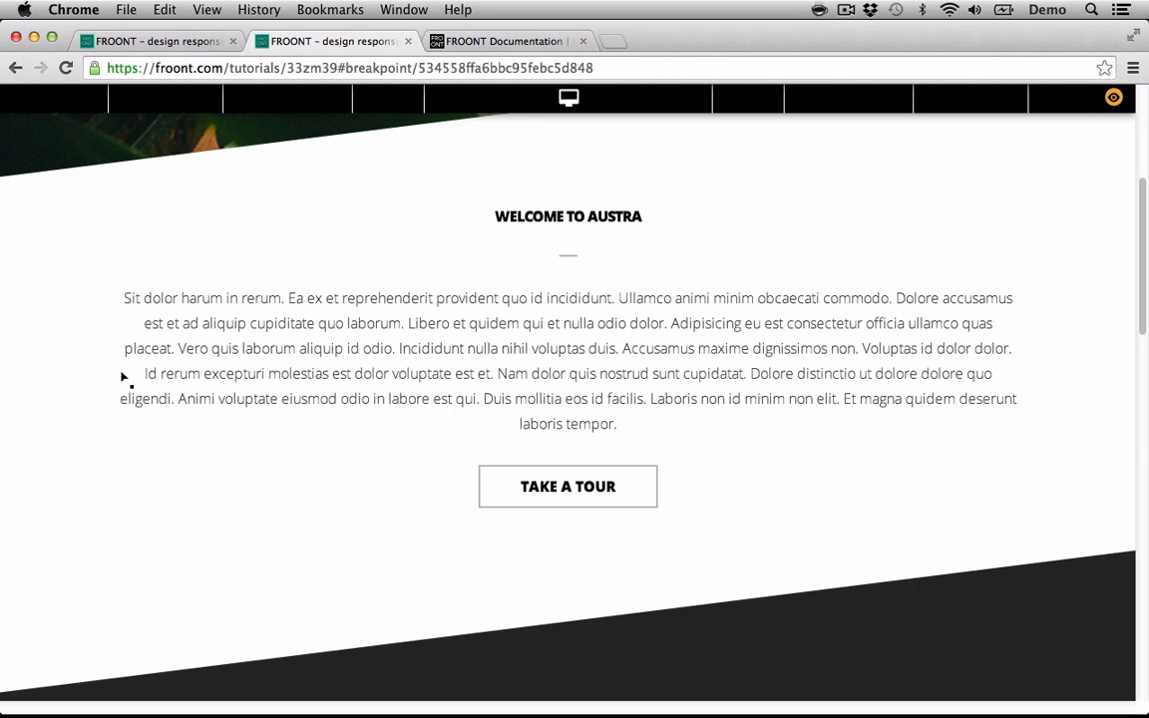
left_click(149, 40)
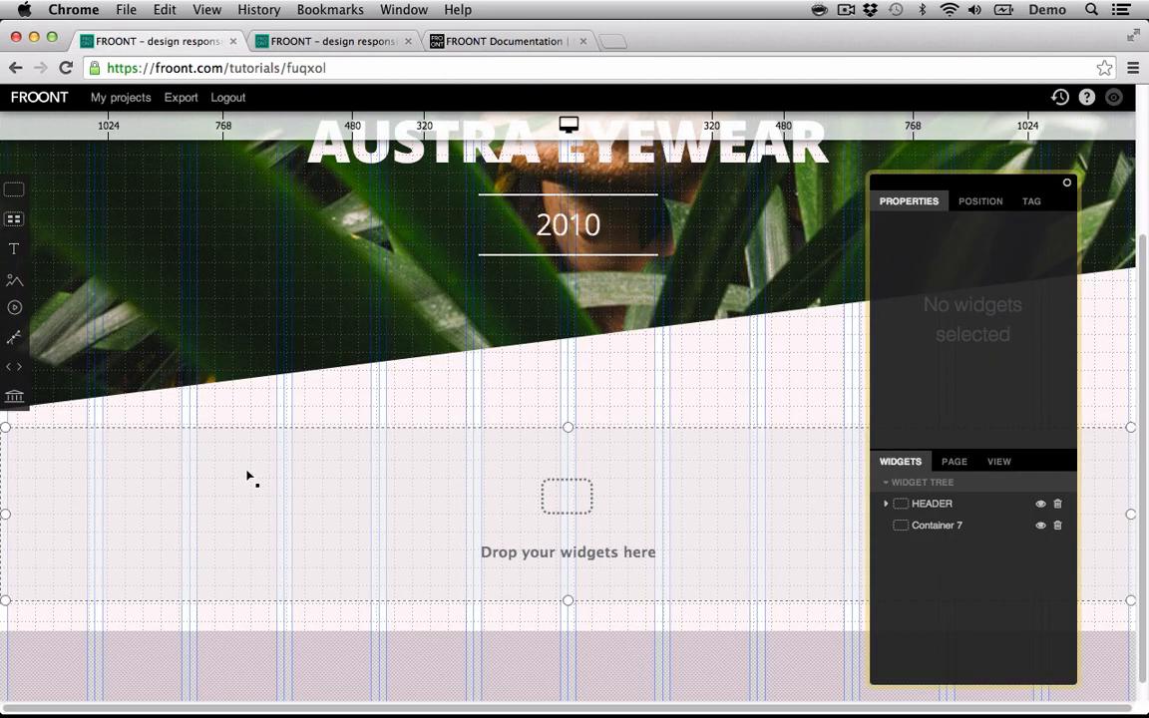
left_click(247, 486)
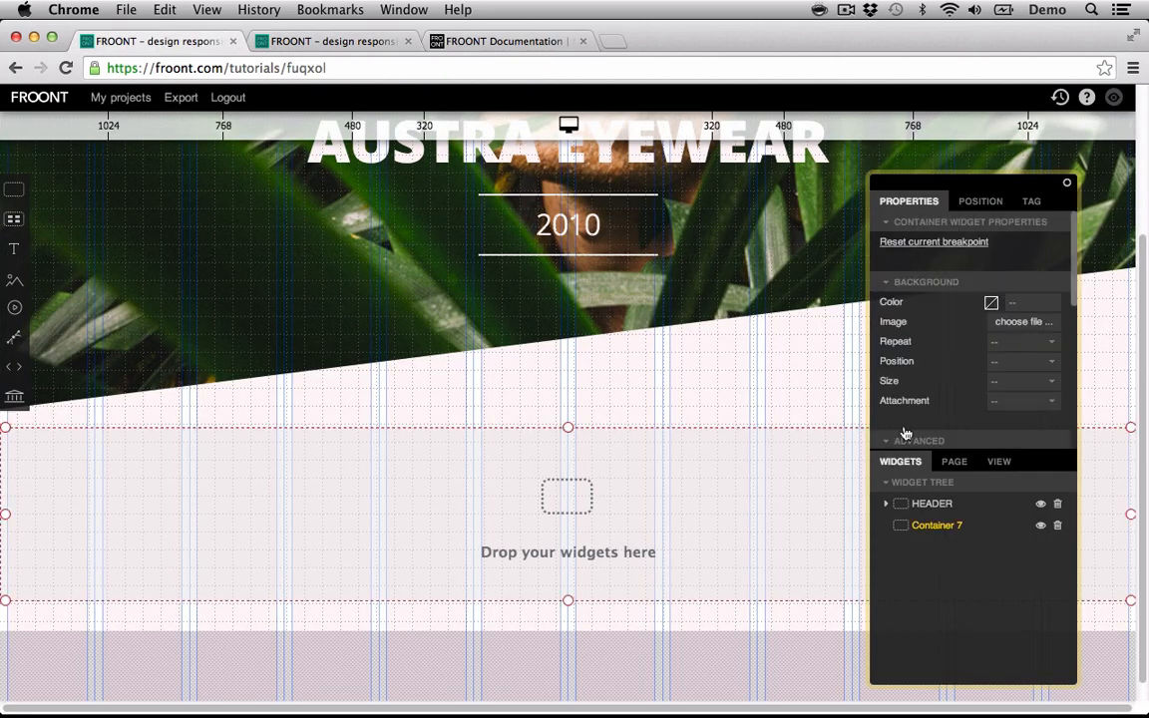
scroll(938, 325, "down", 3)
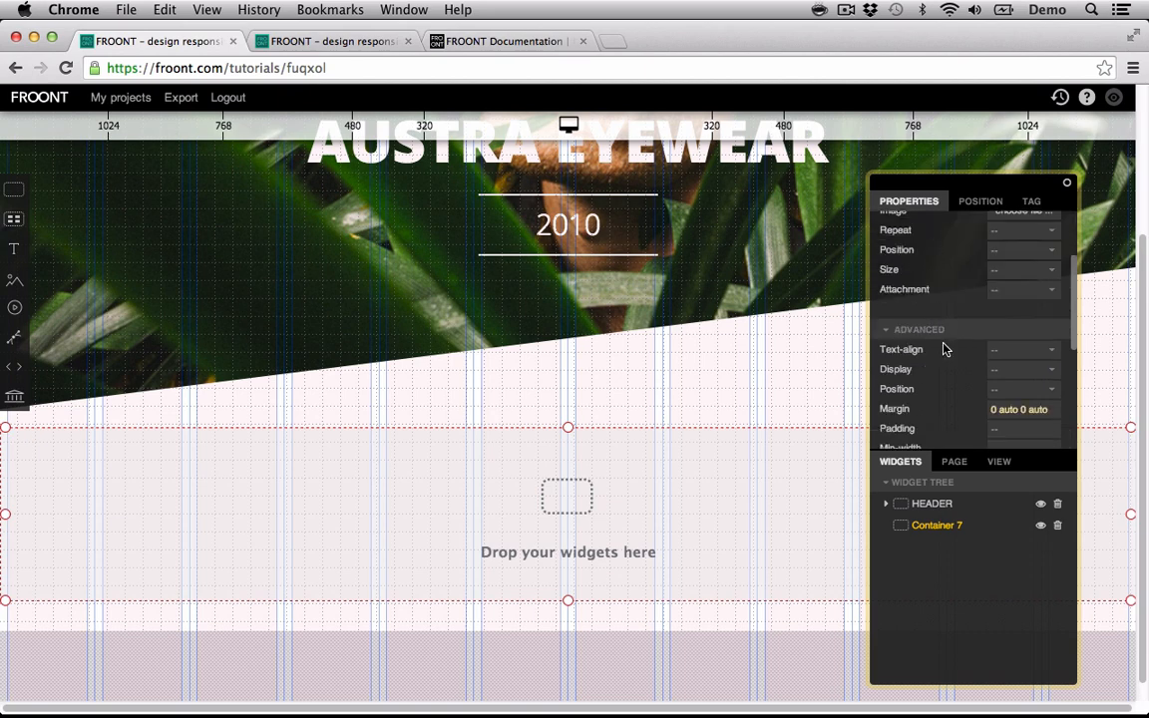
scroll(951, 380, "down", 3)
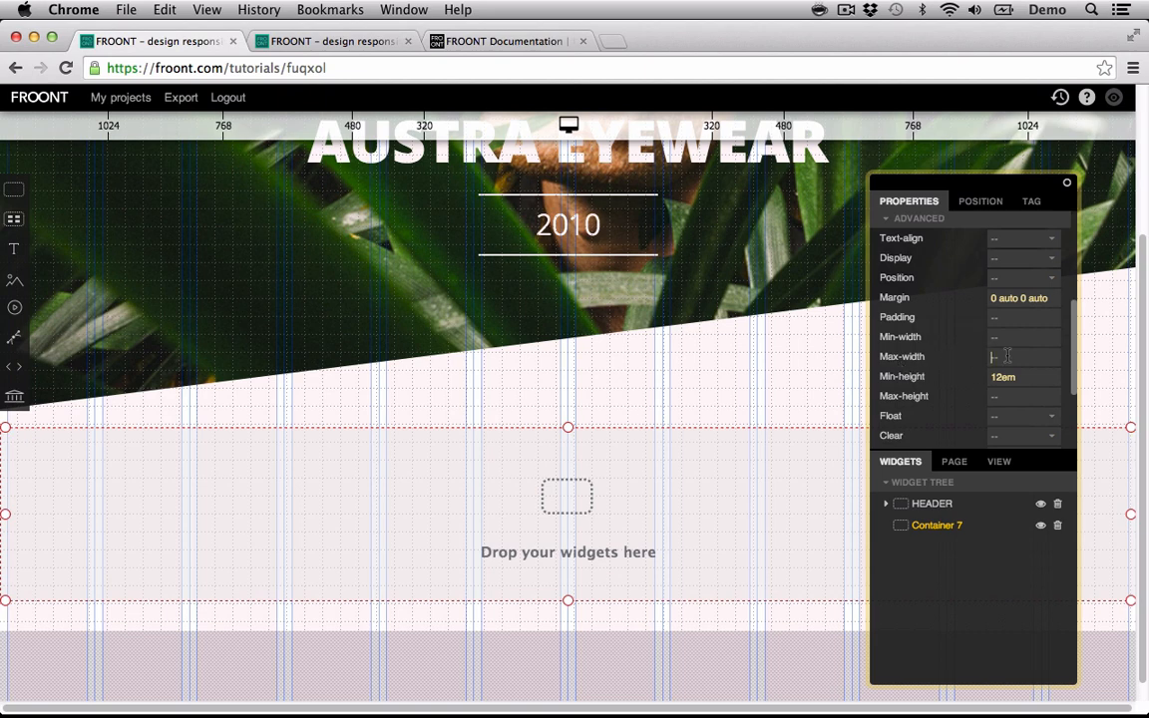
left_click(1007, 356)
type("1000")
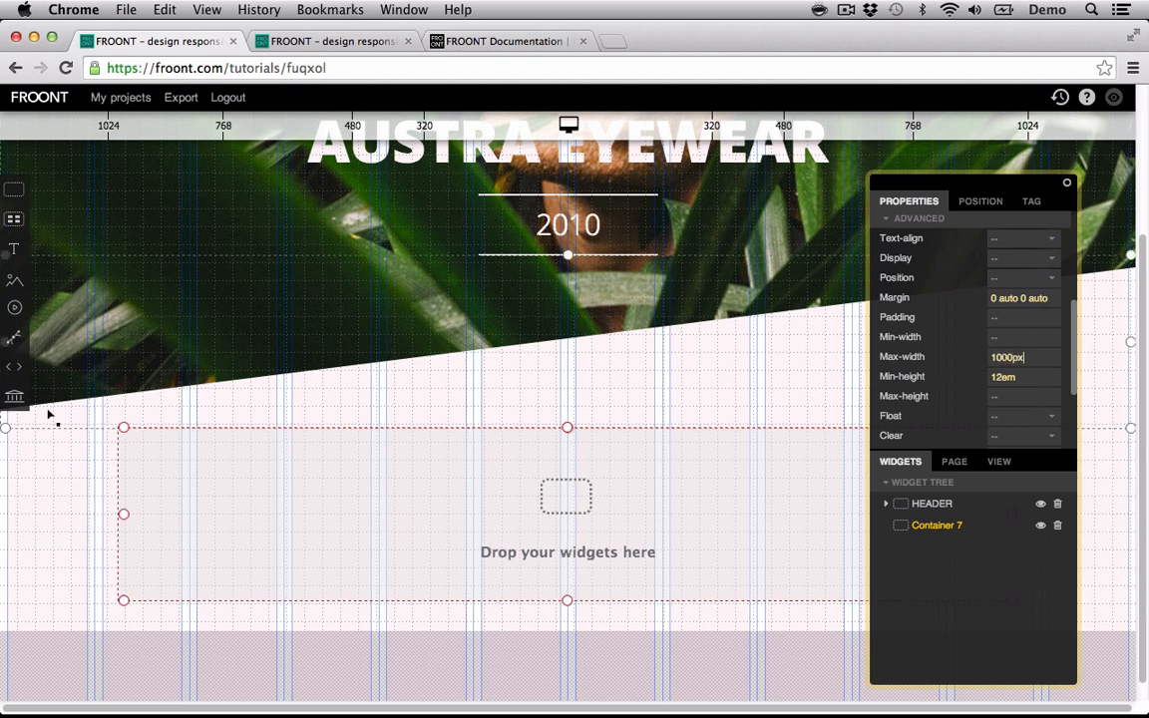
left_click(49, 495)
left_click(181, 501)
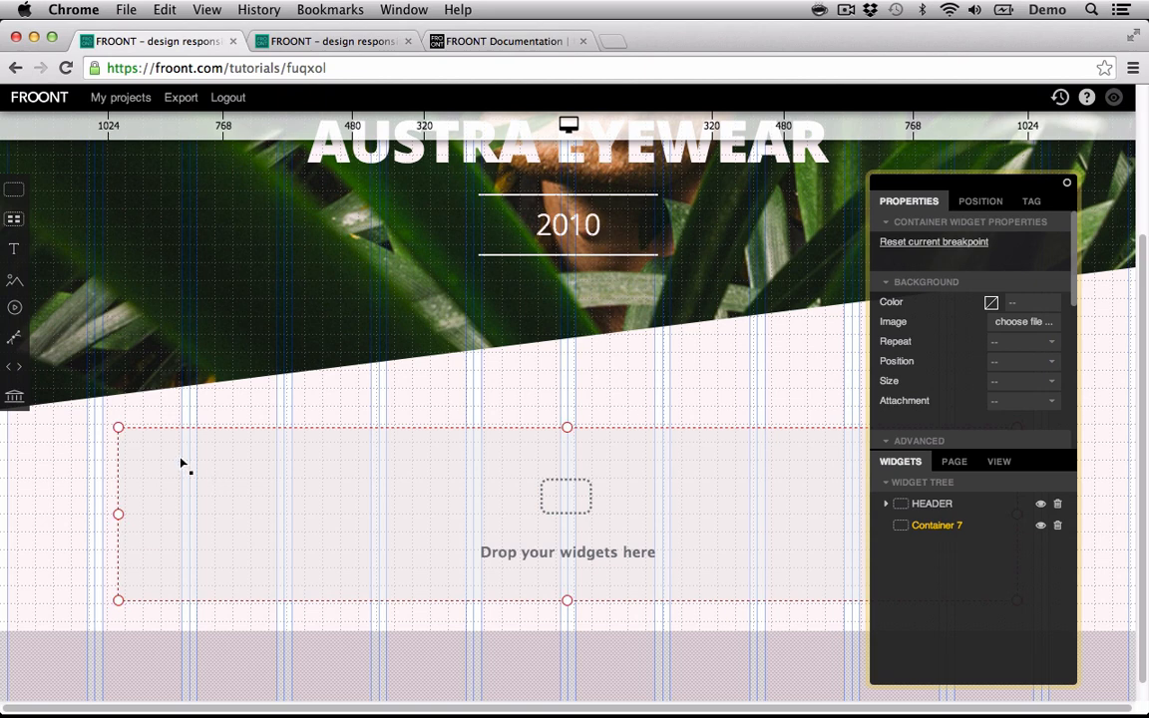
- Check the container at the 768 breakpoint and set its desktop width so that side gaps remain on narrower screens
left_click(255, 129)
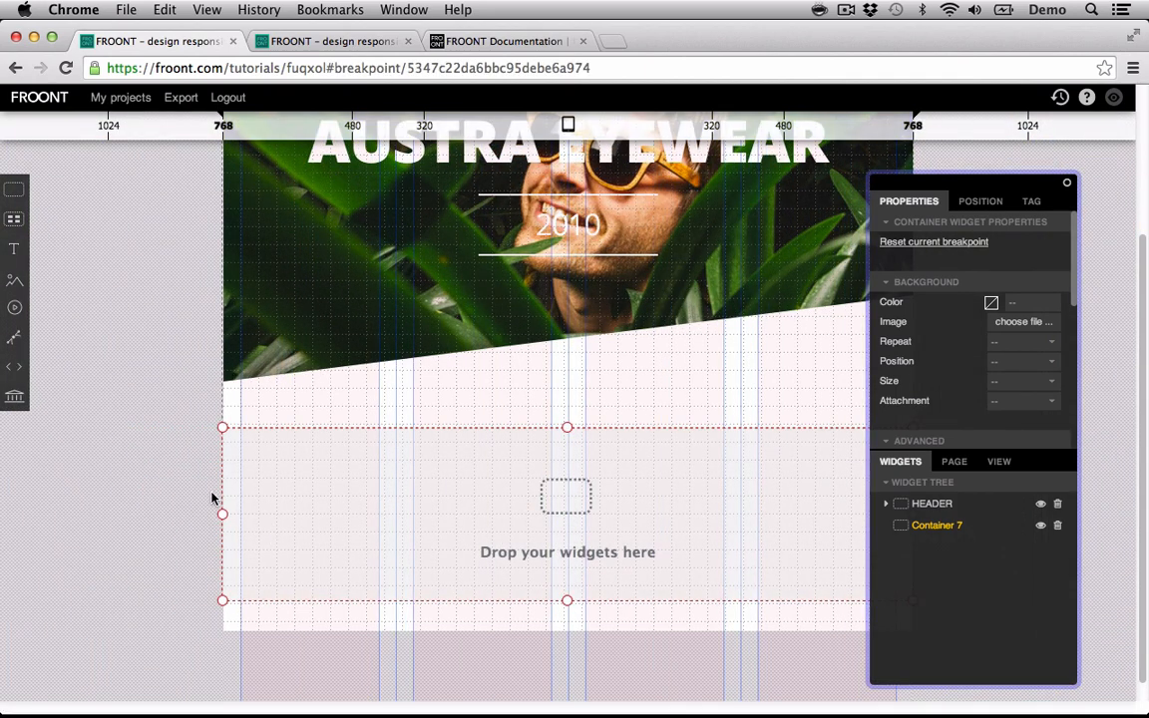
left_click(72, 131)
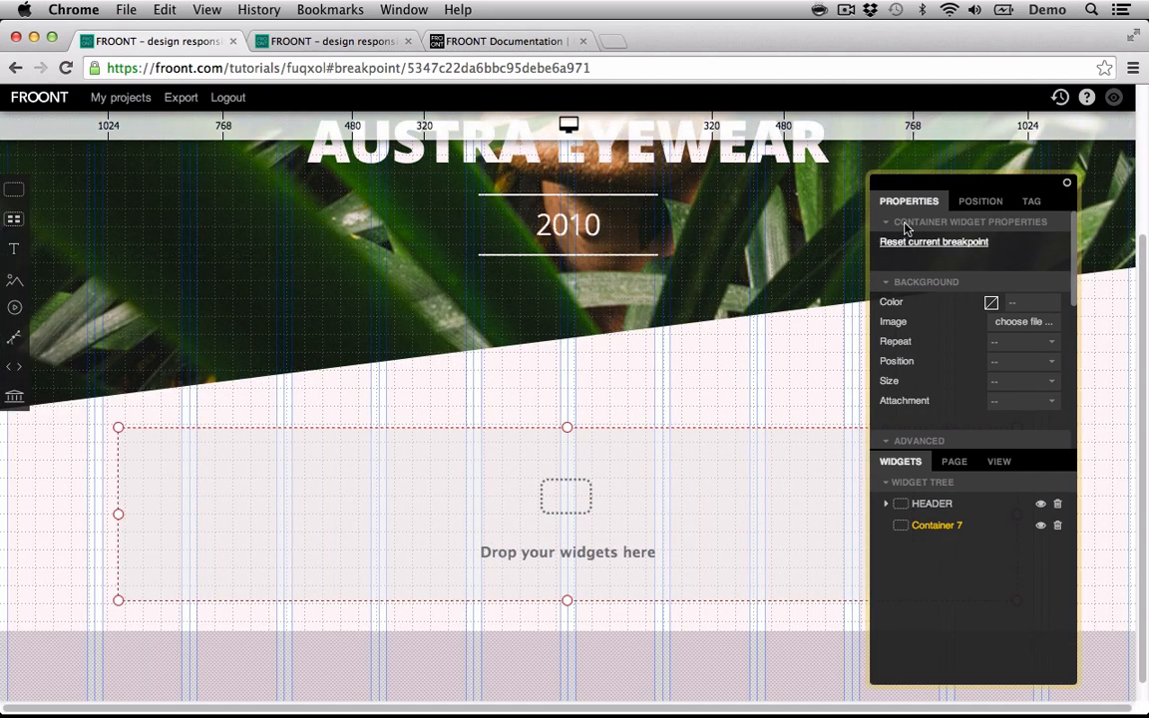
left_click(981, 200)
scroll(974, 335, "down", 3)
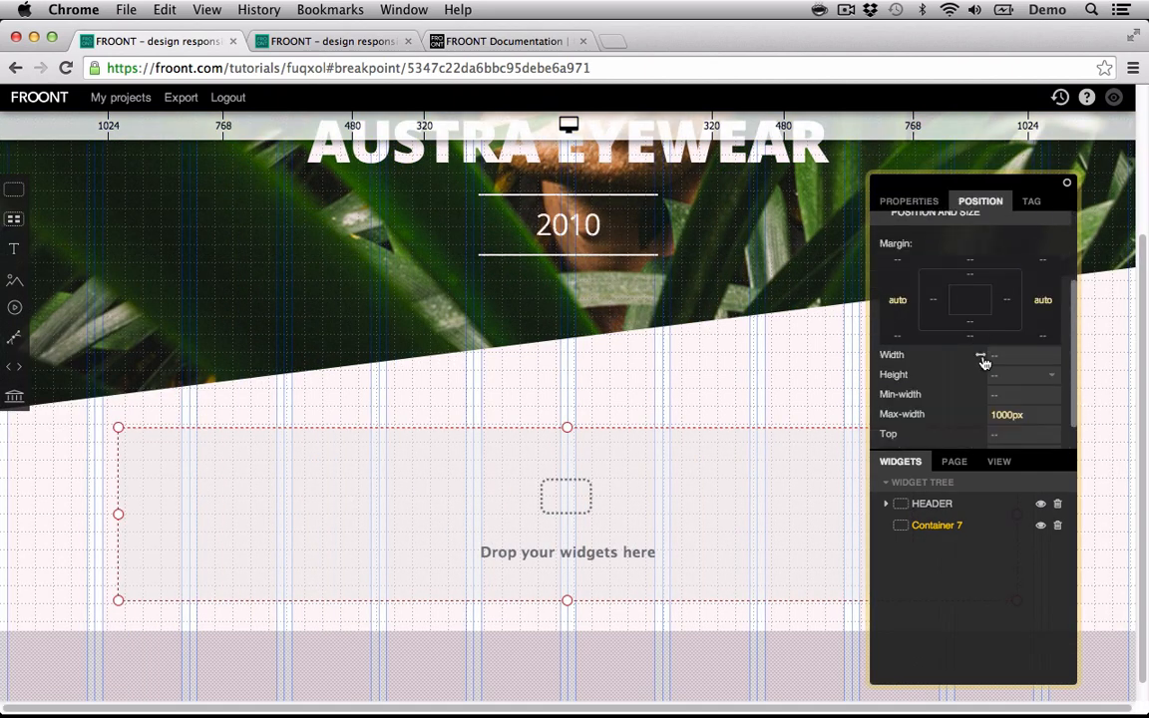
left_click(1003, 353)
left_click(253, 130)
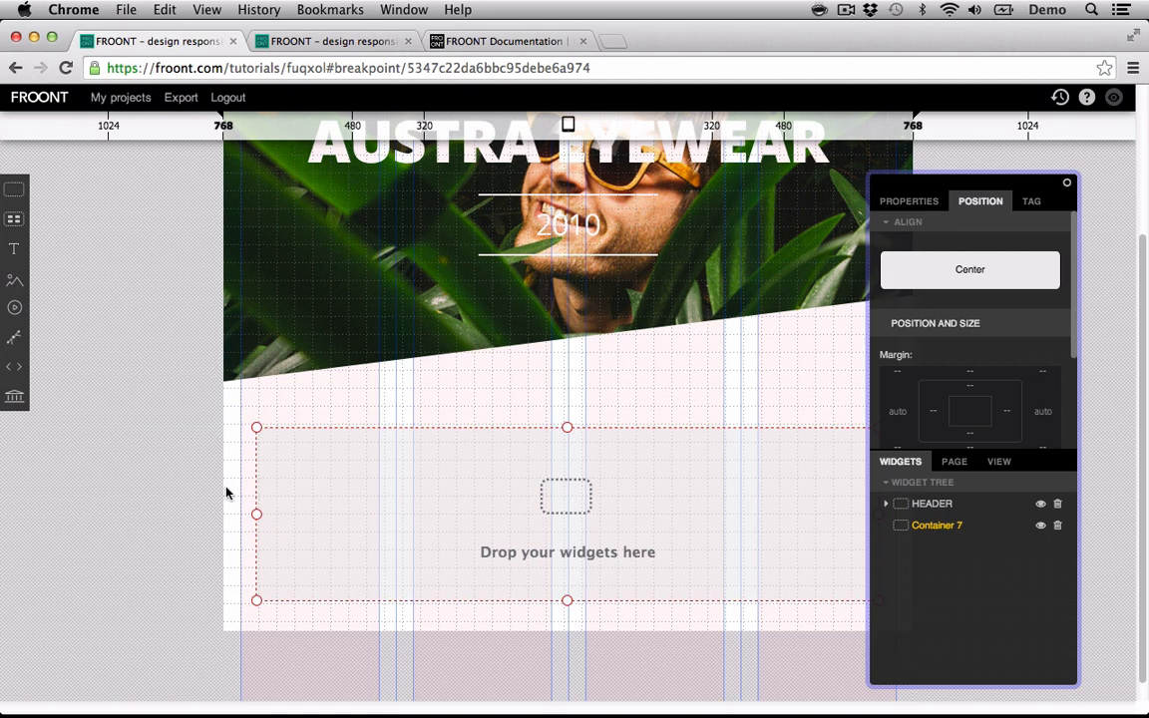
- Set the new container's top margin to 2em at the desktop breakpoint and rename the container INTRO
left_click(83, 124)
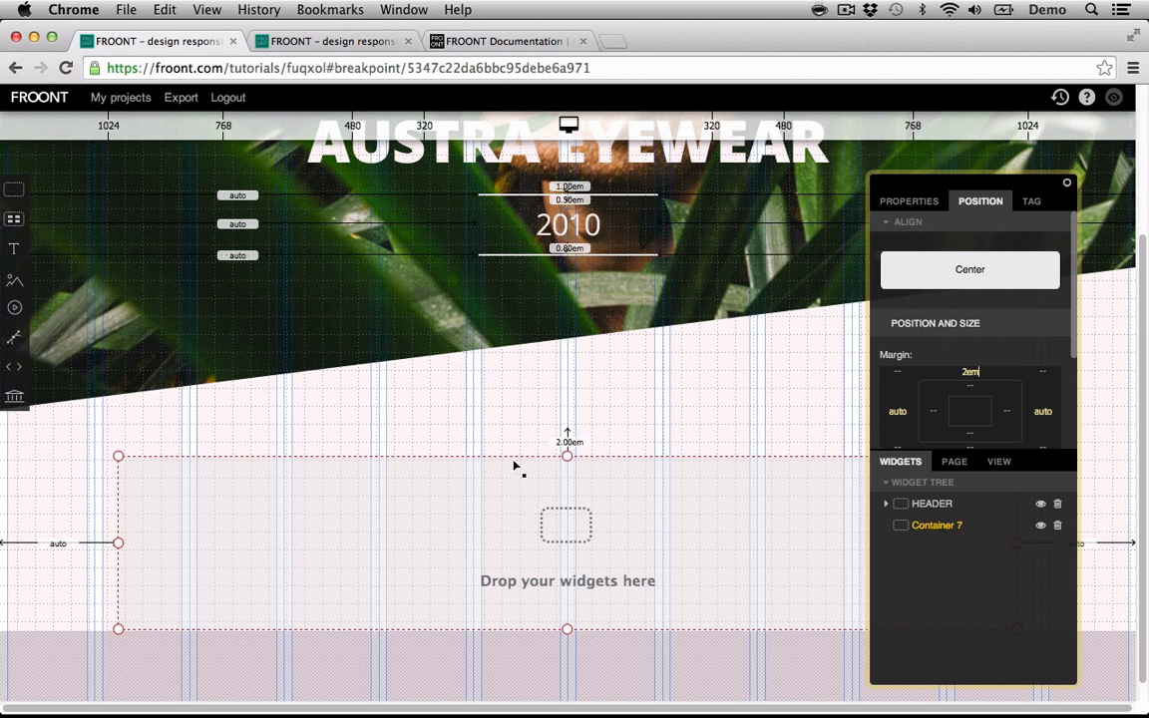
left_click(950, 528)
double_click(950, 528)
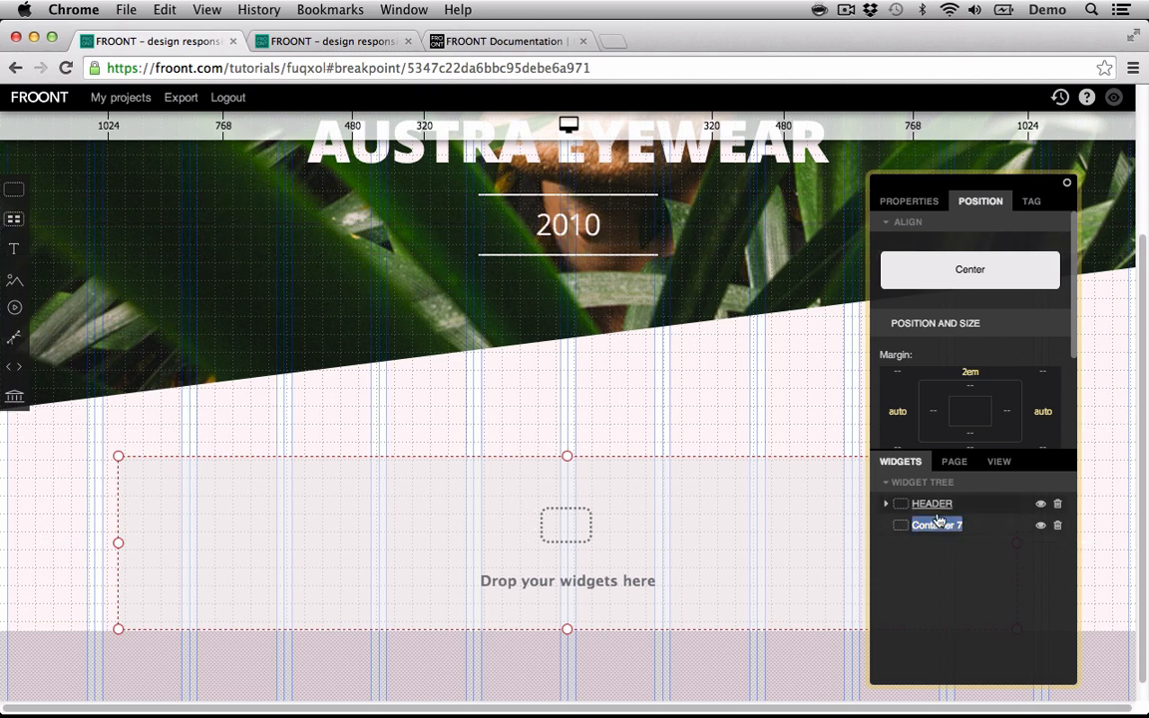
type("INTRO")
key("Return")
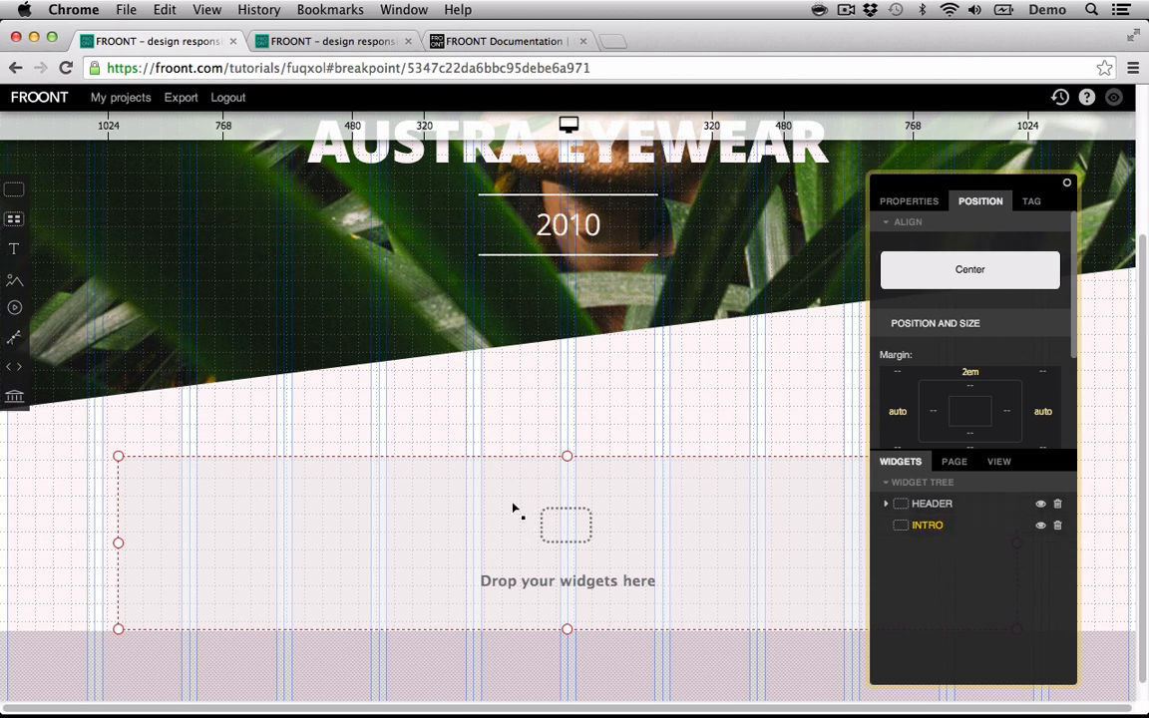
left_click(328, 658)
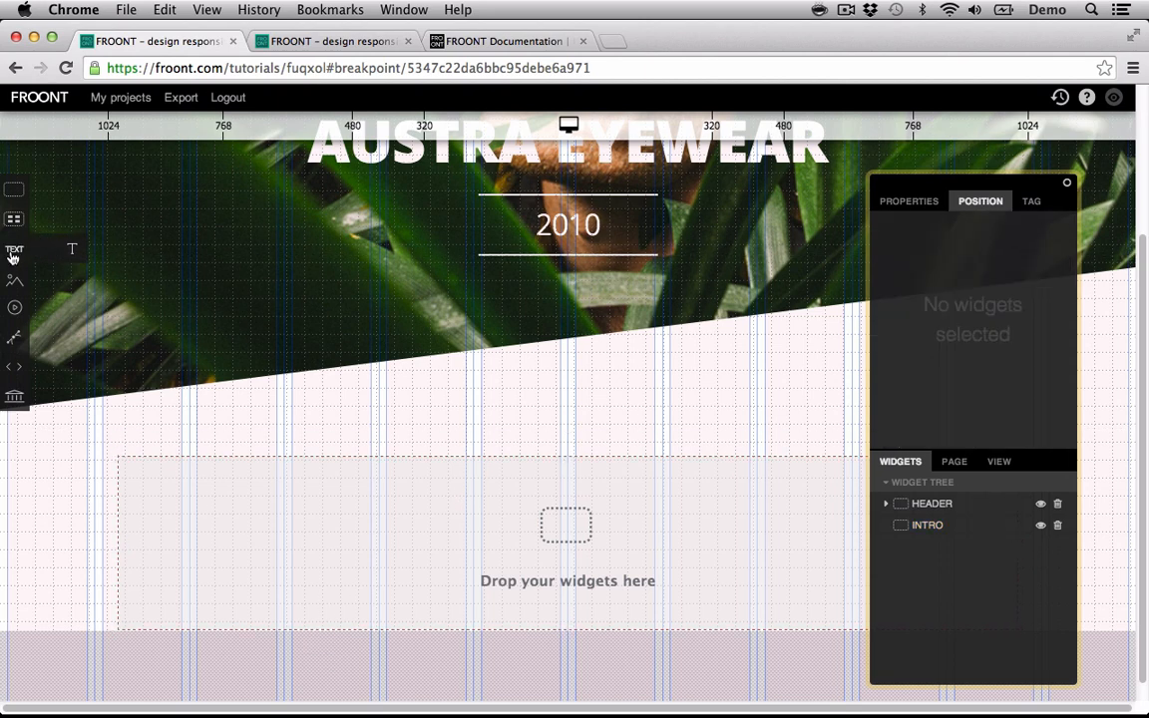
- Add a text widget below the INTRO container and enter the text "Welcome to austra"
left_click_drag(13, 252, 98, 367)
double_click(480, 538)
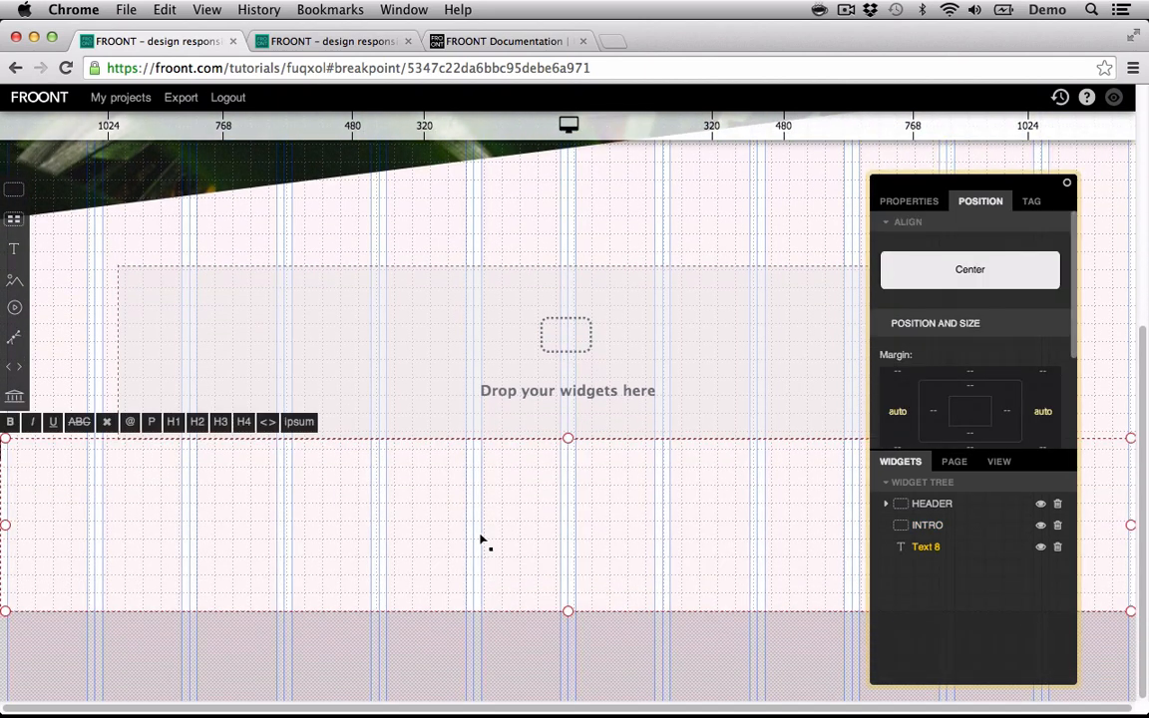
type("Welcome to austra")
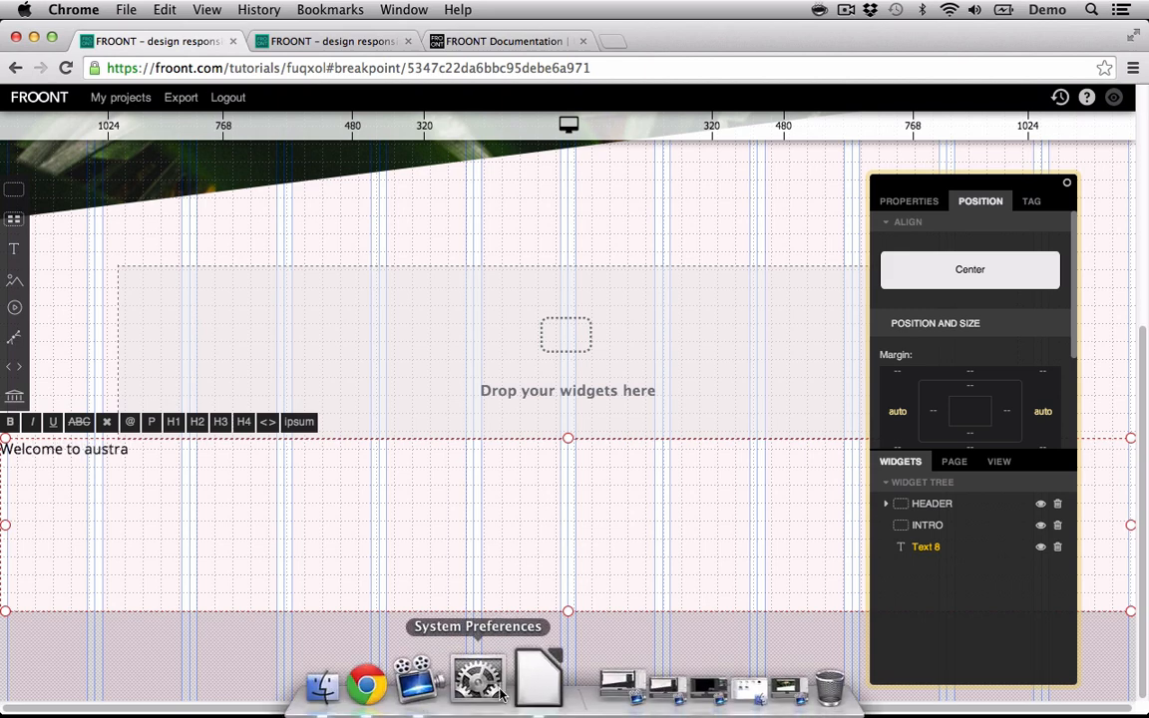
left_click(525, 640)
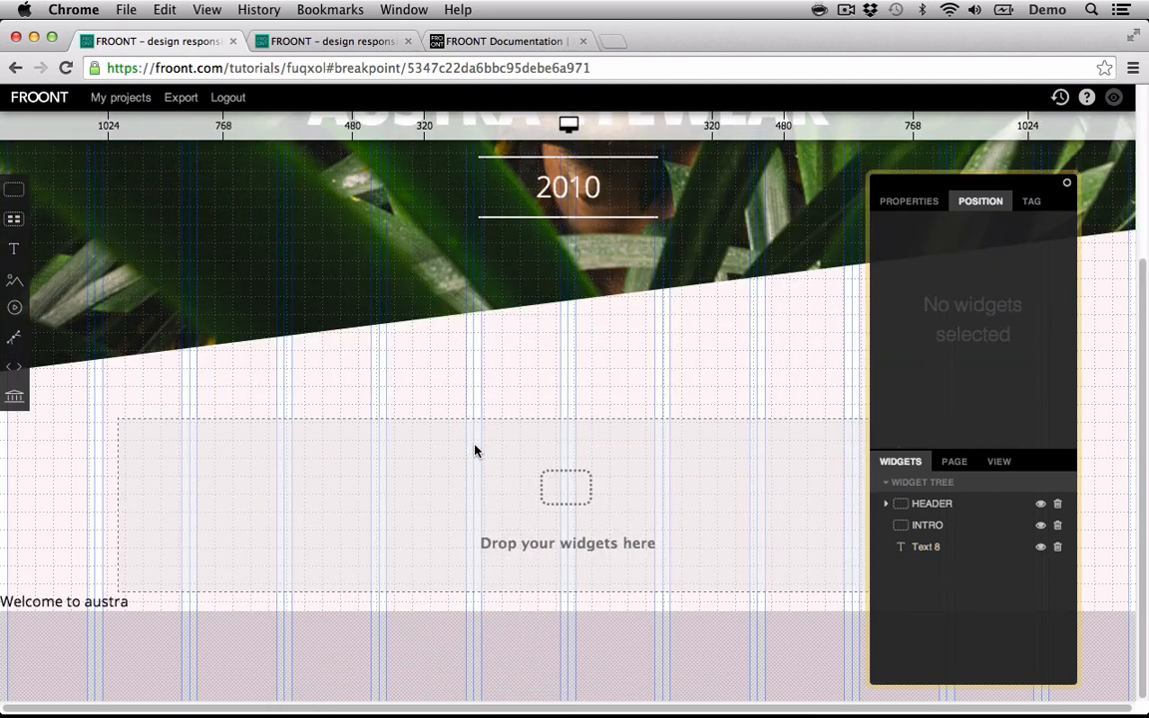
- Center the text of the "Welcome to austra" widget and set its font weight to Heavy
left_click(468, 604)
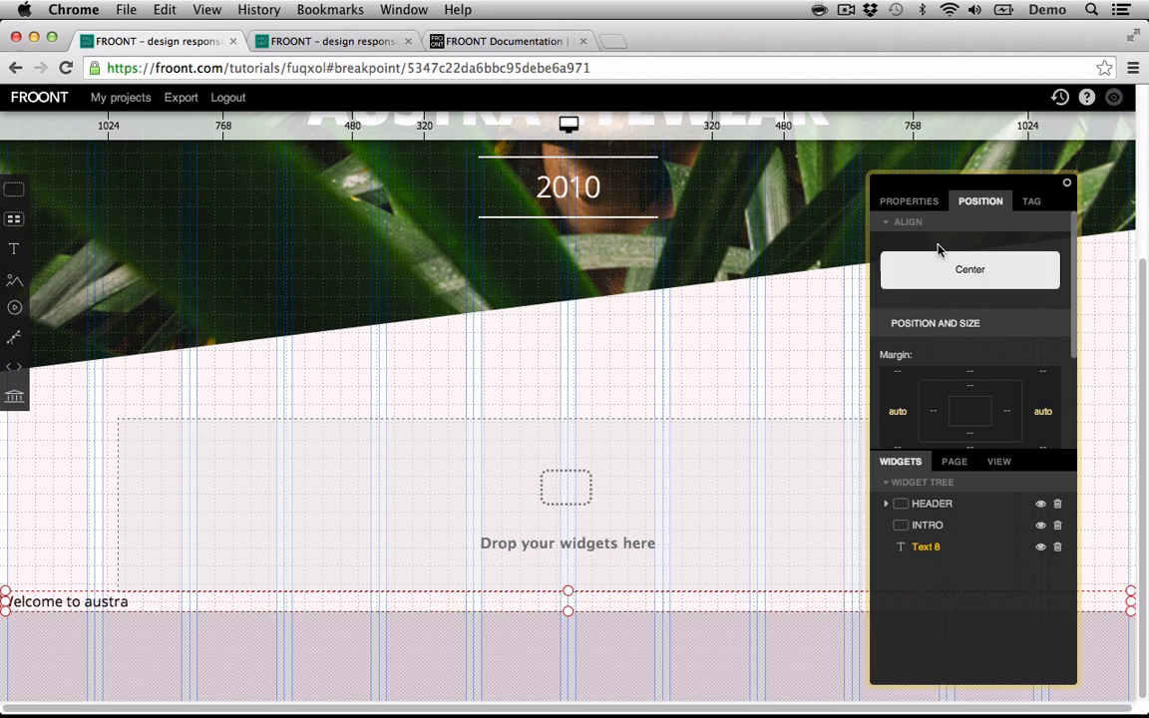
left_click(930, 202)
left_click(916, 243)
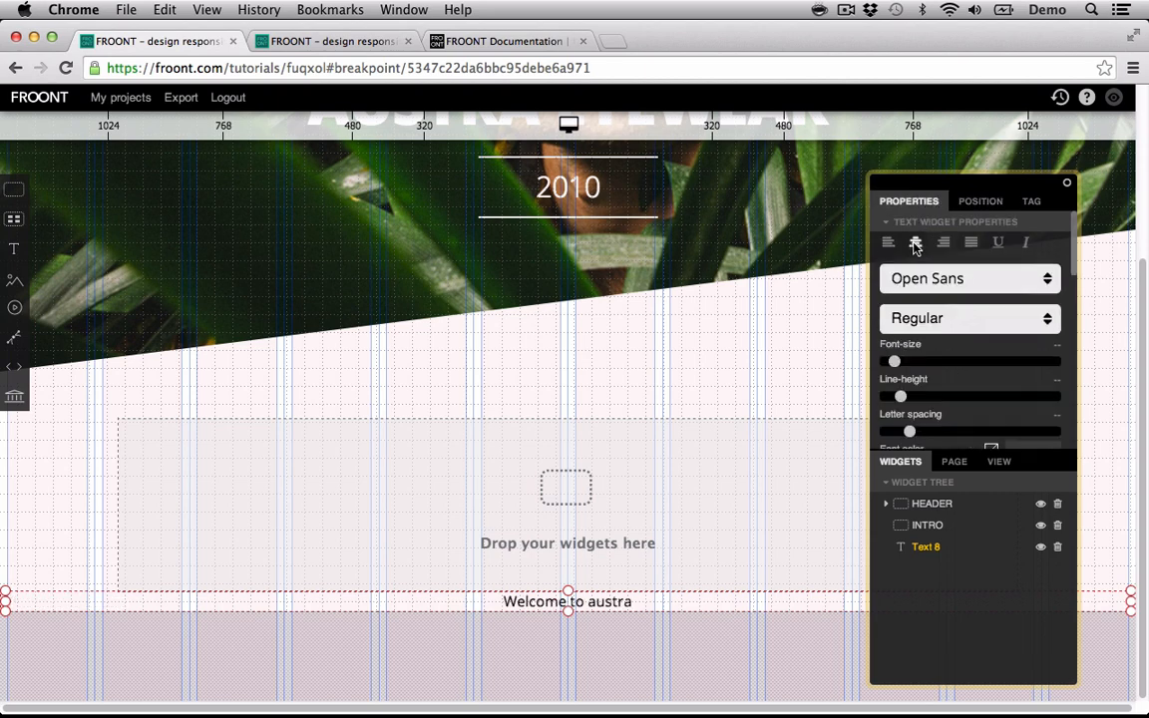
left_click(970, 318)
scroll(969, 363, "down", 3)
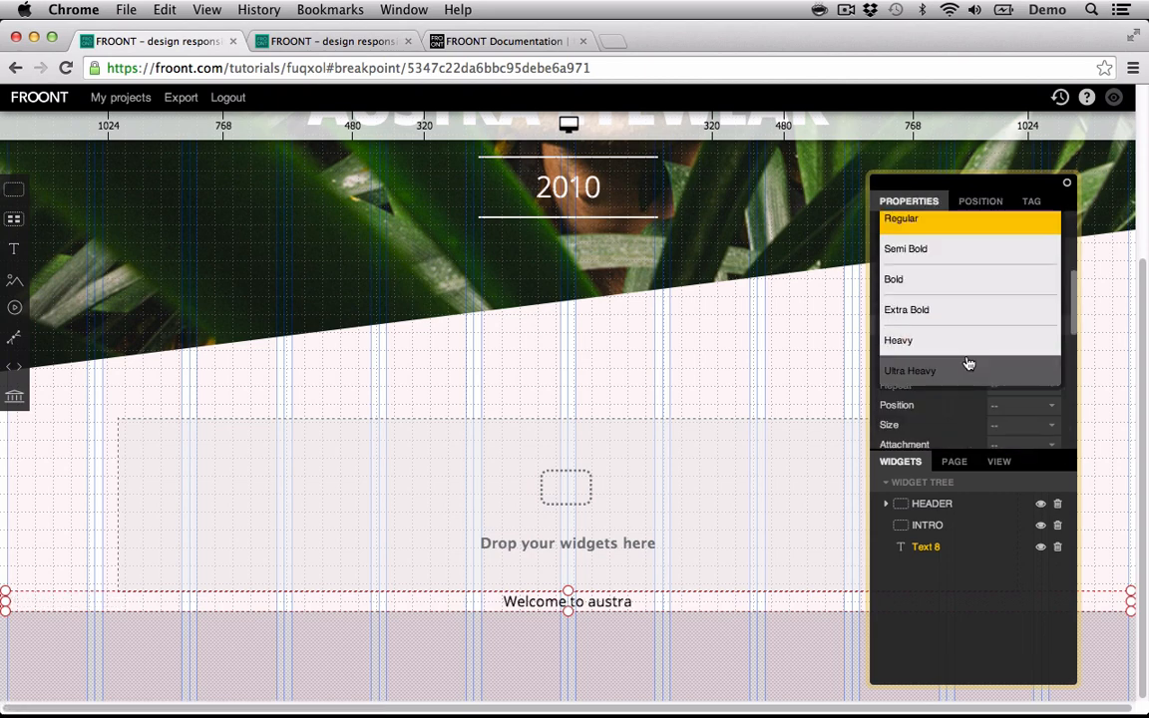
left_click(939, 339)
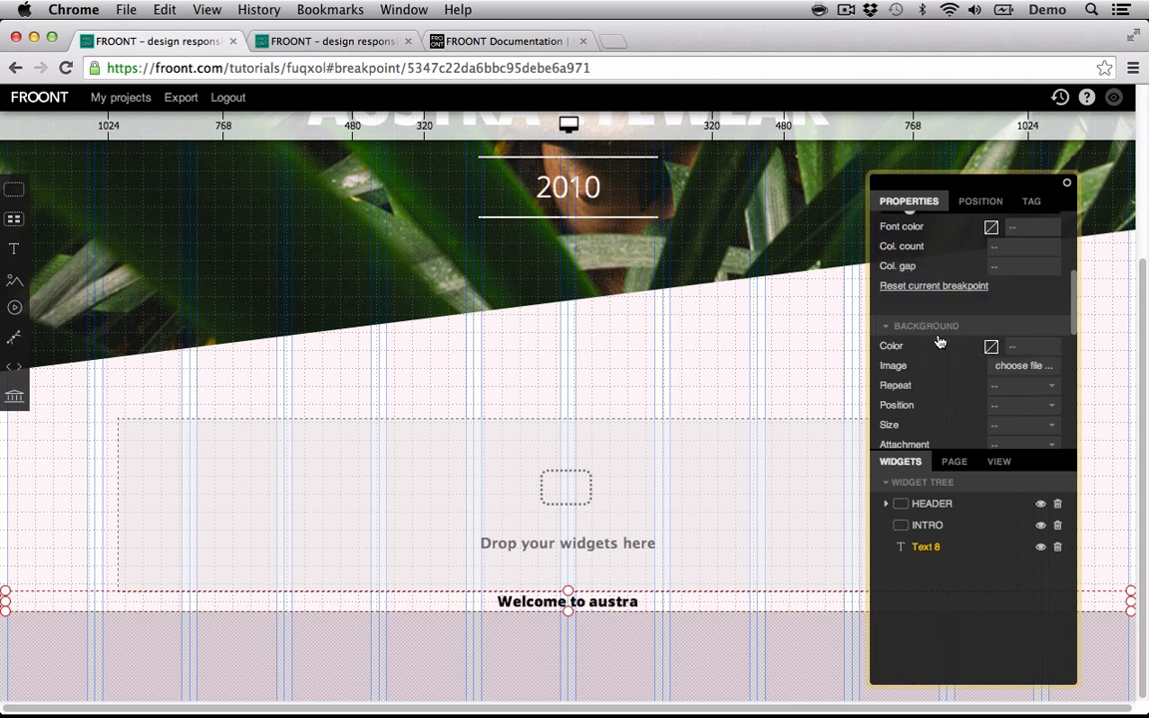
- Transform the "Welcome to austra" text to uppercase and set its letter spacing to -0.05em
scroll(947, 345, "up", 5)
scroll(947, 367, "down", 8)
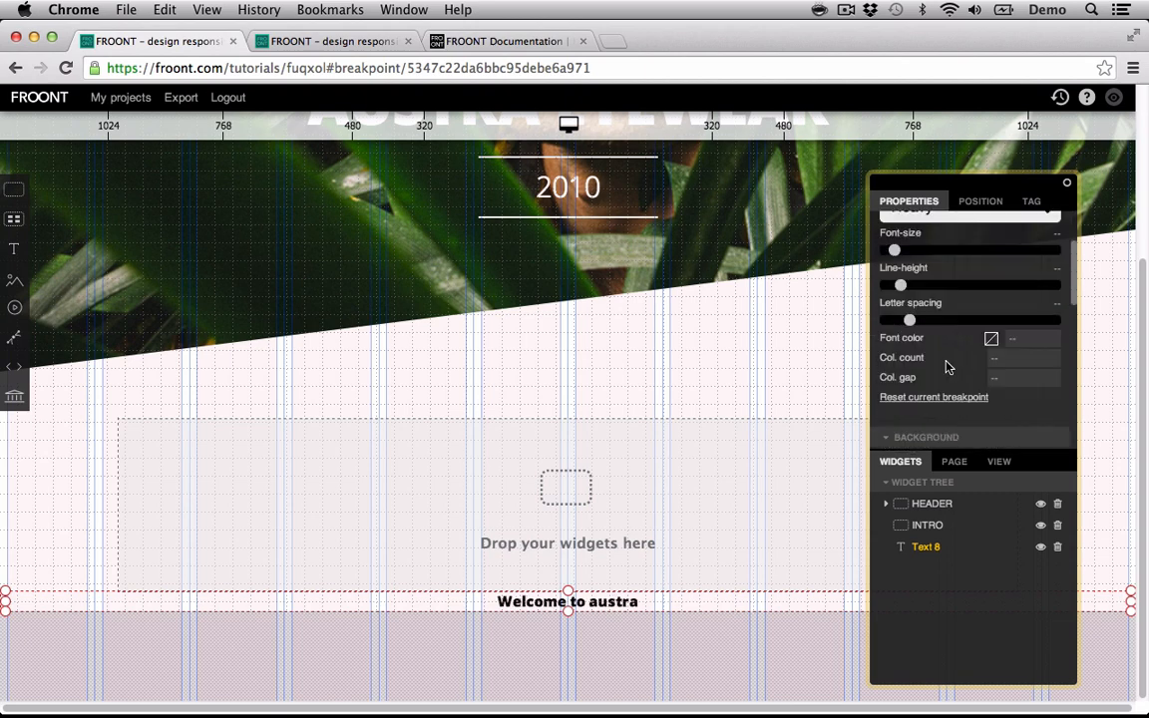
scroll(947, 367, "down", 3)
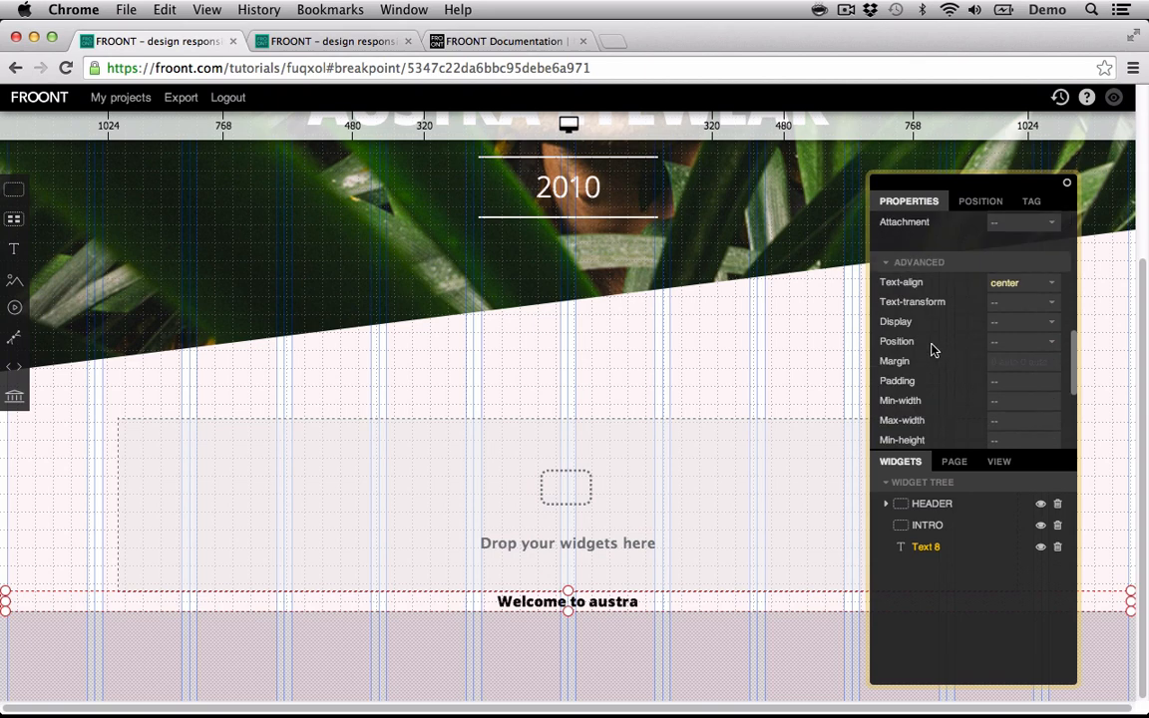
left_click(1030, 302)
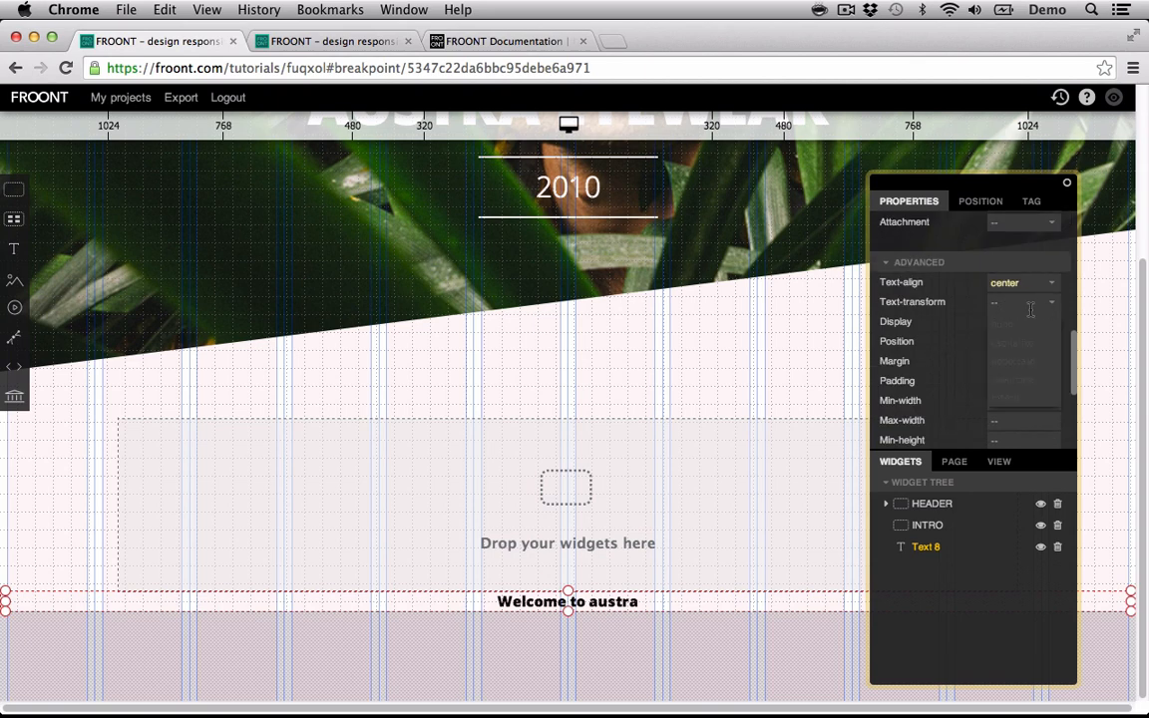
left_click(1015, 363)
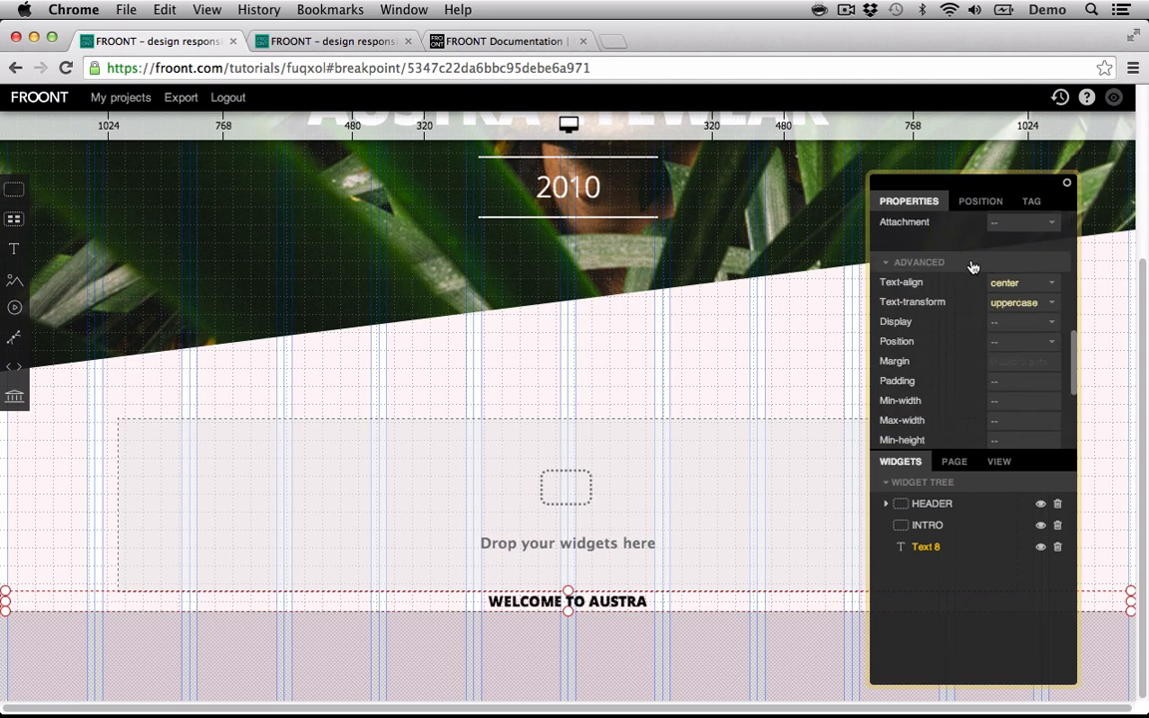
scroll(970, 264, "up", 5)
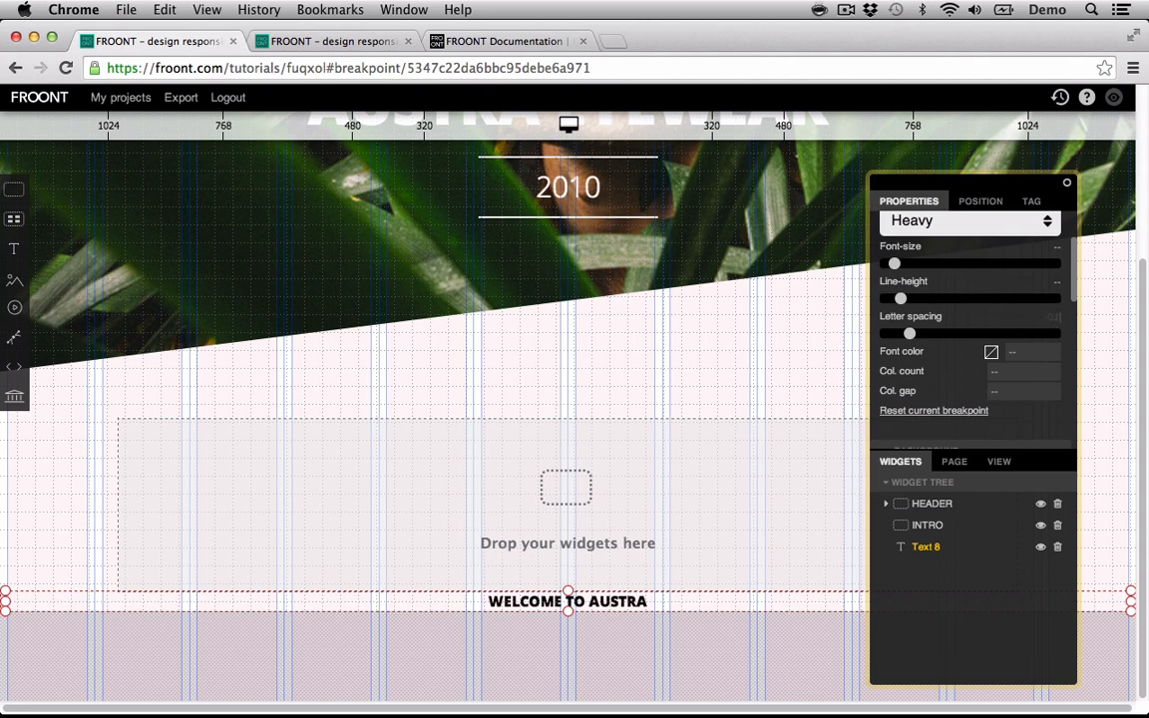
key("Return")
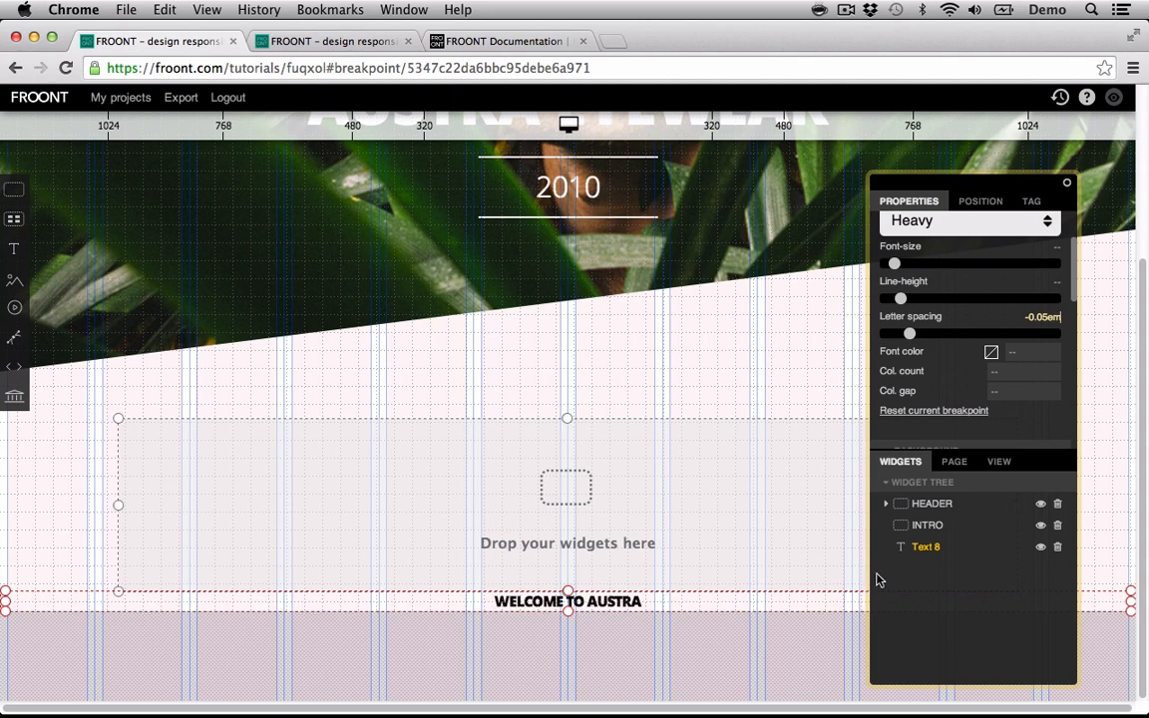
- Rename the "Welcome to austra" text widget Title and nest it inside the INTRO container
double_click(917, 551)
type("Ti")
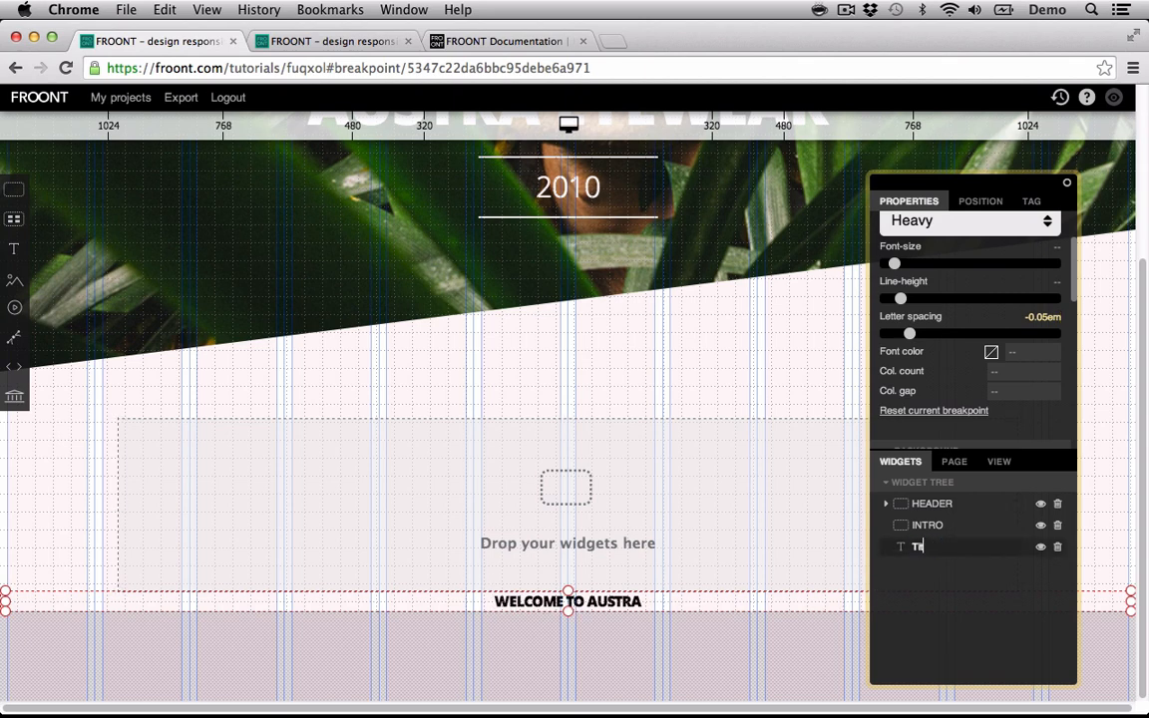
type("tle")
key("Return")
left_click_drag(923, 549, 934, 535)
left_click(675, 658)
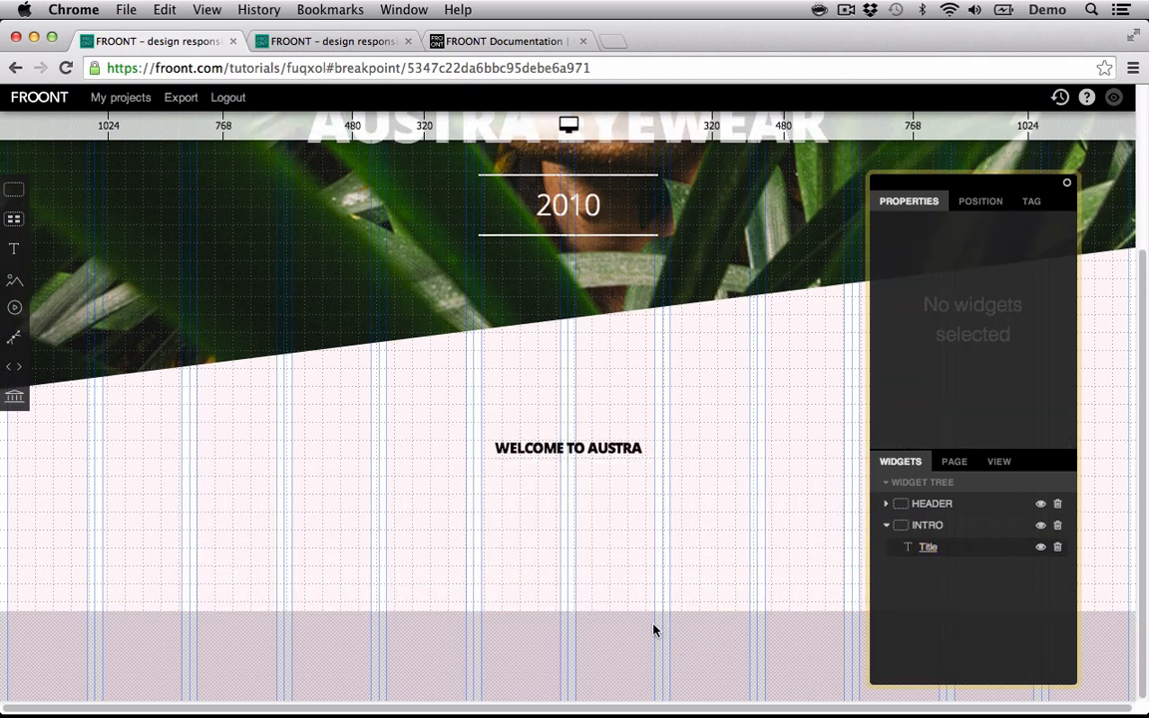
- Duplicate the header's line above 2010 and nest the copy inside INTRO, below Title
left_click(593, 176)
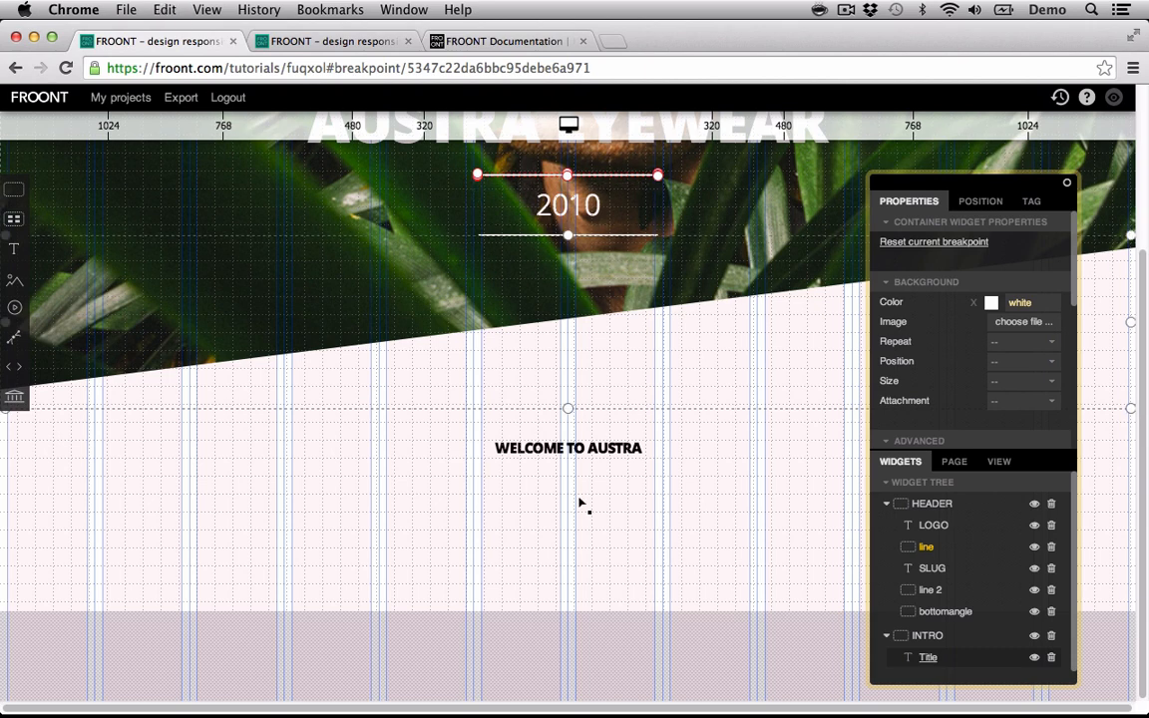
left_click(624, 646)
key("super+v")
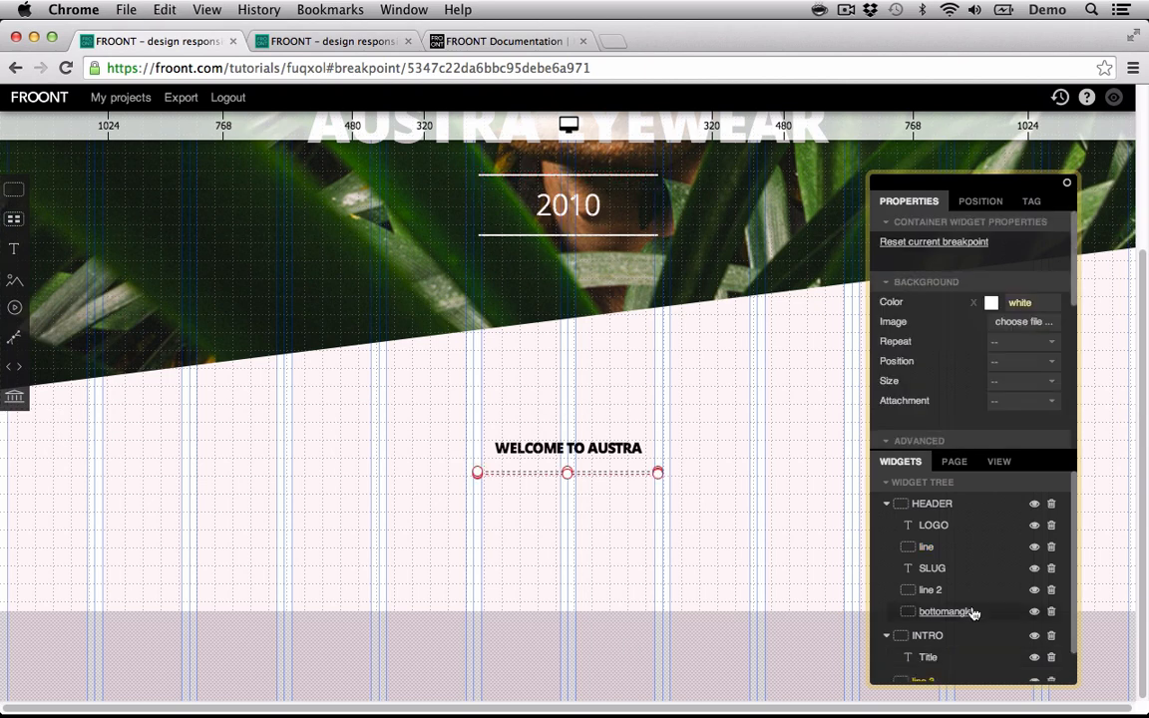
scroll(958, 613, "down", 1)
left_click_drag(927, 649, 934, 606)
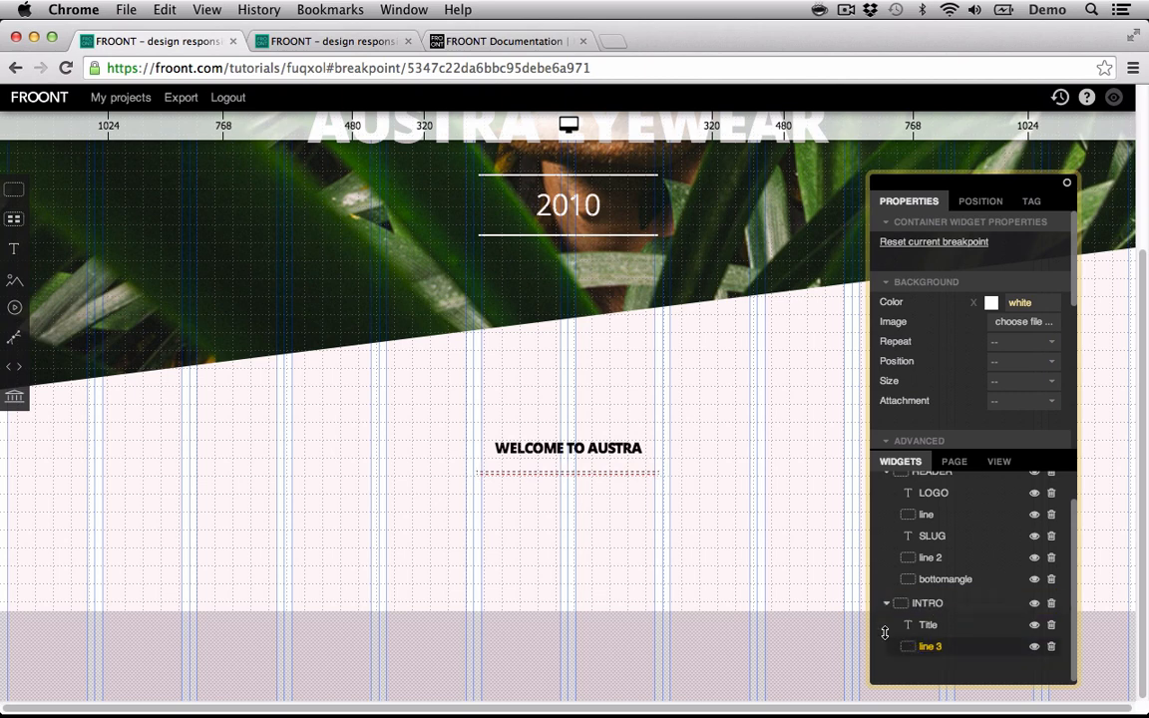
- Set the copied line's top margin to 2em and its background color to dark gray #515151
left_click(976, 201)
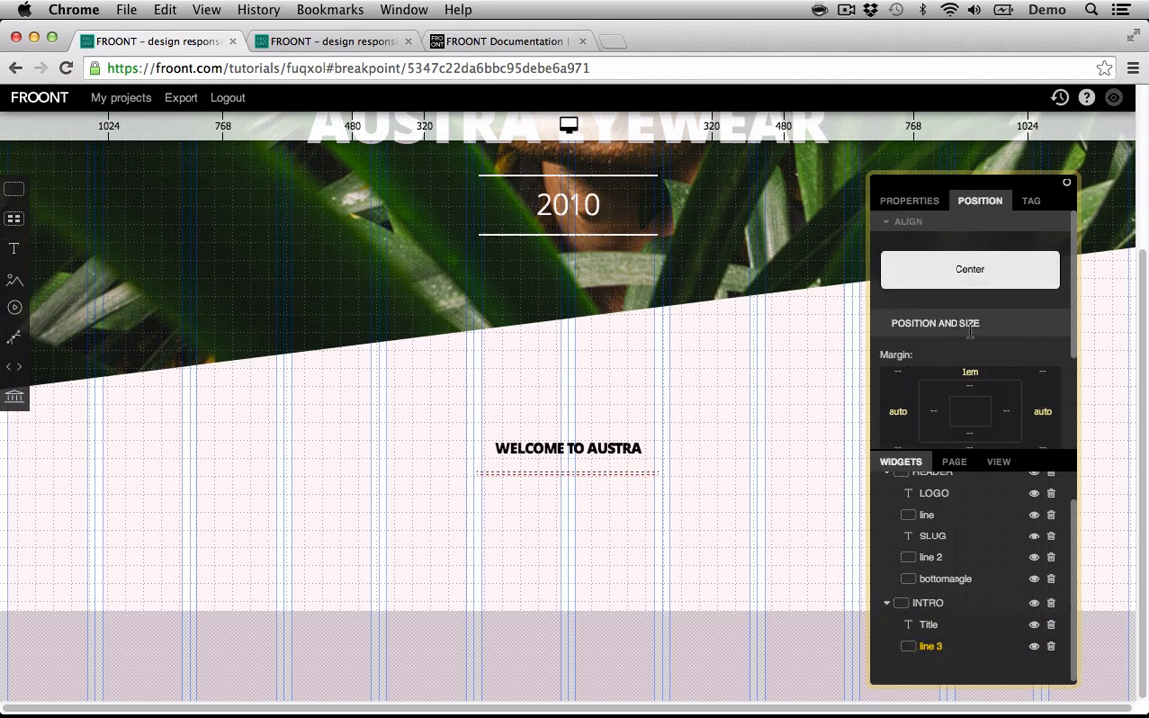
left_click(965, 370)
type("2em")
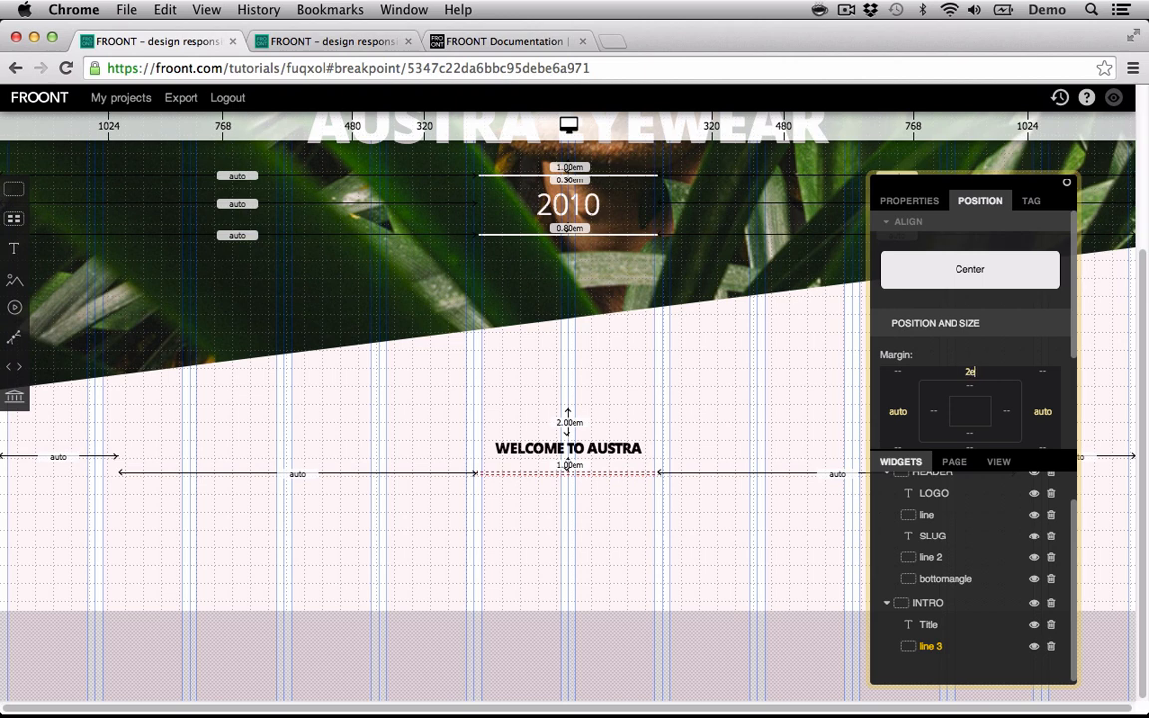
left_click(906, 203)
left_click(991, 302)
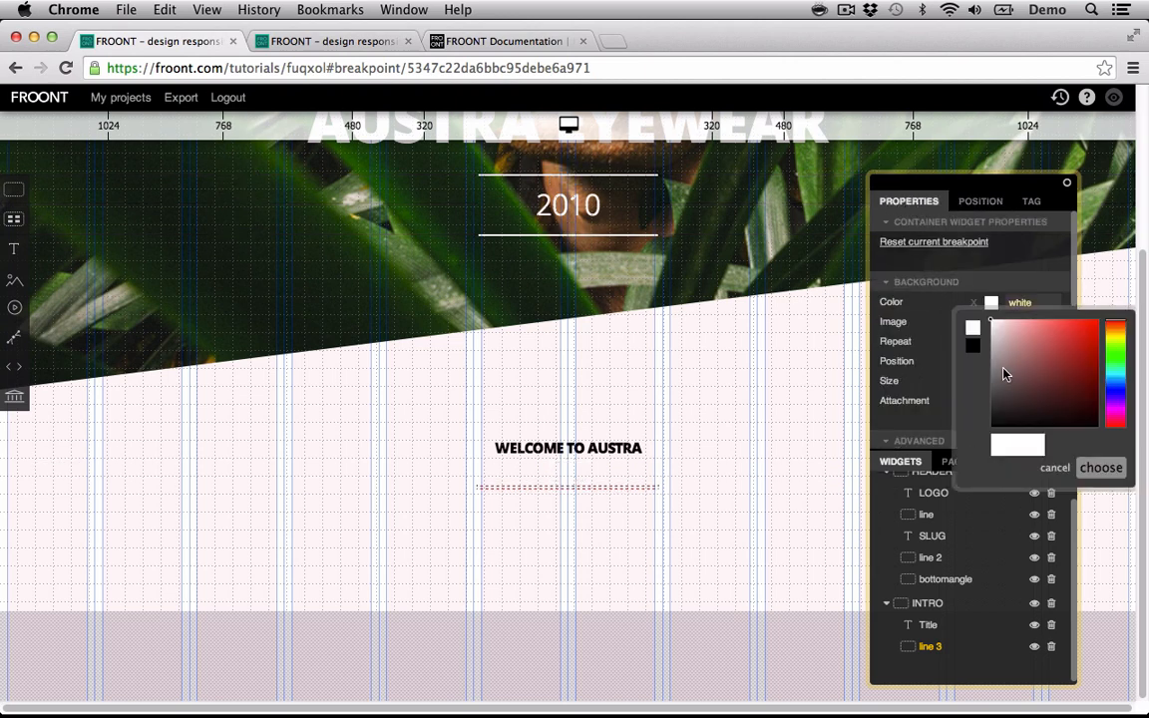
left_click(985, 396)
left_click(1100, 468)
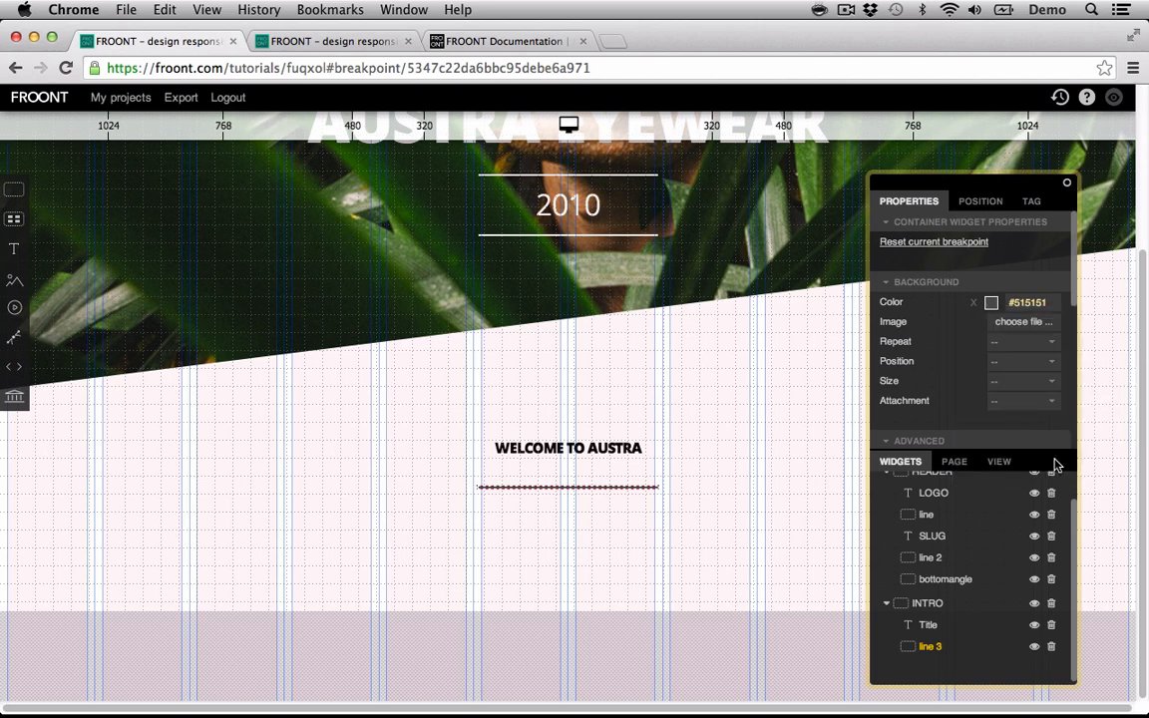
- Set the width of the line below Title to 20px and leave no widget selected
left_click(973, 204)
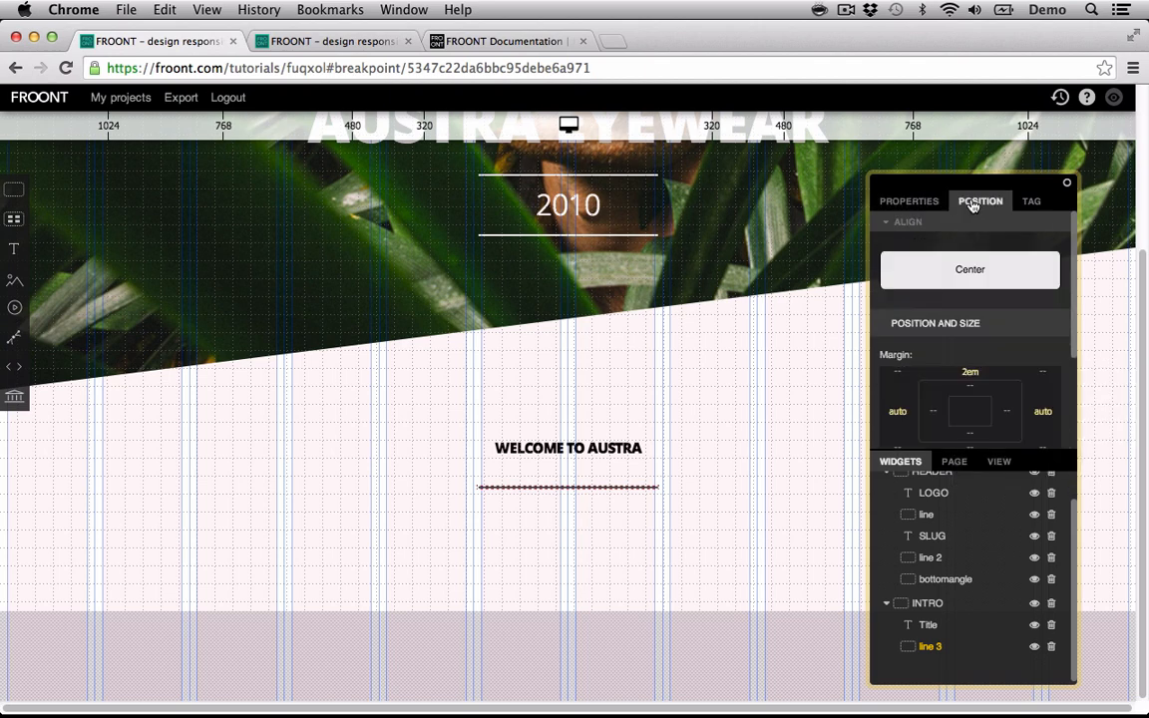
scroll(982, 329, "down", 3)
left_click(1005, 353)
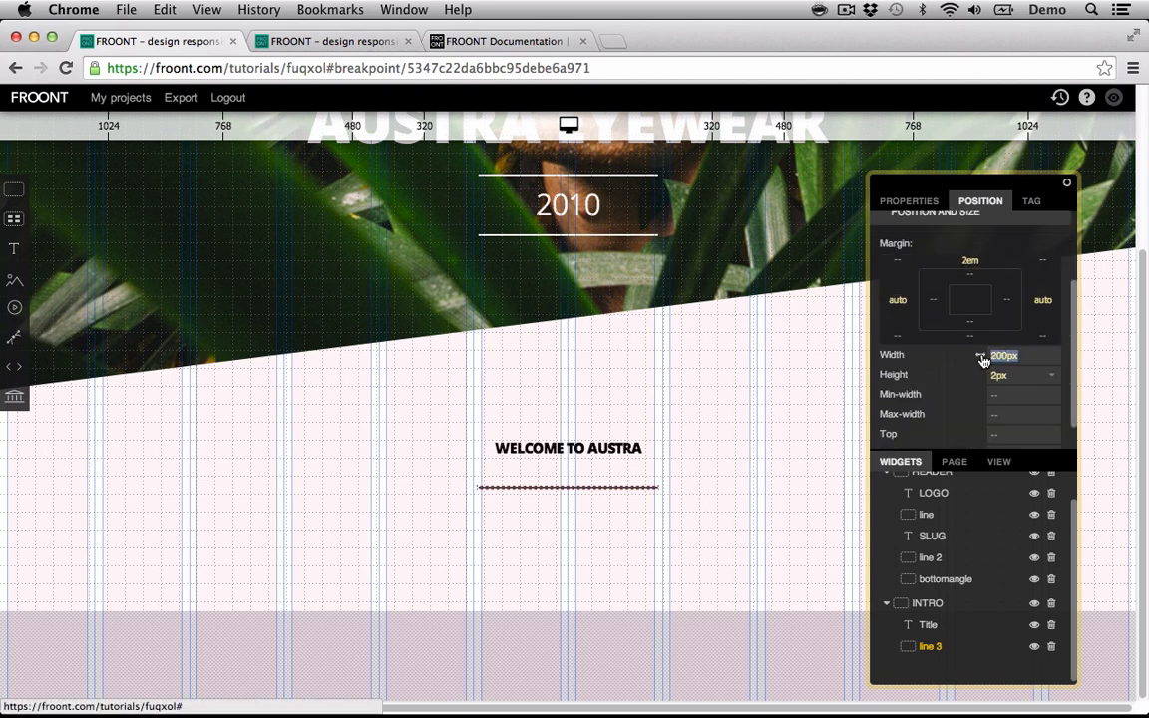
type("20px")
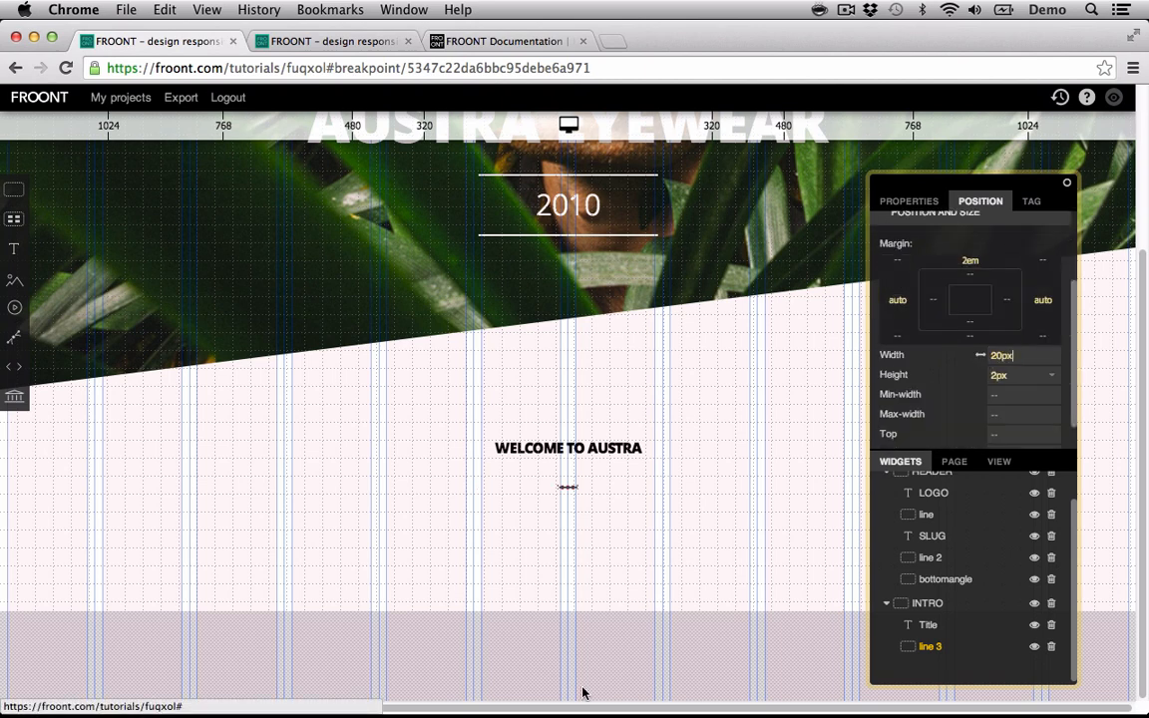
left_click(616, 648)
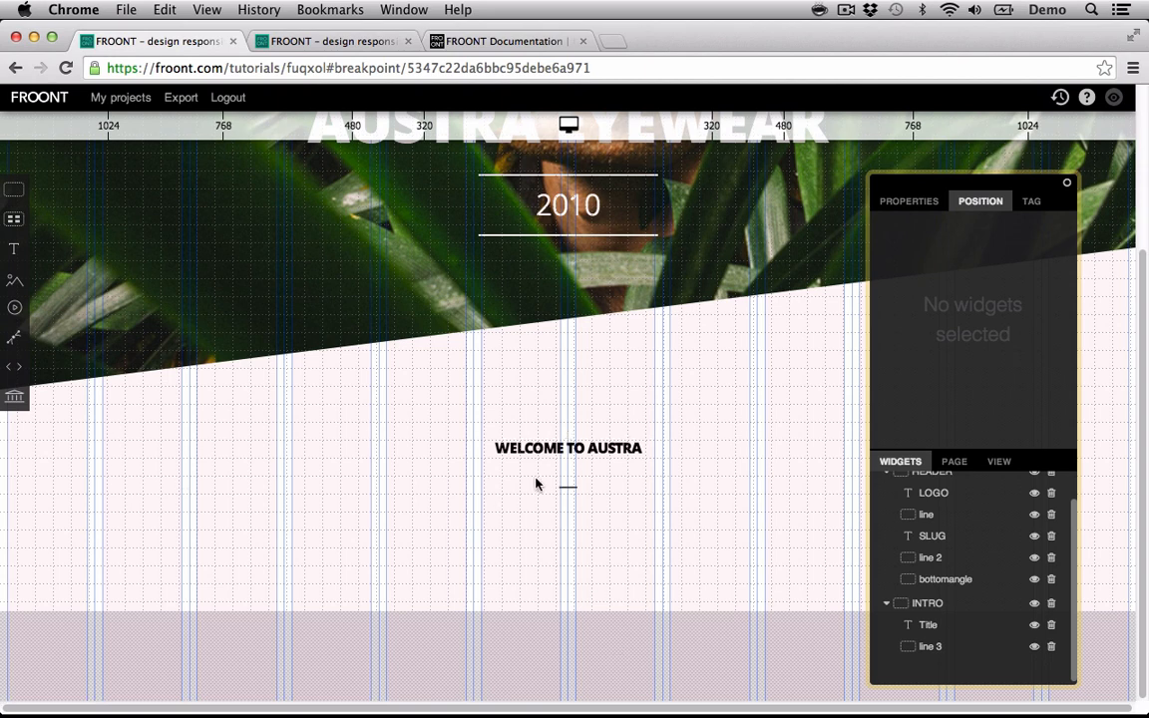
- Check the reference site's intro section, add a text widget below the short line, and fill it with ipsum placeholder text
left_click(315, 43)
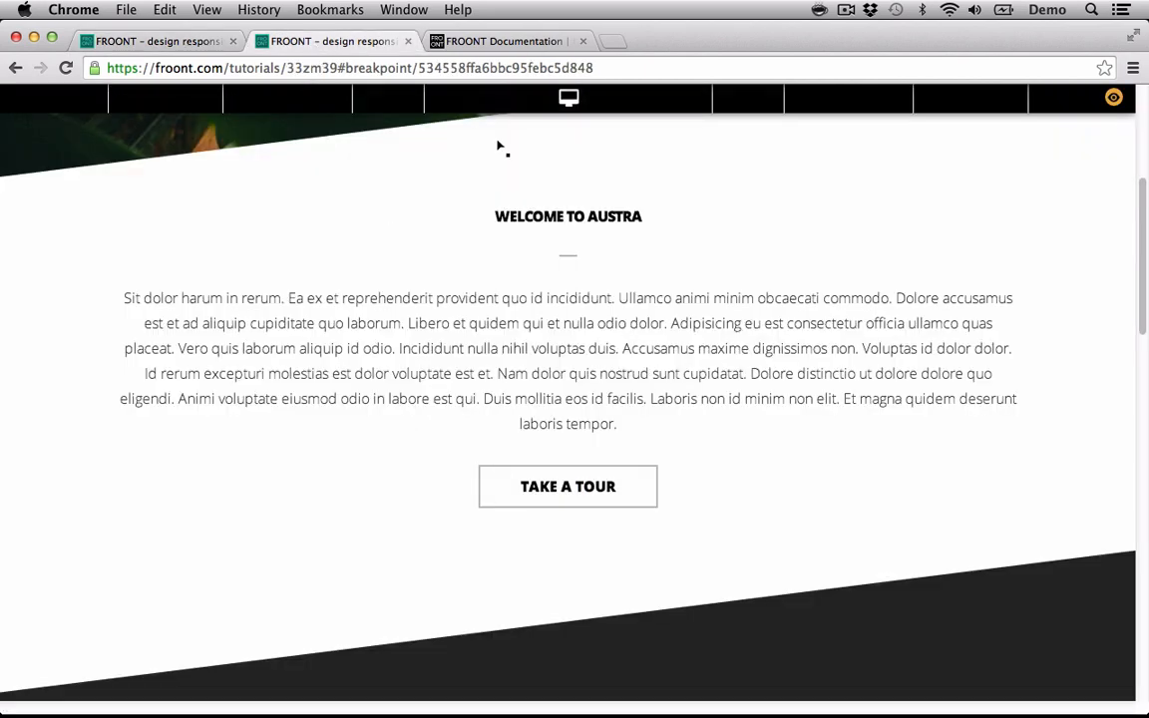
left_click(156, 42)
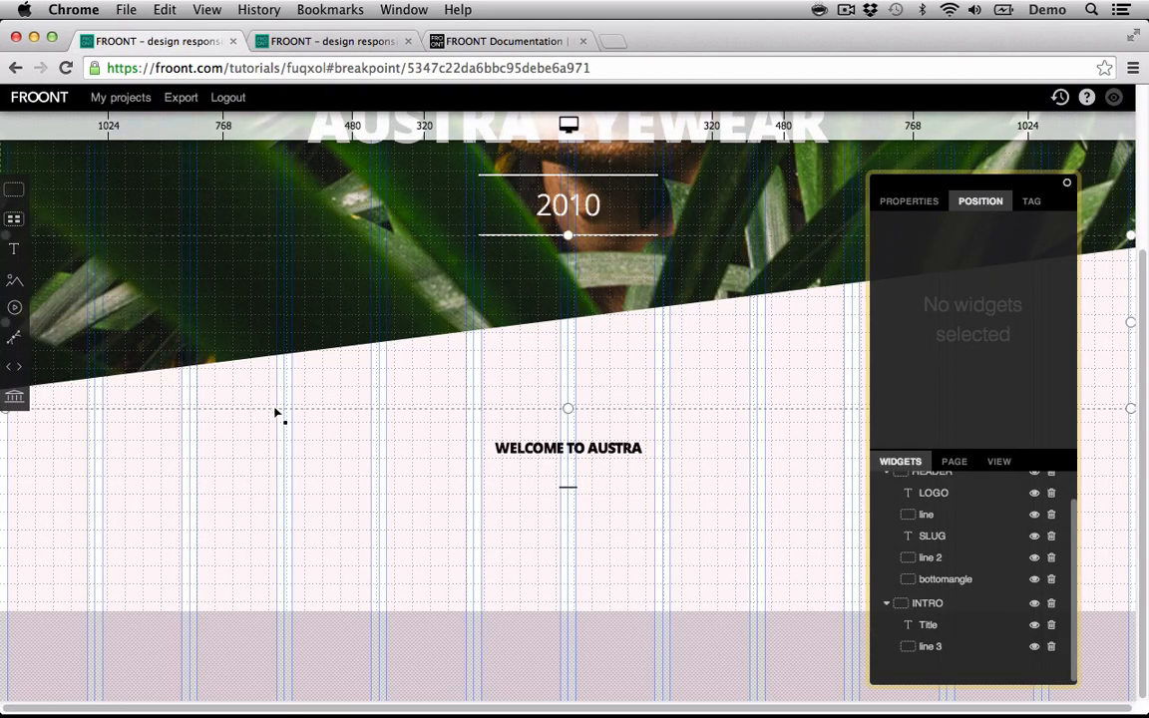
mouse_move(15, 254)
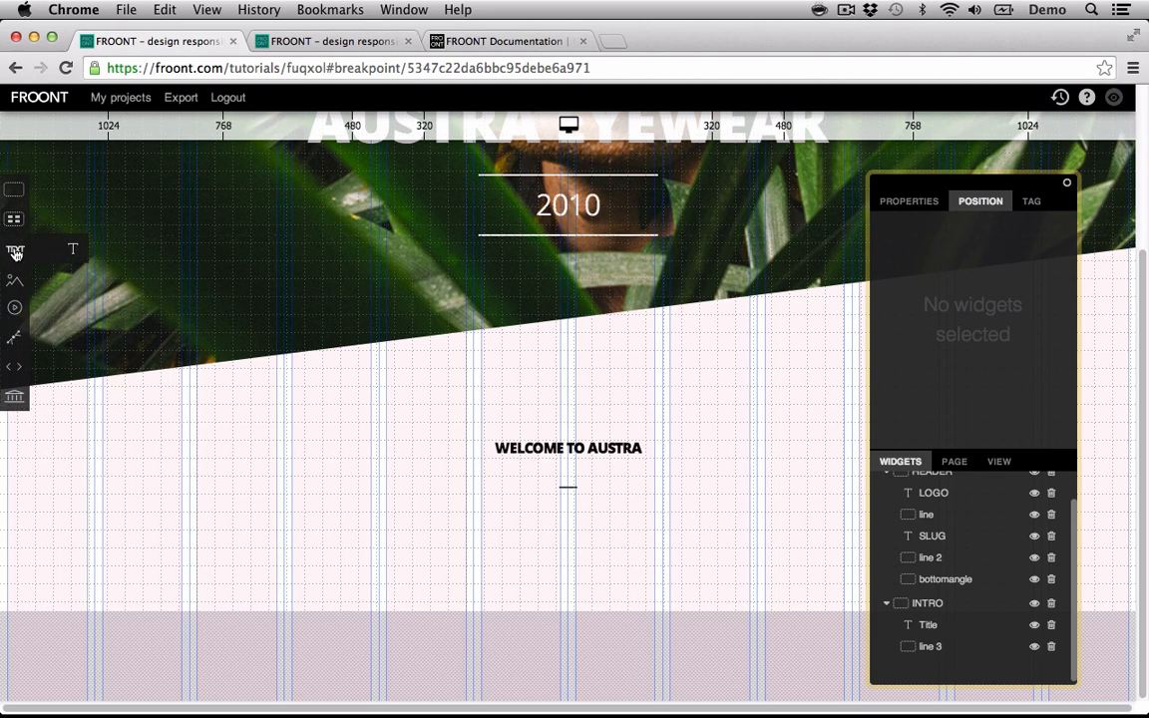
left_click(16, 253)
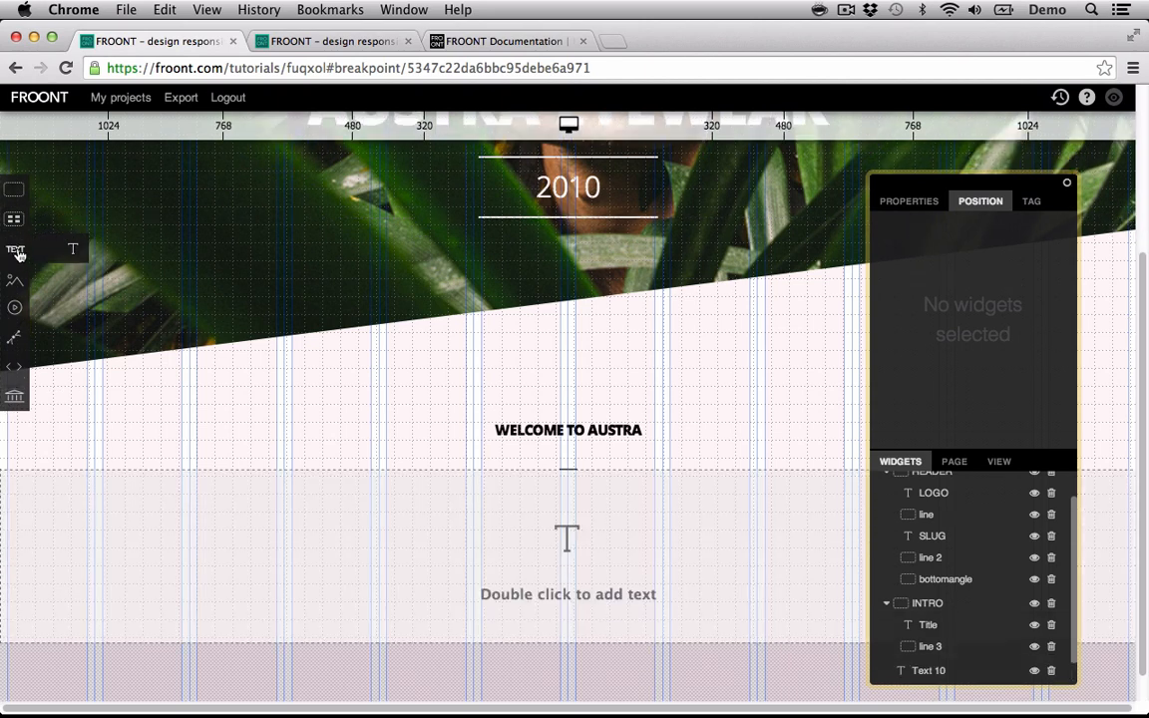
double_click(356, 519)
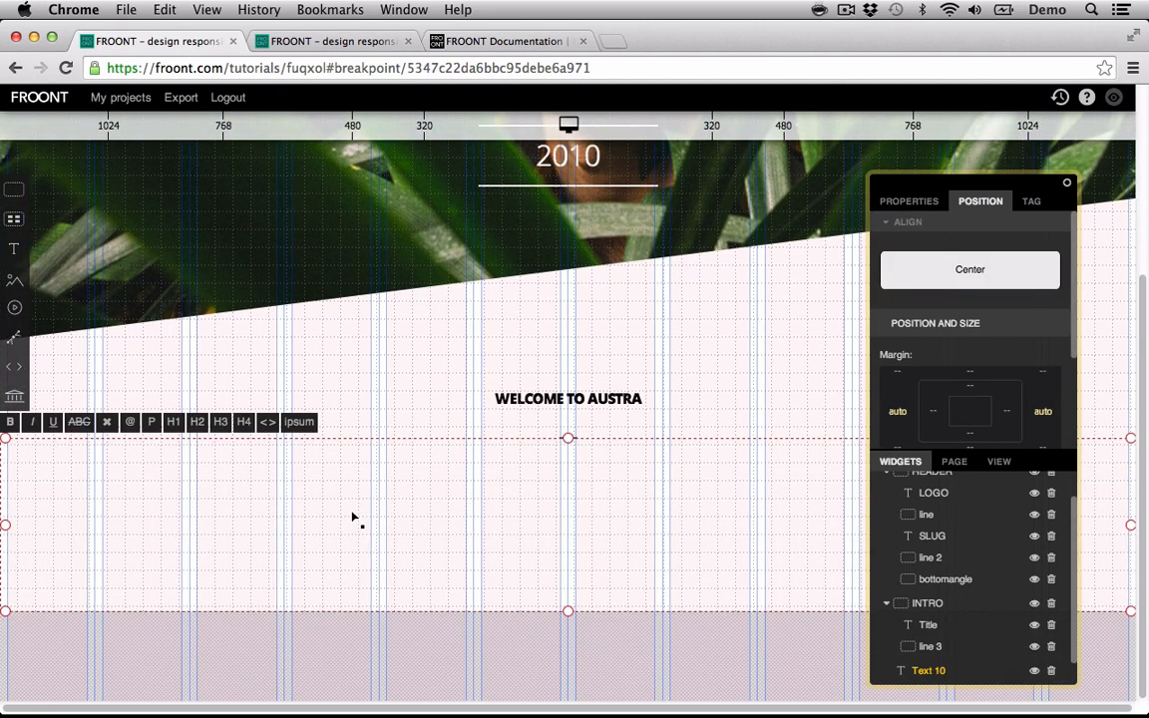
left_click(299, 424)
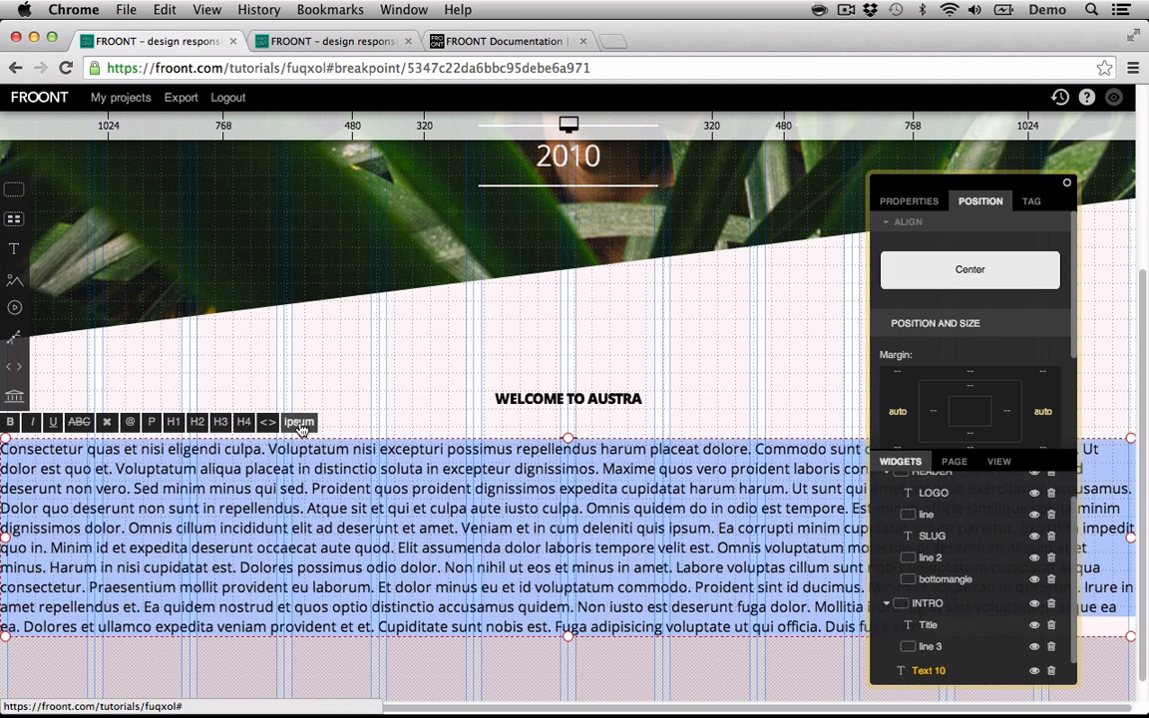
- Trim the placeholder paragraph to end at "ad deserunt et amet." and nest its text widget inside the INTRO container
left_click(648, 594)
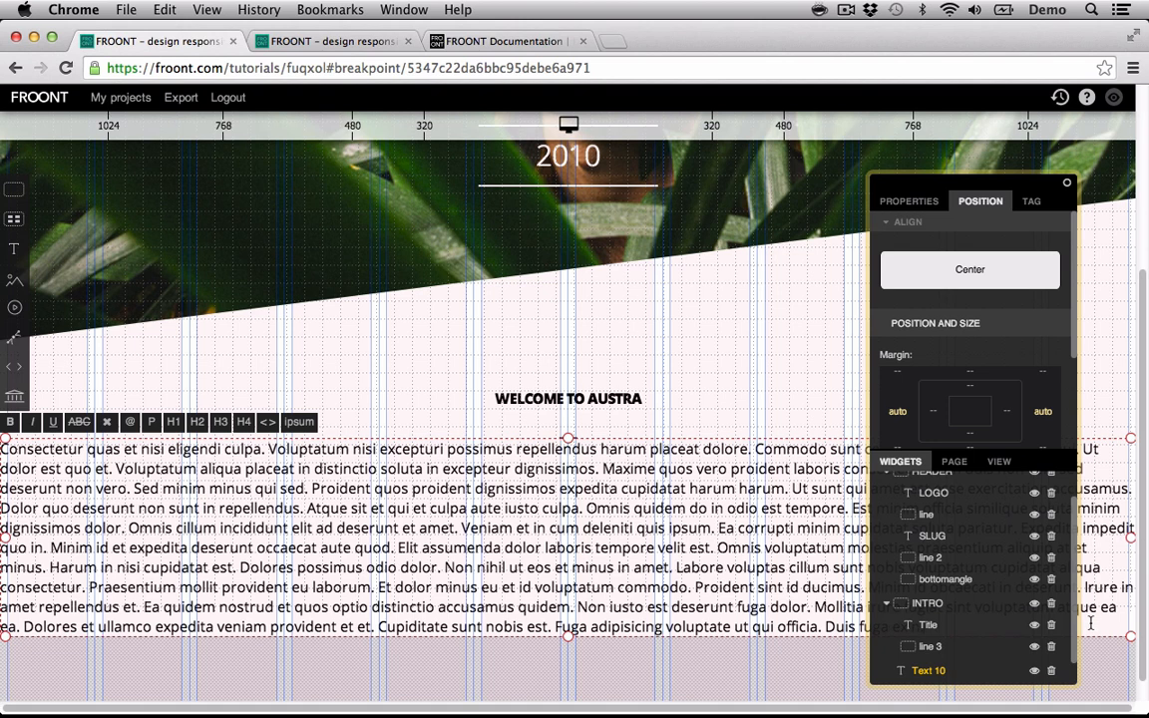
left_click_drag(1091, 623, 459, 528)
key("BackSpace")
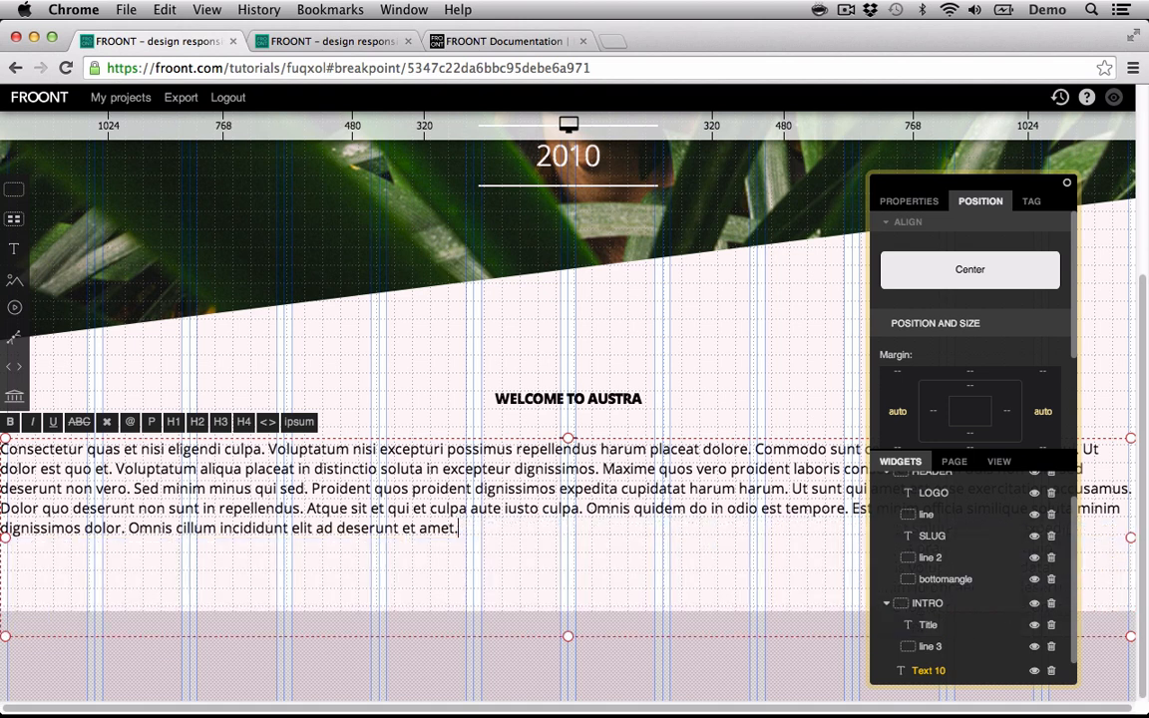
left_click(486, 648)
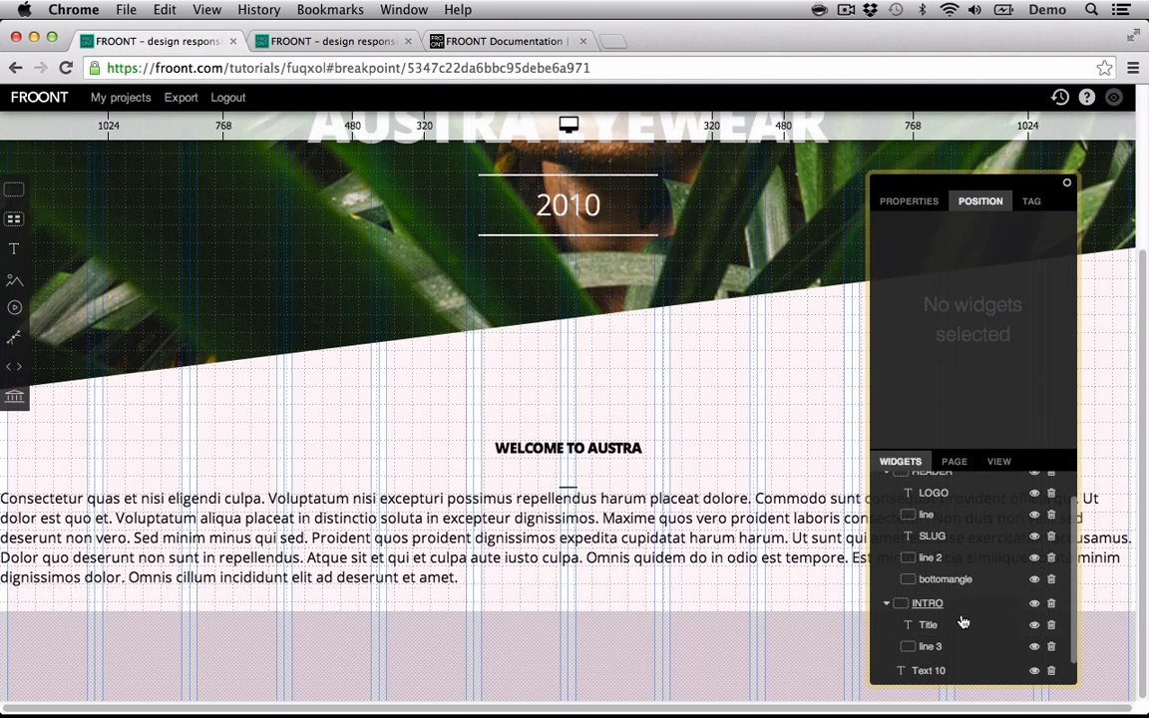
left_click(938, 606)
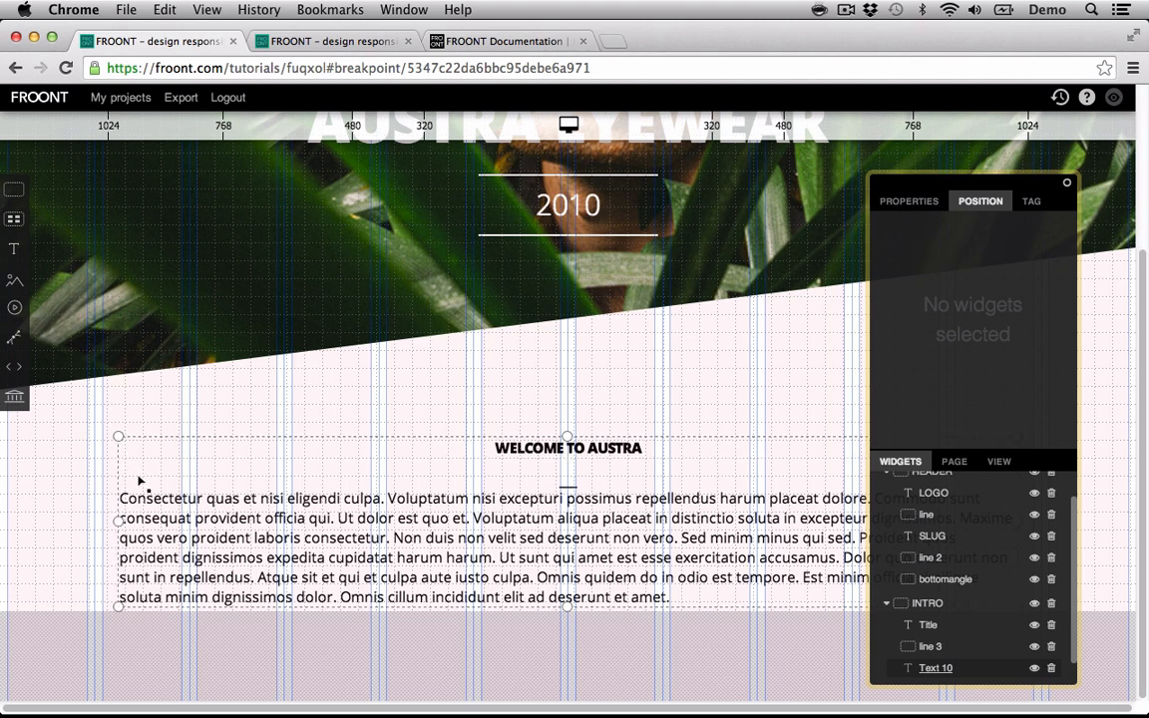
- Set the intro paragraph's font weight to Light and its line height to 1.8em
left_click(220, 536)
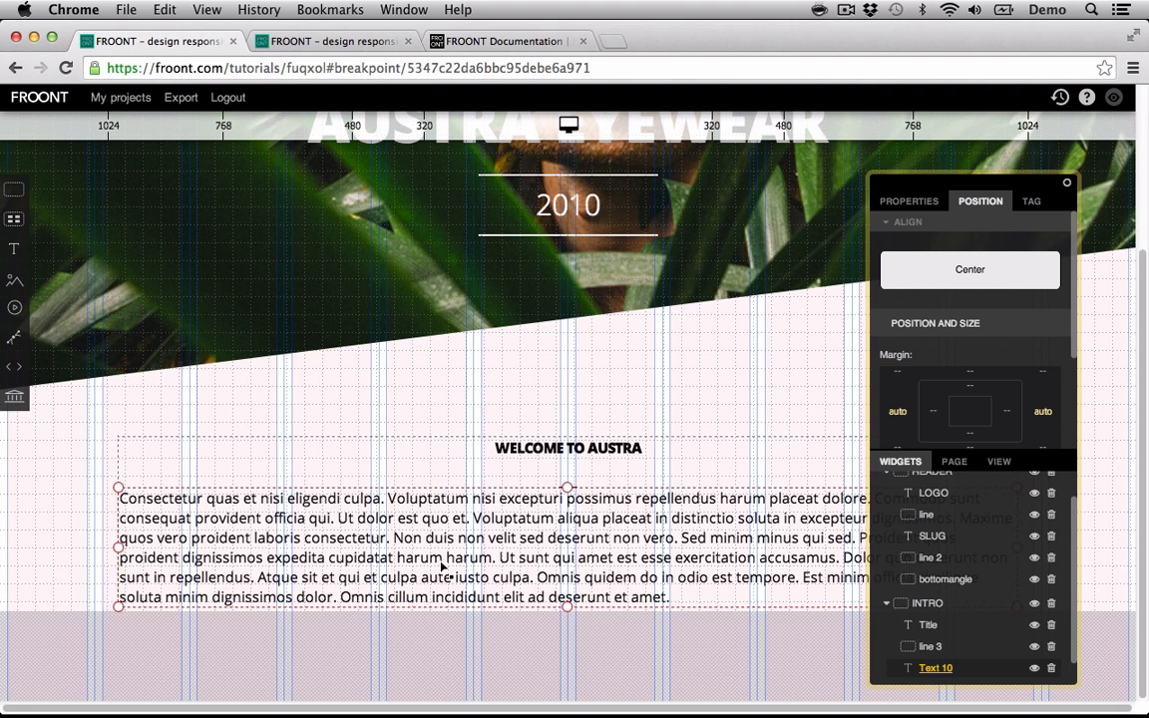
left_click(915, 202)
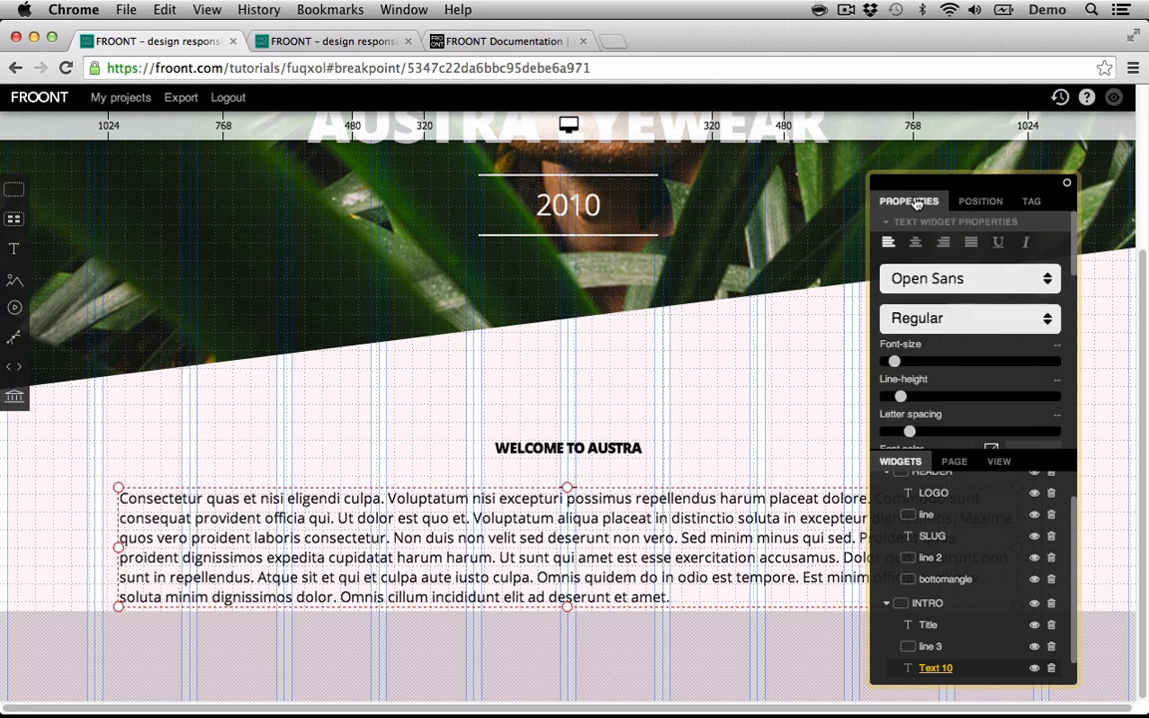
left_click(962, 321)
left_click(944, 409)
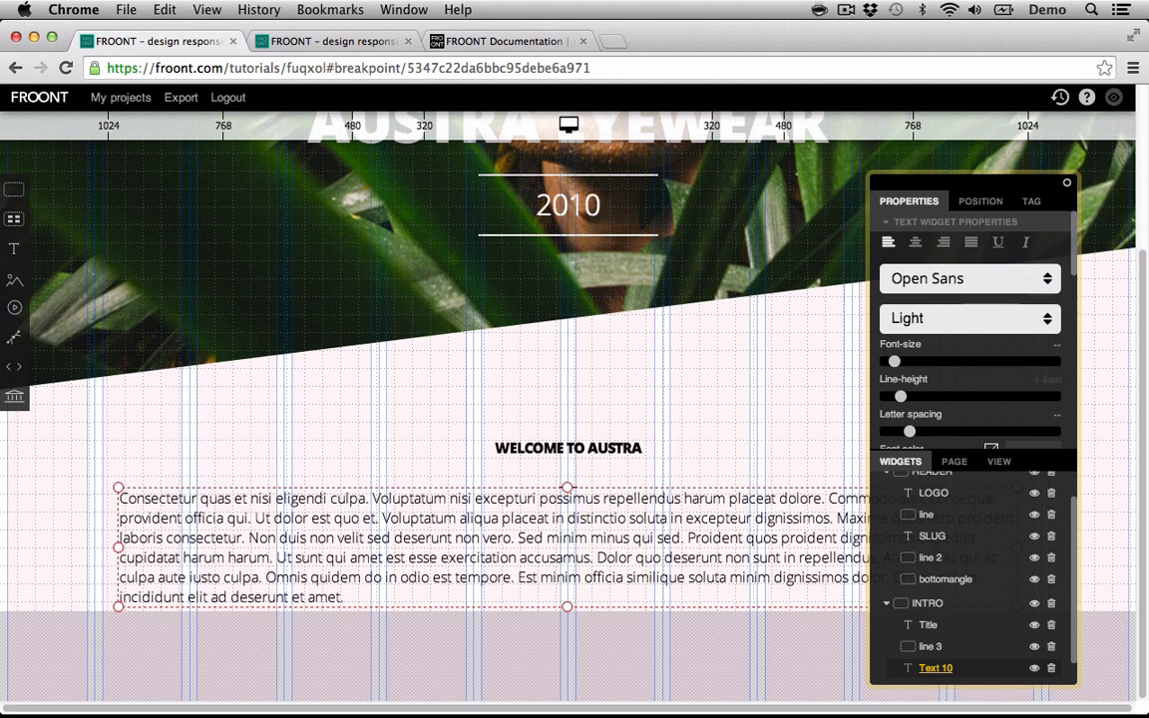
key("Return")
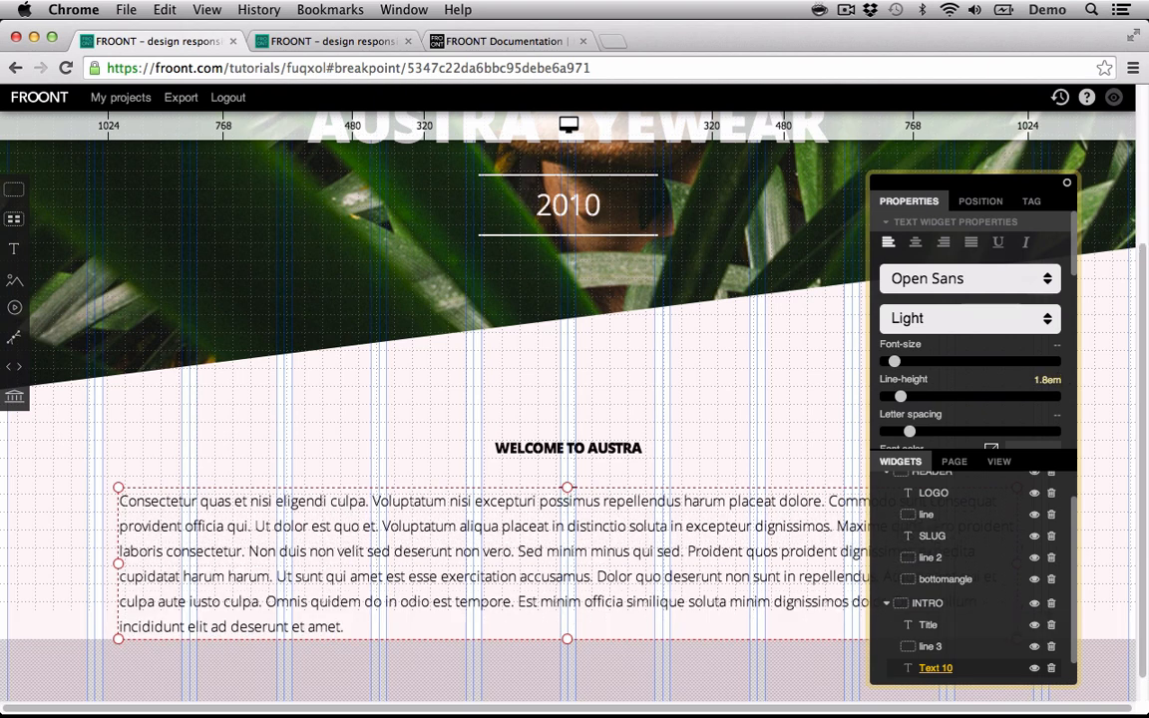
- Set the intro paragraph's top margin to 2em and leave no widget selected
left_click(980, 202)
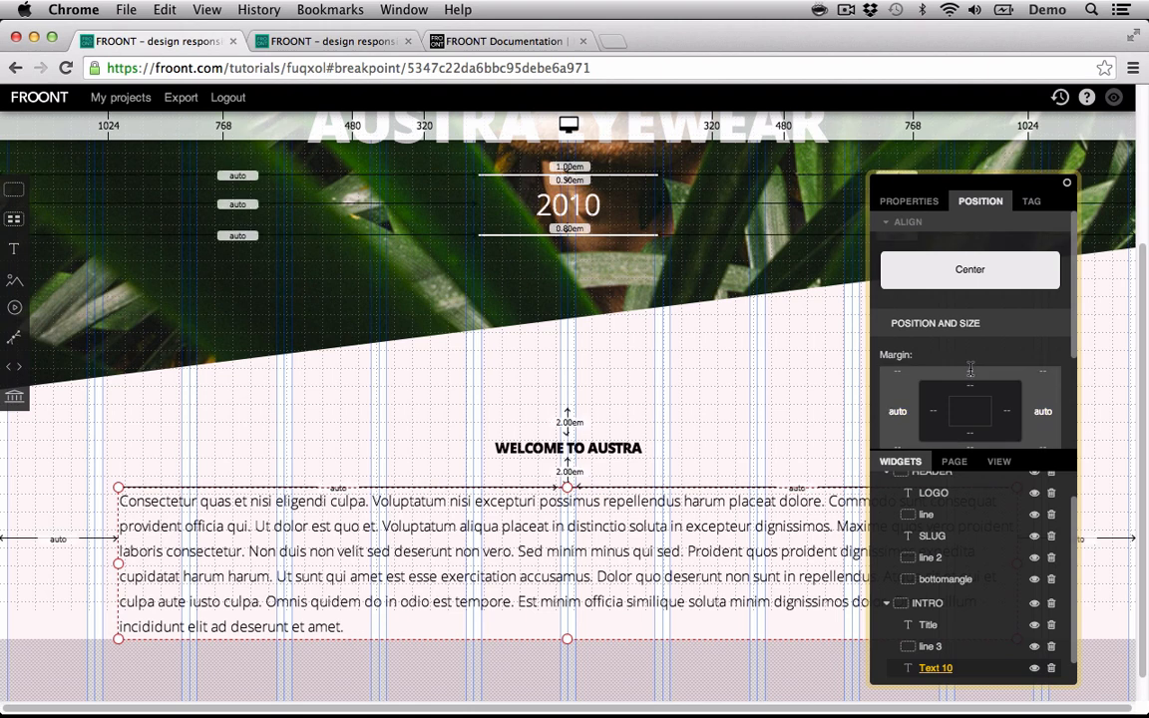
key("Return")
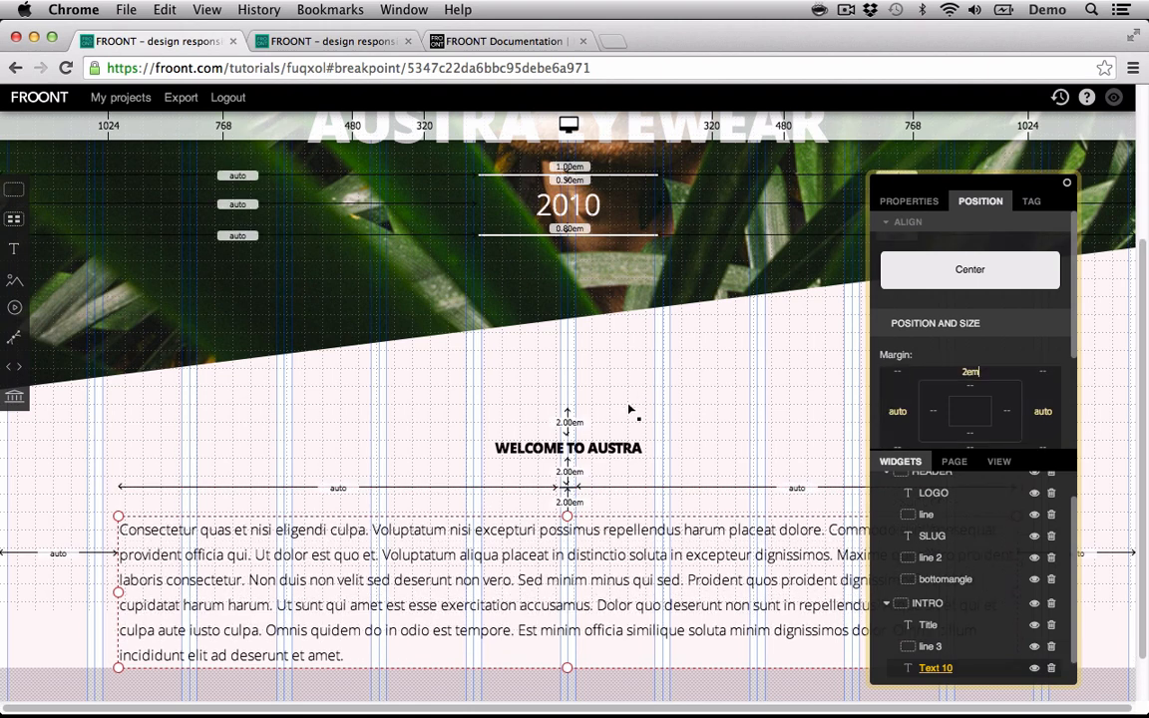
scroll(632, 410, "down", 2)
left_click(619, 633)
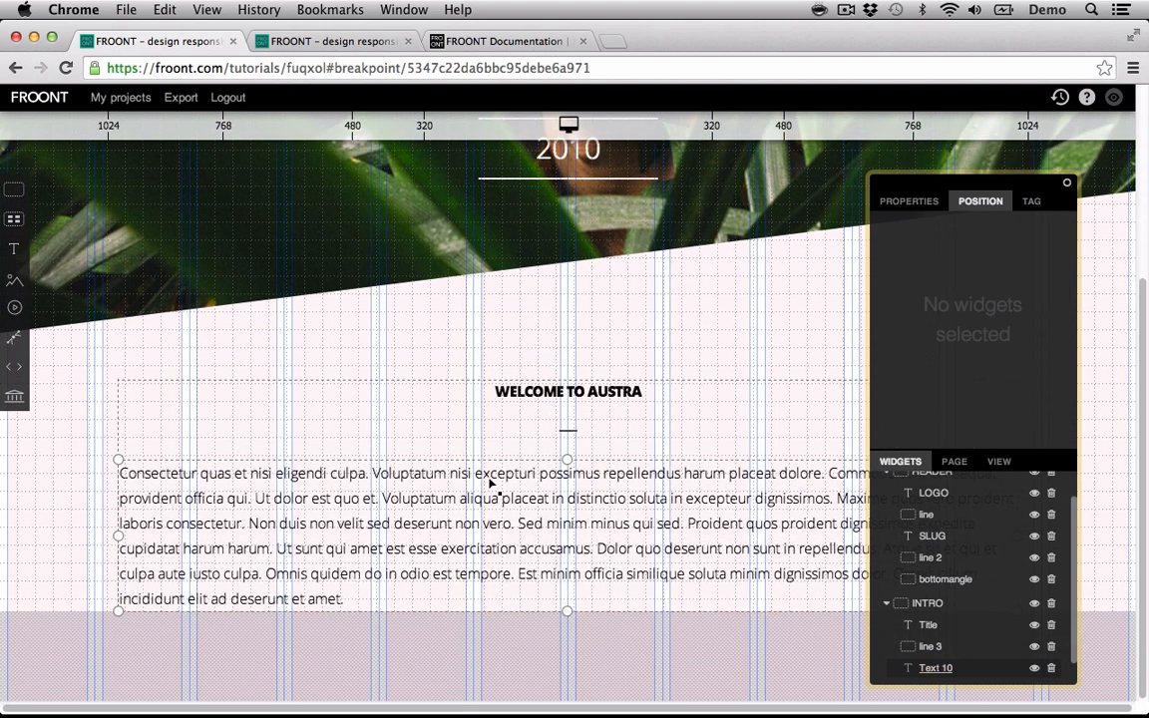
- Center-align the text of the intro paragraph and deselect it
left_click(453, 479)
left_click(905, 202)
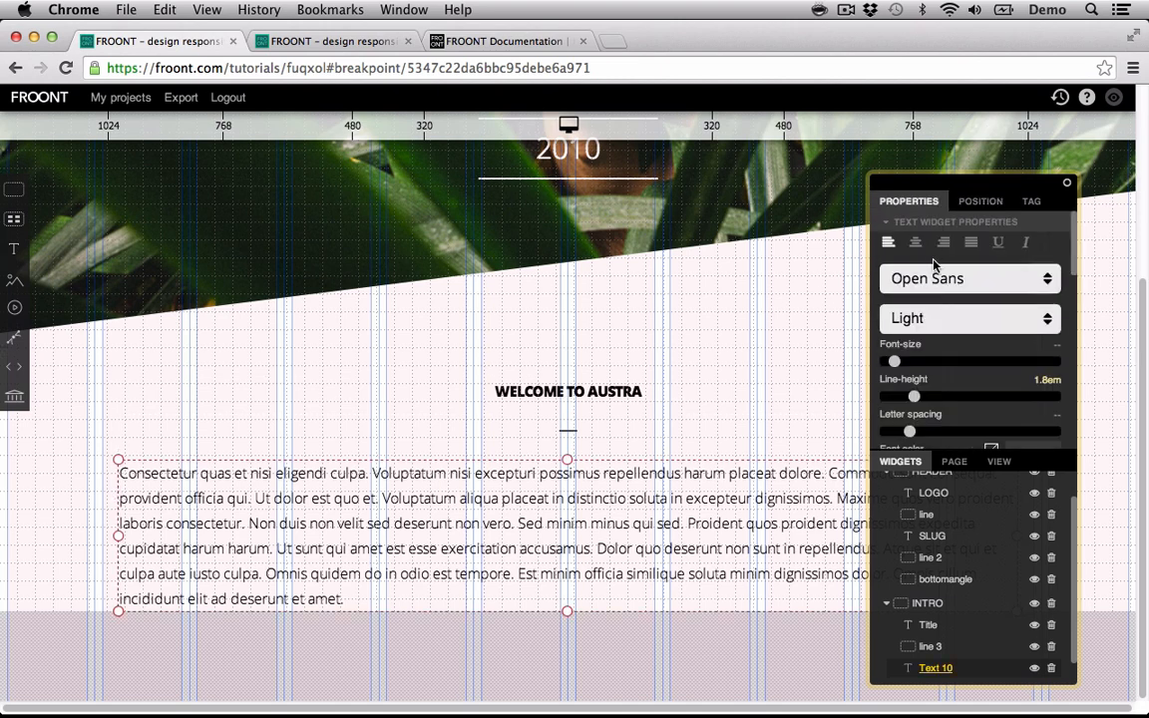
left_click(916, 243)
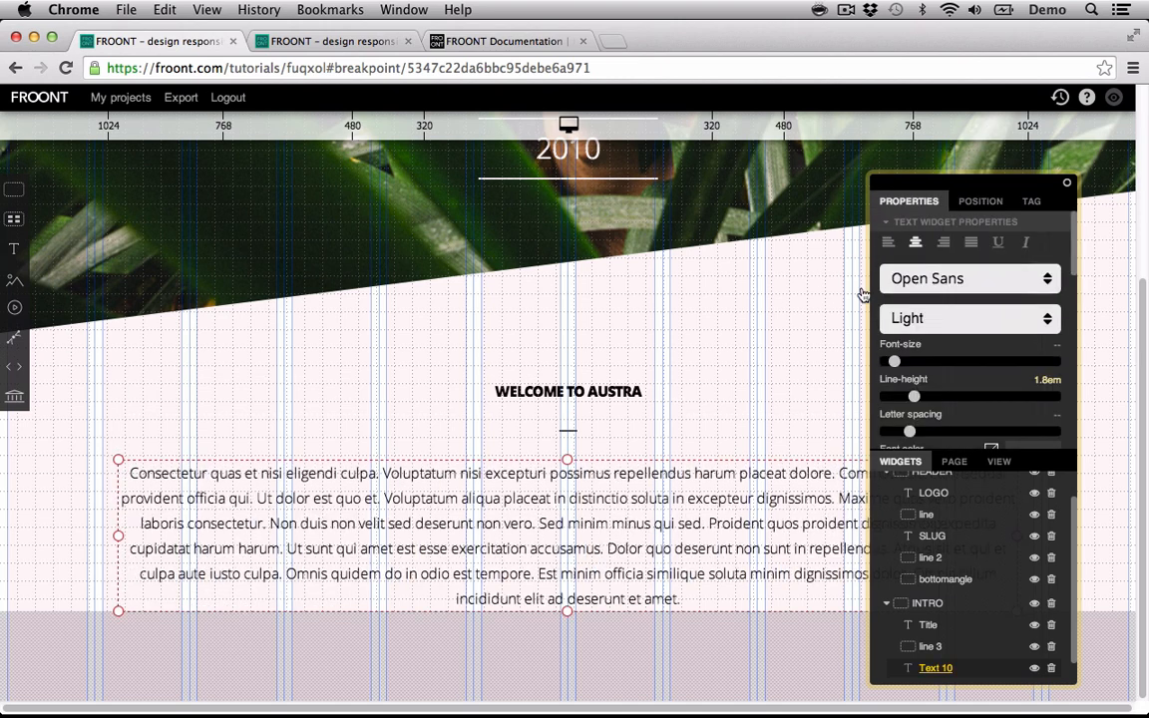
left_click(547, 626)
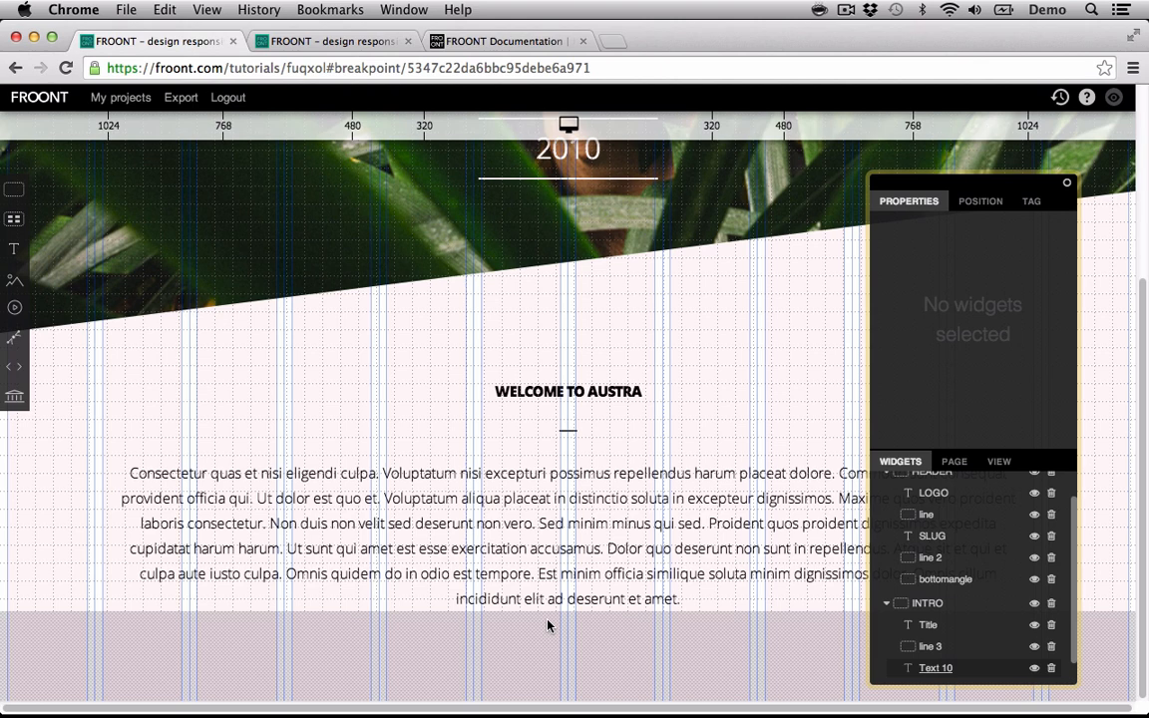
- Compare with the reference site, then add a text widget below the intro paragraph reading "Take a tour"
left_click(346, 43)
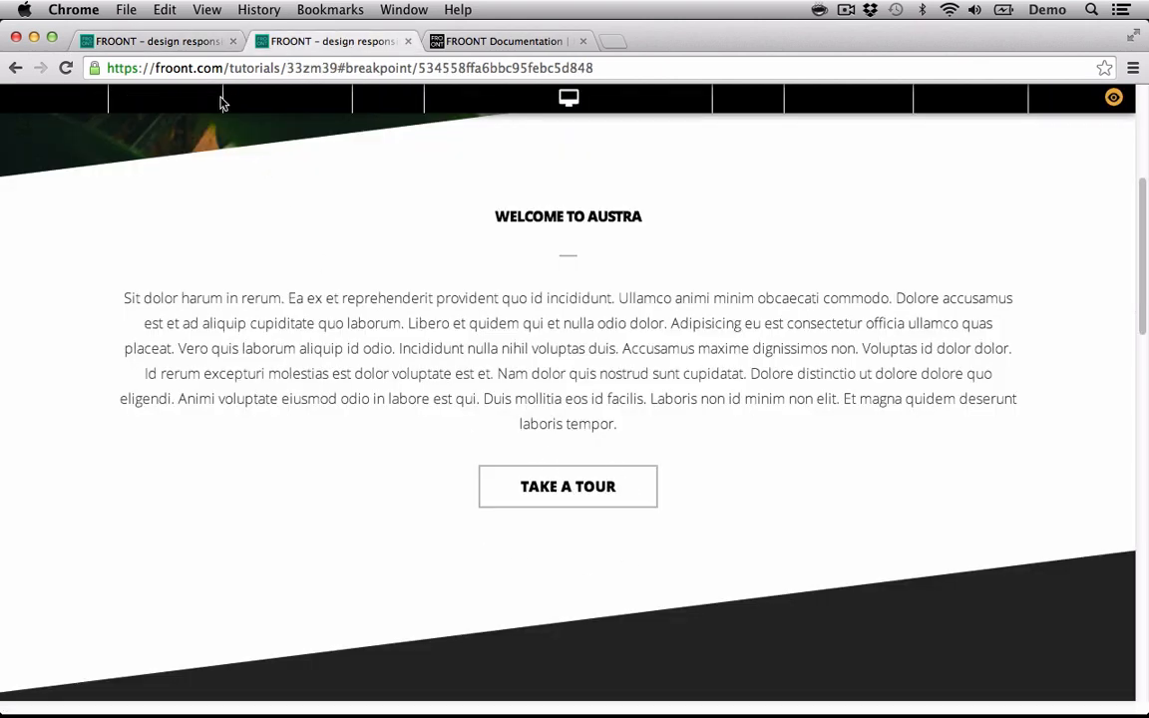
left_click(186, 40)
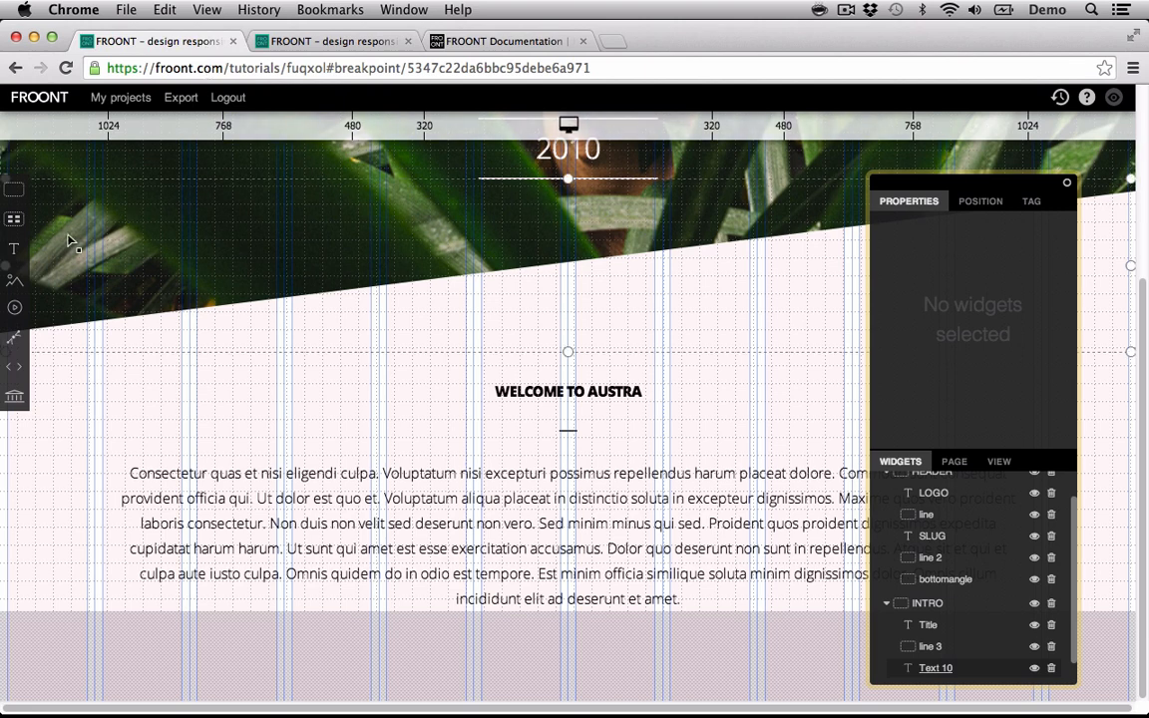
left_click(16, 248)
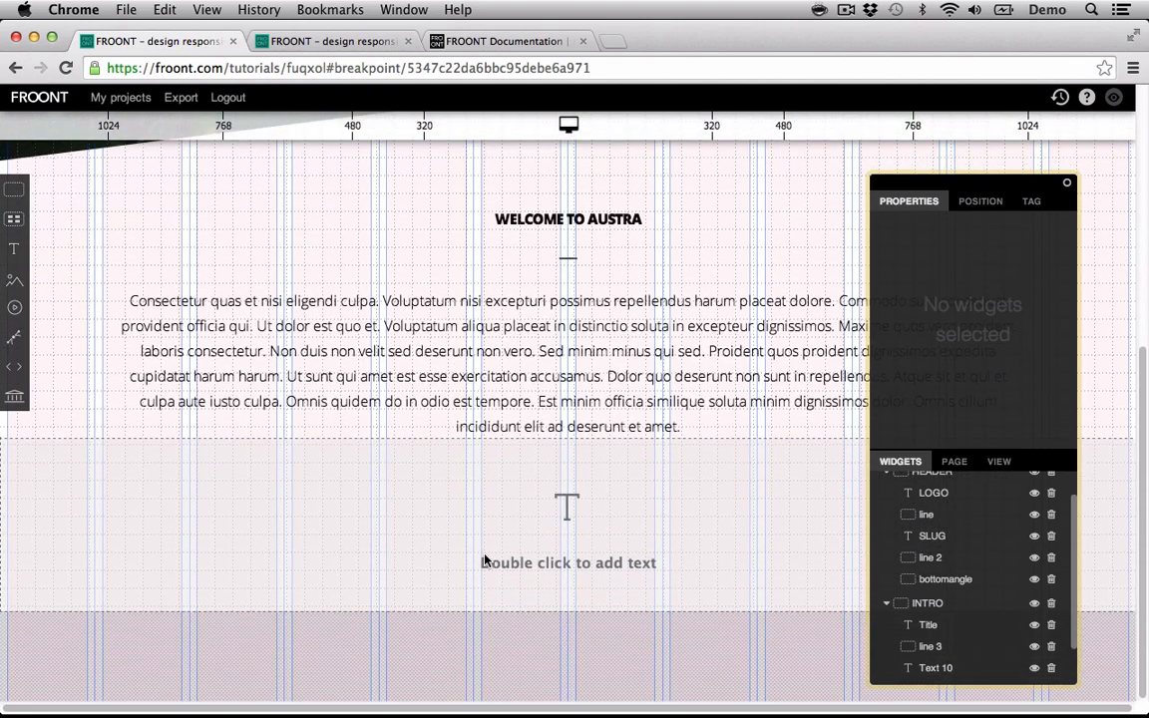
left_click(598, 509)
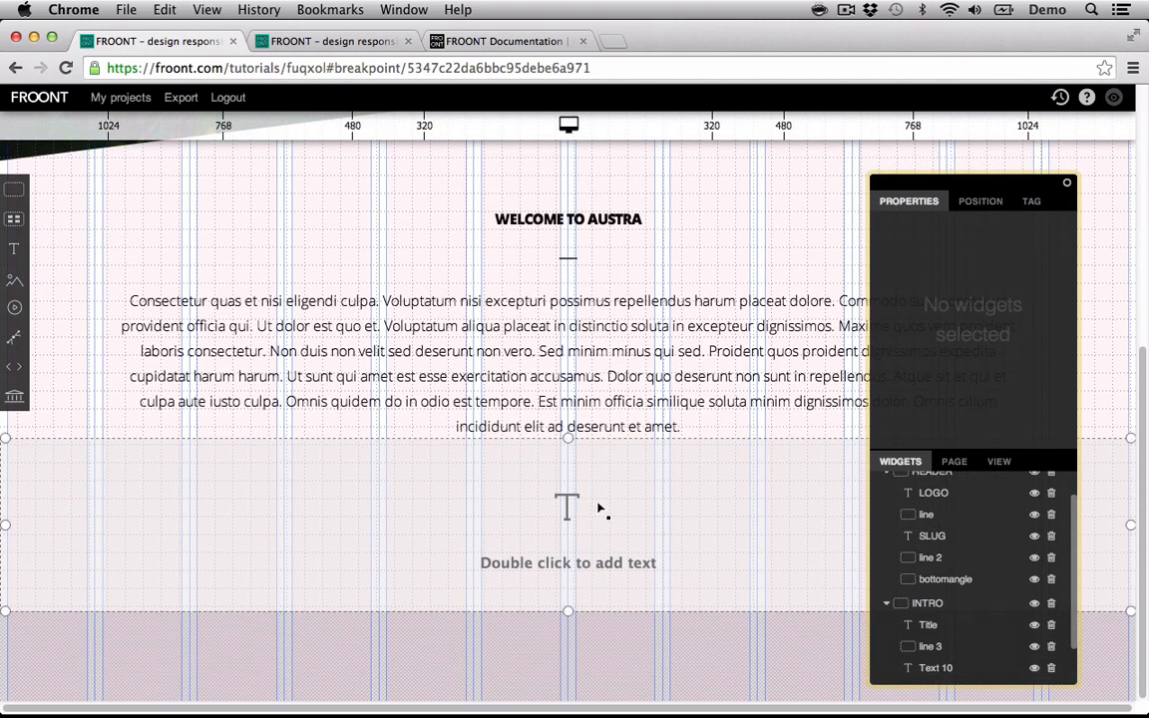
double_click(599, 509)
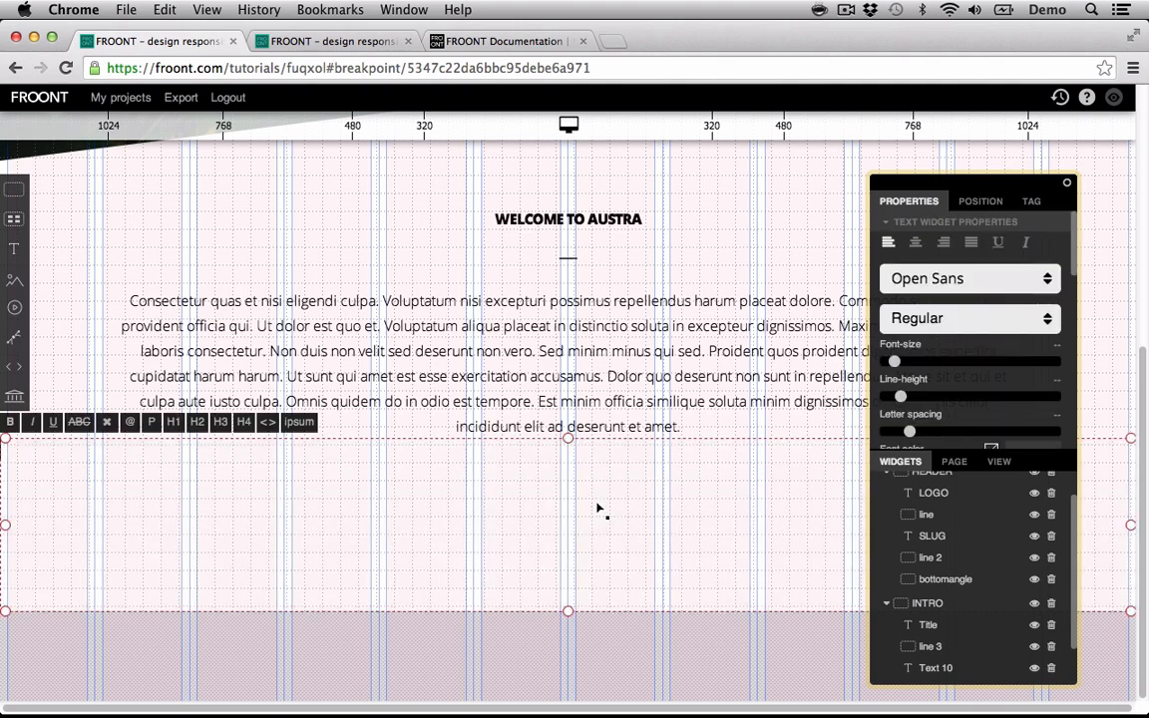
type("Take a tour")
left_click(541, 662)
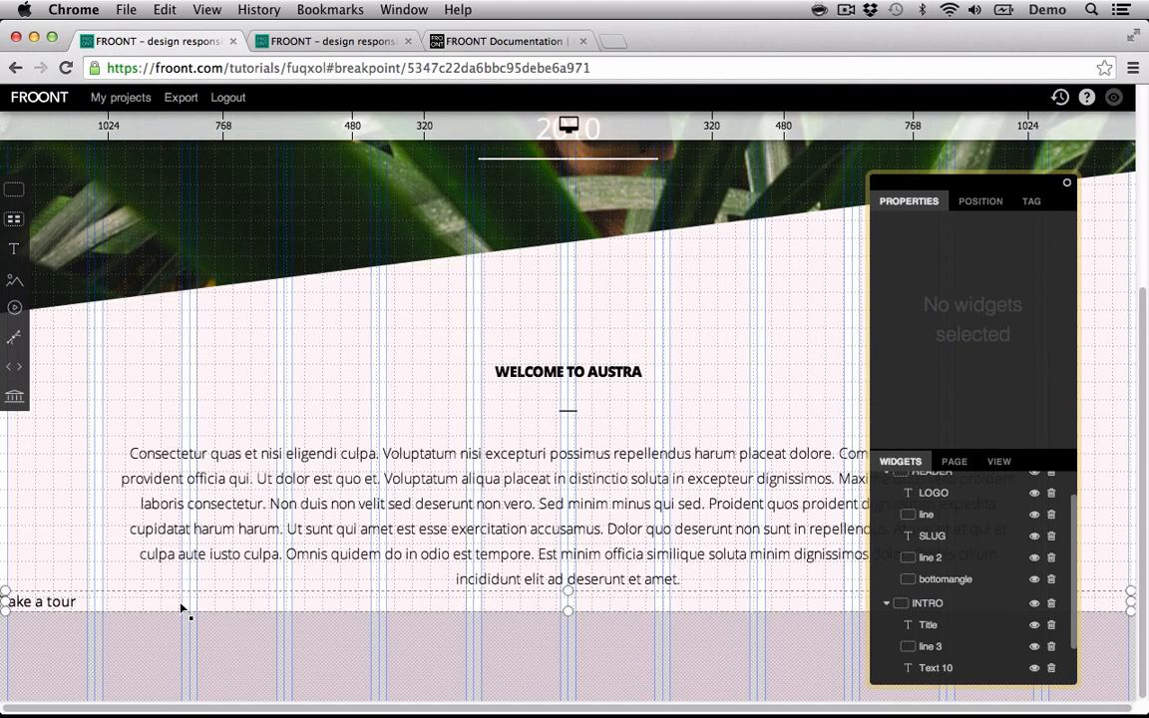
- Copy the style of the "Welcome to Austra" title onto the "Take a tour" text widget
left_click(522, 377)
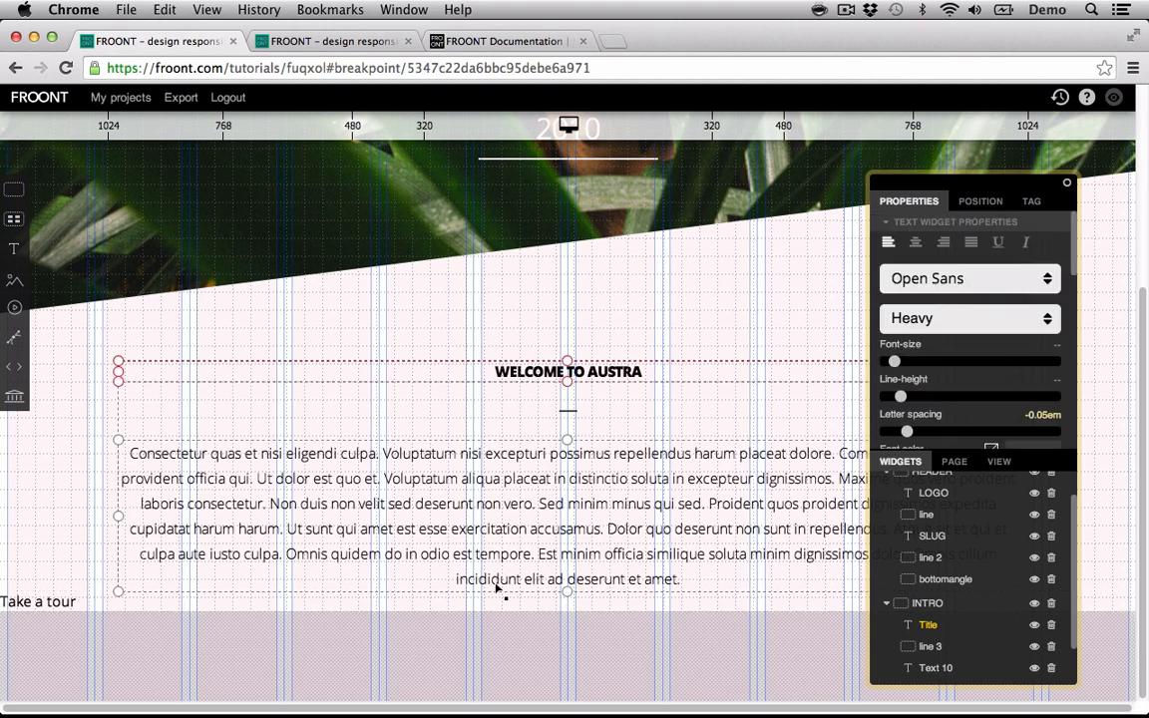
left_click(241, 605)
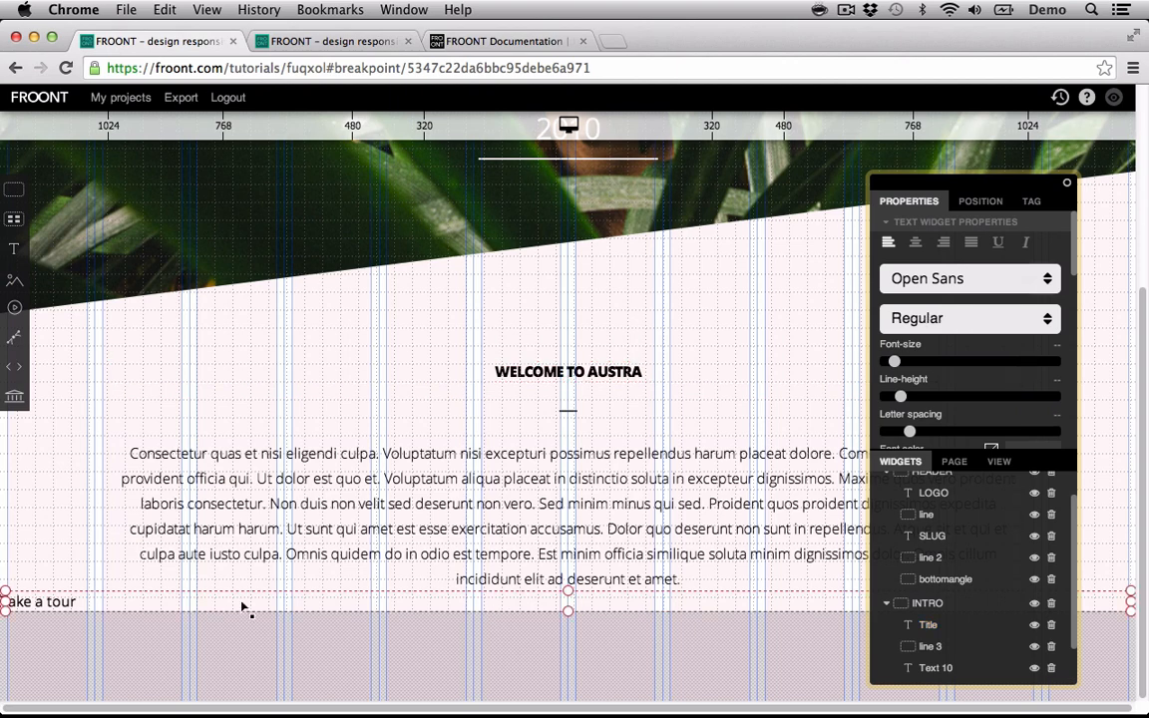
key("shift+super+v")
scroll(299, 592, "down", 4)
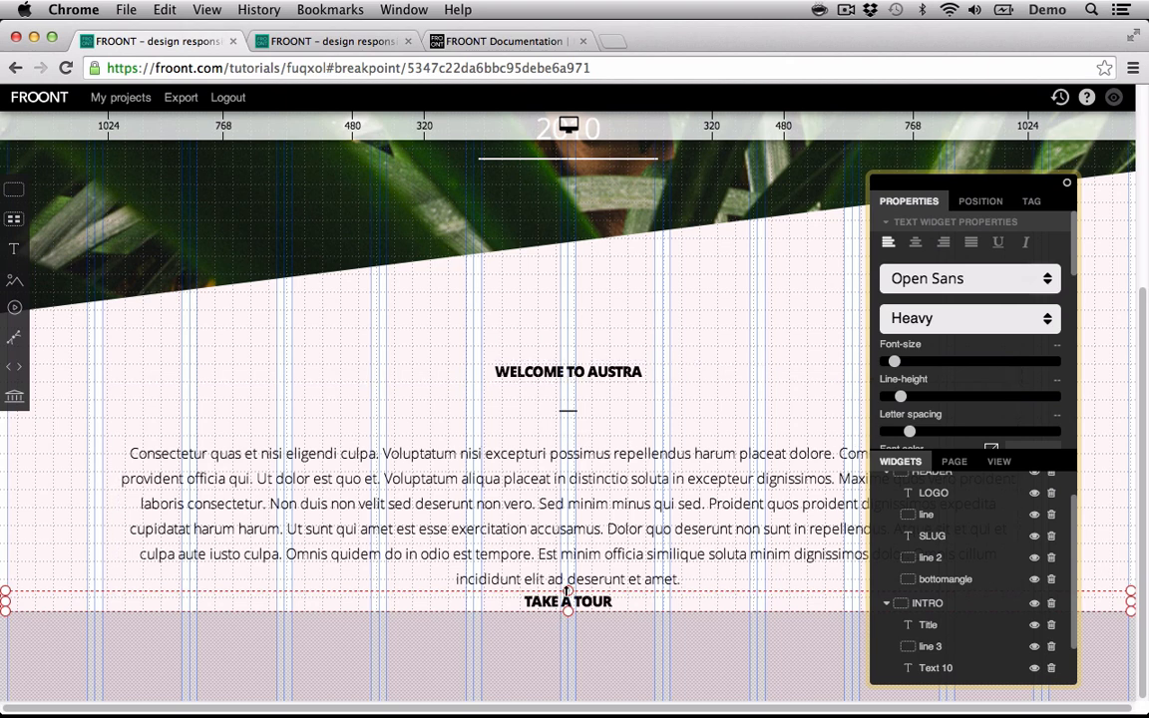
- Set the "Take a tour" widget's top margin to 2em and its width to 200px
left_click(980, 204)
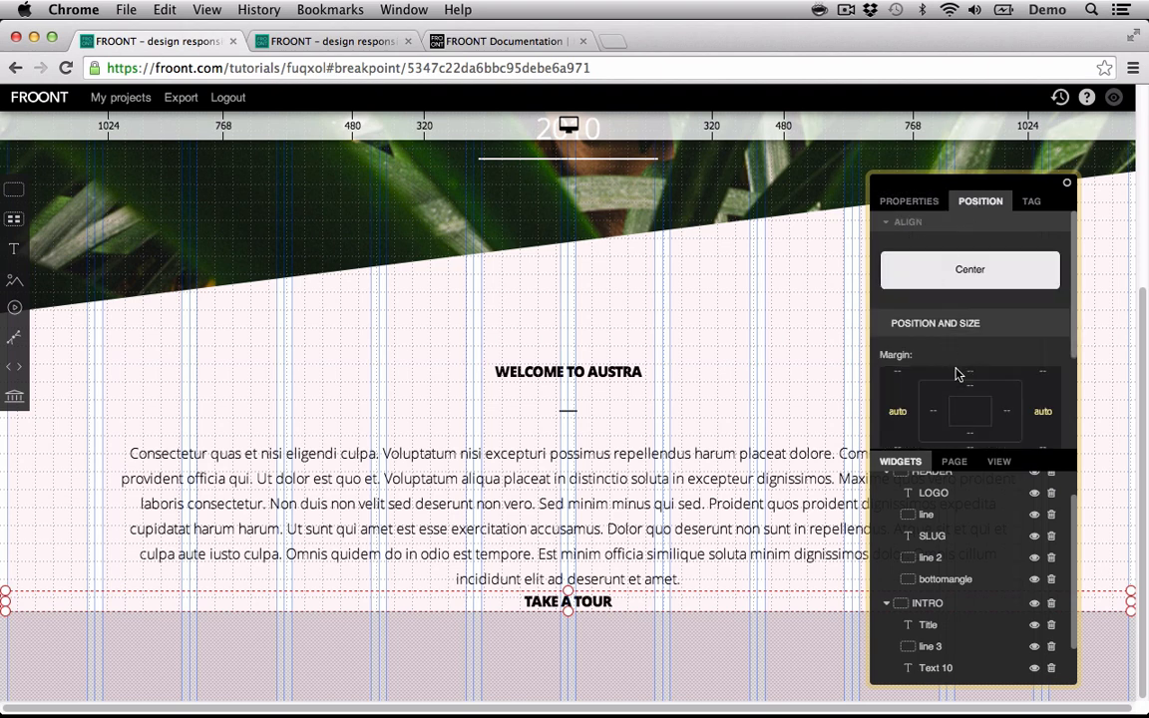
type("2e")
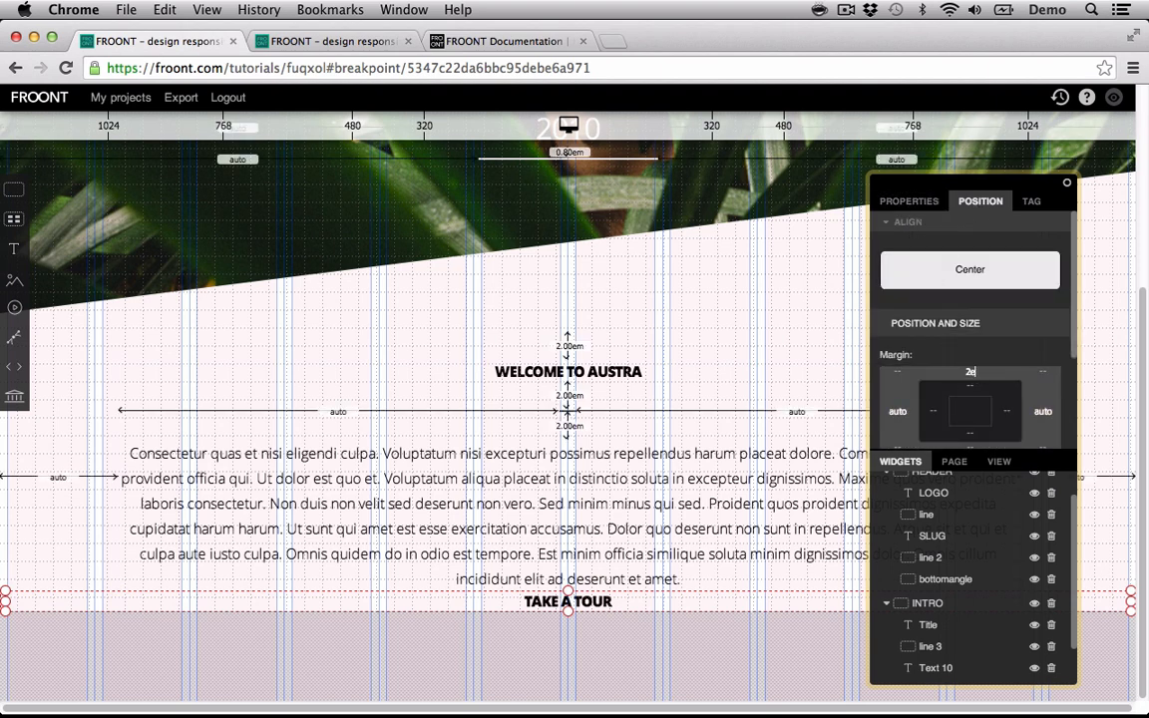
type("m")
key("Return")
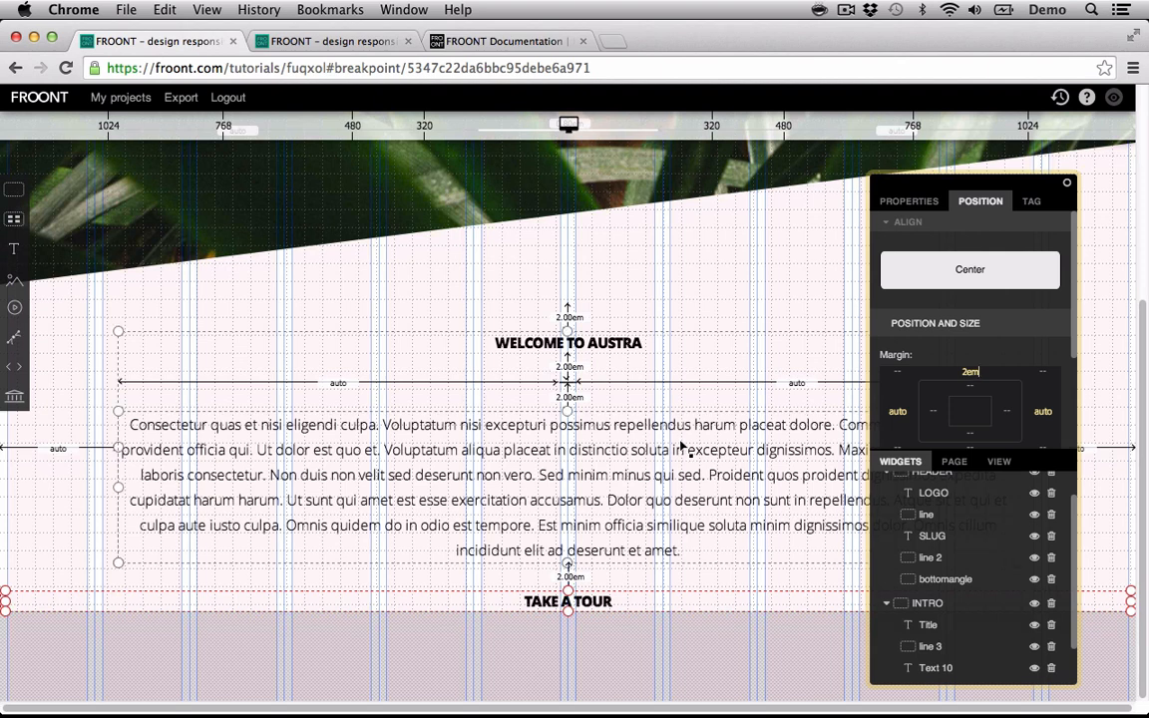
scroll(961, 289, "down", 3)
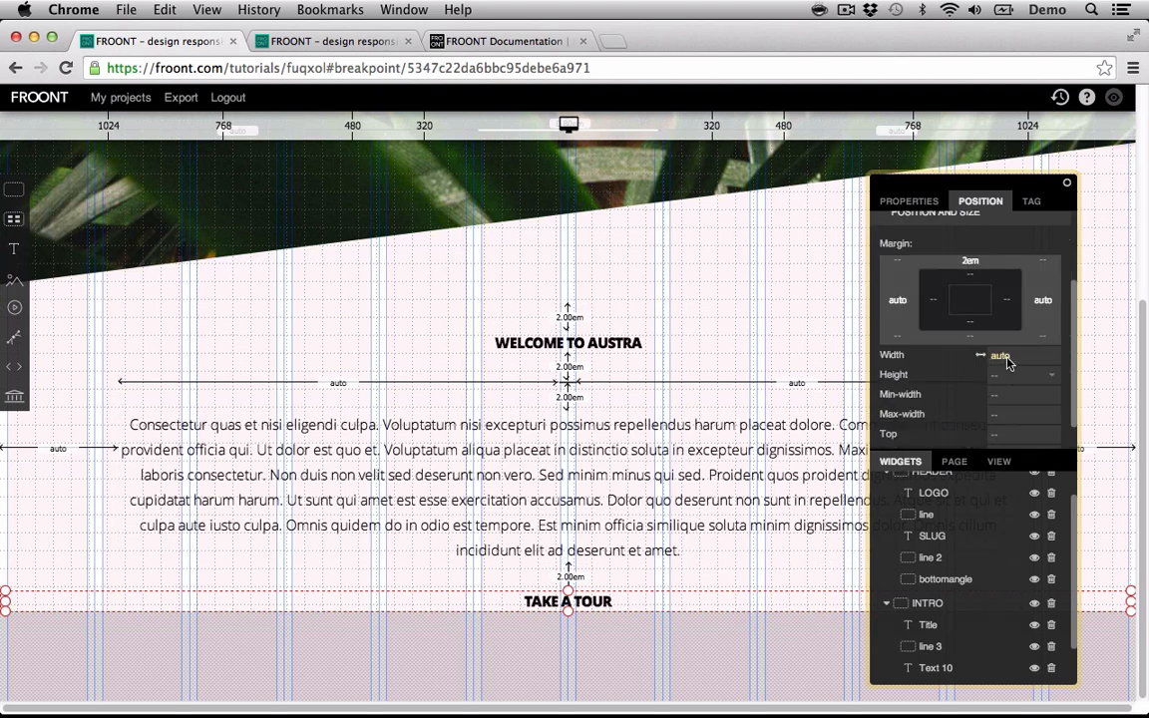
left_click(1004, 359)
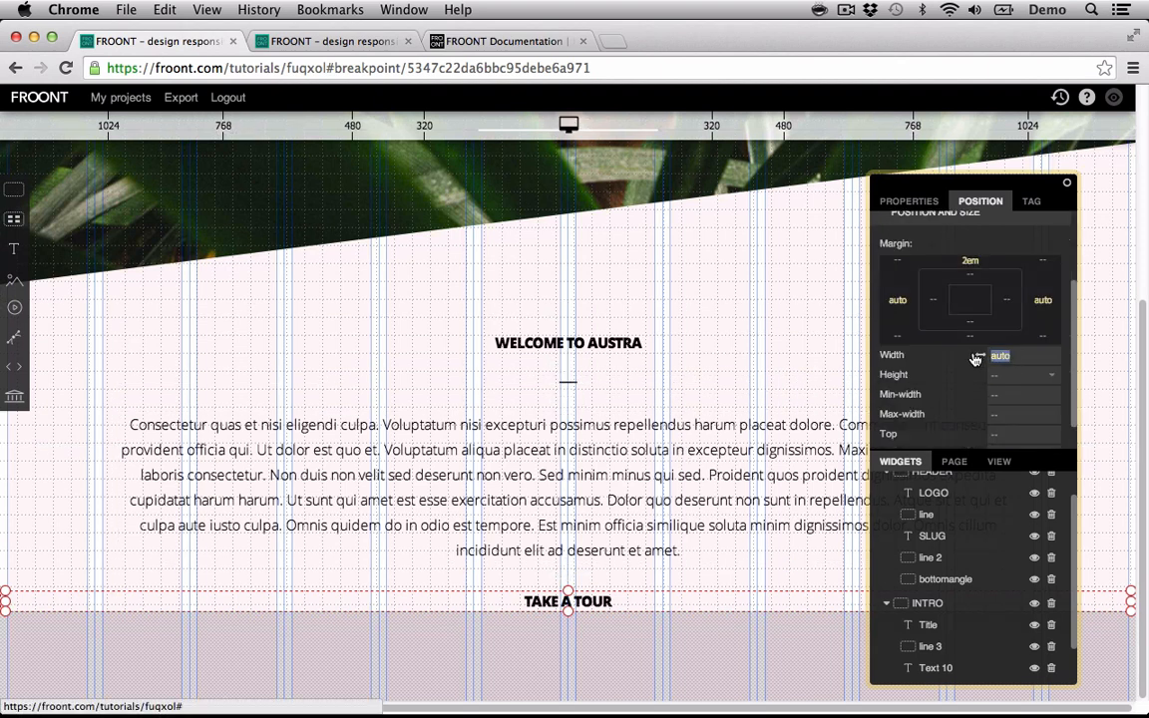
type("200")
key("Return")
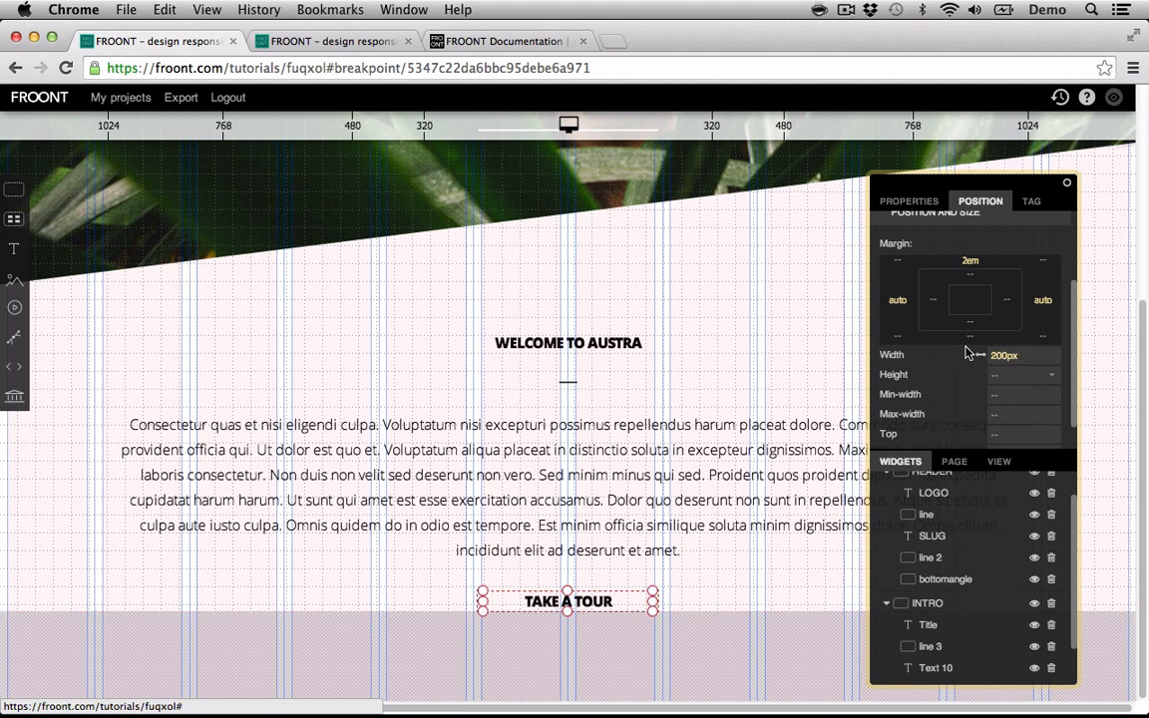
- Give the "Take a tour" text widget a solid #bdbdbd border and a line height of 2.75em
left_click(903, 200)
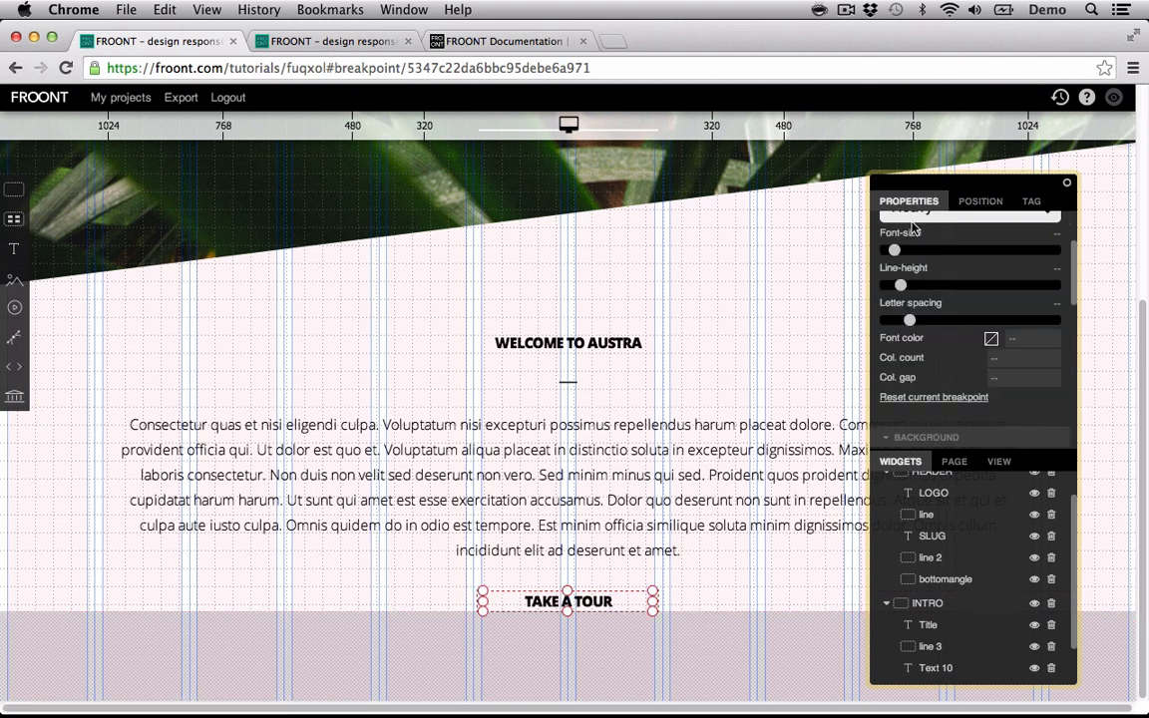
scroll(935, 325, "down", 3)
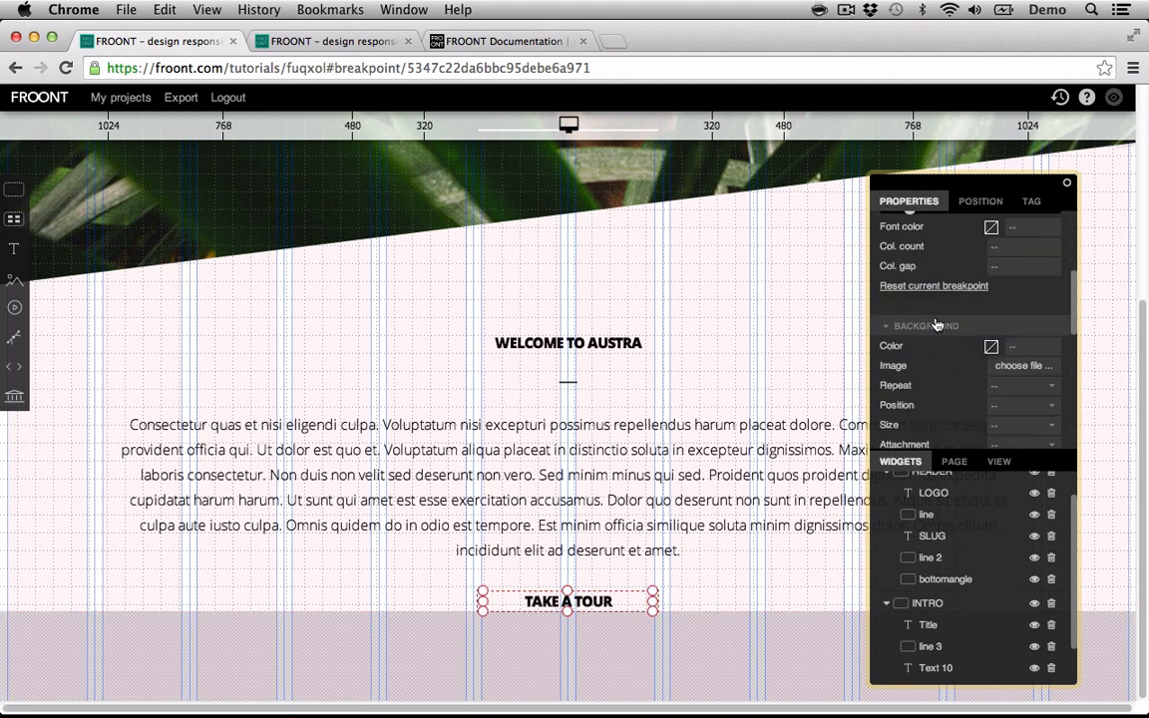
scroll(935, 326, "down", 5)
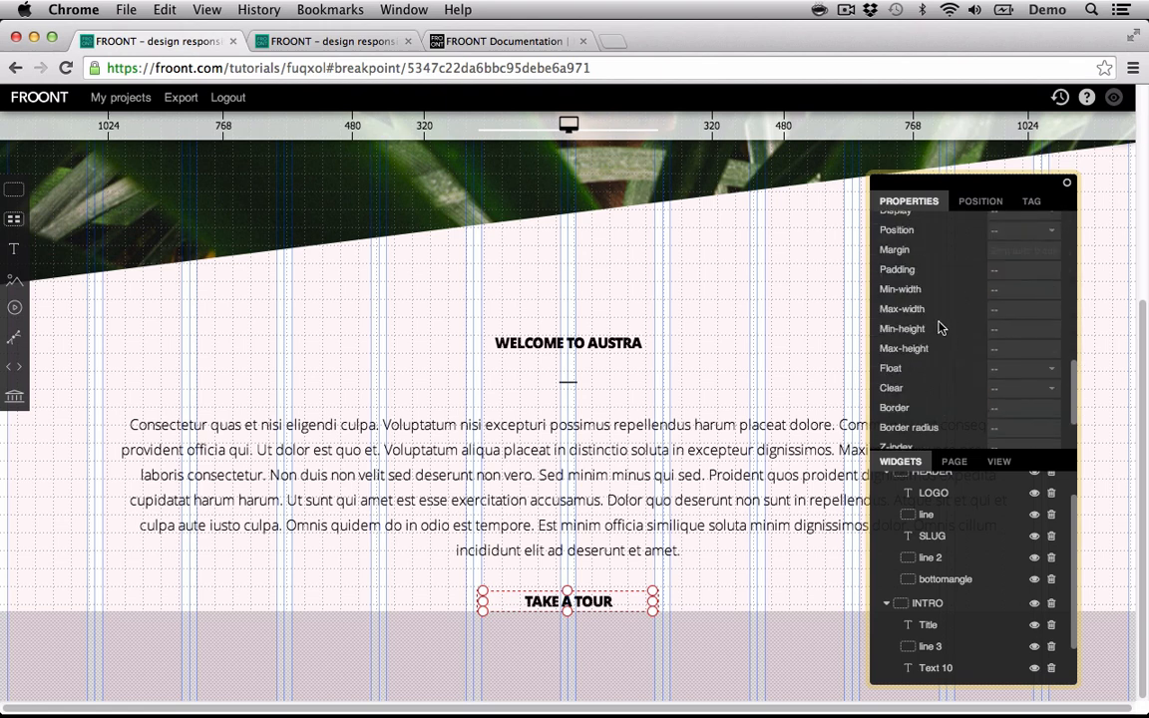
scroll(917, 384, "down", 2)
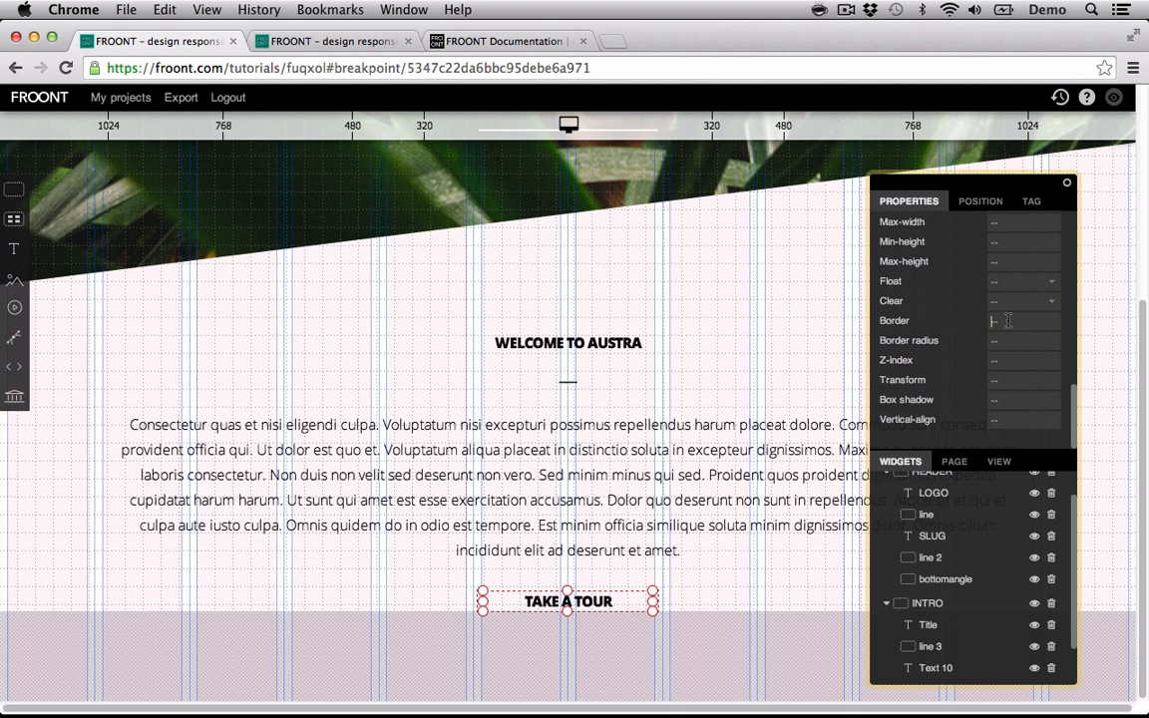
mouse_move(1008, 321)
type("dbdbd")
key("Return")
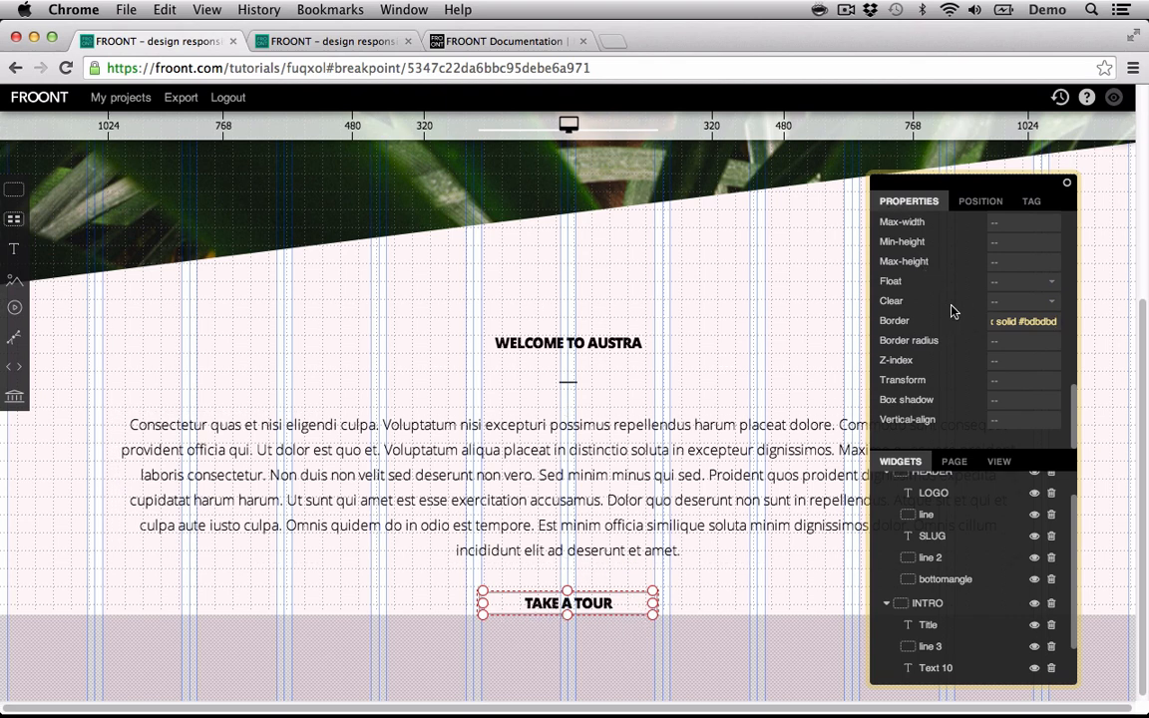
scroll(957, 339, "up", 8)
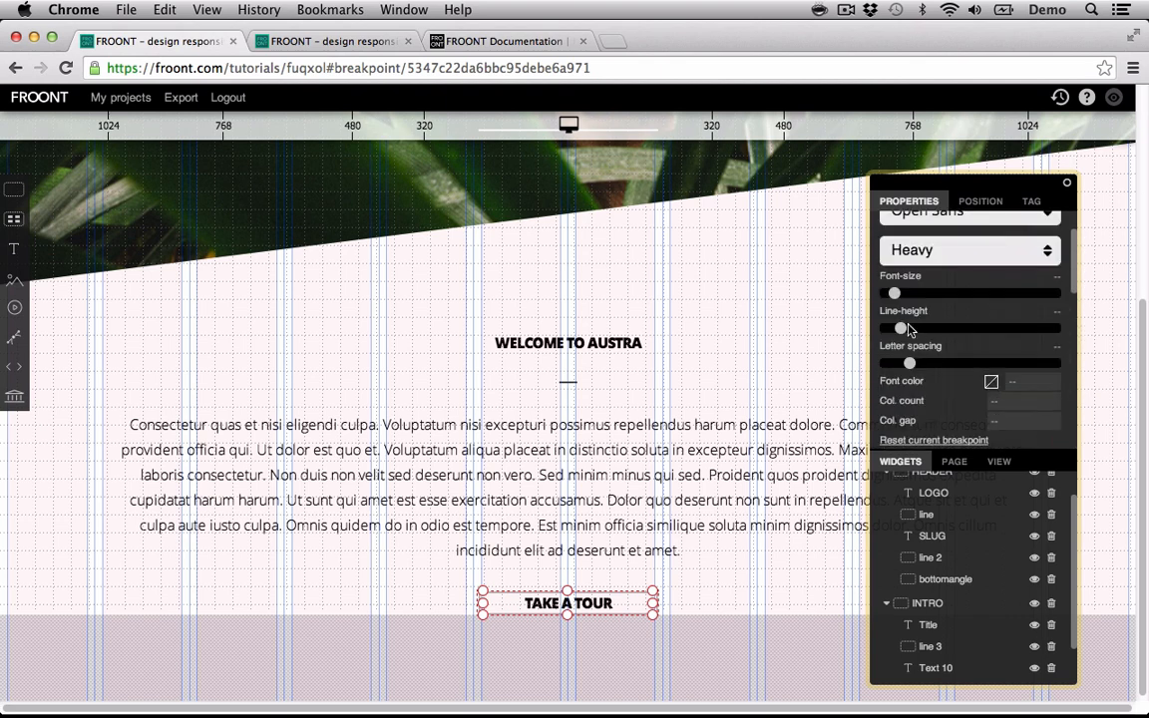
left_click_drag(903, 329, 932, 330)
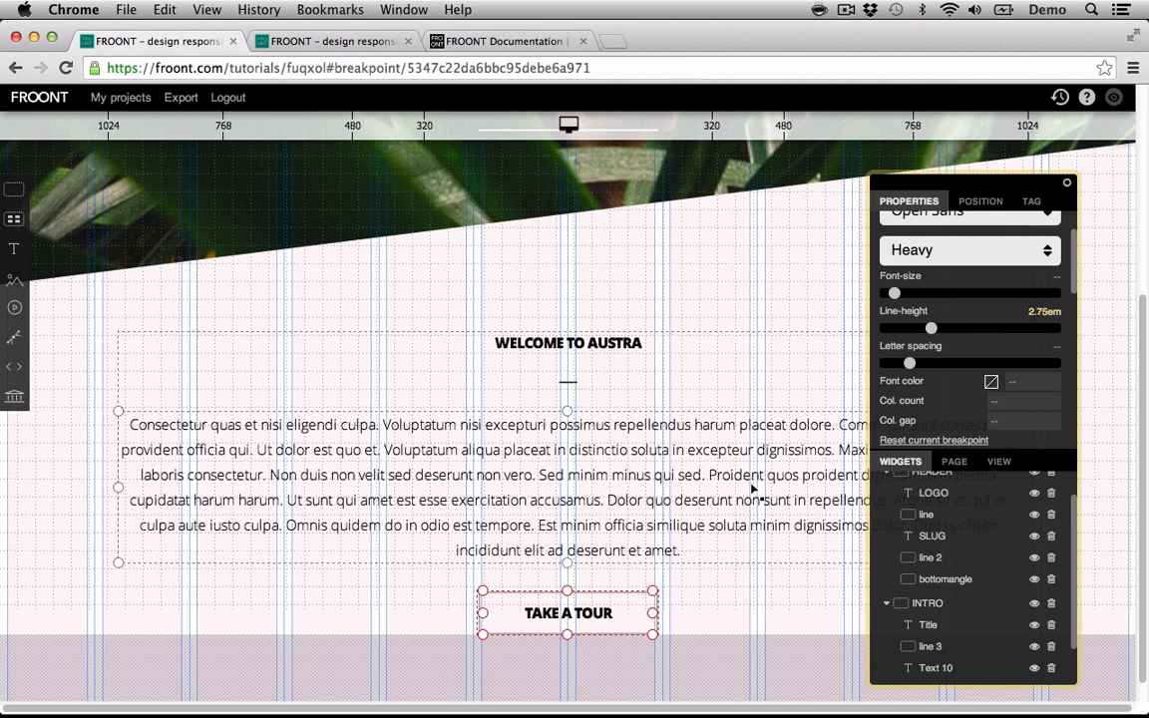
- Rename the "Take a tour" widget as btn, move it into the INTRO container and deselect it
scroll(935, 616, "down", 1)
double_click(933, 650)
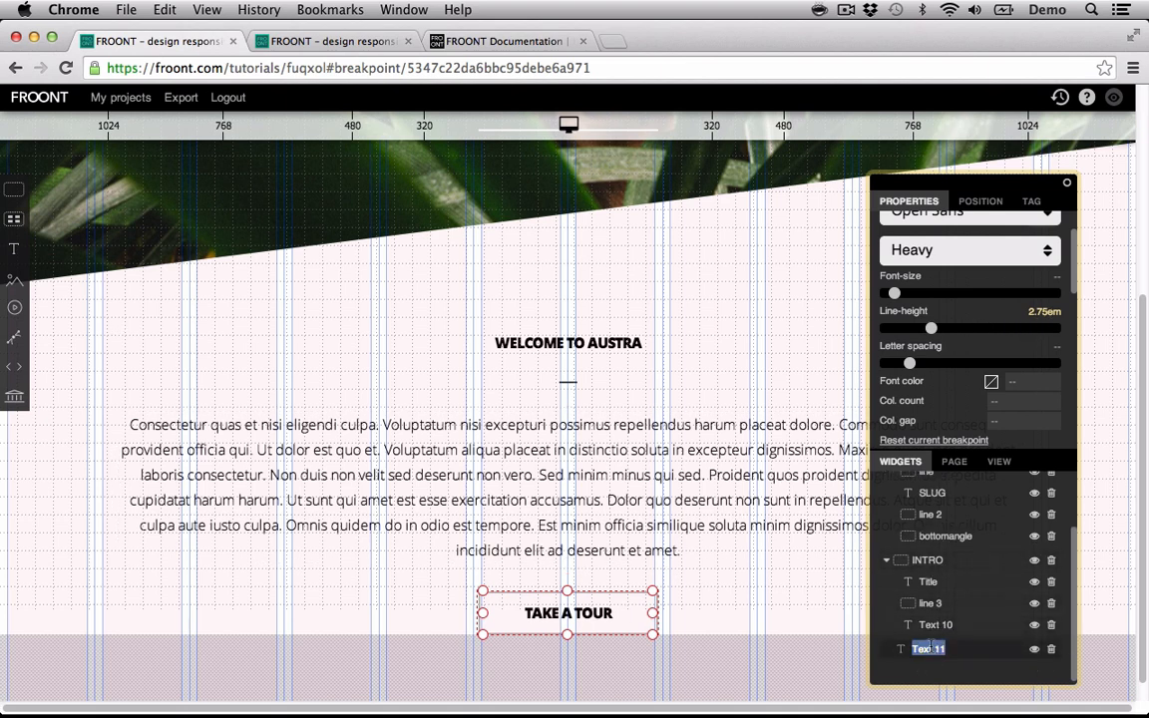
type("btn")
key("Return")
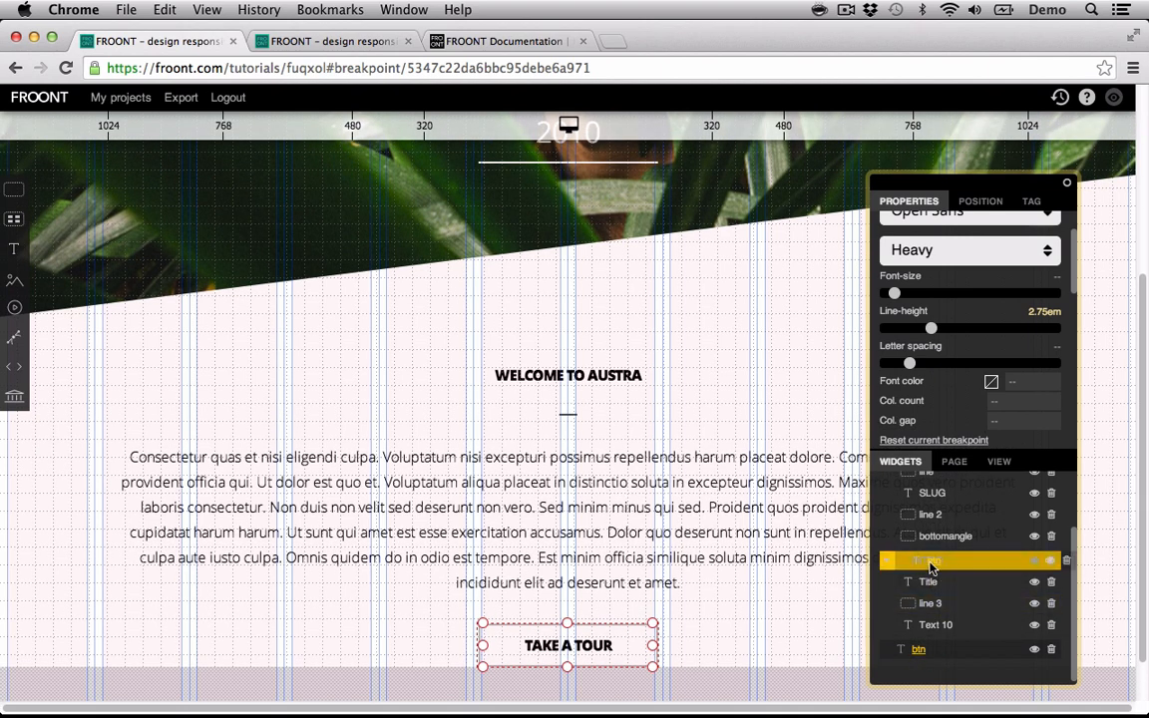
left_click_drag(930, 566, 927, 566)
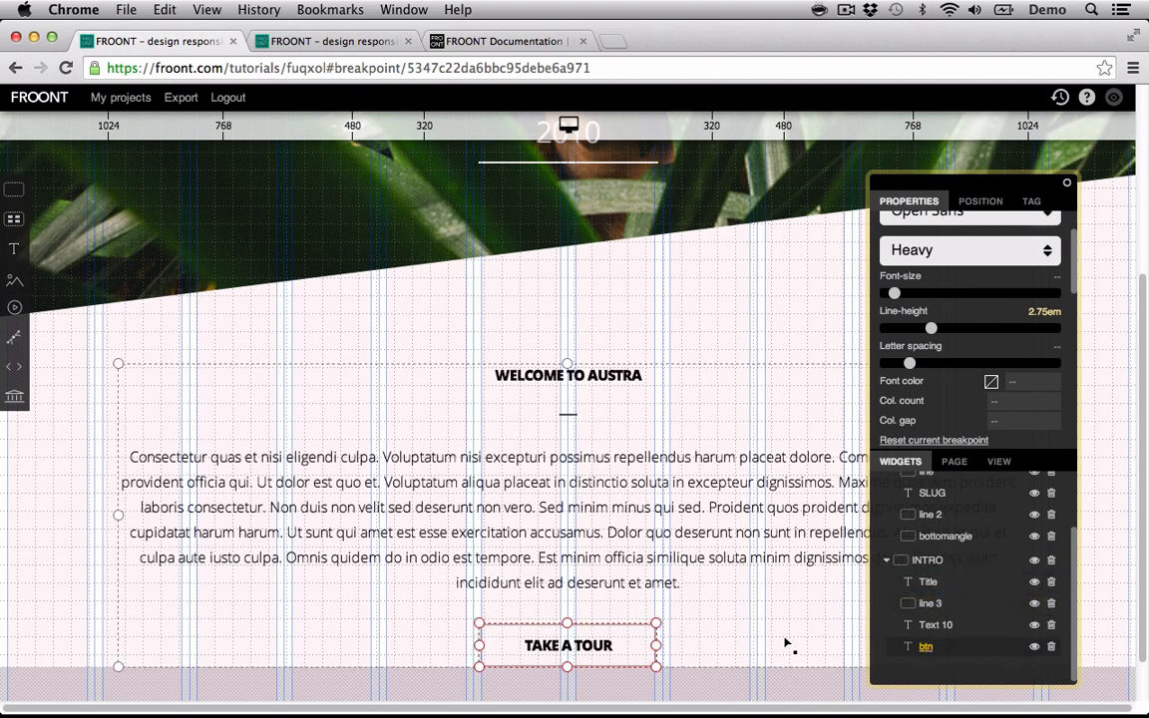
left_click(726, 672)
scroll(726, 672, "down", 1)
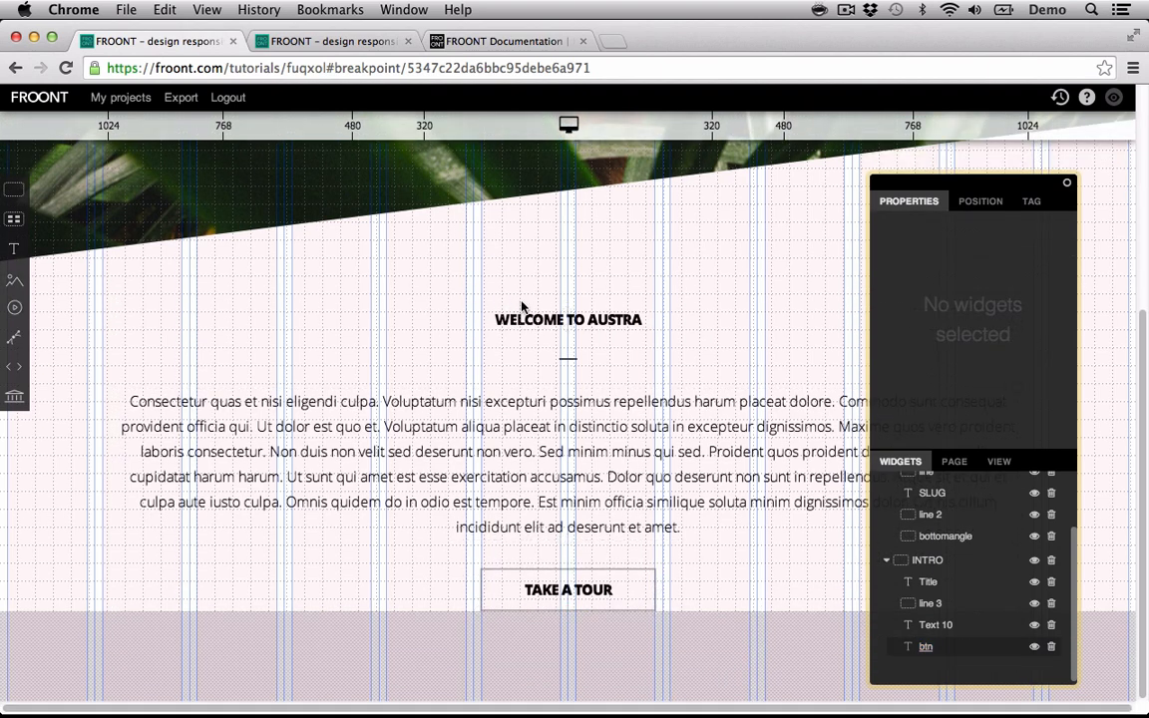
- Review the gallery section on the reference site, then add a new container below the INTRO section
left_click(341, 43)
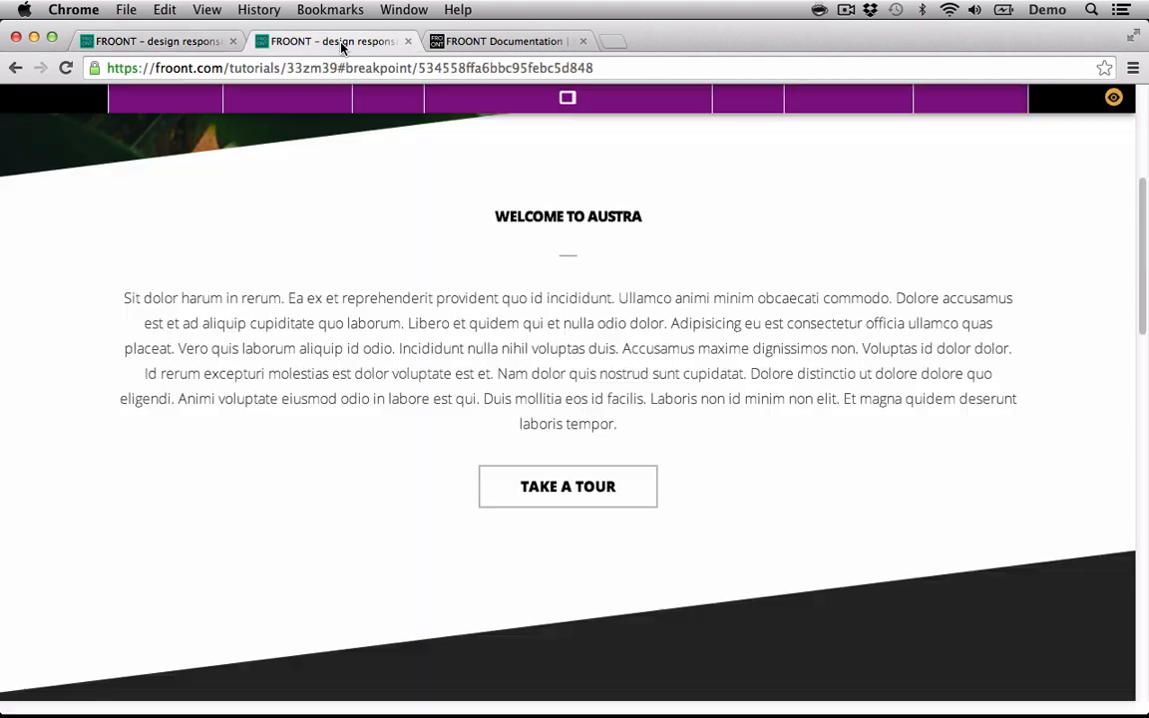
scroll(505, 295, "down", 5)
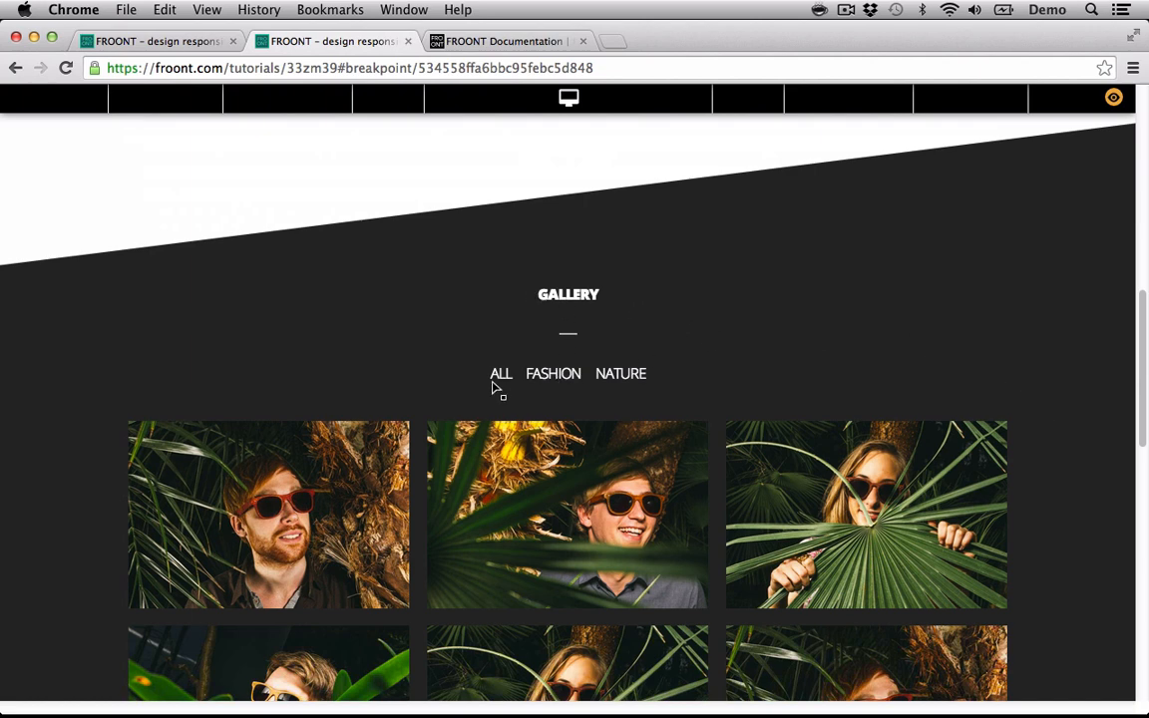
scroll(494, 389, "down", 2)
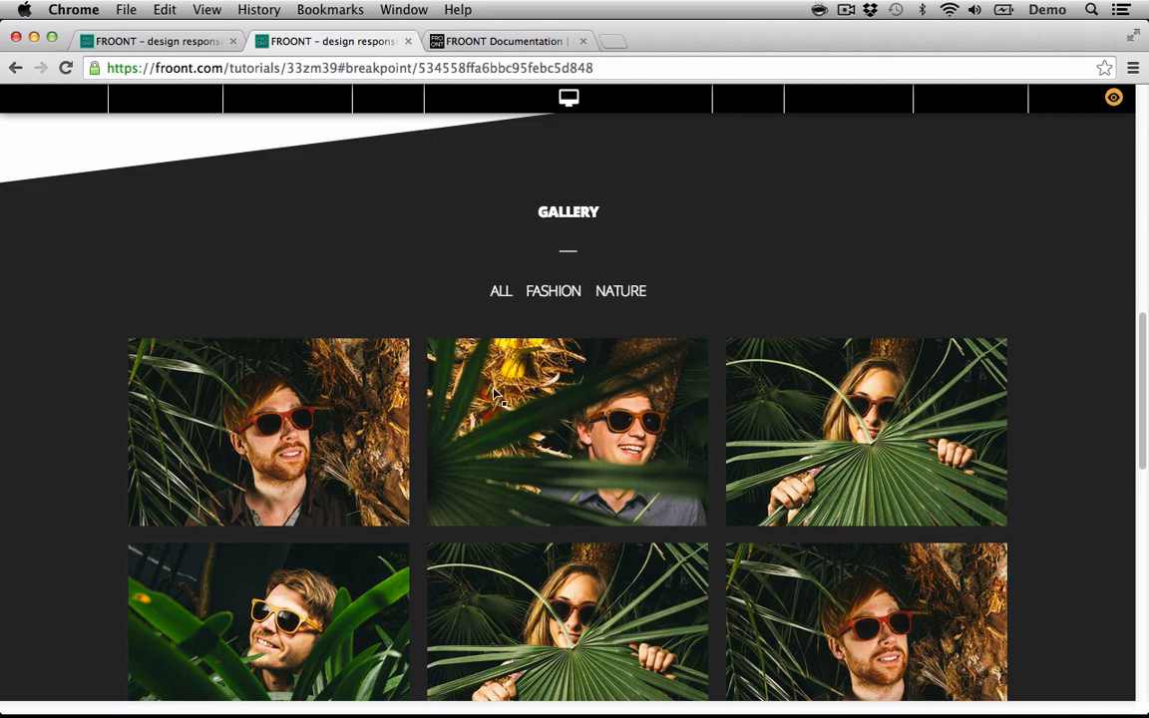
left_click(170, 44)
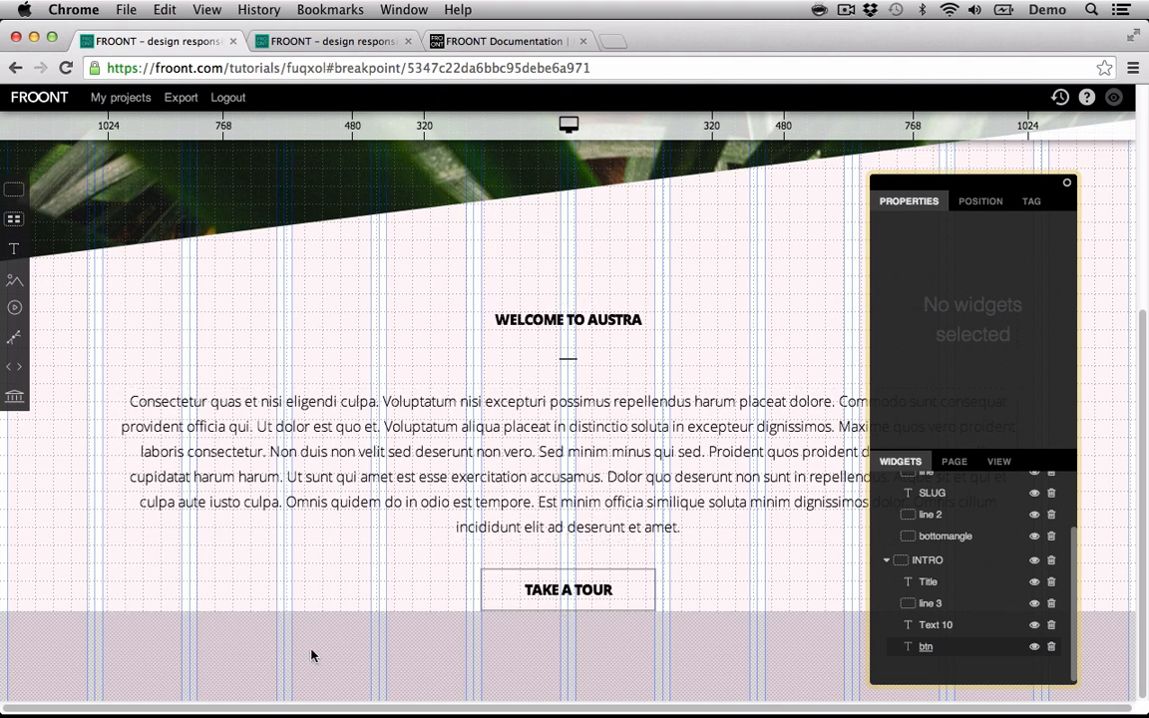
left_click(14, 190)
left_click(426, 496)
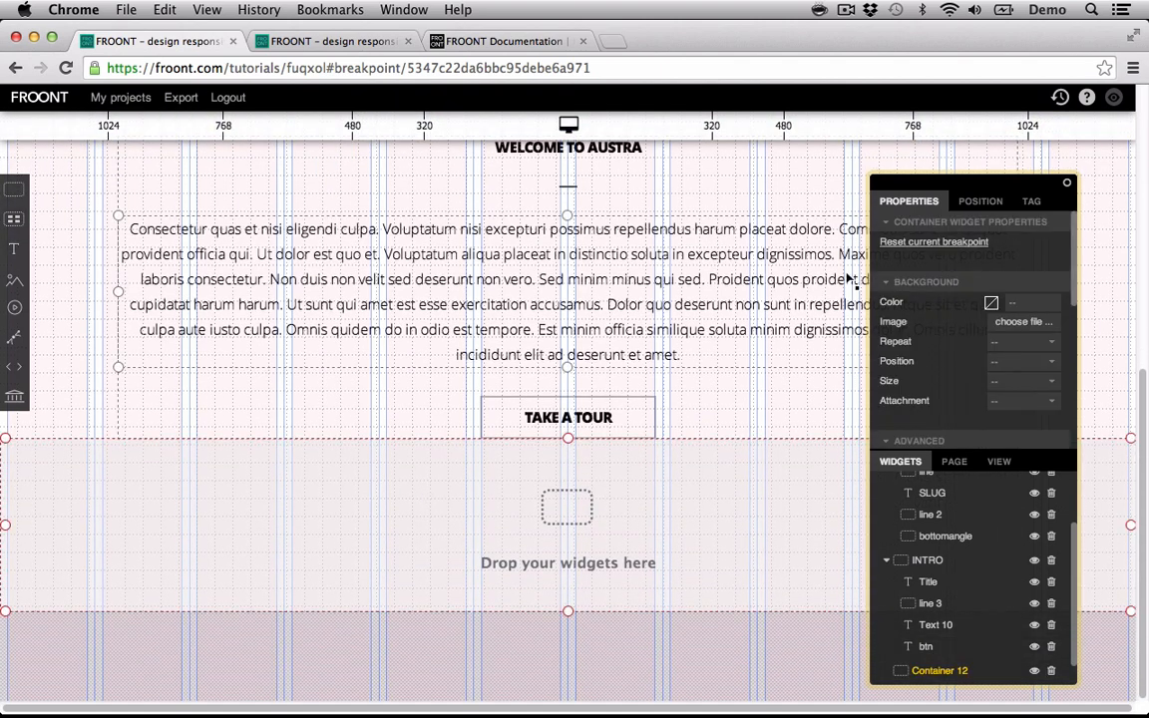
- Set the new container's top margin to 2em and its background color to #282828
left_click(980, 201)
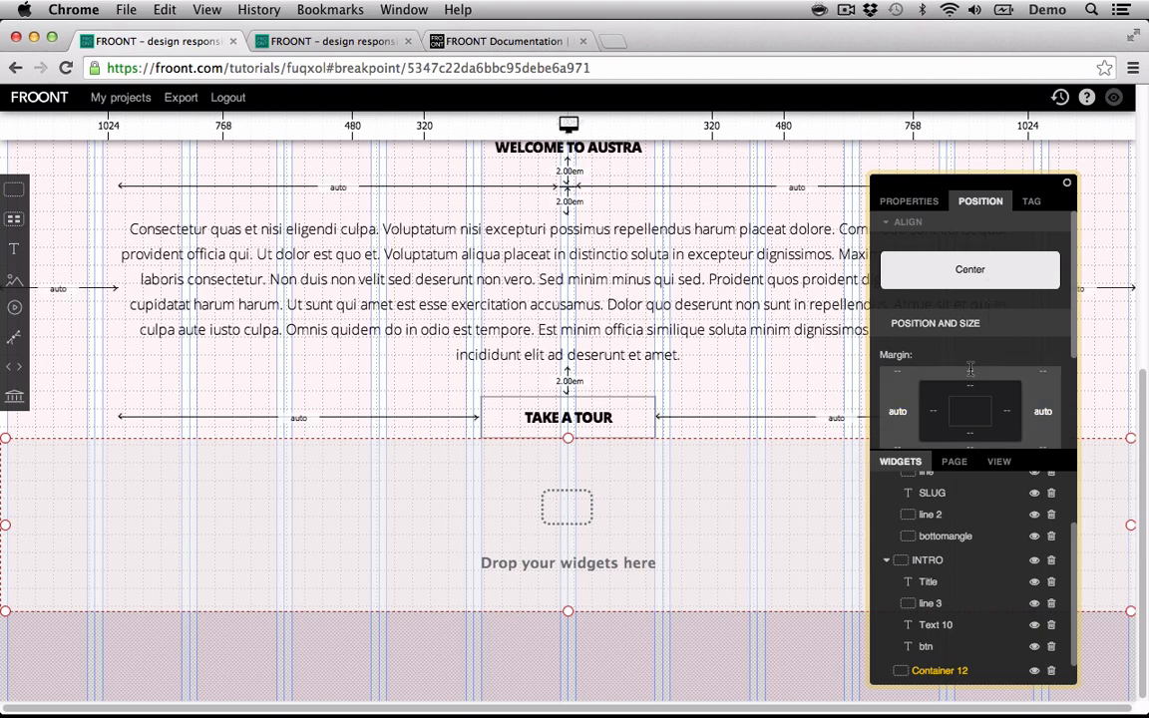
key("Return")
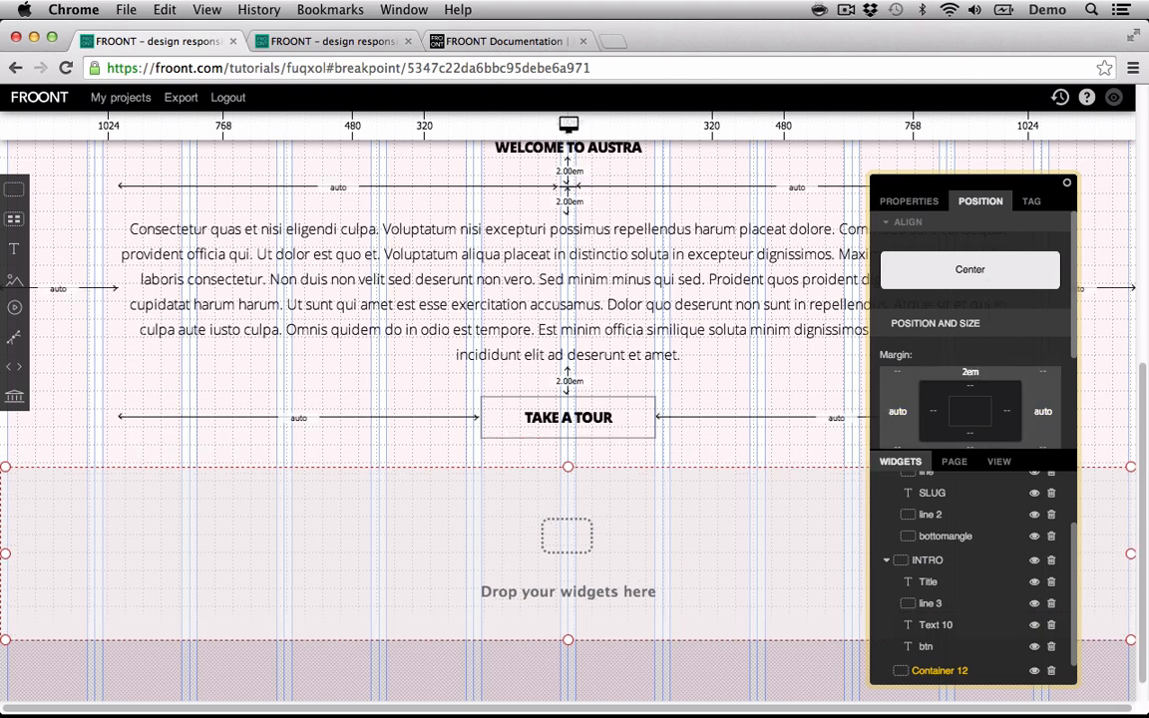
scroll(740, 481, "down", 1)
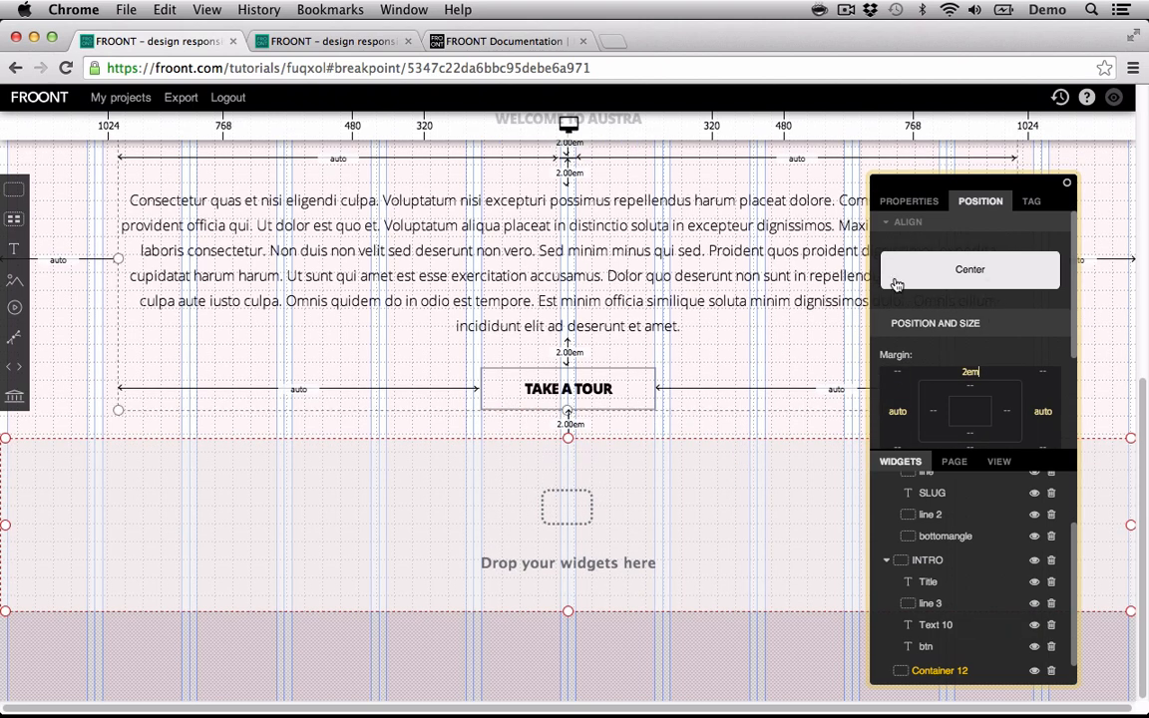
left_click(909, 205)
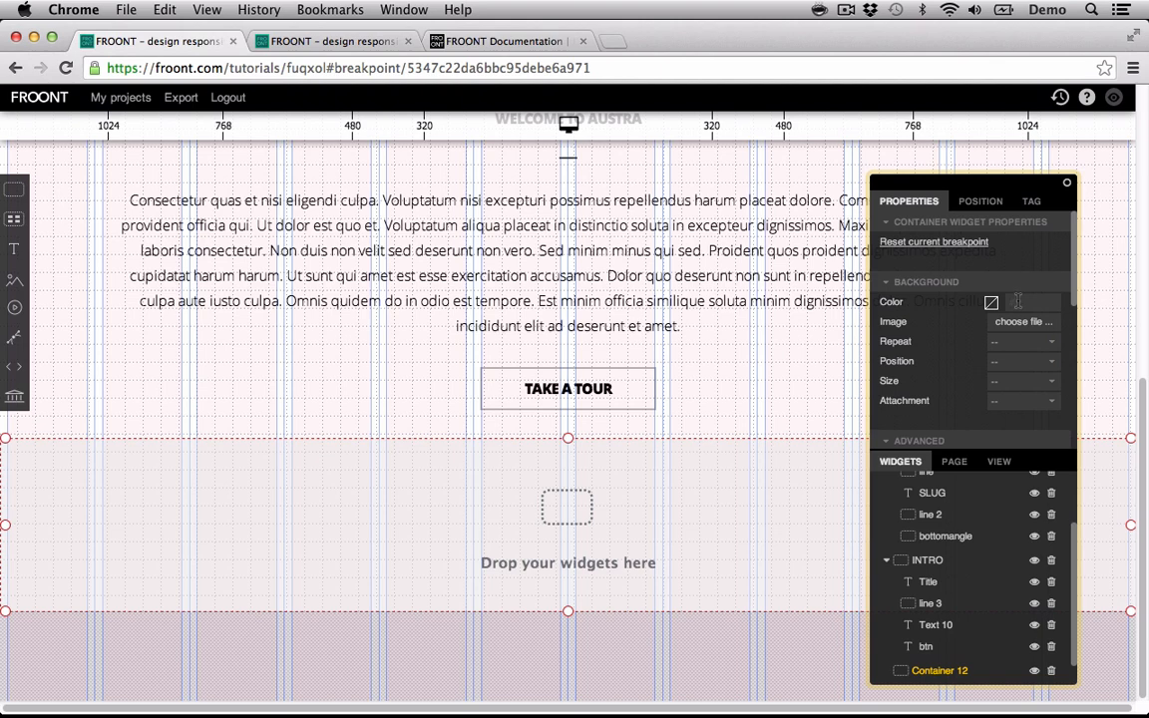
key("Return")
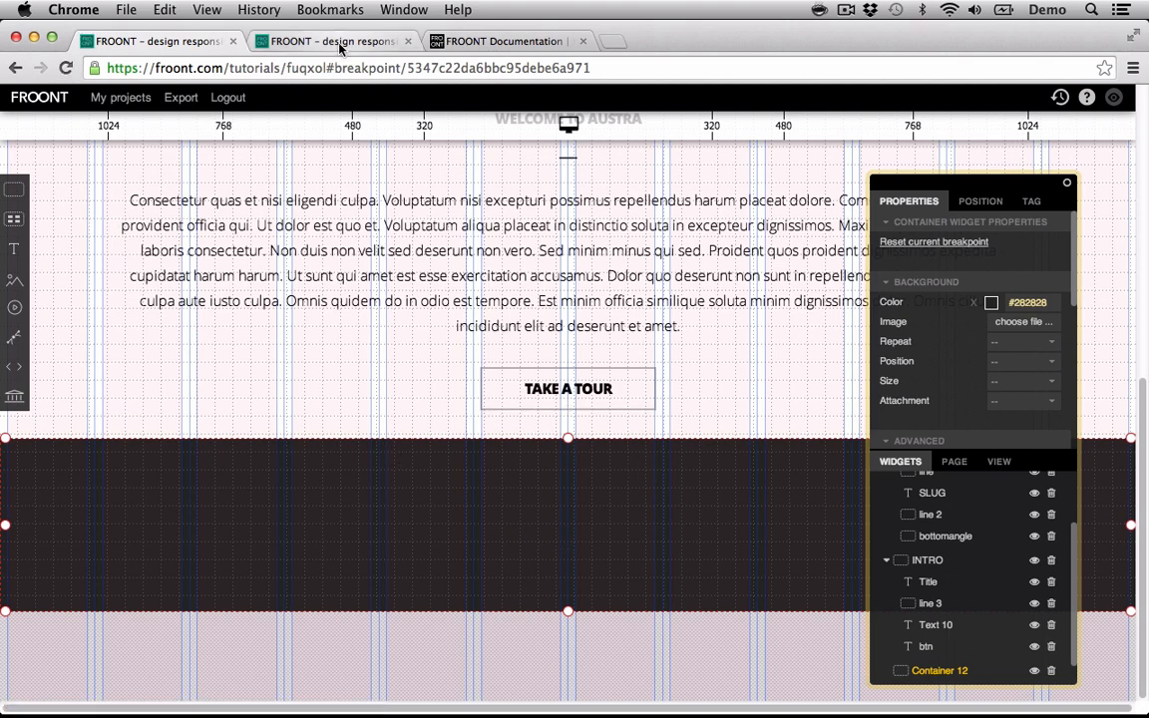
- Check the gallery's slanted upper edge on the reference site, then add another container below the dark container
left_click(304, 40)
scroll(434, 310, "up", 2)
scroll(434, 313, "up", 1)
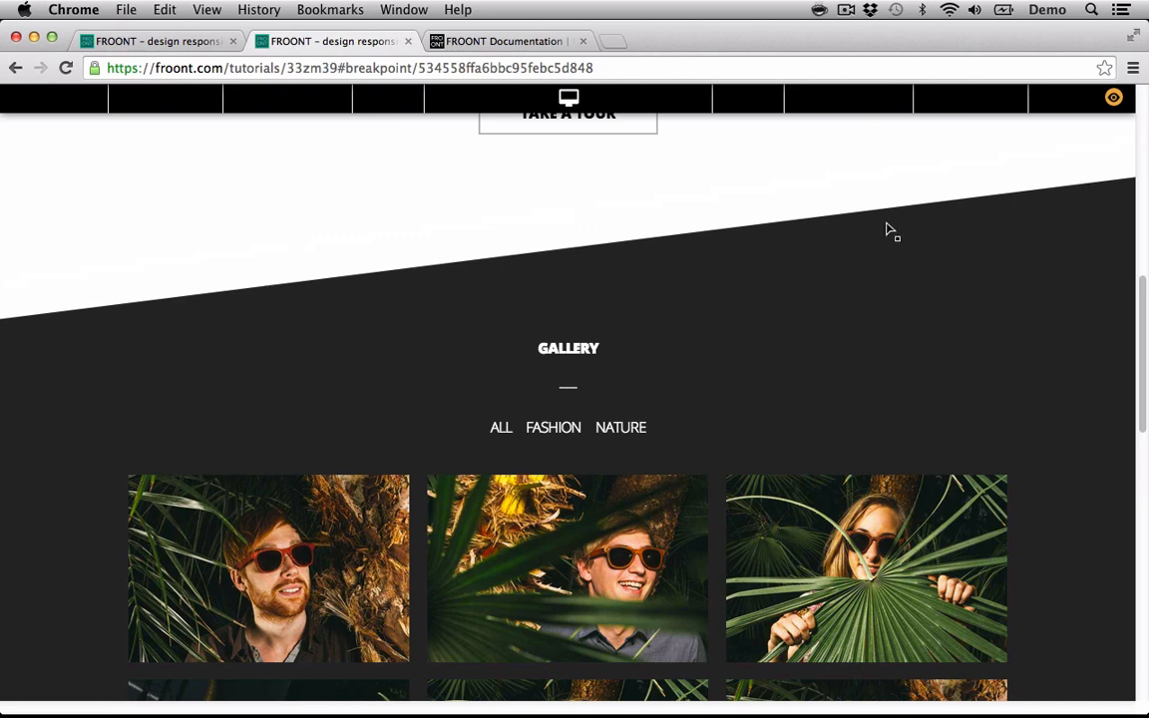
left_click(184, 39)
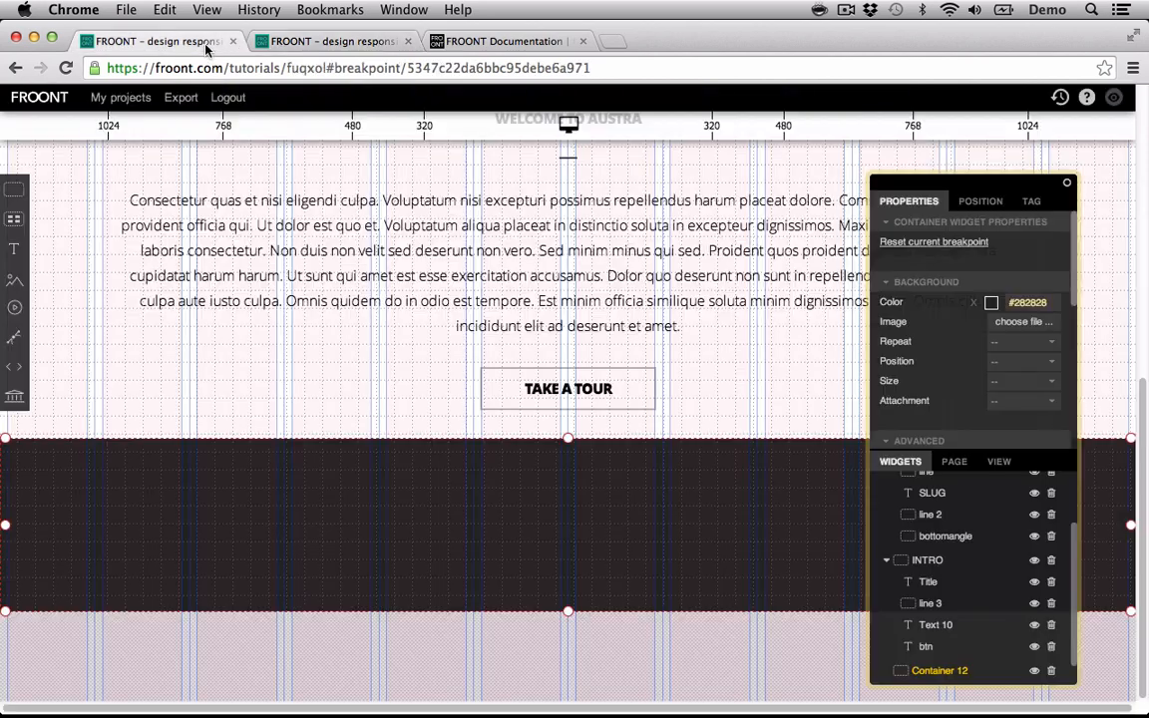
left_click(124, 653)
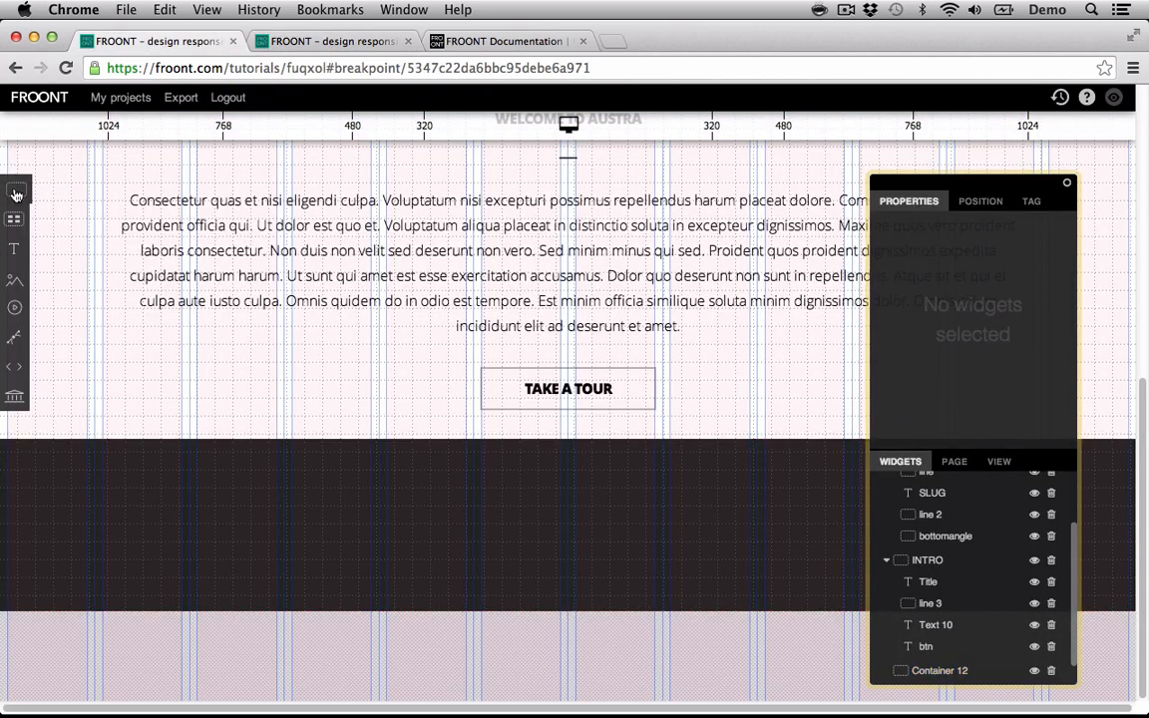
left_click_drag(15, 194, 596, 548)
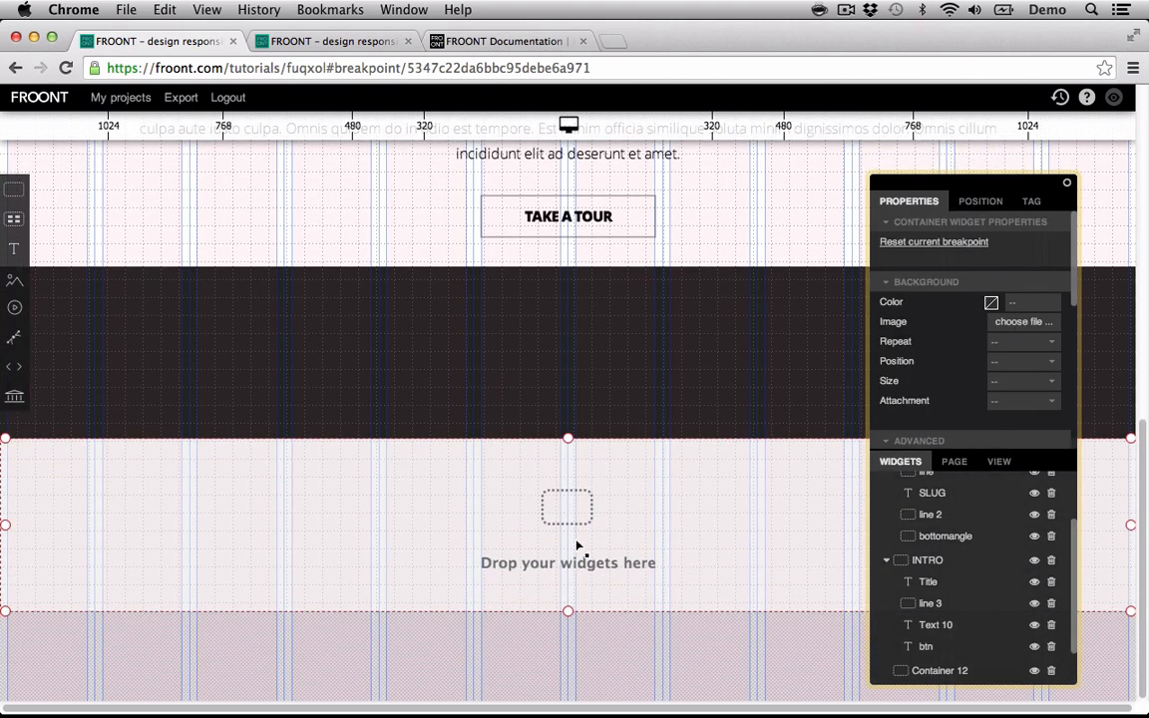
- Apply top.png from the Finder assets folder as the background image of the lowest container
mouse_move(411, 689)
left_click(359, 677)
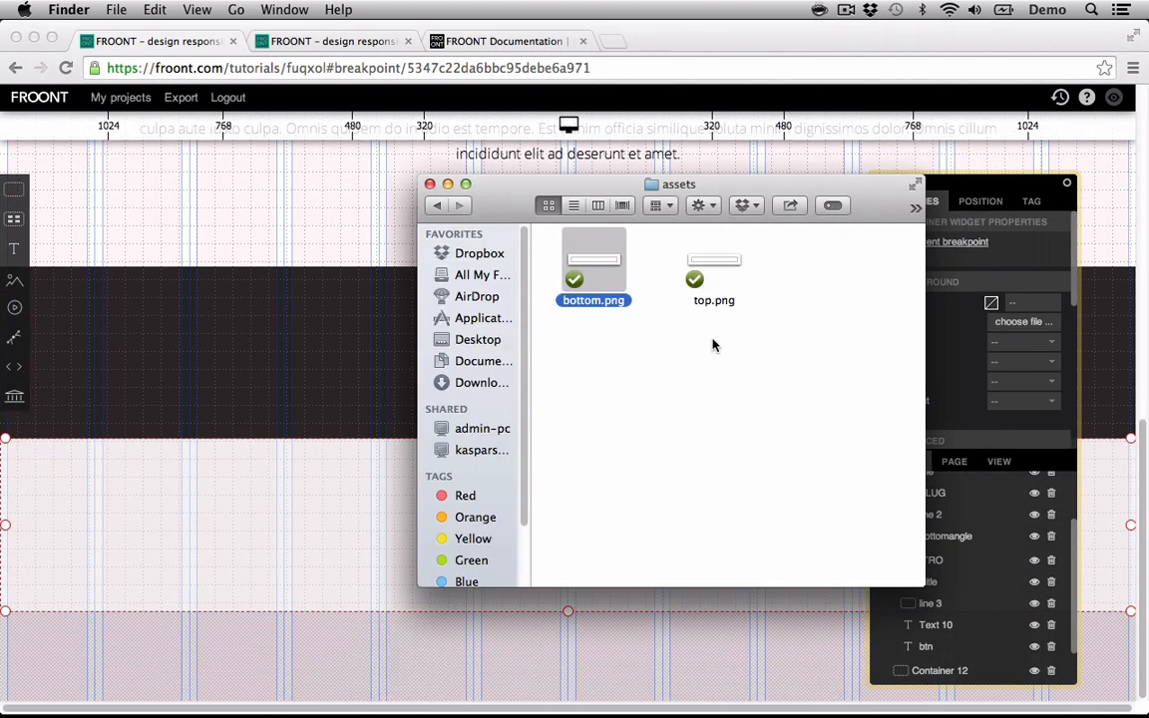
left_click_drag(728, 260, 328, 508)
left_click(335, 686)
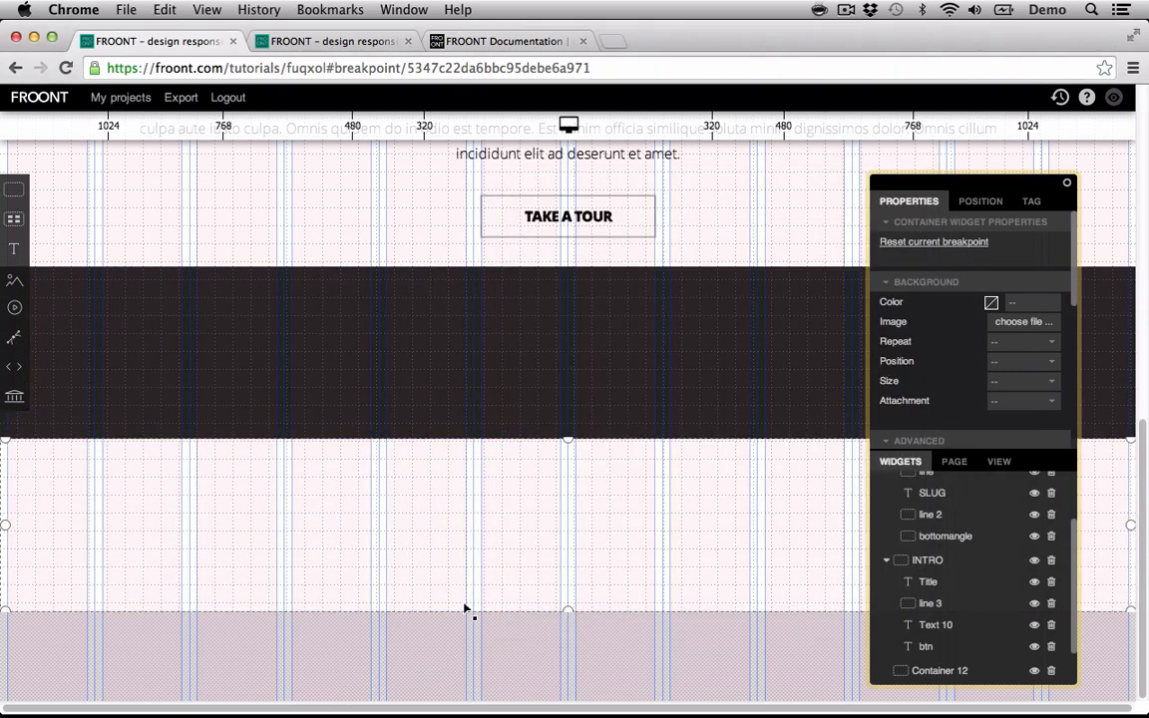
- Rename the container holding the top.png background as topangle and nest it inside the dark container
scroll(928, 584, "down", 2)
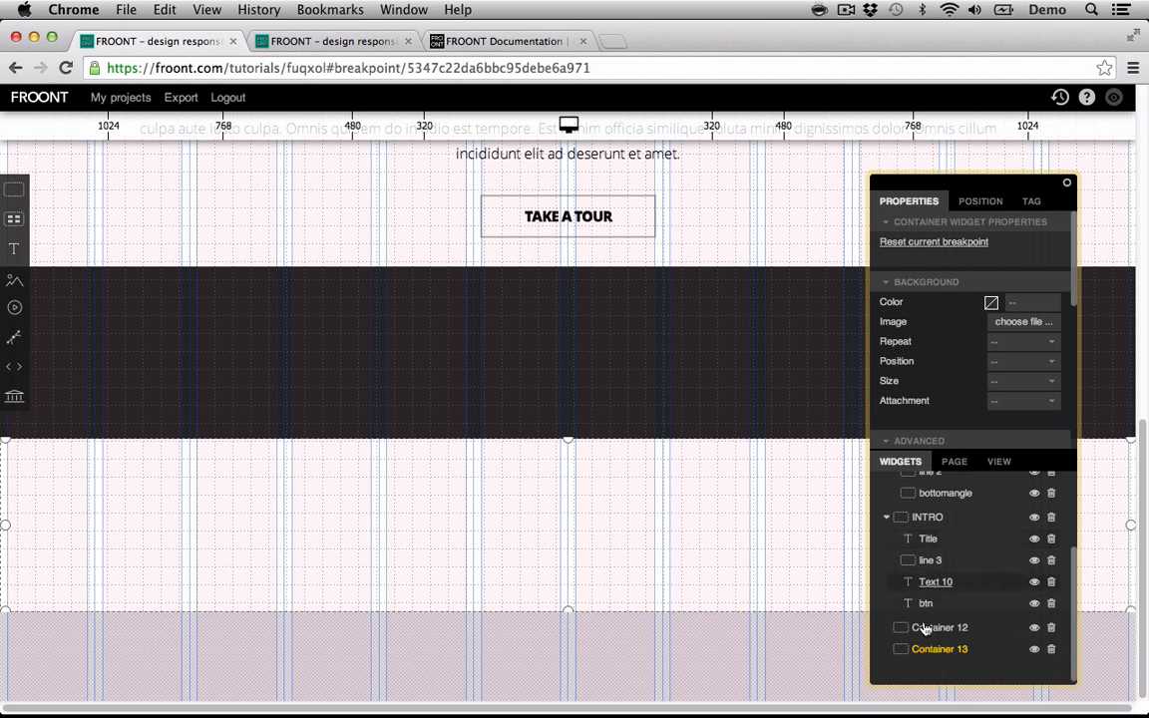
double_click(931, 653)
type("topangle")
key("Return")
left_click_drag(925, 652, 934, 631)
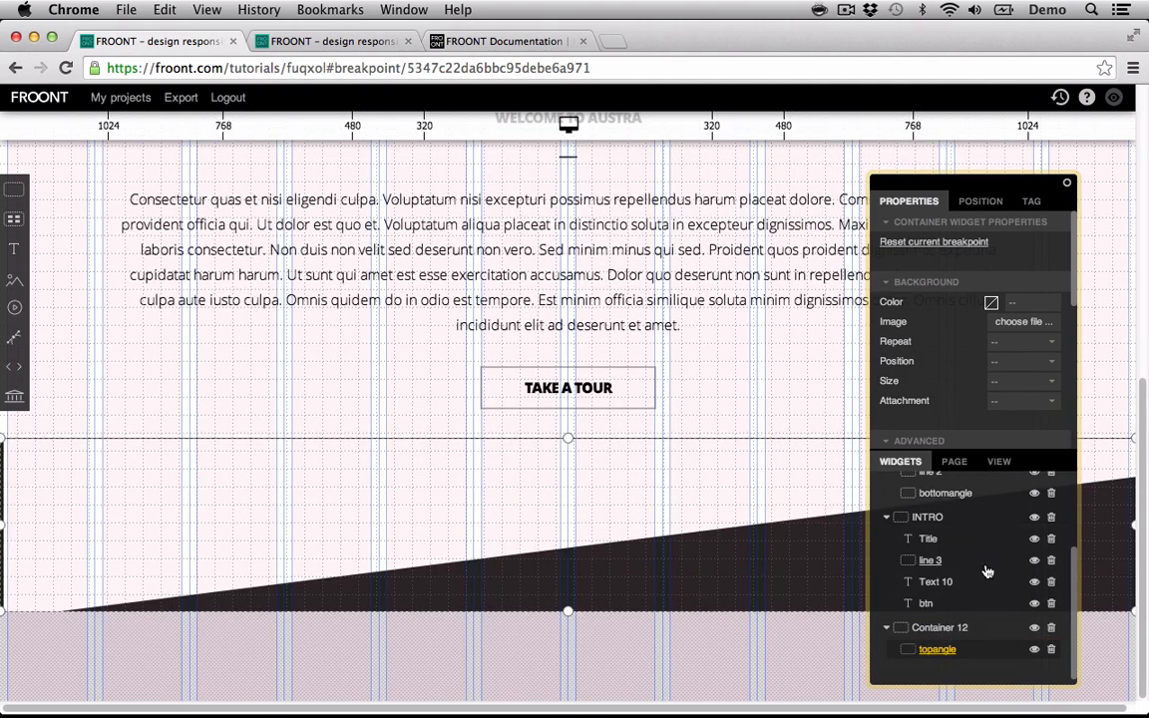
- Collapse the HEADER and INTRO containers in the widget tree
scroll(948, 561, "up", 5)
left_click(885, 504)
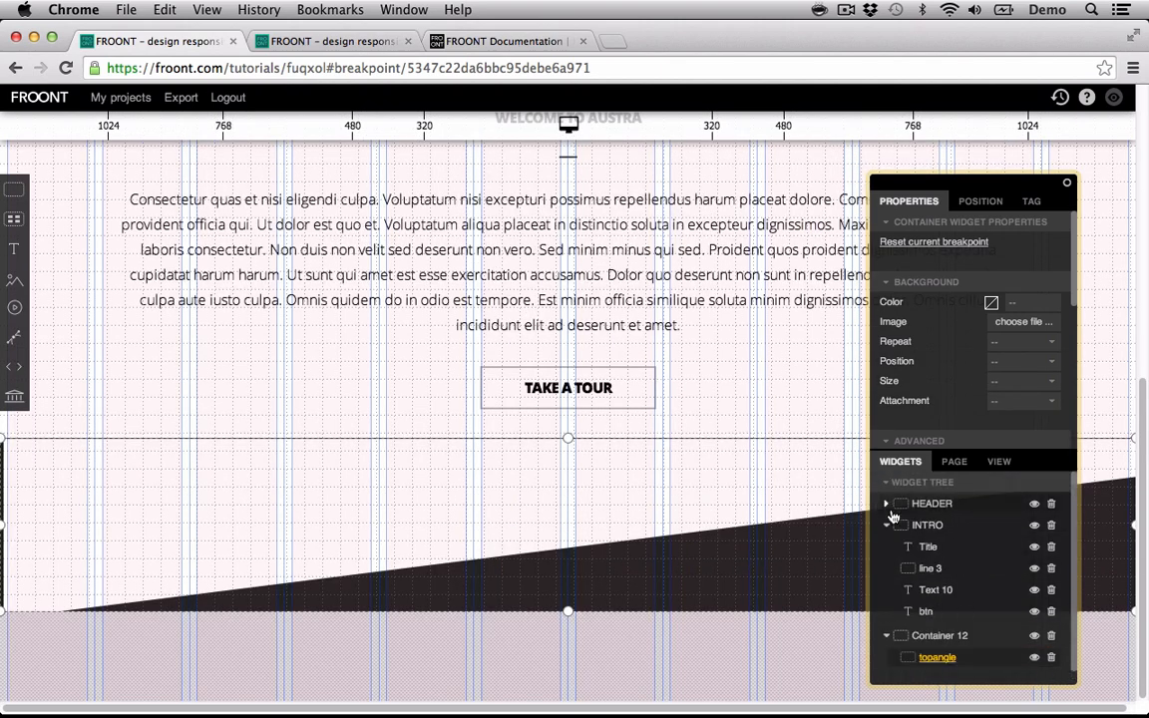
left_click(887, 526)
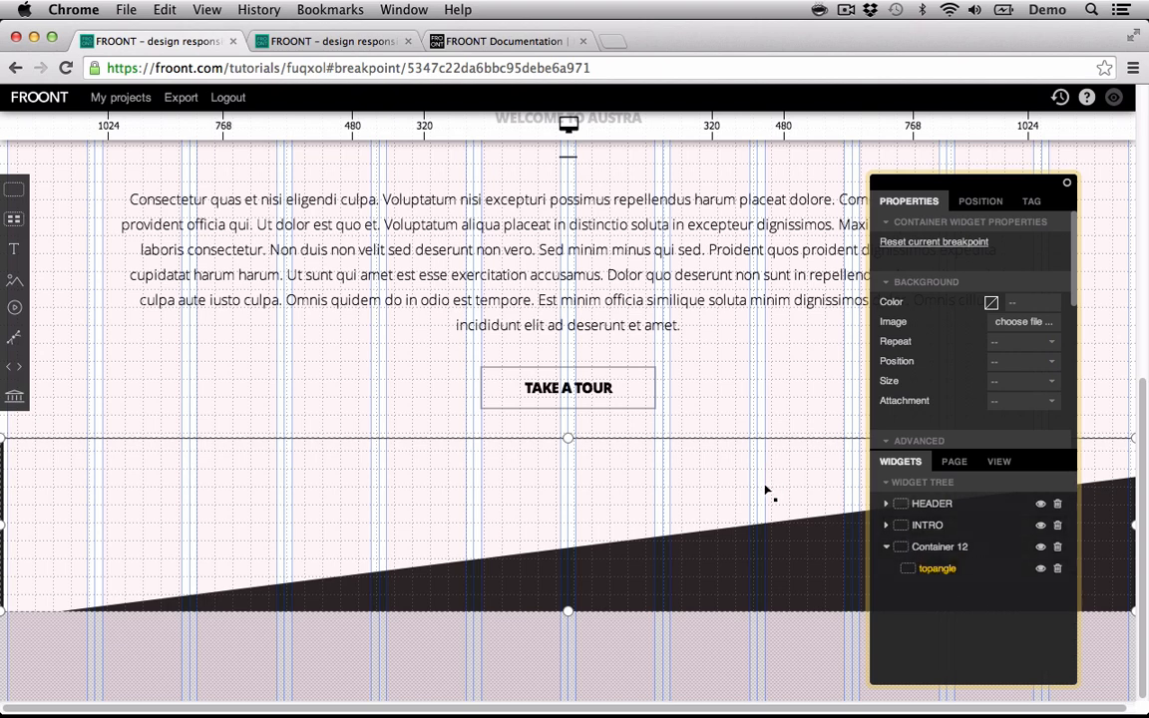
- Compare the header's slanted edge with the gallery's, then set topangle's background position to center top
scroll(655, 349, "up", 3)
scroll(655, 349, "up", 7)
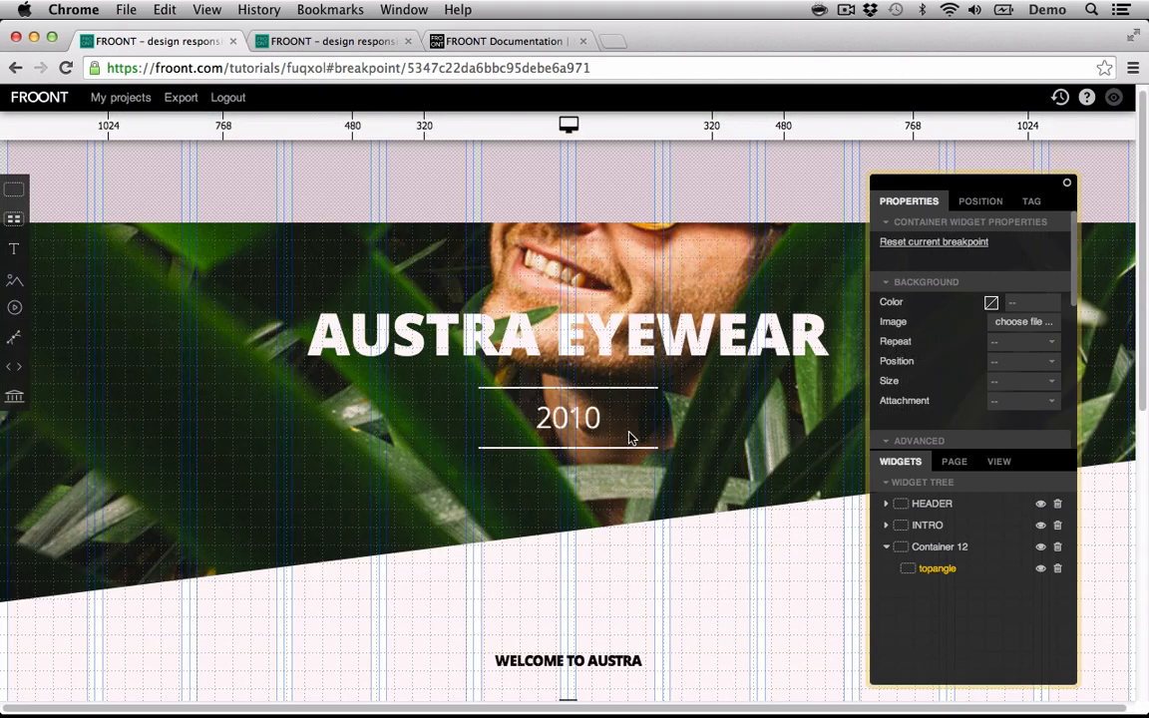
scroll(628, 546, "down", 3)
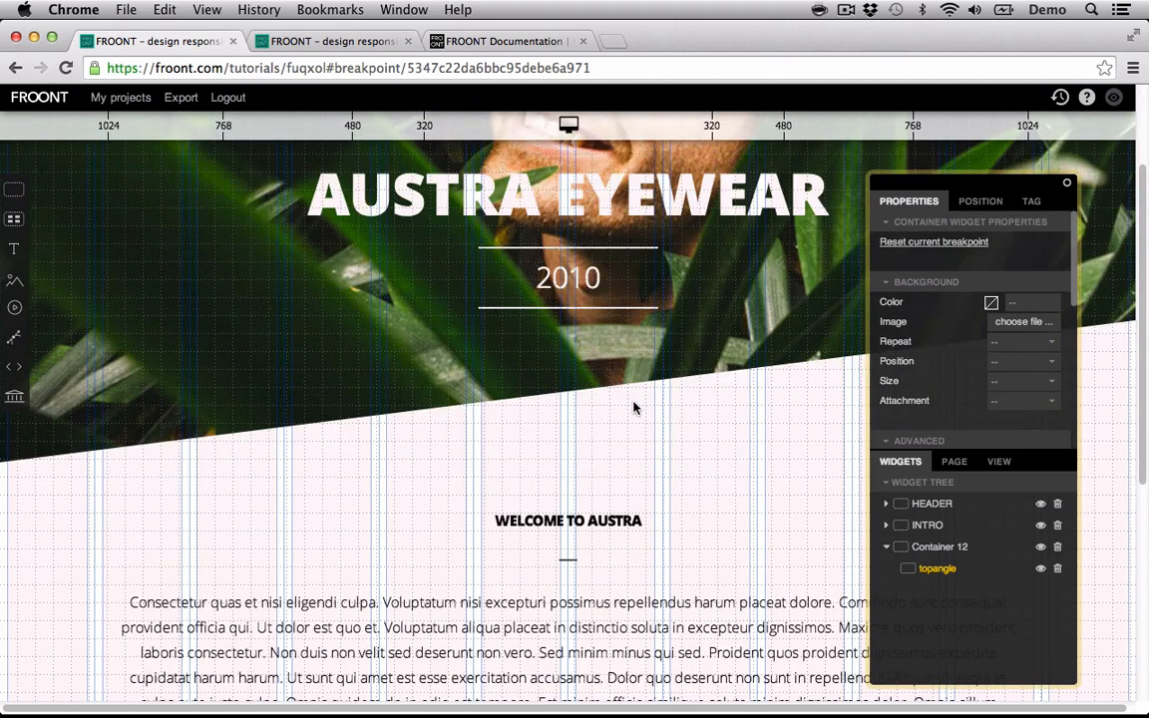
scroll(611, 419, "down", 7)
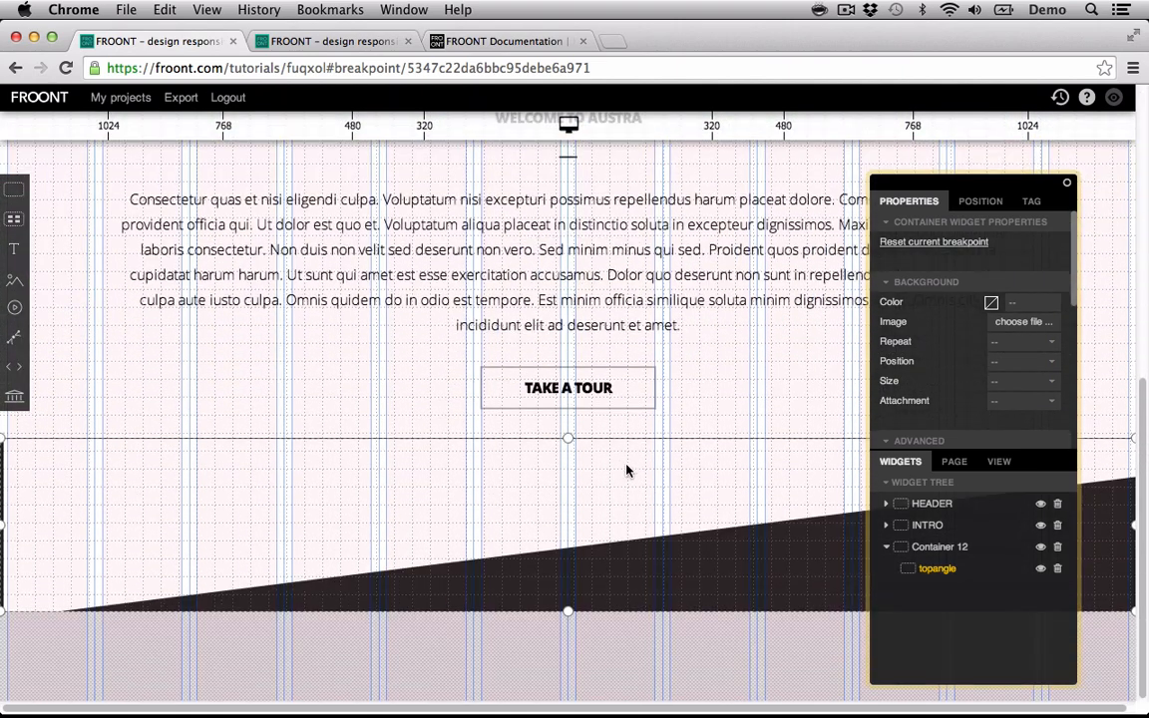
left_click(1052, 362)
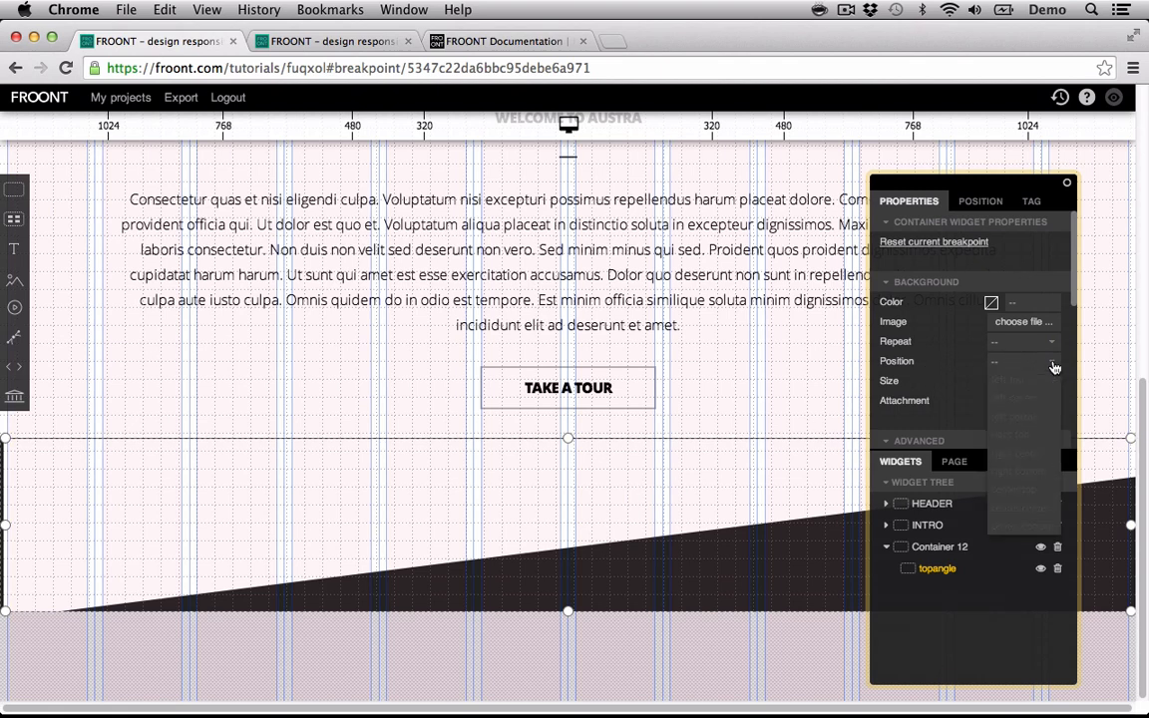
left_click(1036, 500)
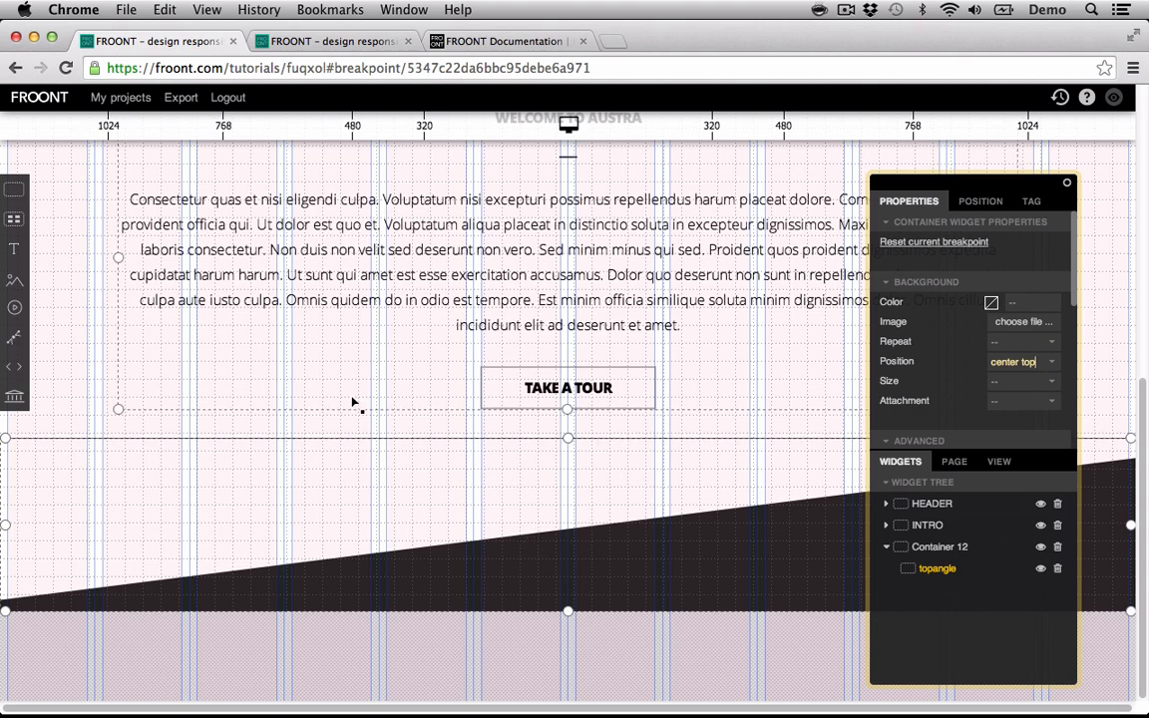
left_click(353, 429)
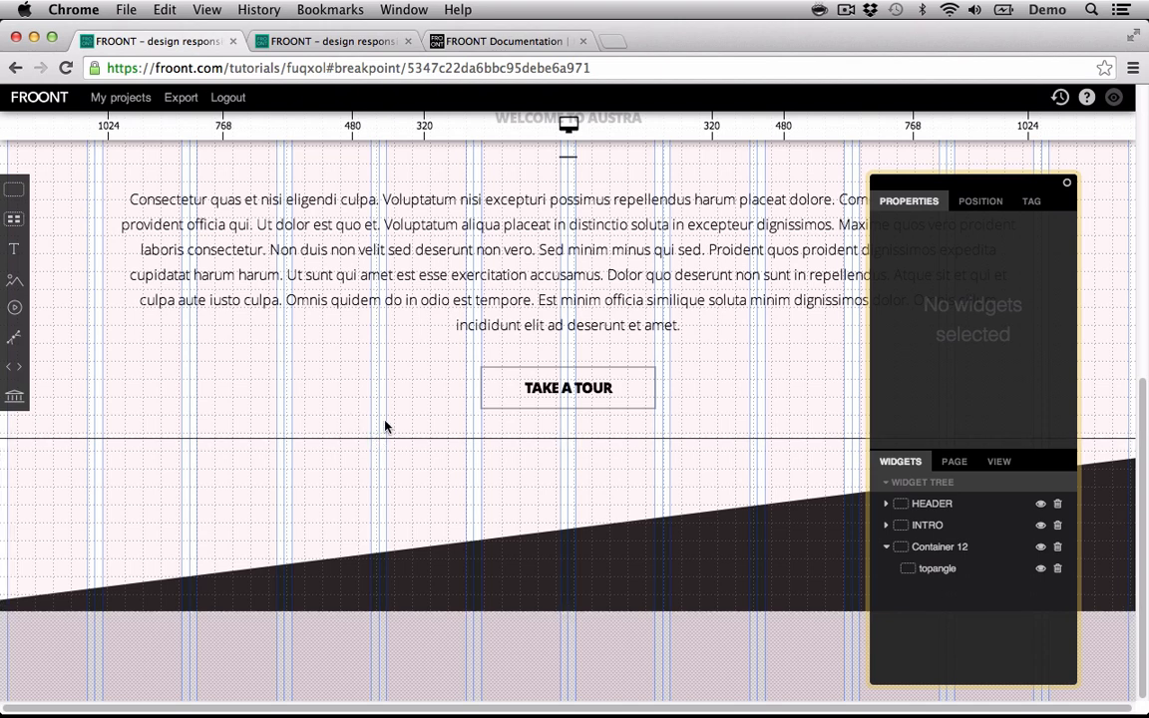
- Set the top margin of the topangle container to -1px
left_click(416, 477)
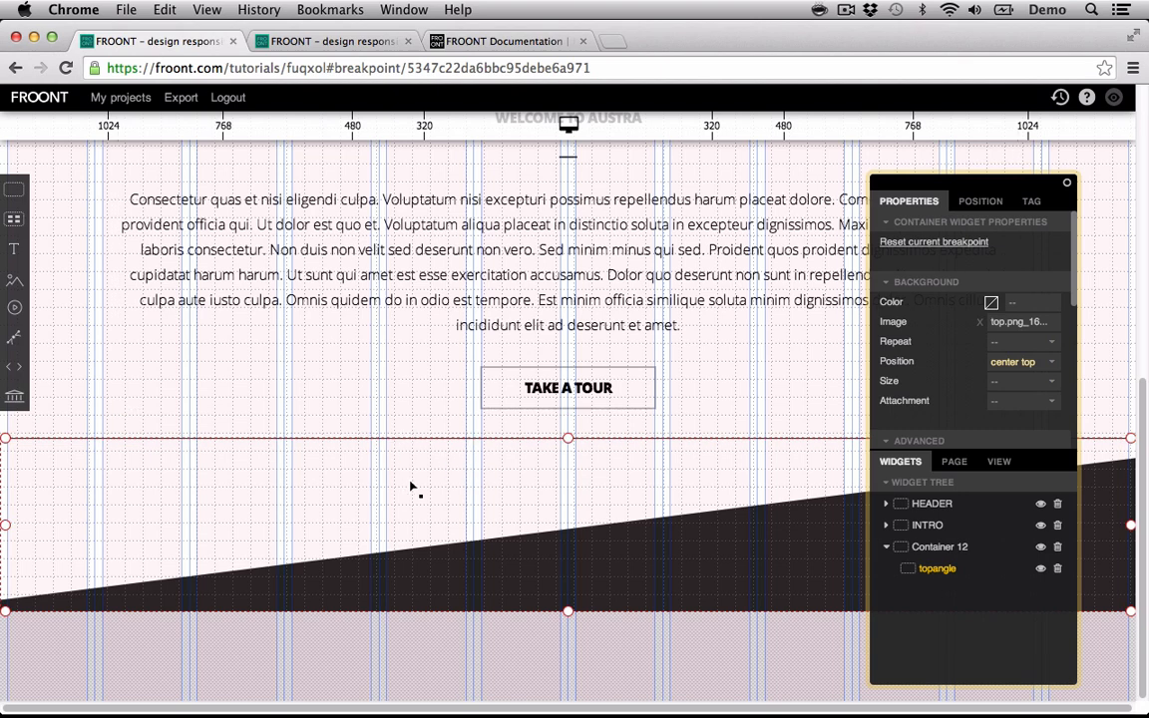
left_click(981, 201)
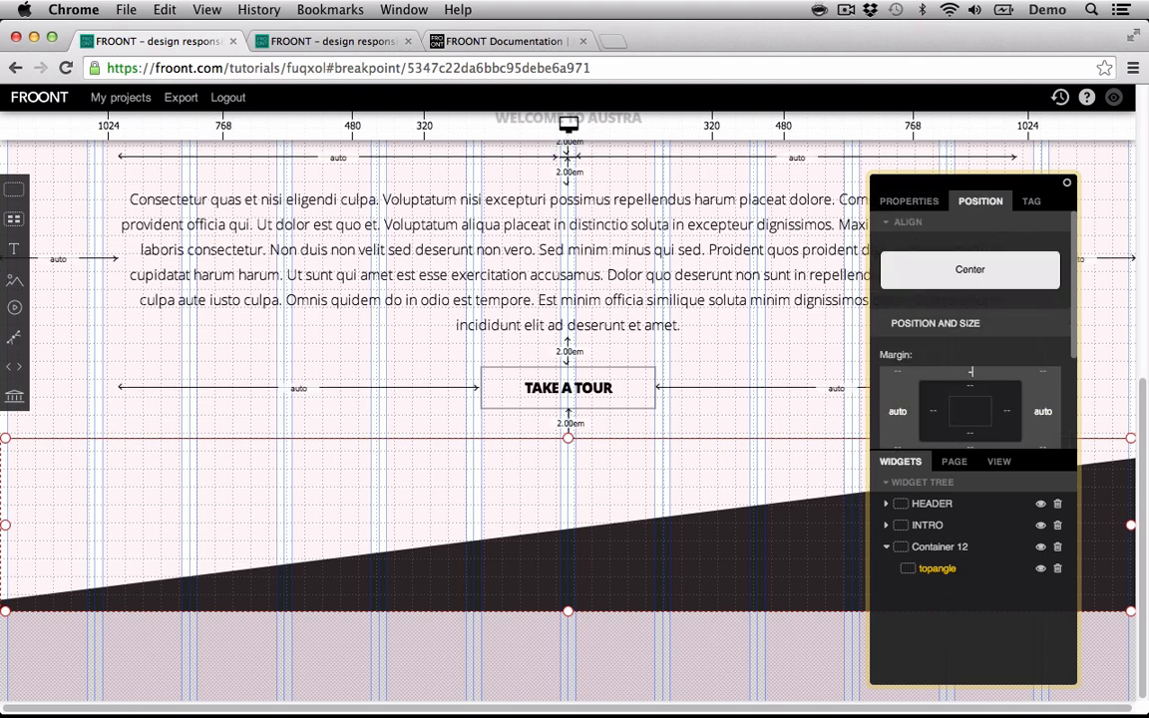
left_click(679, 676)
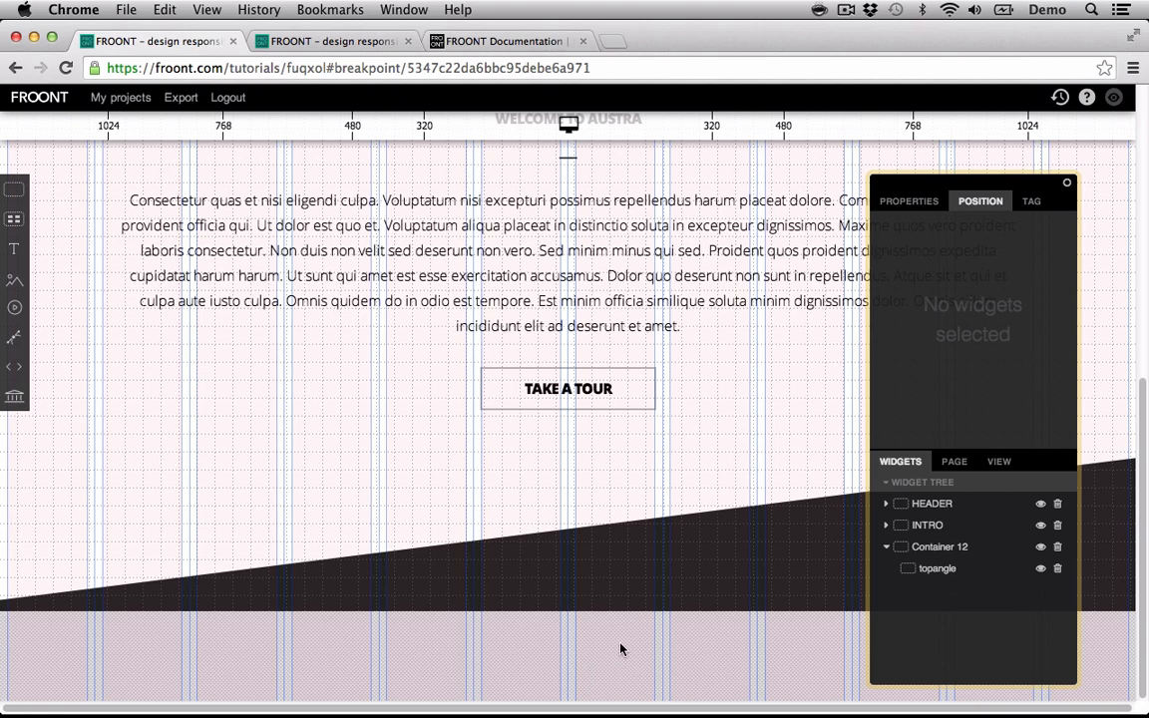
- Nest a new container below topangle inside the dark container, and rename the dark container as GALLERY
left_click(14, 191)
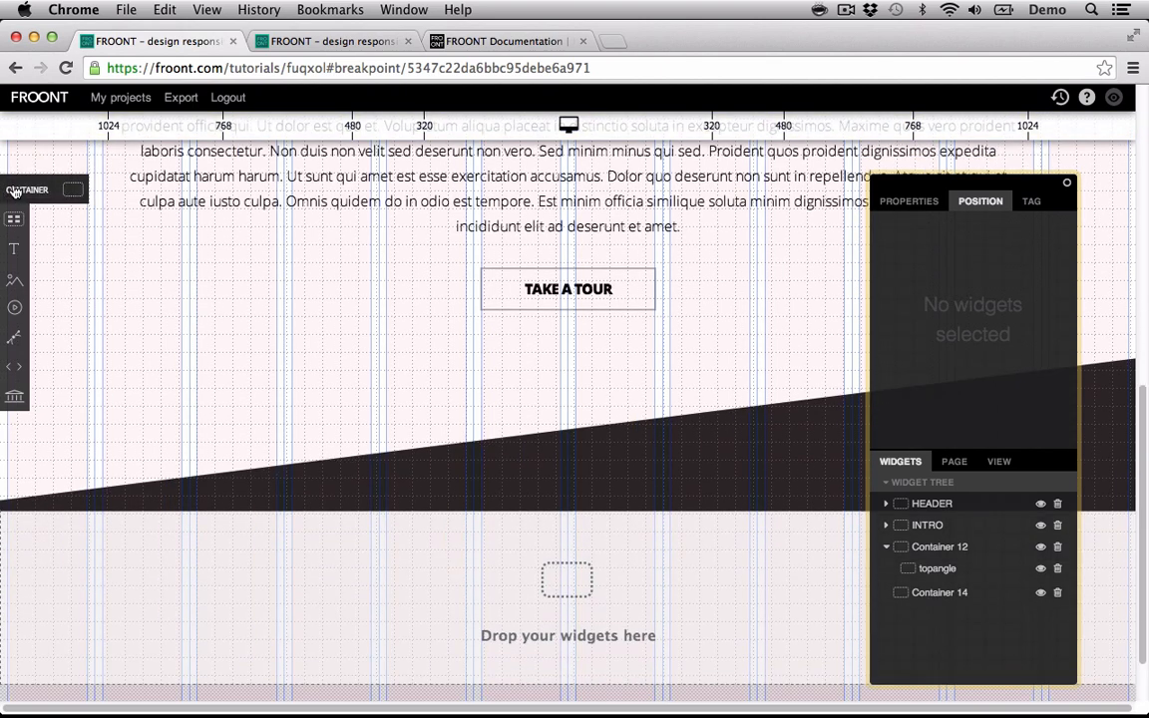
left_click_drag(924, 604, 937, 554)
double_click(944, 549)
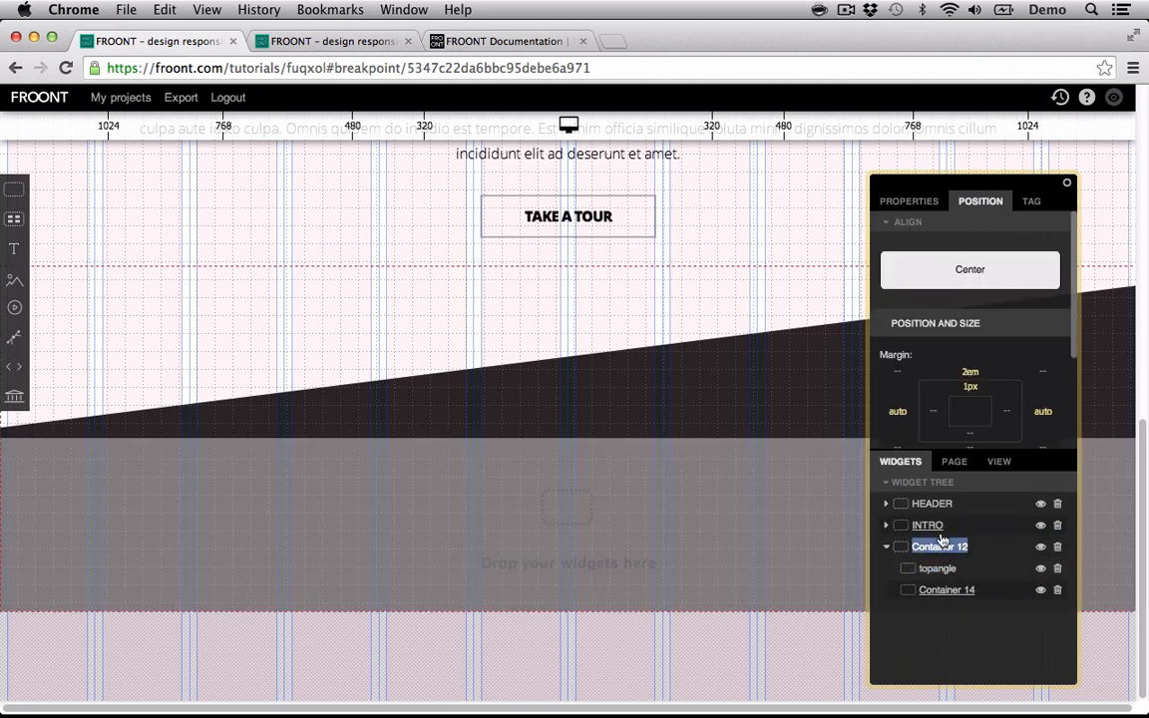
type("GALLERY")
key("Return")
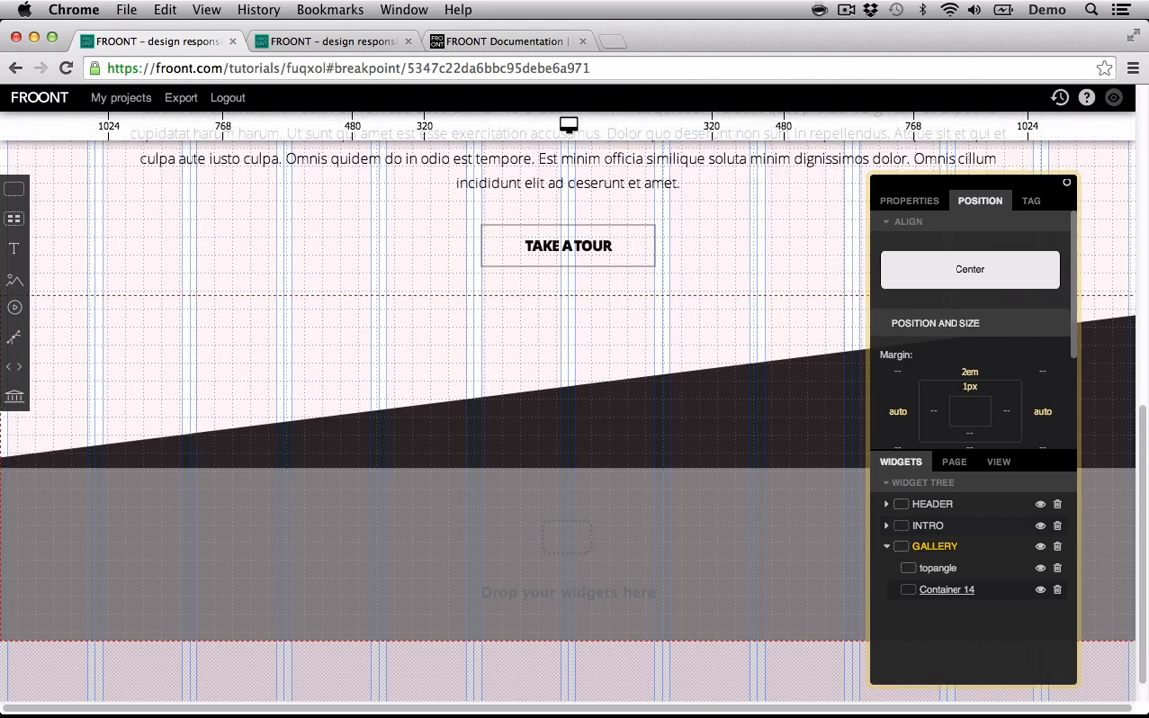
- Copy the INTRO container's style onto the empty container under topangle, and stretch that container's lower edge downward
left_click(946, 595)
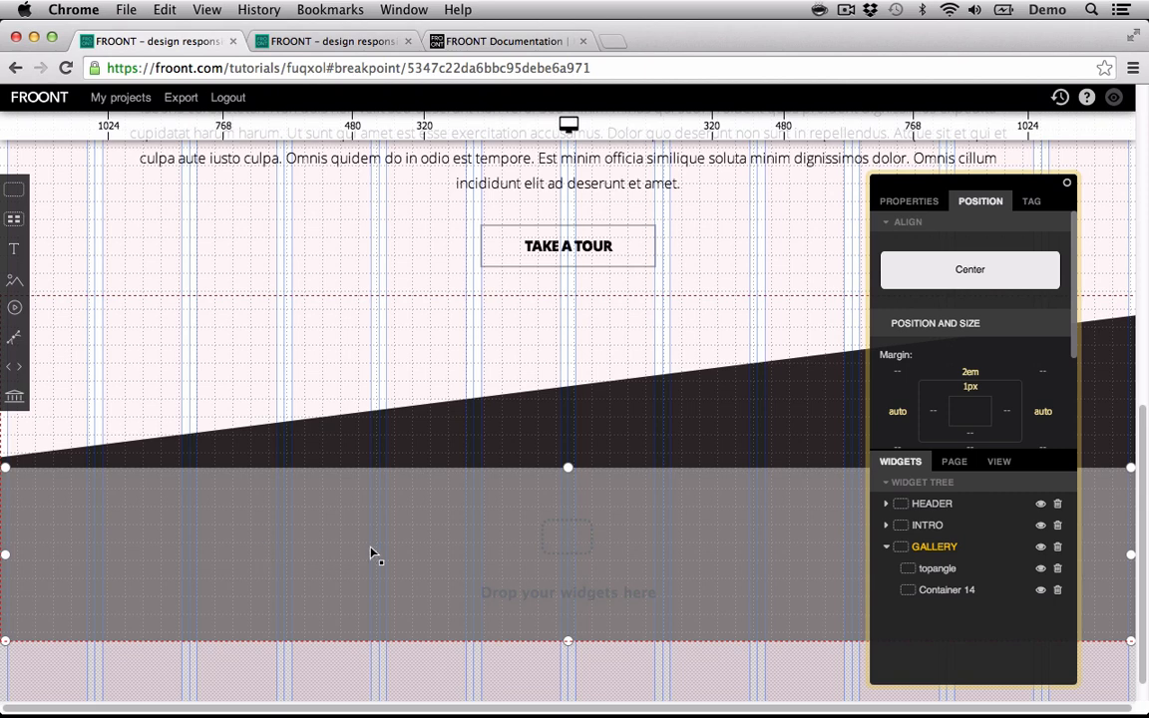
scroll(374, 552, "up", 6)
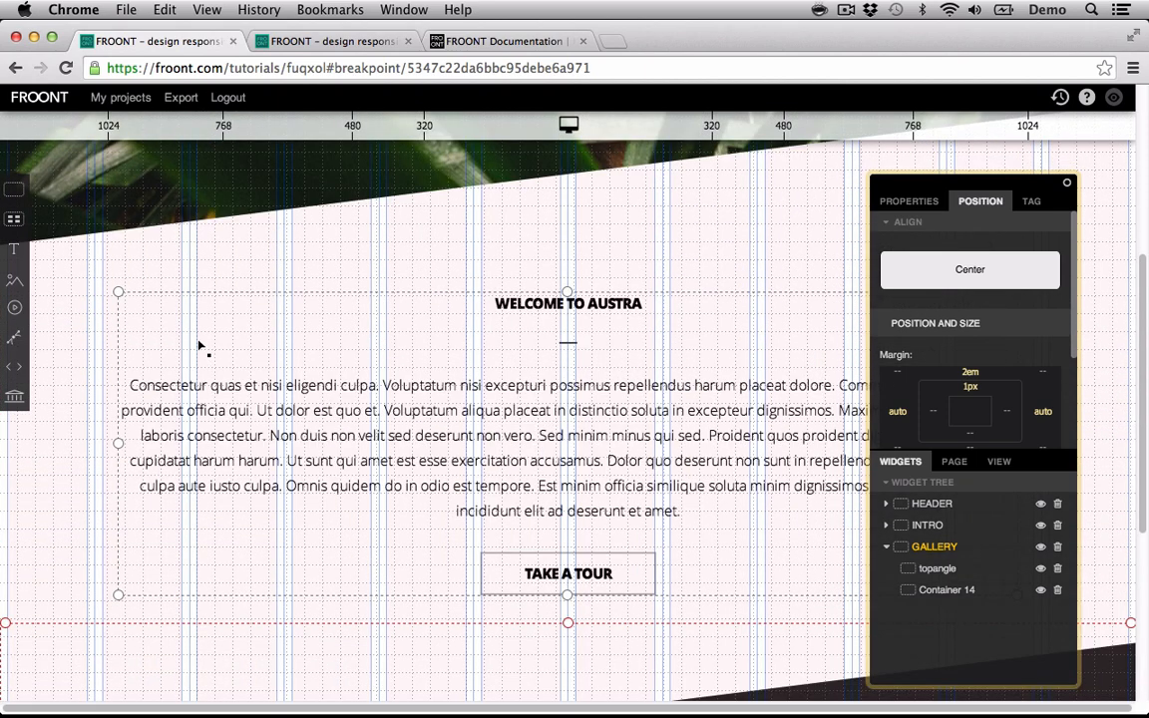
left_click(200, 346)
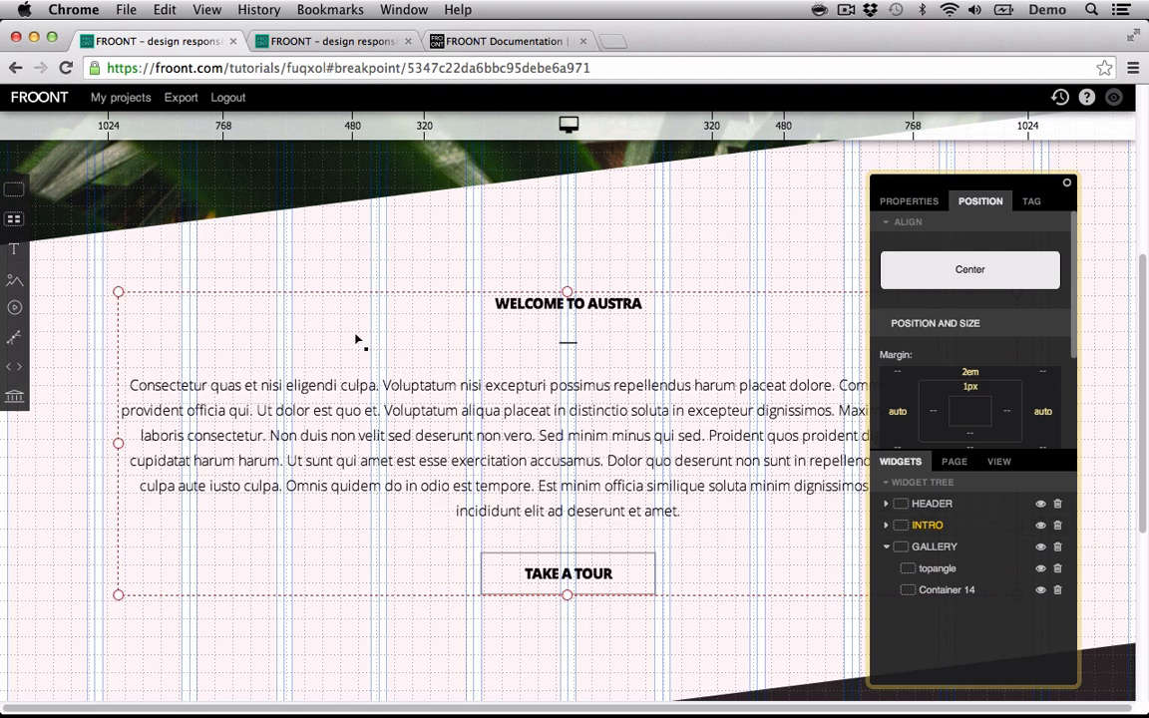
scroll(354, 364, "down", 5)
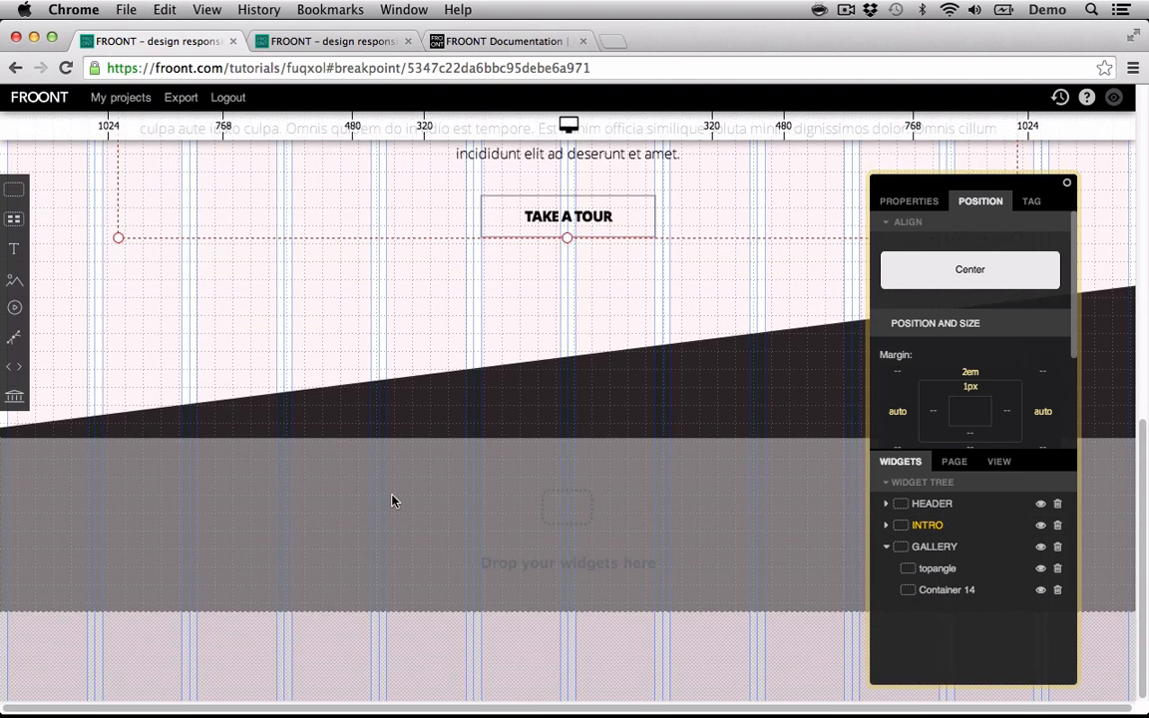
left_click(444, 514)
key("super+shift+v")
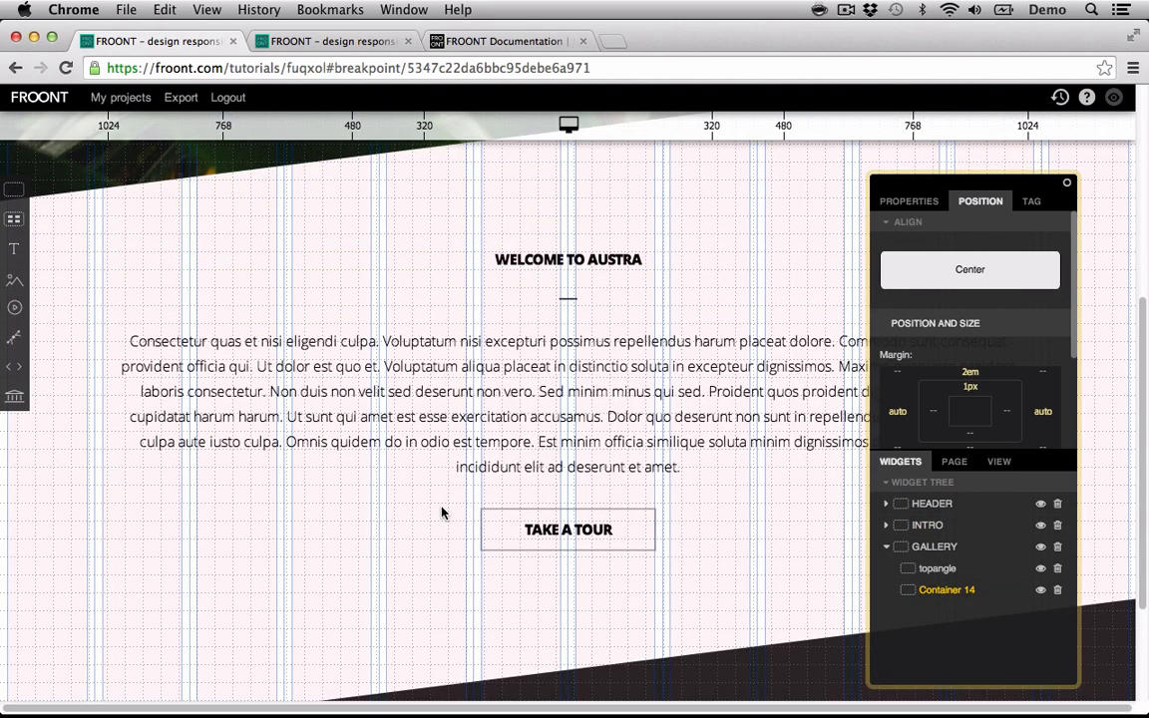
scroll(443, 512, "down", 3)
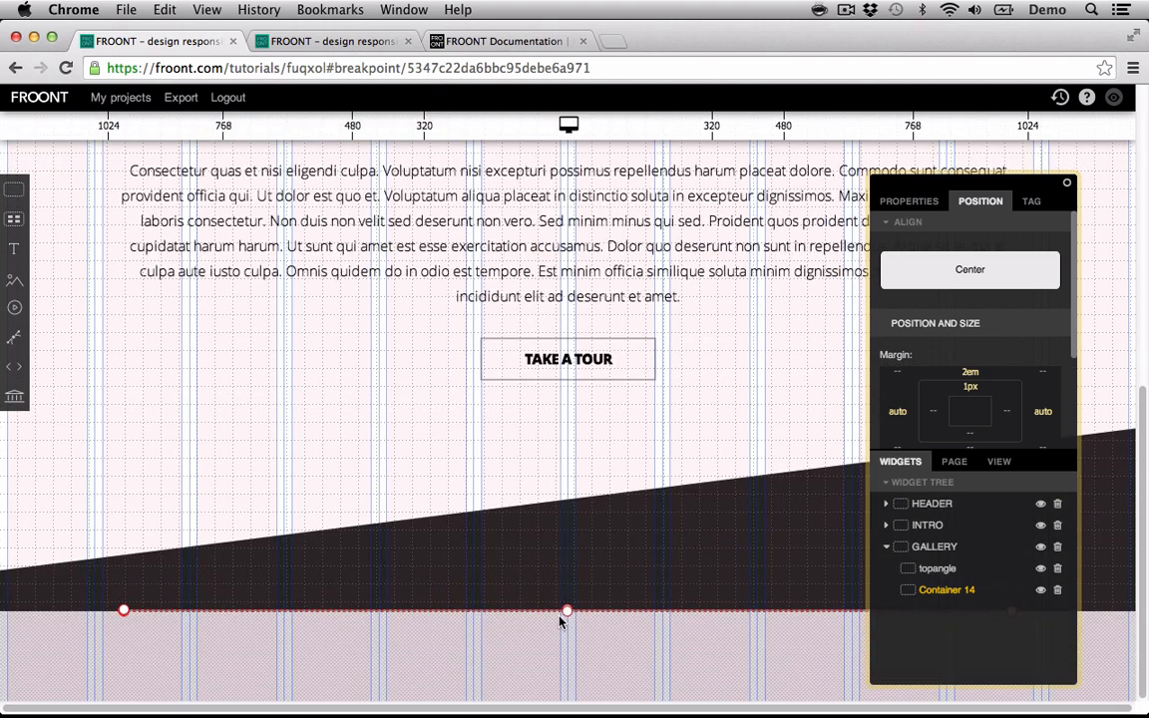
left_click_drag(566, 611, 570, 673)
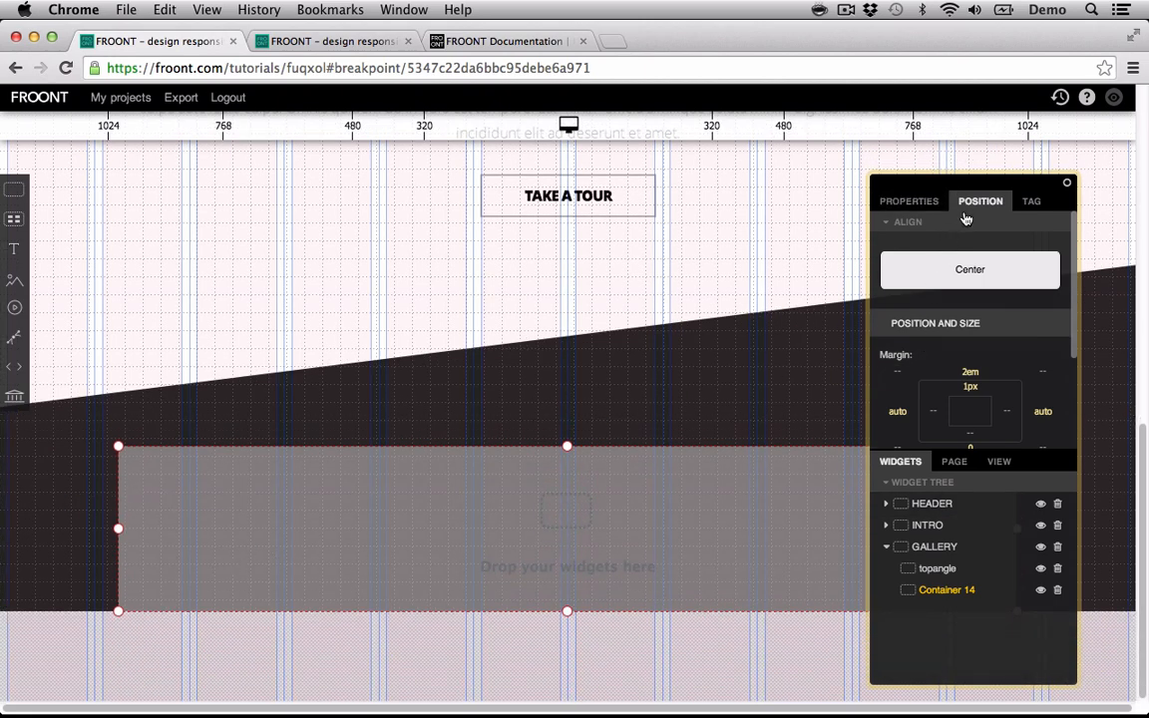
- Clear the top margin of the empty container under topangle
scroll(961, 329, "down", 3)
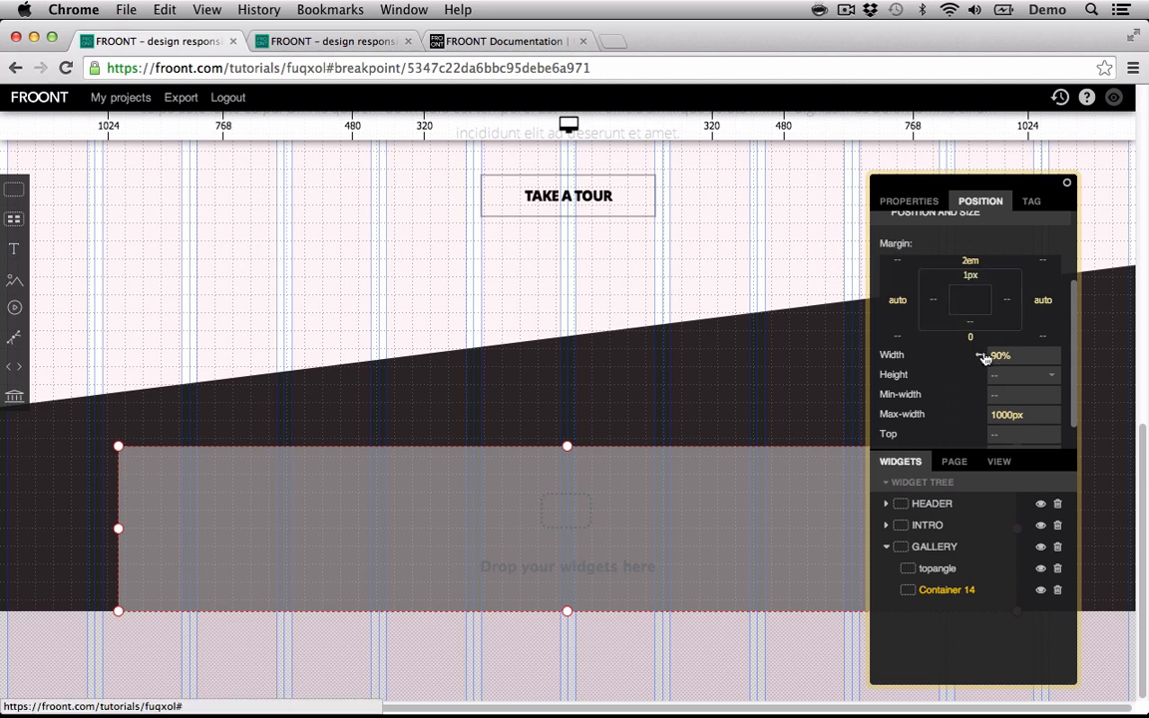
scroll(984, 357, "up", 3)
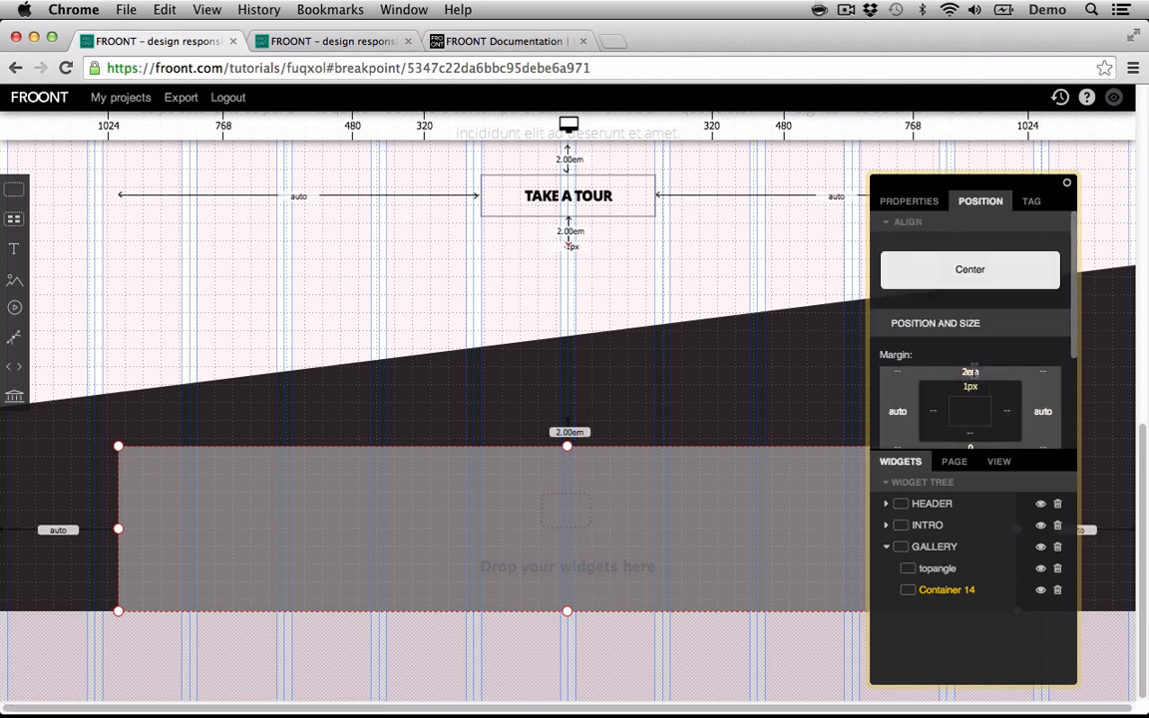
left_click(974, 370)
key("BackSpace")
key("Return")
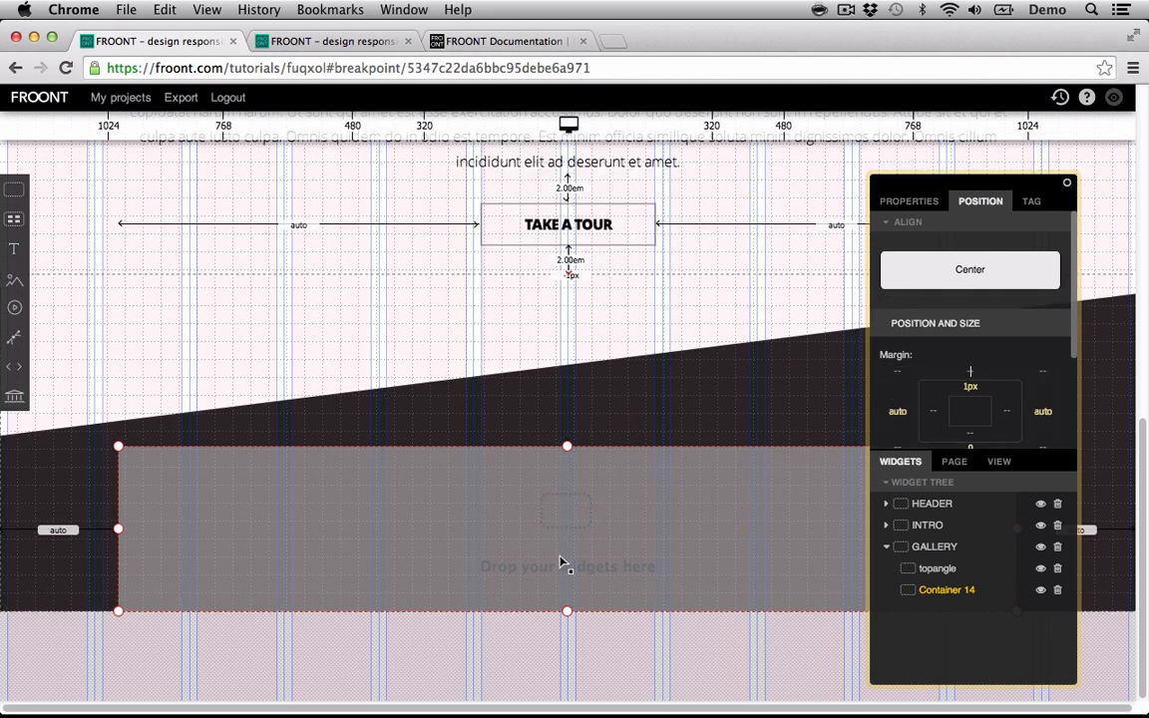
left_click(610, 645)
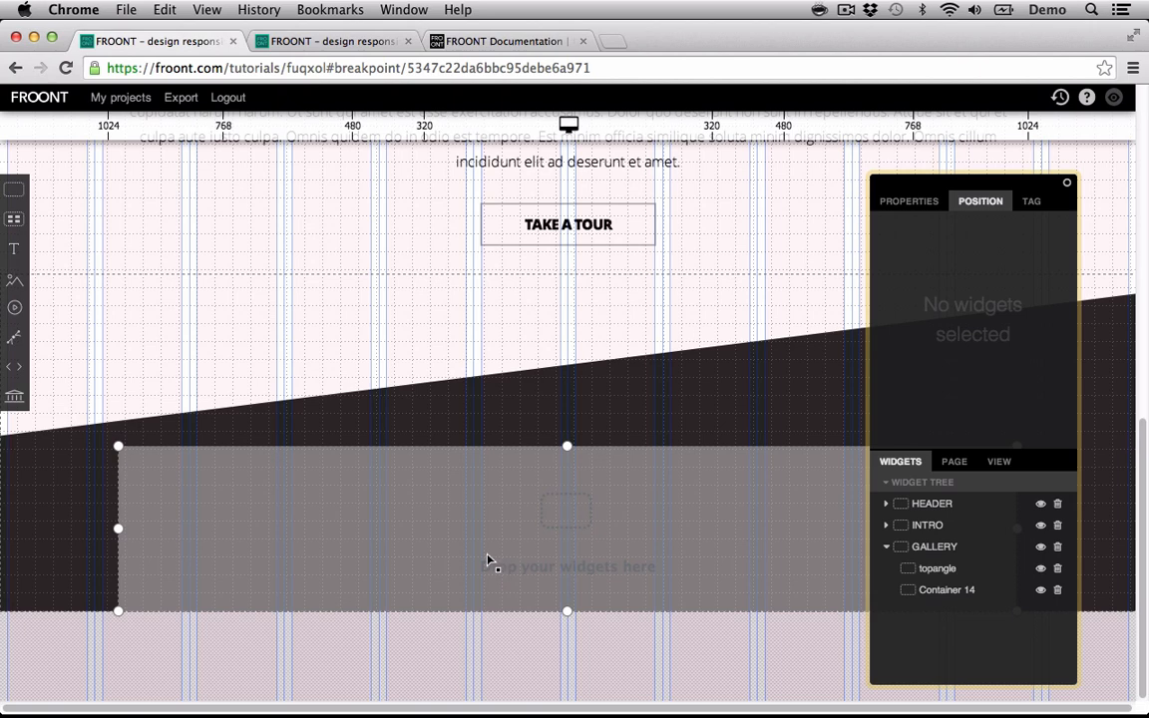
- Duplicate the WELCOME TO AUSTRA title from INTRO and nest the copy inside the empty container under topangle
scroll(504, 565, "up", 5)
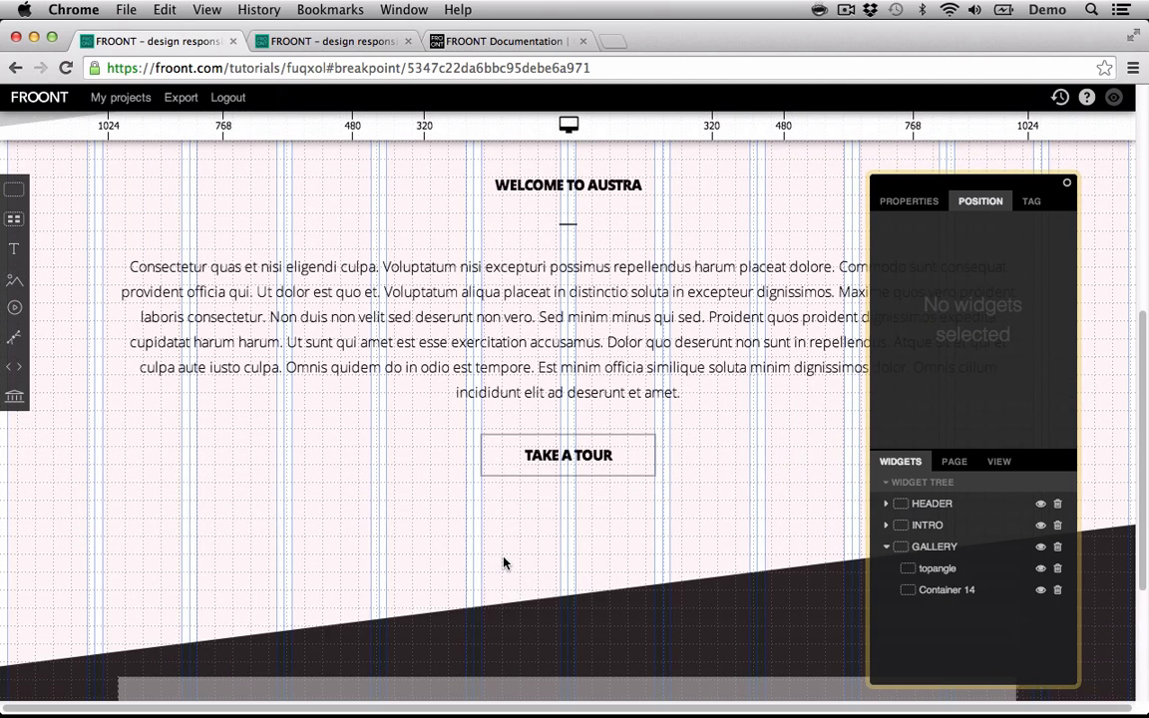
scroll(504, 565, "down", 5)
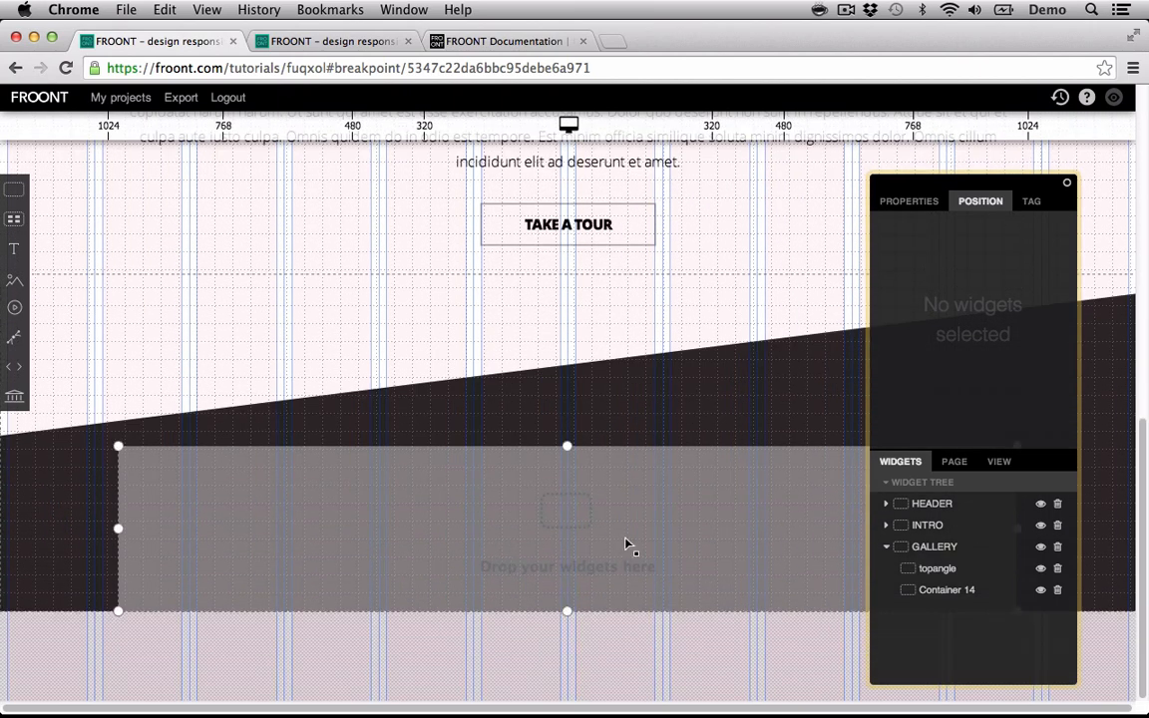
scroll(624, 542, "up", 5)
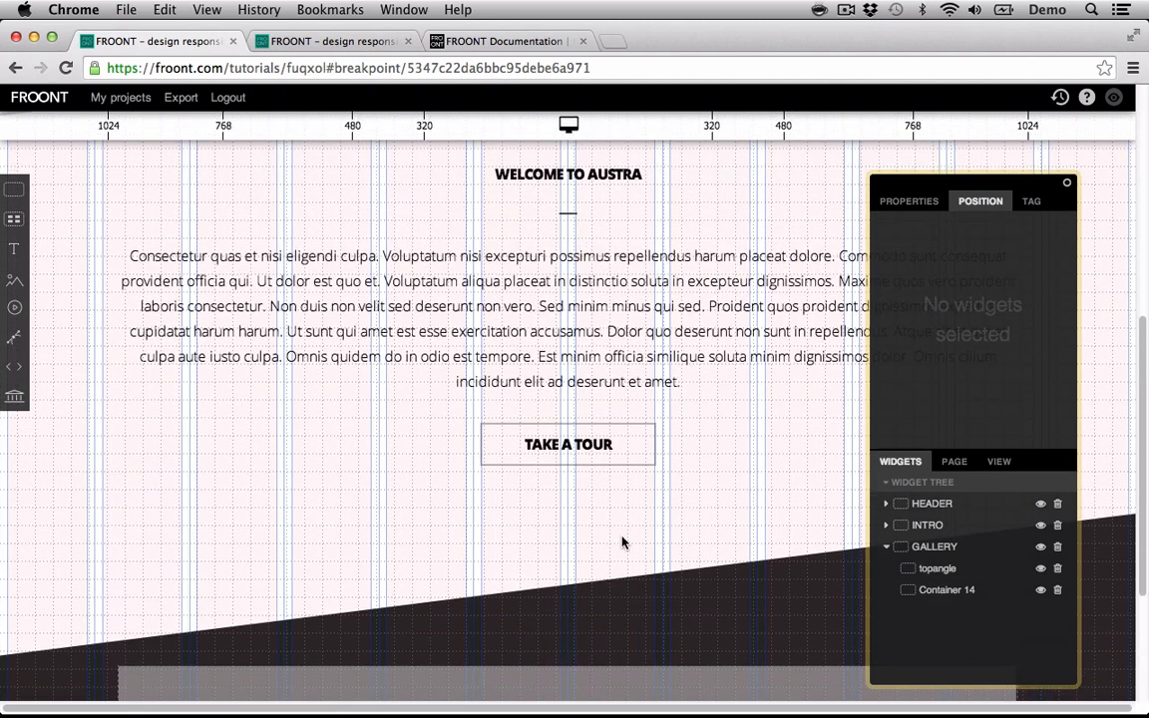
left_click(610, 184)
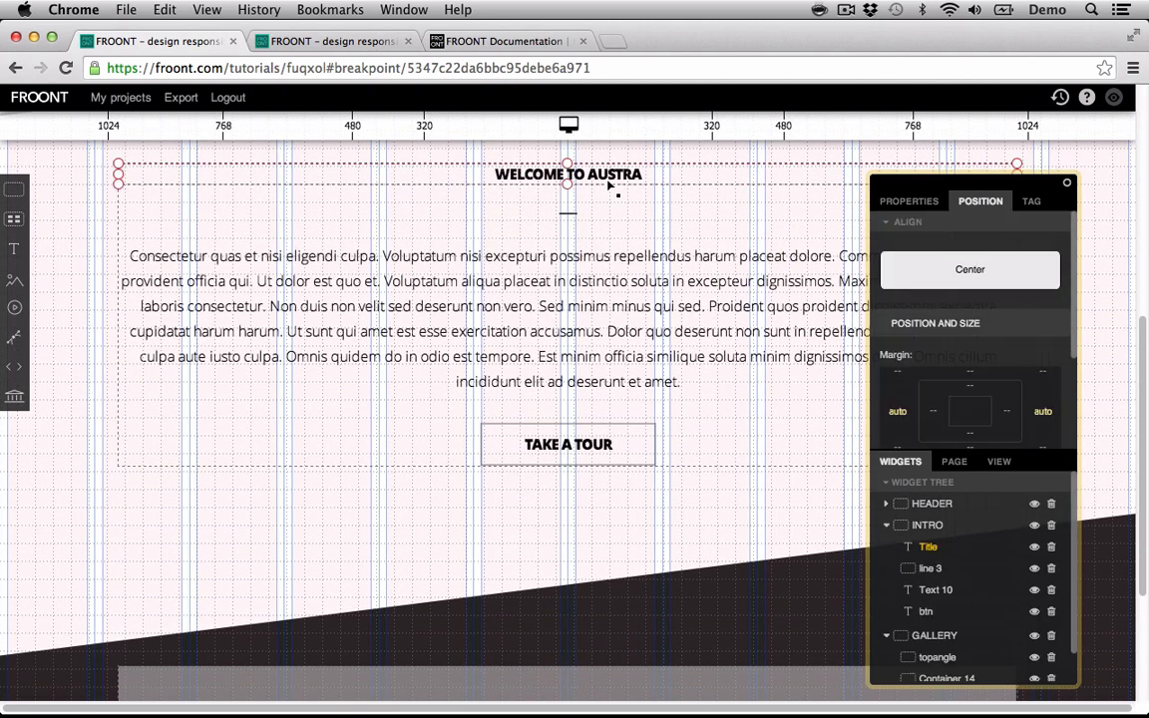
scroll(619, 218, "down", 5)
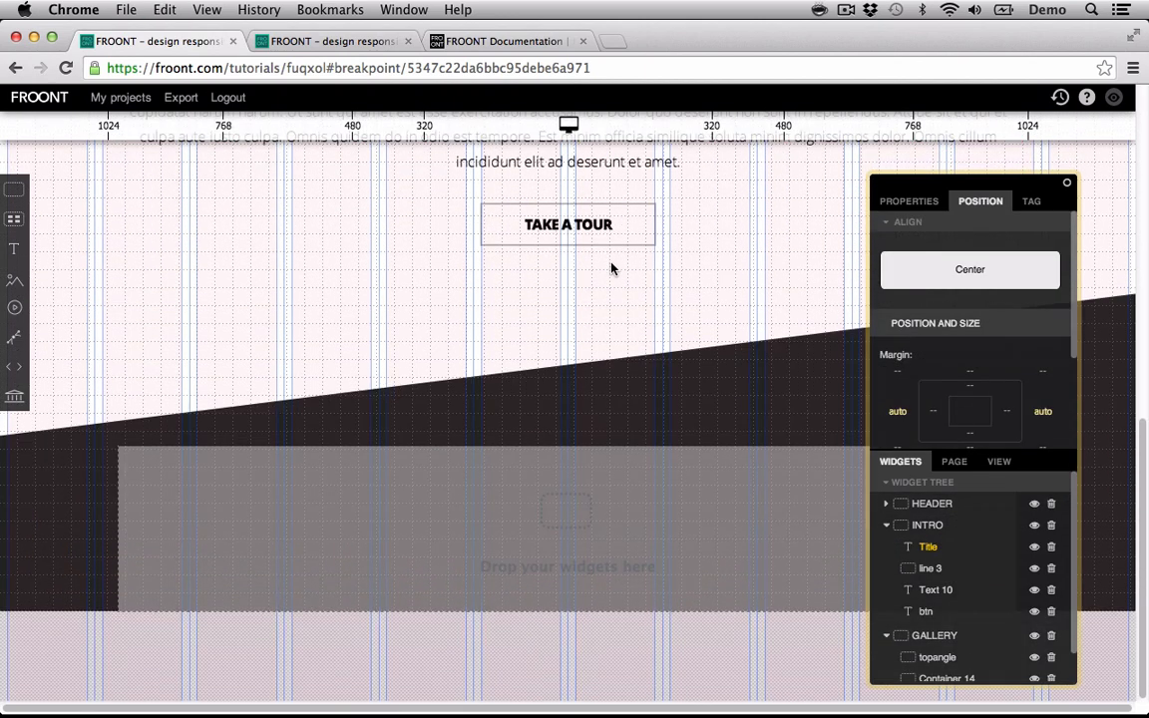
left_click(617, 646)
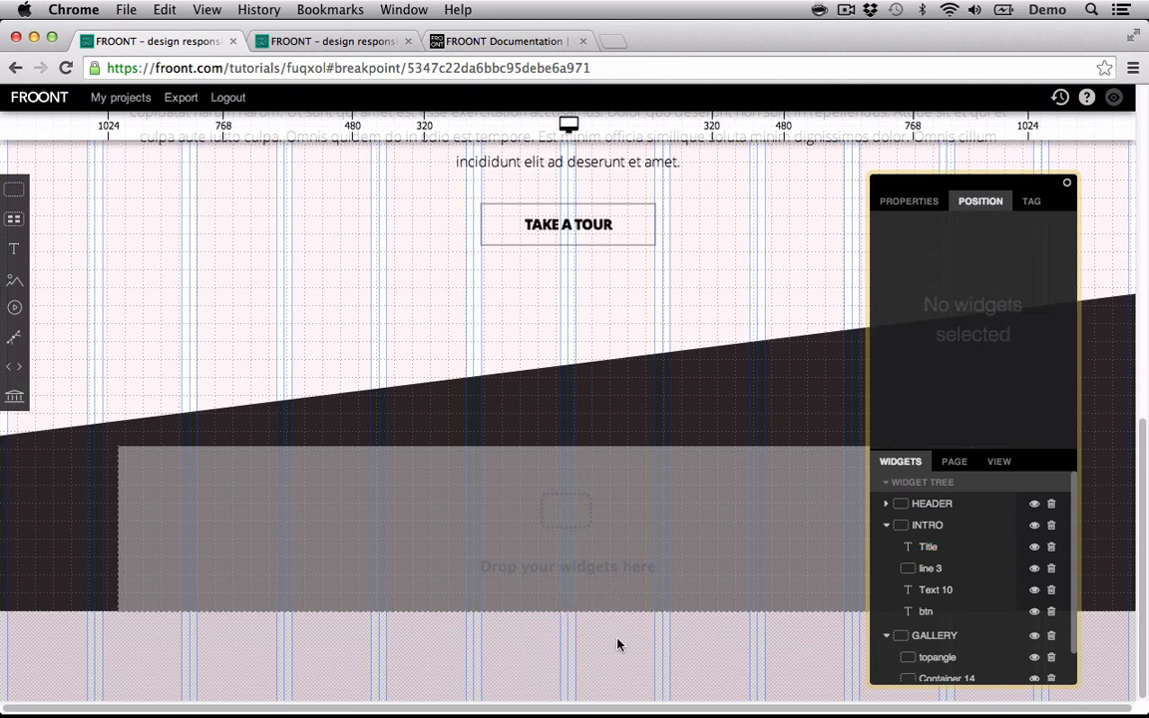
left_click(886, 524)
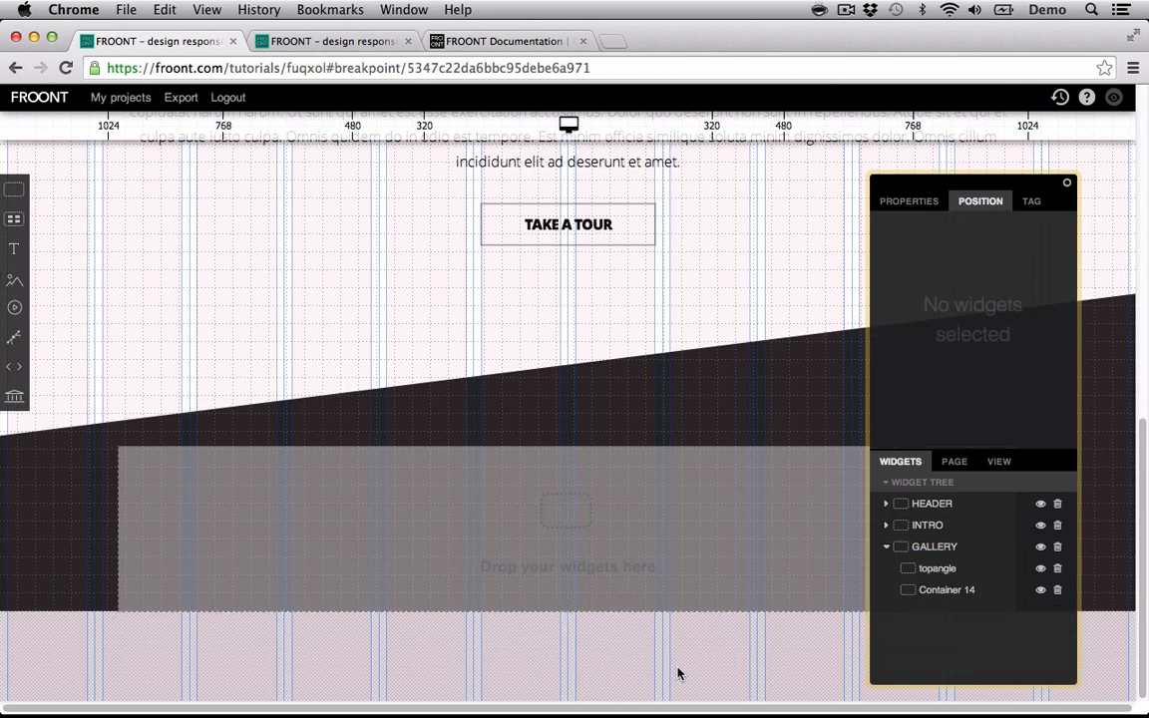
key("super+v")
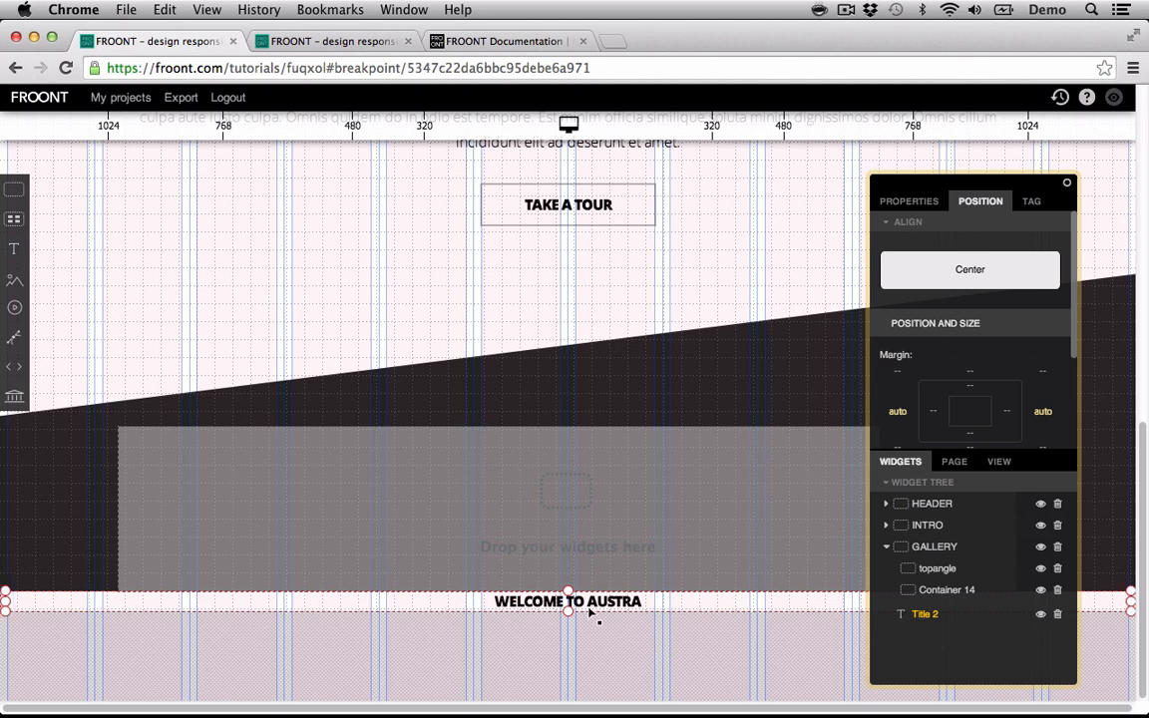
left_click_drag(925, 620, 947, 599)
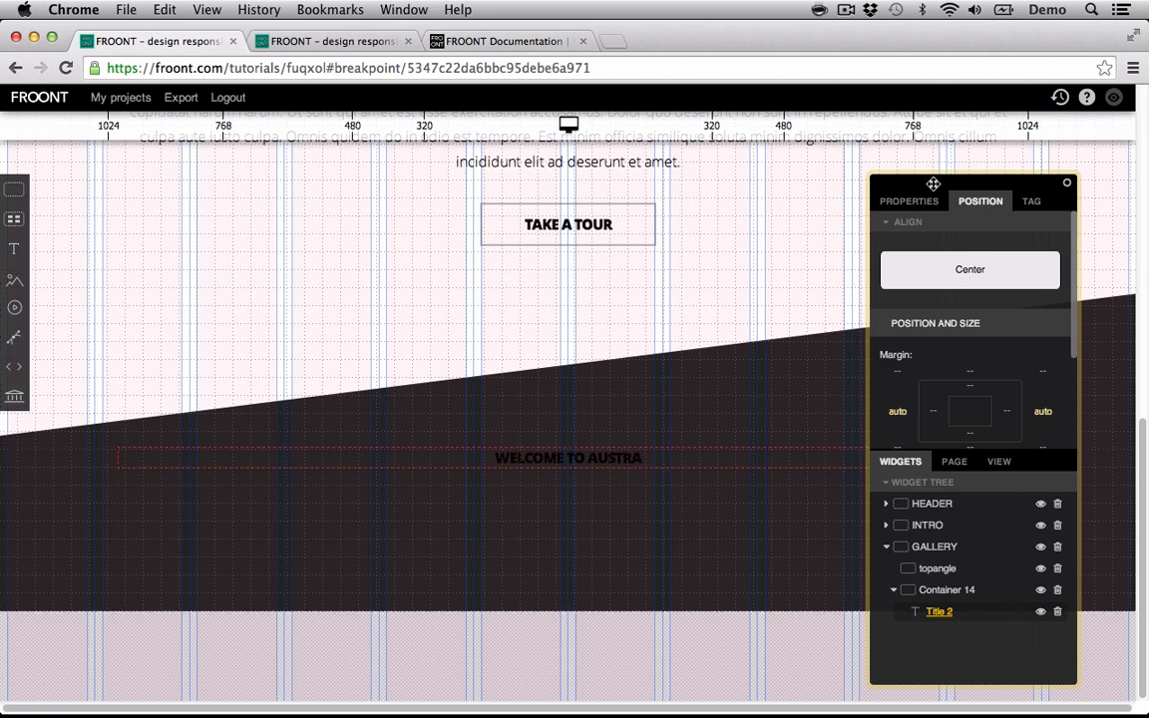
- Set the font color of the copied title in the gallery to white
left_click(883, 201)
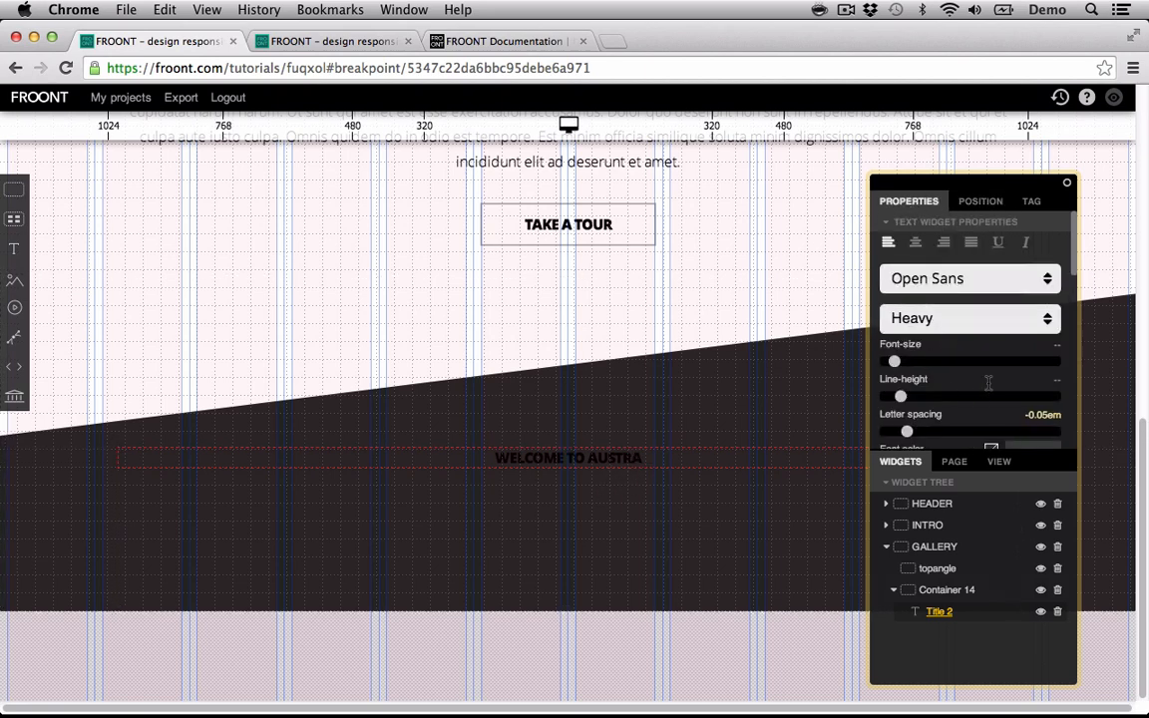
scroll(989, 382, "down", 3)
left_click(990, 340)
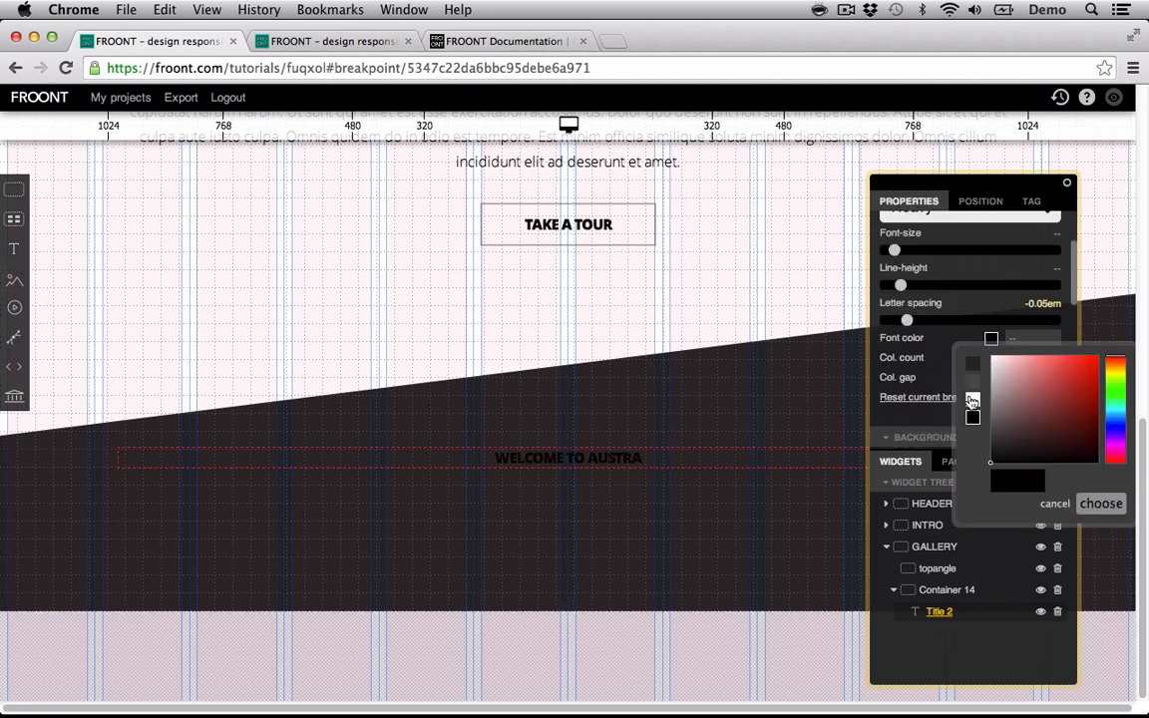
left_click(972, 400)
left_click(991, 339)
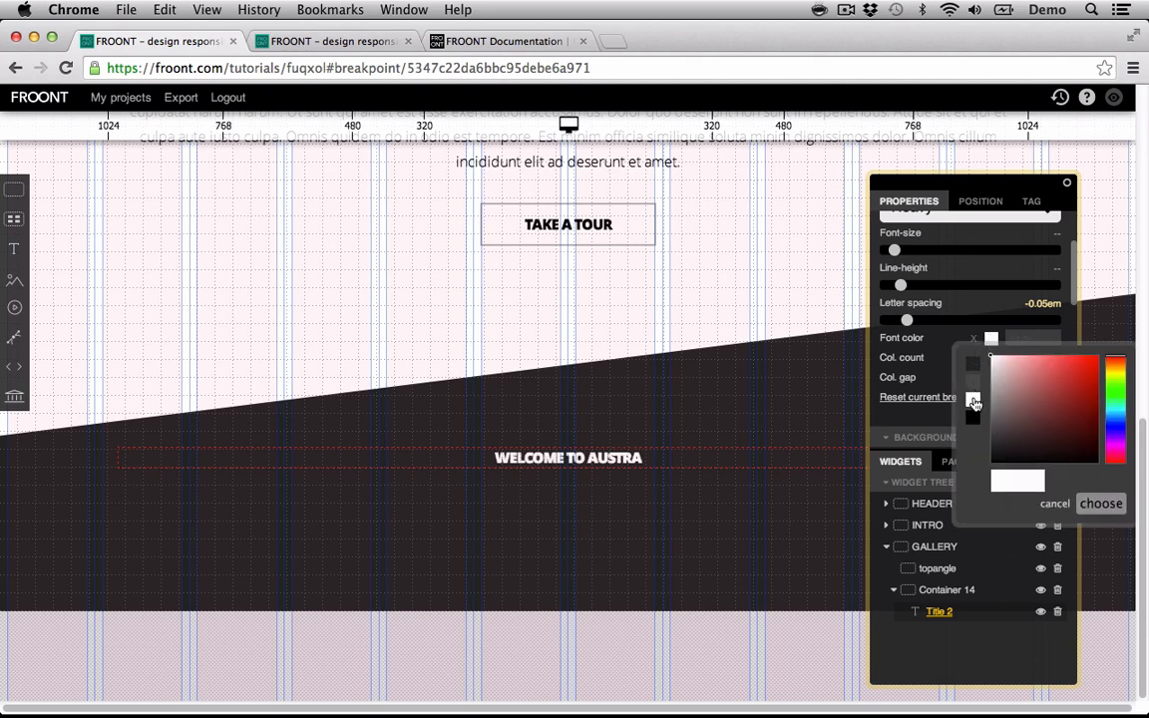
- Duplicate the short divider line from INTRO and nest the copy below the white title inside the gallery's container
left_click(974, 402)
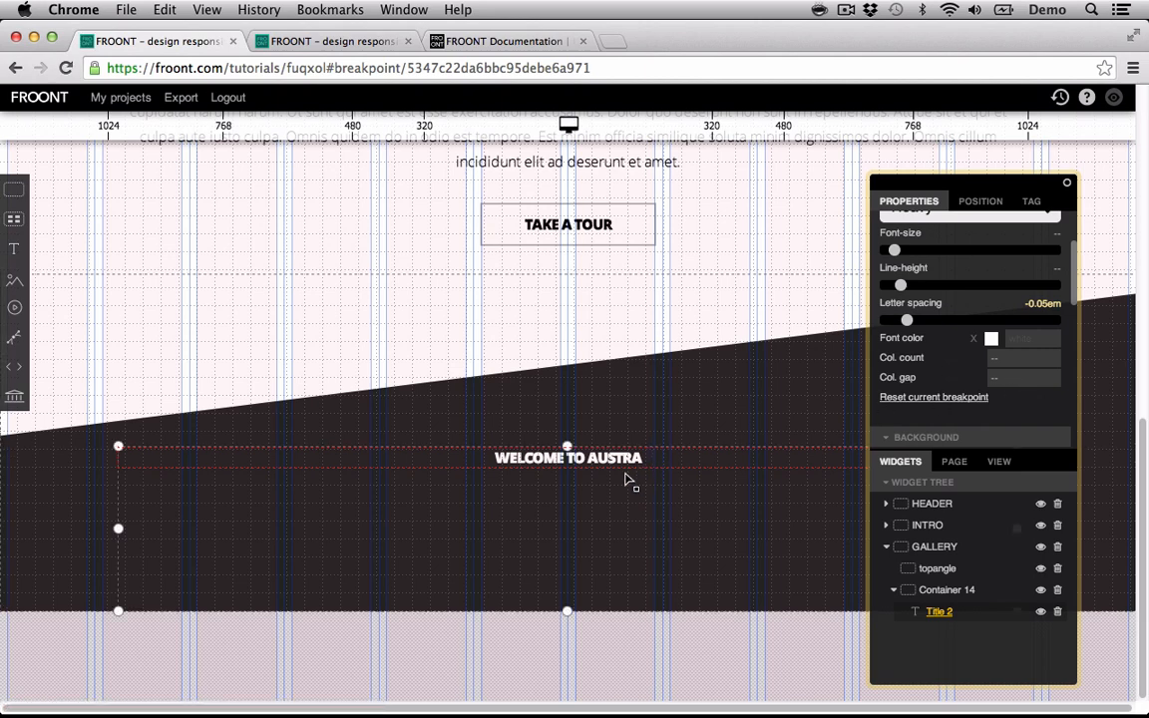
scroll(539, 642, "up", 3)
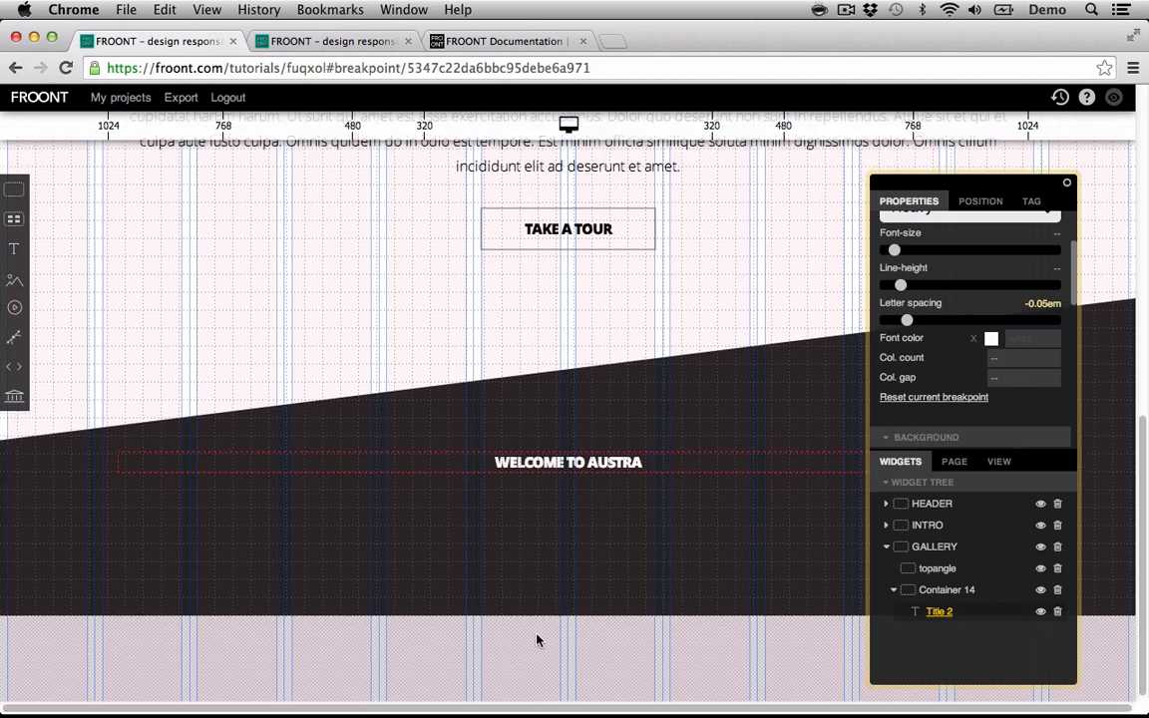
scroll(535, 639, "up", 1)
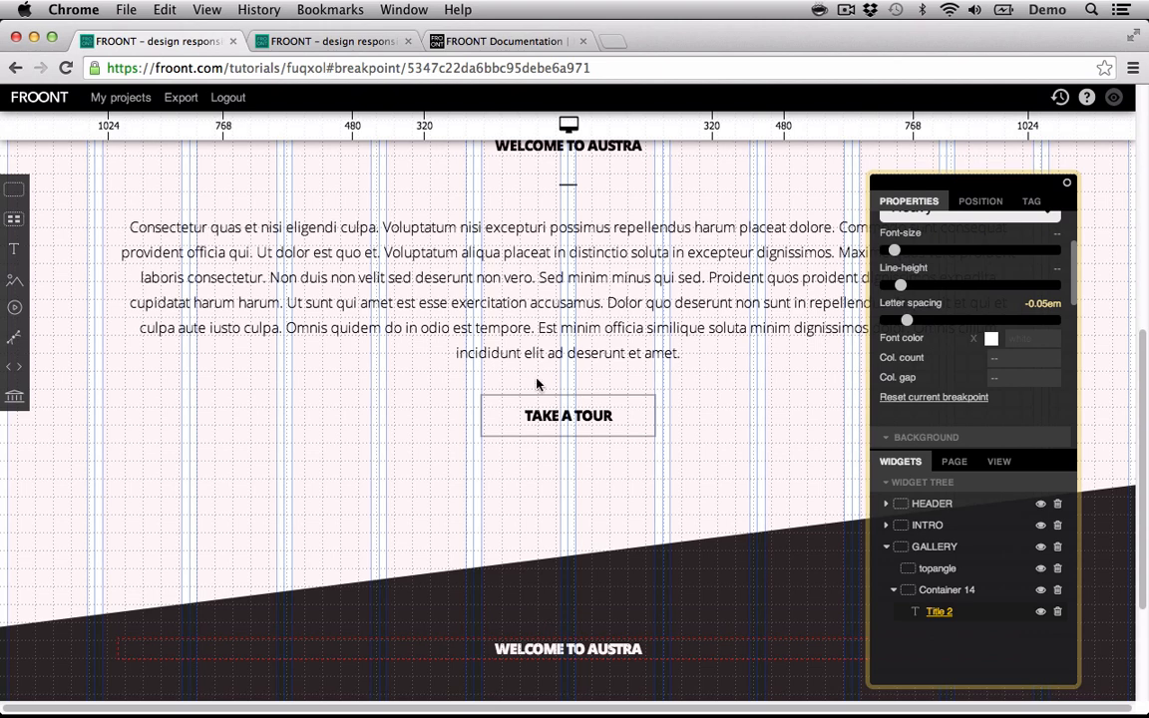
left_click(566, 184)
key("super+c")
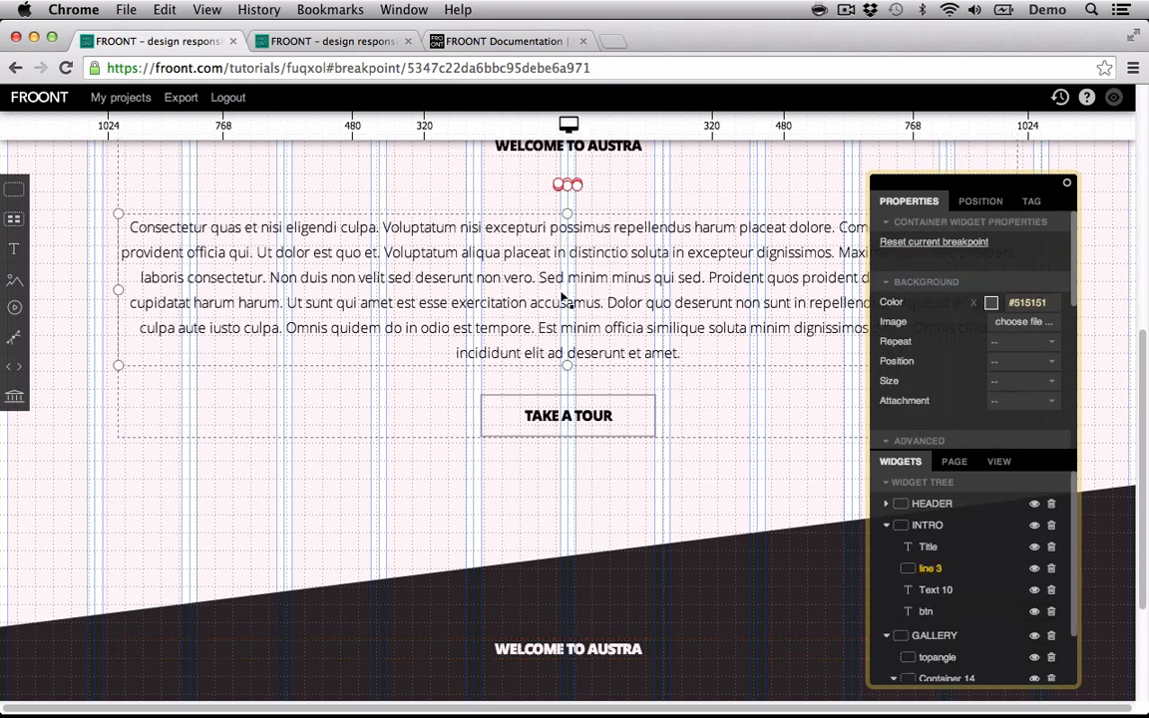
scroll(598, 474, "down", 4)
left_click(539, 622)
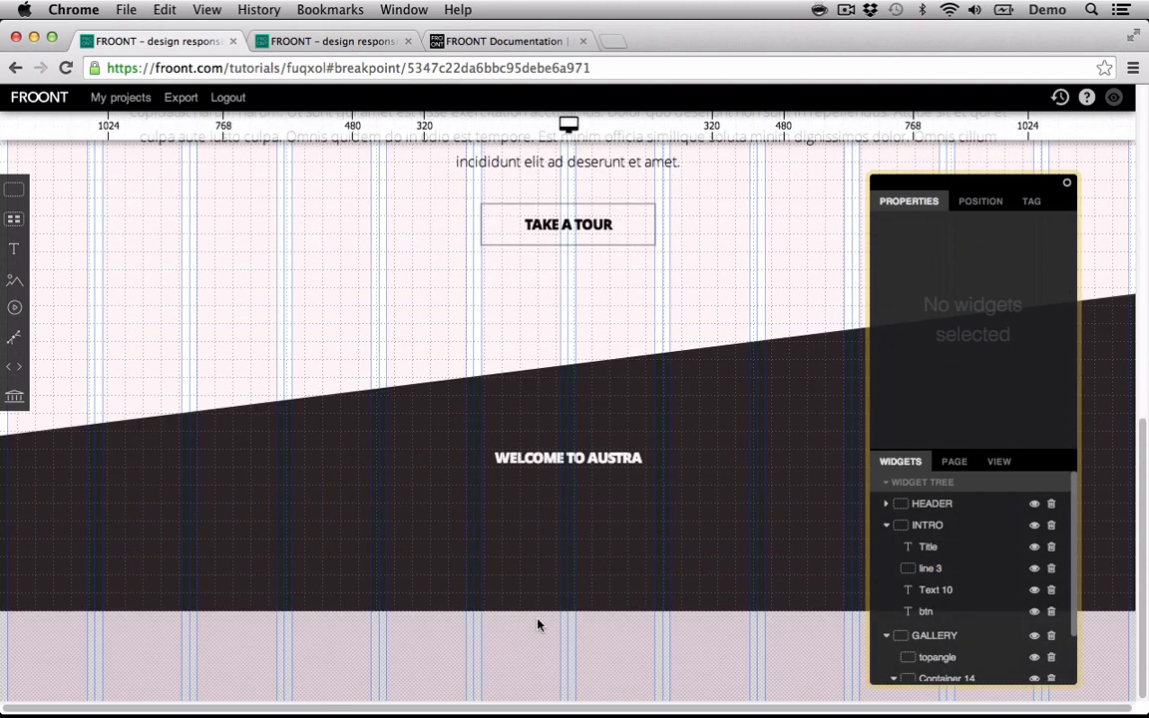
key("super+v")
scroll(930, 660, "down", 2)
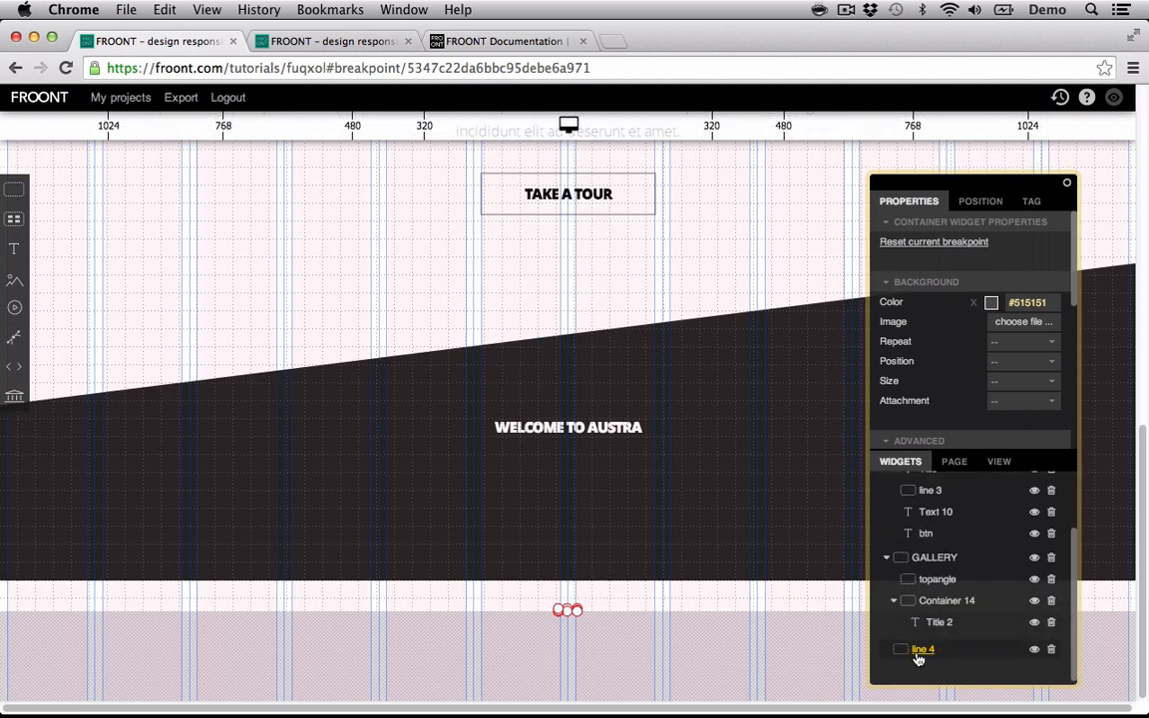
left_click_drag(922, 650, 947, 610)
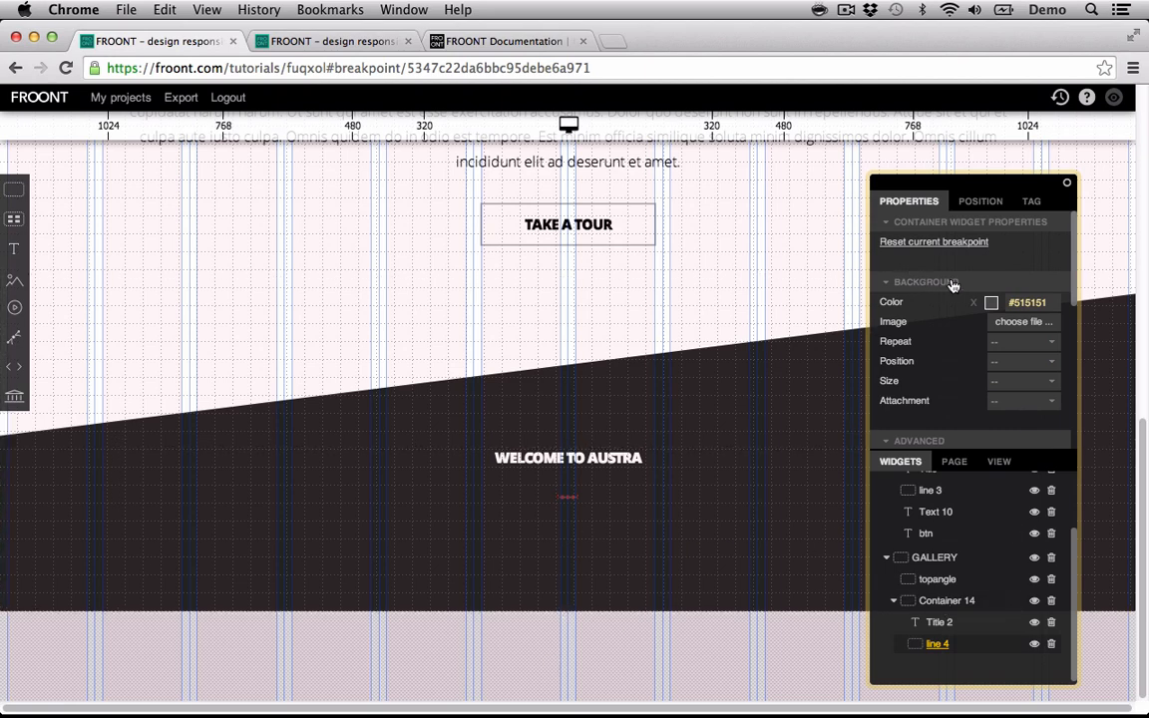
- Set the background color of the copied divider line in the gallery to white
left_click(990, 302)
left_click(974, 344)
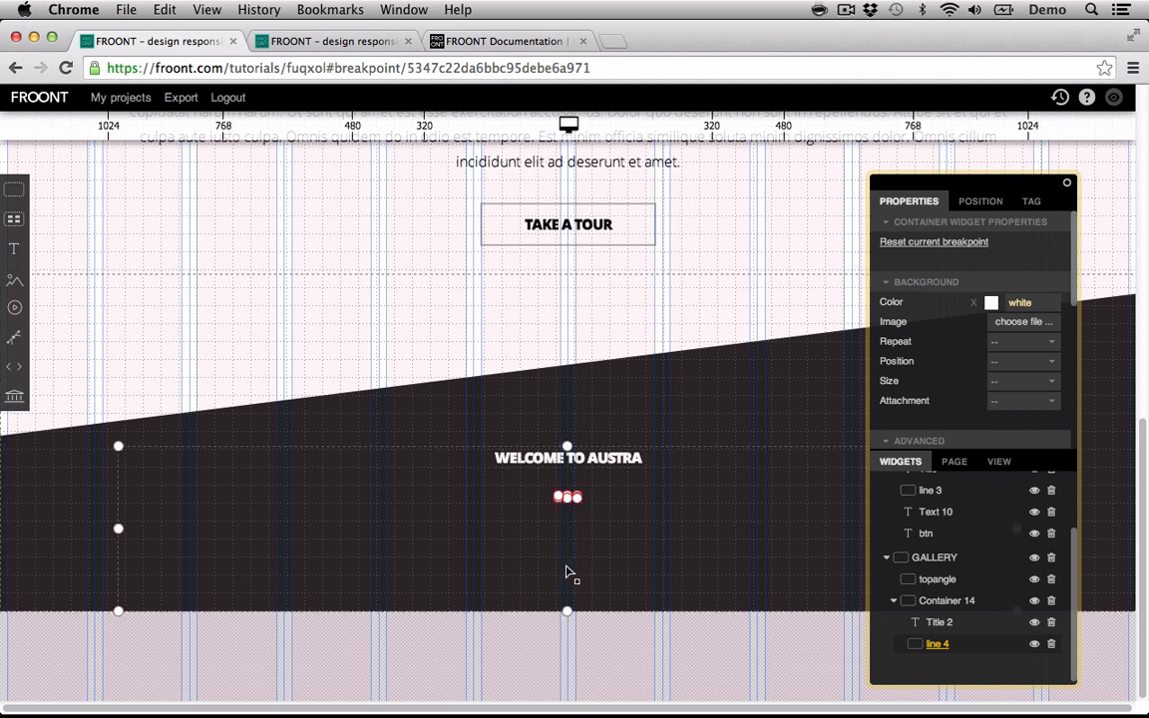
left_click(530, 648)
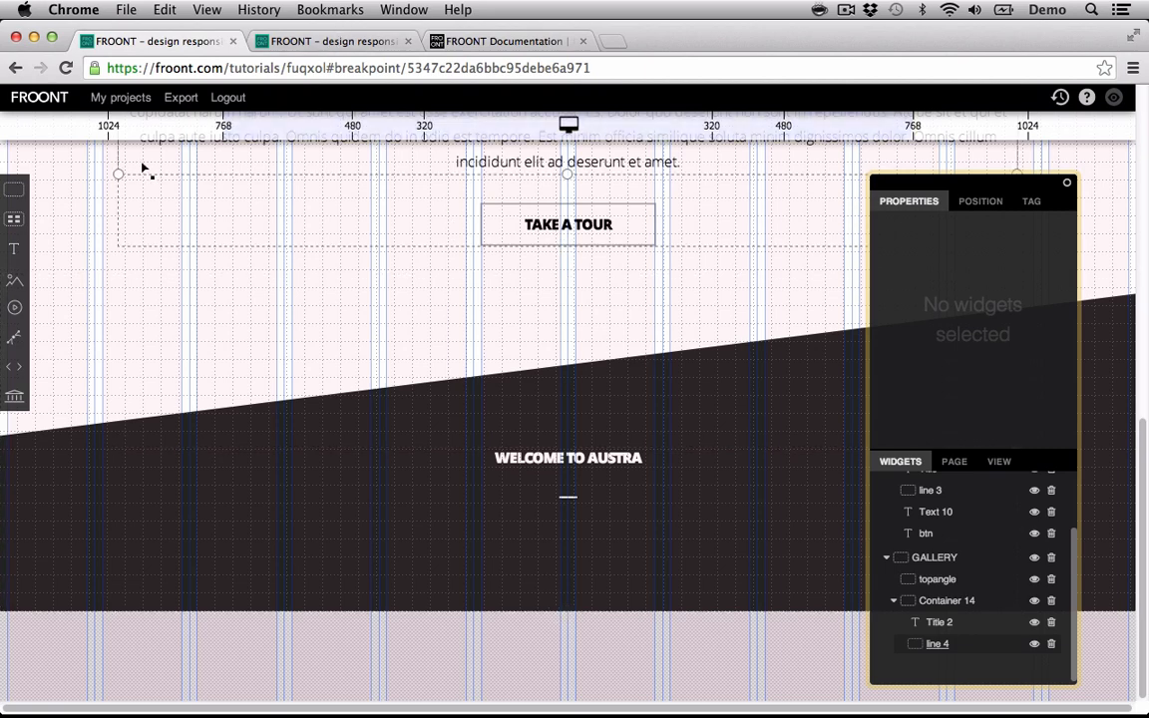
- Add a text widget at the end of the page reading "All Fashion Nature", with several spaces between the words
mouse_move(17, 253)
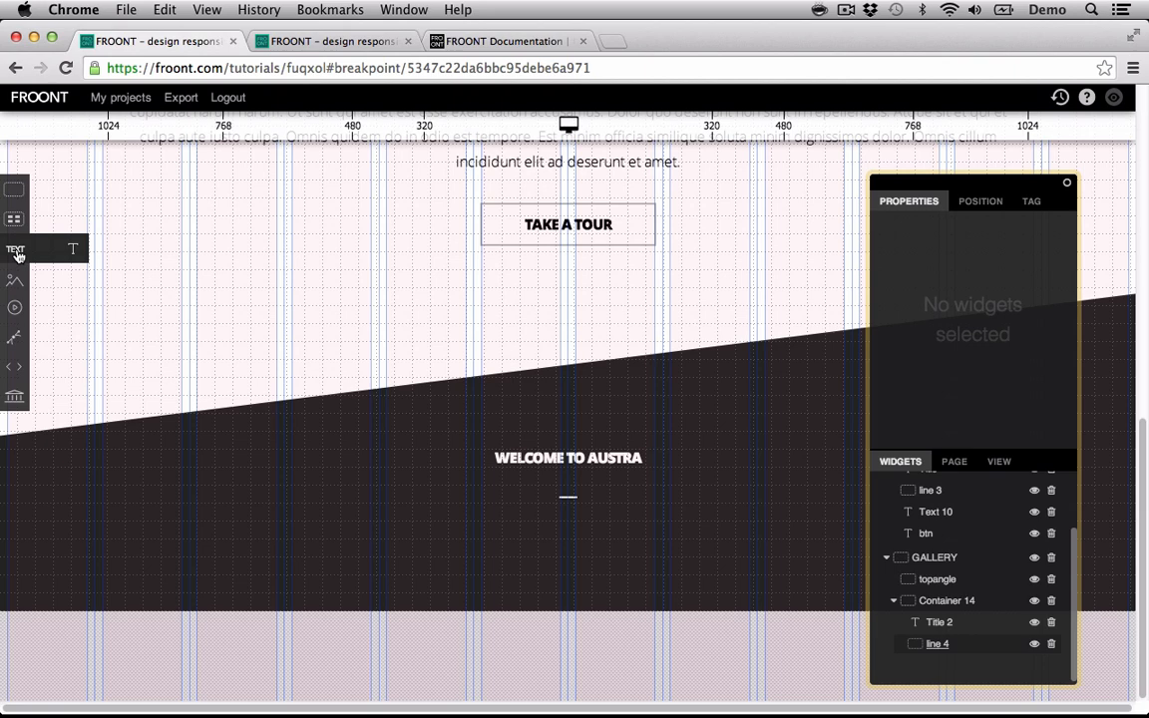
left_click(17, 253)
double_click(472, 524)
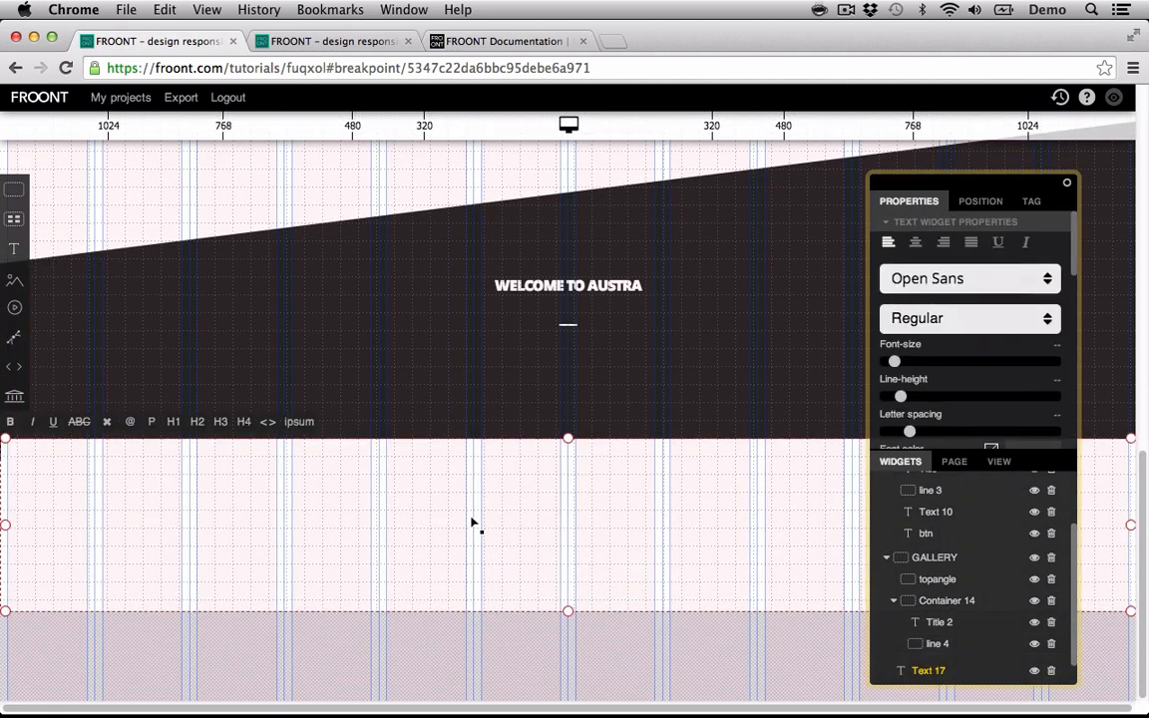
type("All   Fashion   Nature")
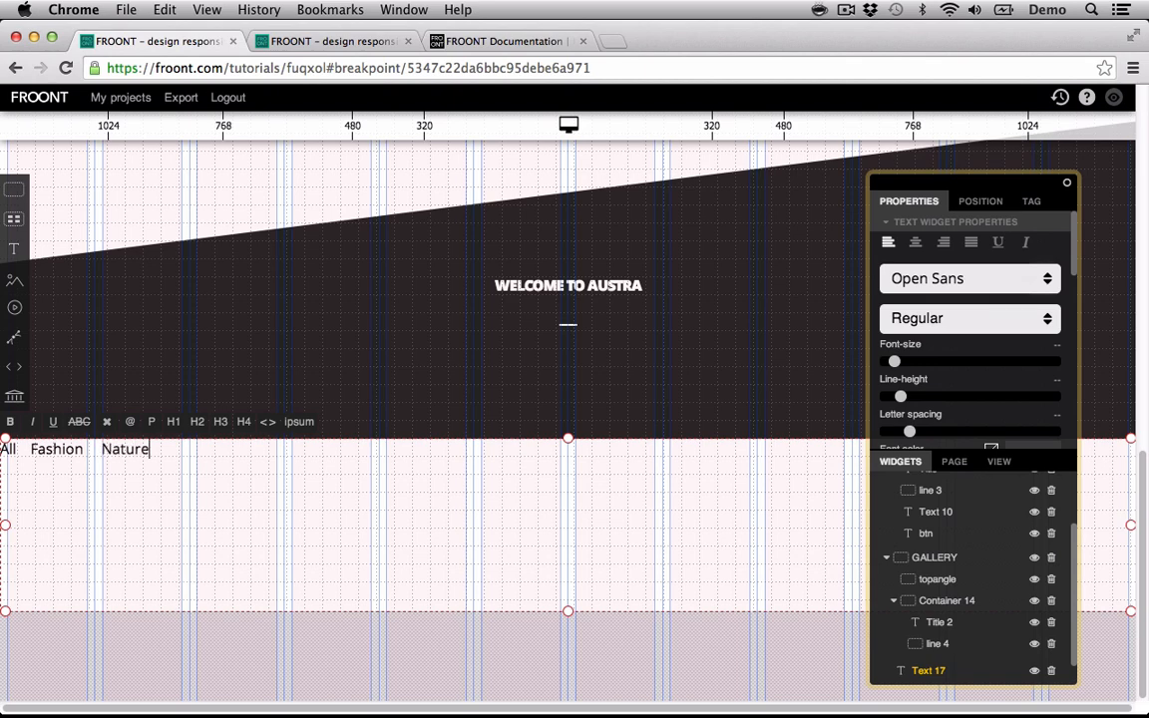
left_click(556, 682)
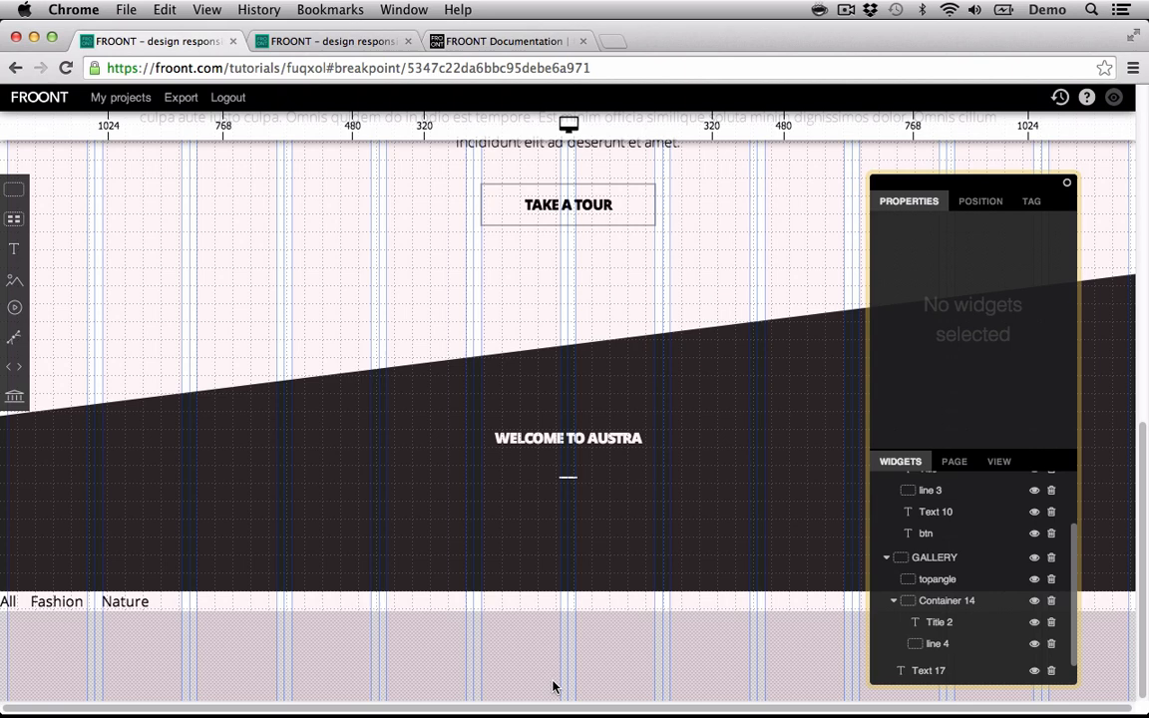
- Center the All Fashion Nature text and set its font weight to Light
left_click(514, 601)
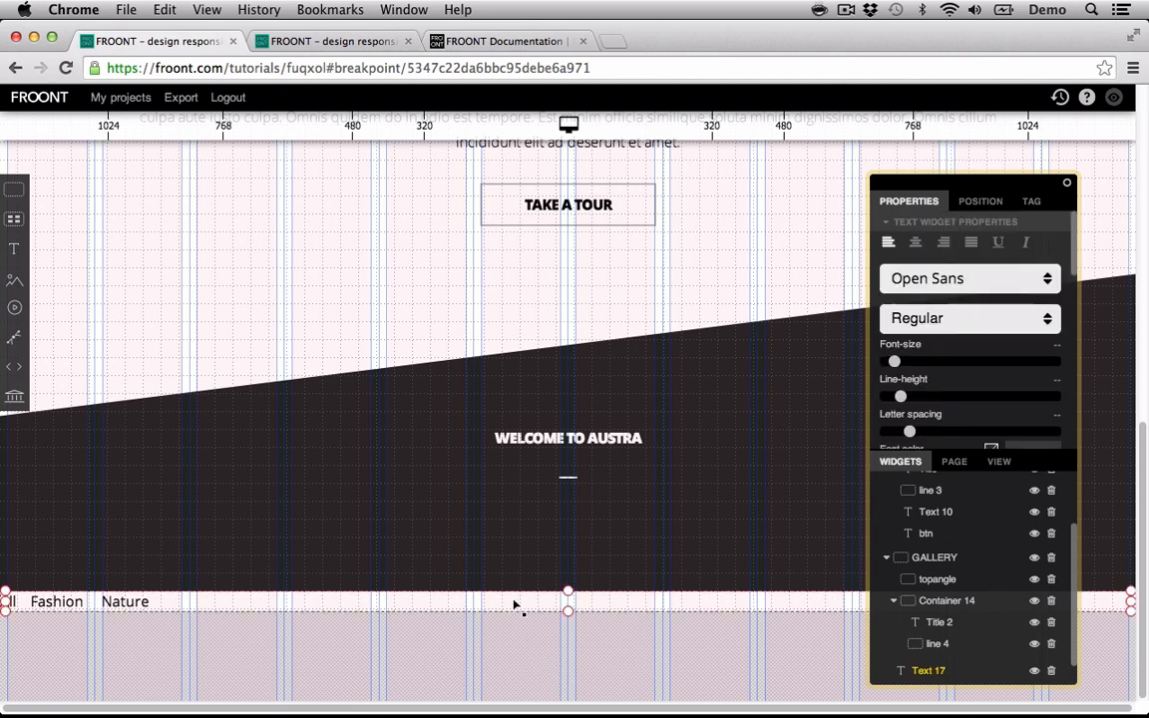
left_click(915, 243)
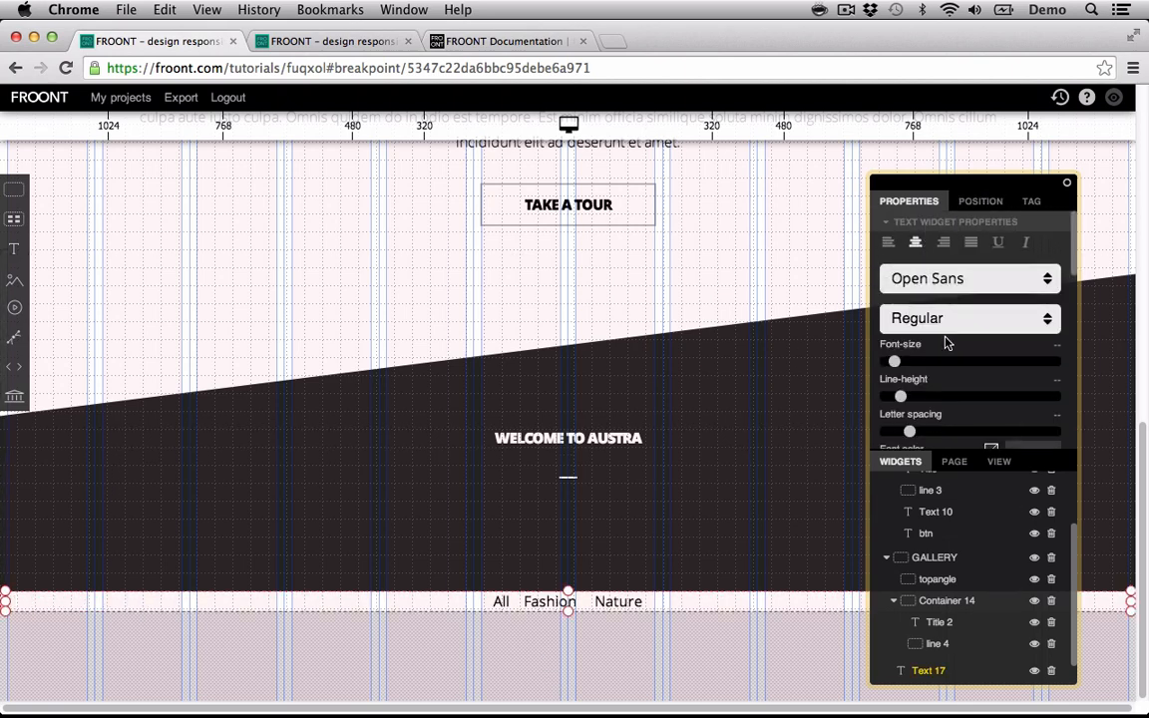
left_click(984, 324)
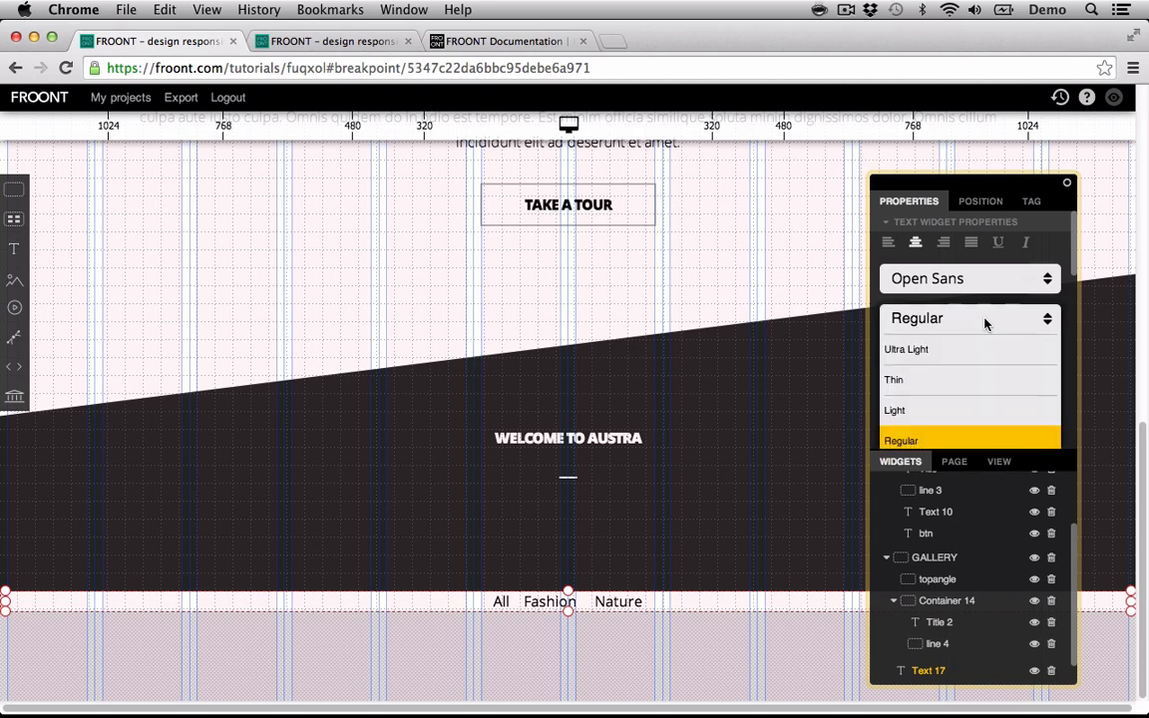
left_click(947, 407)
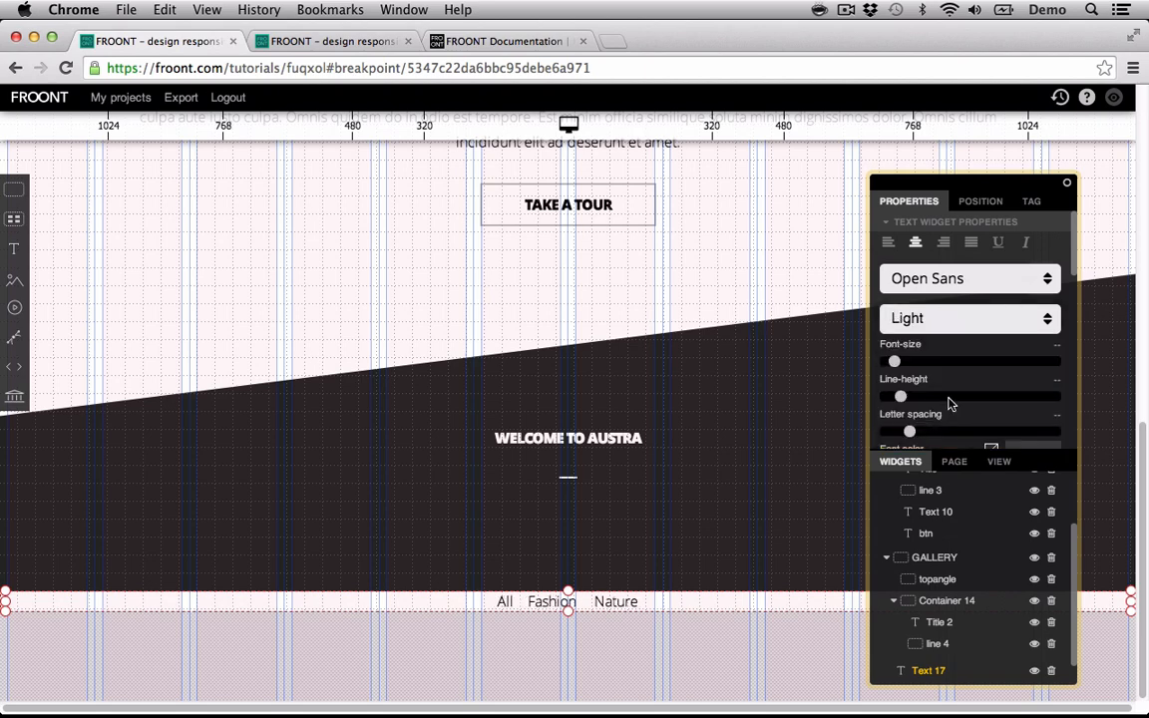
- Set the text-transform of the All Fashion Nature text to uppercase
scroll(948, 403, "down", 5)
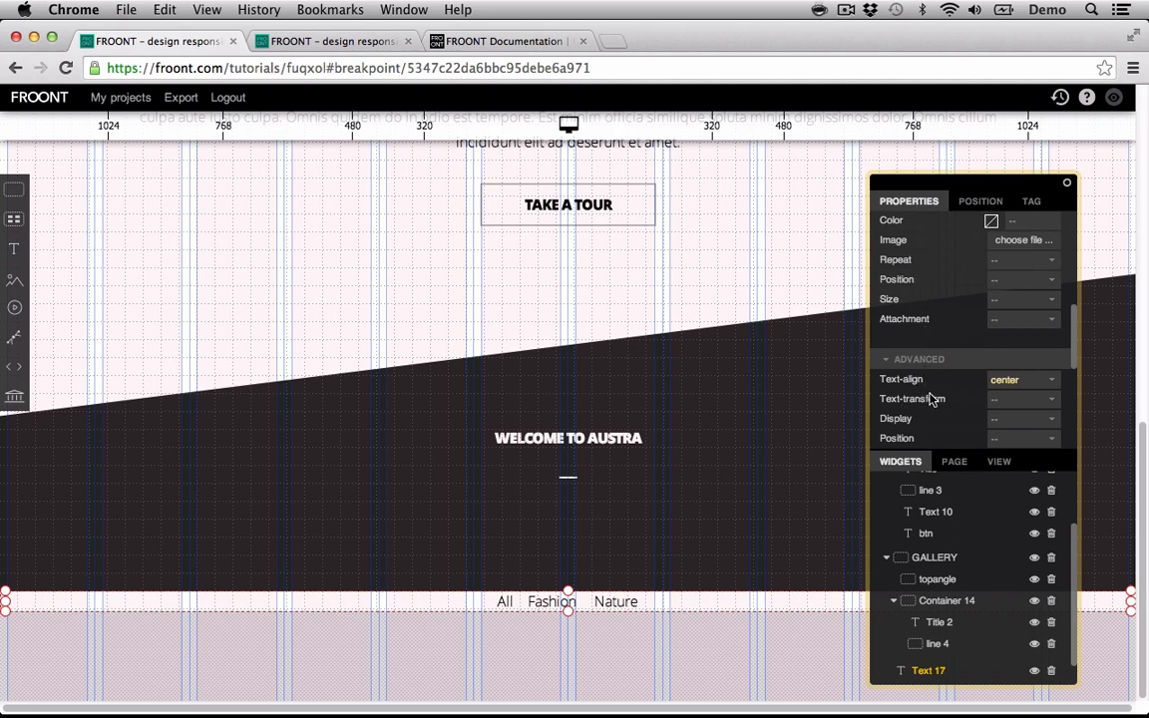
scroll(931, 400, "down", 3)
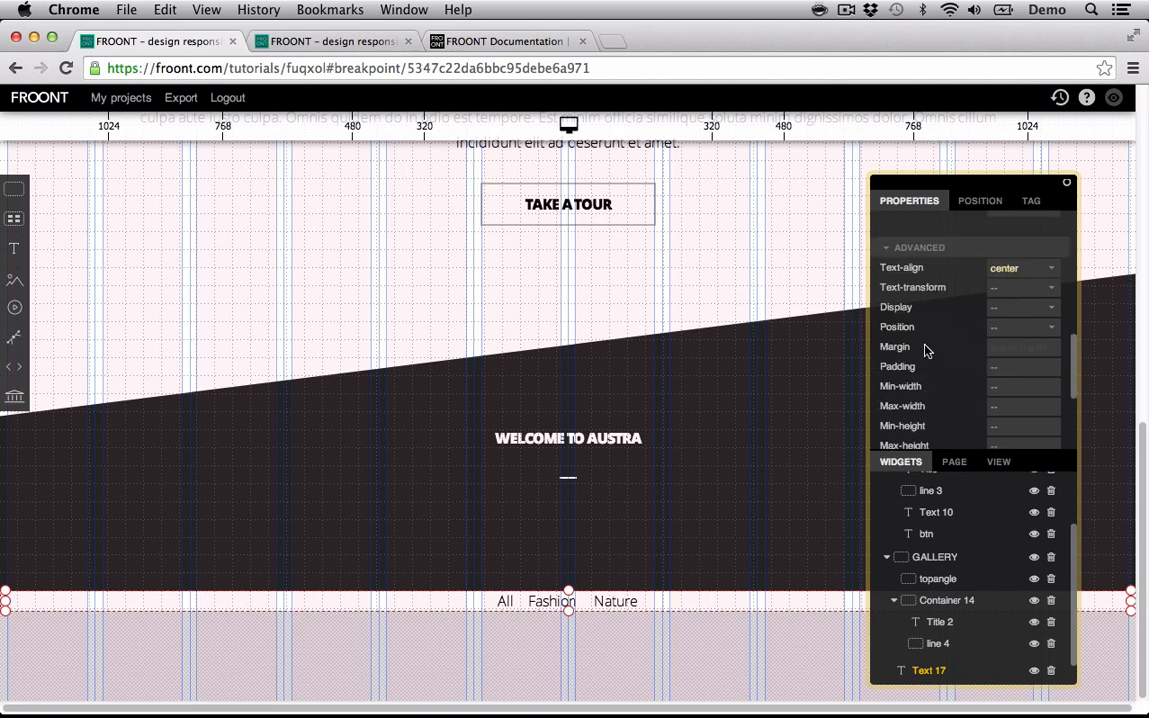
left_click(1053, 290)
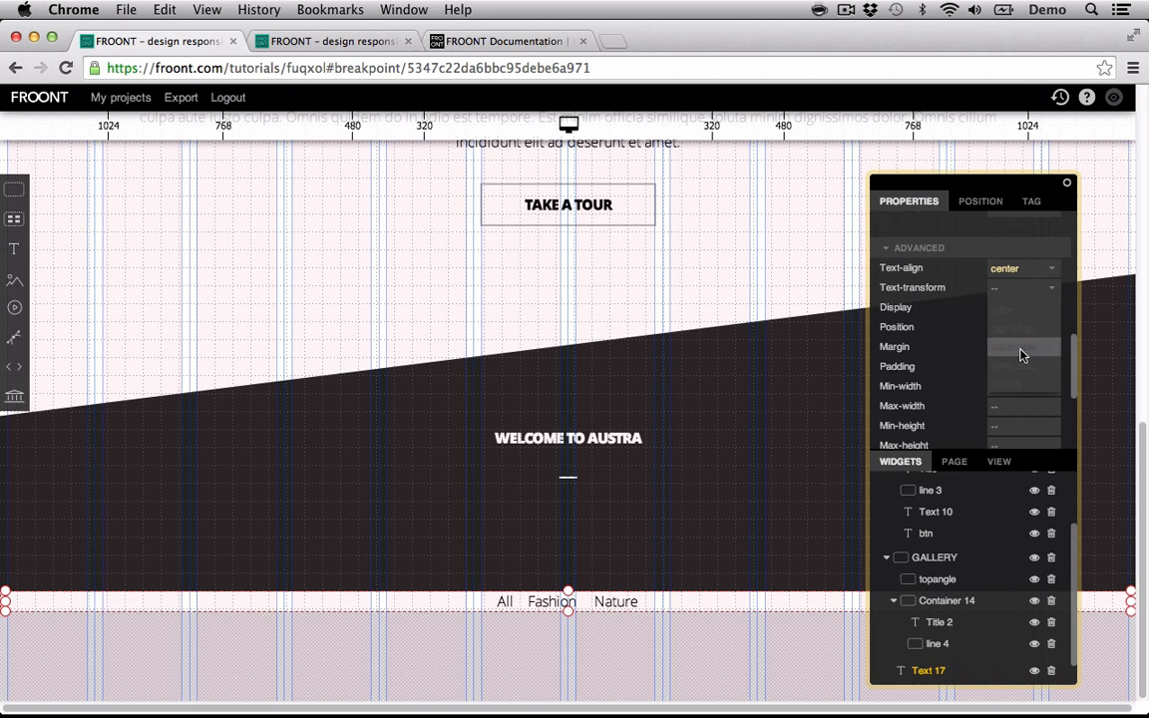
left_click(1020, 351)
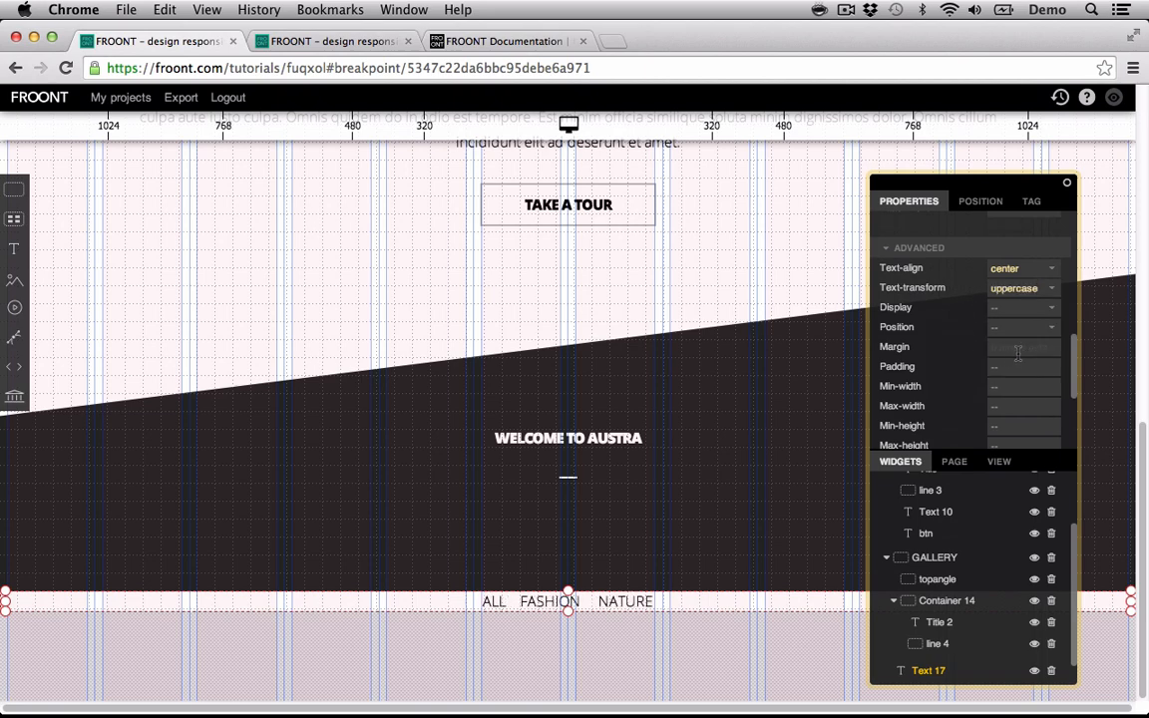
- Rename the category text widget "filter navigation" and nest it in the gallery's container below the divider line
double_click(927, 670)
type("filter navigation")
key("Return")
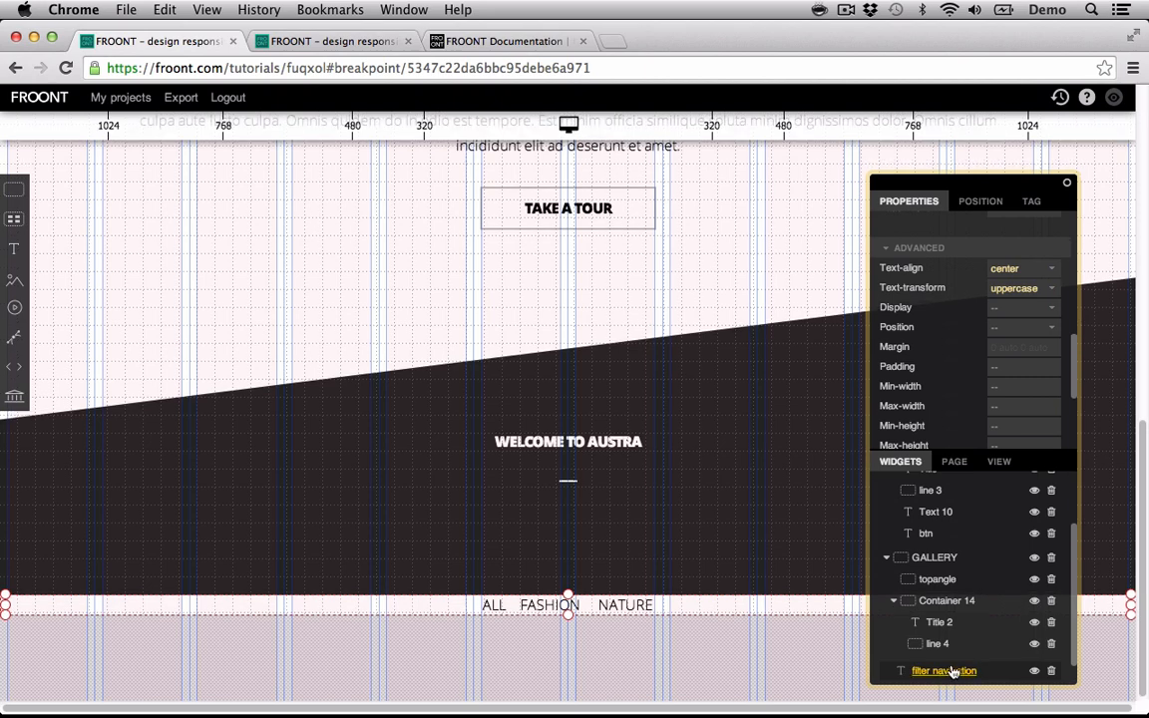
left_click_drag(936, 675, 951, 603)
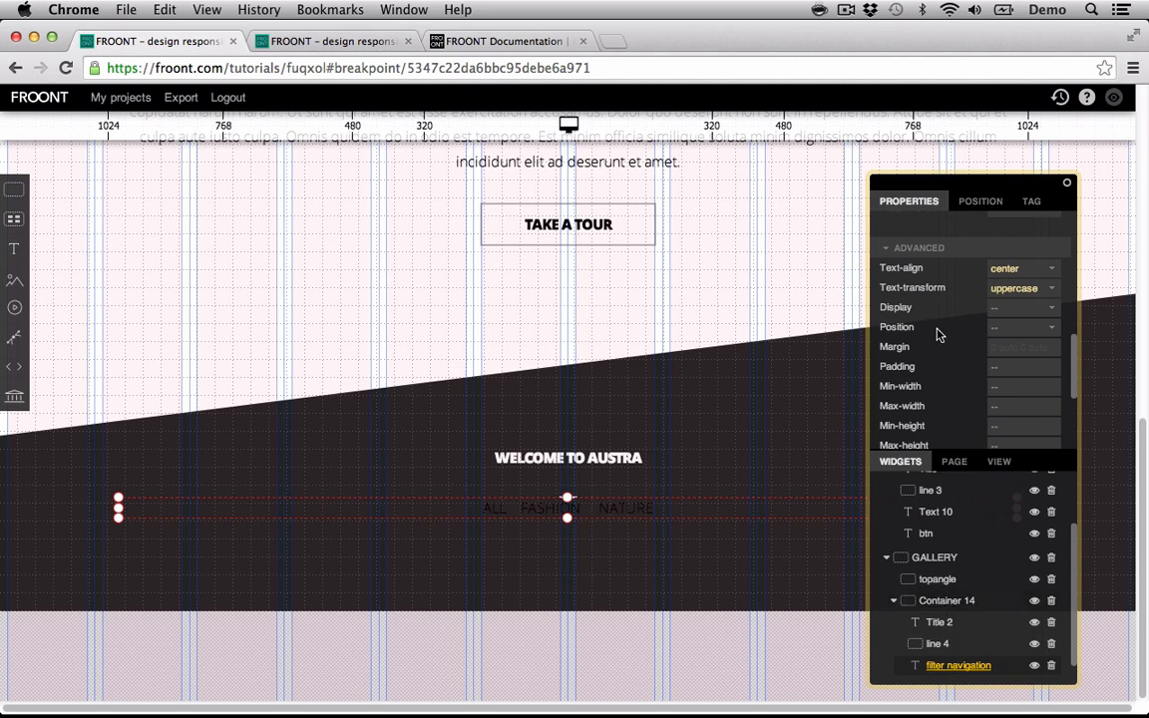
- Set the font color of the filter navigation text to white
scroll(935, 300, "up", 5)
left_click(990, 245)
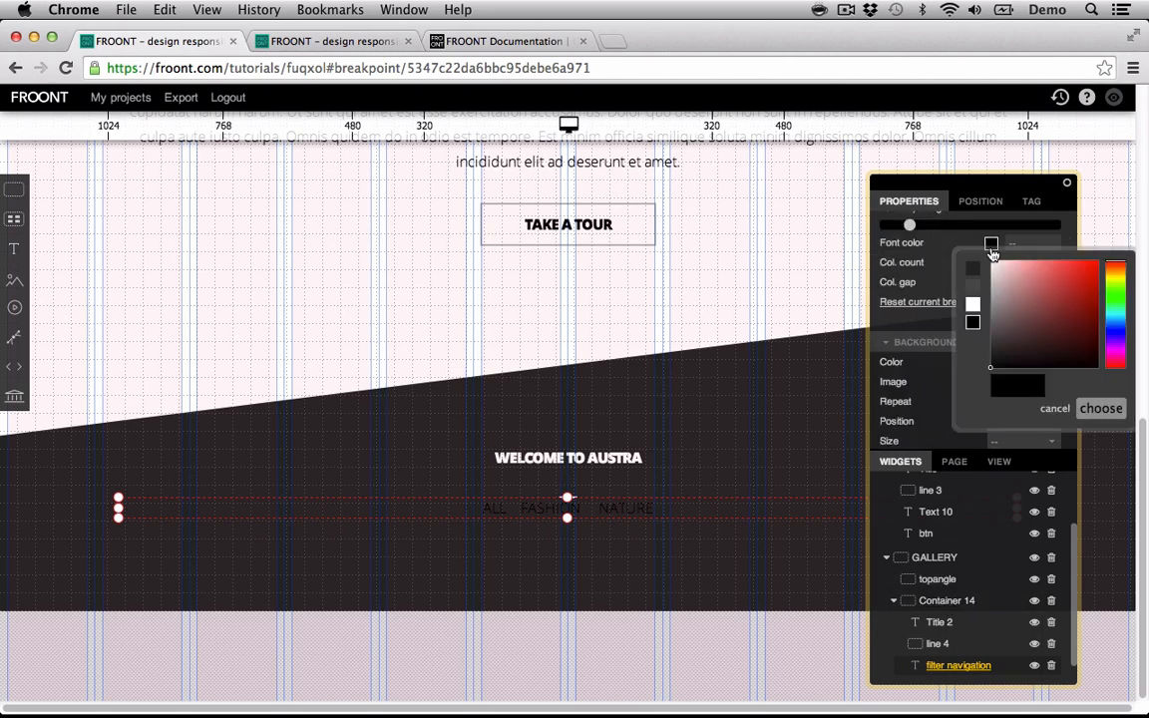
left_click(975, 308)
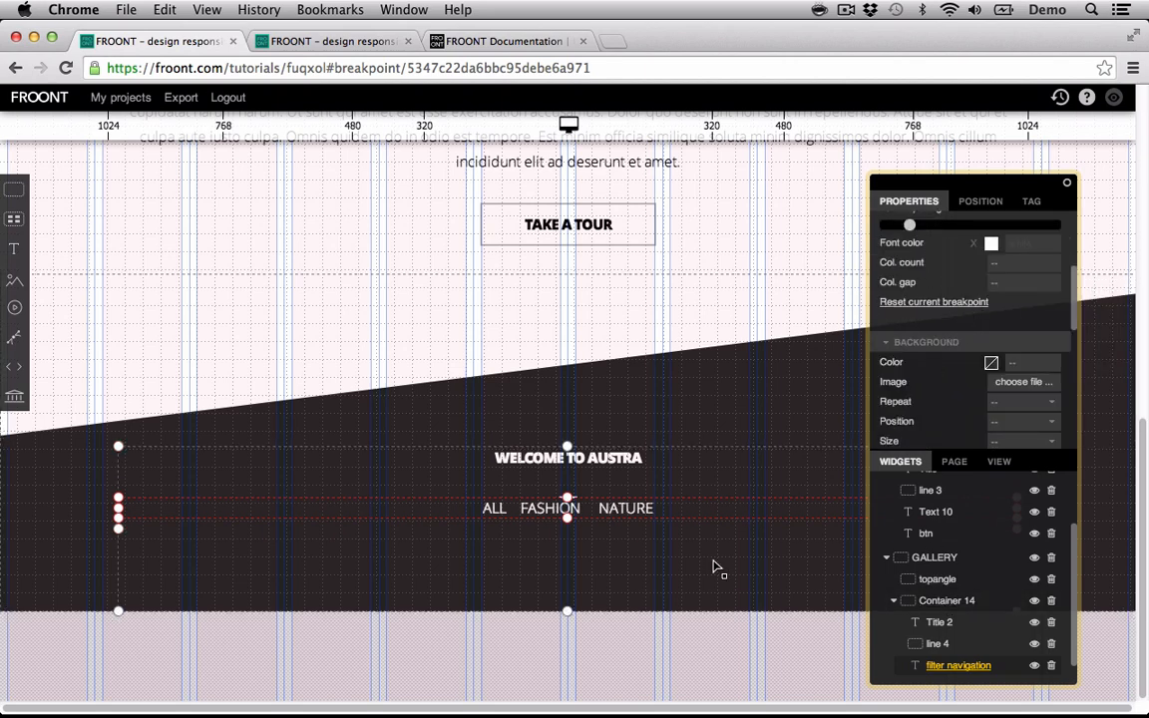
- Set the top margin of the filter navigation text to 2em
left_click(983, 203)
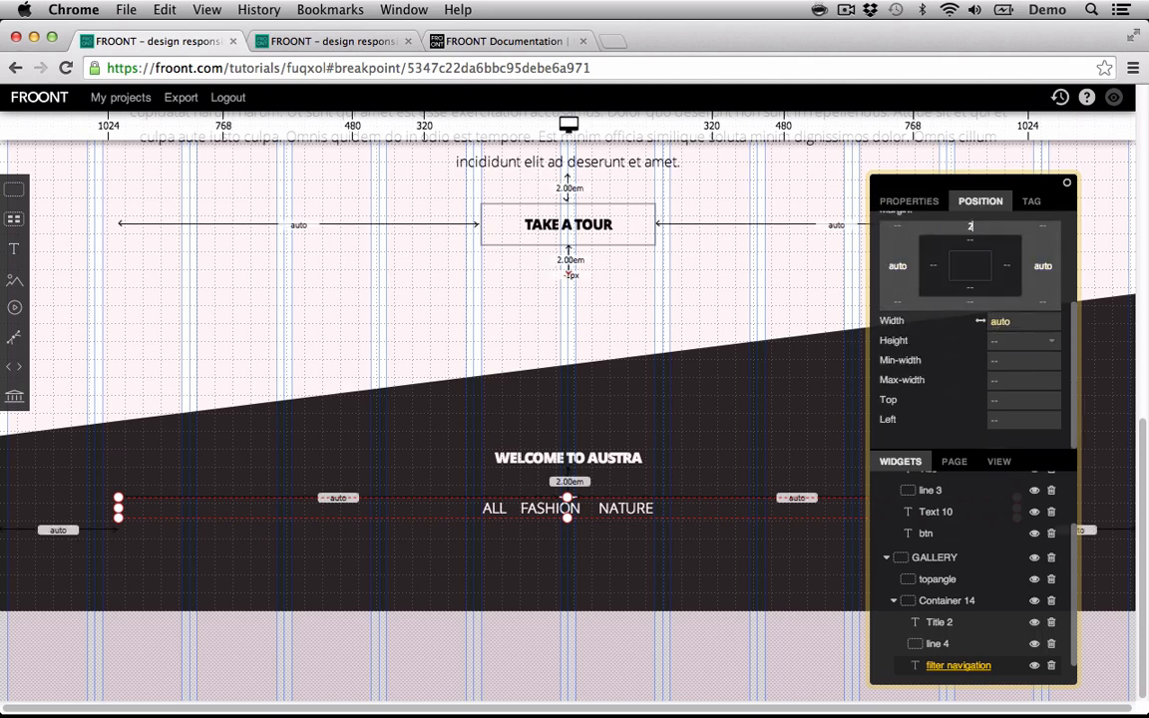
type("2em")
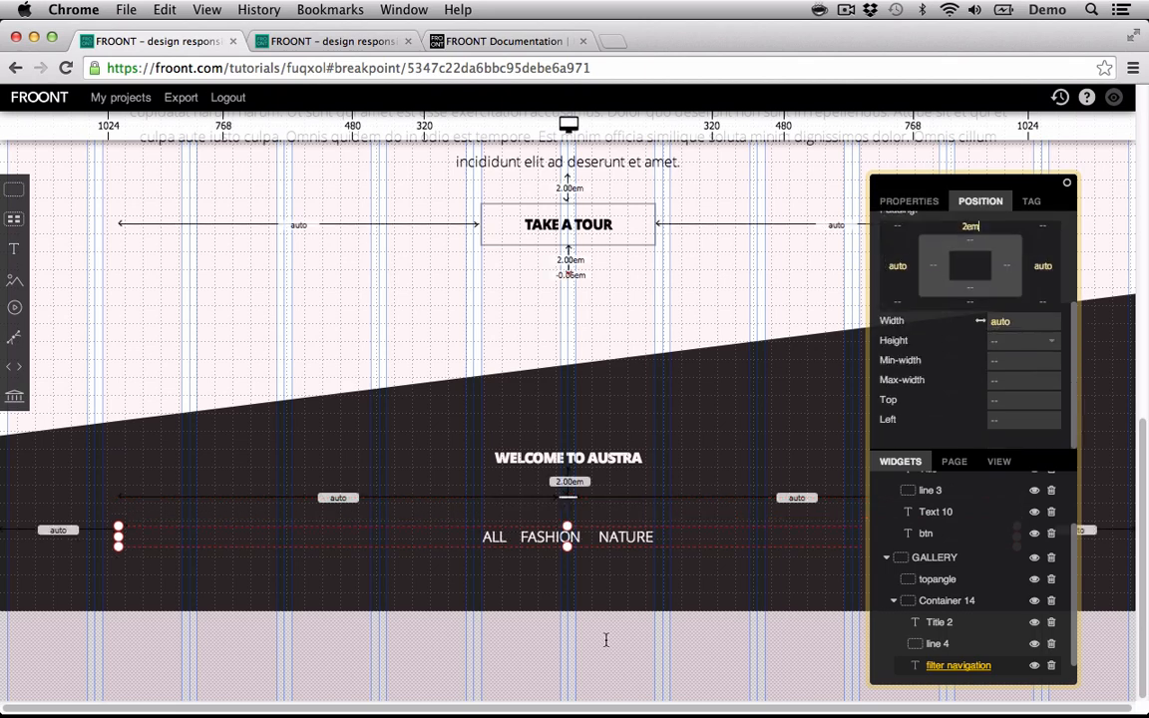
left_click(598, 660)
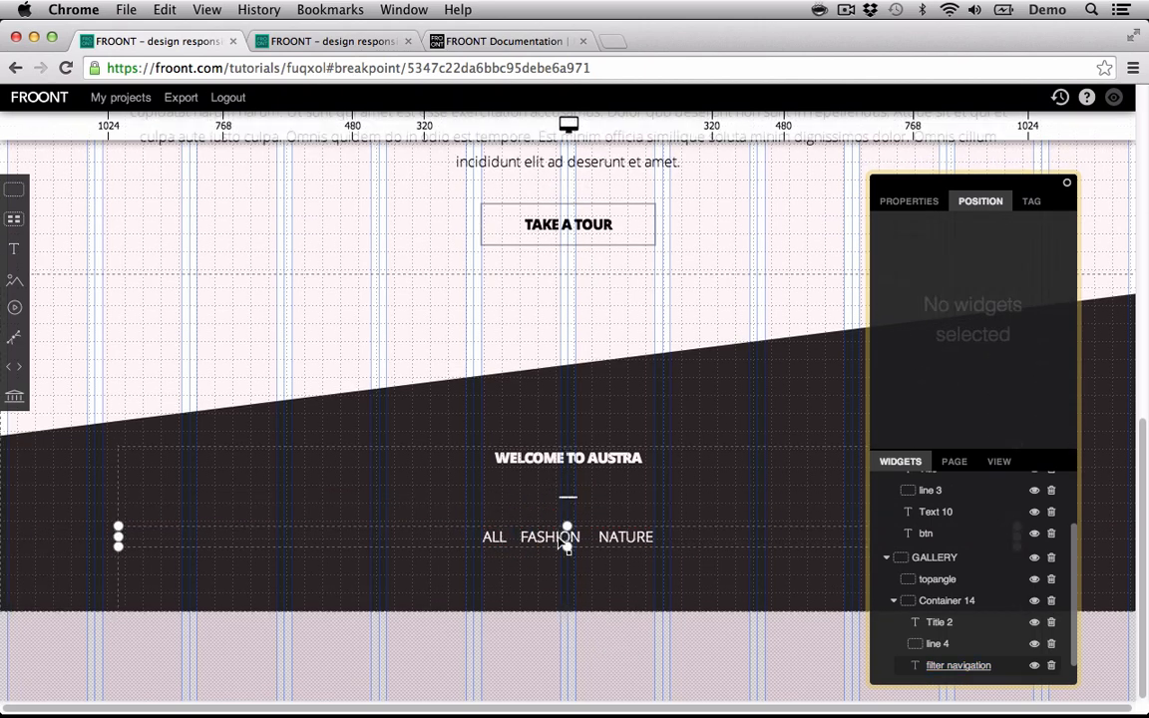
- Add a grid widget below the gallery section, followed by an empty image widget
left_click(19, 220)
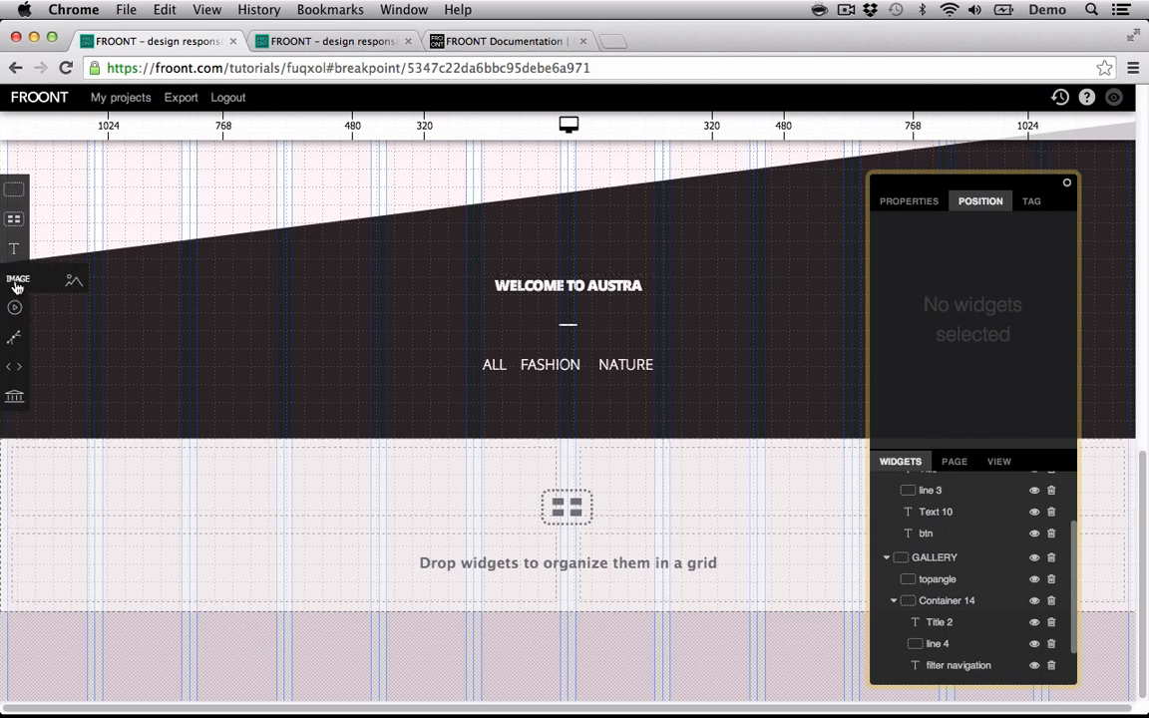
left_click(72, 283)
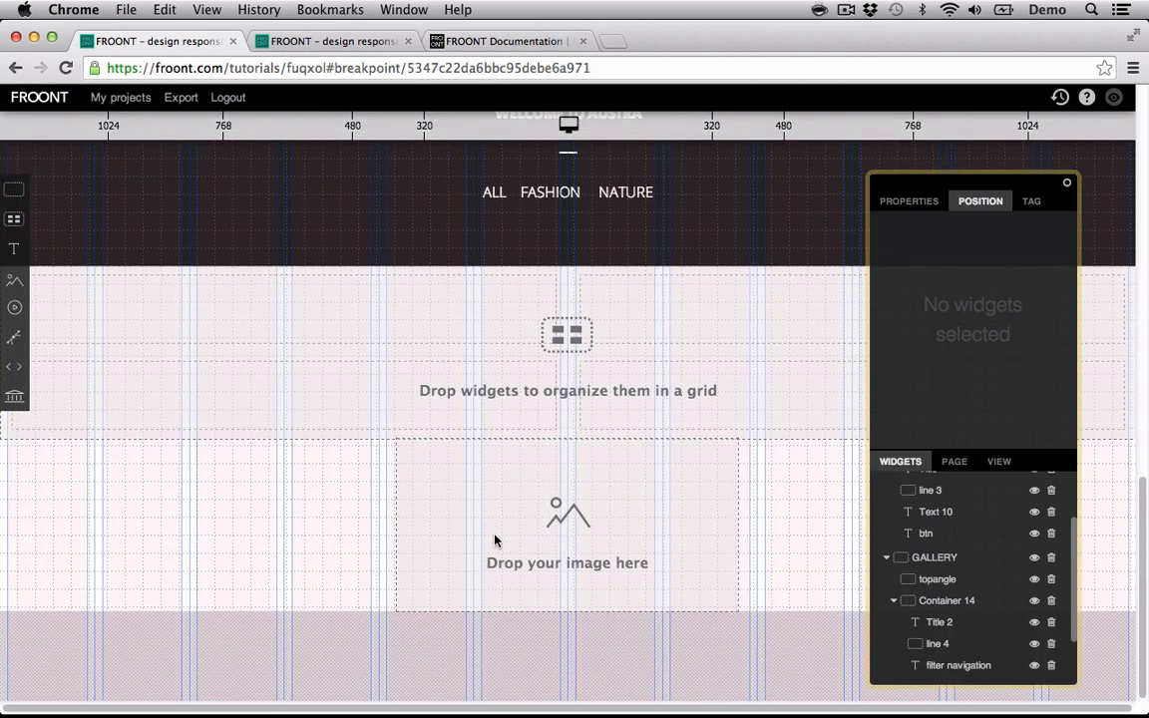
- Switch to Finder and place austra_bg.jpg from the Austra eyewear folder into the empty image widget below the grid
mouse_move(389, 696)
left_click(351, 678)
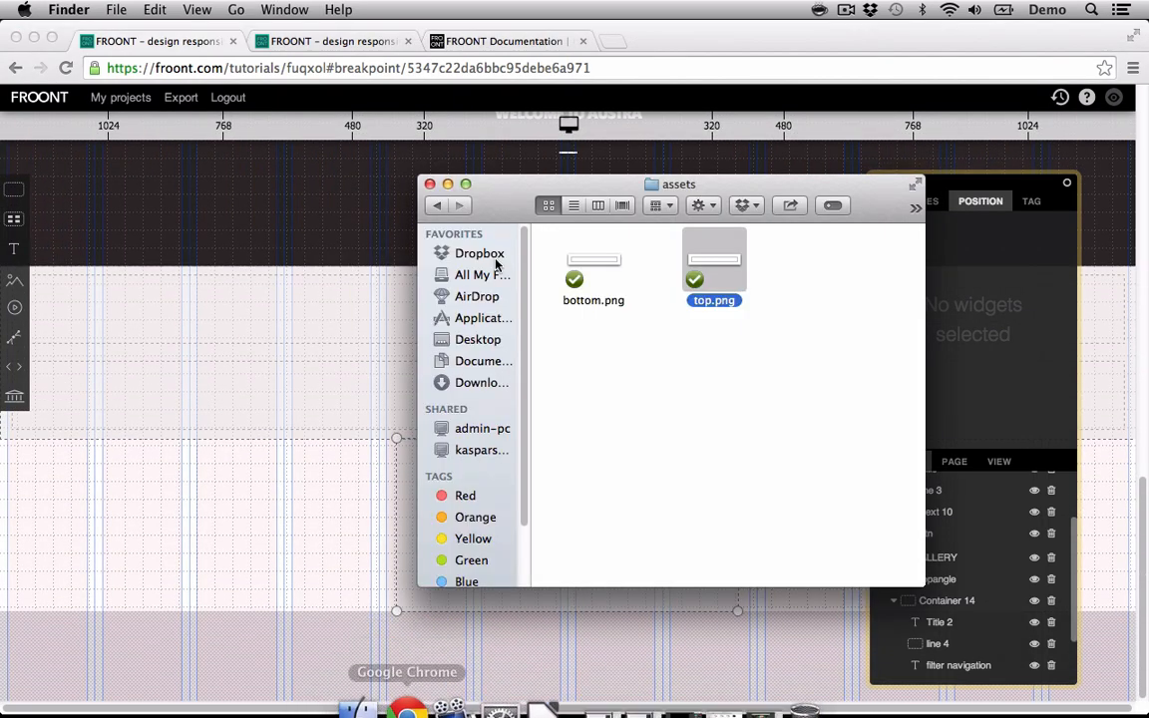
left_click(436, 205)
left_click_drag(528, 189, 727, 175)
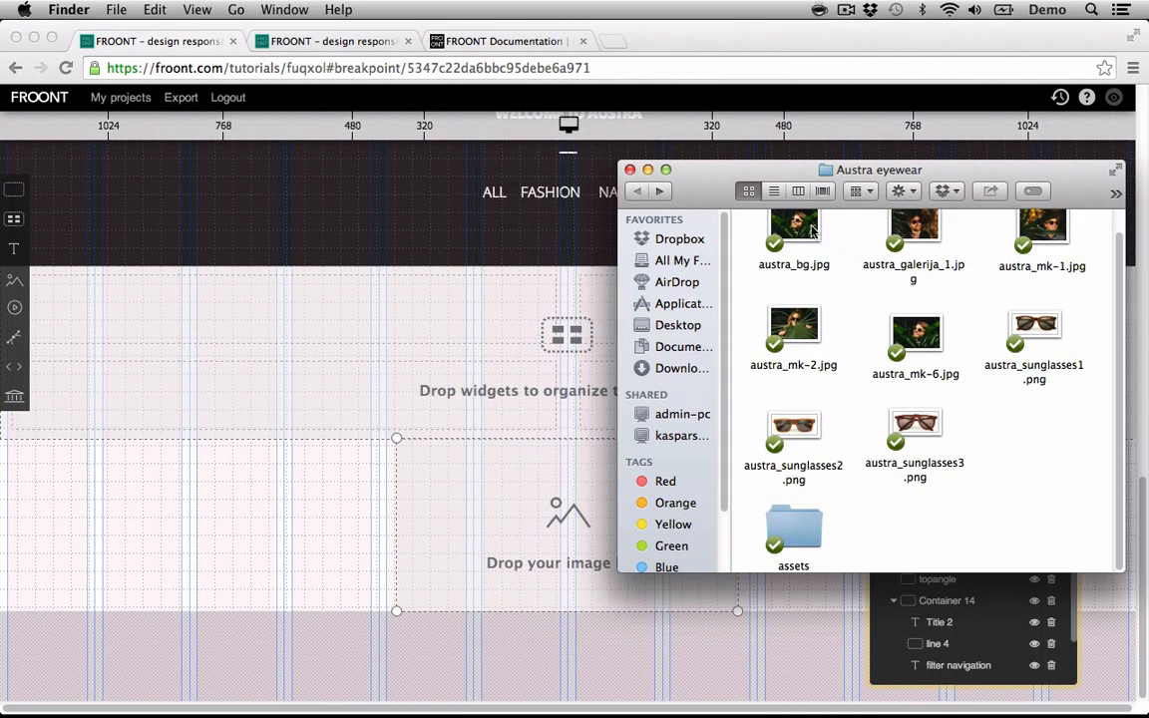
left_click_drag(794, 237, 573, 510)
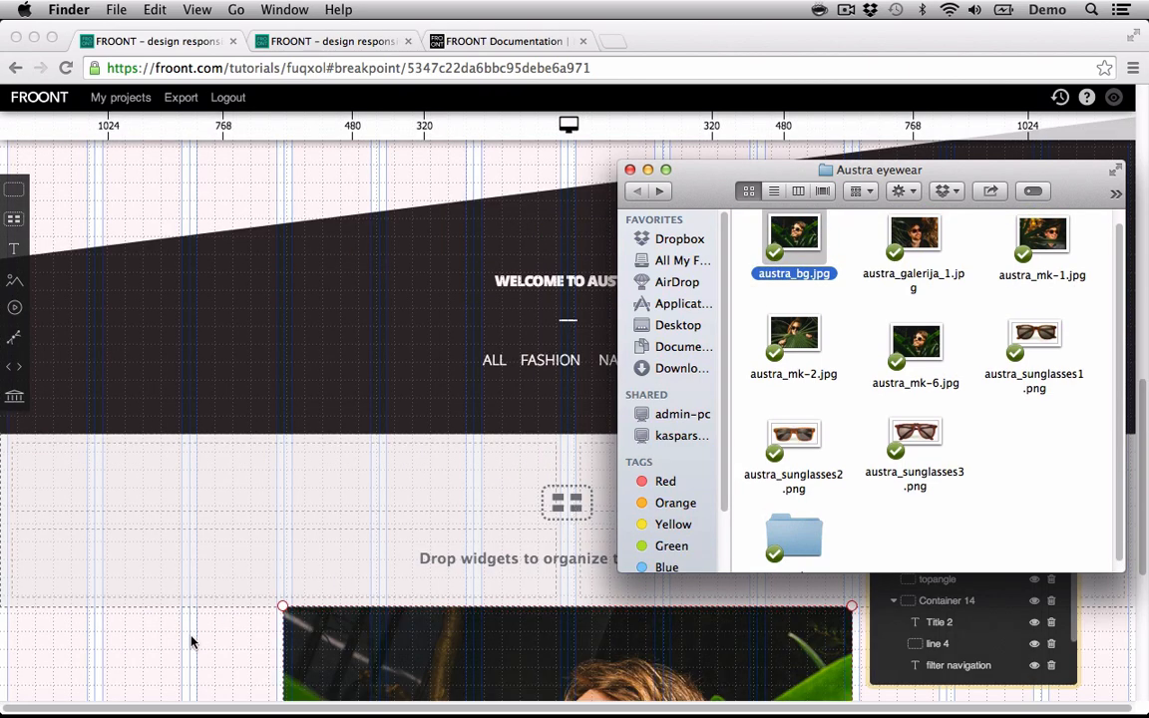
left_click(289, 627)
scroll(317, 610, "down", 5)
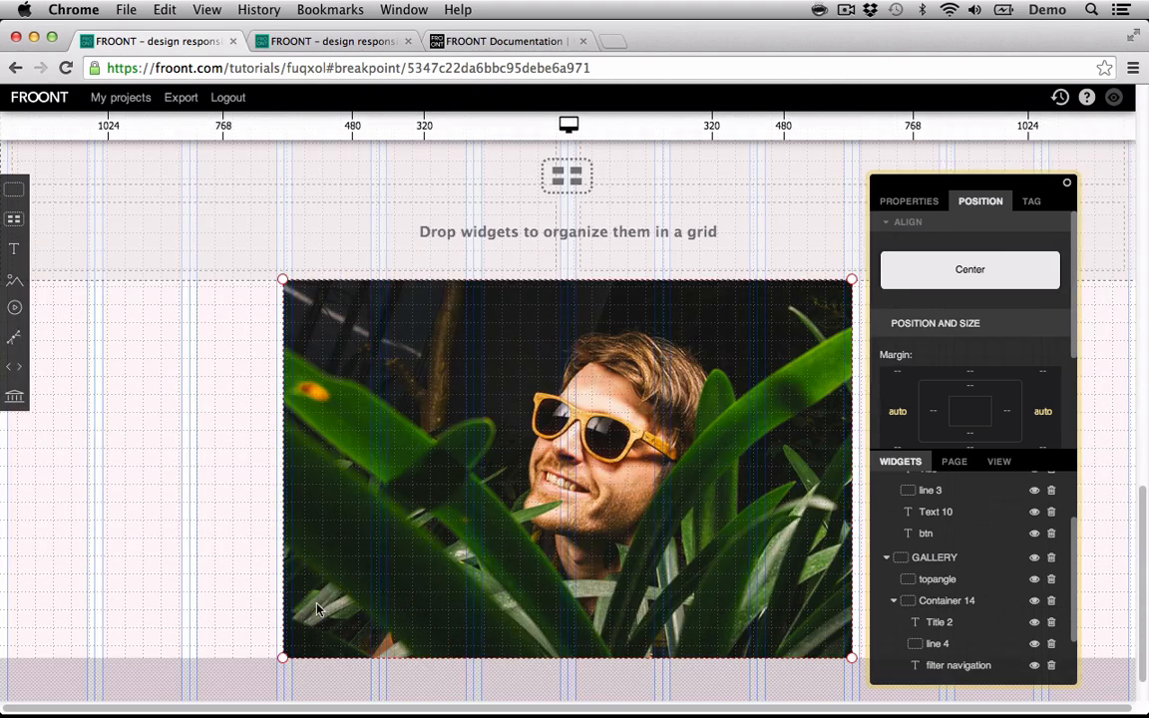
scroll(570, 533, "up", 1)
scroll(570, 534, "up", 3)
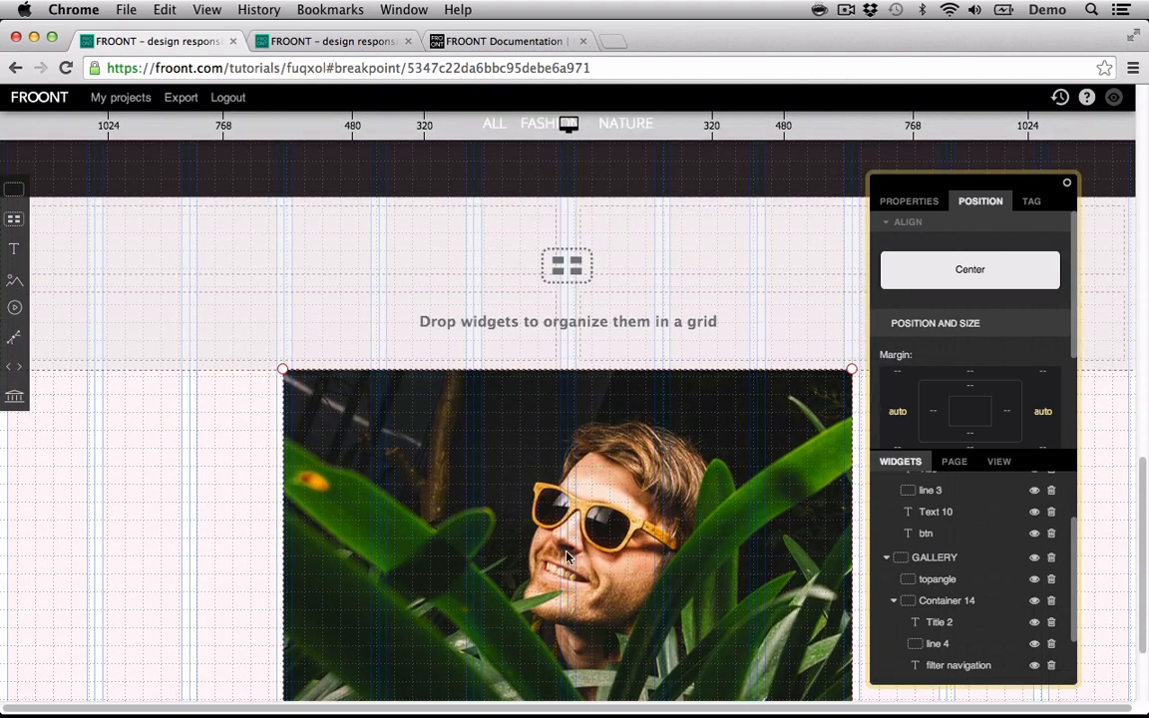
- Move the austra_bg.jpg image into the first cell of the grid and set the grid's column count to 3
left_click_drag(582, 366, 574, 282)
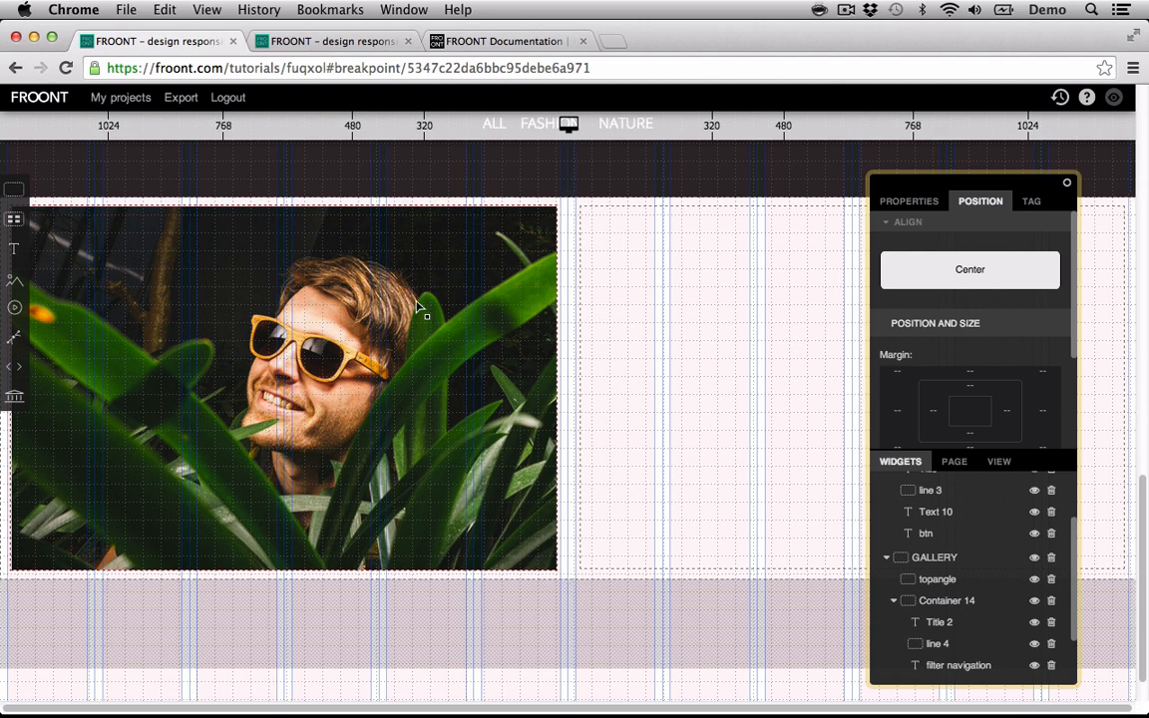
left_click(648, 282)
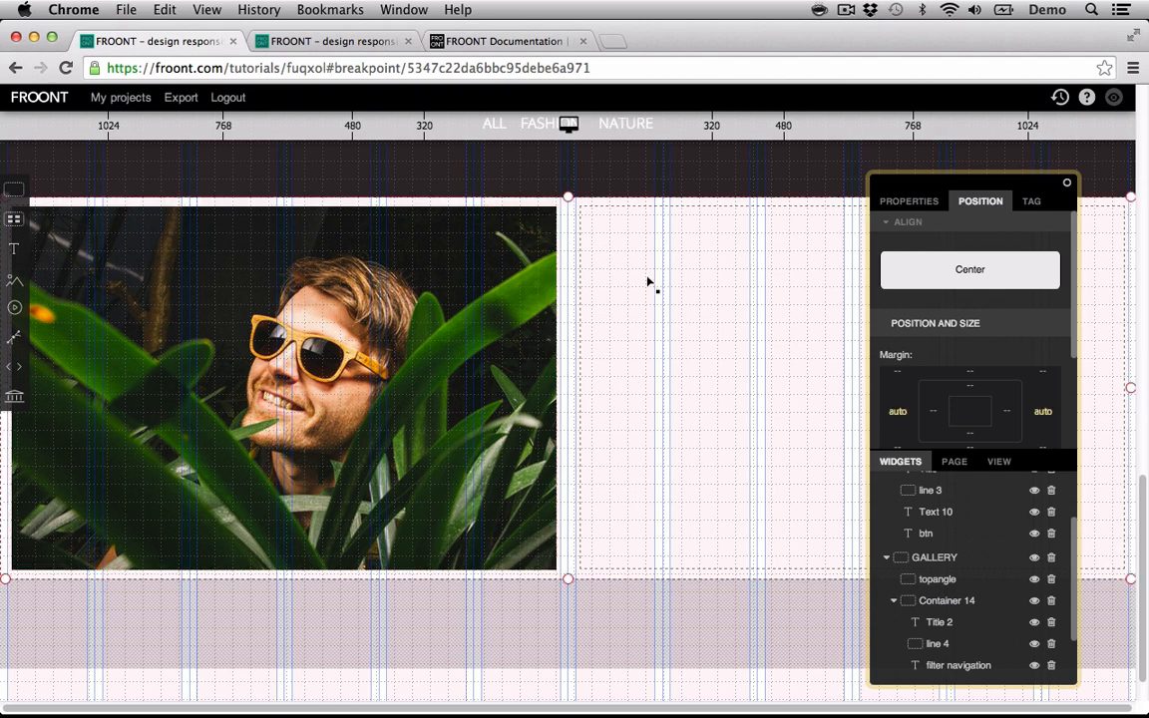
left_click(915, 204)
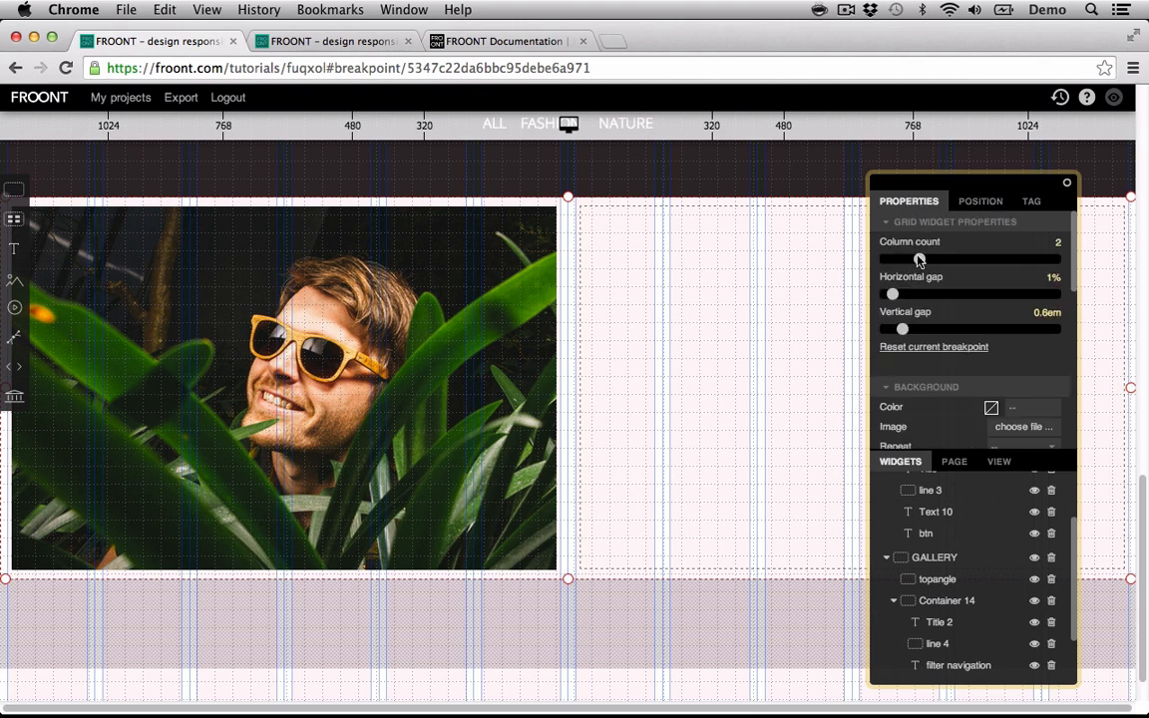
left_click_drag(918, 259, 952, 259)
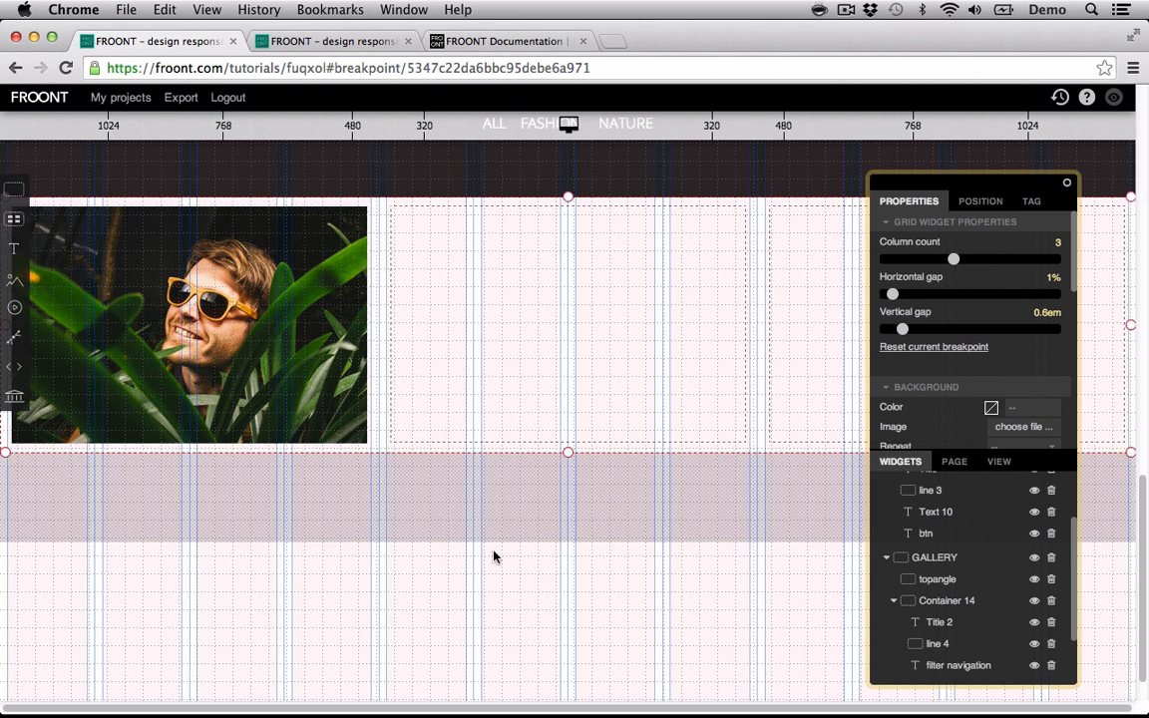
- Duplicate the image of the man in yellow sunglasses into the grid's second cell
left_click(237, 312)
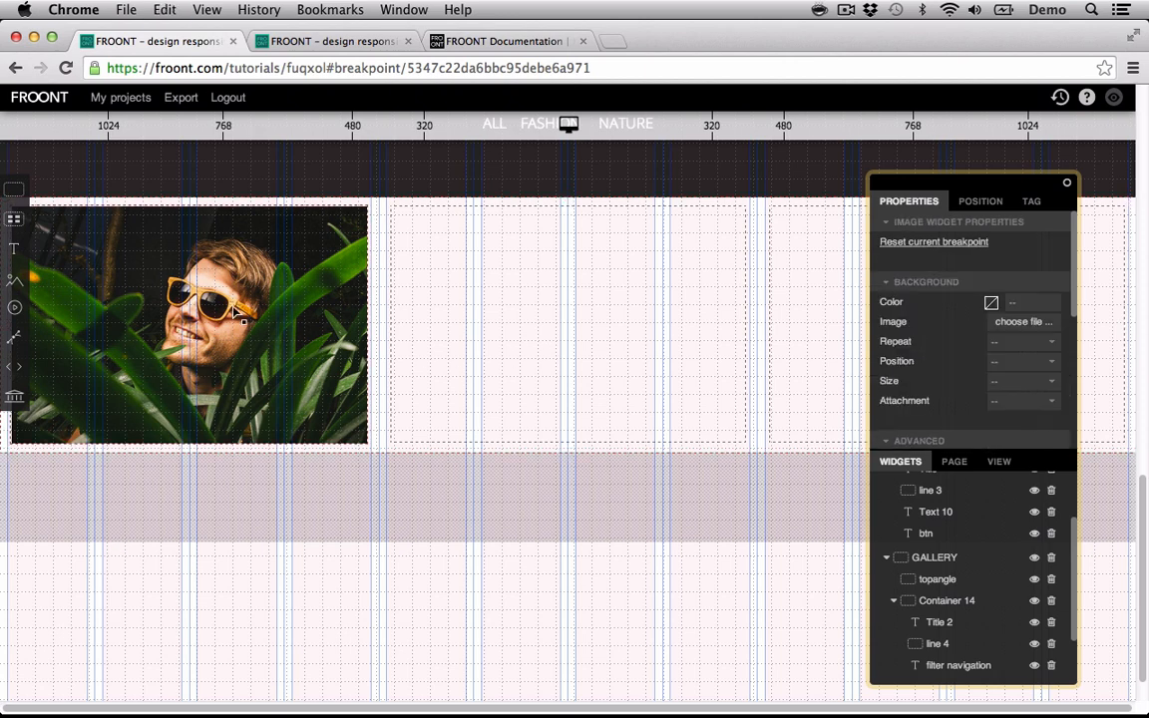
scroll(236, 313, "up", 3)
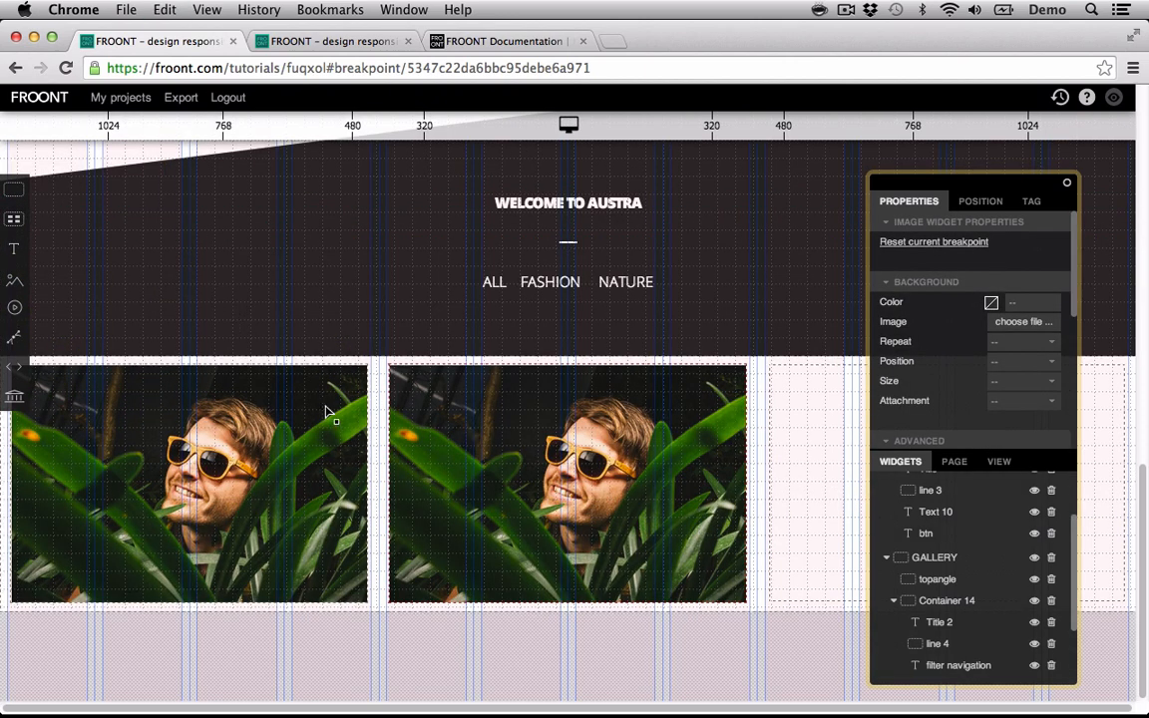
- Switch to Finder, replace the second grid image with the photo of the man in red sunglasses, and duplicate it into the third cell
mouse_move(488, 710)
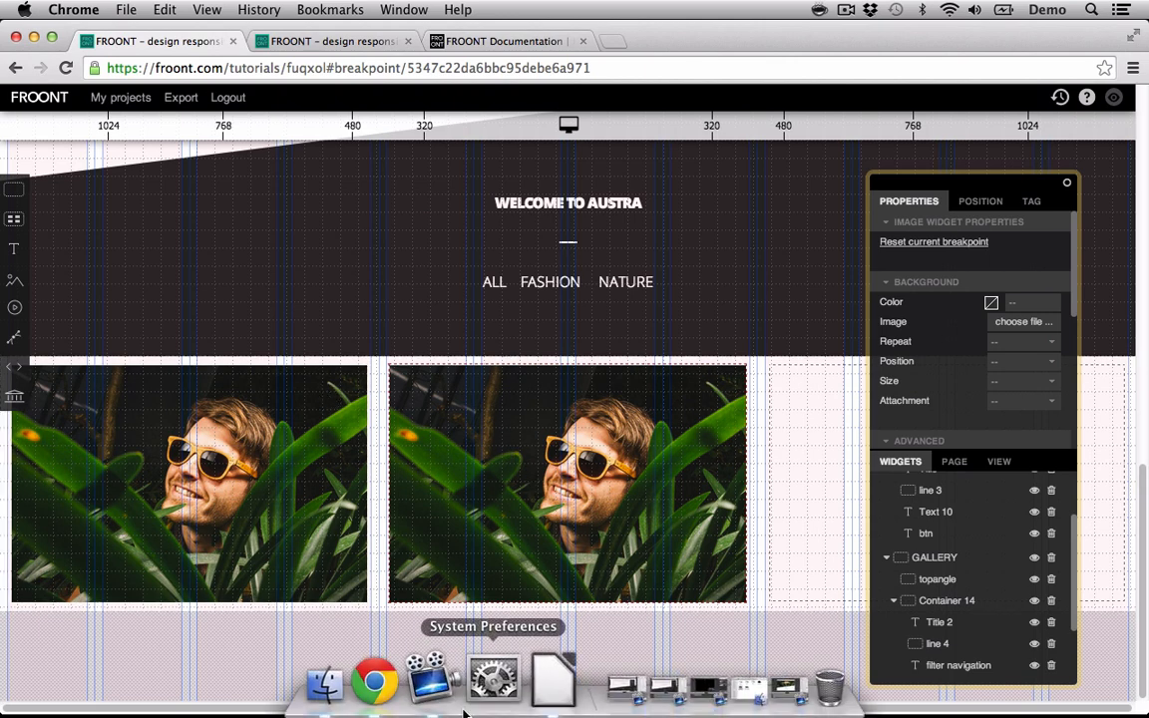
left_click(359, 676)
left_click_drag(909, 261, 503, 419)
left_click(548, 640)
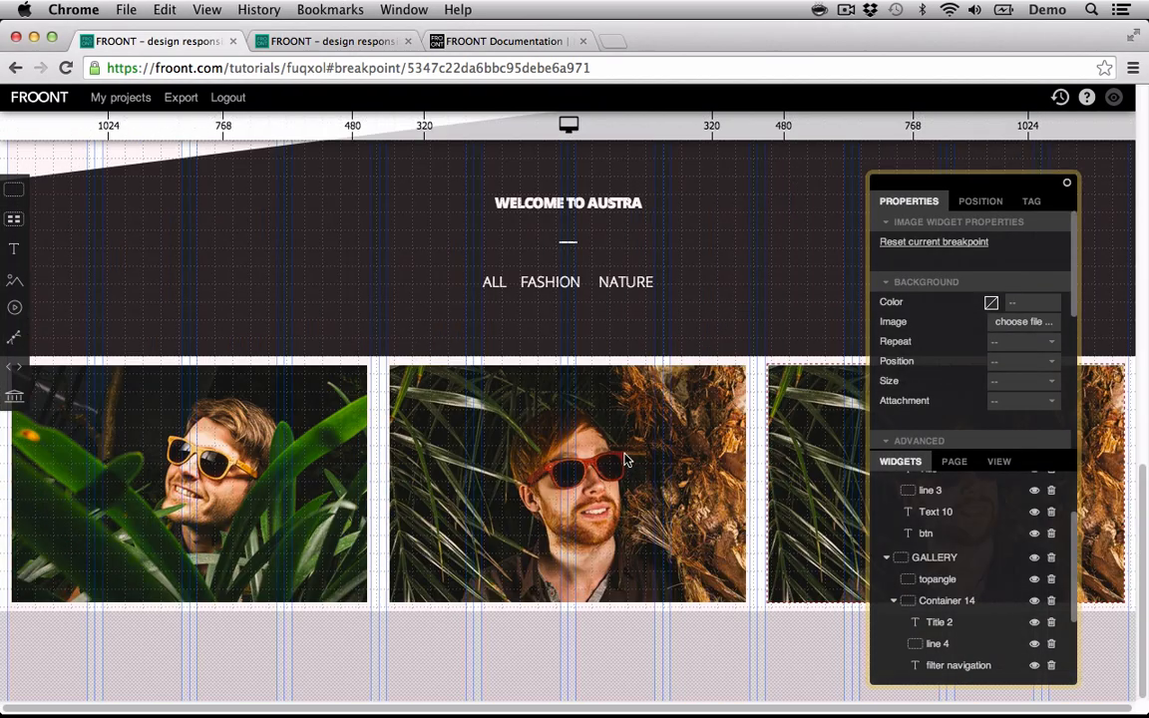
left_click(1067, 185)
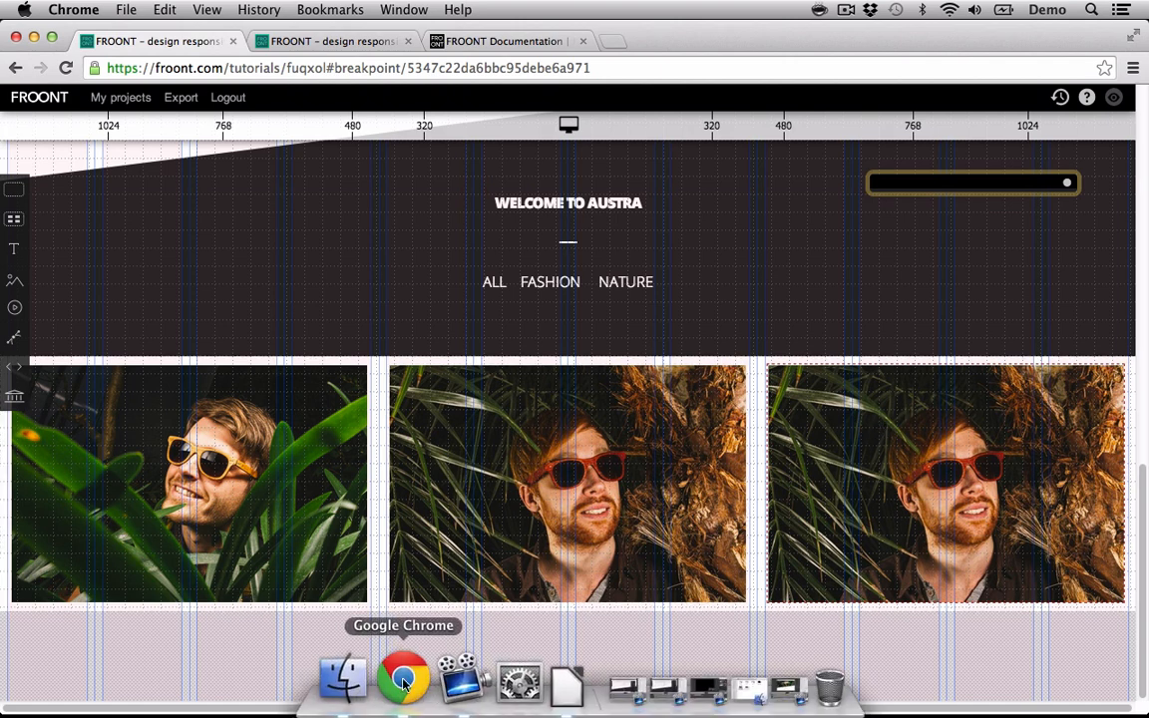
- Replace the third image in the gallery grid's first row with austra_mk-1.jpg
left_click(354, 675)
left_click(757, 579)
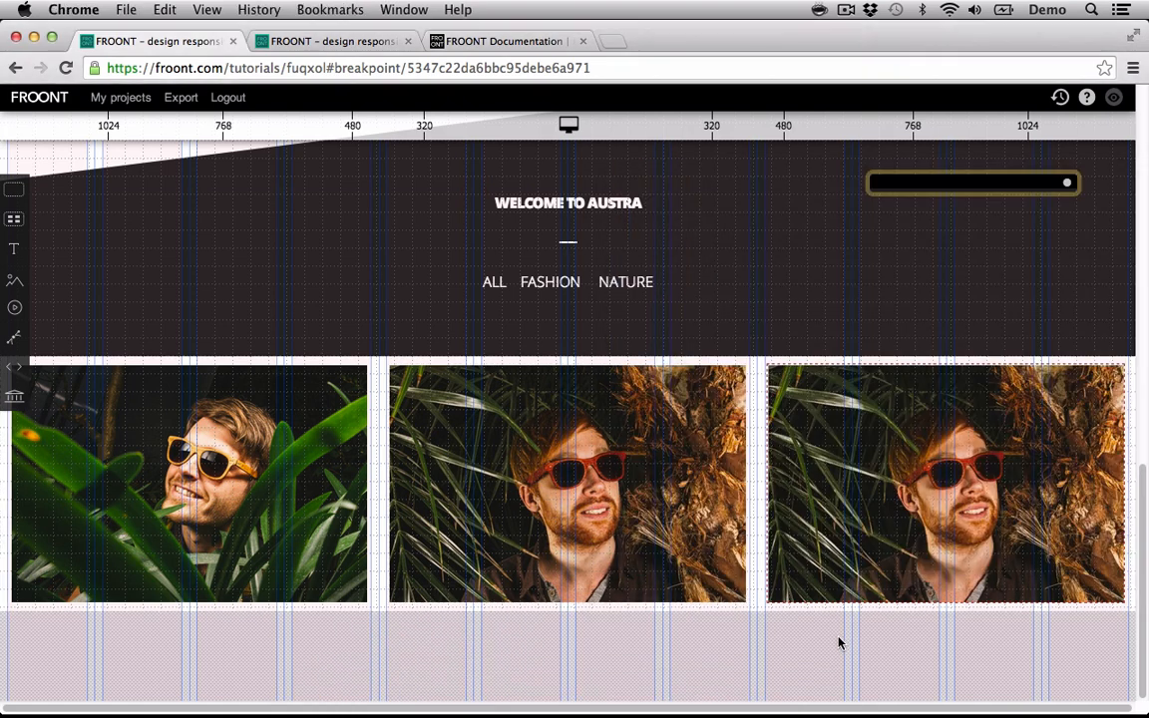
double_click(869, 468)
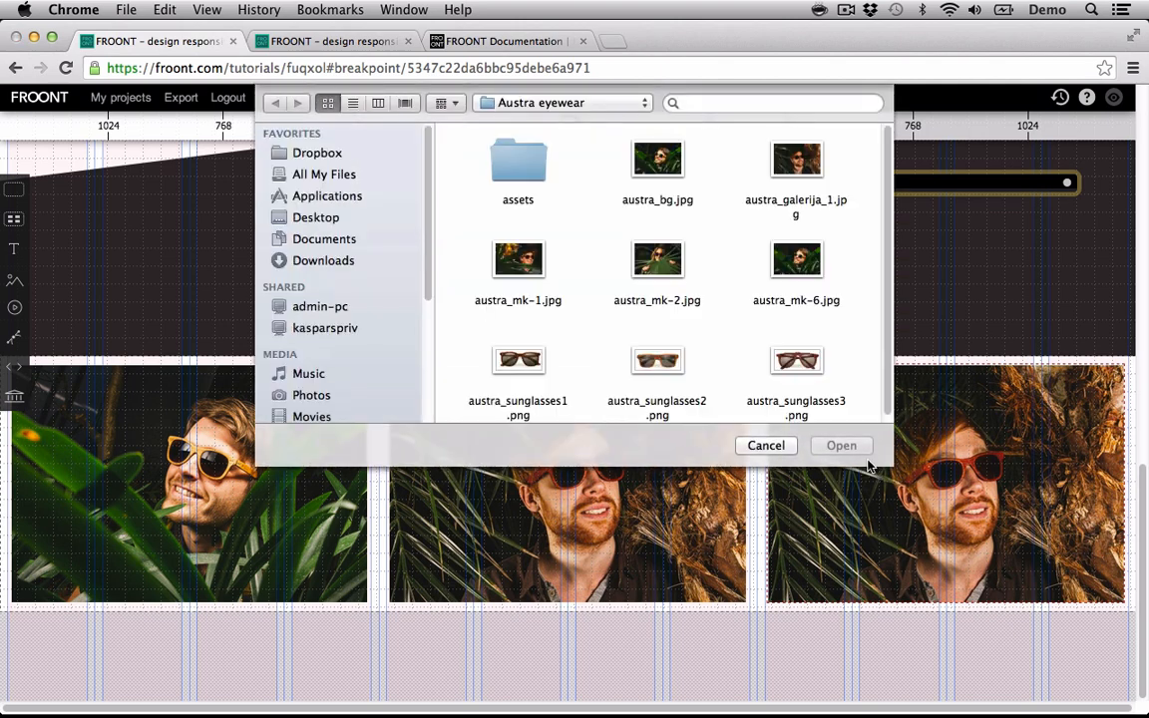
double_click(518, 258)
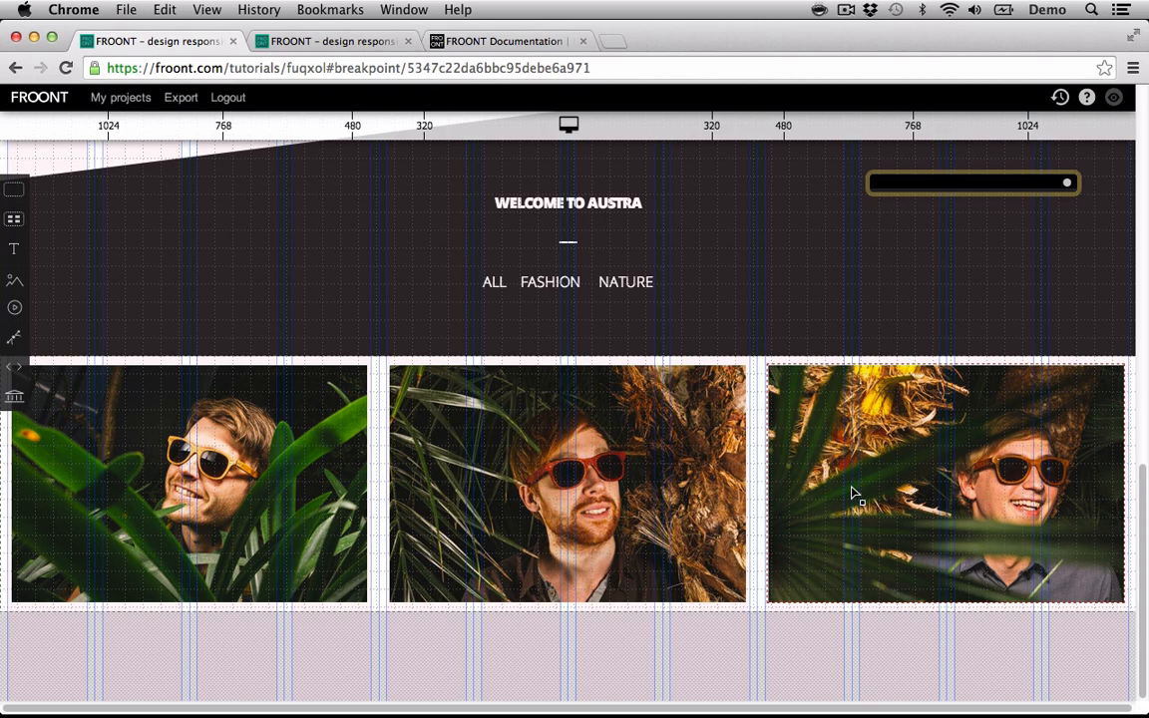
- Duplicate the third gallery image into the second row's first cell and replace the copy with austra_mk-2.jpg
key("super+c")
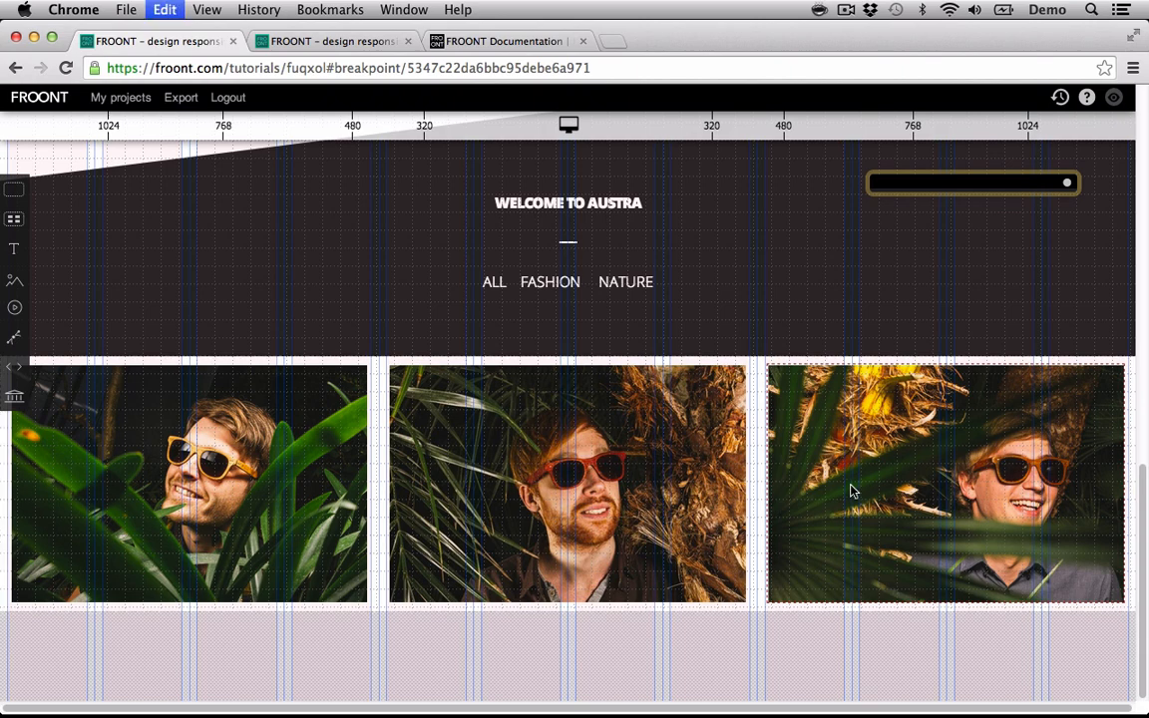
key("super+v")
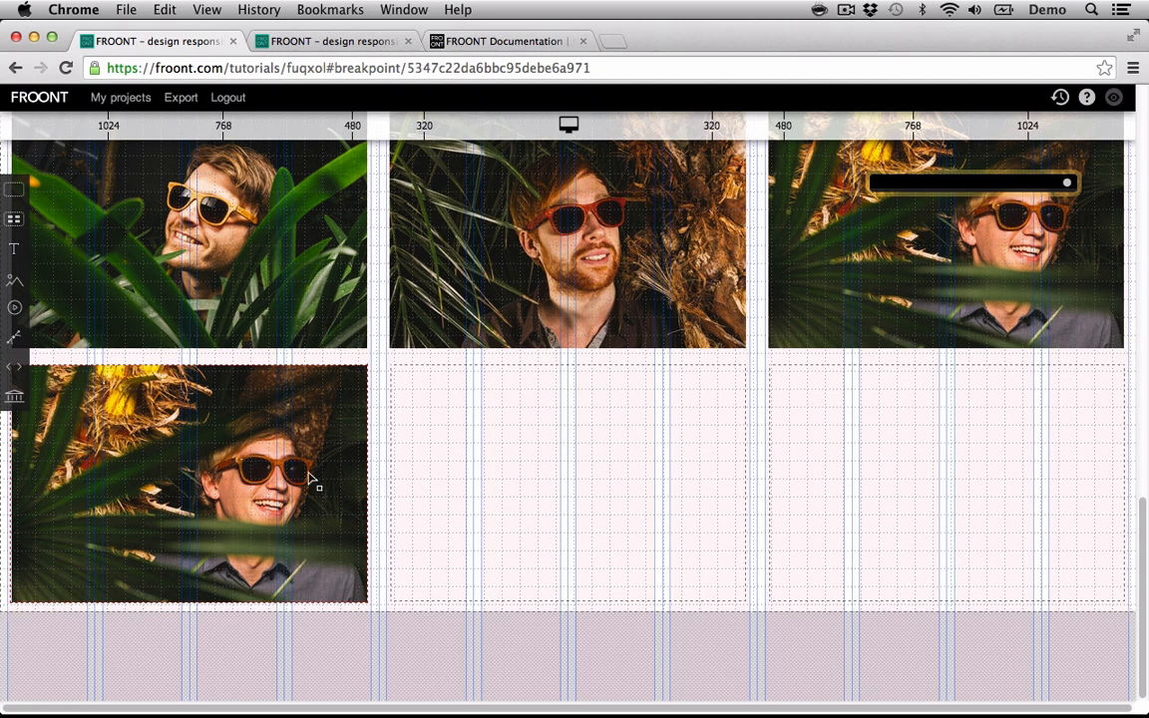
key("super+Tab")
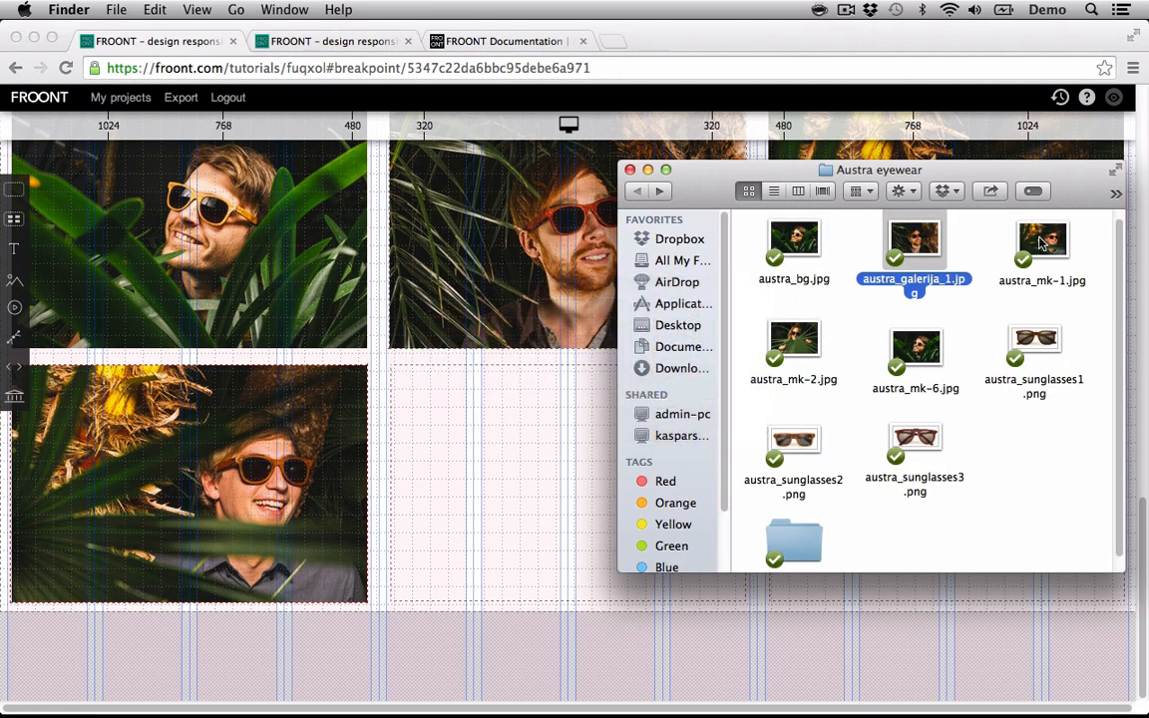
left_click_drag(792, 341, 278, 423)
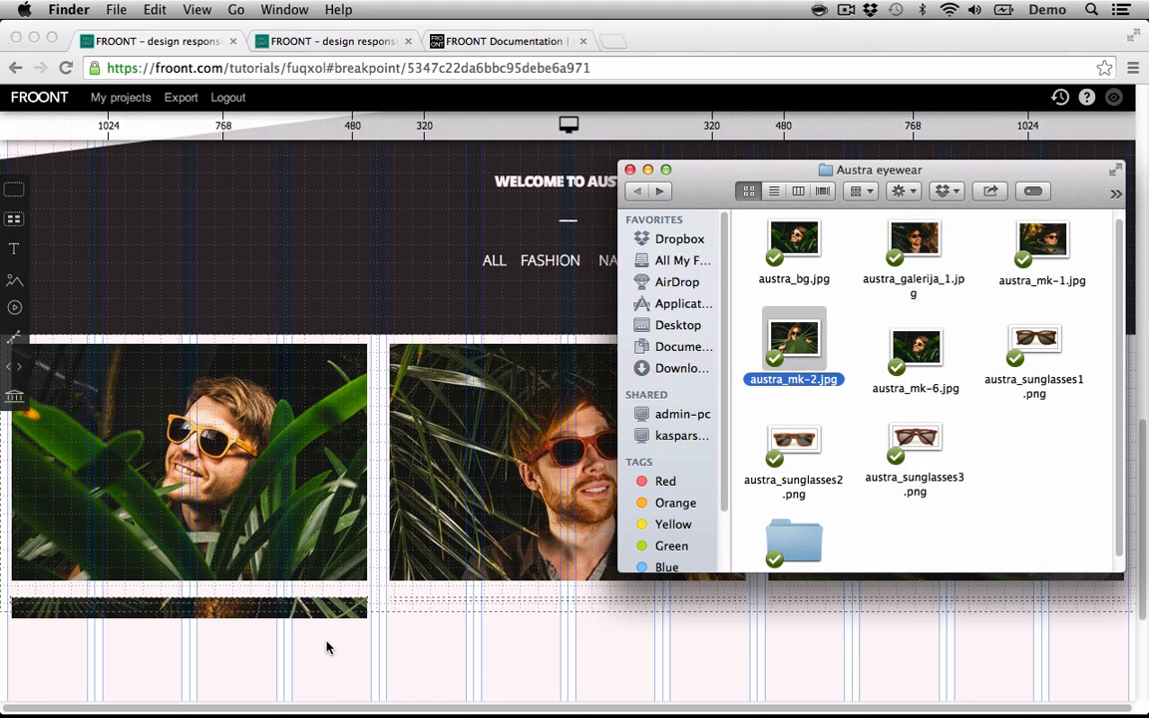
left_click(436, 624)
scroll(307, 568, "down", 2)
scroll(307, 568, "down", 3)
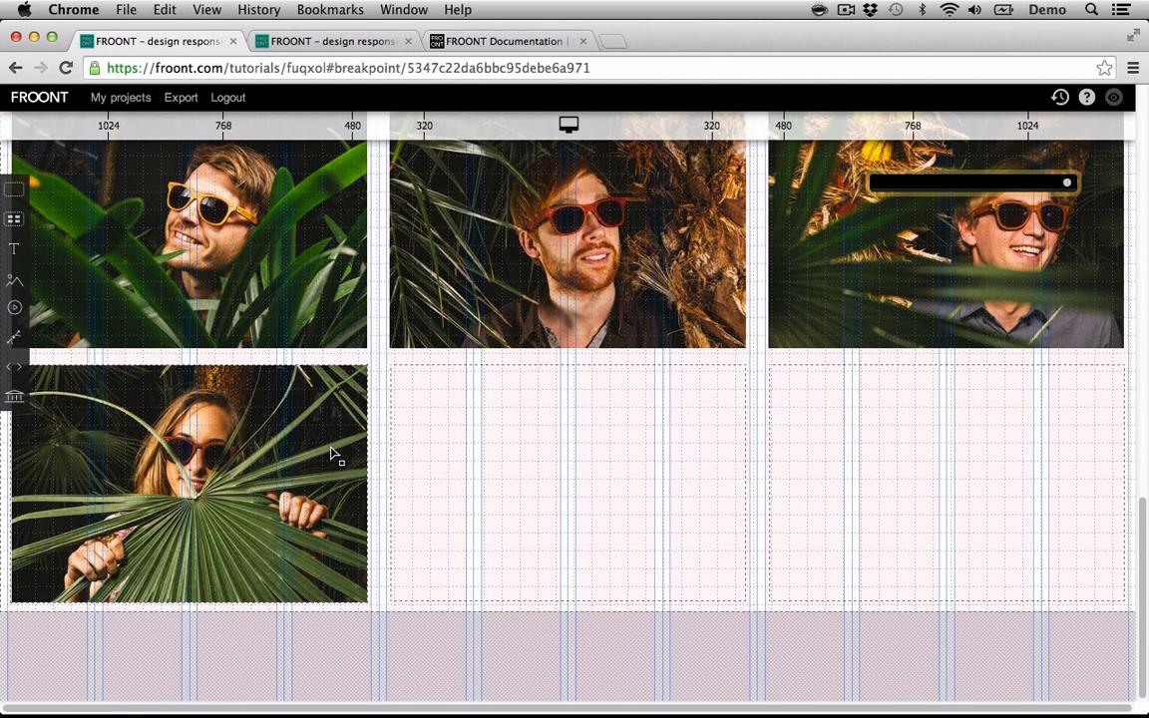
- Fill the second row's middle cell with a copy of the previous image and replace it with austra_mk-6.jpg
key("super+Tab")
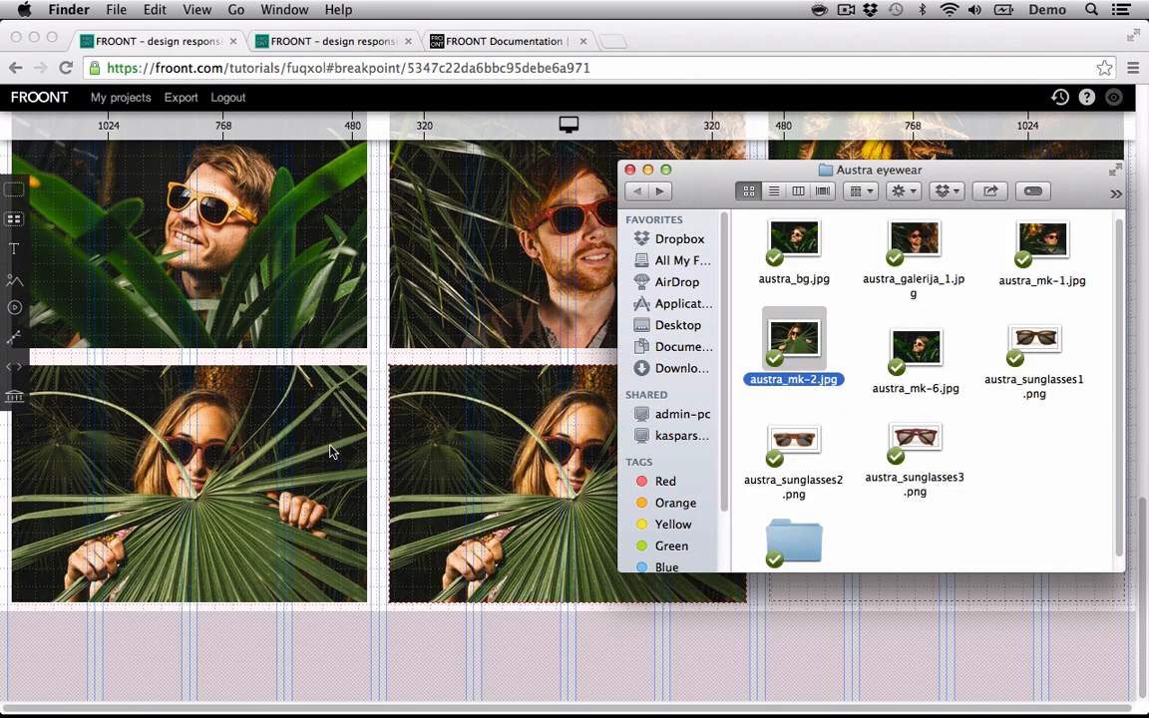
left_click_drag(916, 347, 519, 449)
left_click(517, 654)
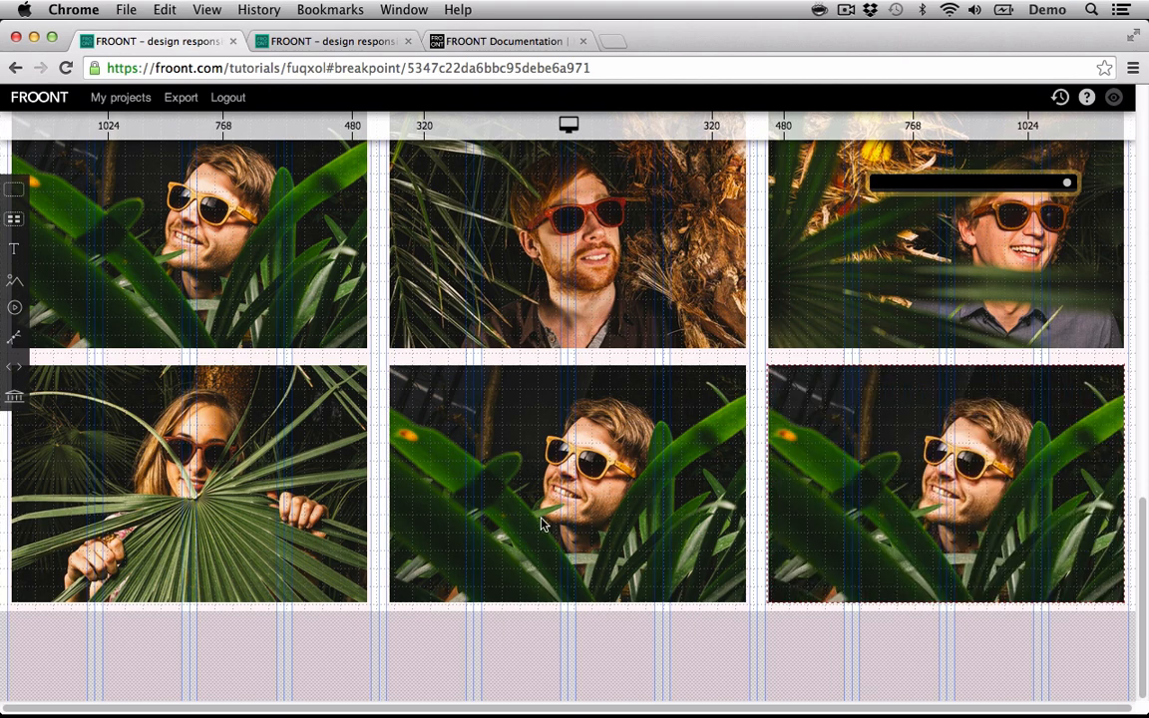
- Replace the duplicated image in the second row's last cell with austra_bg.jpg from the Austra eyewear folder
key("super+Tab")
left_click_drag(905, 172, 490, 226)
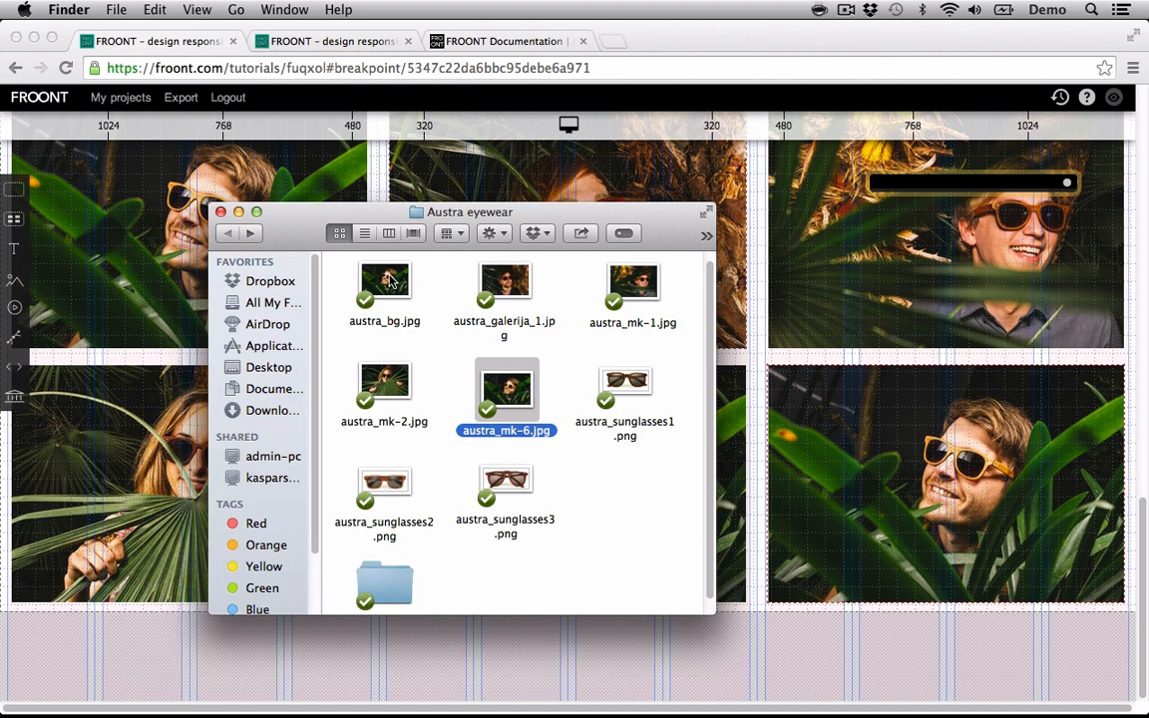
left_click_drag(387, 280, 998, 479)
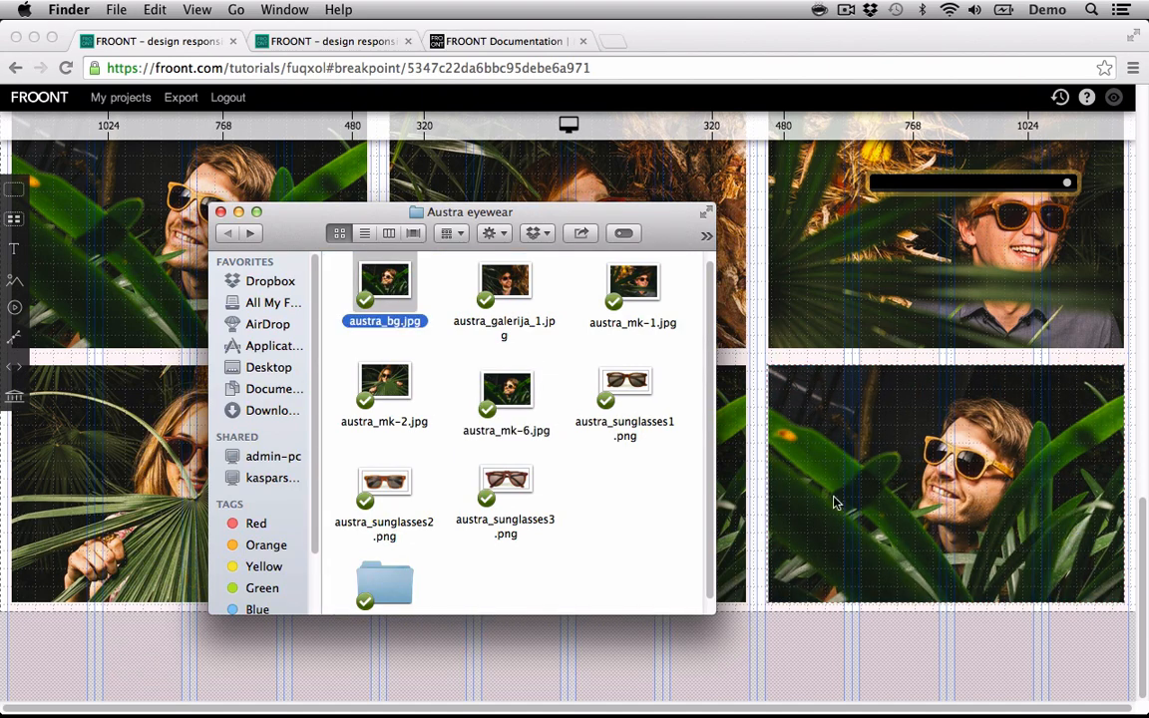
left_click_drag(643, 214, 959, 261)
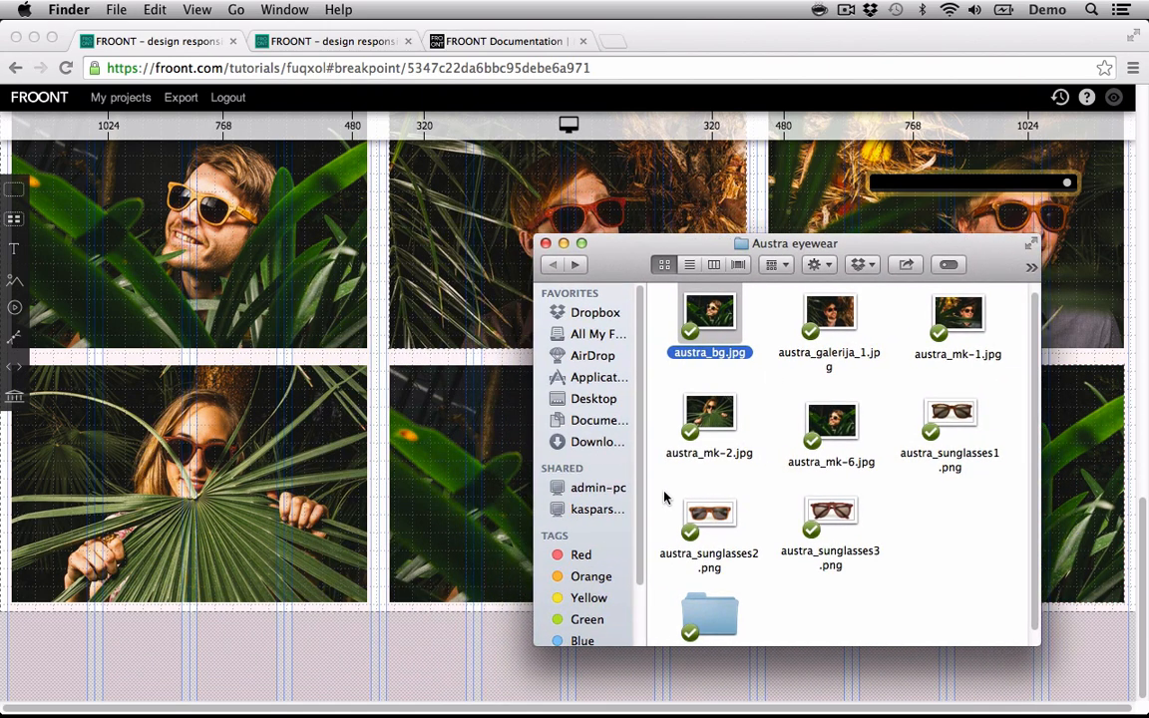
left_click(489, 642)
- Expand the inspector and move Grid 18 into Container 14 of the GALLERY section, below the filter navigation
scroll(620, 621, "up", 3)
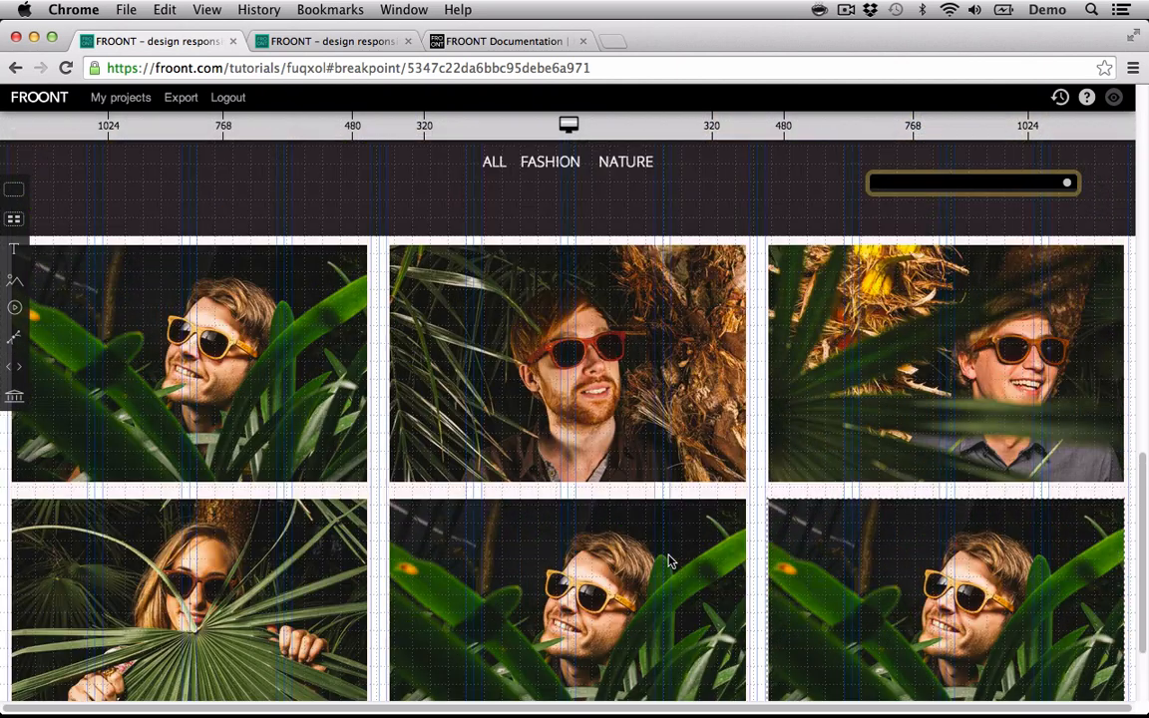
left_click(1066, 183)
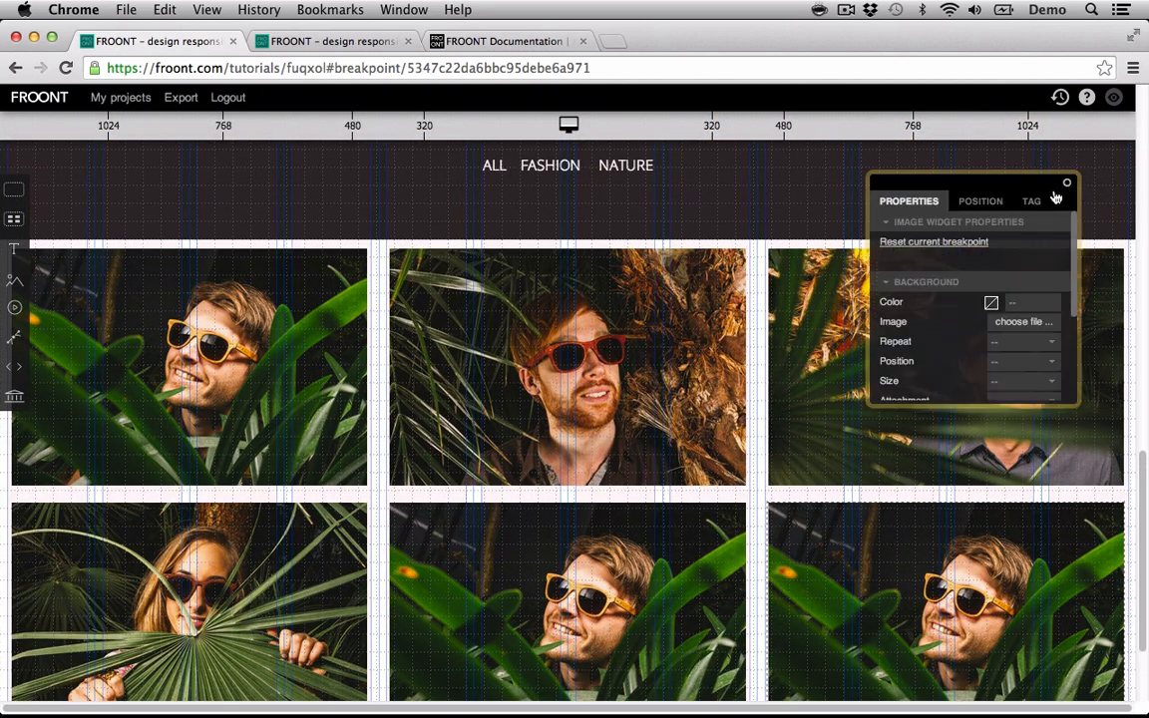
scroll(885, 615, "down", 5)
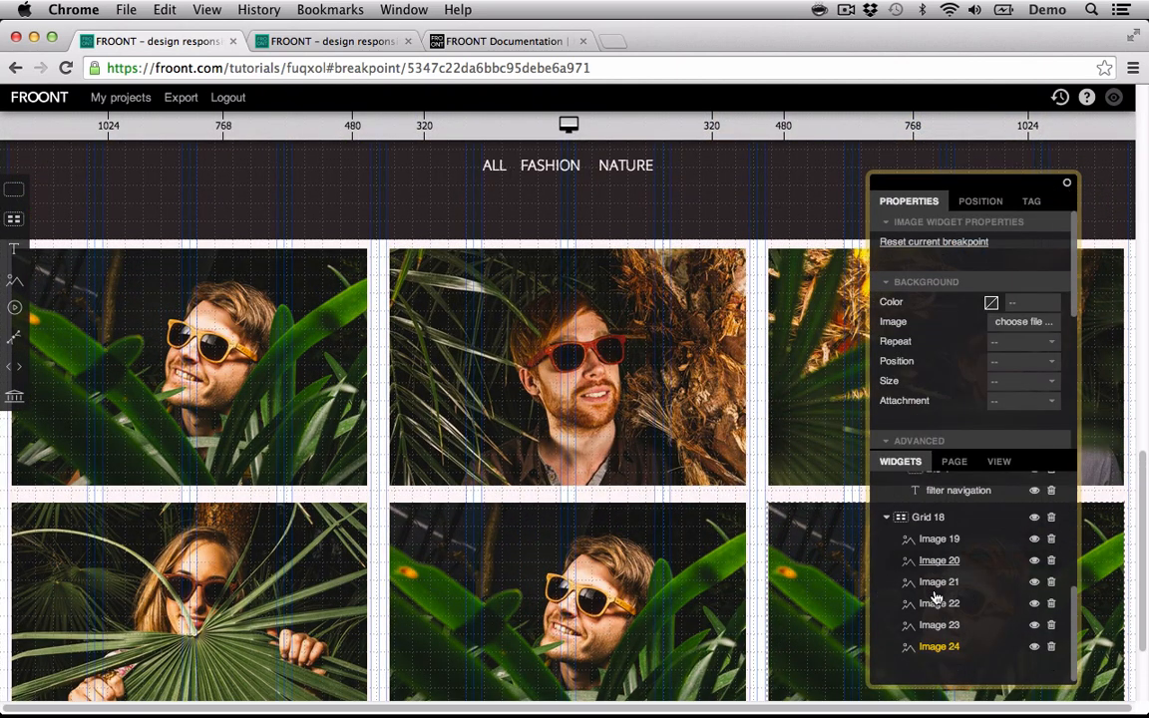
left_click(886, 516)
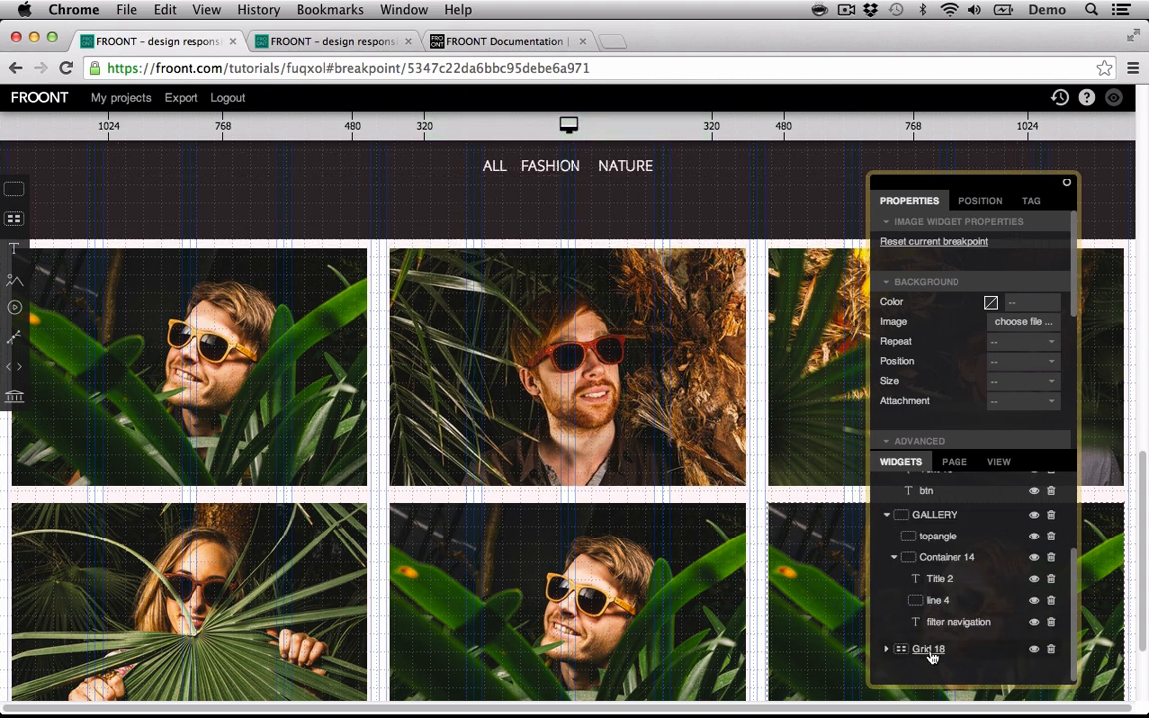
left_click_drag(922, 649, 958, 564)
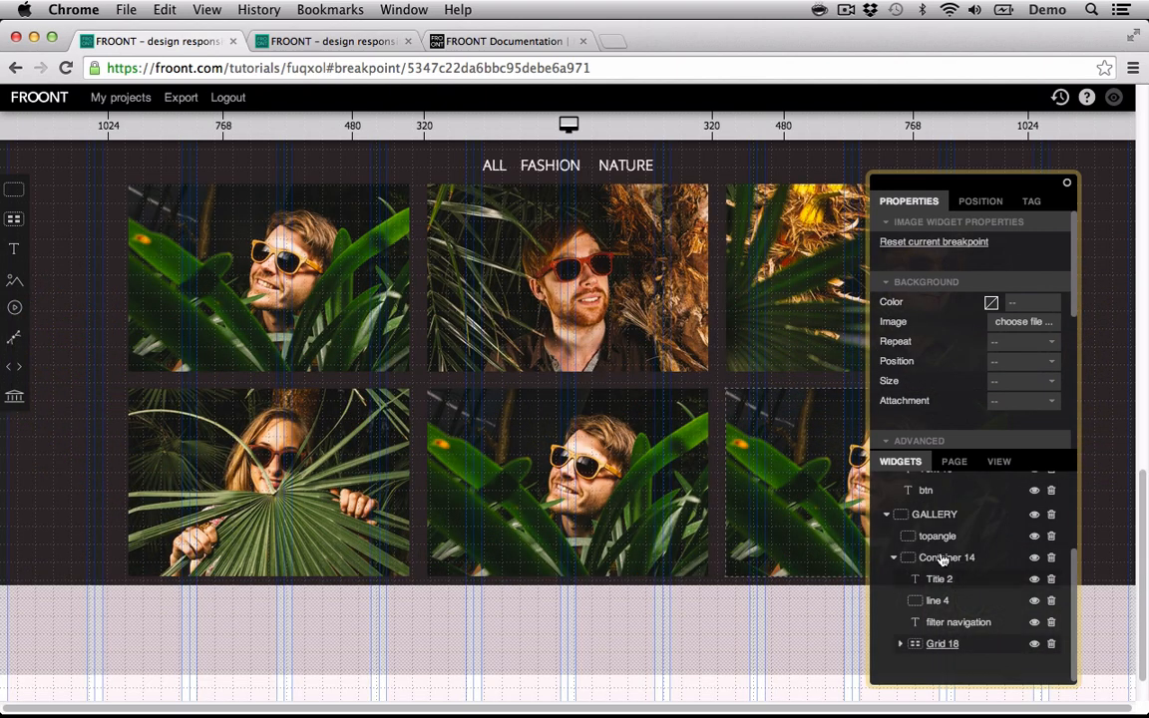
- Rename the image grid widget as "gallery grid"
double_click(948, 647)
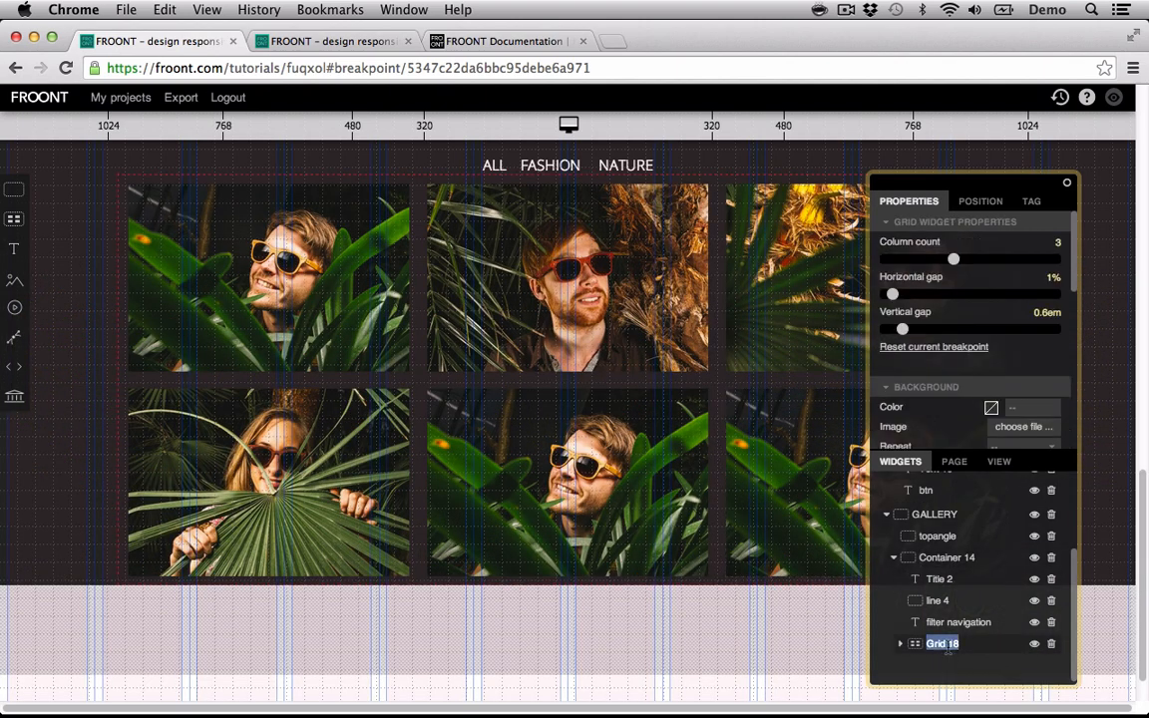
type("GAllery grid")
key("Return")
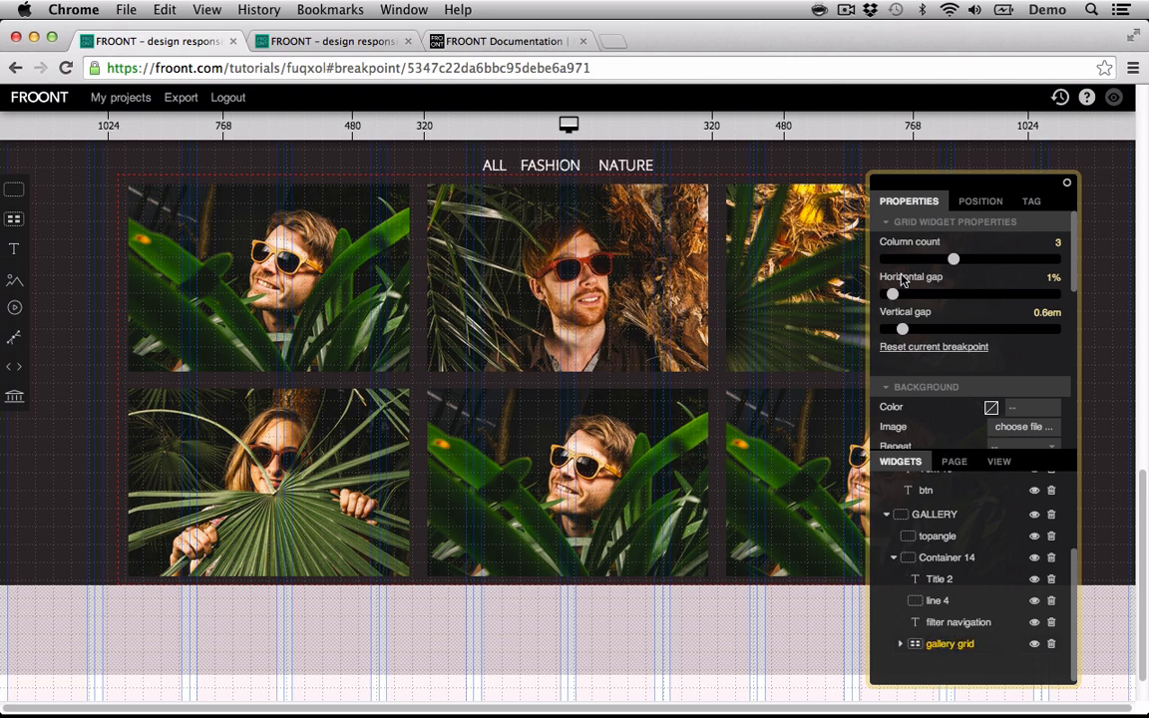
- Set the gallery grid's top margin to 2em to separate it from the filter navigation
left_click(968, 204)
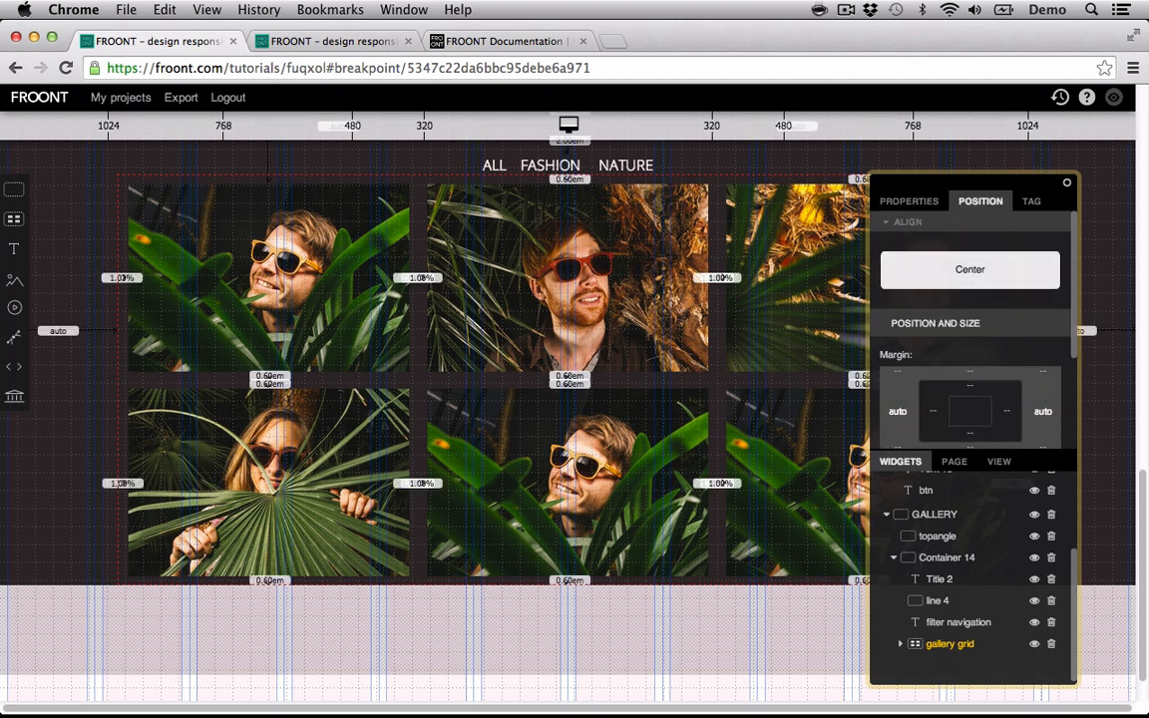
key("Return")
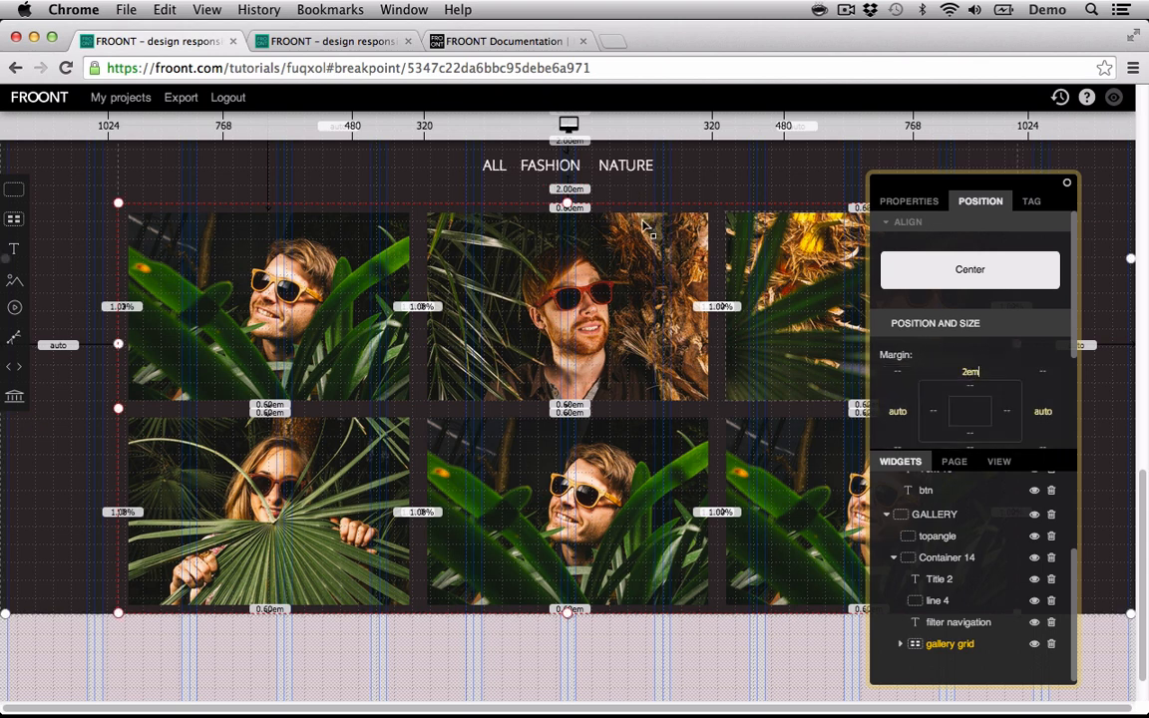
scroll(628, 244, "up", 1)
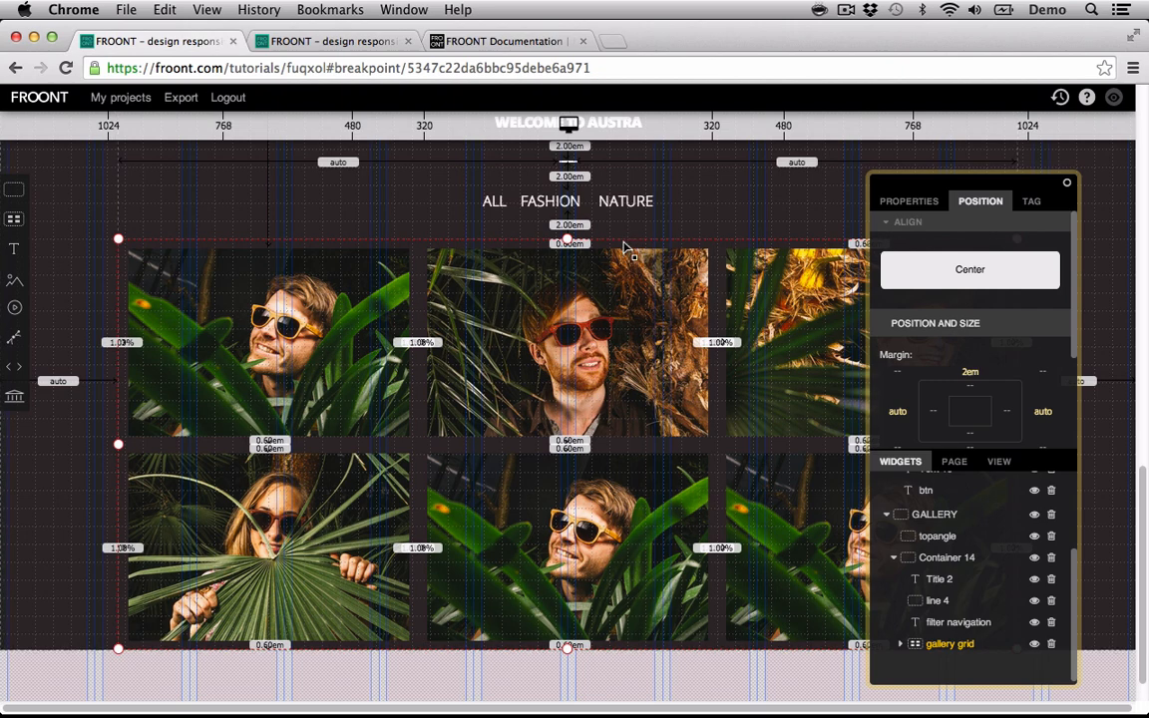
- Try moving the gallery grid down to a 3.75em top margin, and restore the margin to 2em
left_click_drag(625, 247, 619, 269)
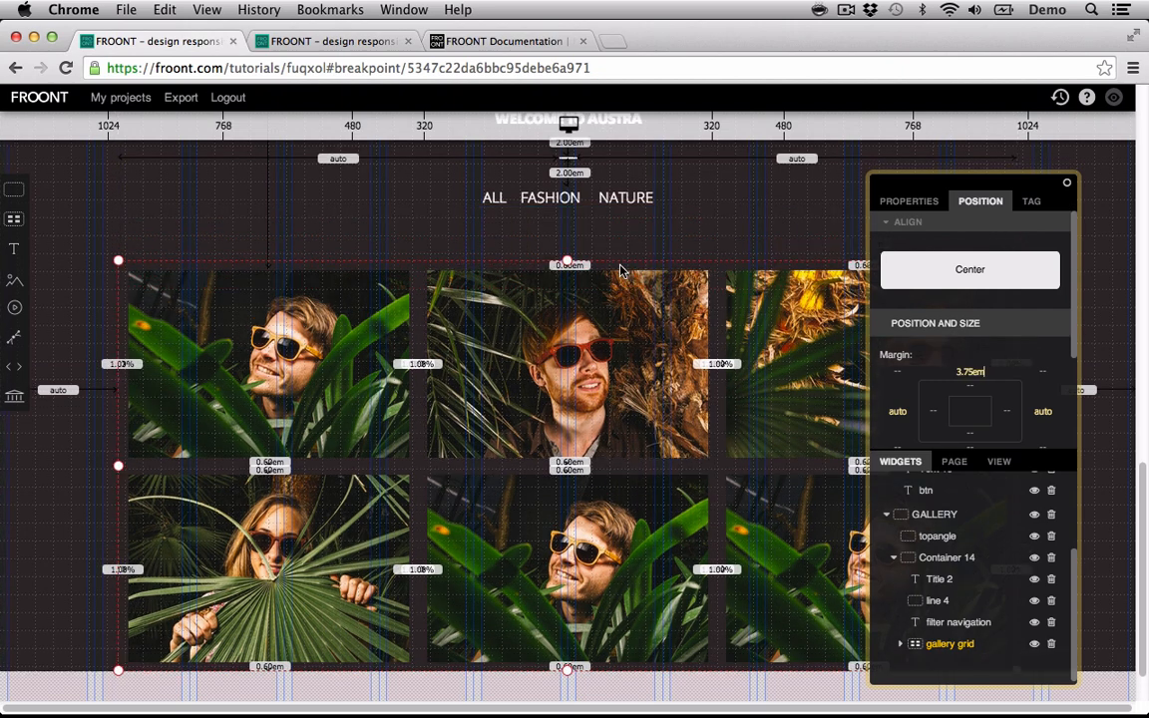
left_click(969, 371)
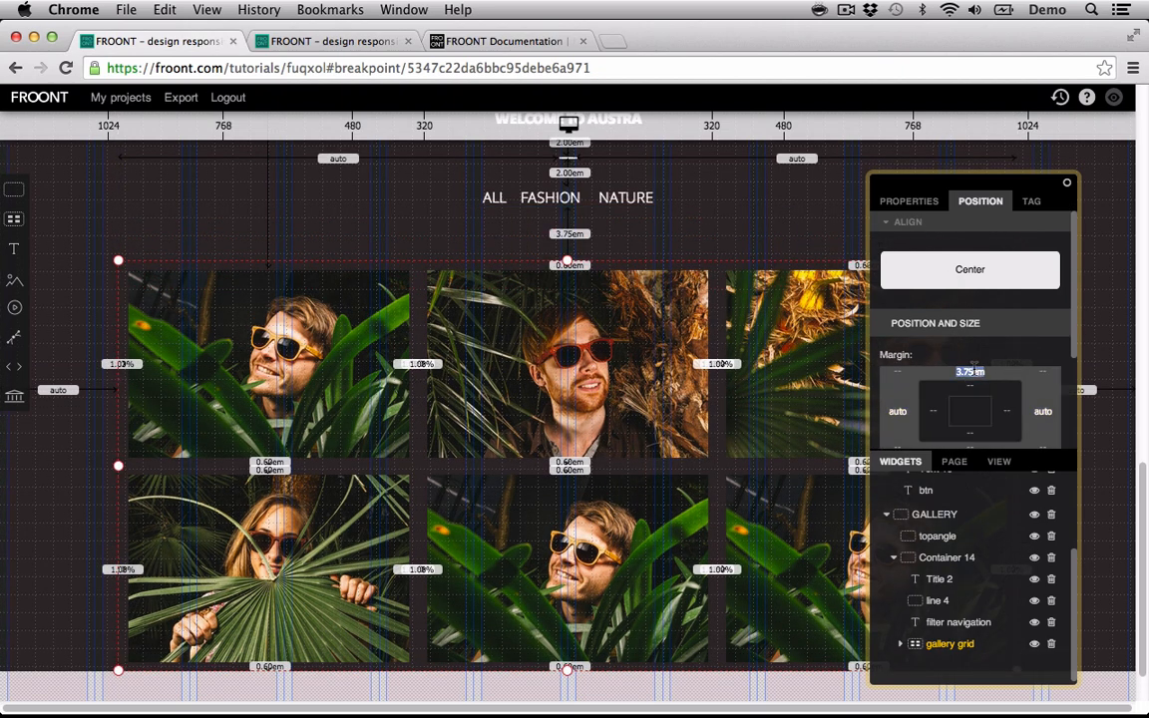
type("2em")
key("Return")
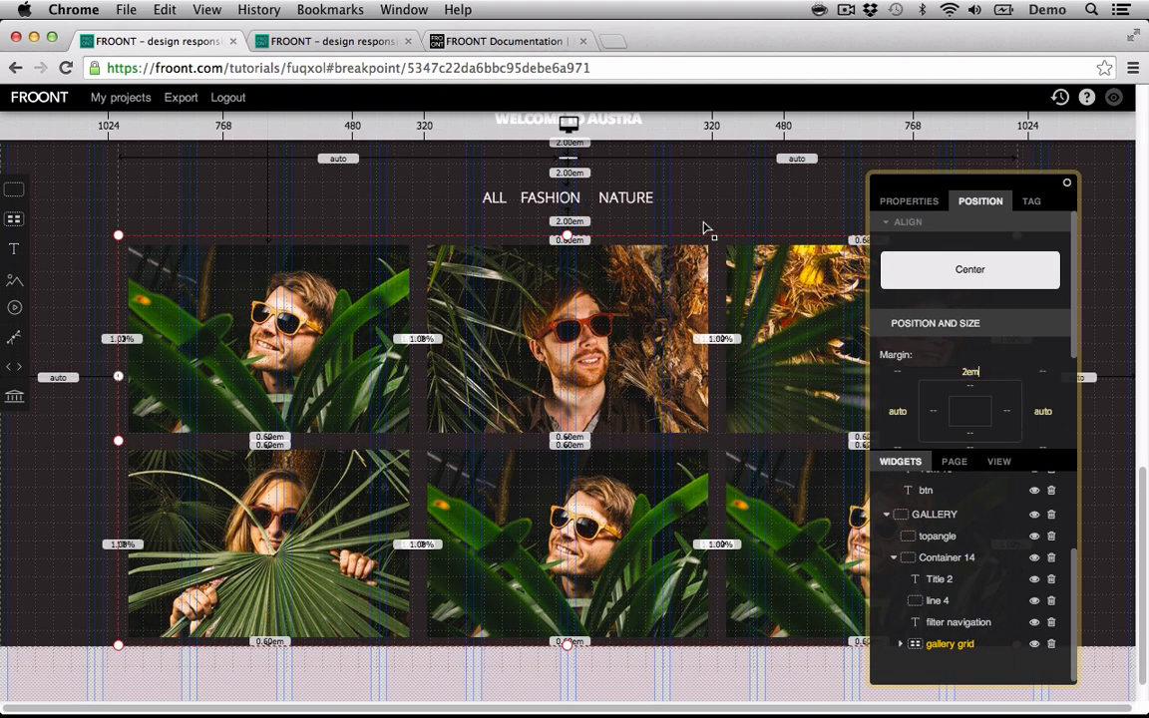
- Adjust the gallery grid's spacing to a 0.9% horizontal gap and a 0.5em vertical gap
left_click(927, 204)
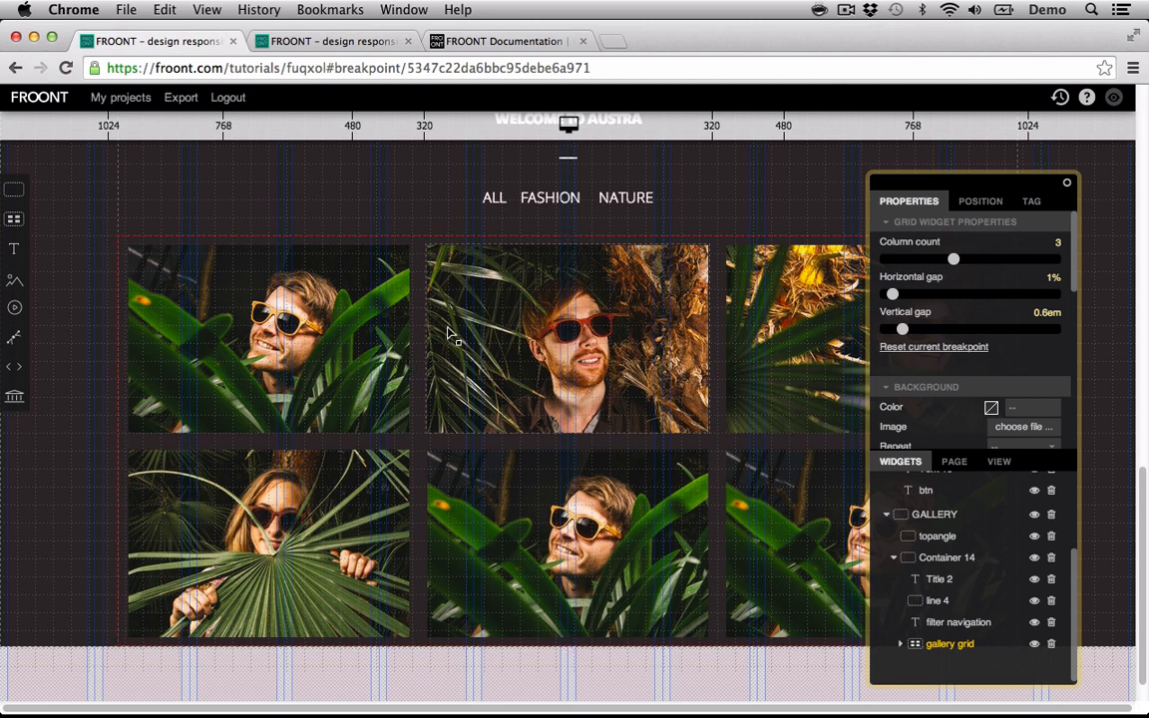
left_click_drag(894, 298, 904, 298)
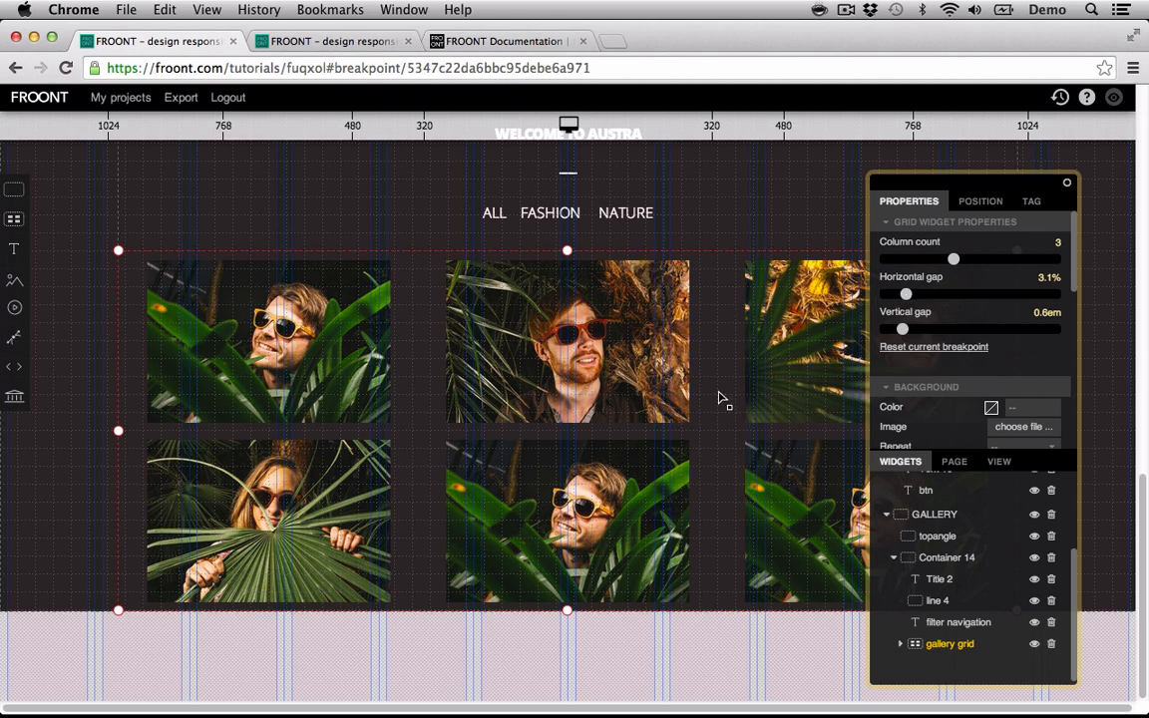
left_click_drag(905, 297, 893, 297)
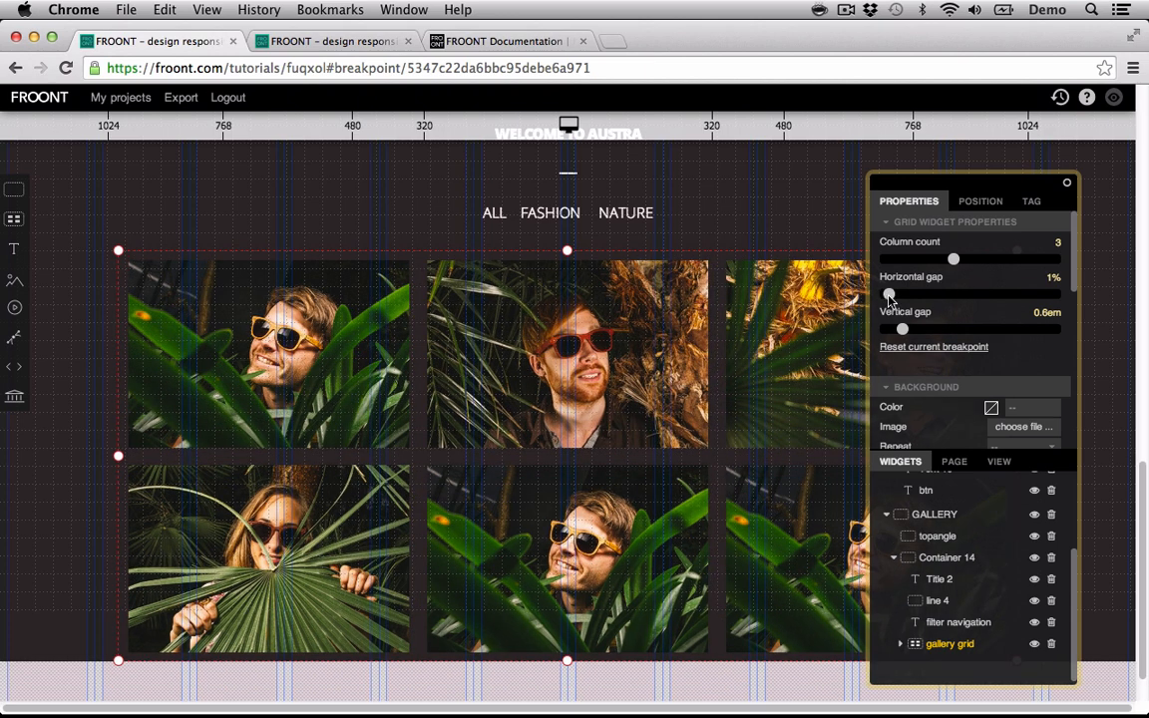
left_click_drag(892, 297, 900, 330)
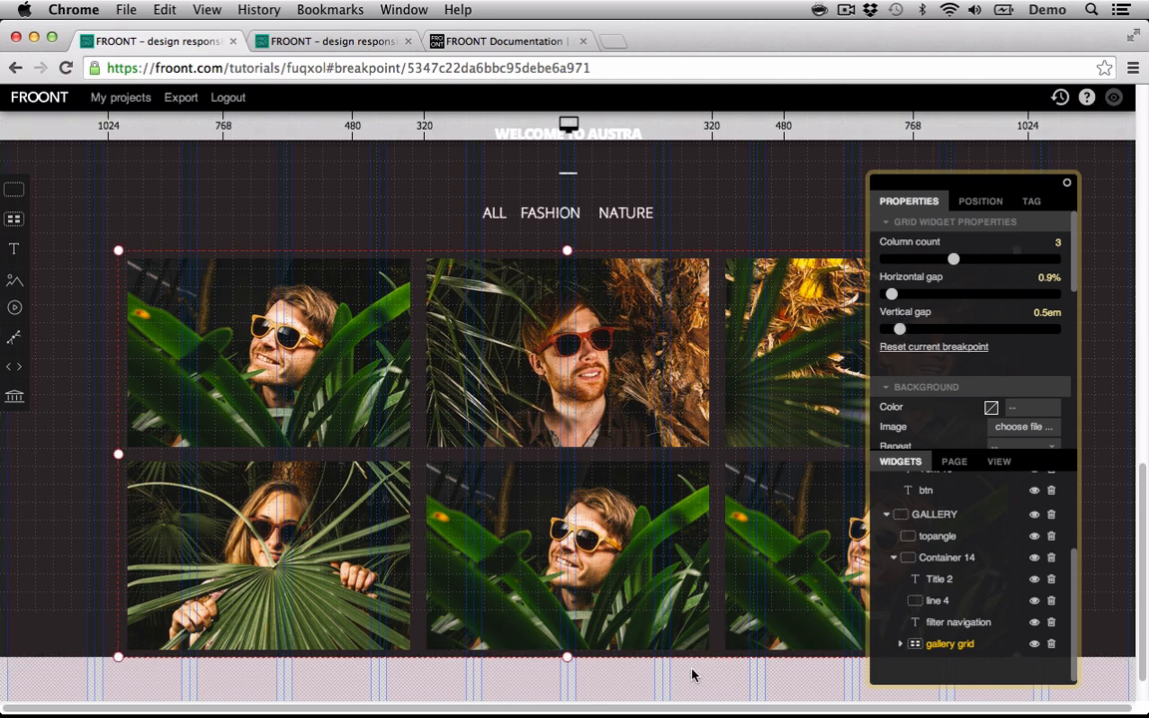
- Preview the page, inspect the gallery section and the content above it, and return to editing
left_click(1100, 104)
left_click(1115, 98)
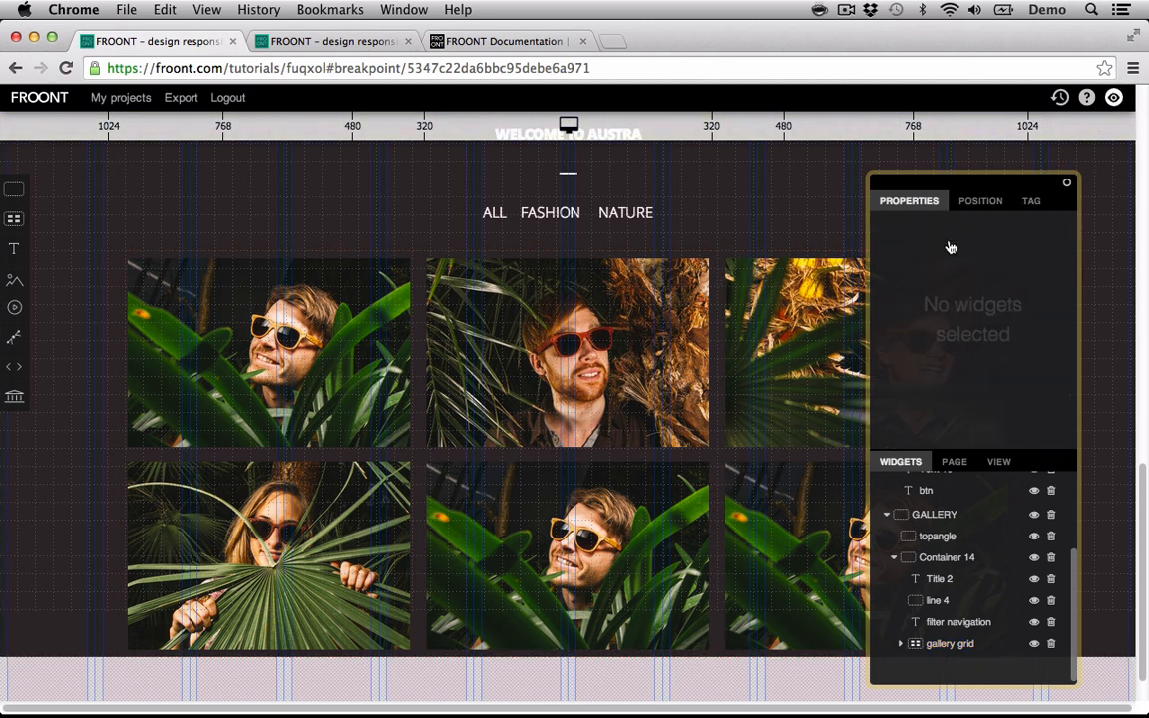
scroll(780, 330, "up", 10)
scroll(778, 329, "down", 10)
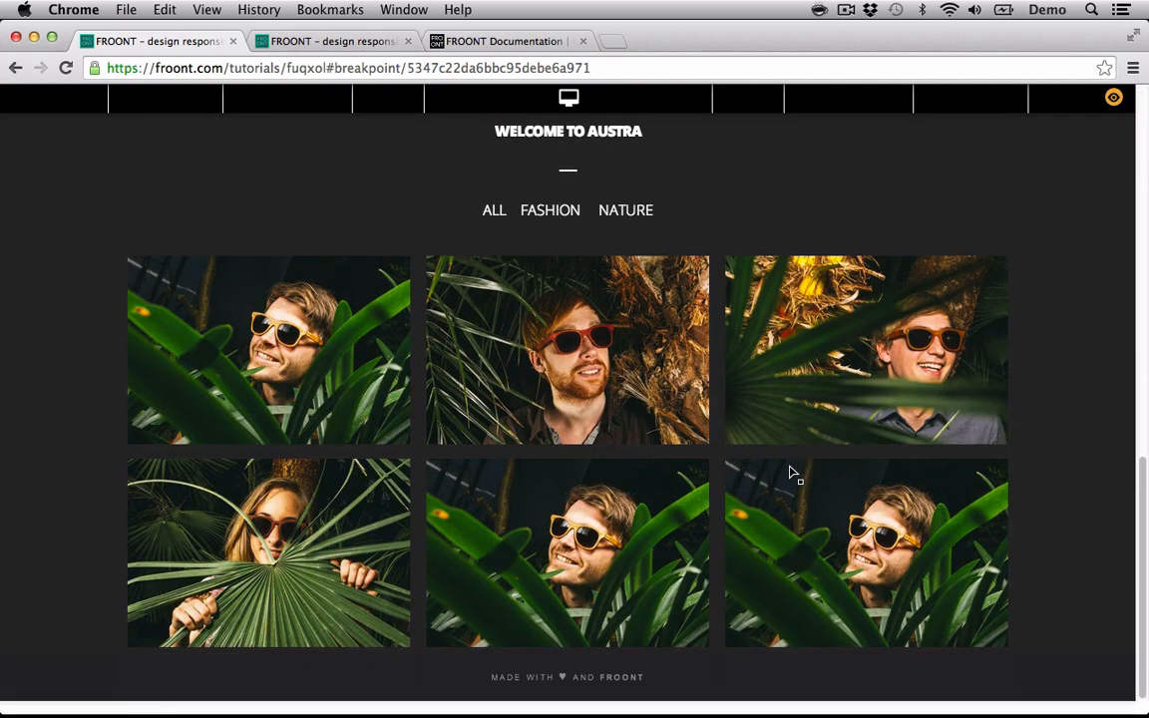
scroll(798, 438, "up", 3)
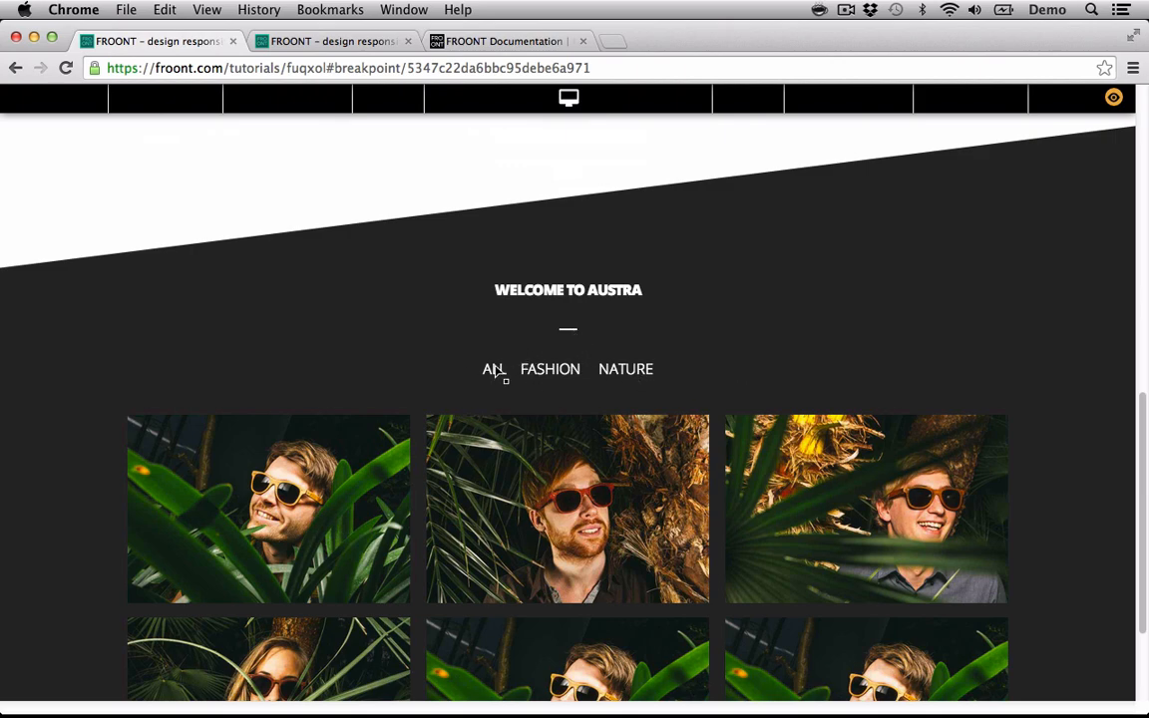
scroll(496, 371, "down", 2)
scroll(725, 243, "up", 5)
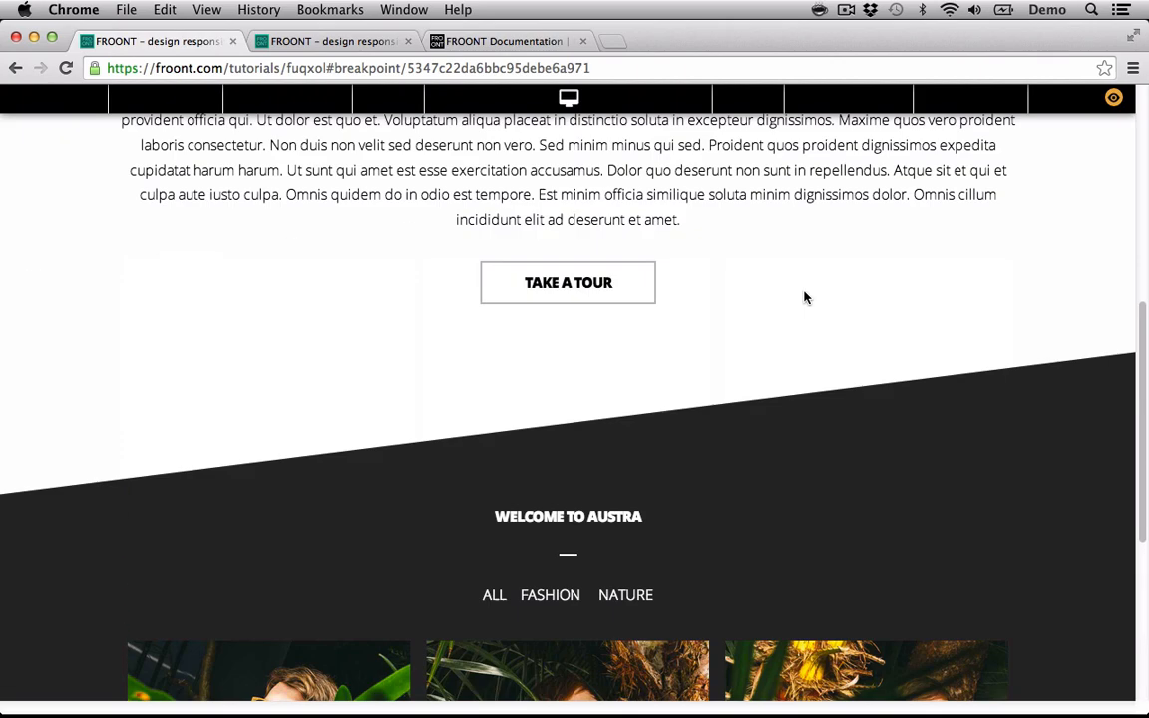
left_click(1113, 97)
scroll(618, 499, "down", 6)
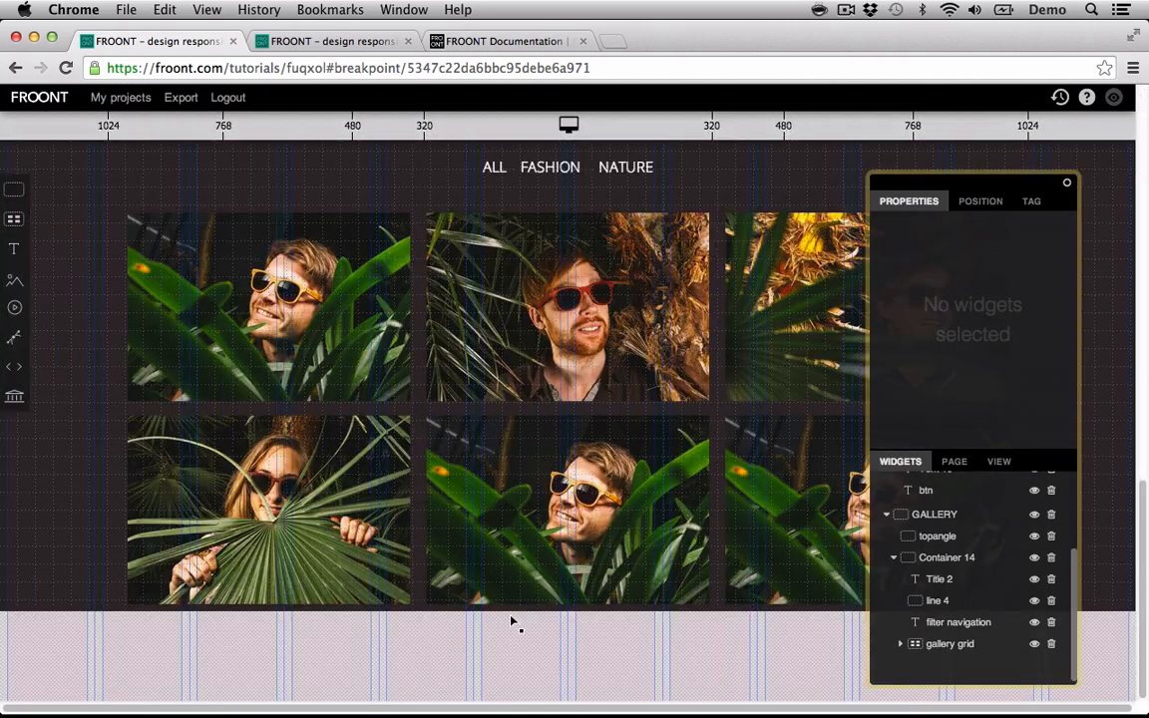
- Copy the header's bottomangle container and paste it at the end of the page, below the gallery images
scroll(463, 479, "up", 5)
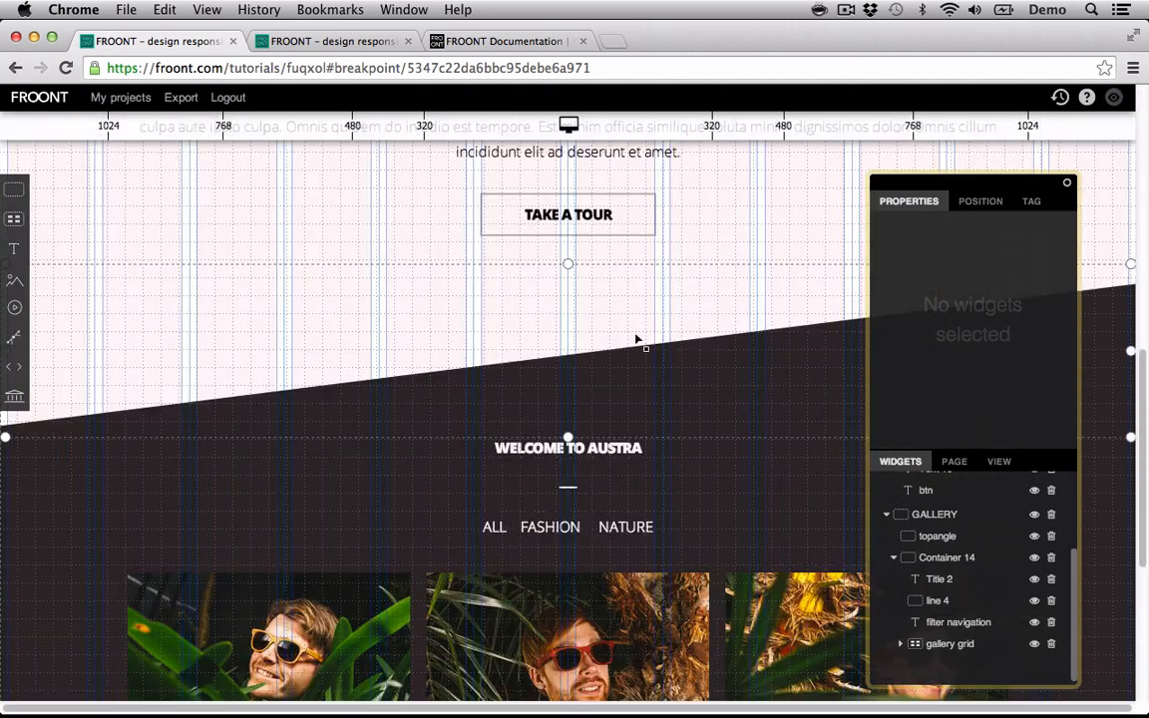
scroll(620, 357, "up", 6)
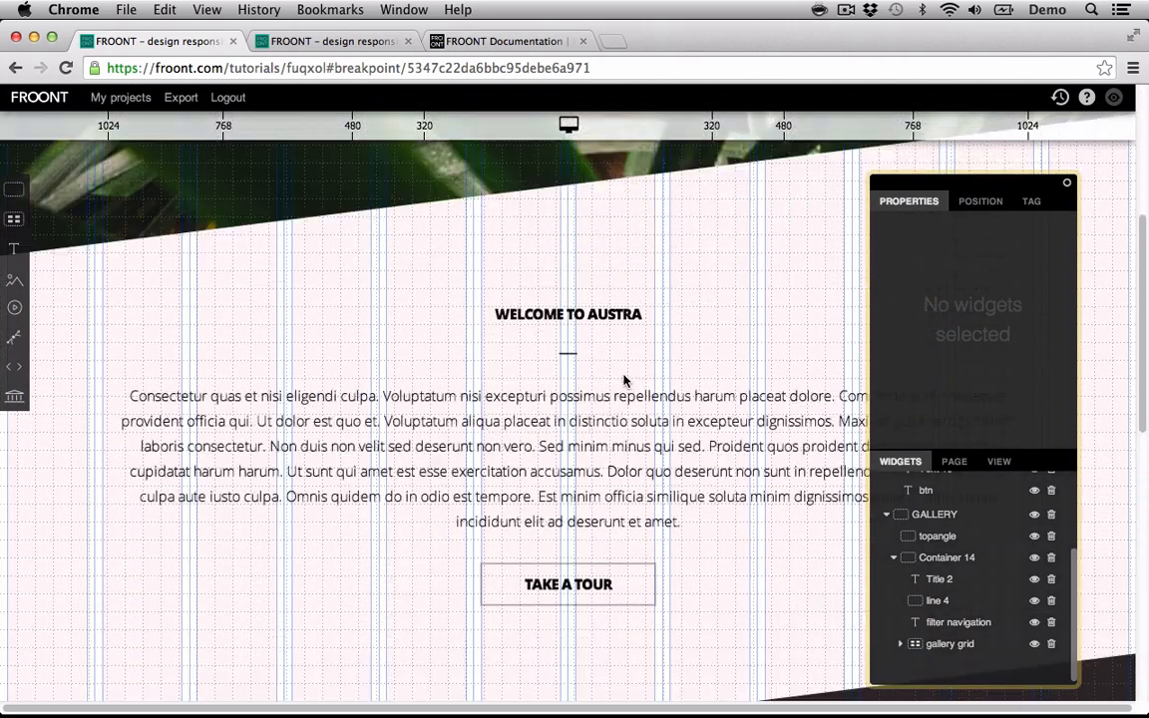
scroll(621, 340, "up", 1)
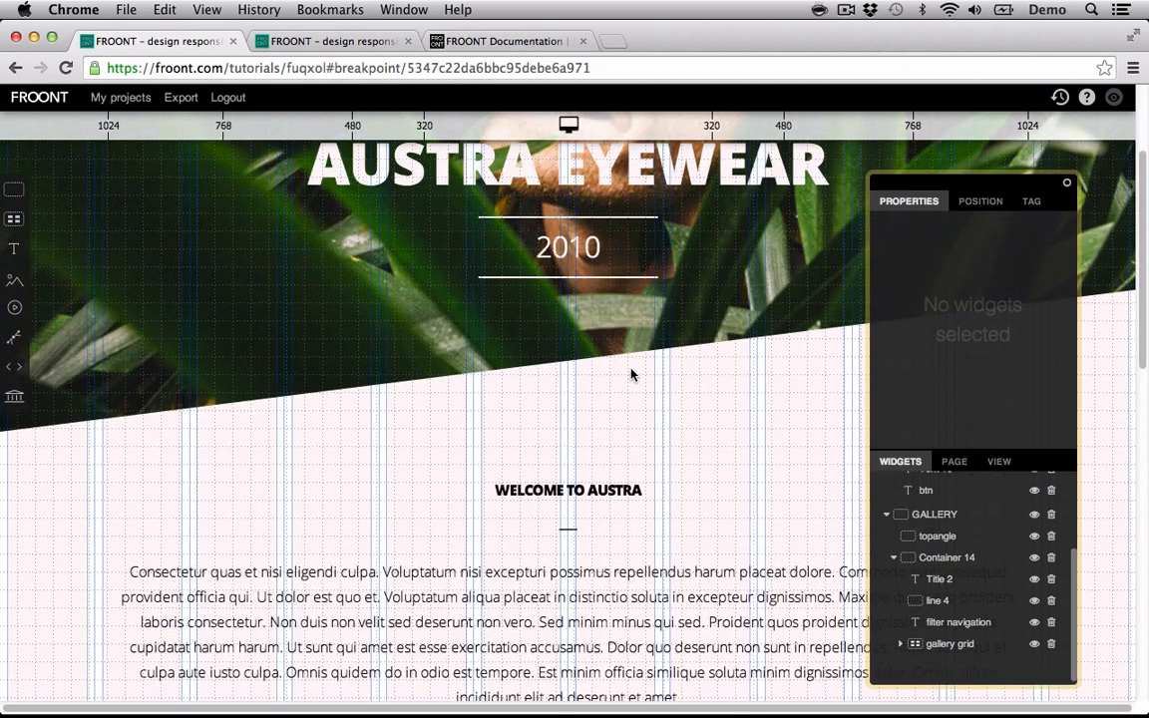
left_click(676, 375)
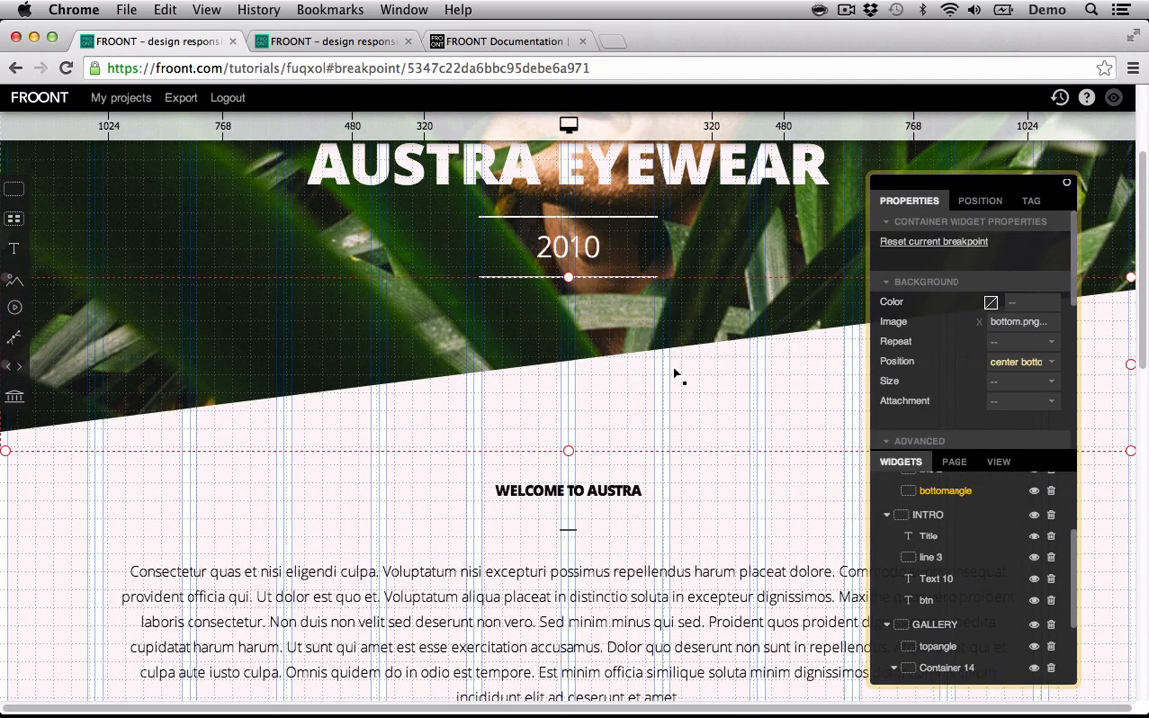
scroll(675, 375, "down", 10)
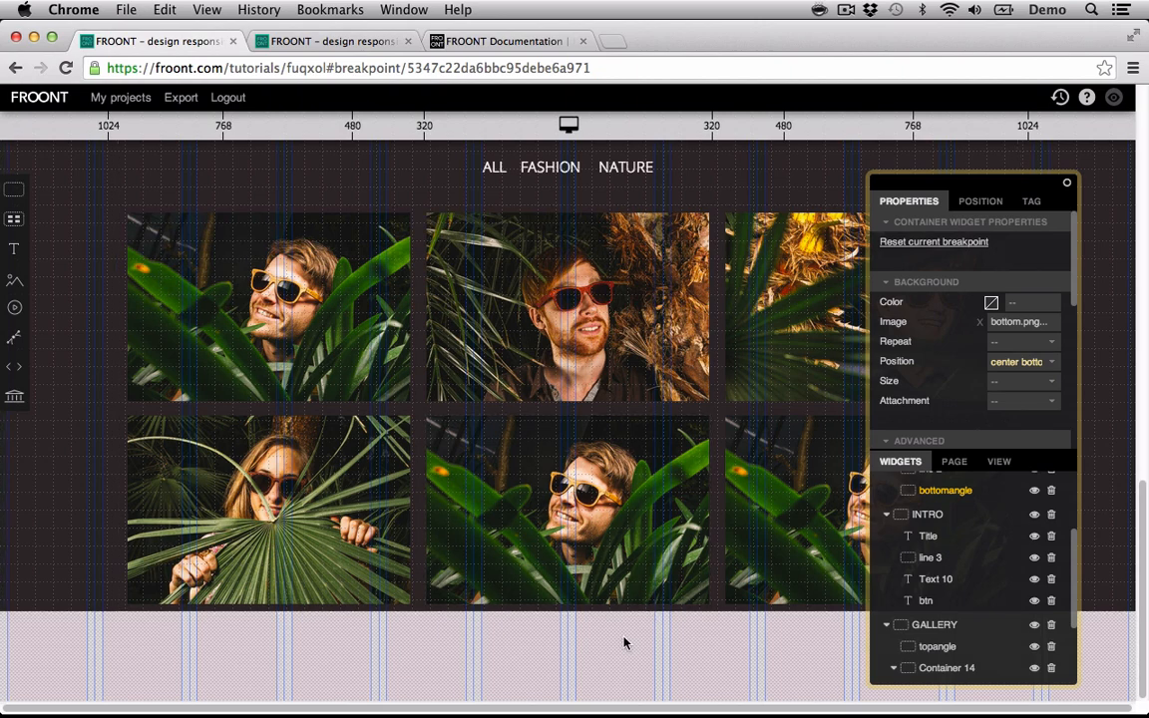
left_click(632, 635)
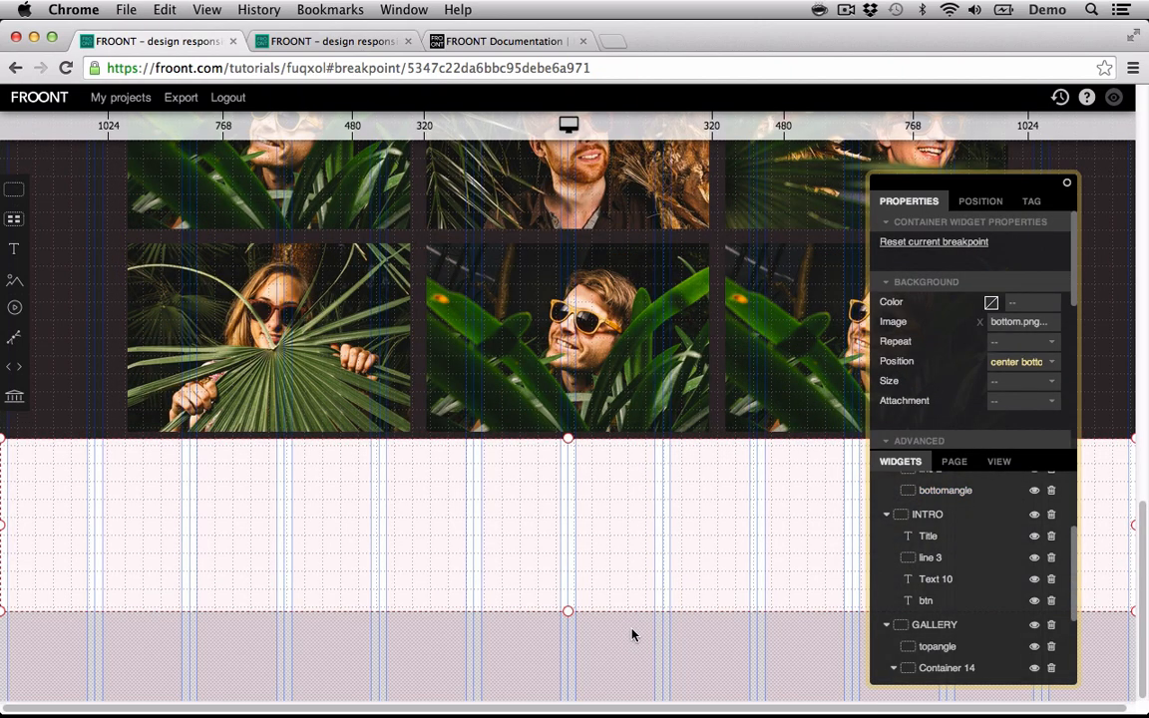
- Move the pasted angle container inside the GALLERY section below Container 14, and collapse Container 14 in the widget tree
scroll(957, 628, "down", 3)
left_click_drag(945, 650, 941, 495)
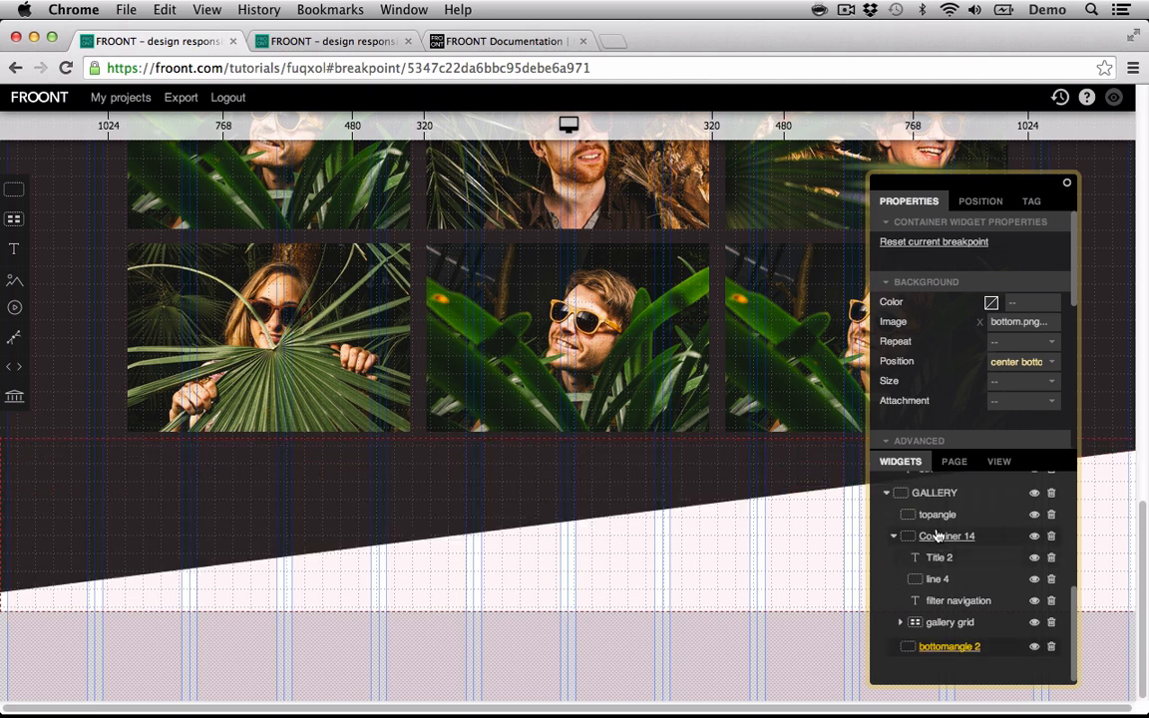
left_click(895, 539)
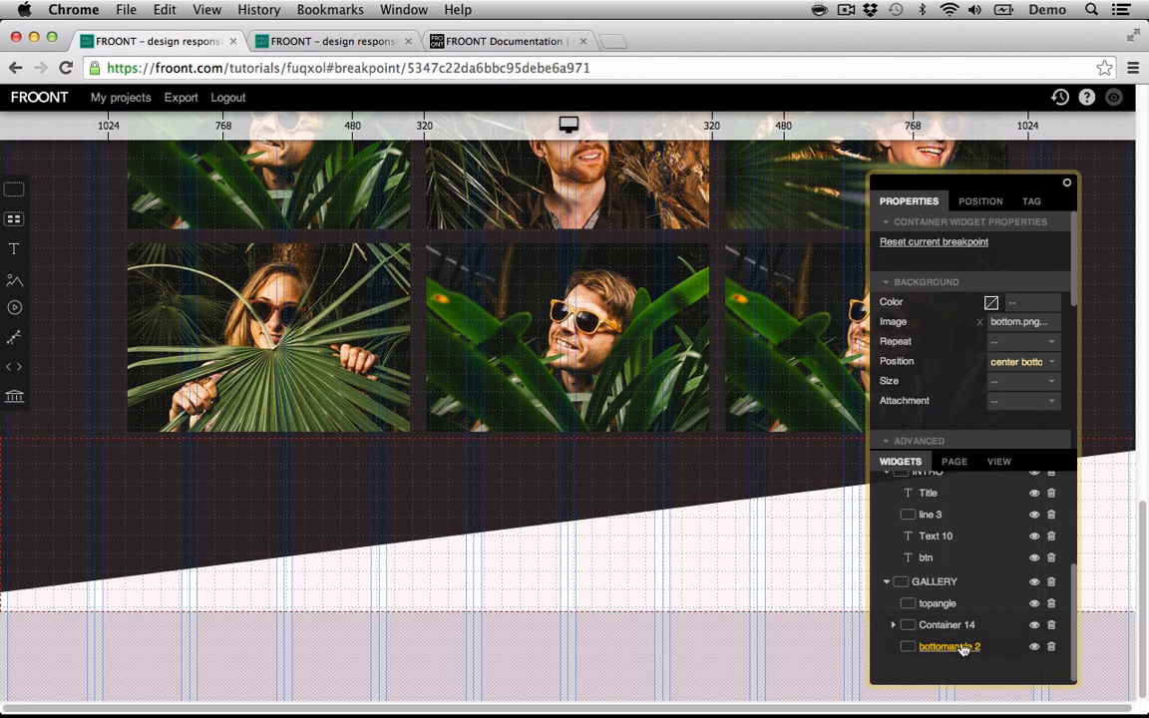
left_click(933, 586)
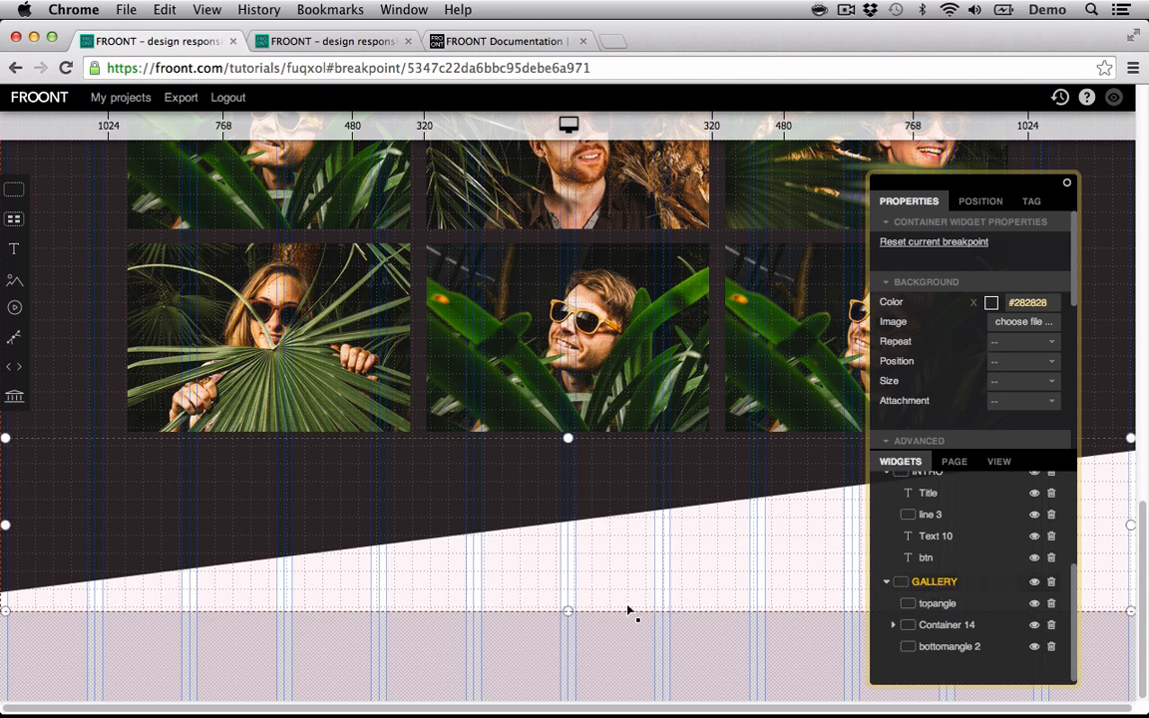
left_click(525, 650)
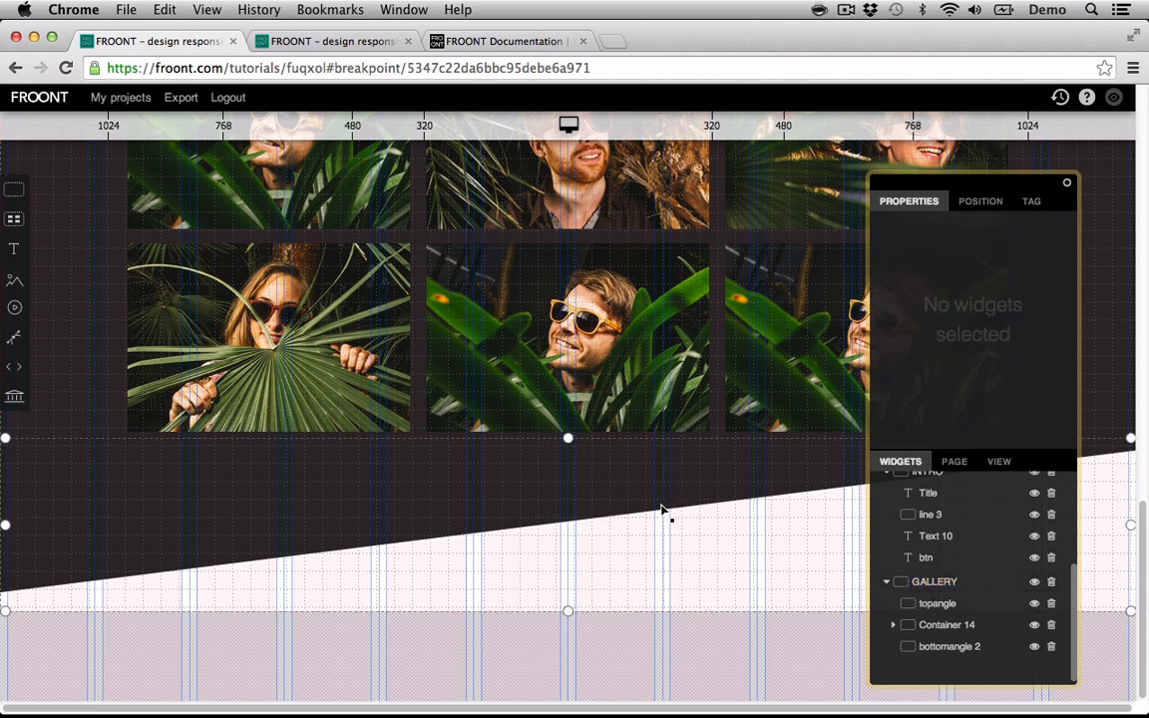
- Examine the section below the gallery on the finished reference page, and return to the page being edited
scroll(597, 654, "up", 1)
left_click(299, 41)
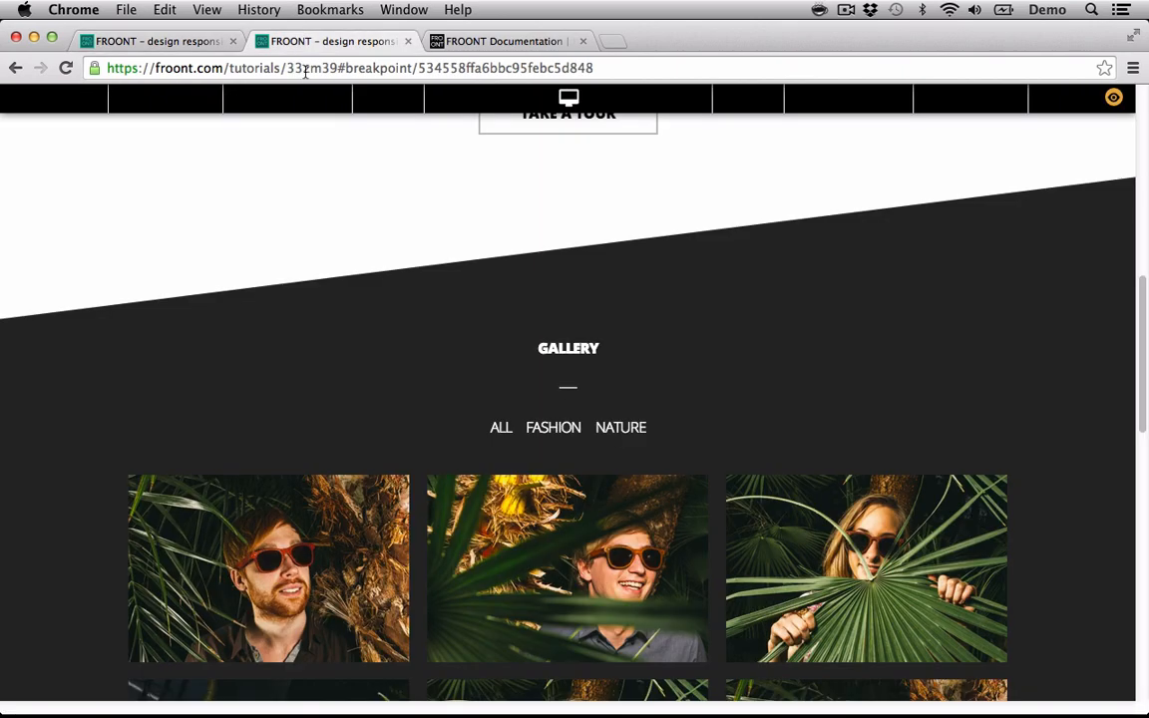
scroll(449, 334, "down", 10)
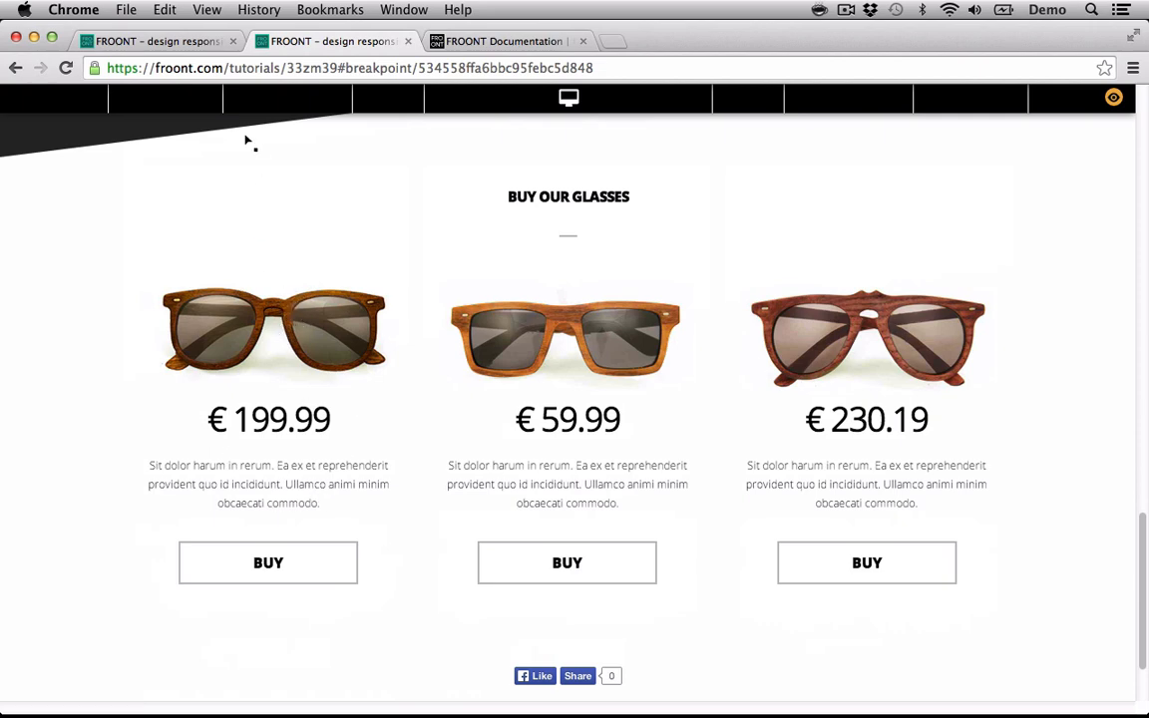
left_click(178, 43)
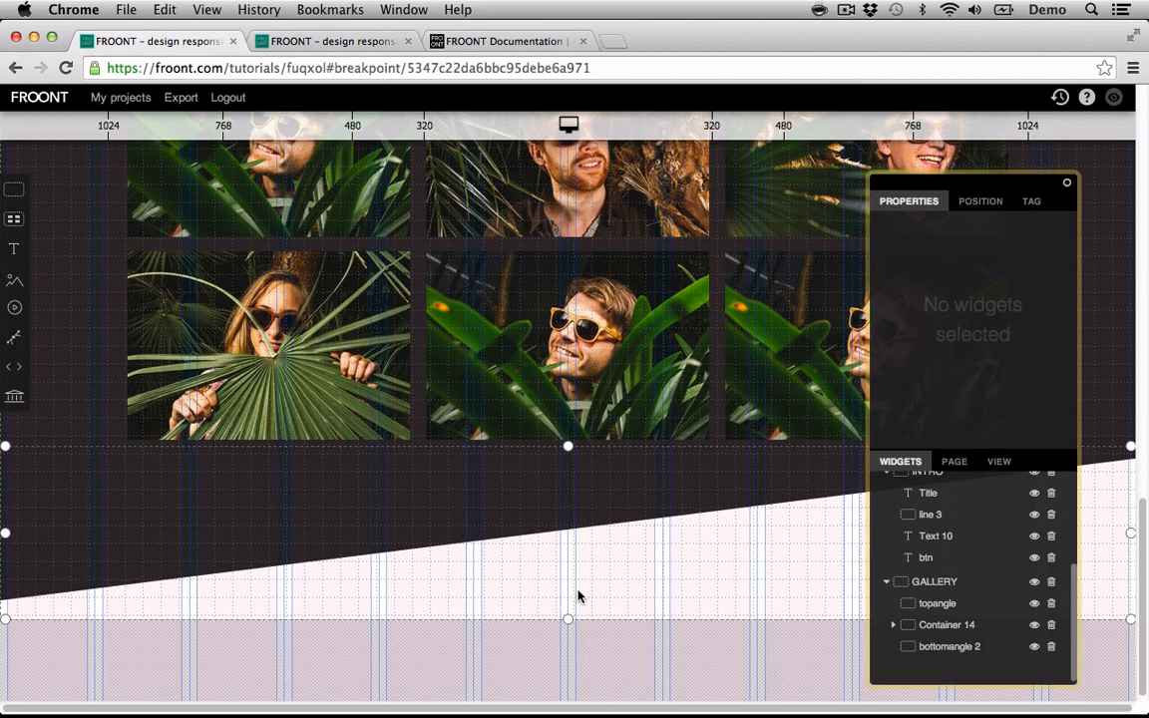
- Collapse the HEADER, INTRO and GALLERY groups in the widget tree, and paste a copy of the INTRO section below the gallery
scroll(896, 569, "up", 3)
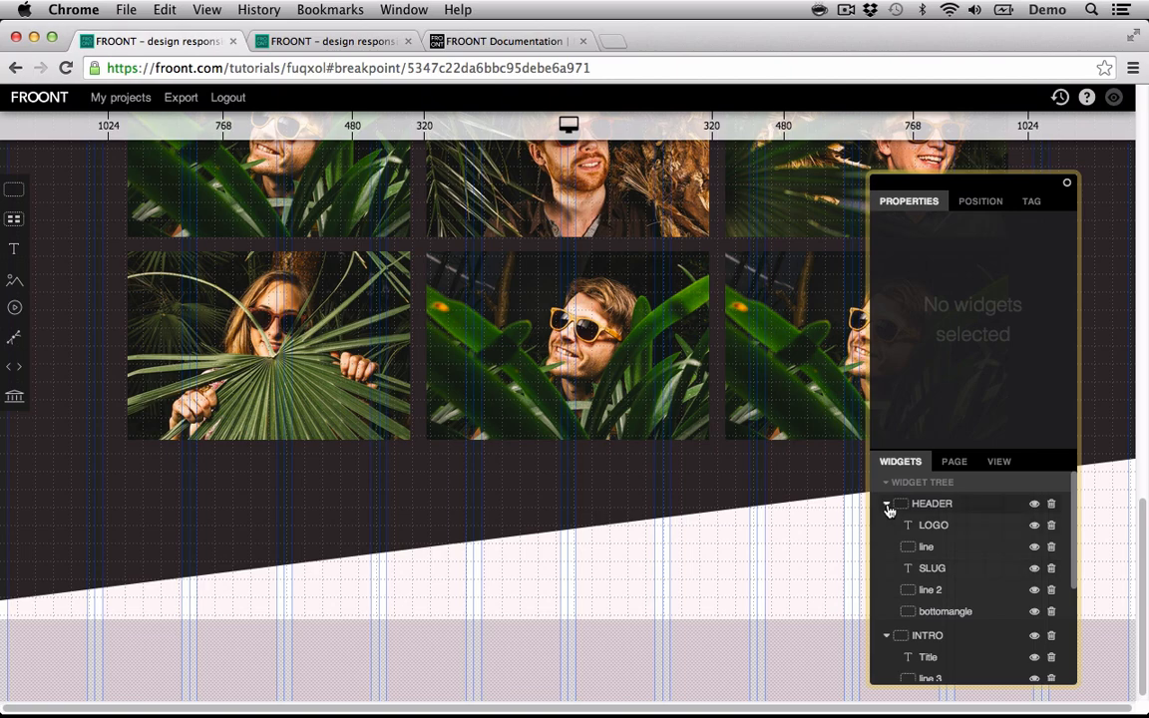
left_click(886, 504)
left_click(886, 526)
left_click(887, 547)
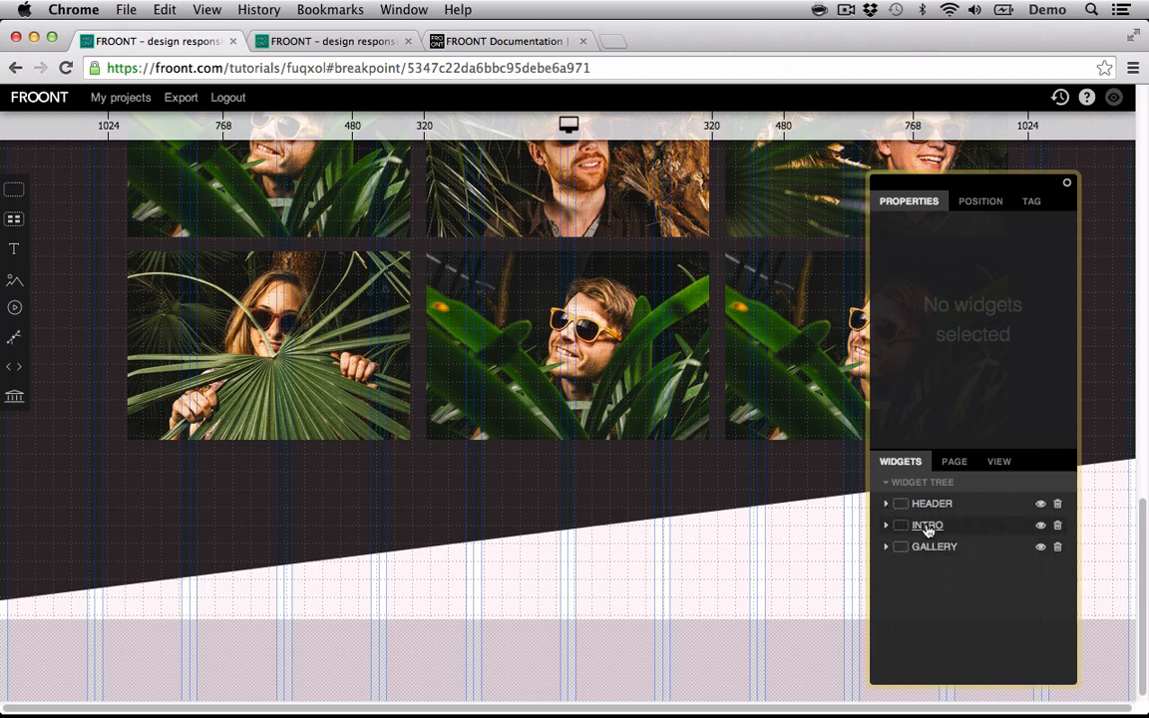
left_click(927, 525)
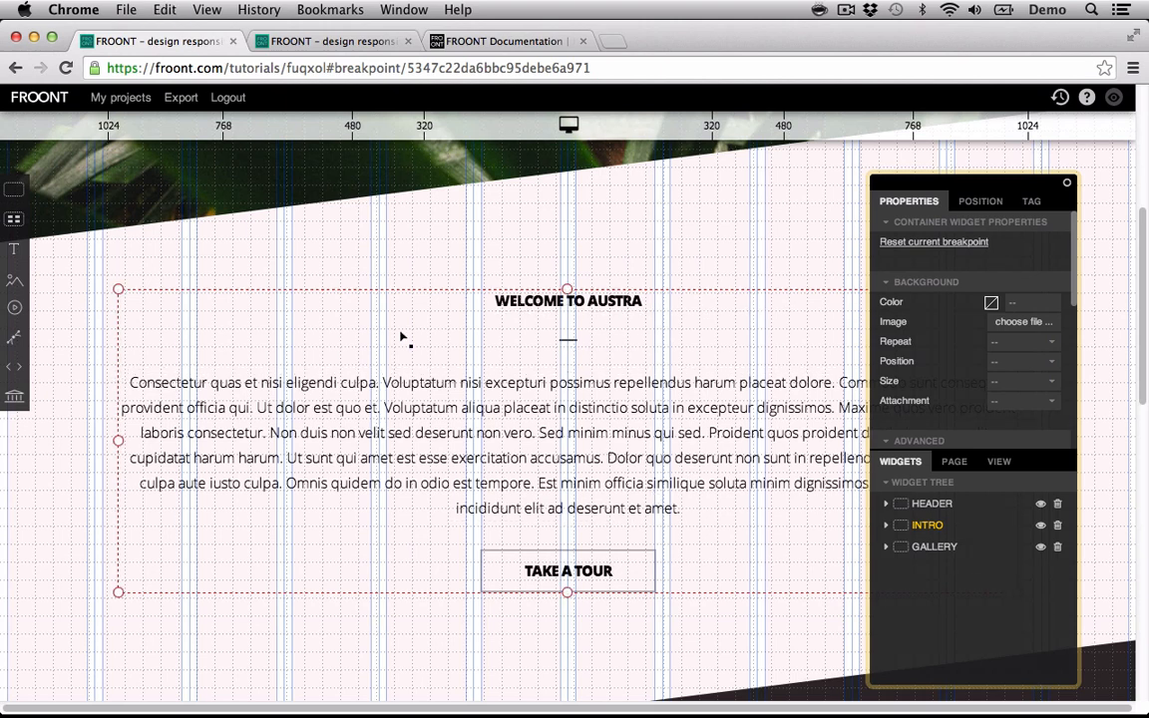
scroll(150, 389, "down", 2)
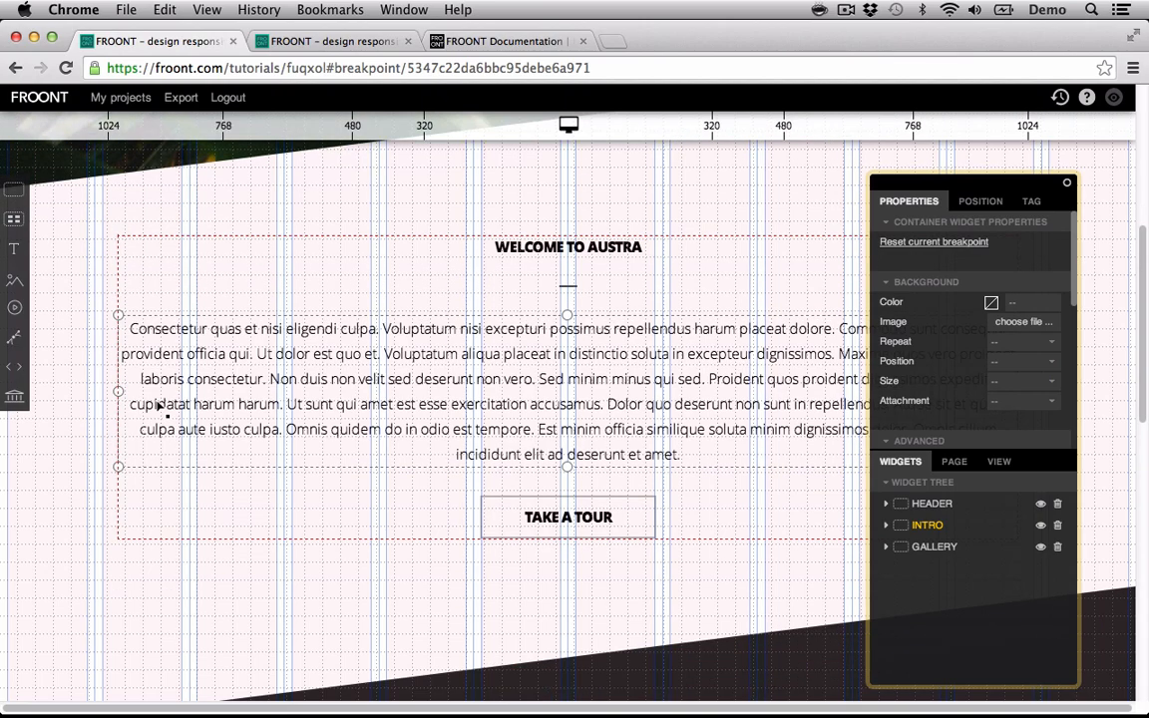
scroll(159, 406, "down", 10)
left_click(541, 645)
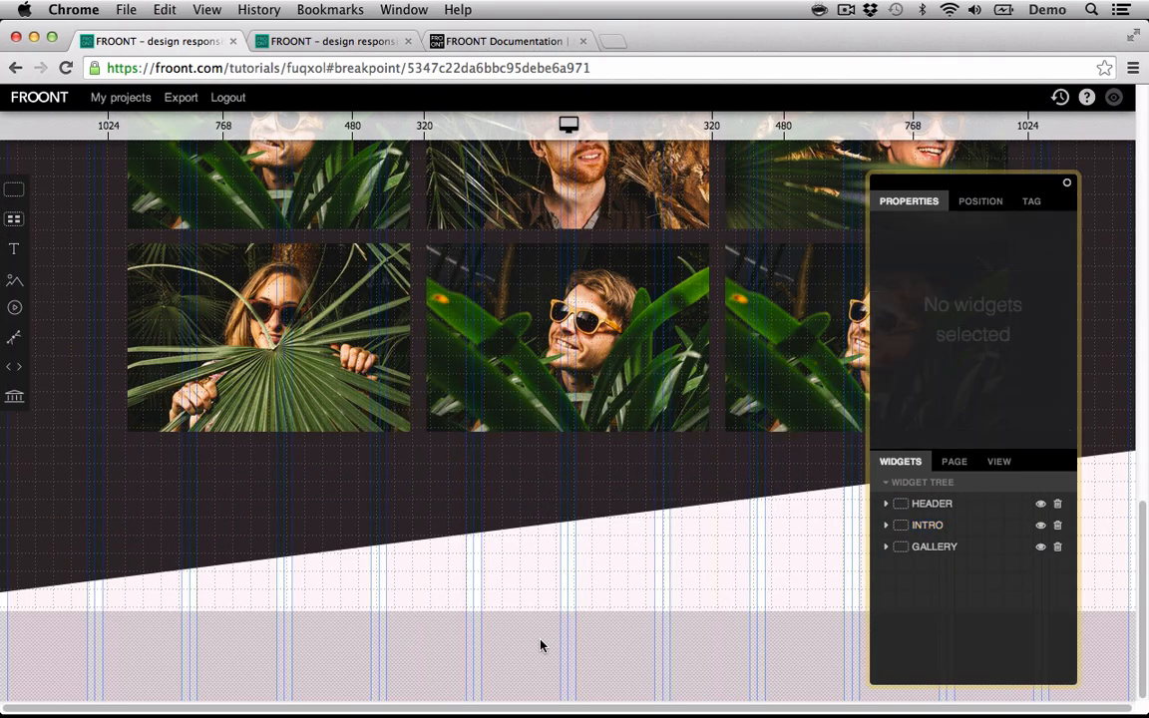
key("super+v")
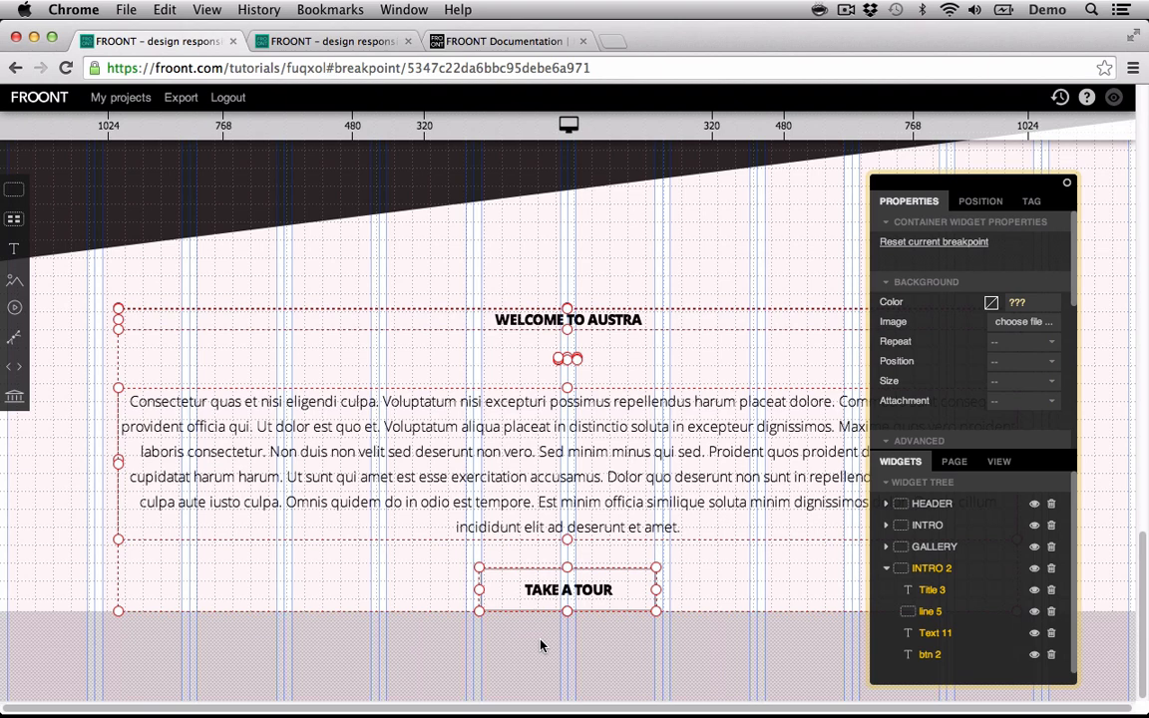
- Replace the copied section's title text with "BUY OUR GLASSES"
left_click(610, 623)
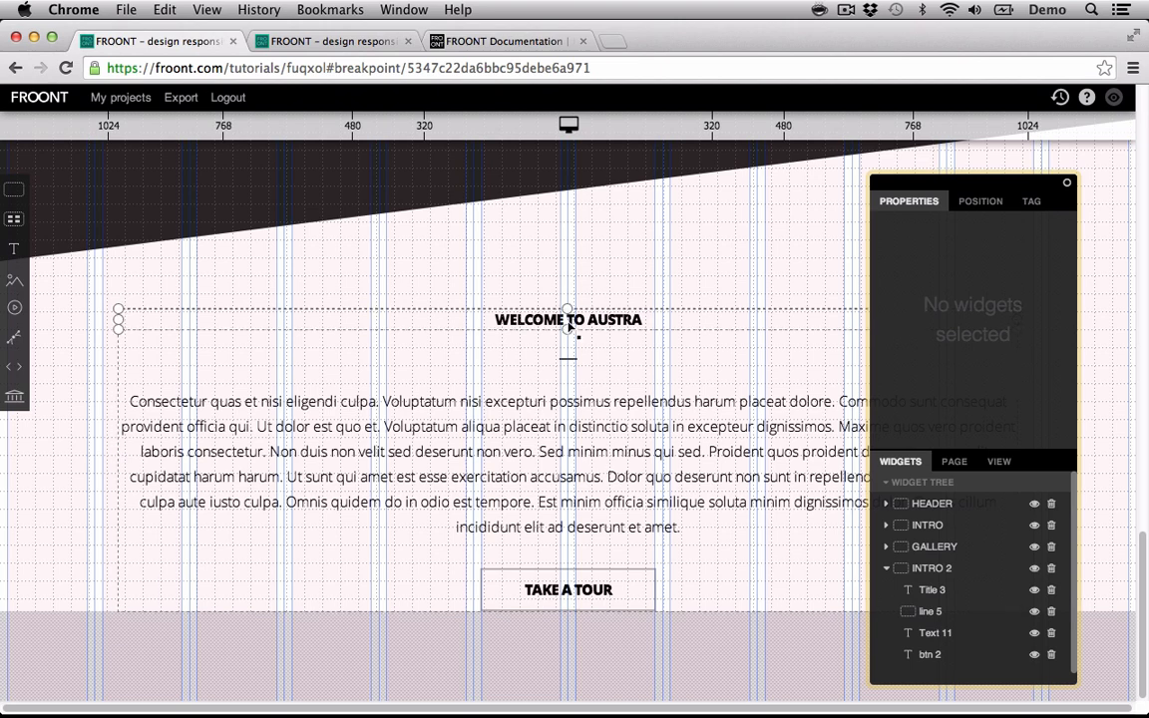
double_click(567, 319)
key("BackSpace")
type("B")
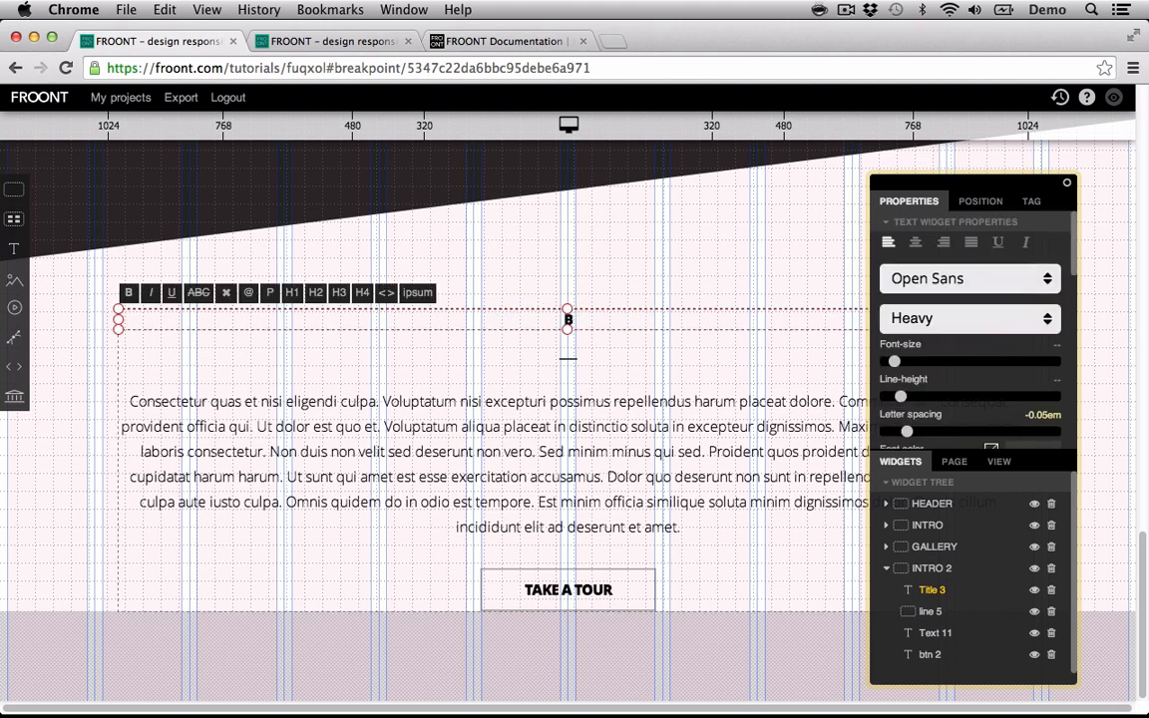
type("UY OUR GLAS")
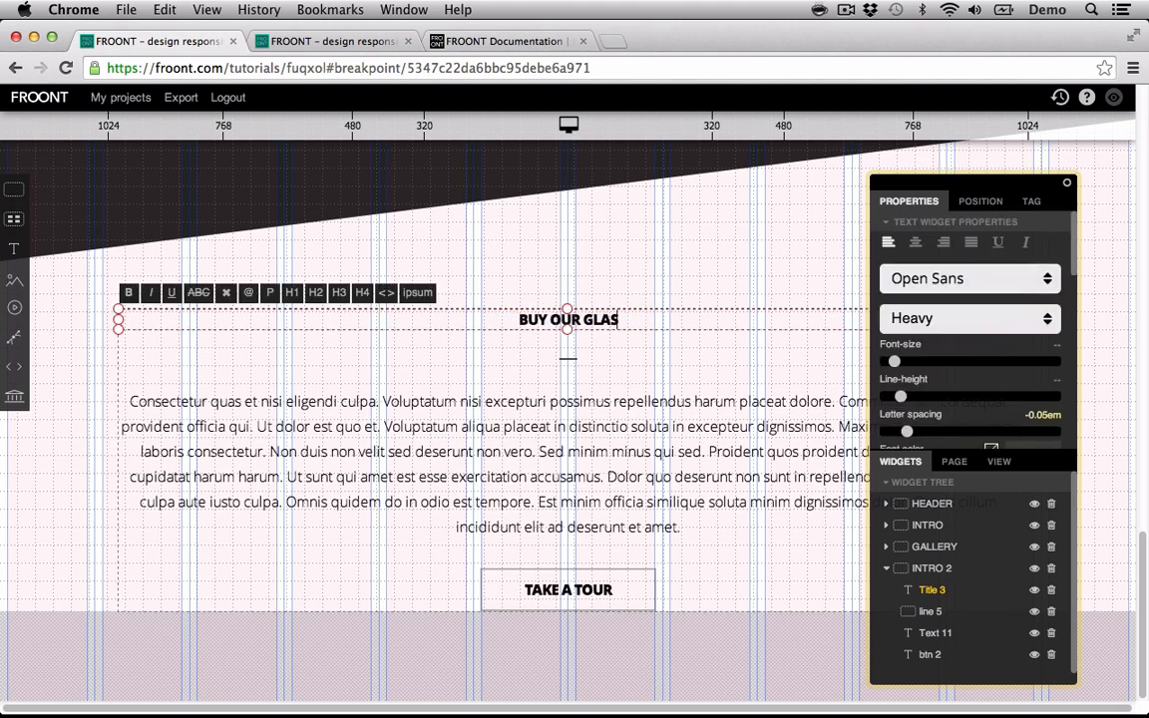
type("SES")
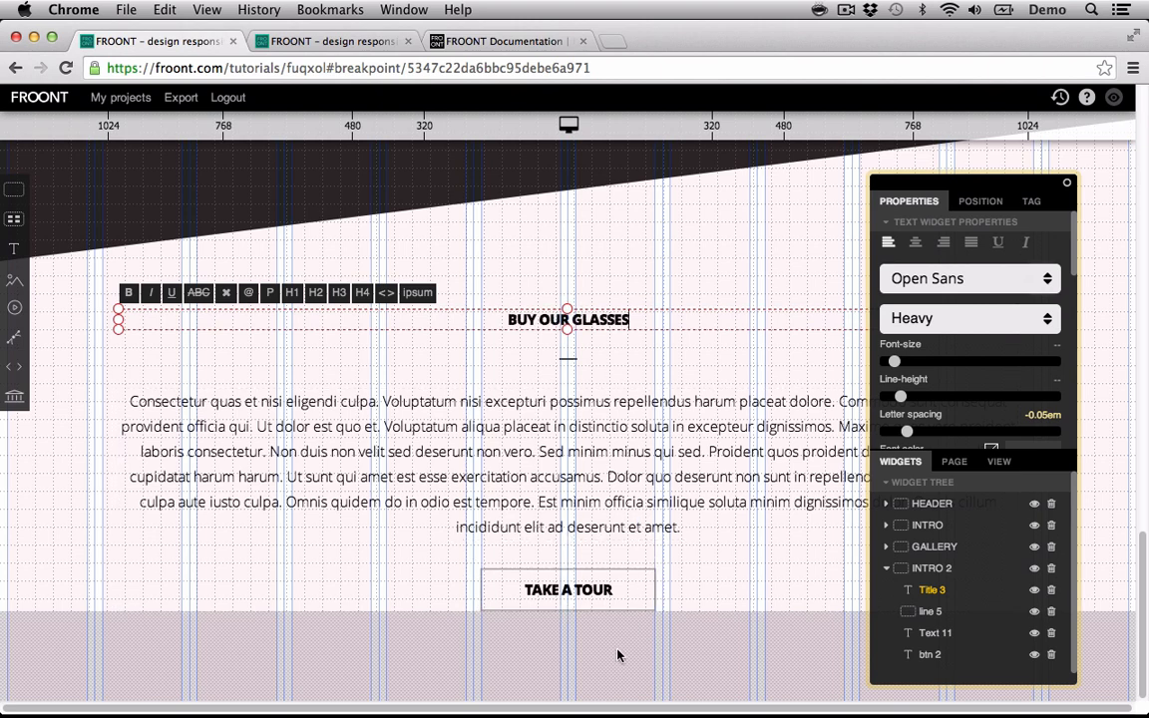
left_click(619, 654)
- Delete the body paragraph and the TAKE A TOUR button from the copied section
left_click(577, 454)
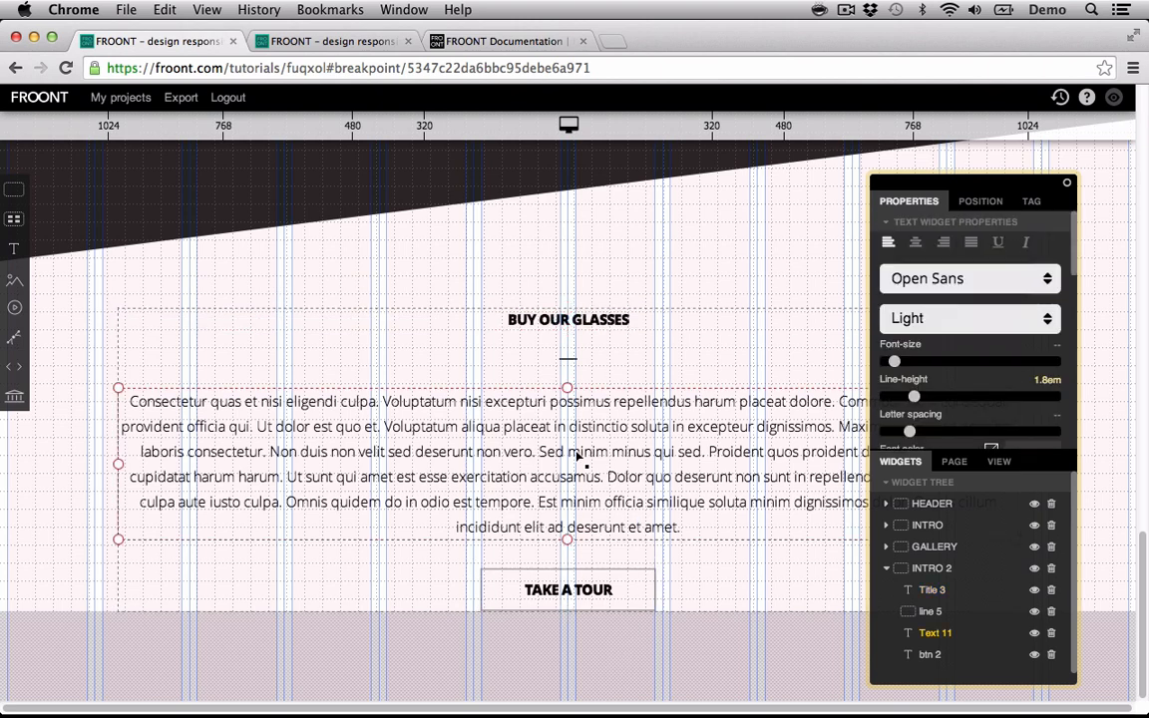
key("Delete")
left_click(583, 666)
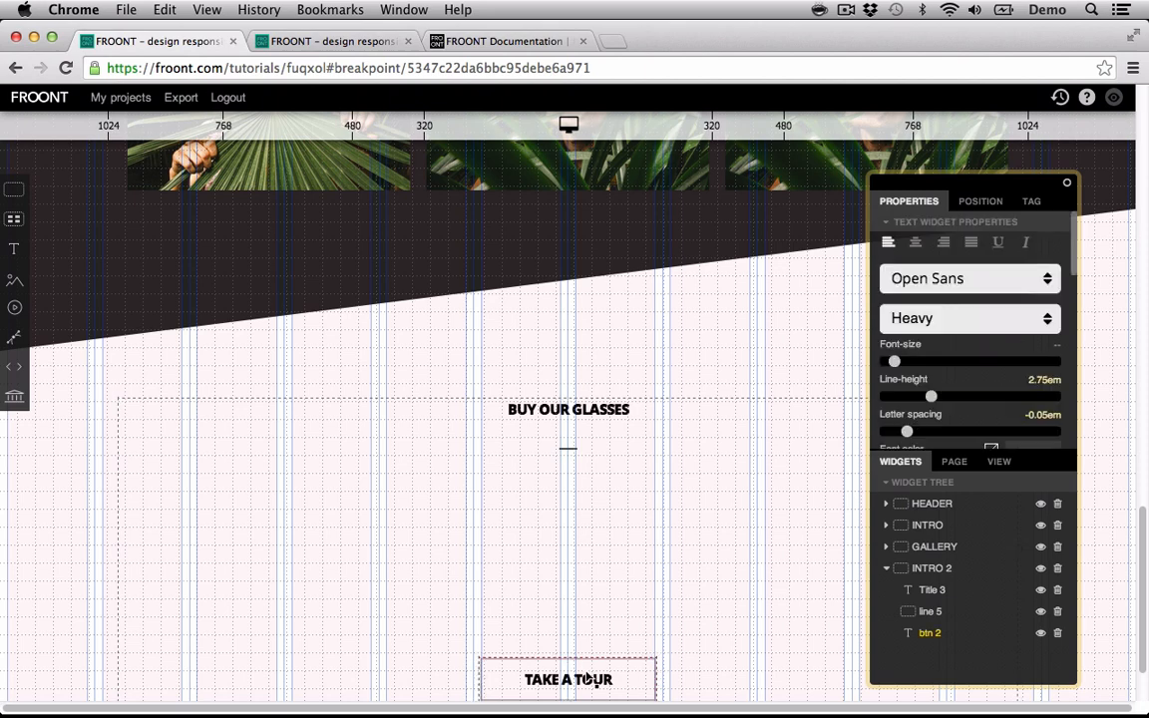
key("Delete")
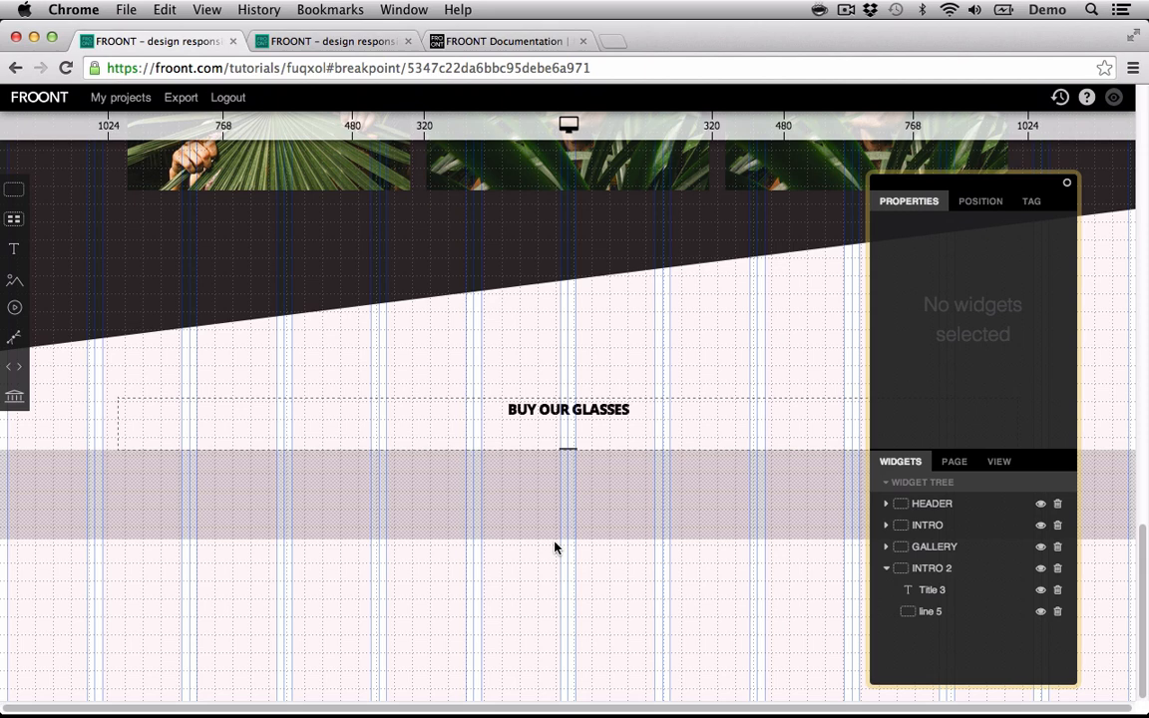
- Add an image widget below the BUY OUR GLASSES heading and fill it with austra_sunglasses1.png from the Austra eyewear folder
left_click(20, 287)
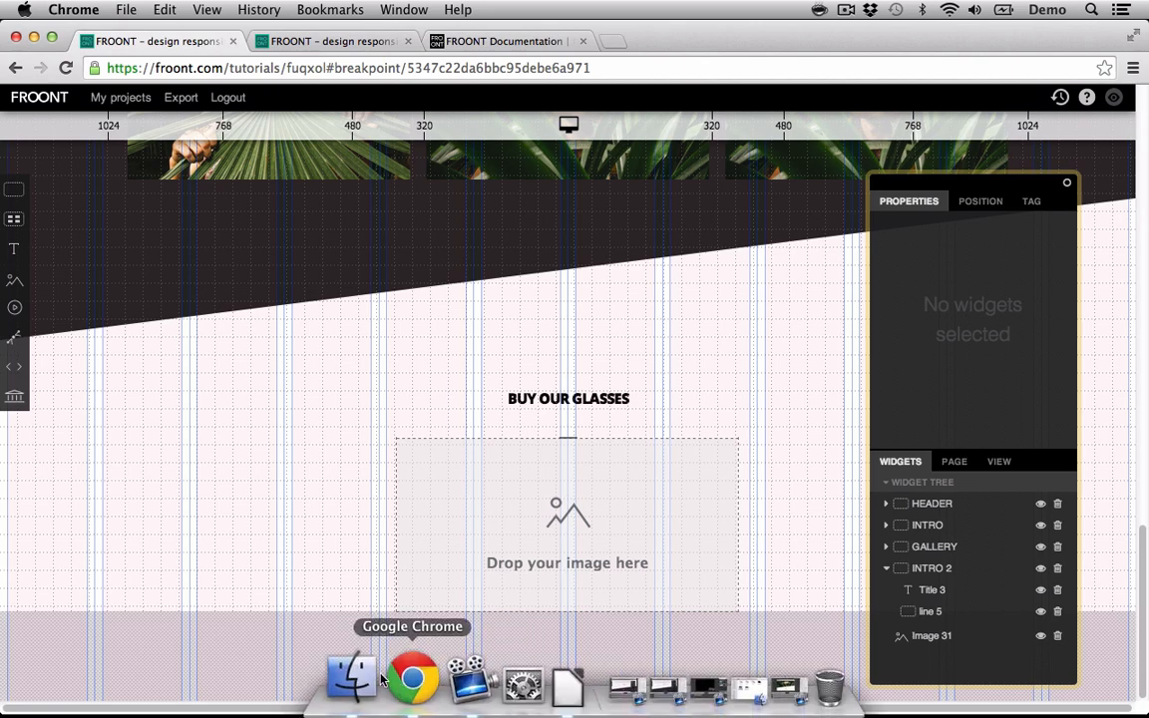
left_click(351, 678)
left_click_drag(949, 414, 469, 505)
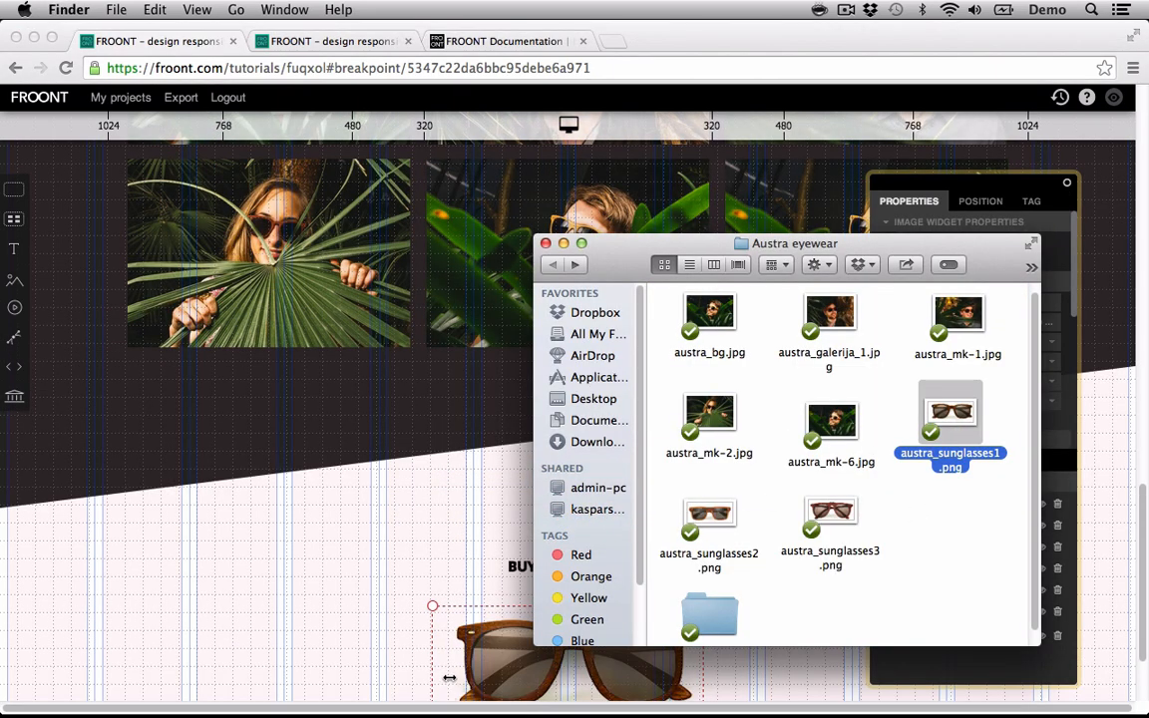
scroll(450, 678, "down", 3)
left_click(399, 650)
left_click(513, 672)
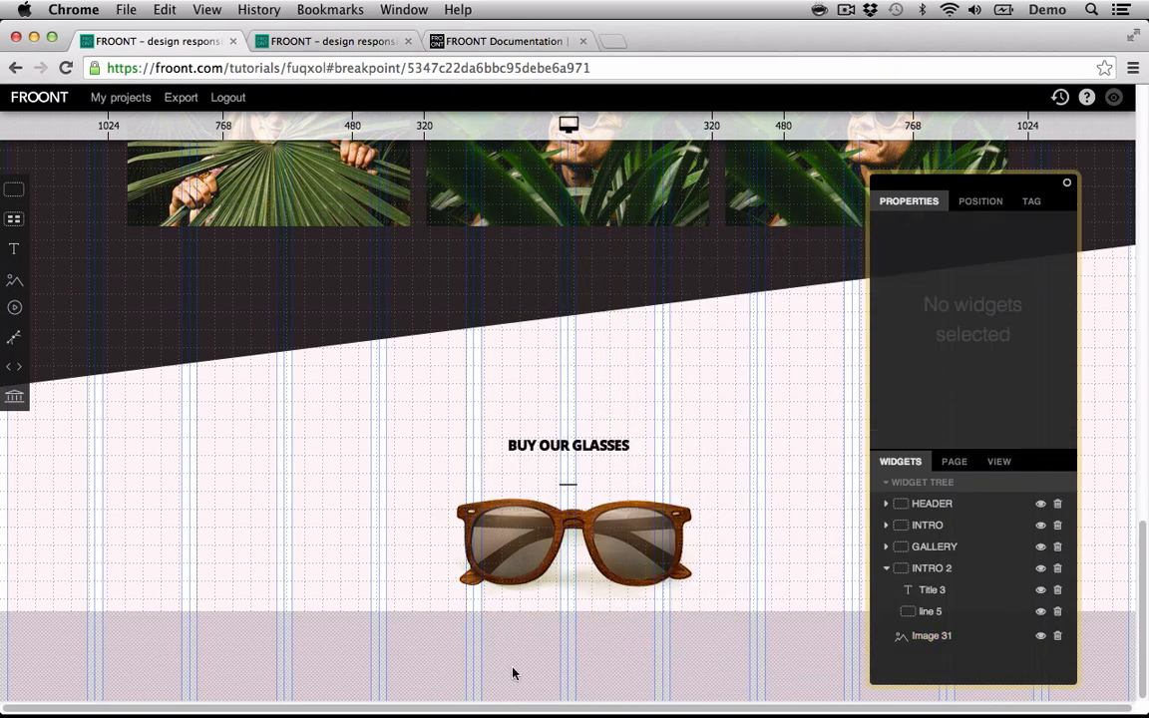
- Add a text widget below the sunglasses image with the price "€ 199.99"
mouse_move(17, 253)
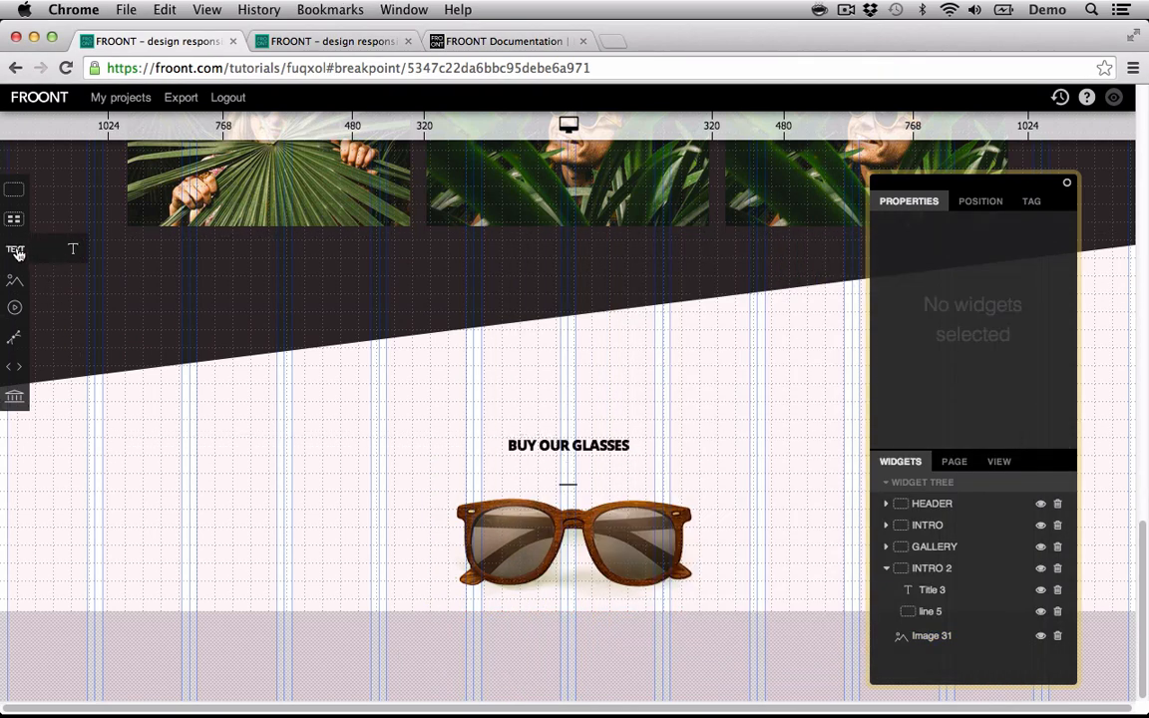
left_click_drag(73, 248, 441, 583)
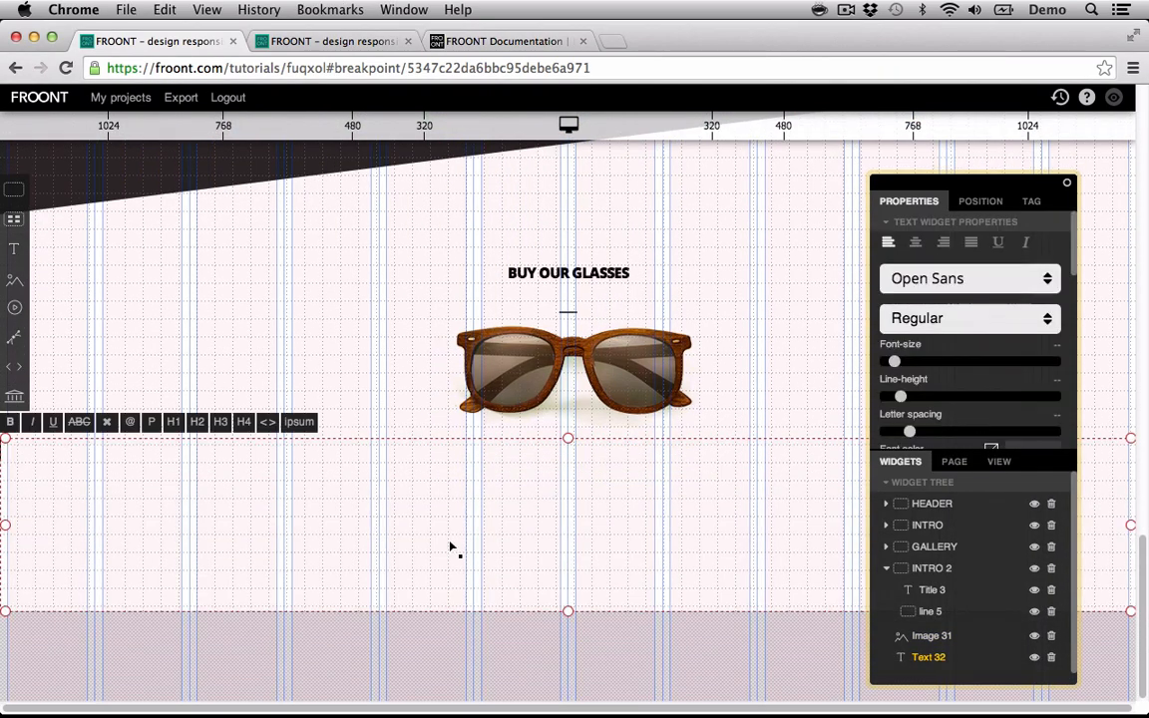
type("€ 199.99")
left_click(383, 590)
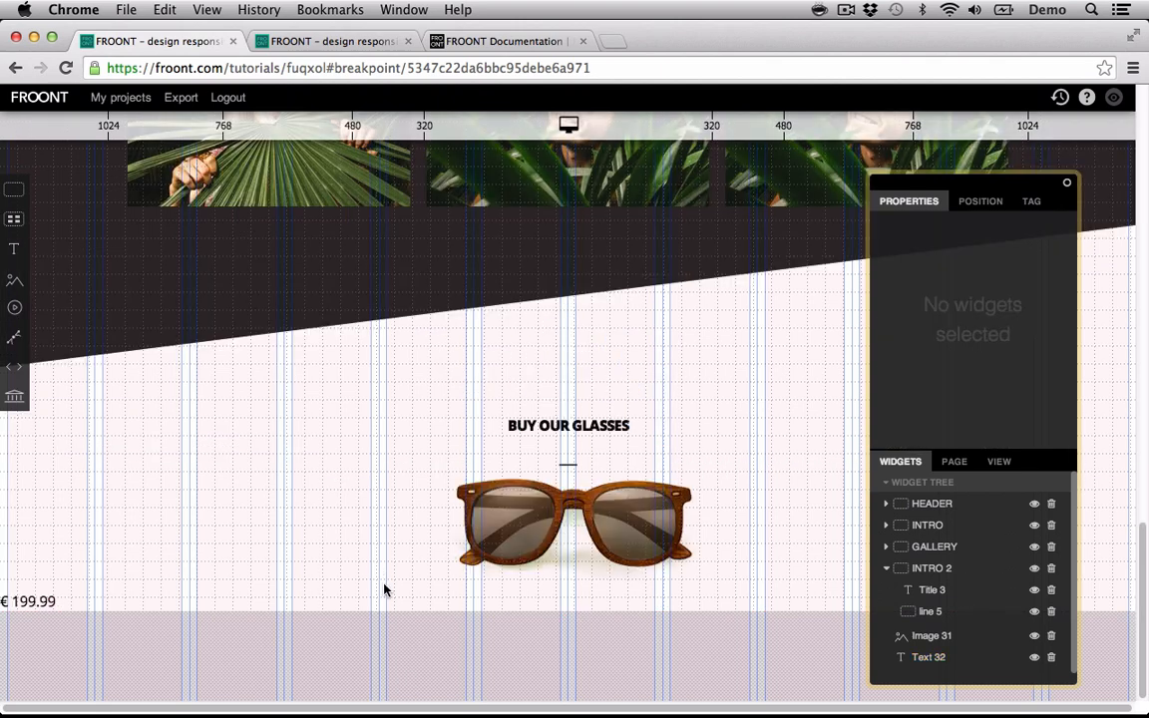
- Center the price text and set its font size to 2.65em
left_click(400, 609)
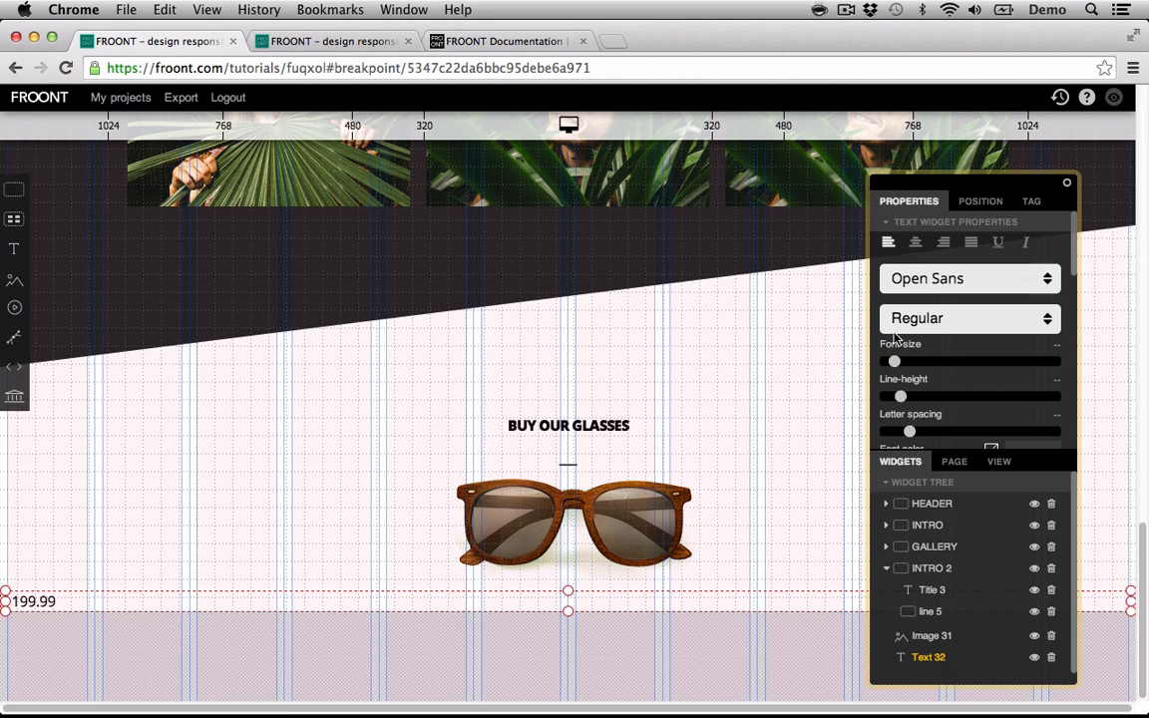
left_click(915, 242)
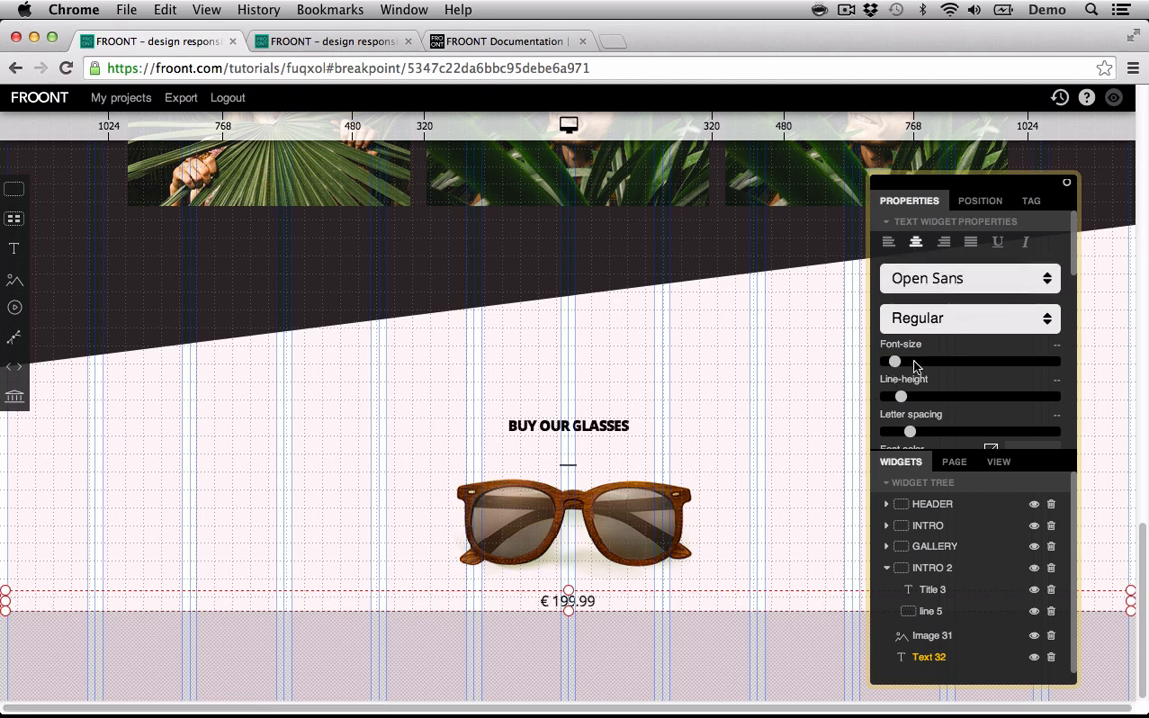
left_click_drag(894, 361, 925, 365)
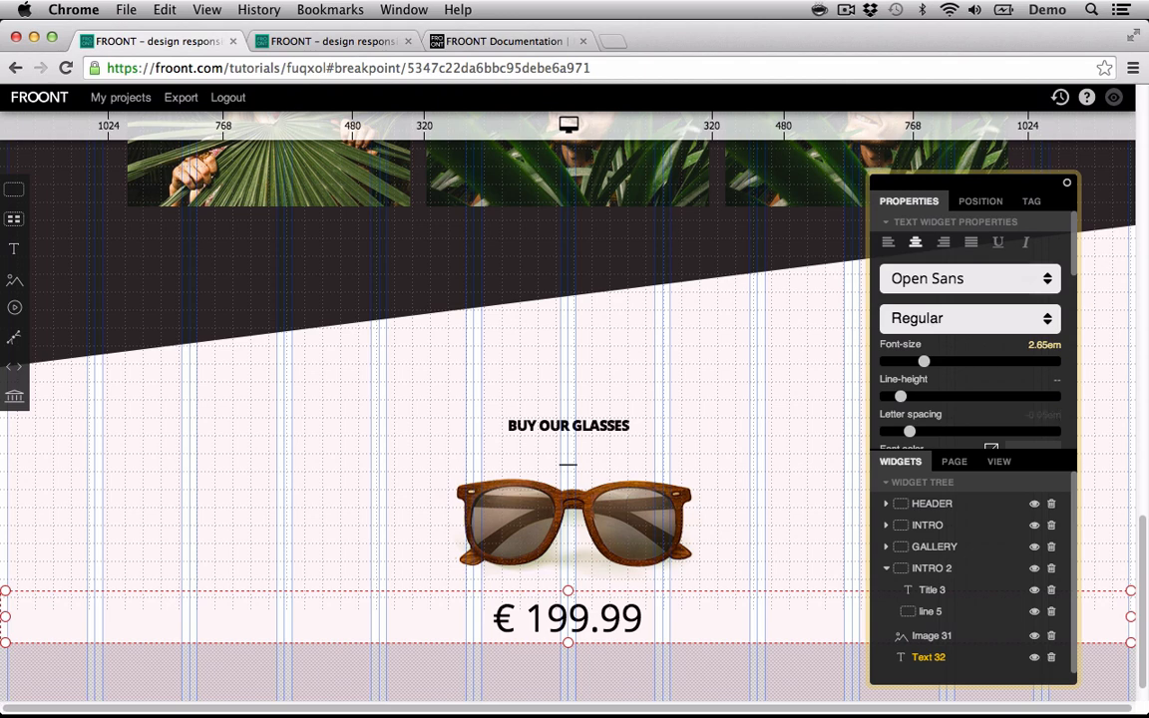
- Copy the body paragraph from the WELCOME TO AUSTRA section and paste it below the € 199.99 price
left_click(646, 632)
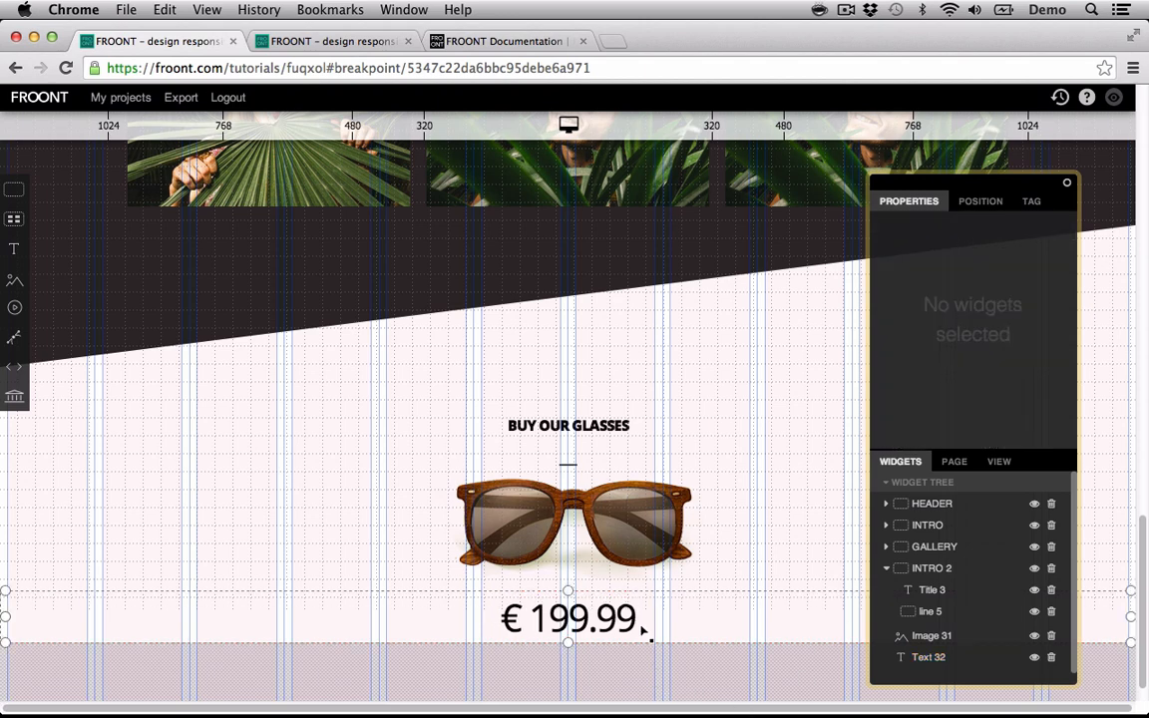
left_click(644, 633)
left_click(642, 664)
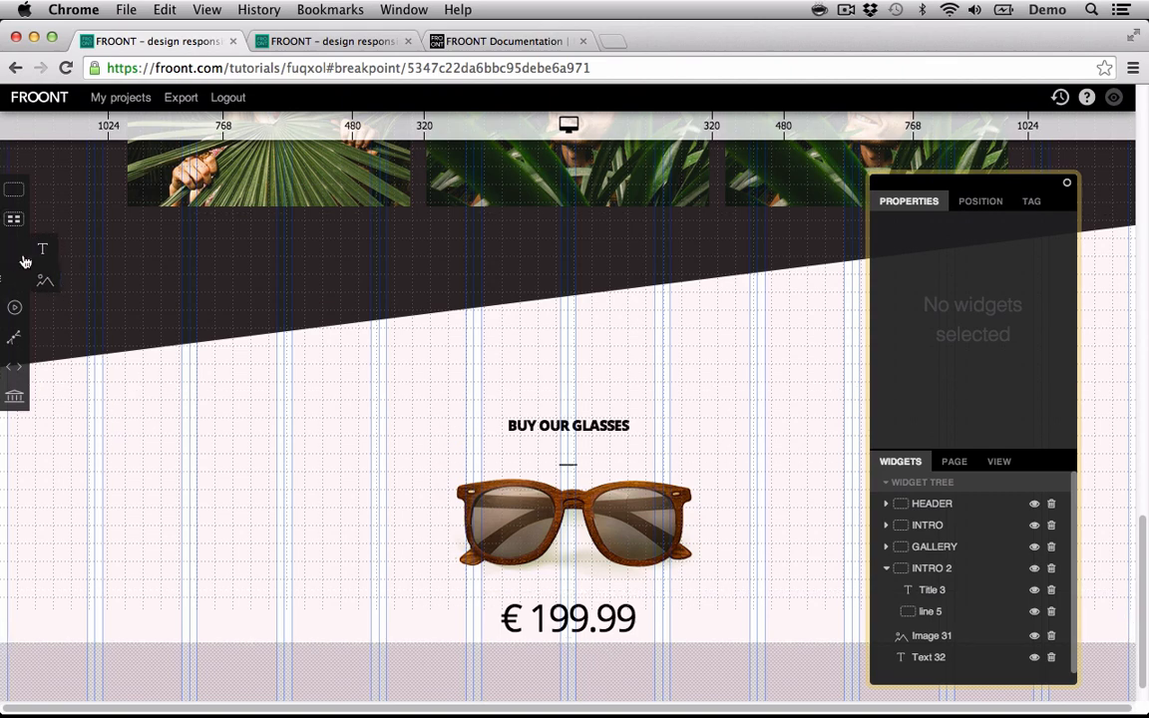
scroll(444, 461, "up", 4)
scroll(444, 461, "up", 5)
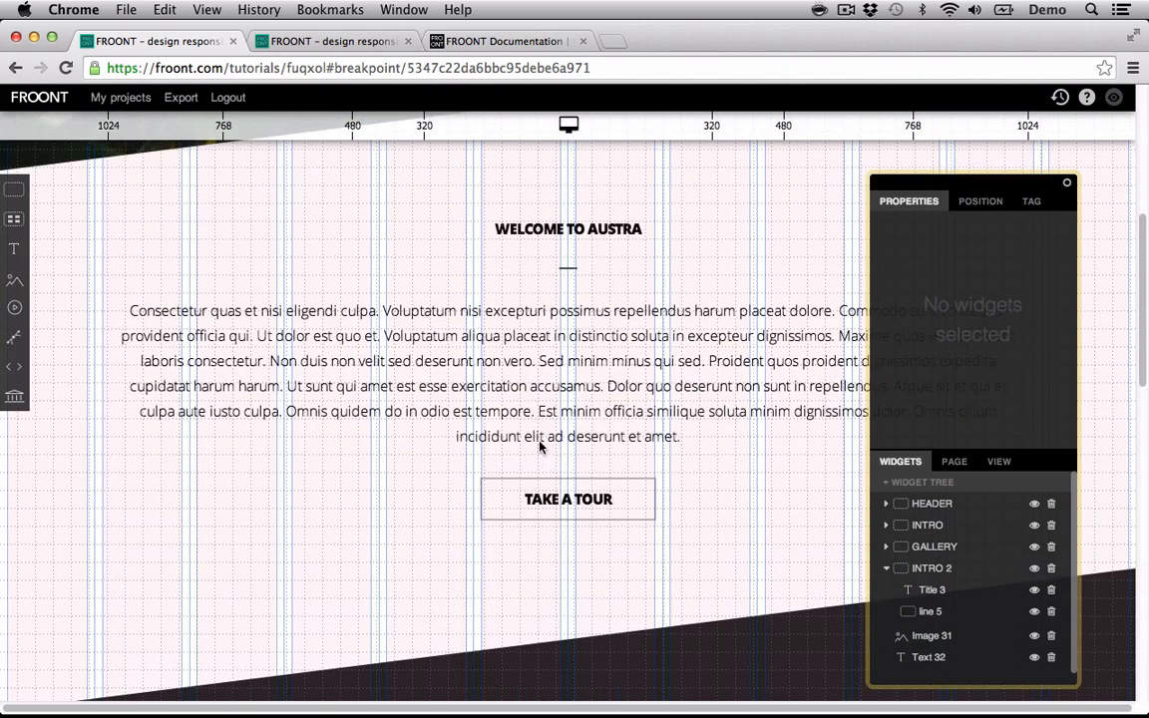
left_click(563, 379)
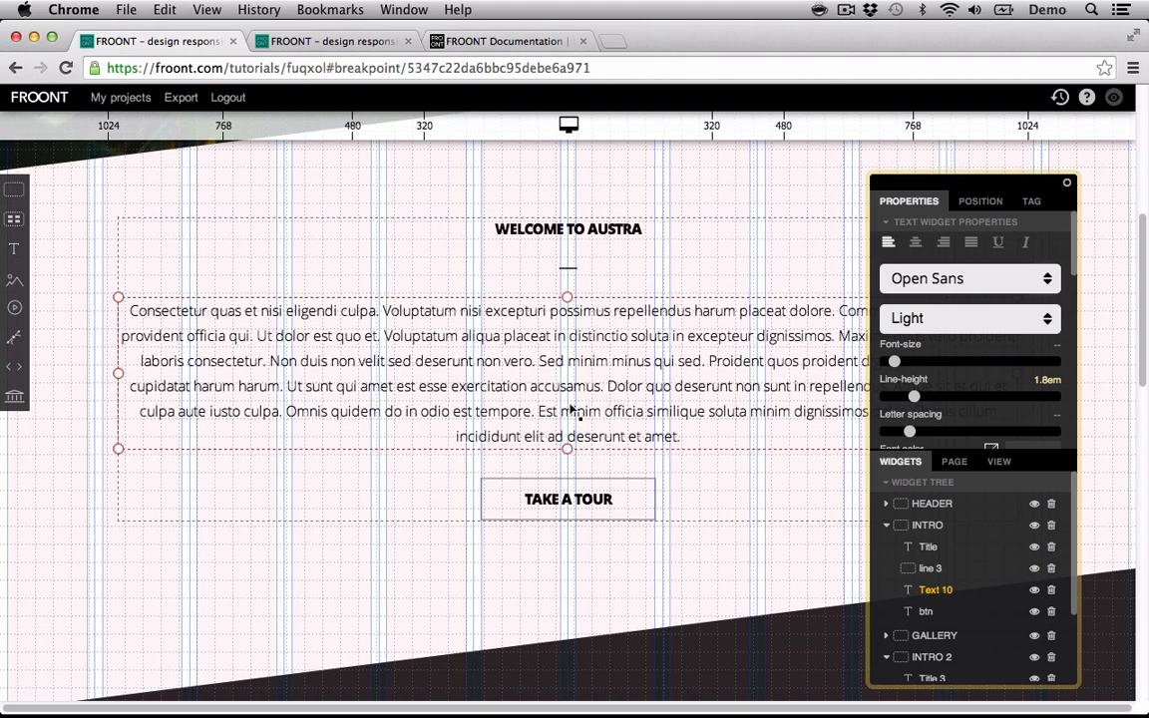
scroll(568, 409, "down", 5)
left_click(533, 659)
key("super+v")
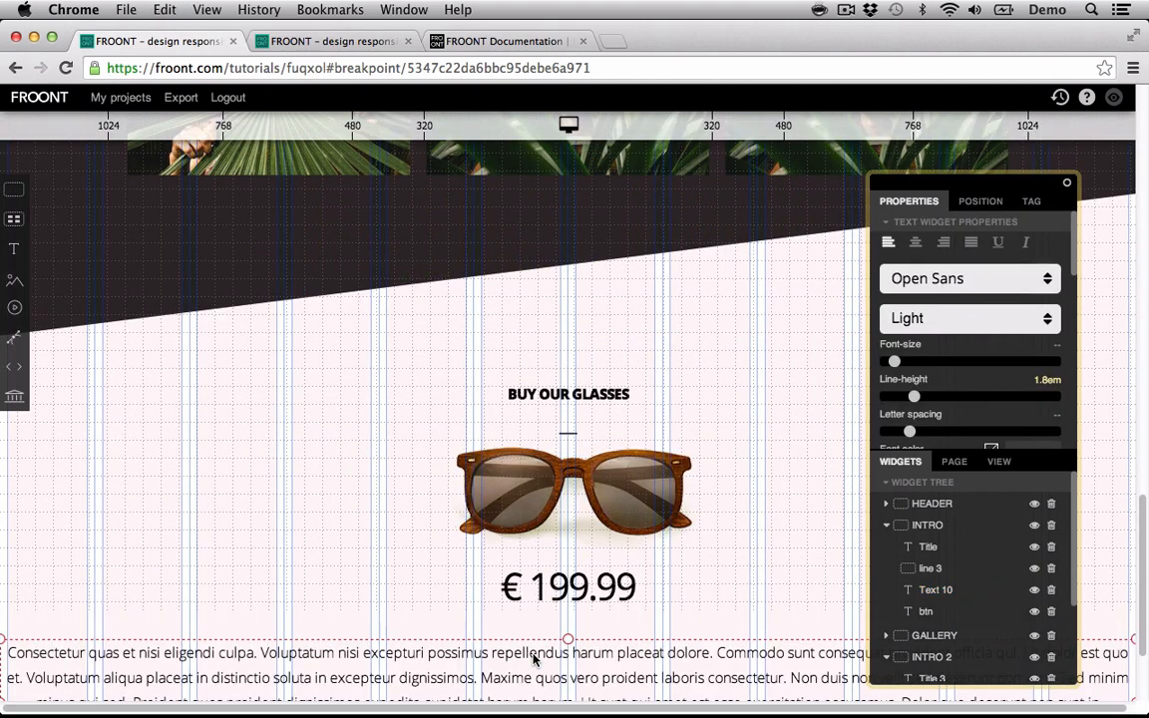
- Shorten the pasted product paragraph so that it ends after "Ut dolor est quo et."
scroll(533, 659, "down", 3)
double_click(584, 576)
left_click(658, 598)
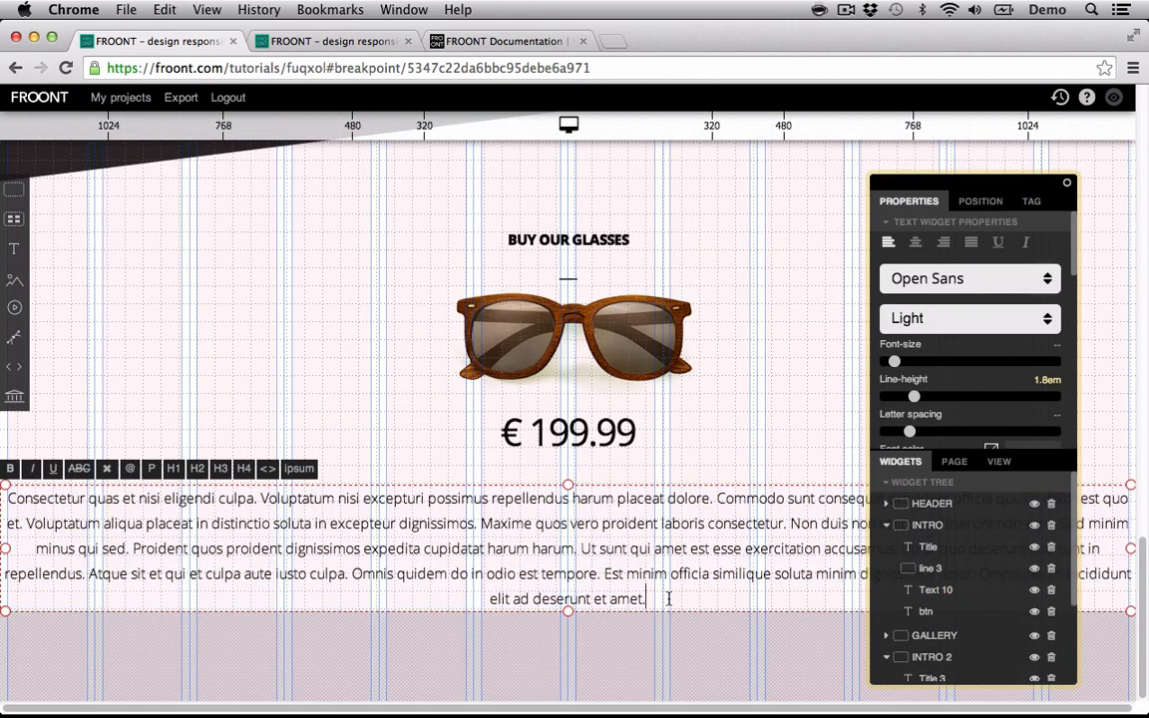
left_click_drag(658, 599, 24, 517)
key("BackSpace")
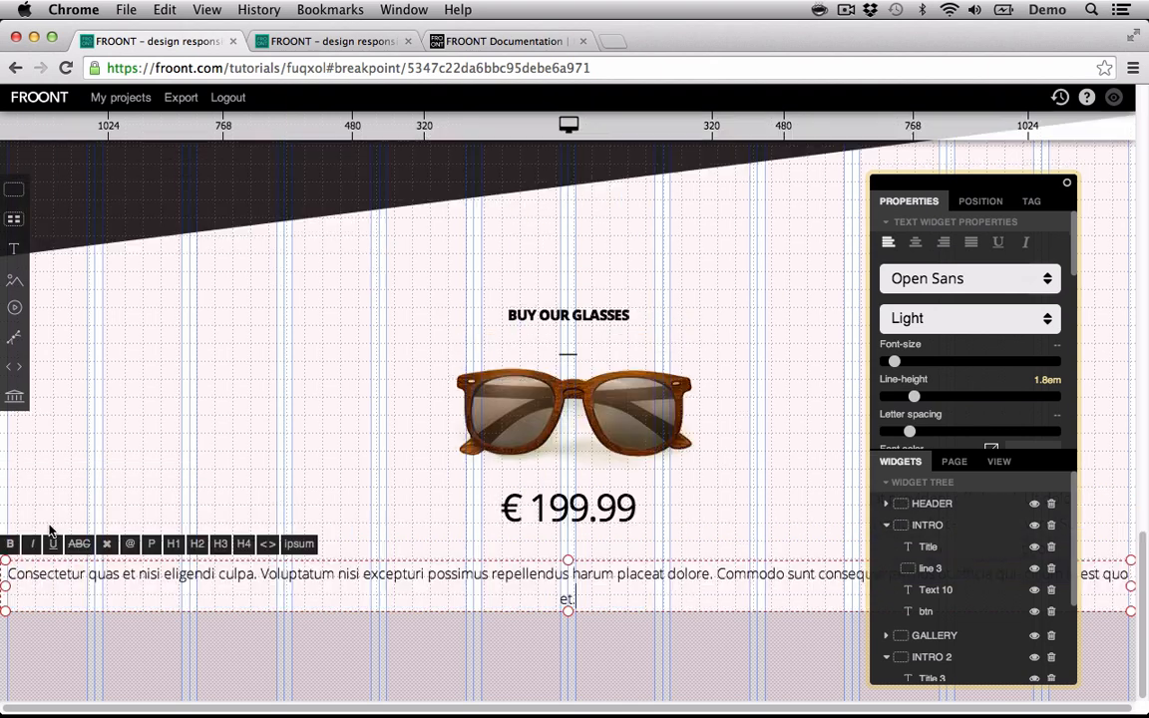
left_click(339, 674)
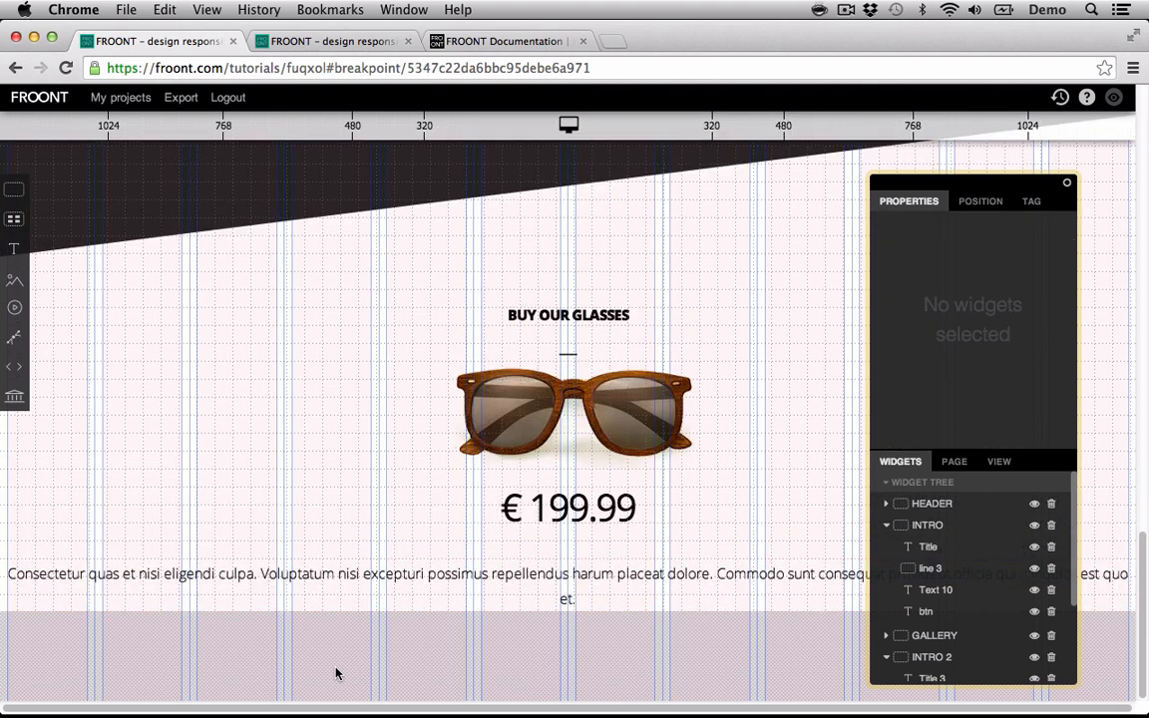
left_click(566, 593)
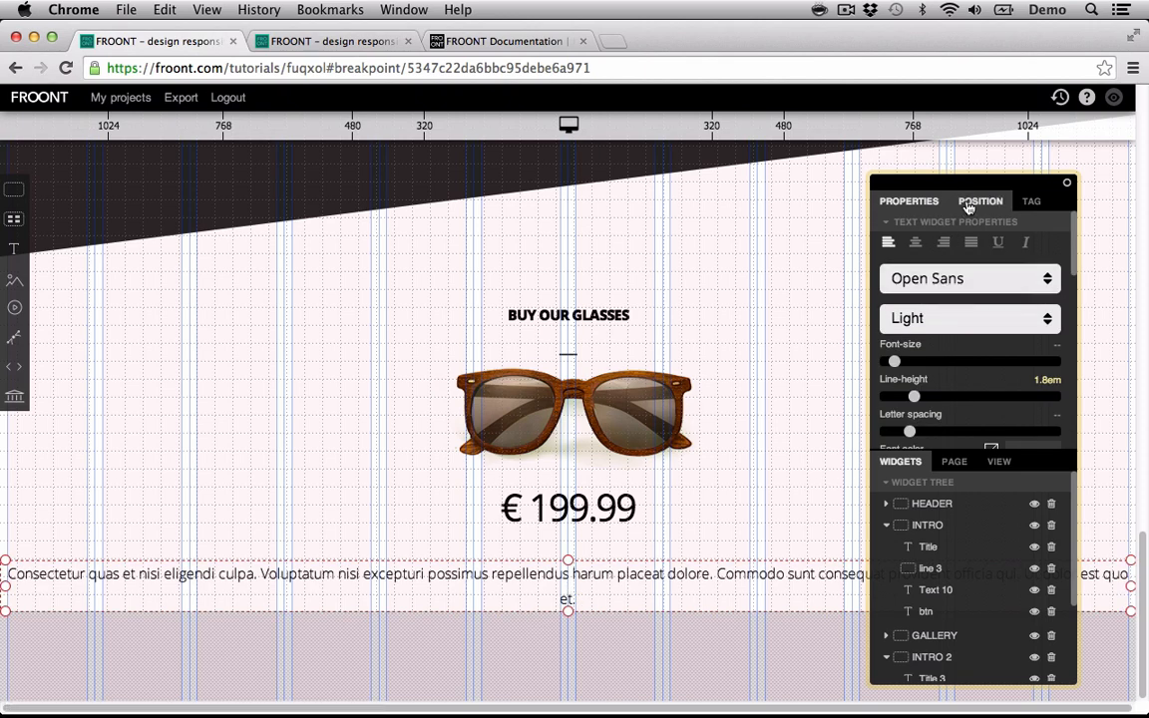
left_click(442, 649)
- Copy the TAKE A TOUR button from the intro section and paste it below the product description
scroll(441, 649, "down", 10)
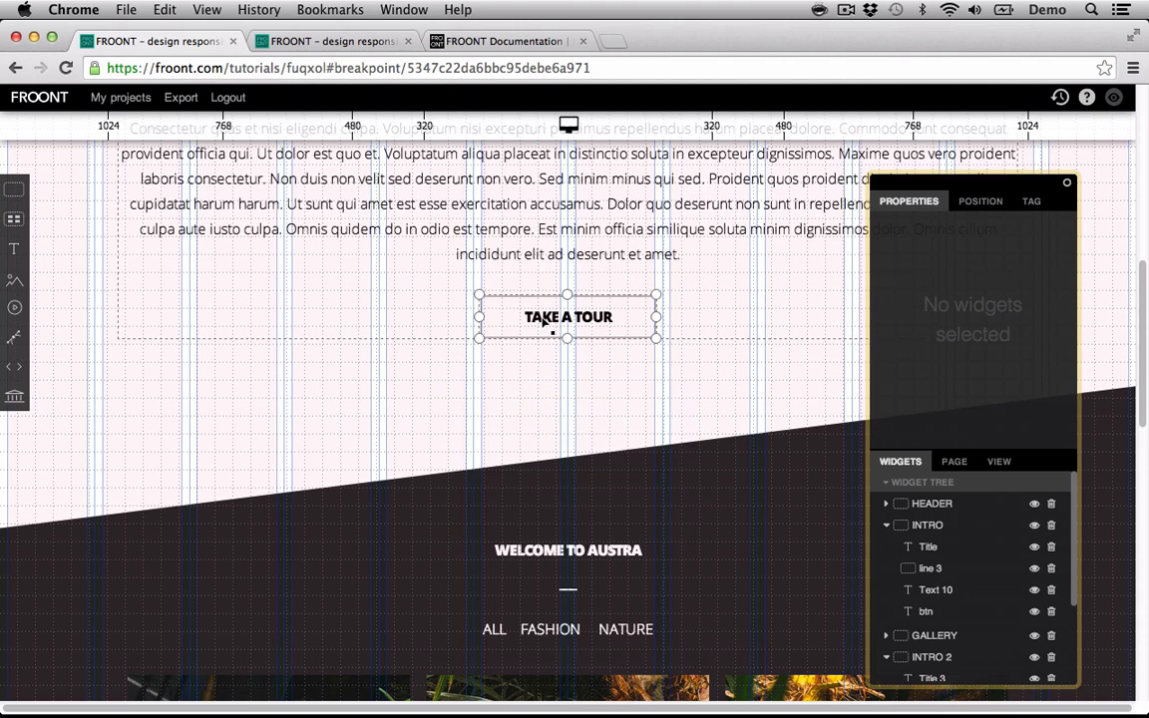
left_click(544, 321)
key("super+c")
scroll(531, 478, "down", 10)
left_click(535, 661)
key("super+v")
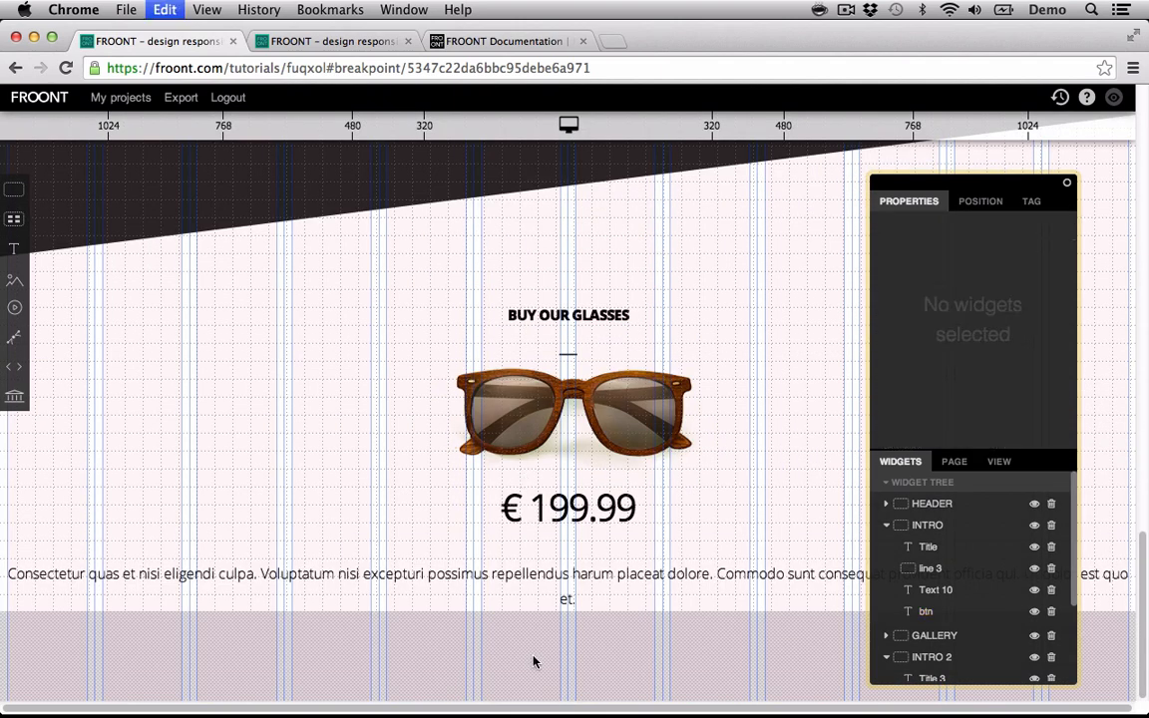
- Change the pasted button's text to "BUY"
double_click(578, 597)
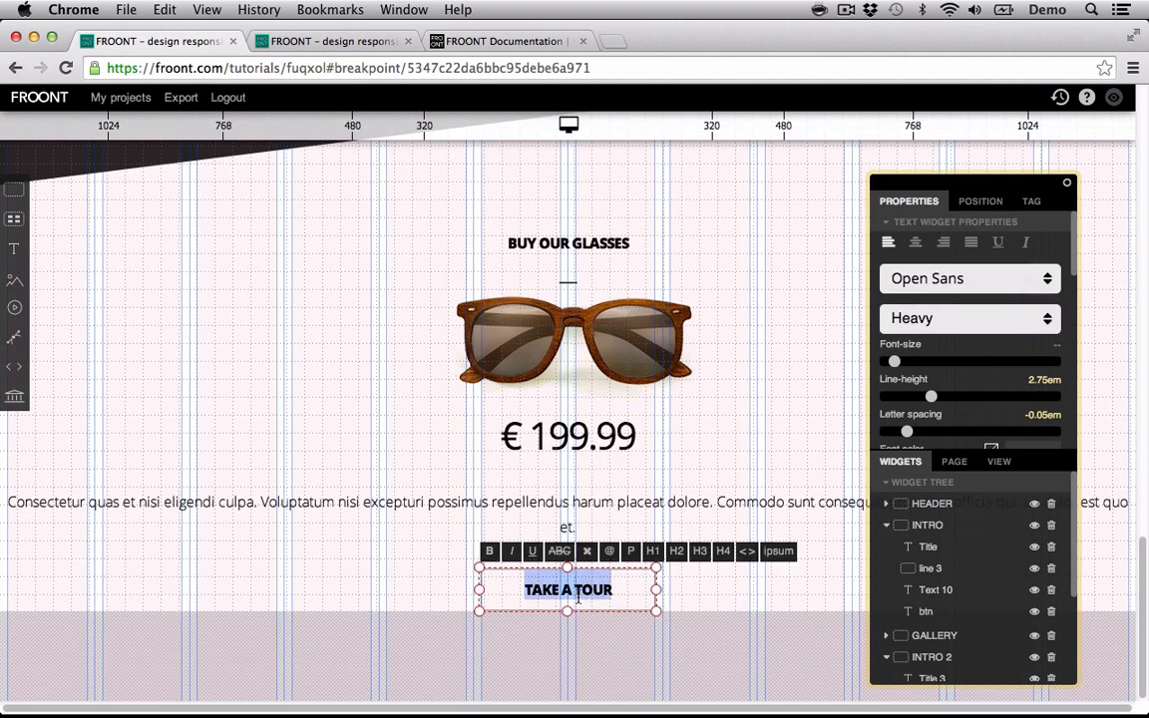
type("BUY")
key("Return")
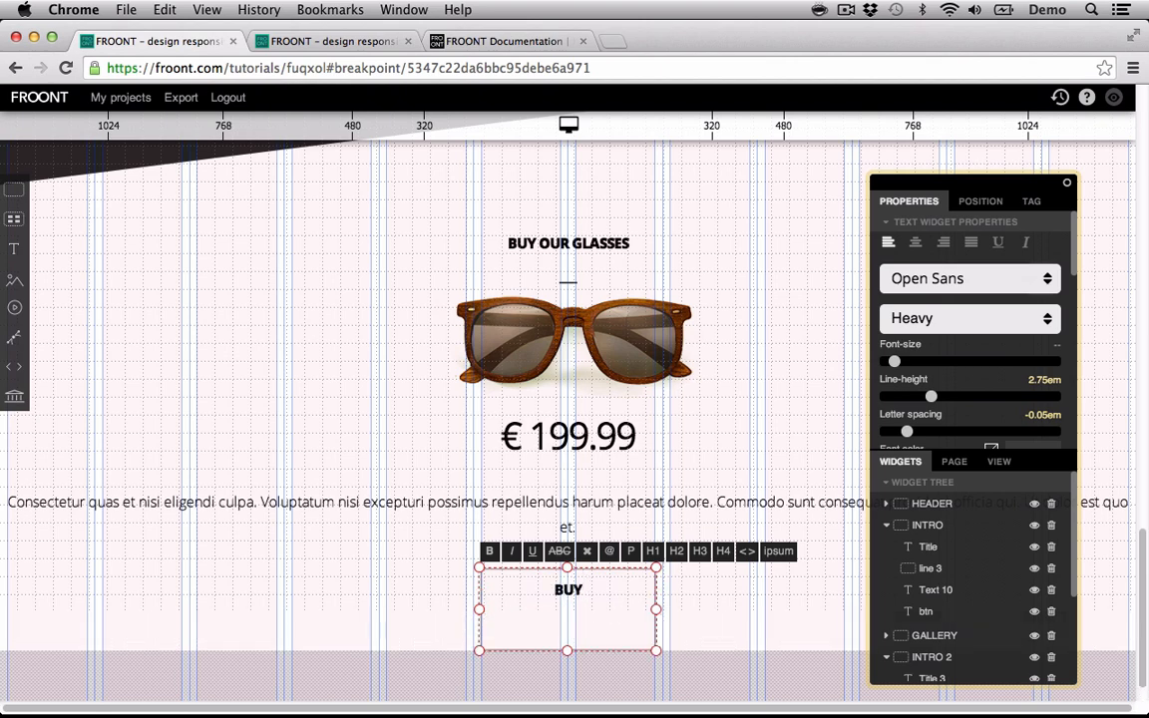
left_click(610, 677)
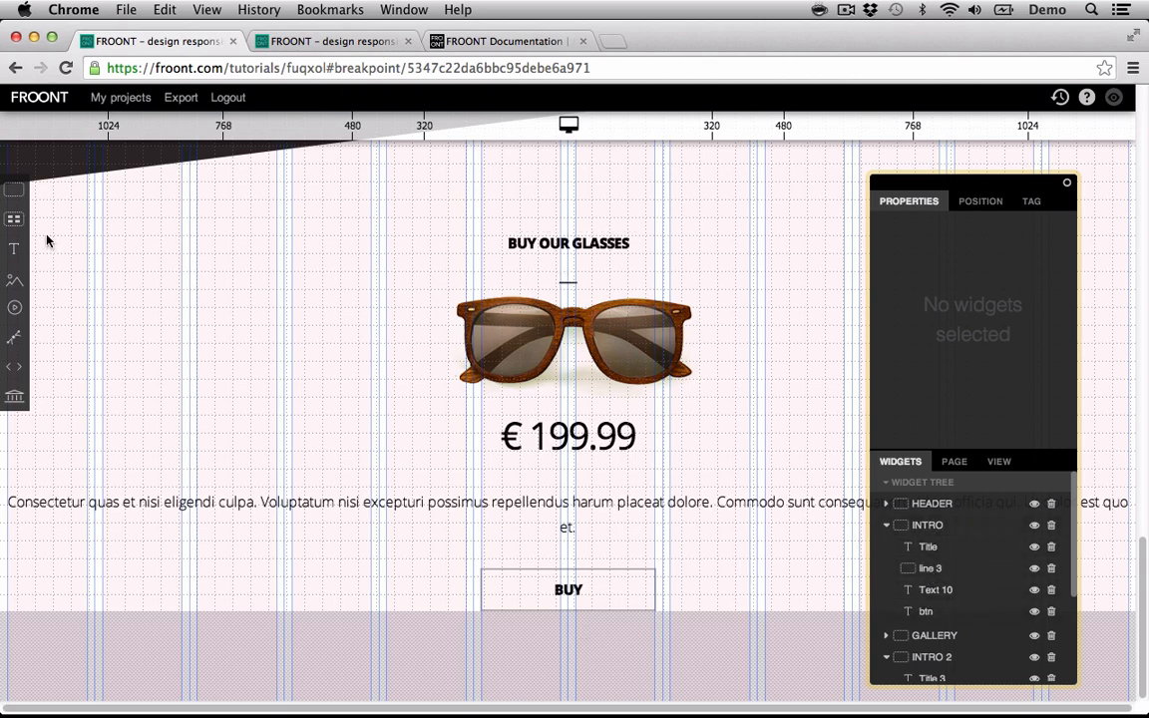
- Add a container widget below the BUY button and rename it PRODUCT
left_click(12, 194)
scroll(1056, 607, "down", 3)
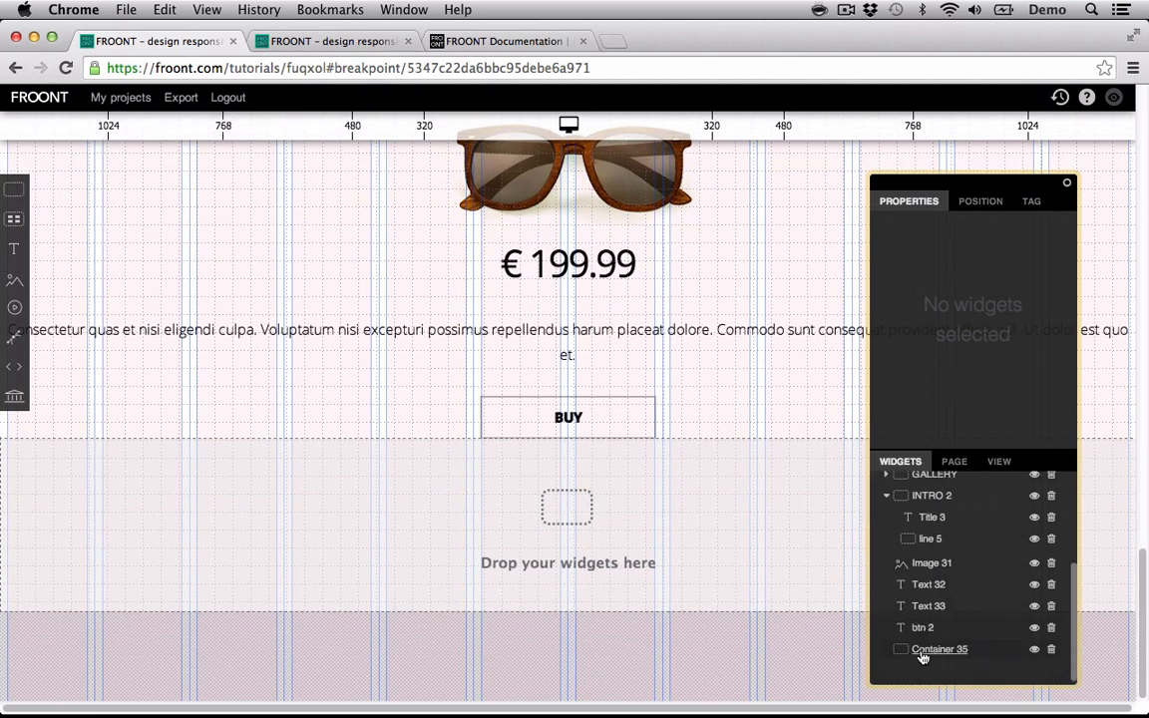
left_click(922, 650)
type("Pr")
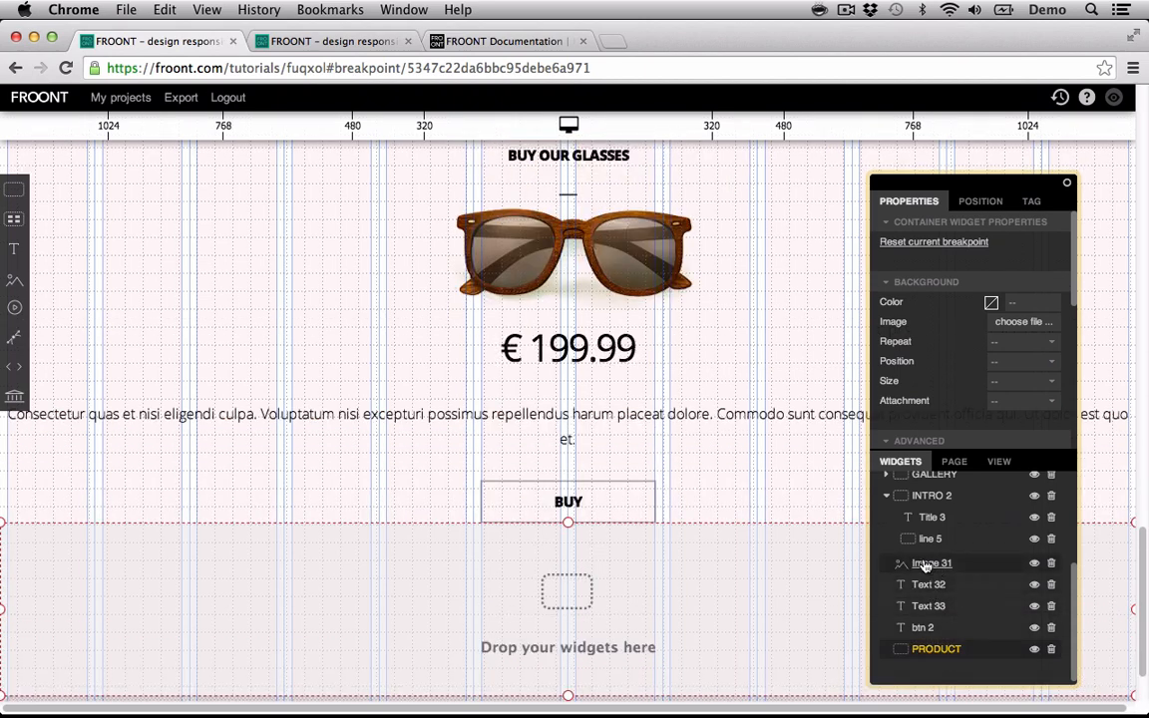
- Move the sunglasses image, price, description and BUY button into the PRODUCT container, keeping that order
left_click_drag(925, 567, 933, 652)
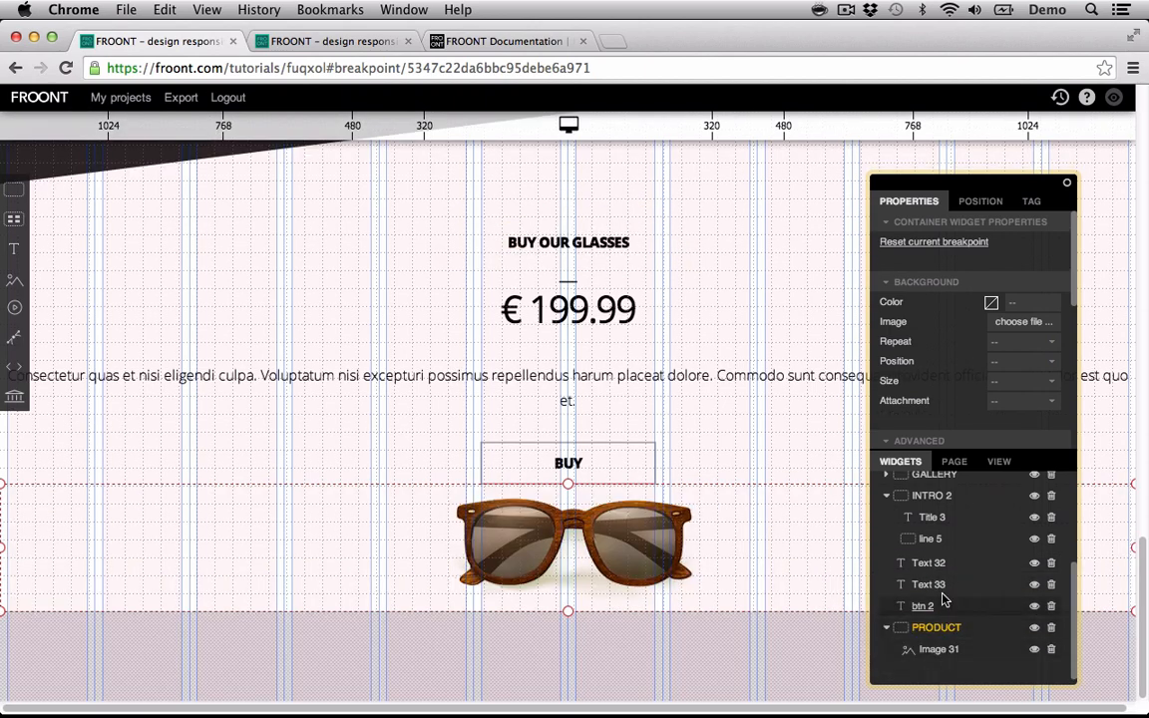
left_click_drag(927, 563, 930, 628)
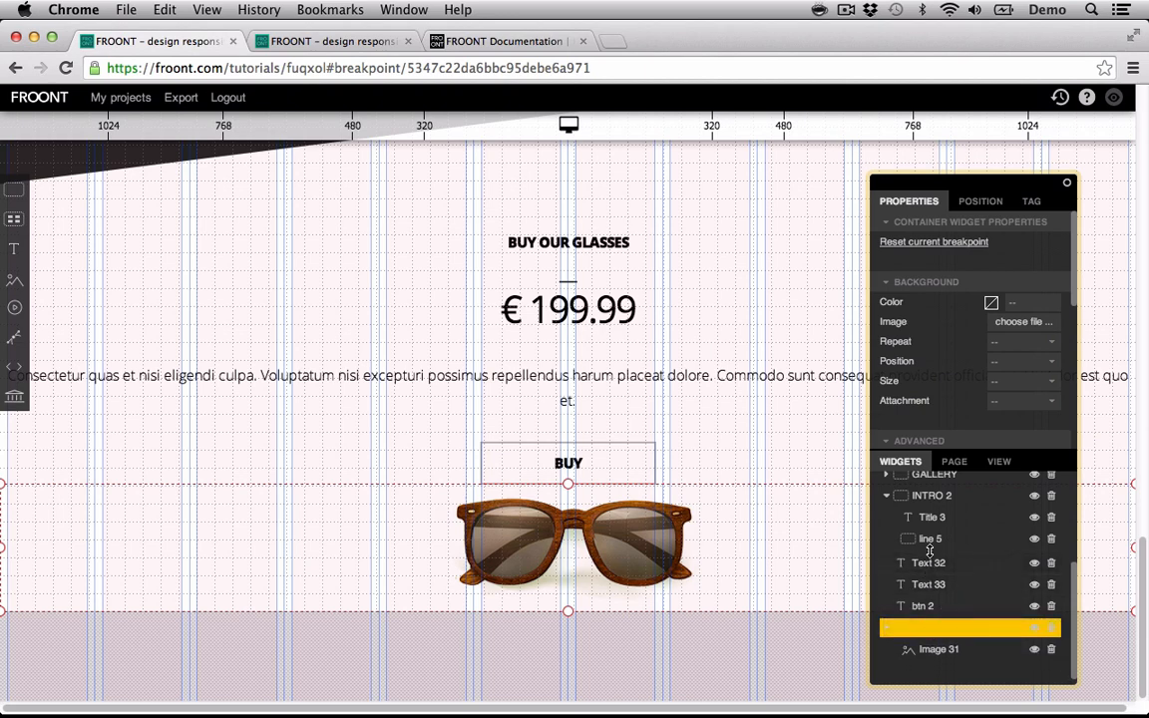
mouse_move(924, 567)
left_mouse_down()
mouse_move(926, 616)
mouse_move(927, 586)
left_mouse_up()
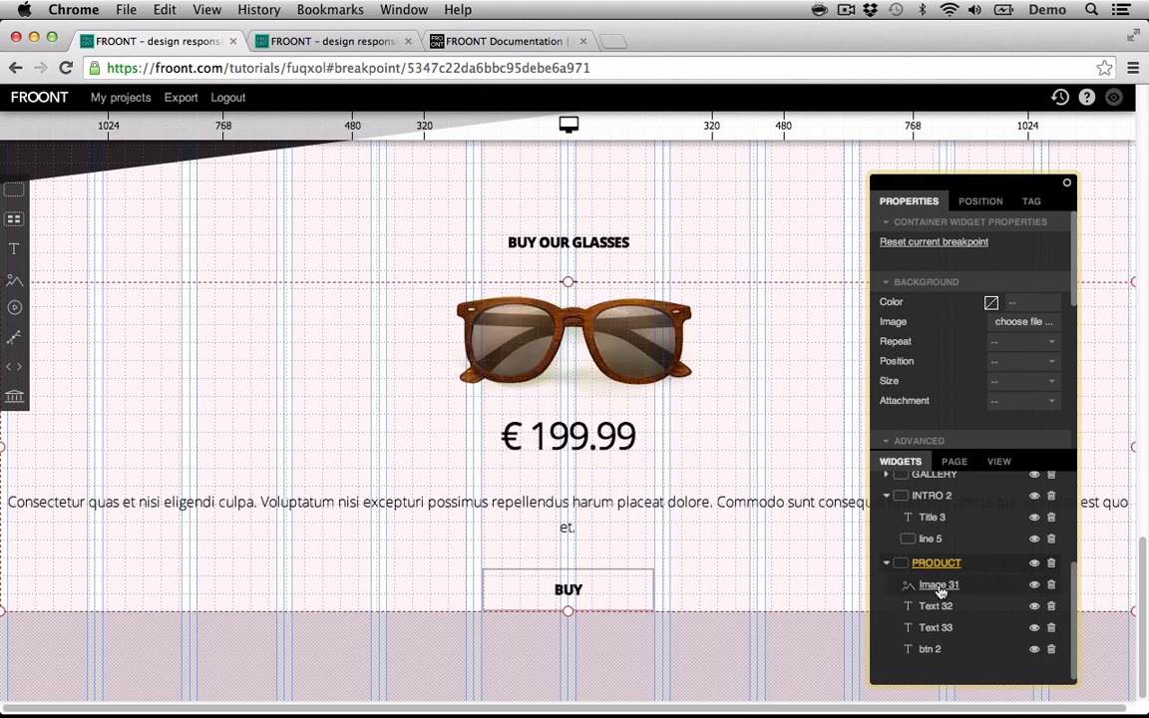
- Rename the PRODUCT container's image widget "product img" and its two text widgets "price" and "description", then collapse the container
double_click(939, 585)
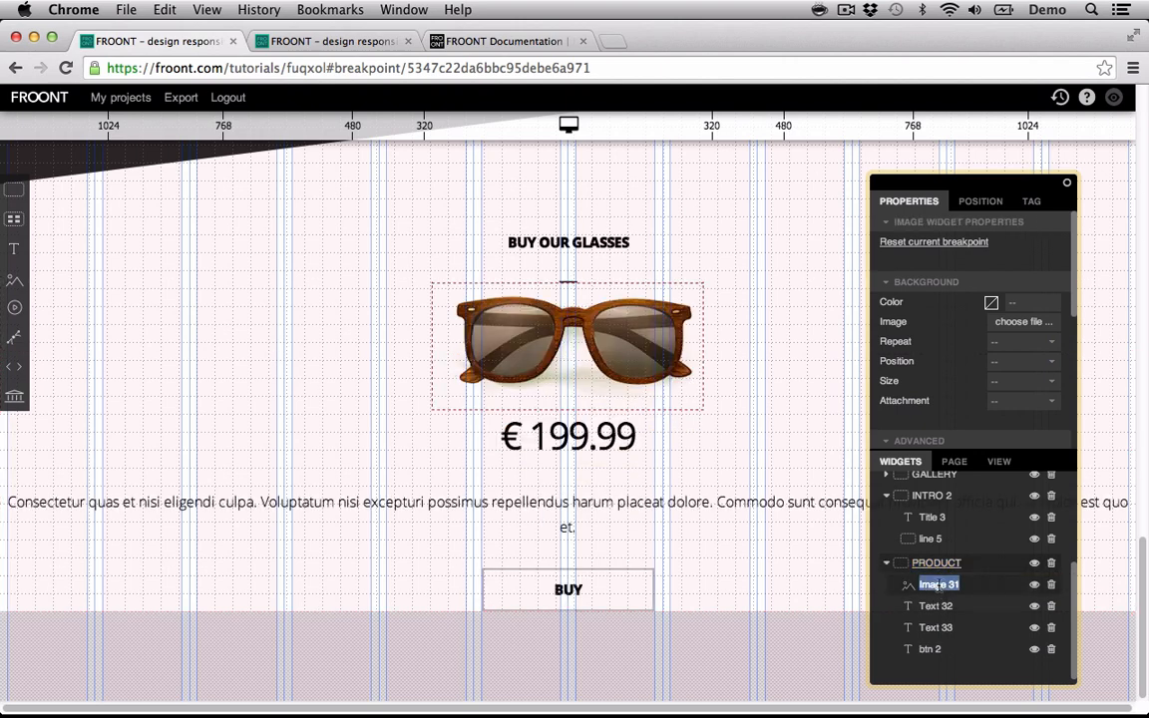
type("product img")
key("Return")
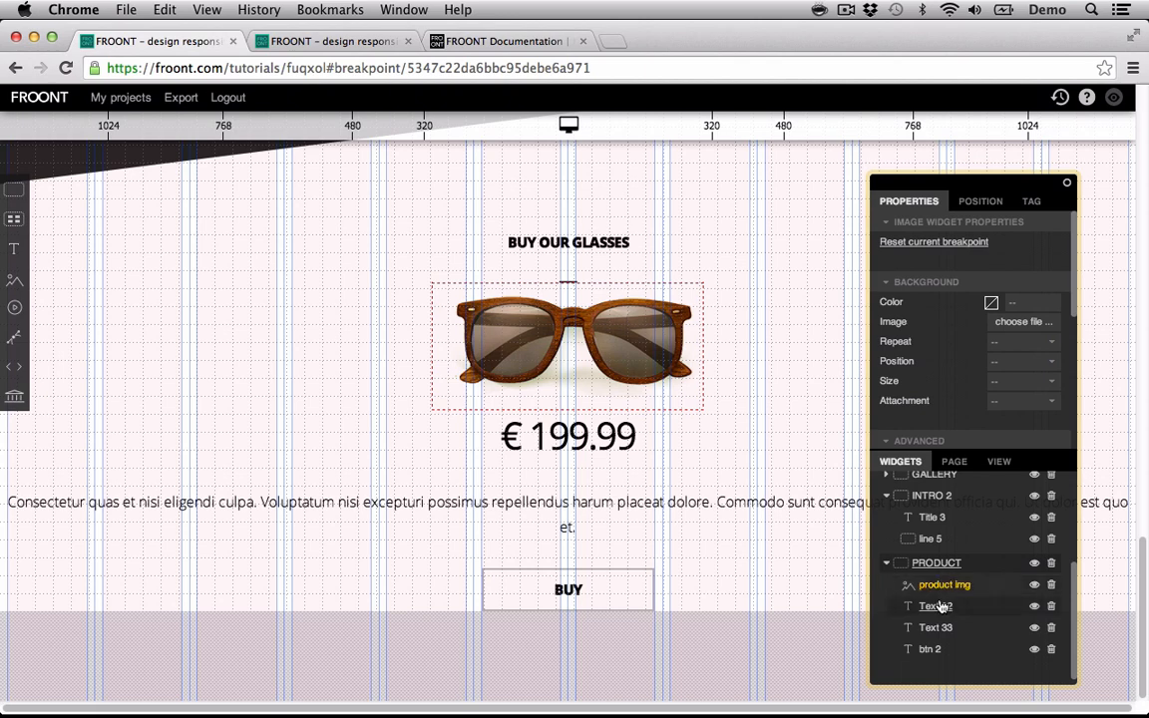
double_click(939, 608)
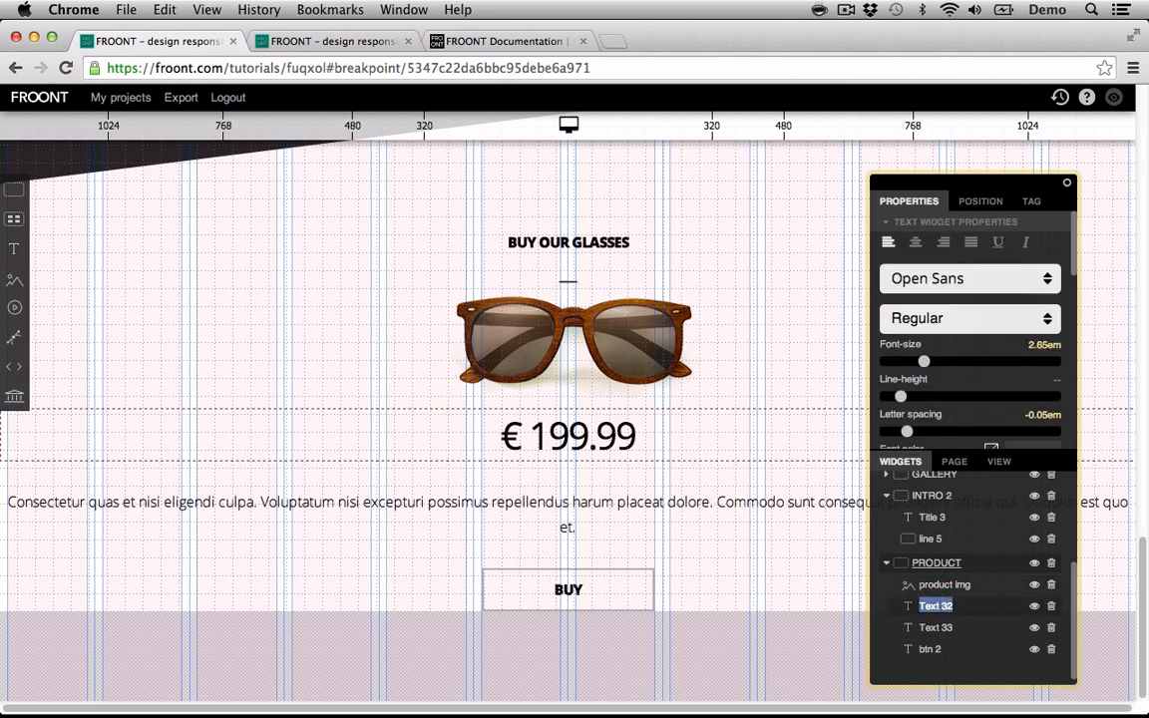
type("price")
key("Return")
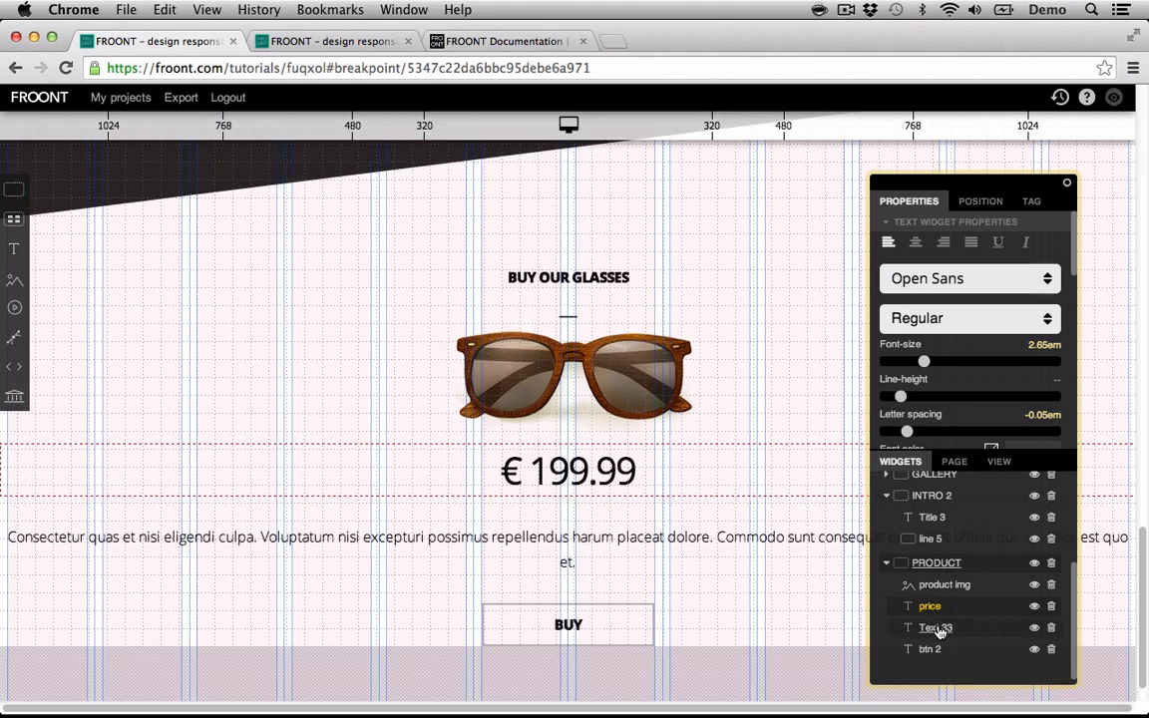
double_click(939, 628)
type("description")
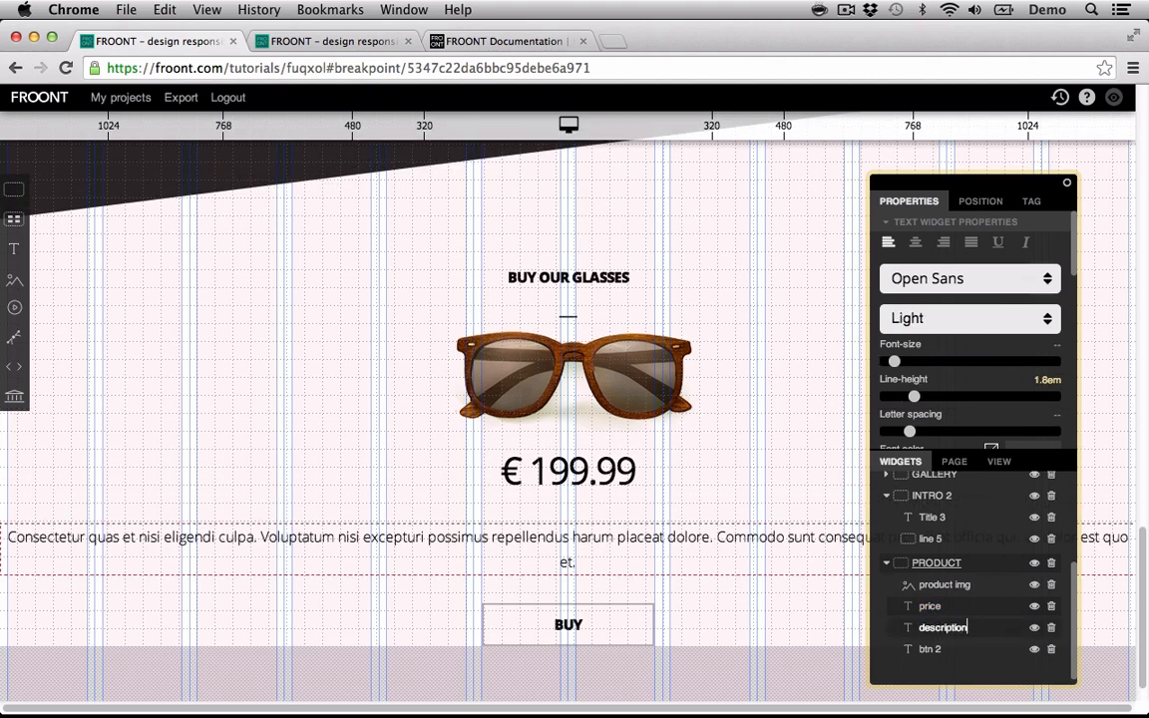
key("Return")
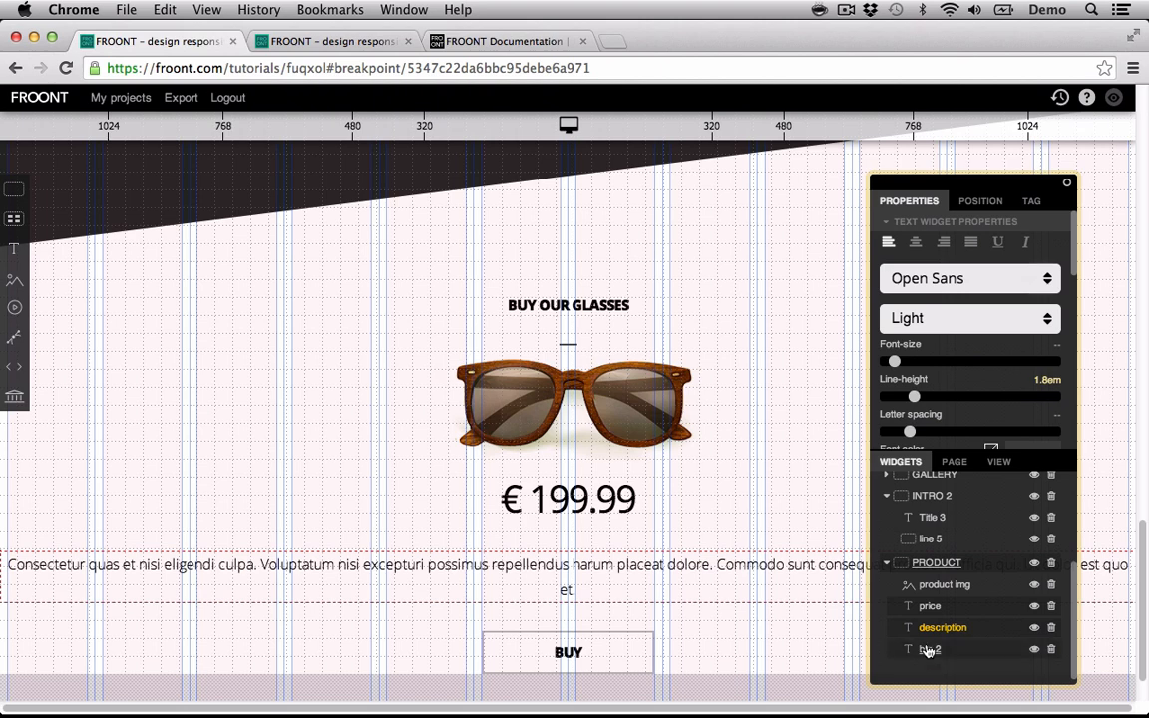
left_click(887, 564)
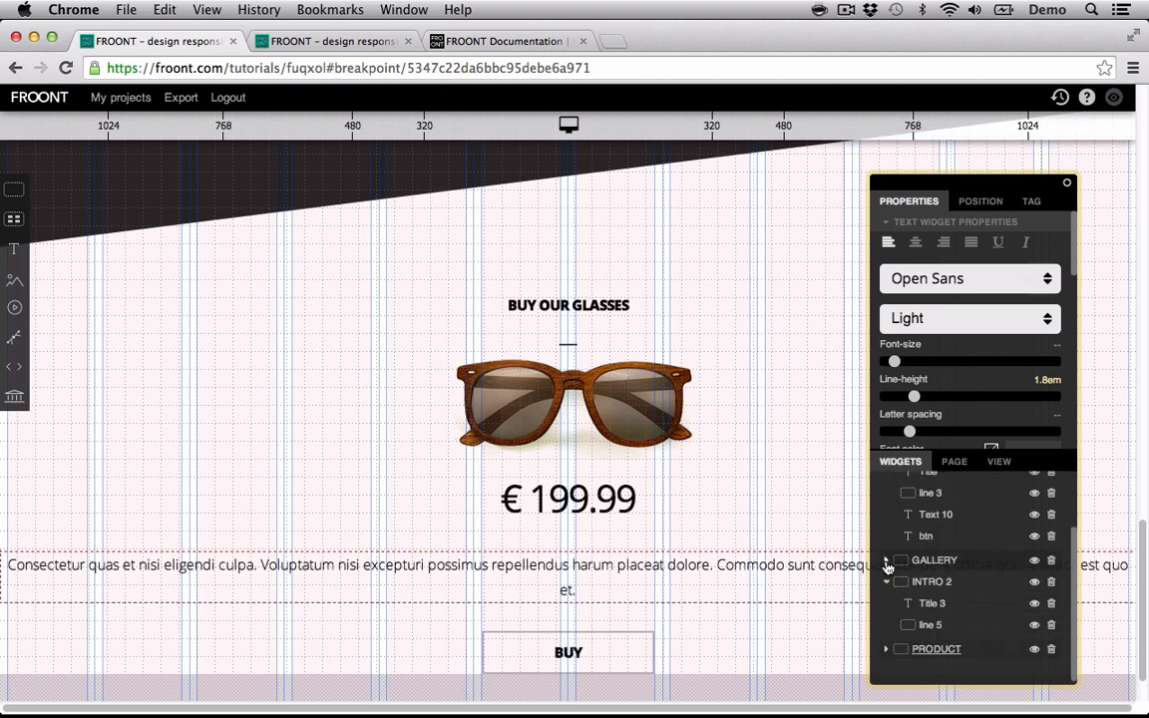
- Add a grid widget at the end of the page and move the PRODUCT container into it
left_click(936, 650)
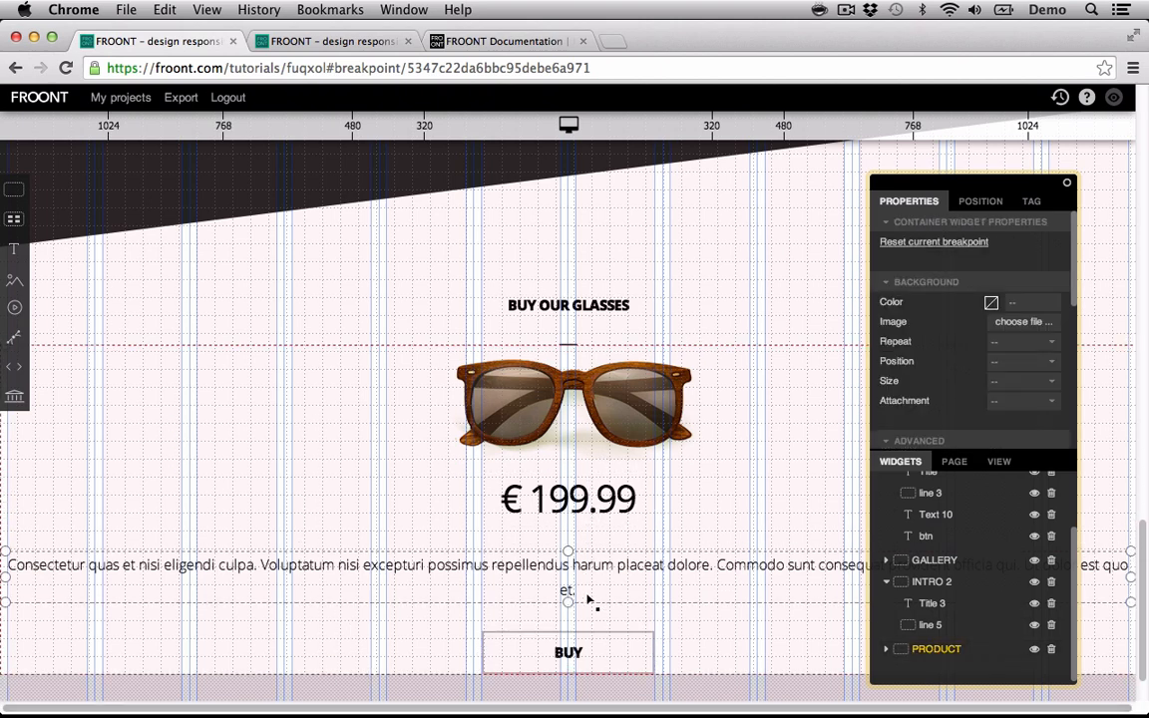
left_click(320, 690)
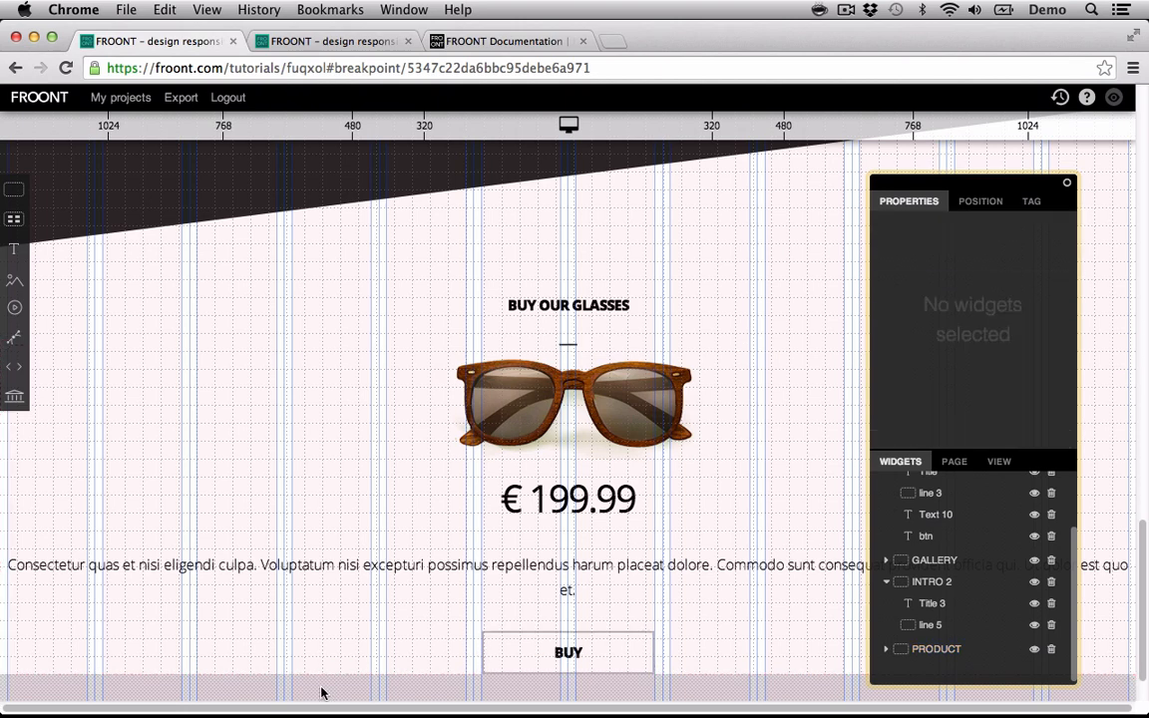
left_click(12, 230)
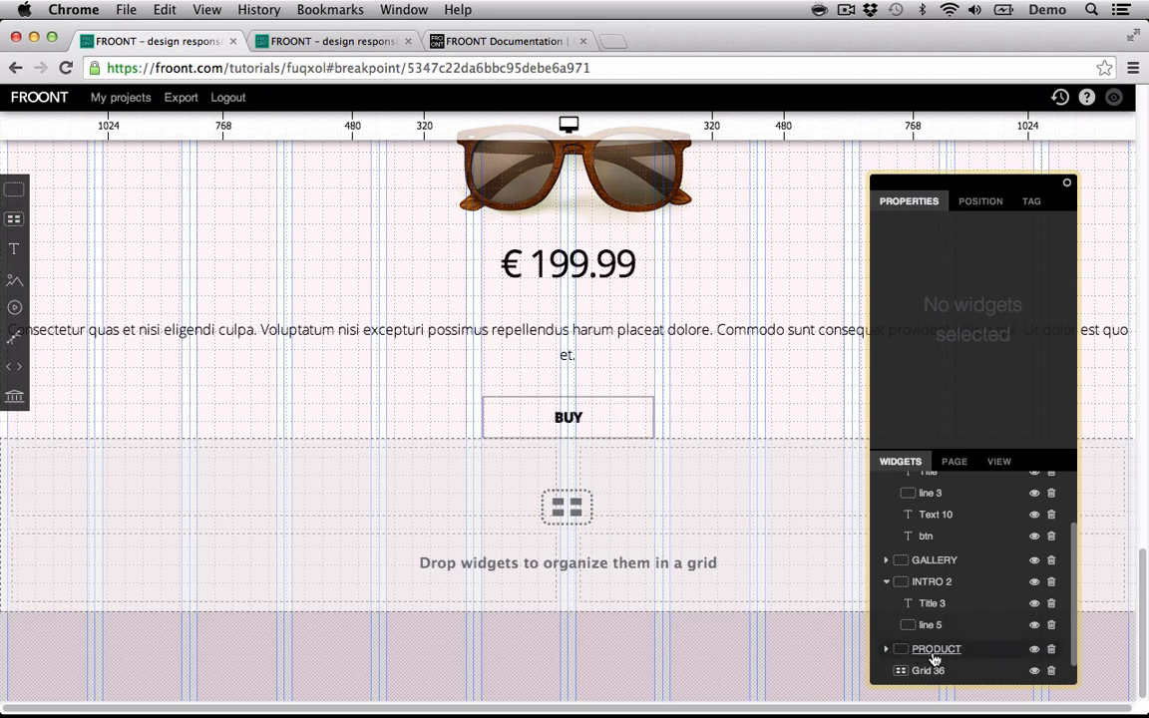
left_click_drag(938, 653, 930, 676)
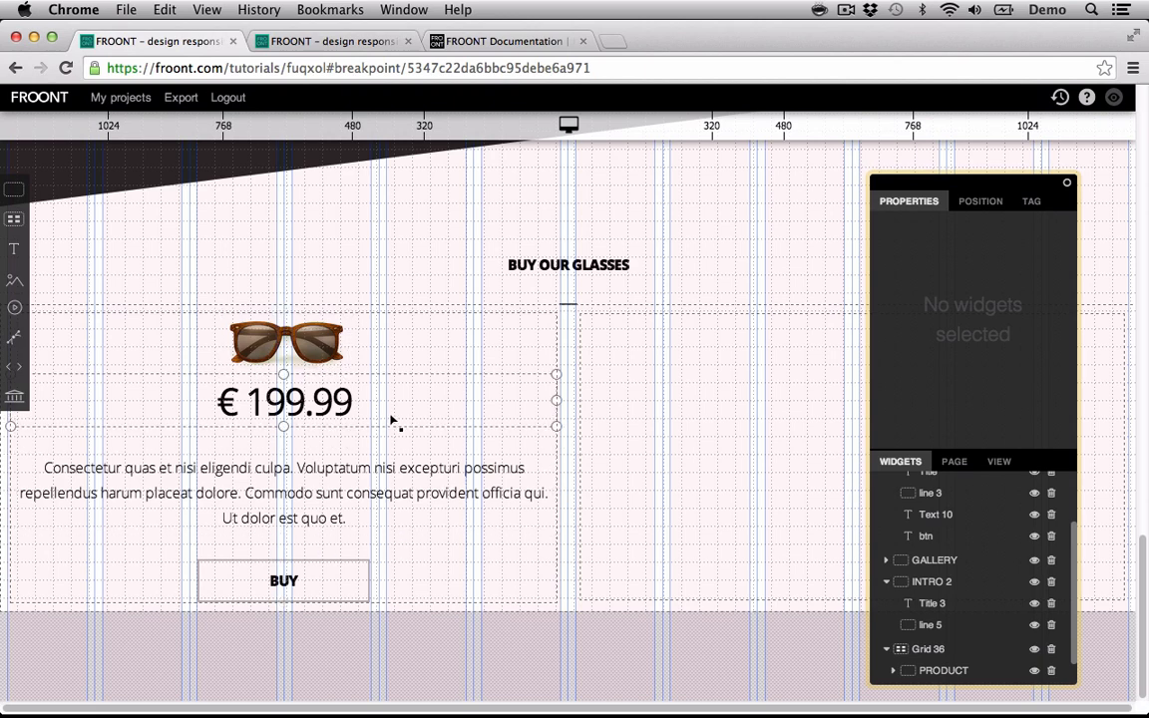
- Enlarge the sunglasses image in the grid's first column to a width of about 61.6%
left_click(299, 357)
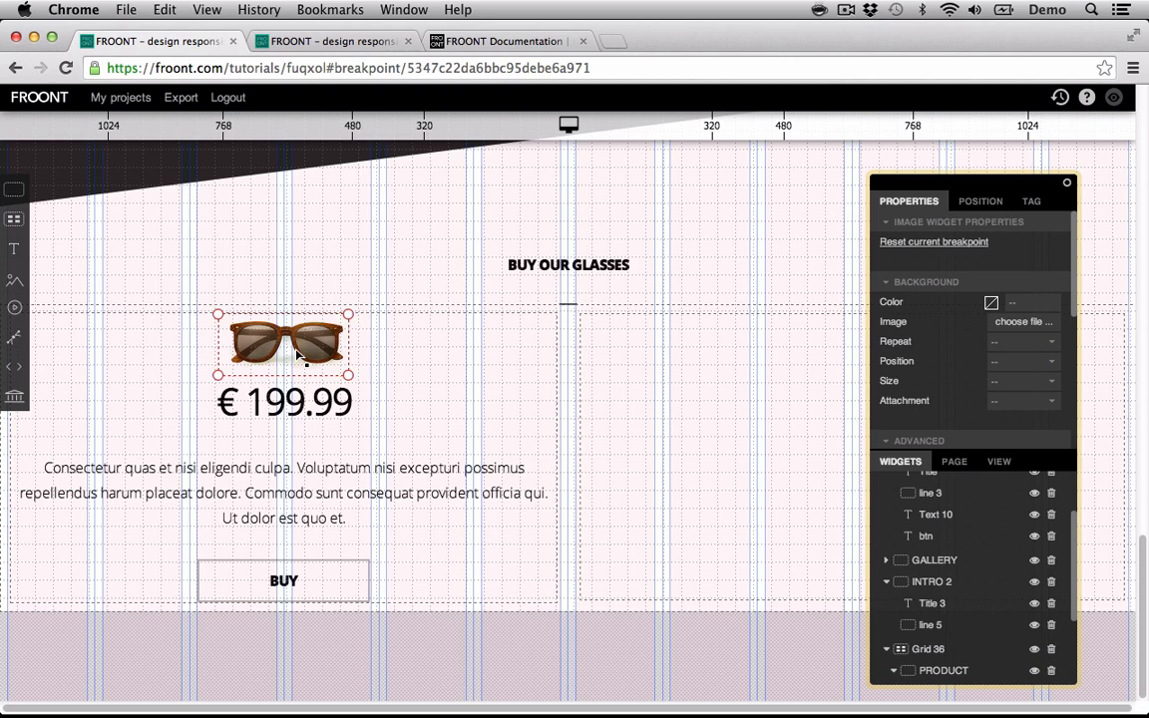
left_click(977, 213)
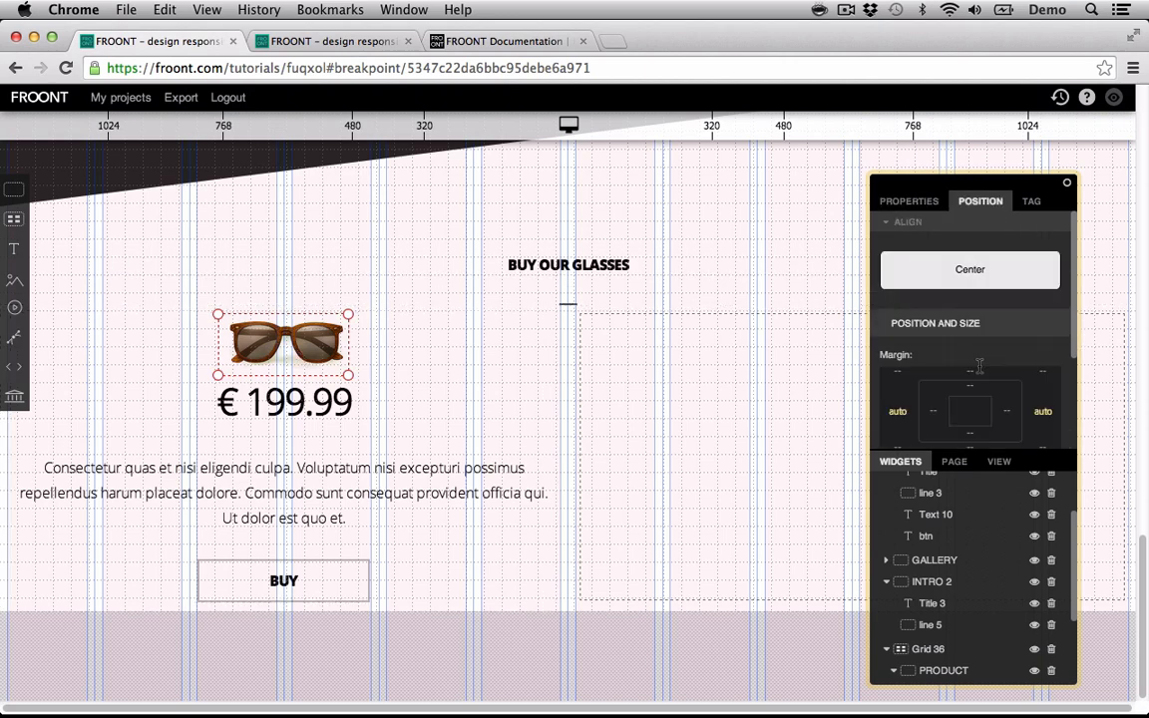
scroll(1043, 329, "down", 3)
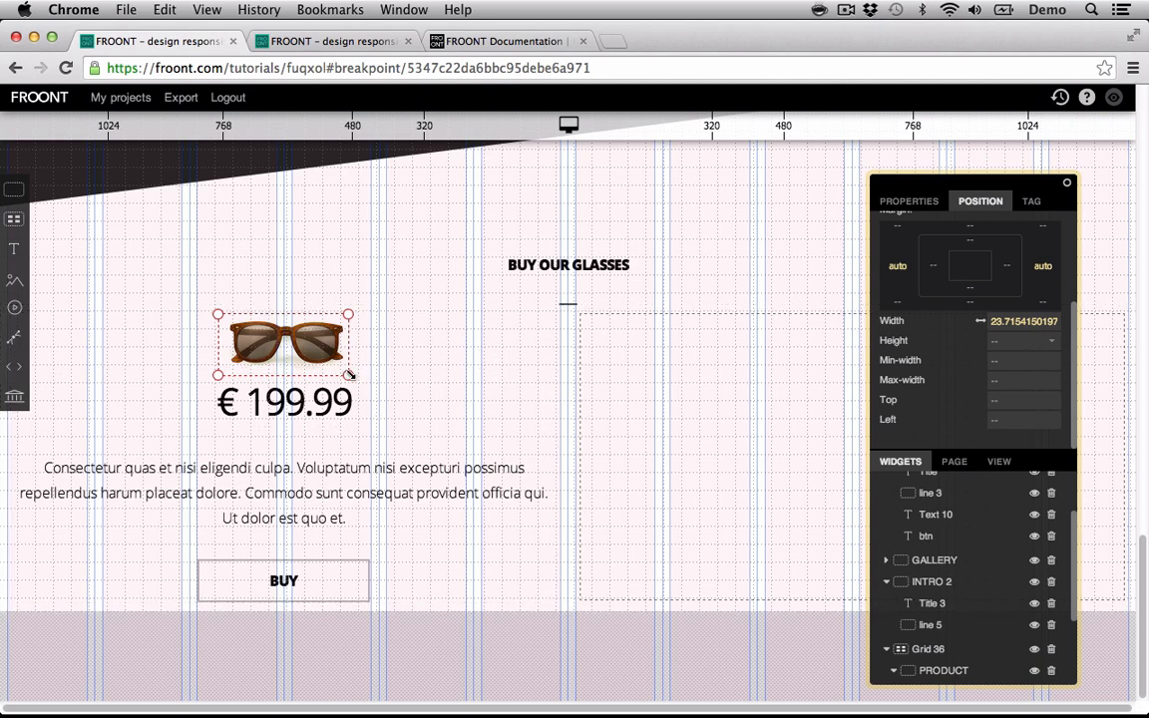
left_click_drag(349, 375, 451, 471)
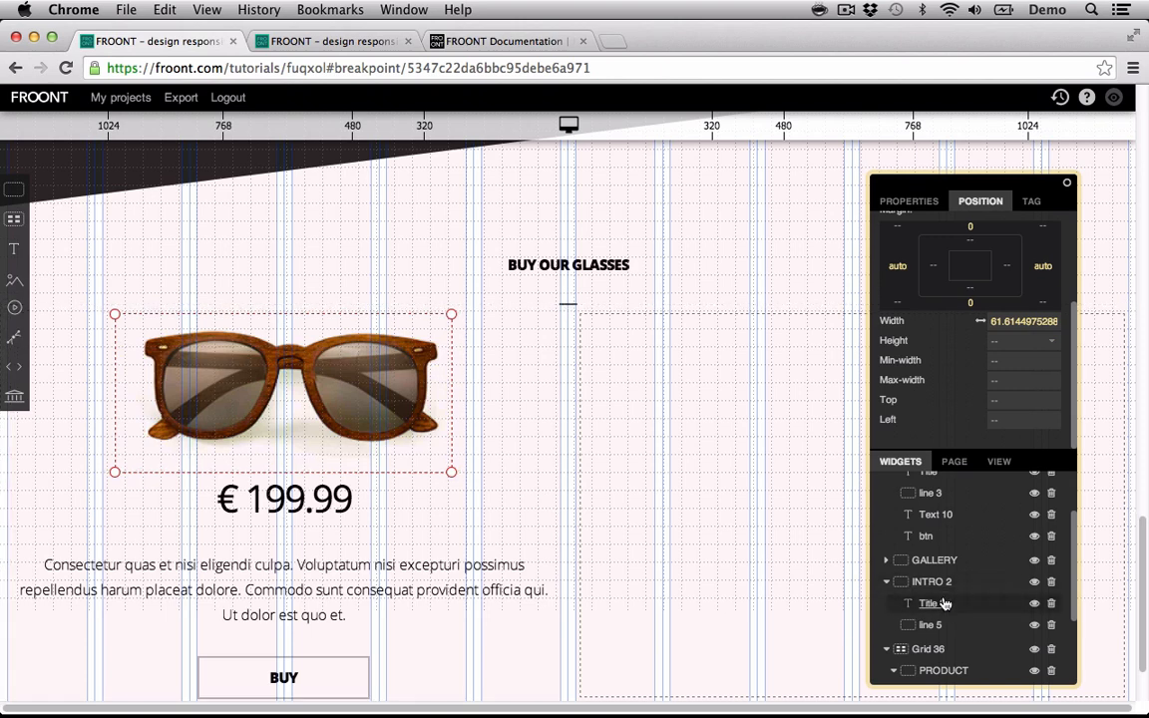
scroll(940, 598, "down", 3)
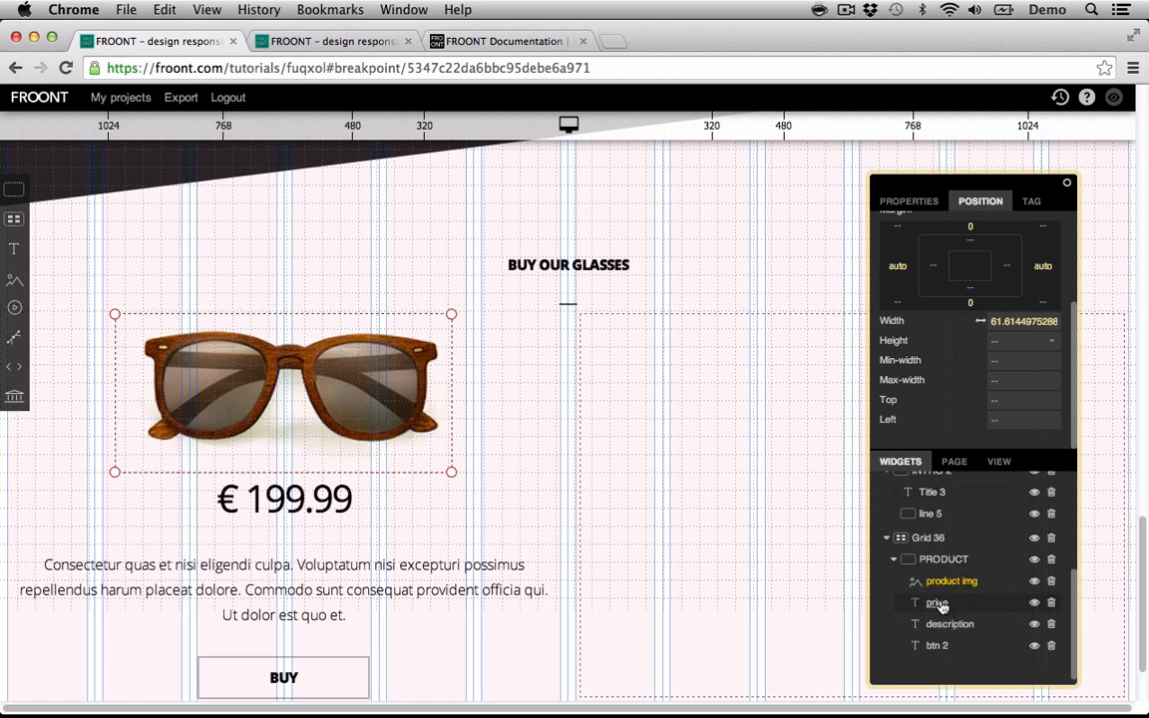
- Set the new grid's column count to 3, then collapse the PRODUCT, INTRO 2 and INTRO containers in the widget tree
left_click(930, 539)
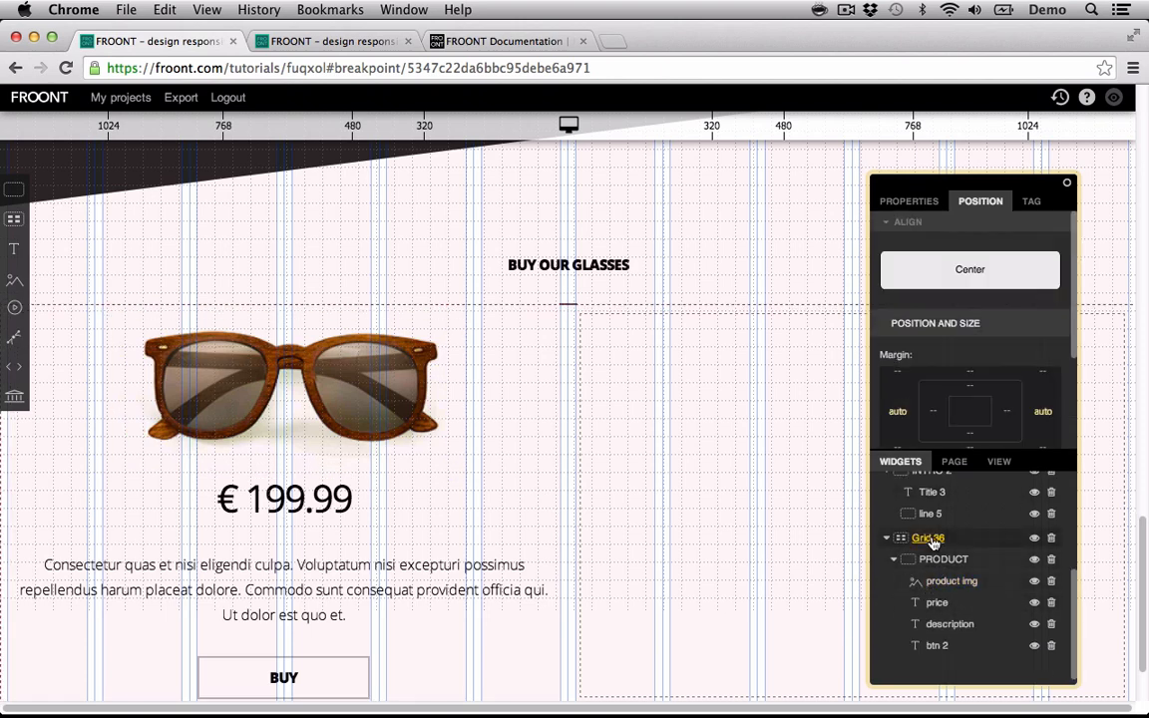
left_click(909, 201)
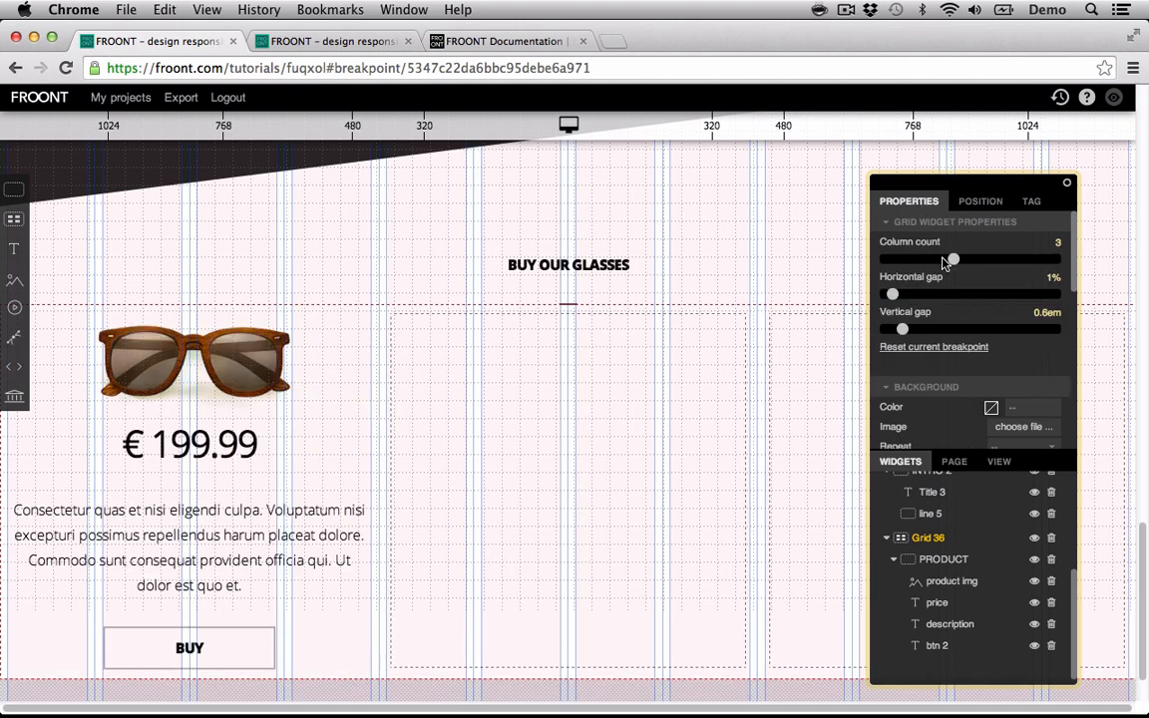
left_click(938, 563)
left_click(894, 562)
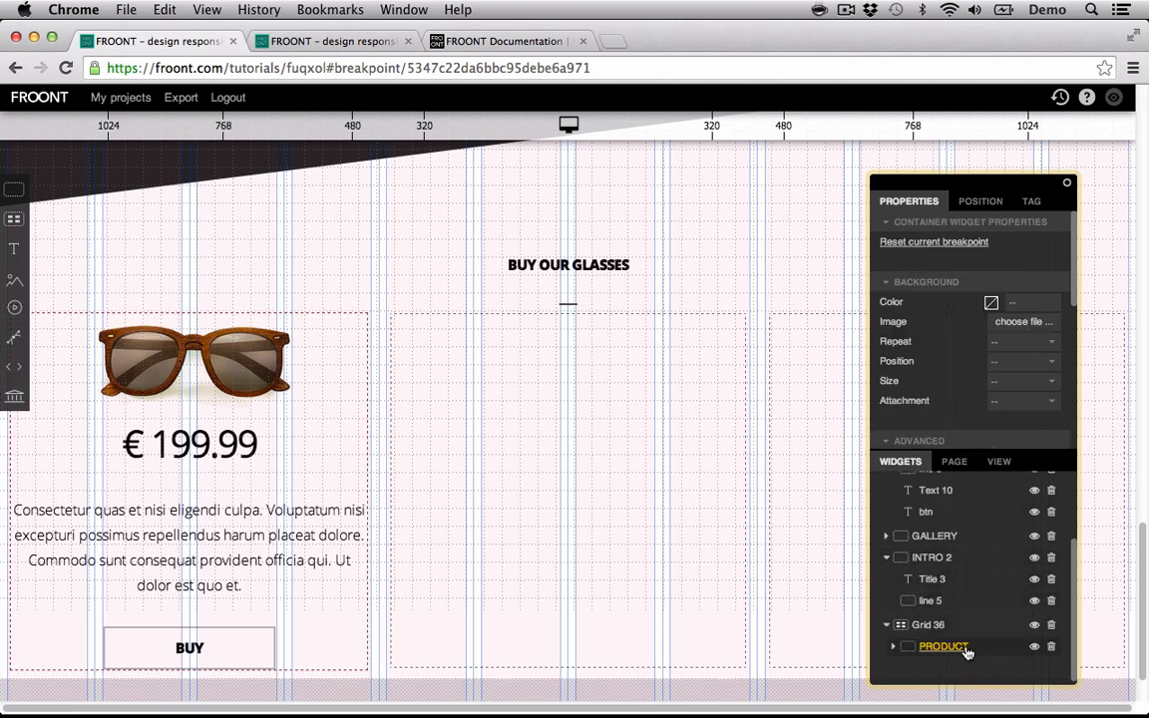
left_click(886, 558)
scroll(895, 535, "up", 1)
left_click(886, 523)
scroll(887, 544, "down", 2)
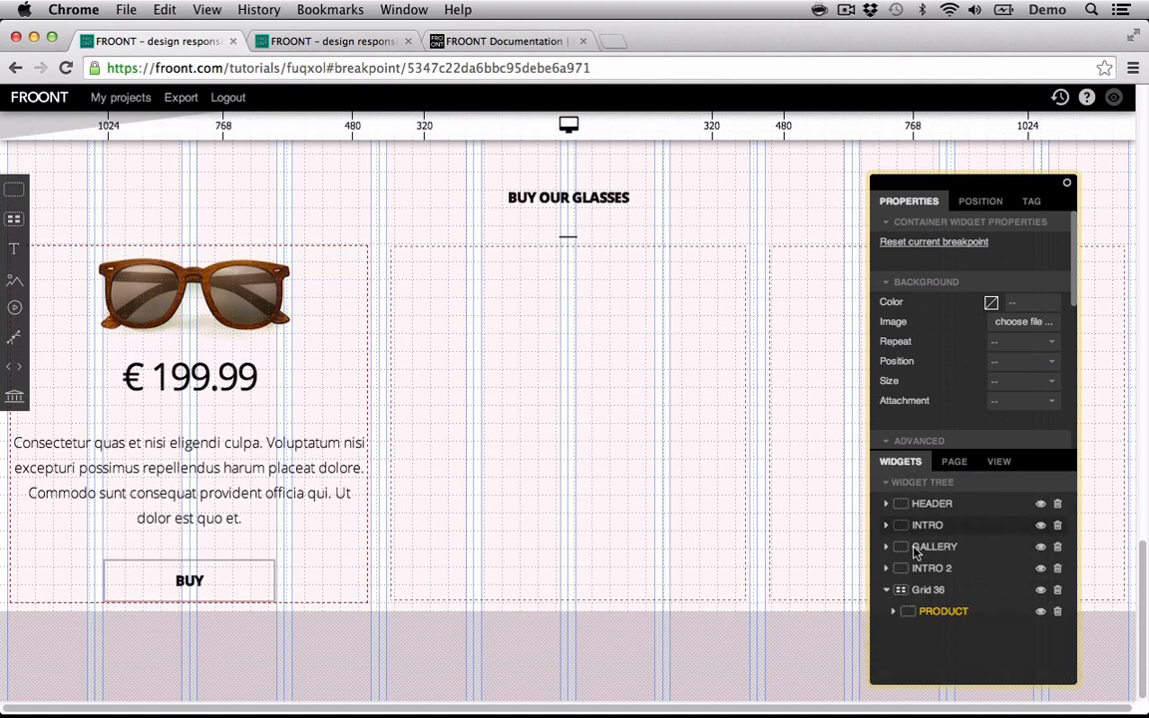
- Copy the PRODUCT container and paste the duplicate into the grid's second column
left_click(929, 614)
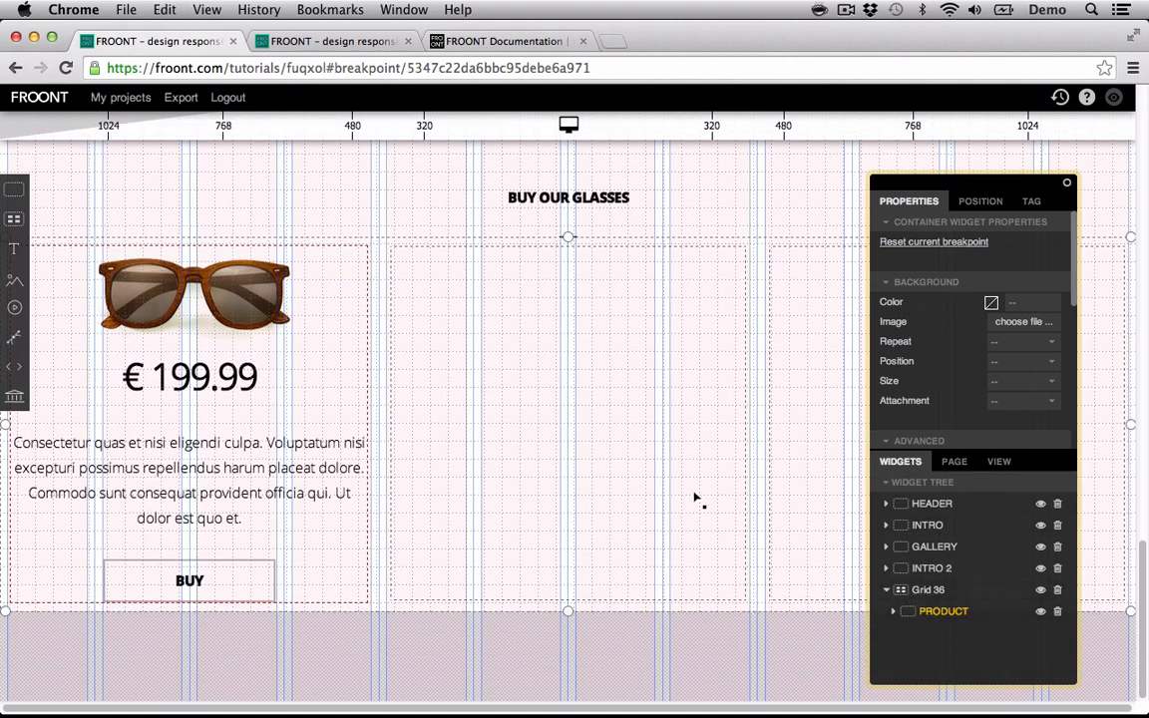
key("super+c")
key("super+v")
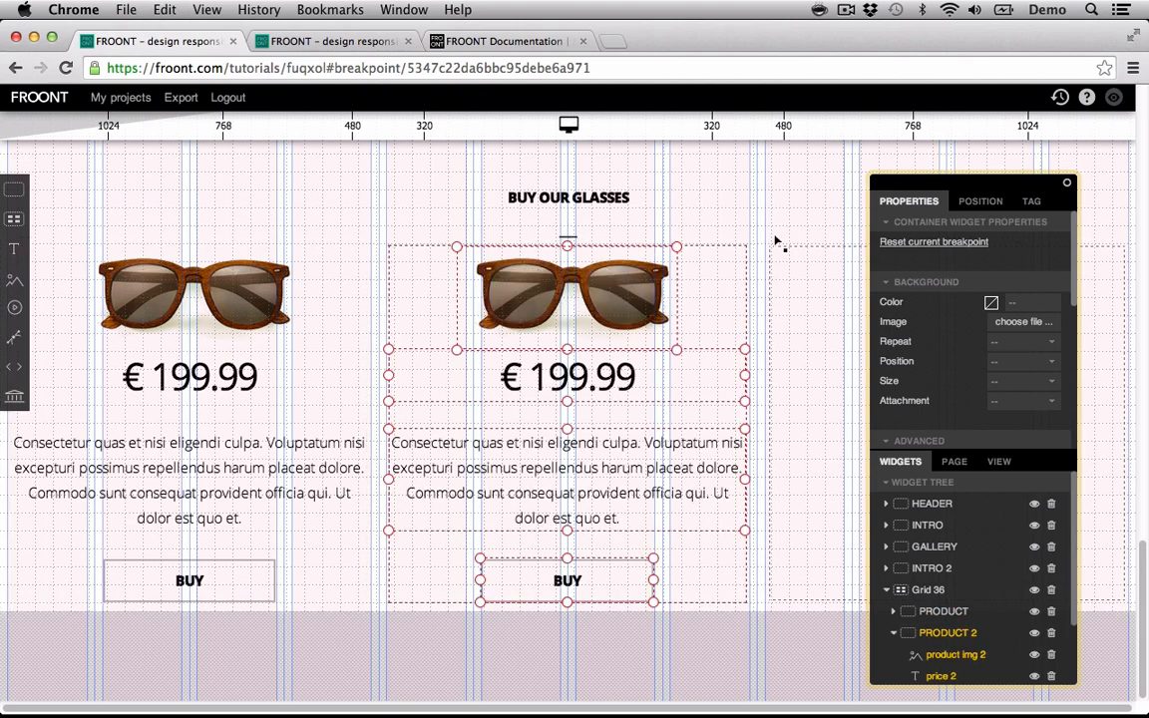
- Replace the sunglasses image in the second product with austra_sunglasses2.png from the Austra eyewear folder in Finder
left_click(643, 671)
left_click(637, 328)
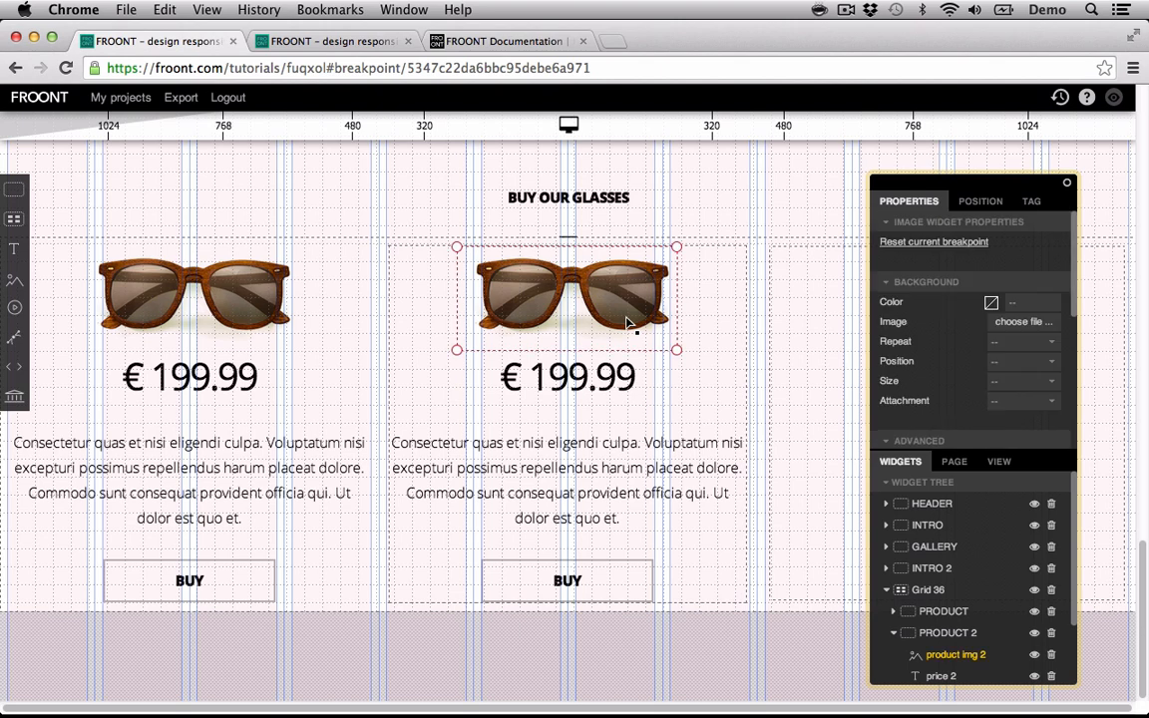
key("super+Tab")
left_click_drag(708, 514, 510, 280)
left_click(526, 679)
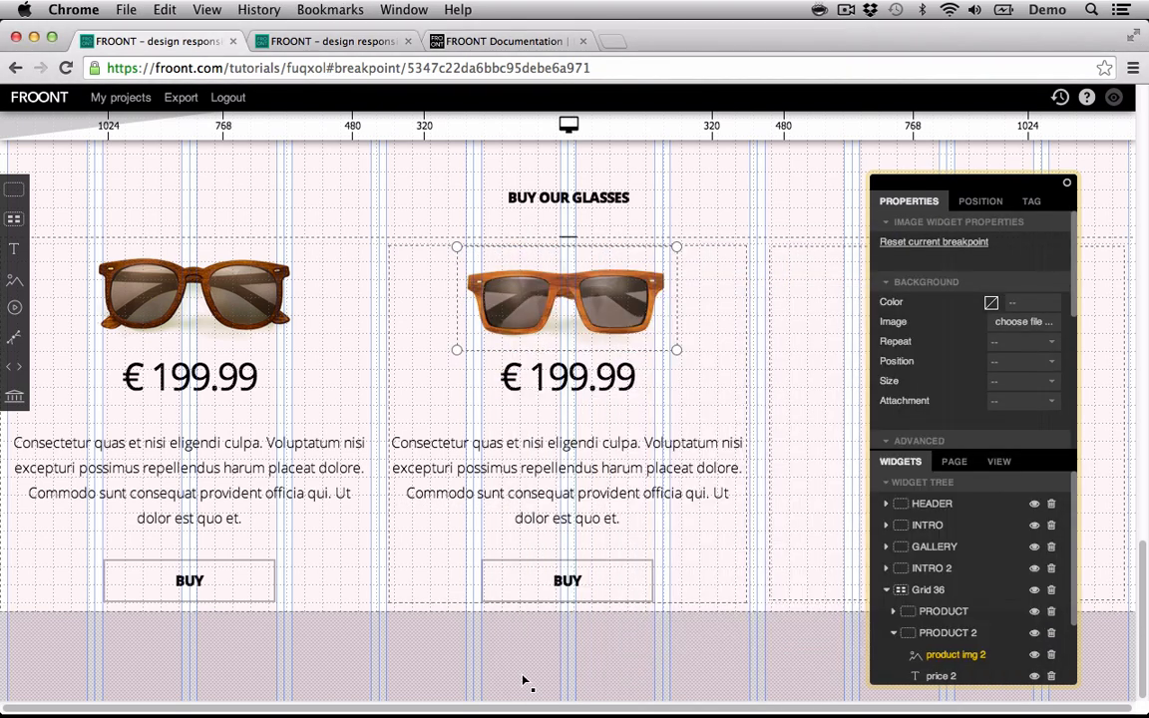
- Change the second product's price to € 299.99
double_click(551, 375)
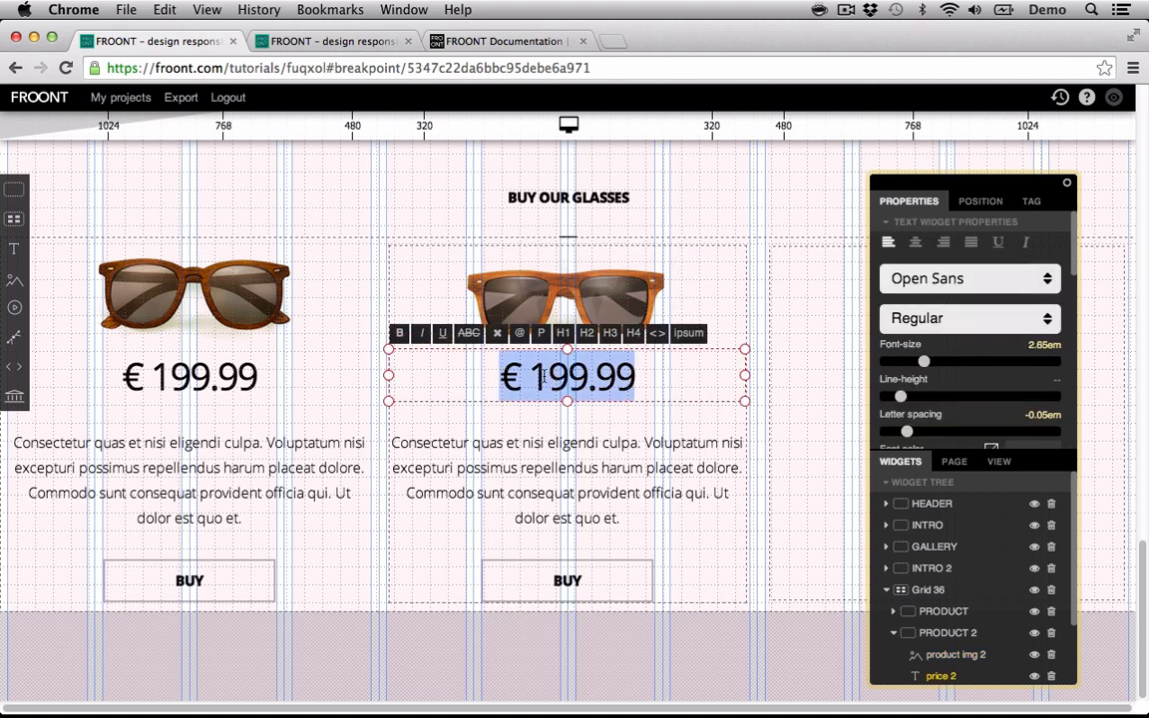
left_click(543, 377)
key("BackSpace")
type("2")
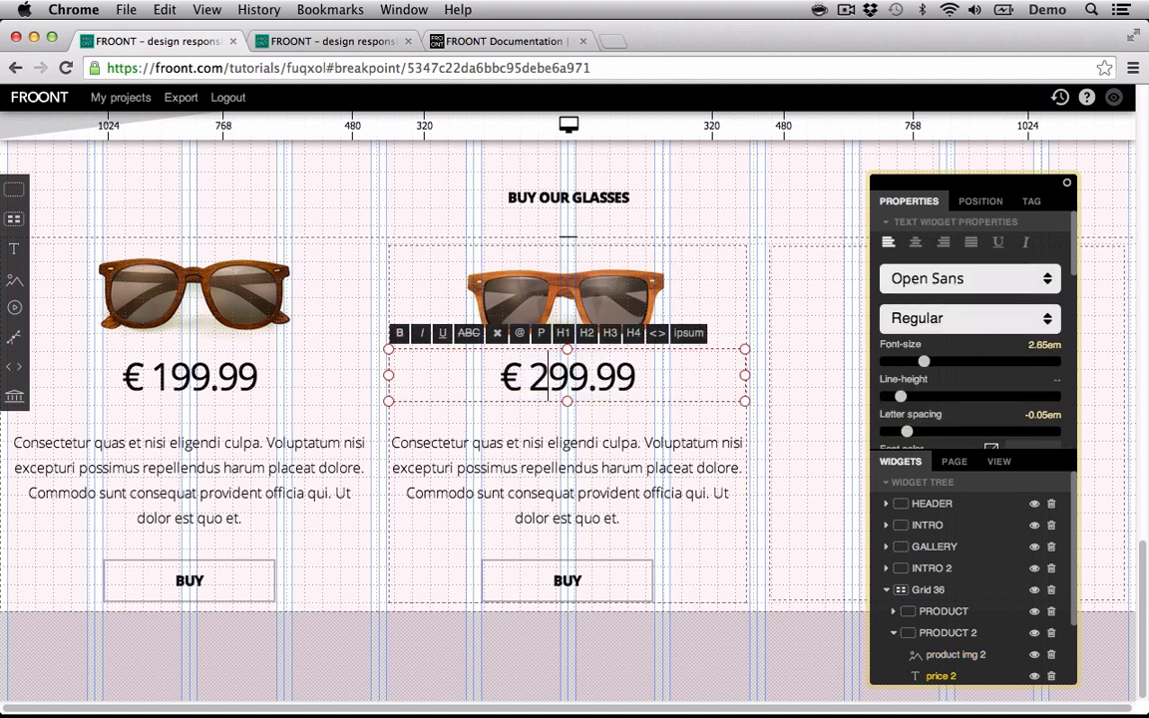
left_click(507, 659)
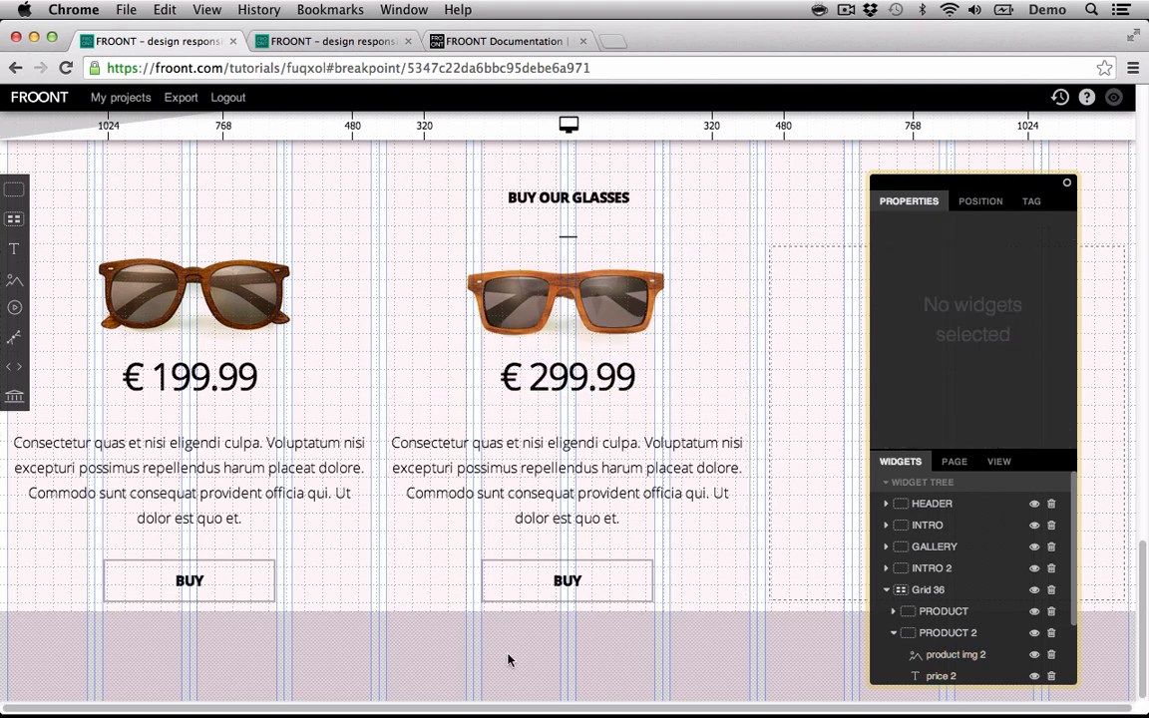
- Collapse the PRODUCT 2 container and paste a copy of it into the grid's third column
left_click(896, 634)
left_click(944, 633)
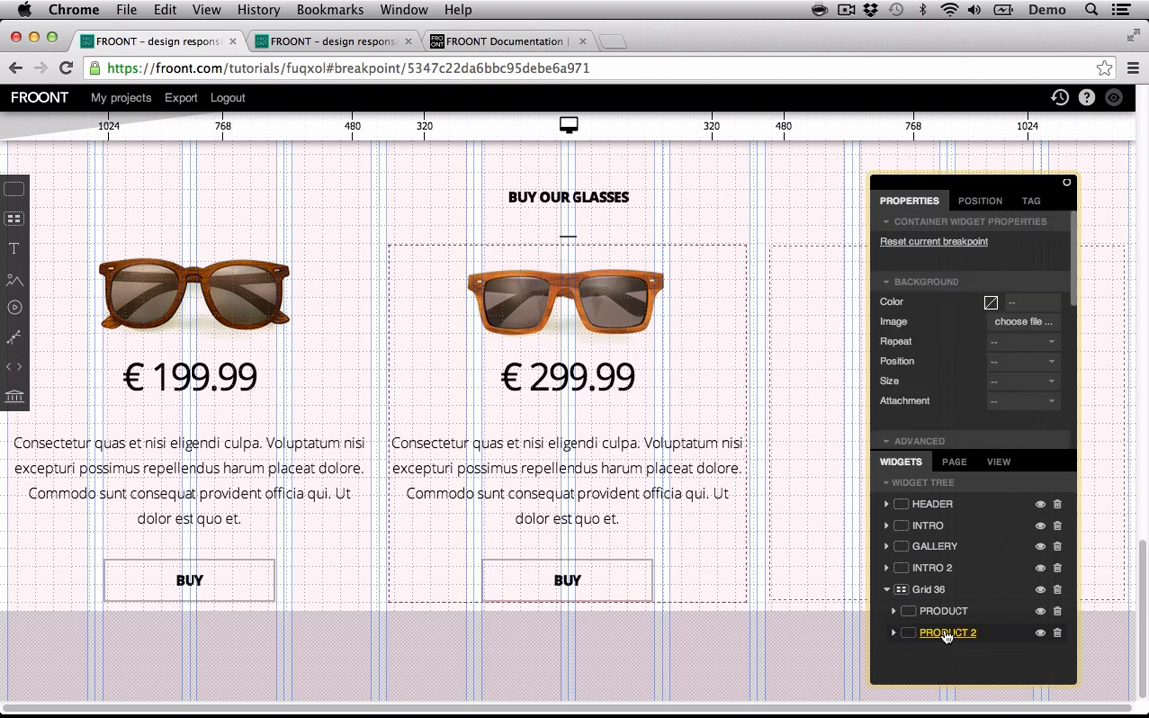
key("super+v")
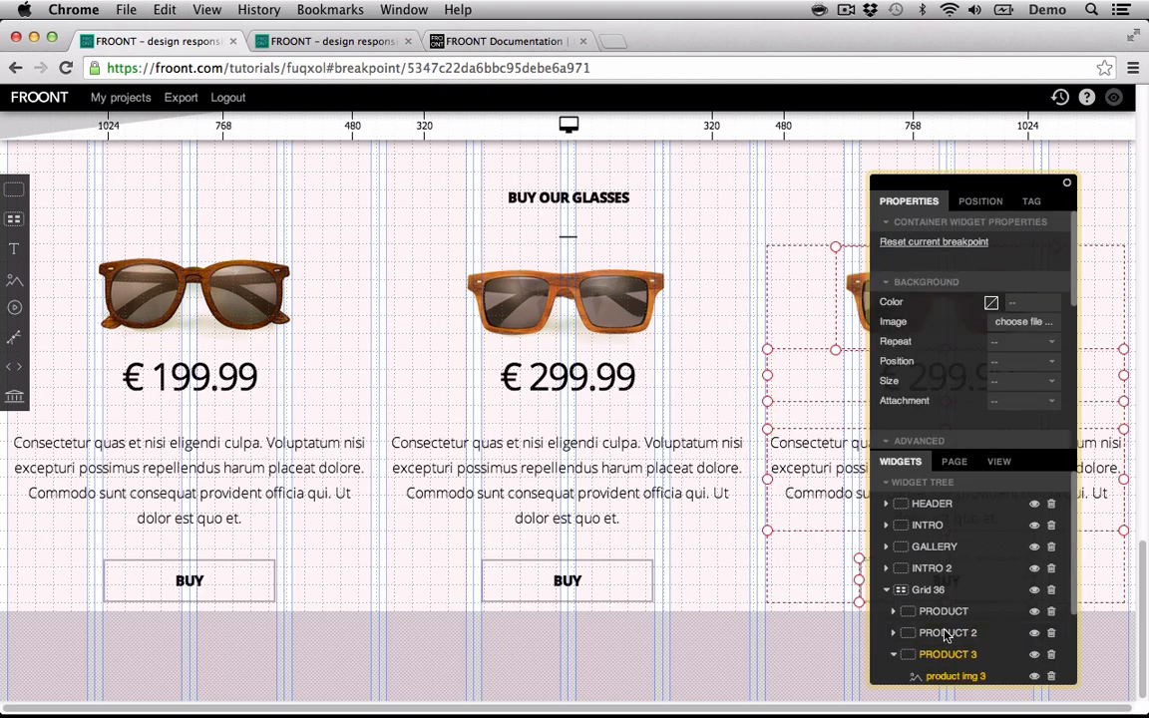
- Replace the sunglasses image in the third product with austra_sunglasses3.png from the Austra eyewear folder in Finder
left_click(1067, 186)
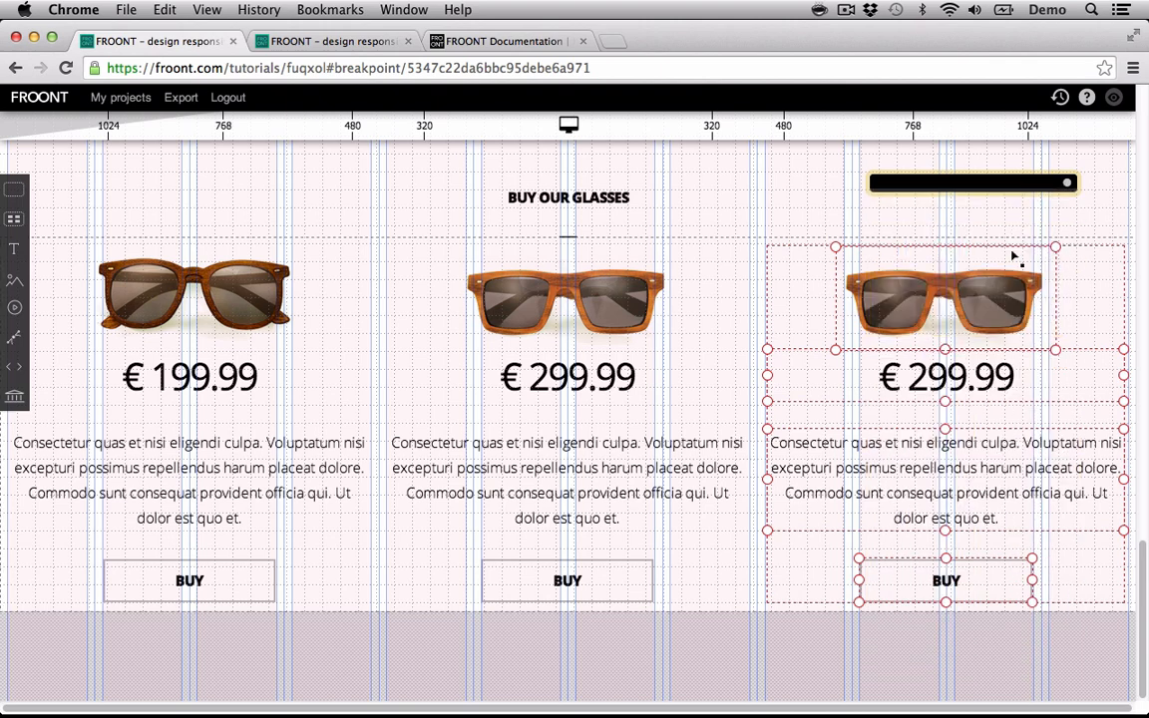
left_click(891, 619)
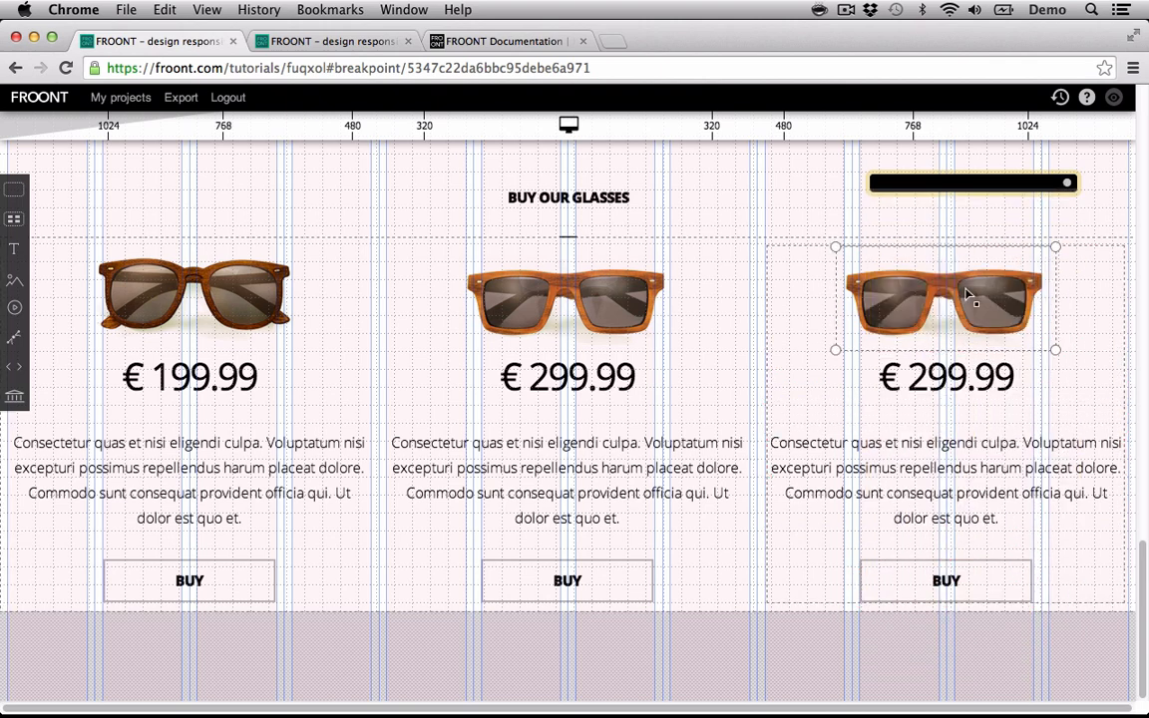
left_click(966, 292)
key("super+Tab")
left_click_drag(905, 266, 546, 272)
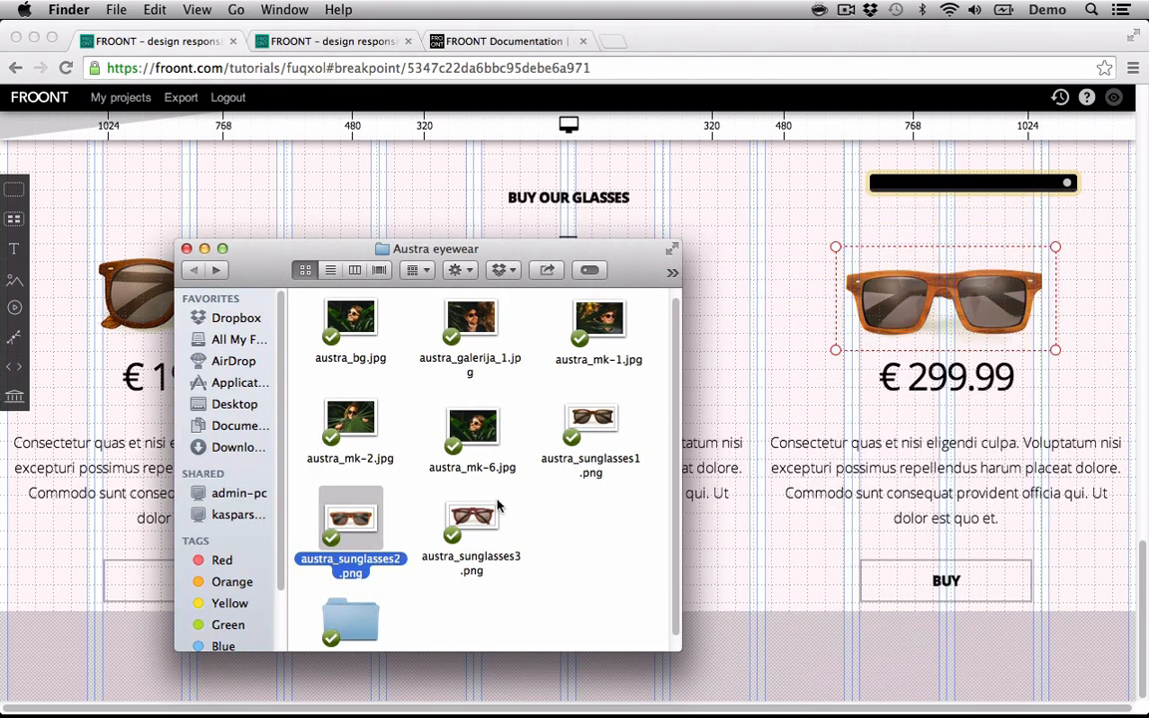
left_click_drag(472, 514, 953, 292)
left_click(883, 660)
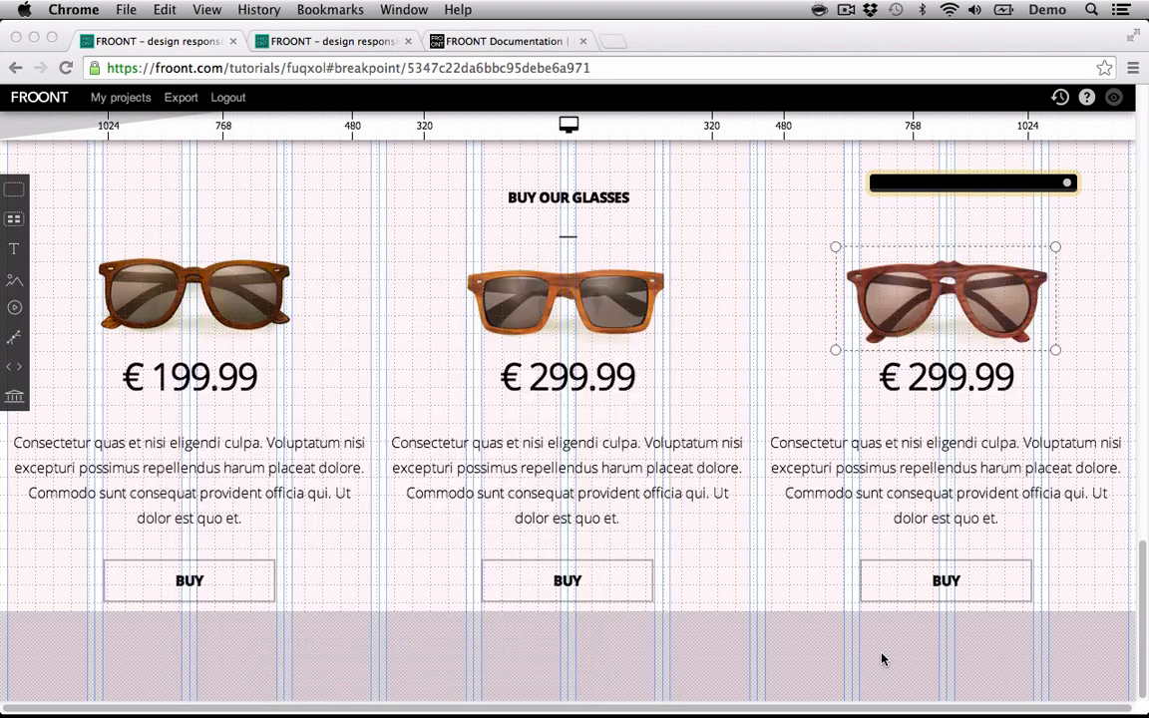
- Change the third product's price to € 99.99
double_click(940, 386)
left_click(927, 382)
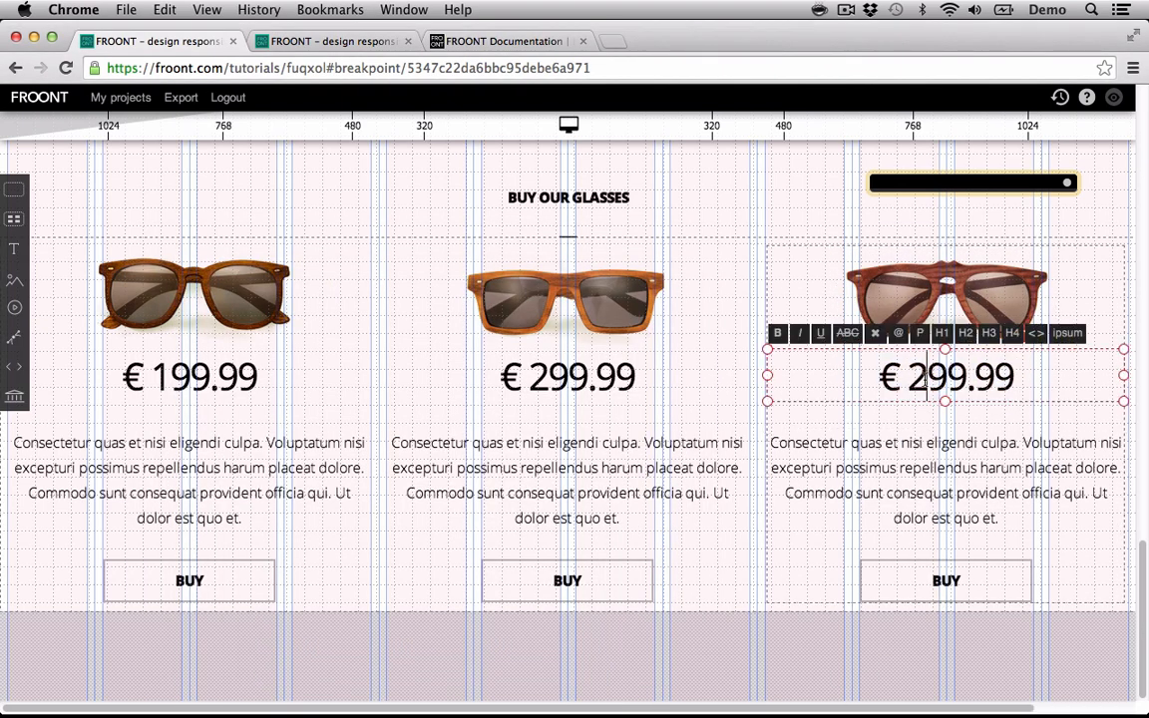
key("BackSpace")
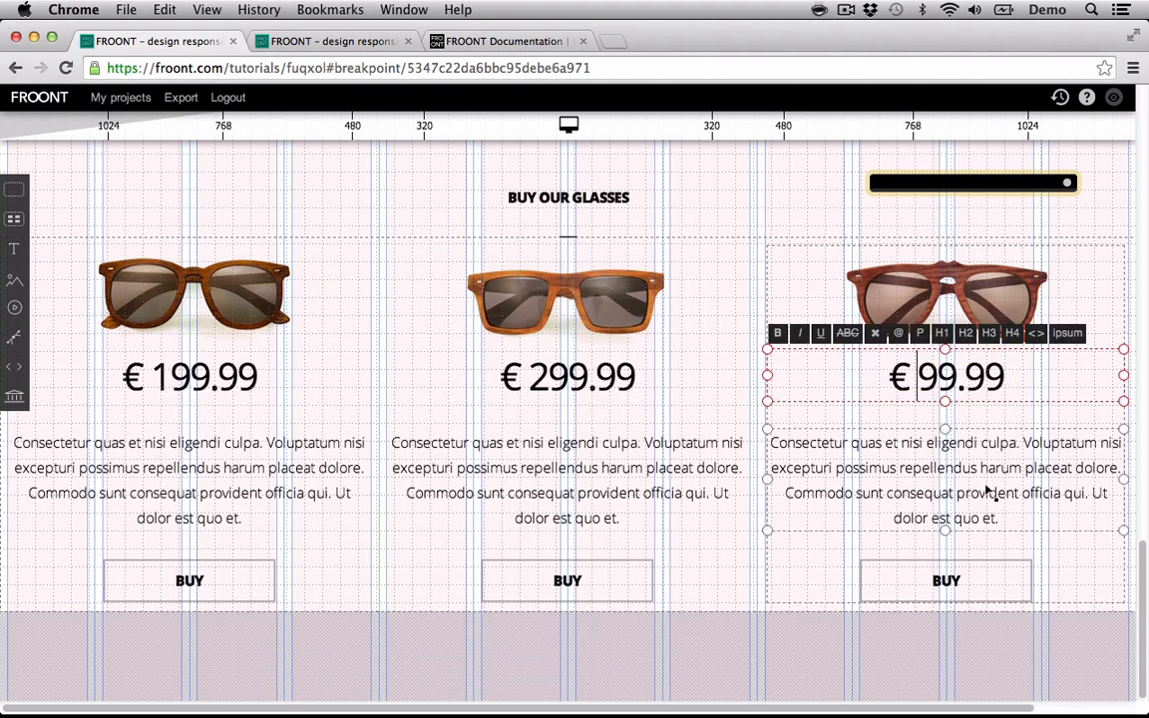
left_click(887, 682)
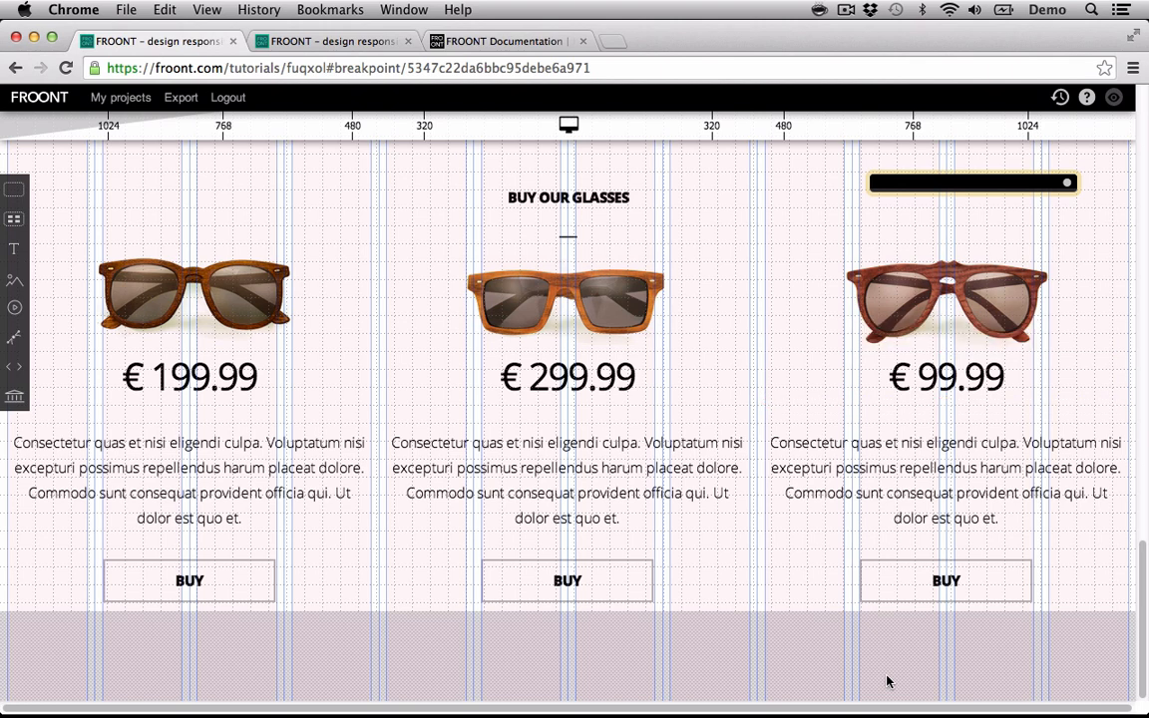
- Rename the grid holding the three products "Product grid" and collapse it in the widget tree
left_click(1070, 185)
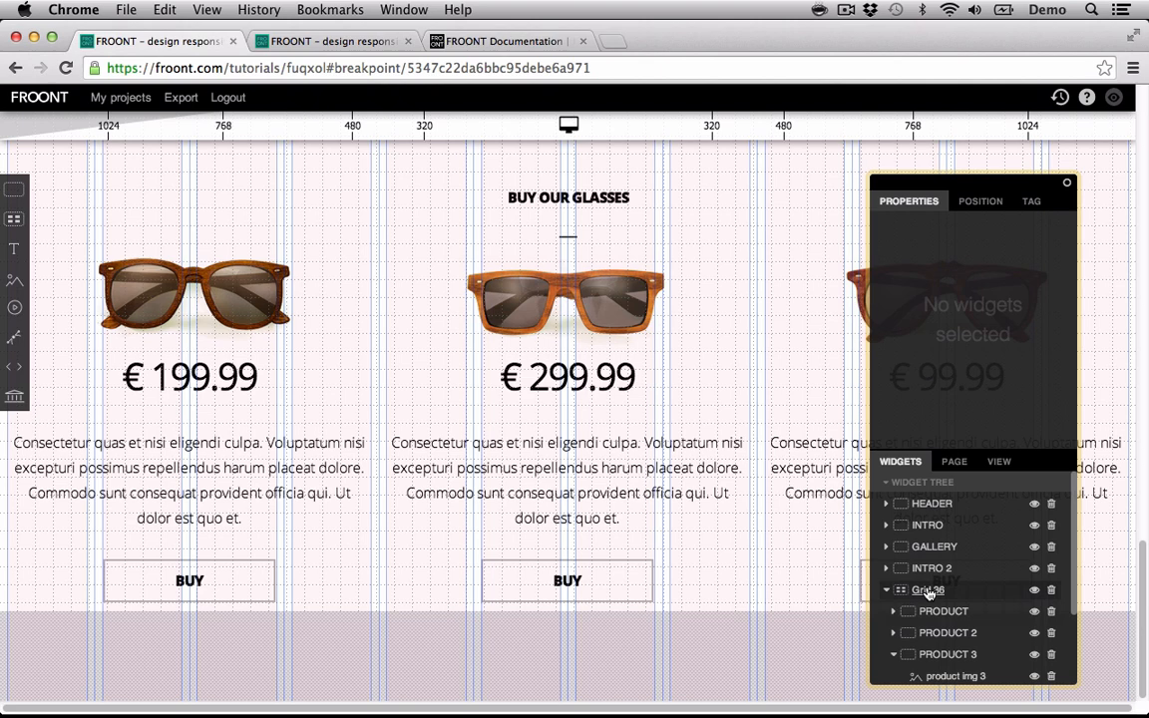
left_click(927, 591)
double_click(928, 590)
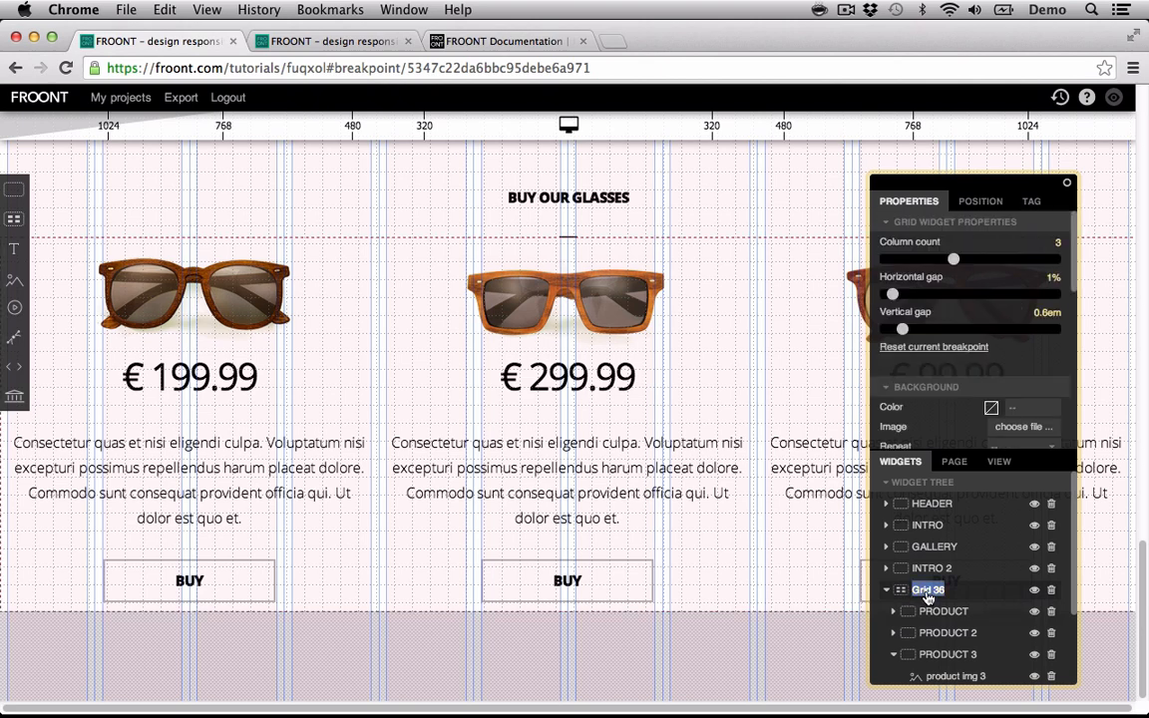
type("Product grid")
key("Return")
left_click(888, 592)
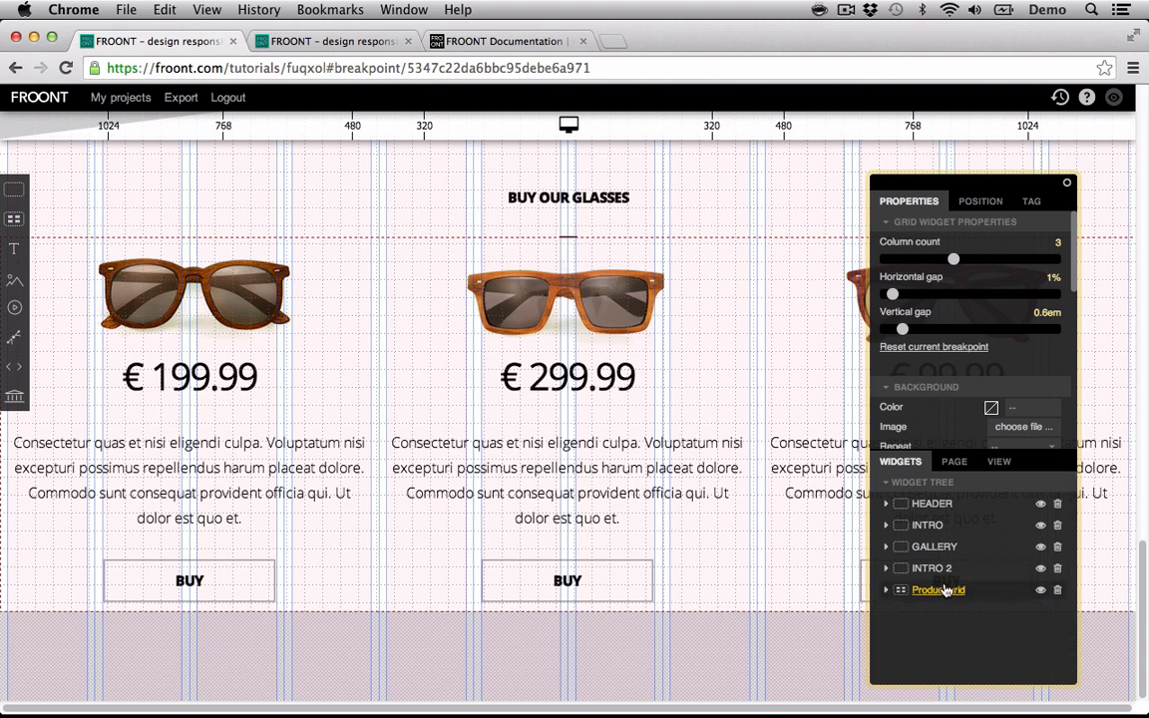
- Set the Product grid's top margin to 2em and move the grid into the INTRO 2 container
left_click(981, 201)
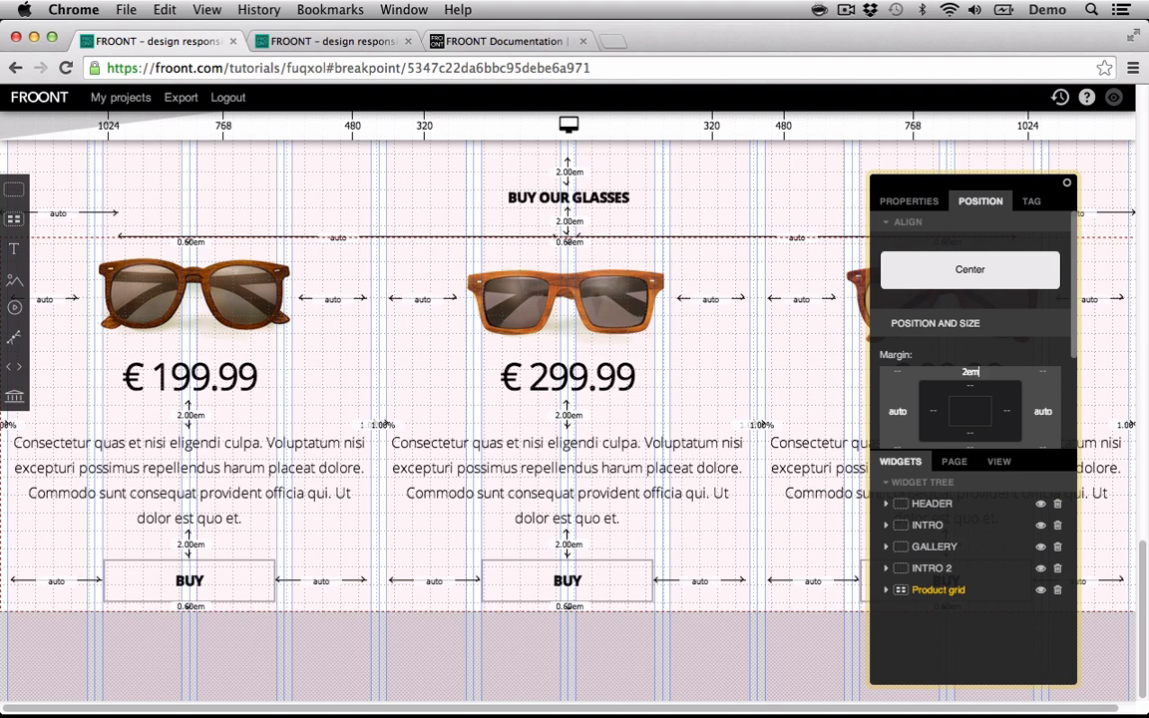
key("Return")
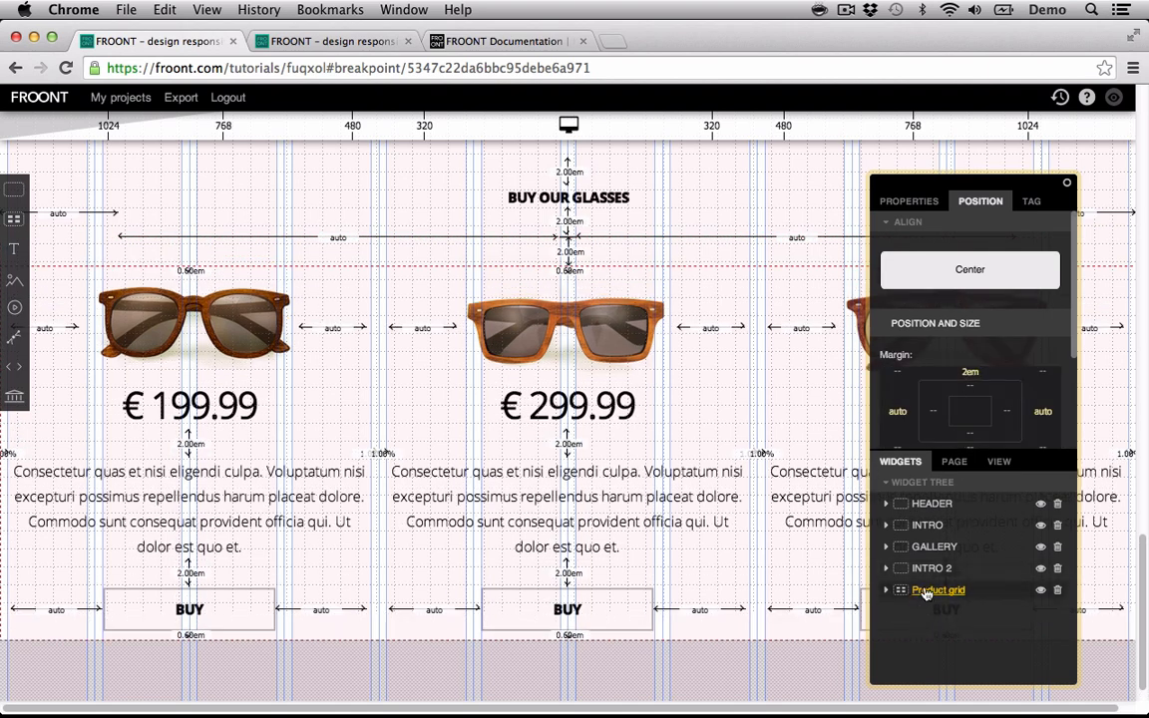
left_click_drag(894, 590, 934, 571)
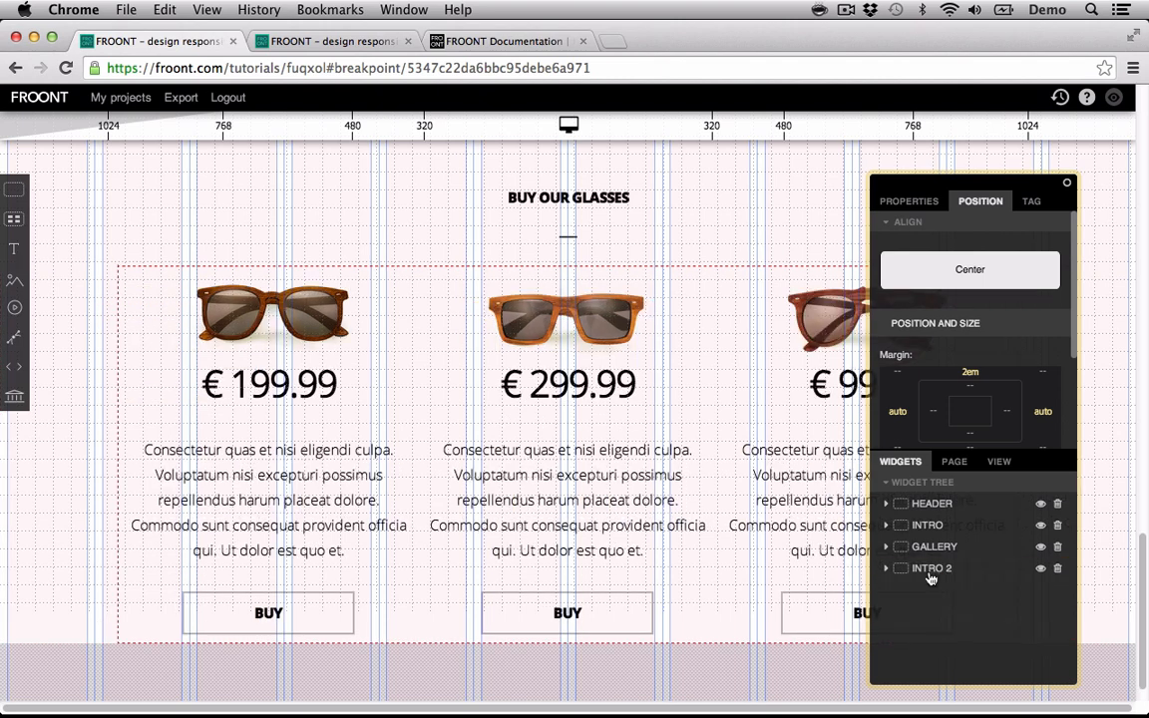
- Rename the INTRO 2 container "SHOP"
left_click(928, 578)
type("SH")
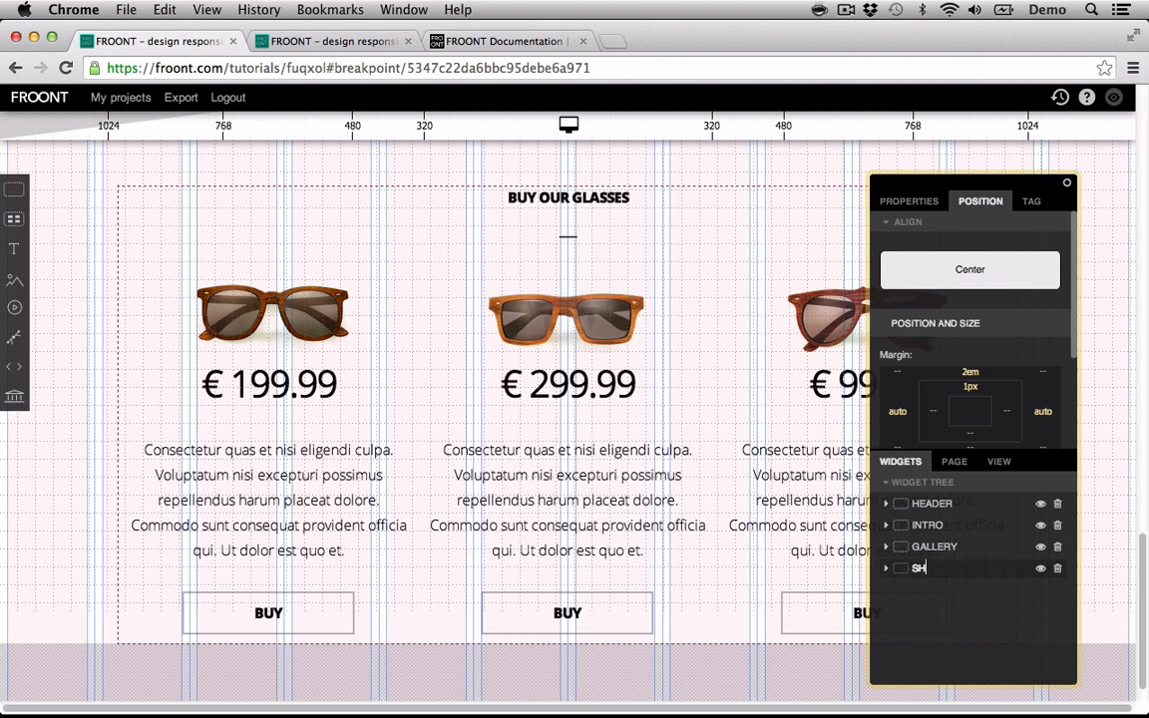
type("OP")
key("Return")
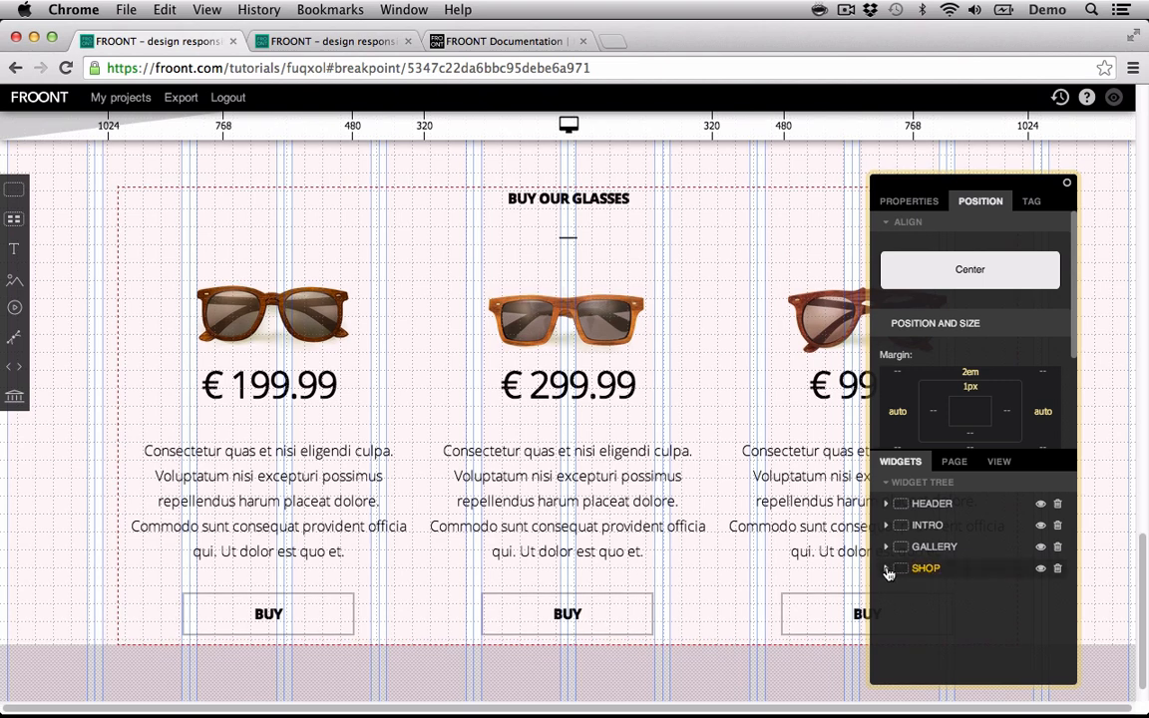
- Examine the nested structure of the SHOP container, its Product grid and the first PRODUCT, then collapse them all
left_click(886, 568)
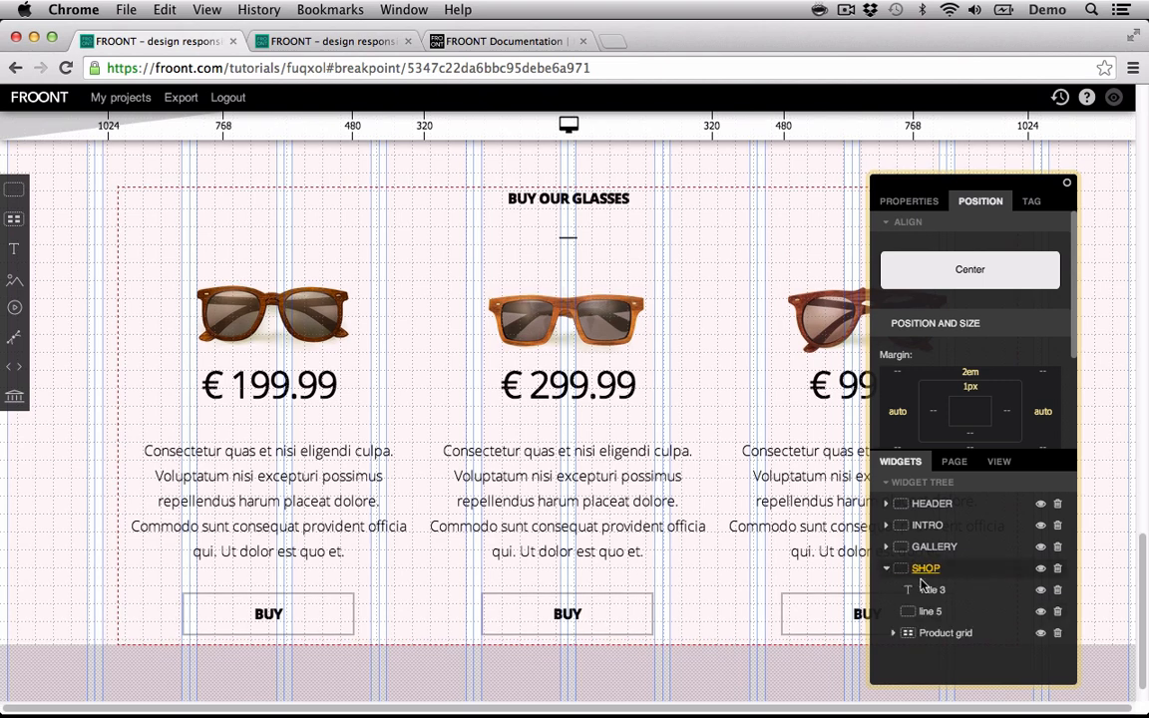
left_click(896, 636)
scroll(900, 608, "down", 2)
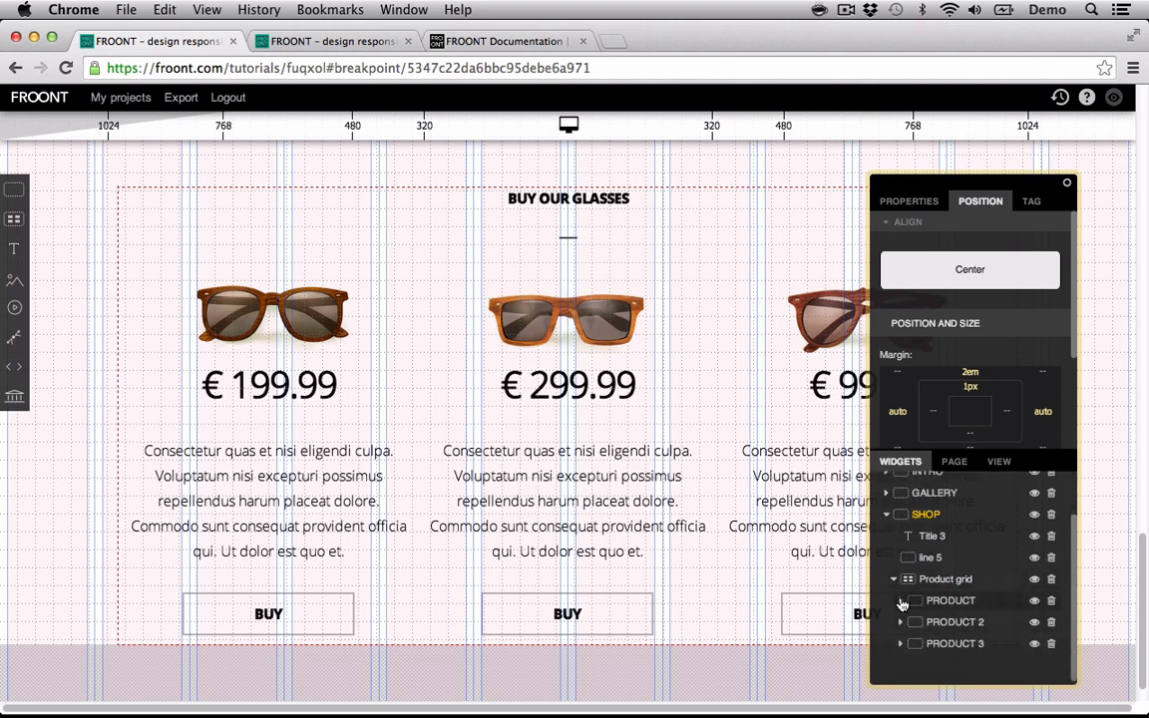
left_click(901, 601)
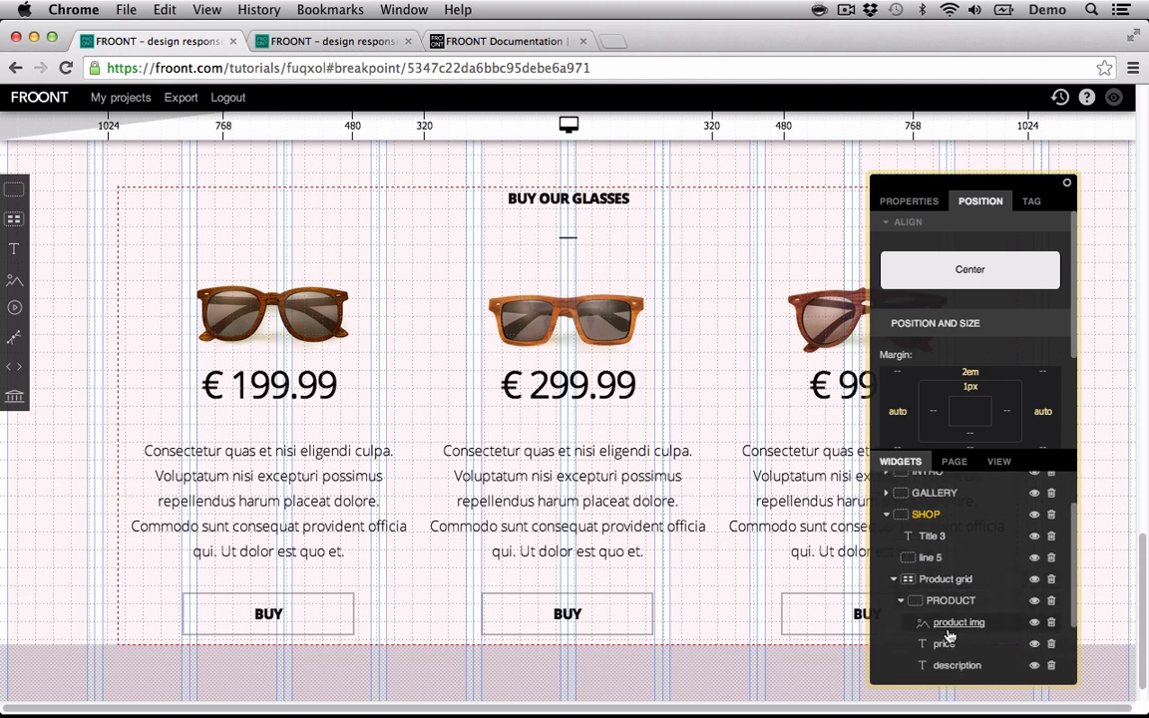
scroll(942, 619, "down", 2)
scroll(908, 599, "up", 3)
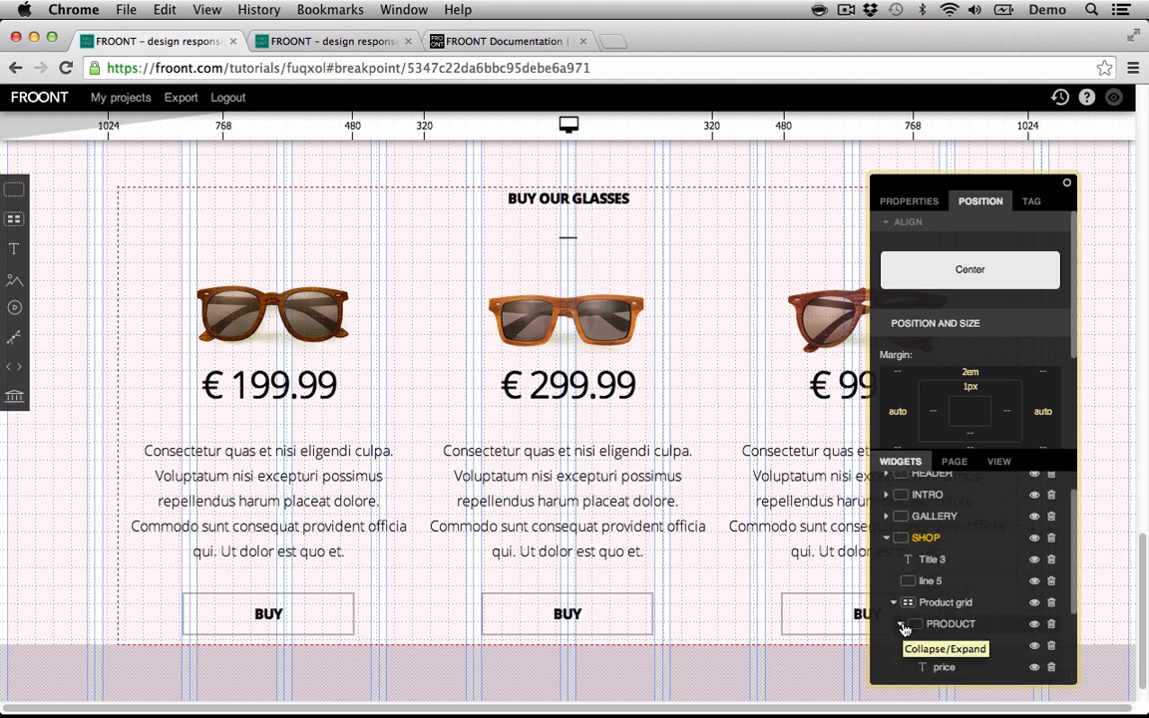
left_click(903, 627)
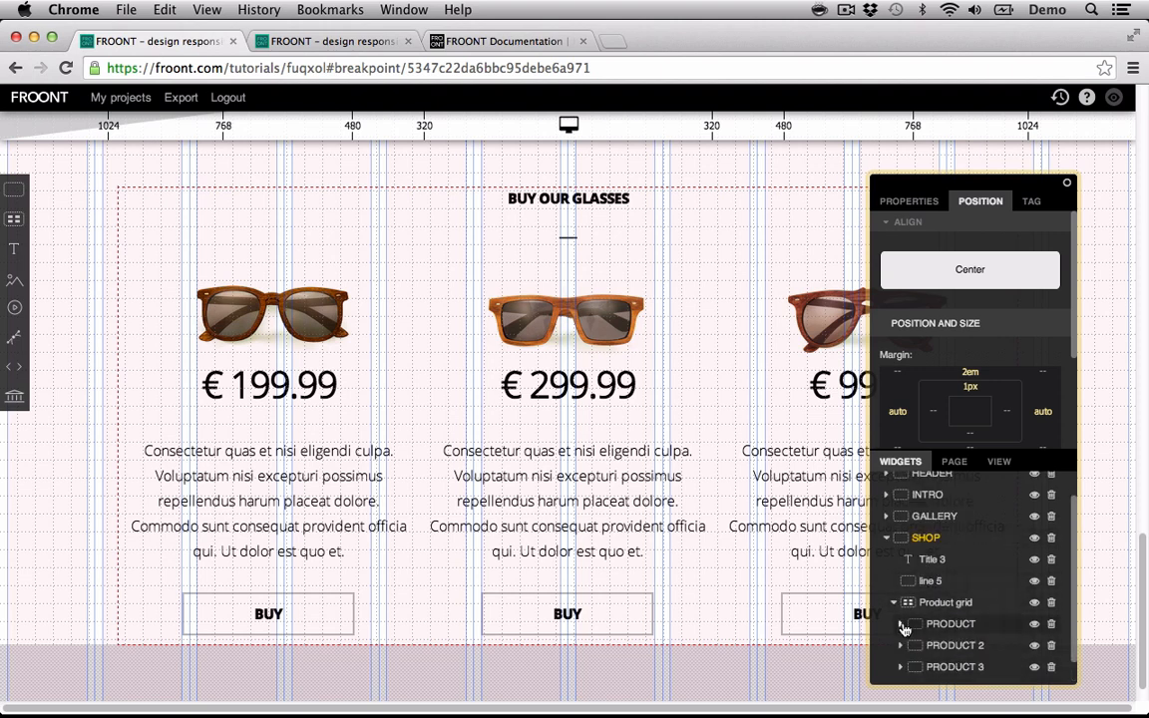
left_click(896, 605)
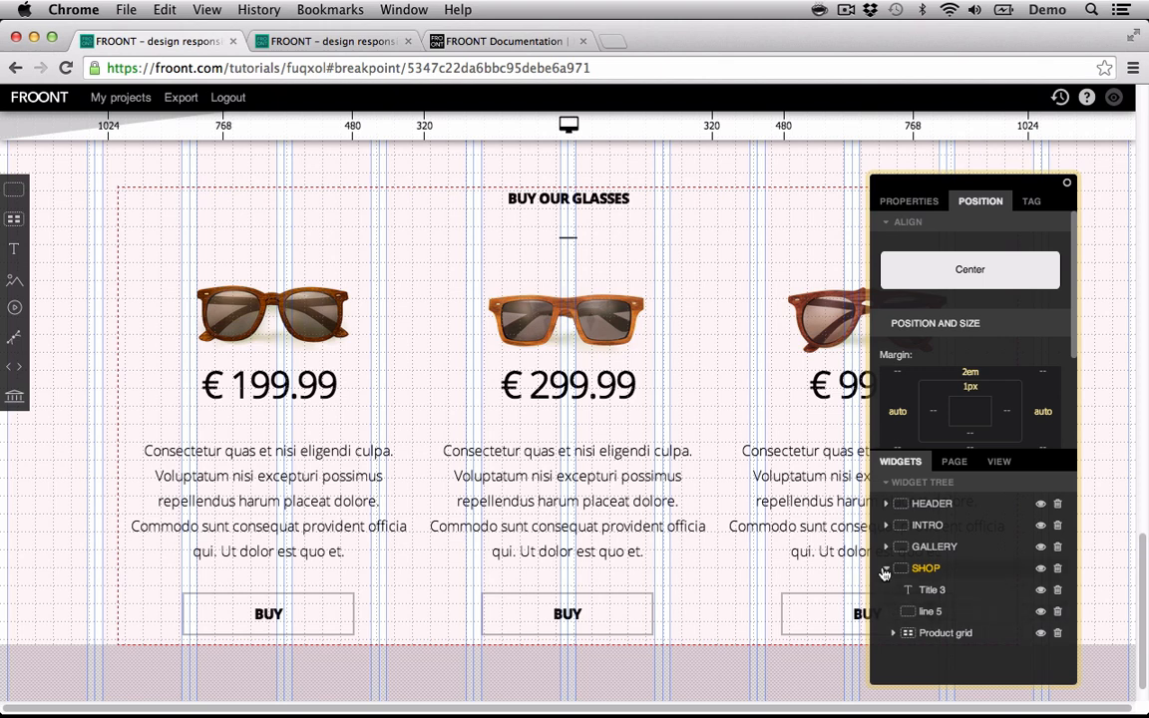
left_click(886, 570)
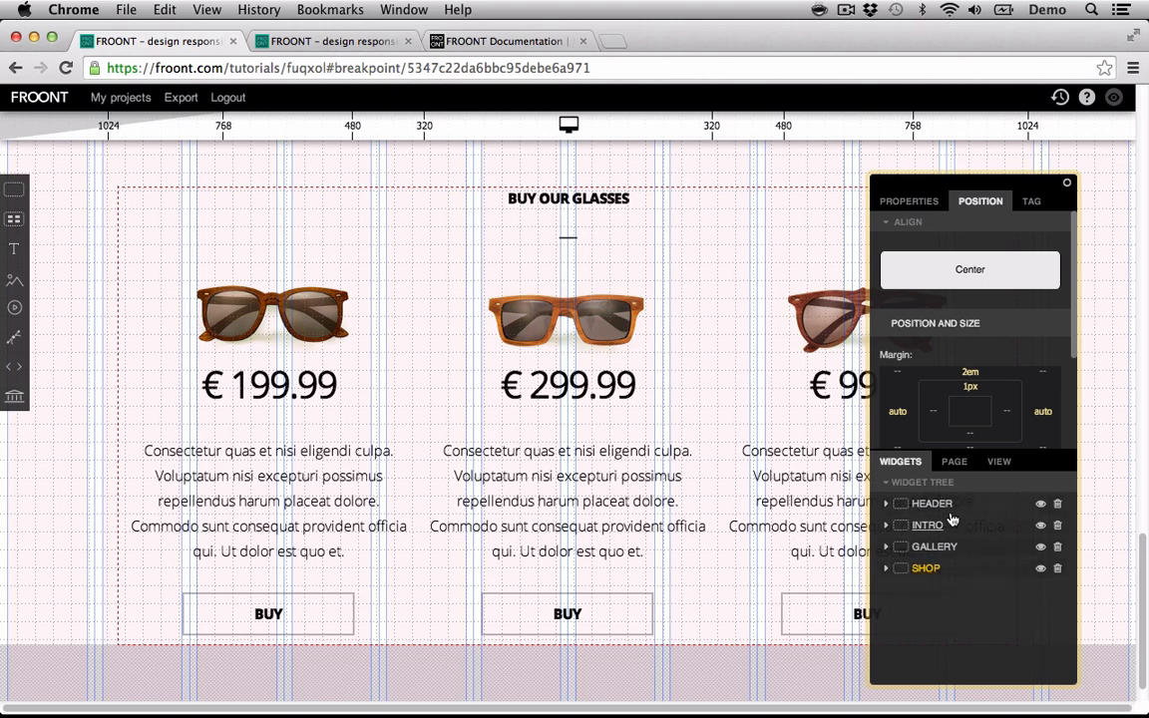
- Preview the whole page down to the SHOP section and return to editing
left_click(926, 569)
left_click(695, 682)
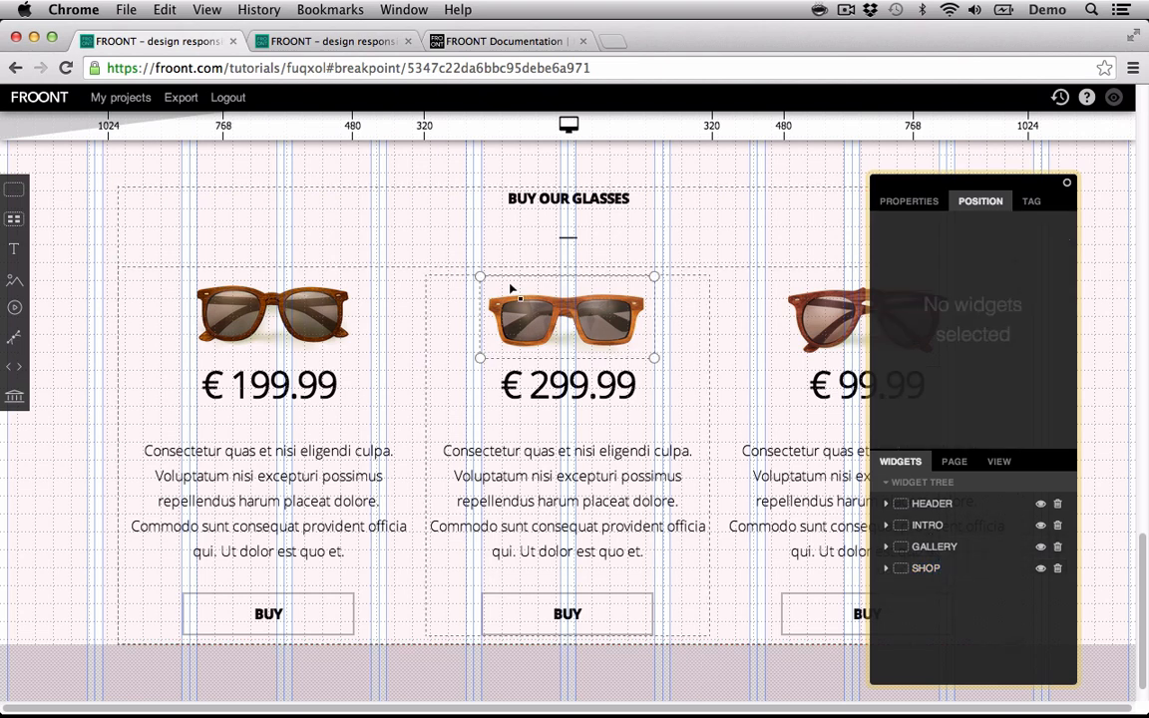
left_click(1114, 97)
scroll(460, 375, "up", 15)
scroll(461, 375, "down", 15)
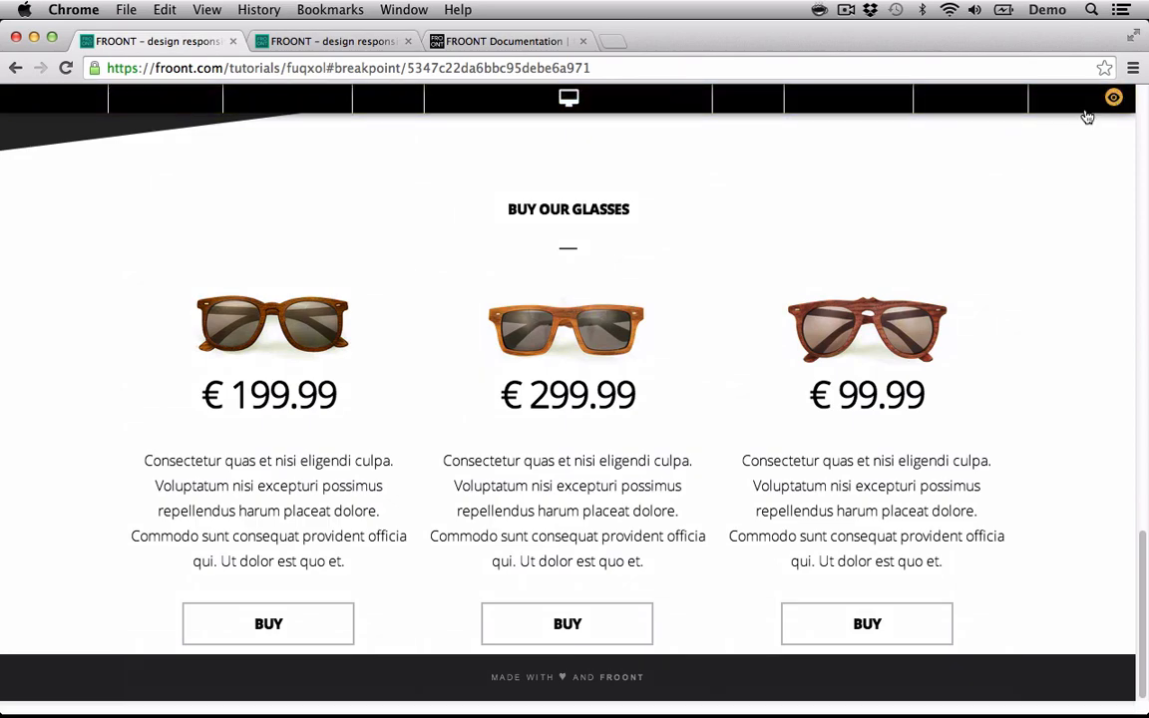
left_click(1114, 98)
- Enlarge the three product images in the SHOP grid, sizing the second to about 92% wide and 8em high
scroll(304, 432, "down", 10)
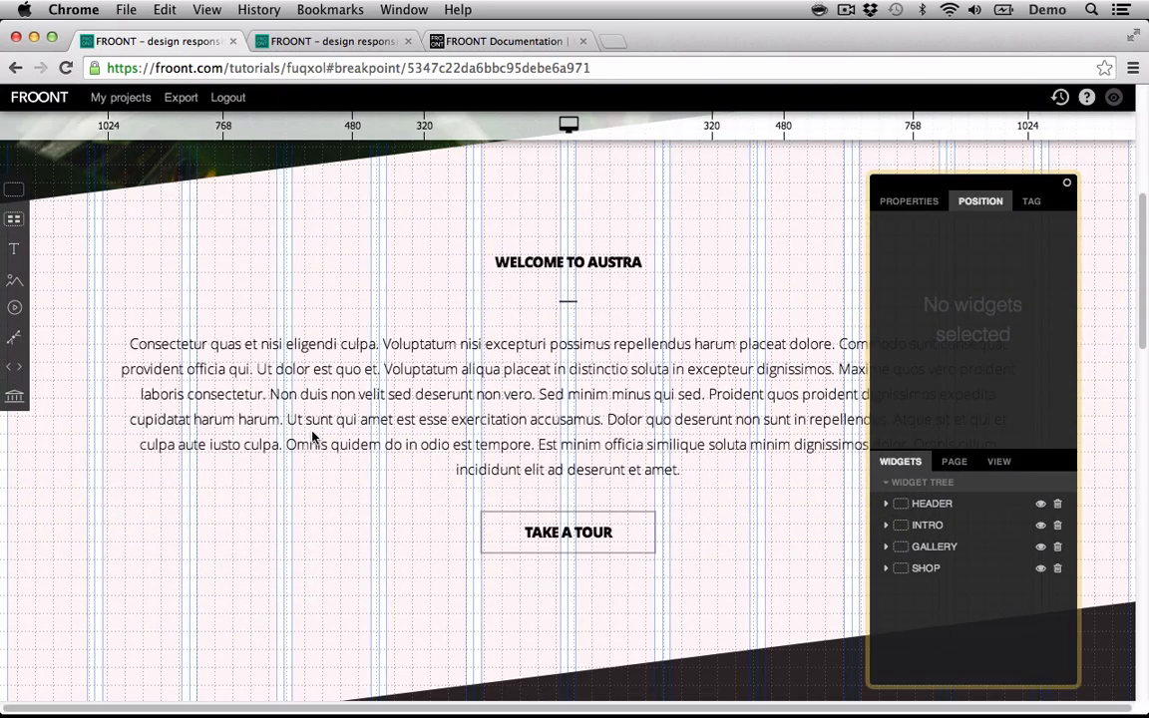
left_click(295, 401)
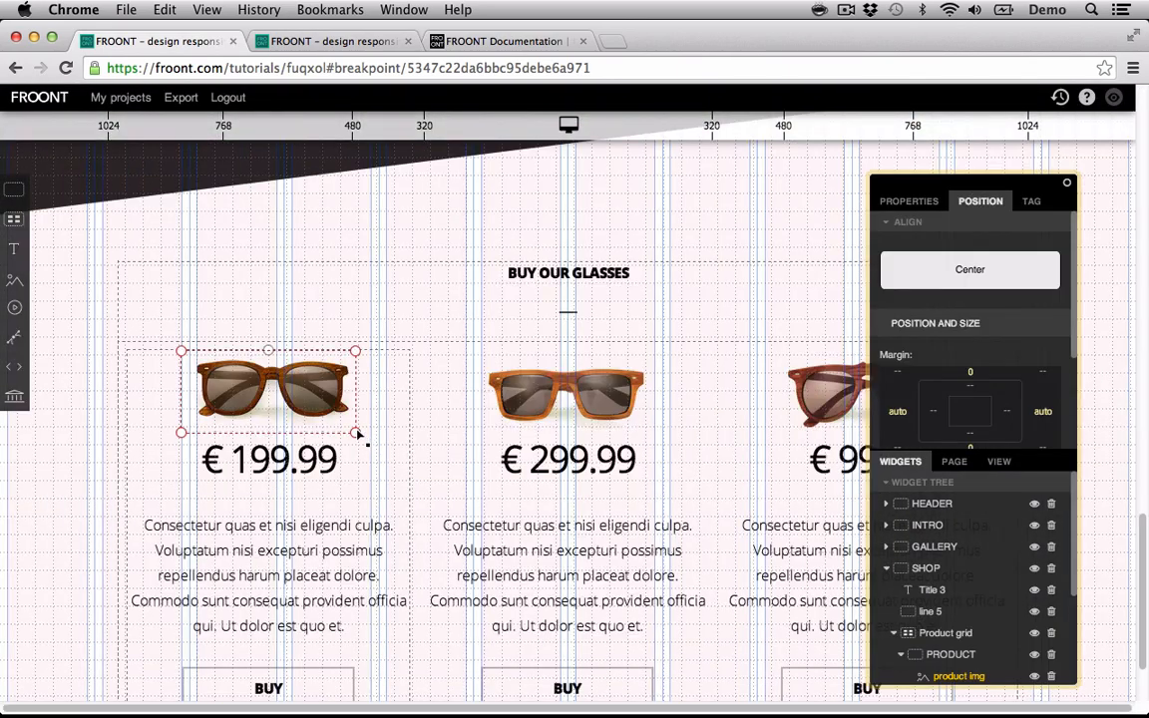
left_click_drag(356, 431, 392, 470)
left_click(558, 404)
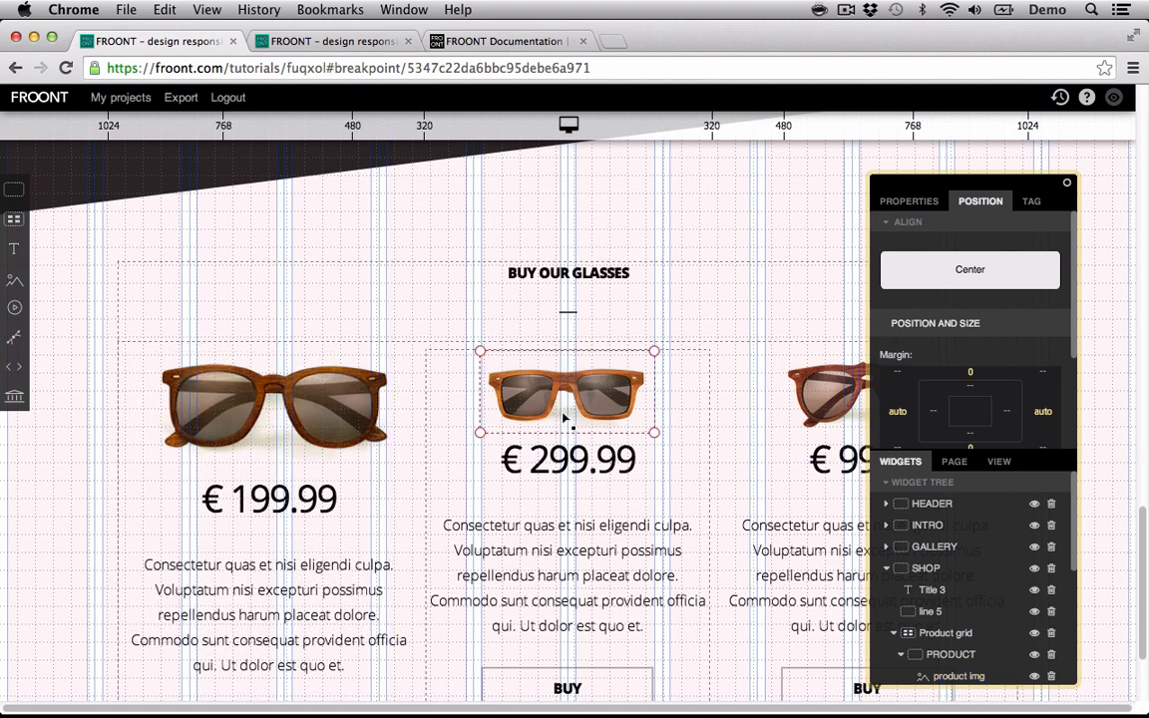
left_click_drag(655, 427, 674, 475)
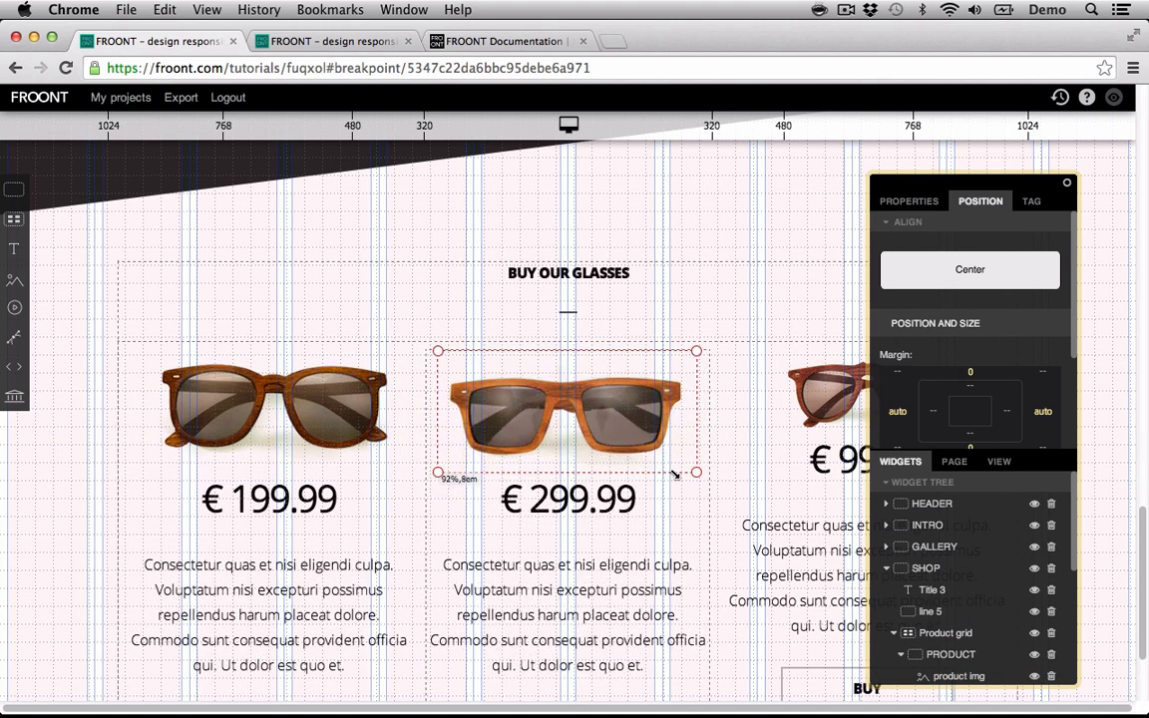
left_click(815, 410)
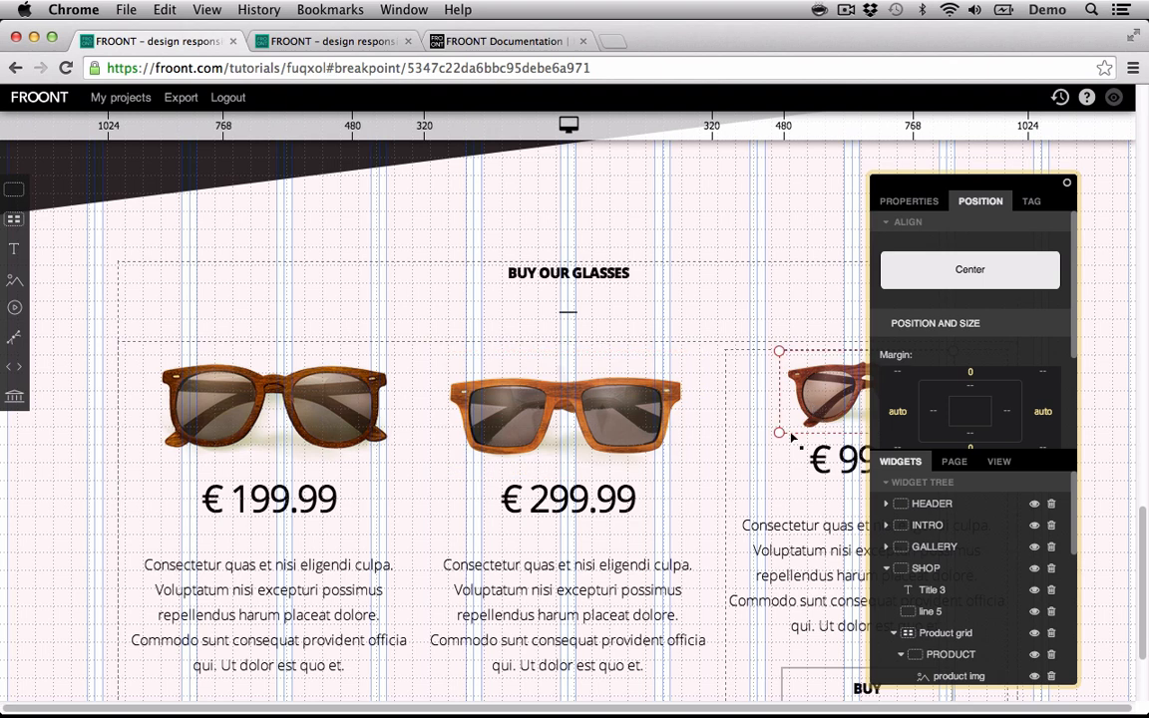
left_click_drag(777, 432, 744, 466)
scroll(729, 507, "down", 3)
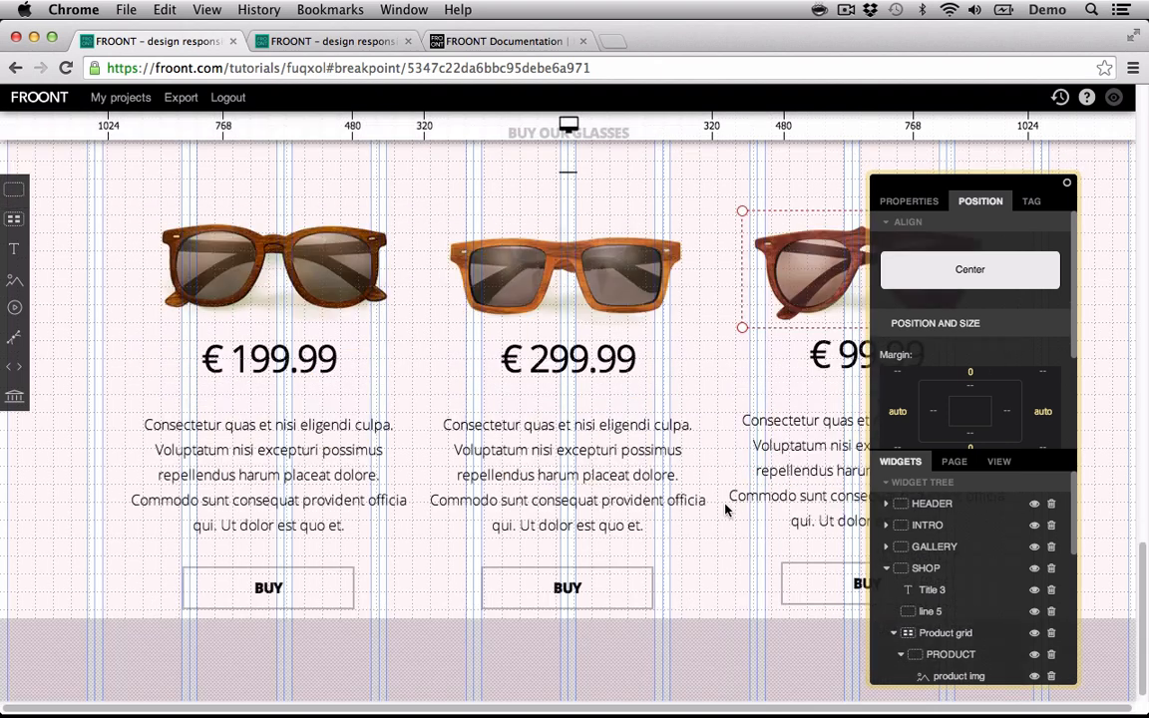
left_click(679, 644)
- Preview the page with the enlarged product images and return to editing
left_click(1113, 98)
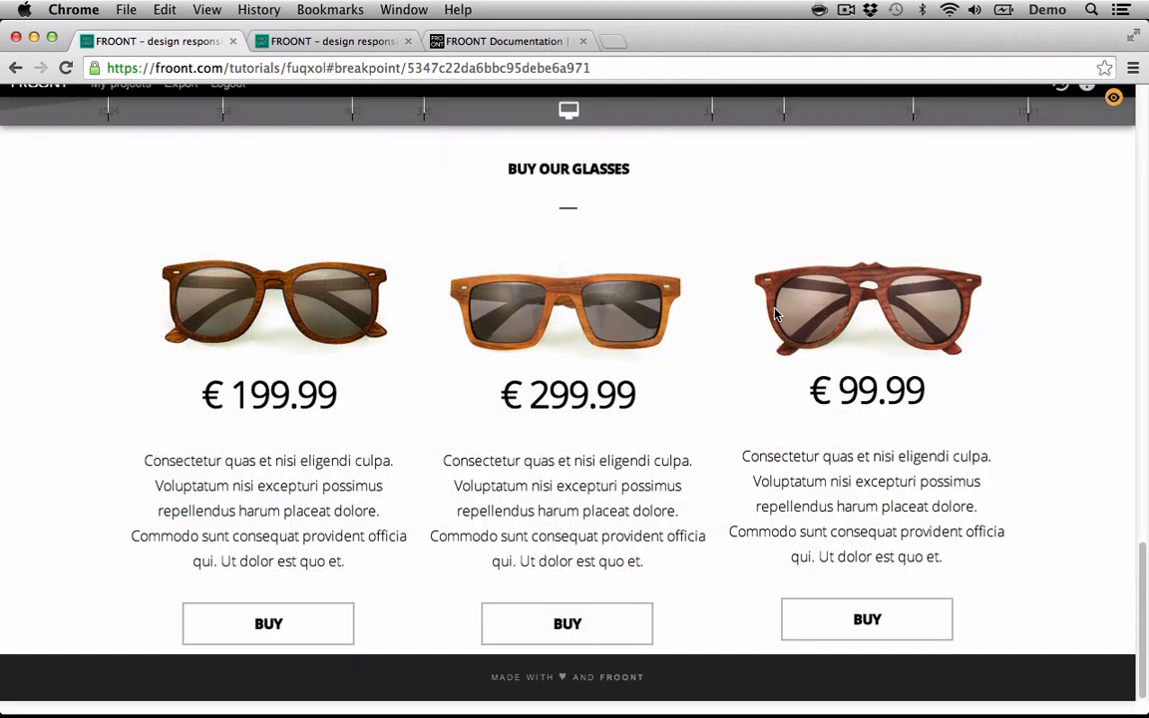
scroll(735, 349, "up", 15)
scroll(735, 350, "down", 15)
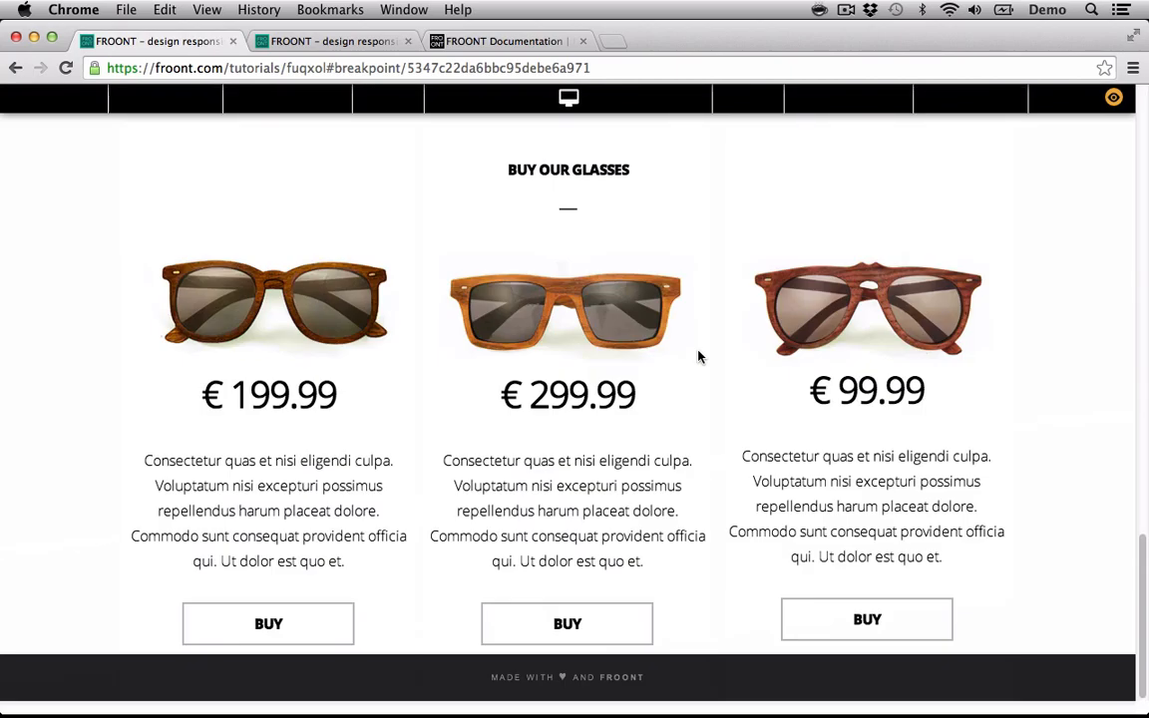
left_click(1113, 98)
- Enlarge the third product's image slightly to match the size of the other two product images
scroll(326, 336, "down", 15)
left_click(332, 291)
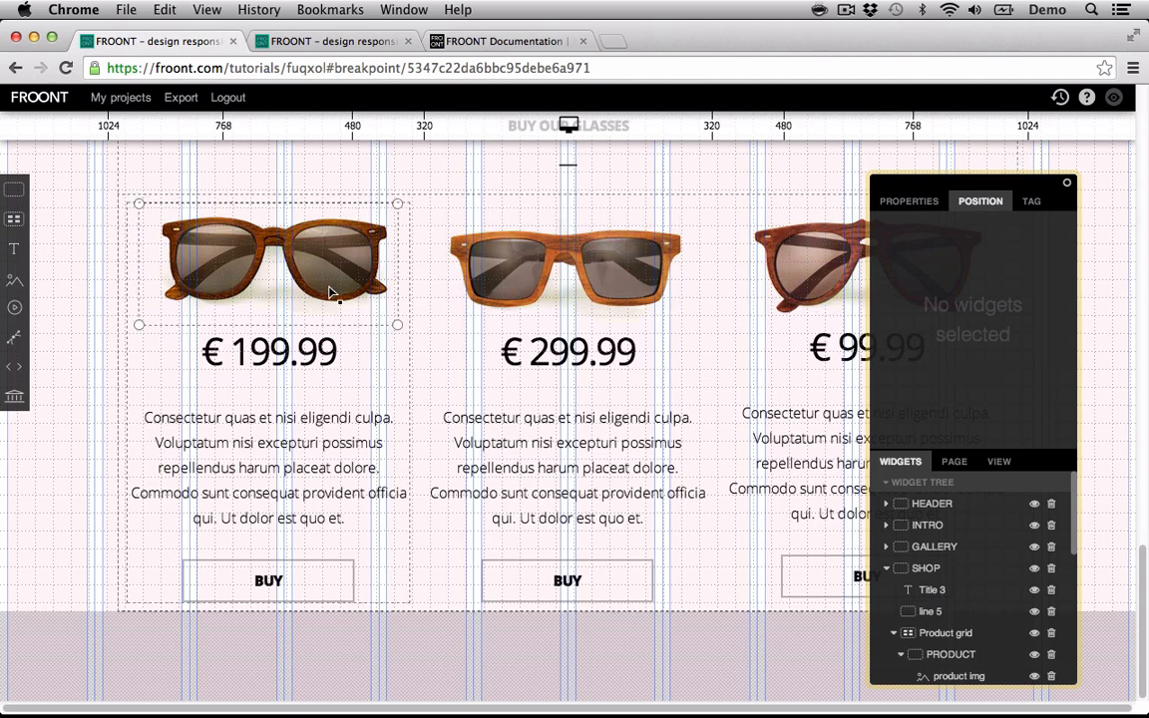
left_click(547, 271)
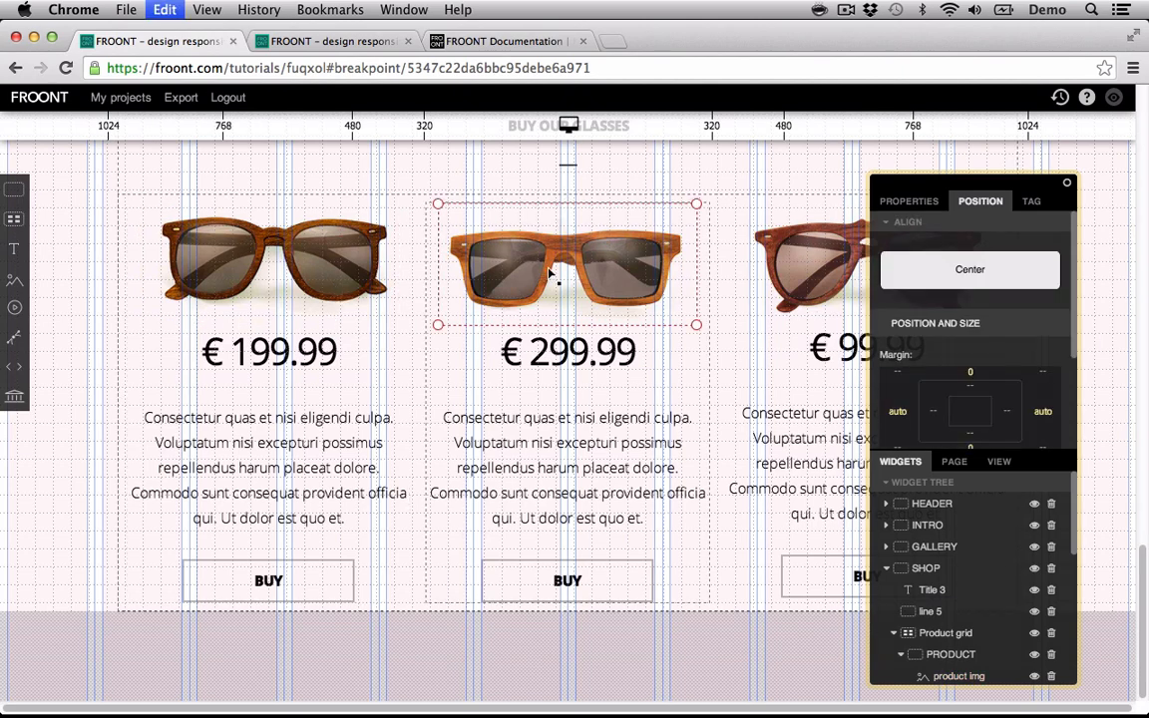
scroll(546, 271, "up", 3)
scroll(496, 261, "down", 3)
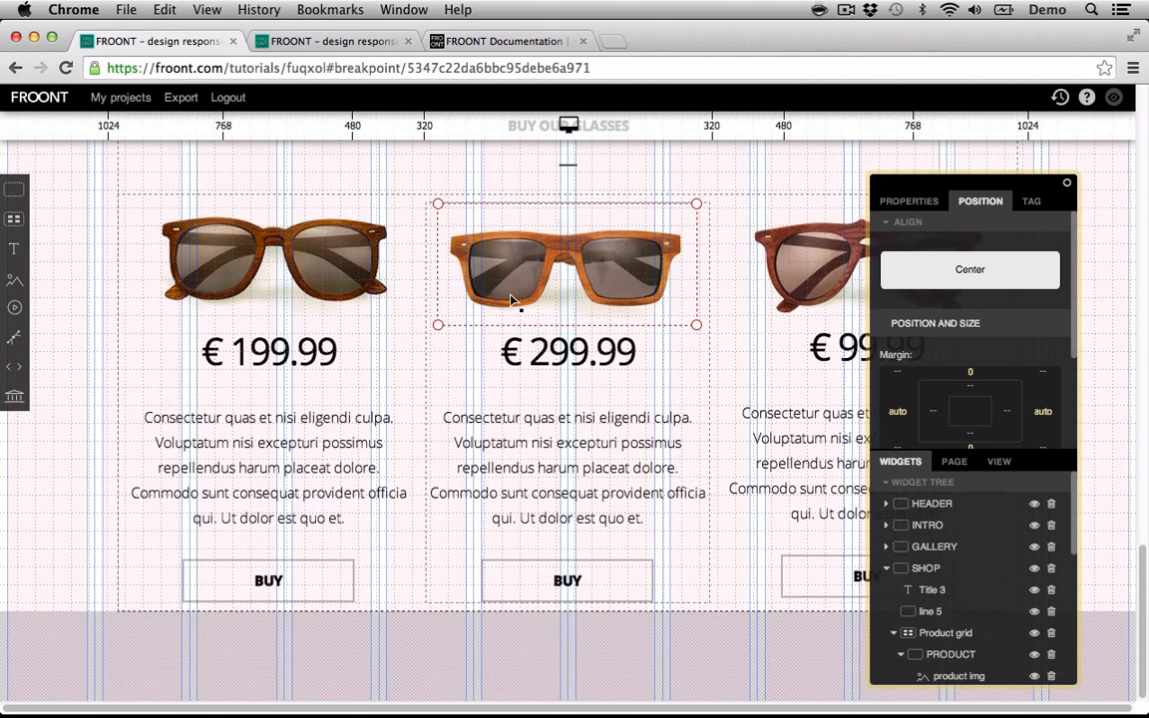
left_click(803, 259)
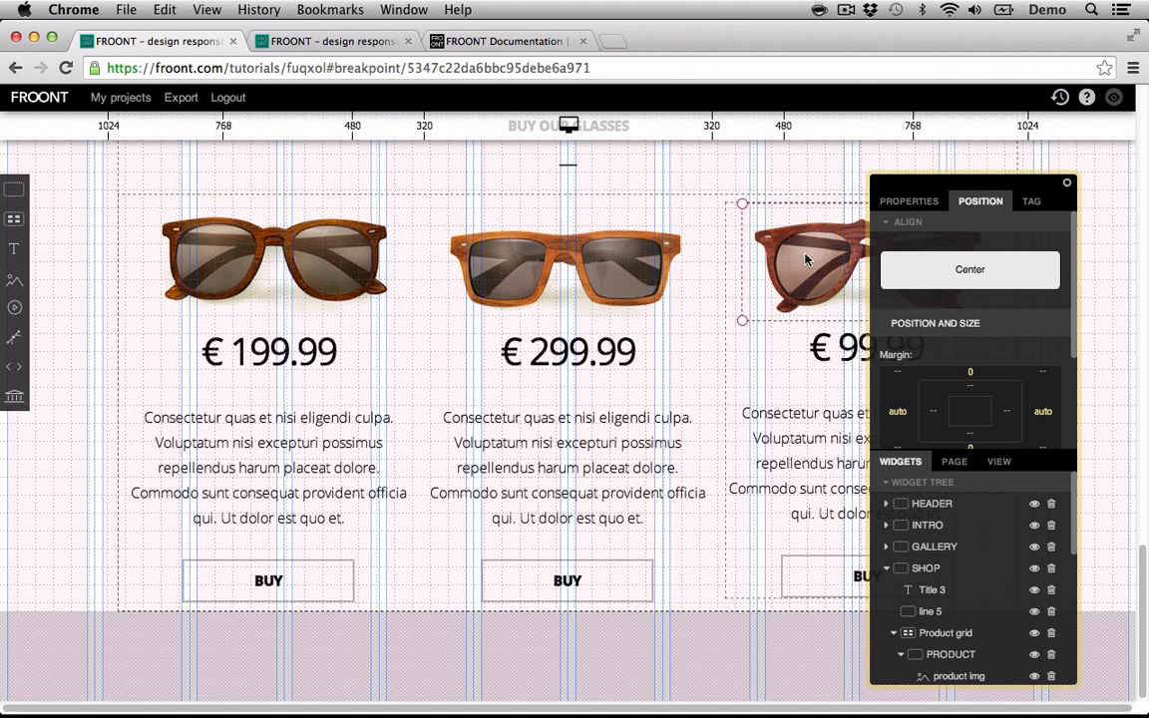
key("super+c")
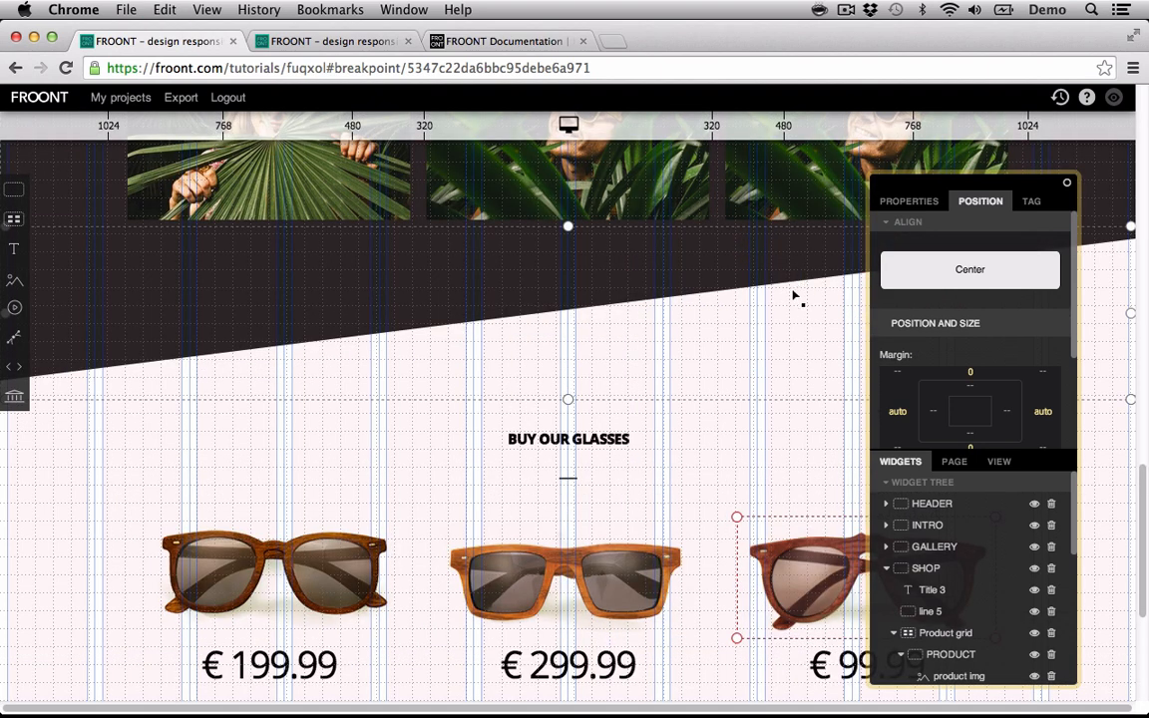
scroll(795, 300, "down", 5)
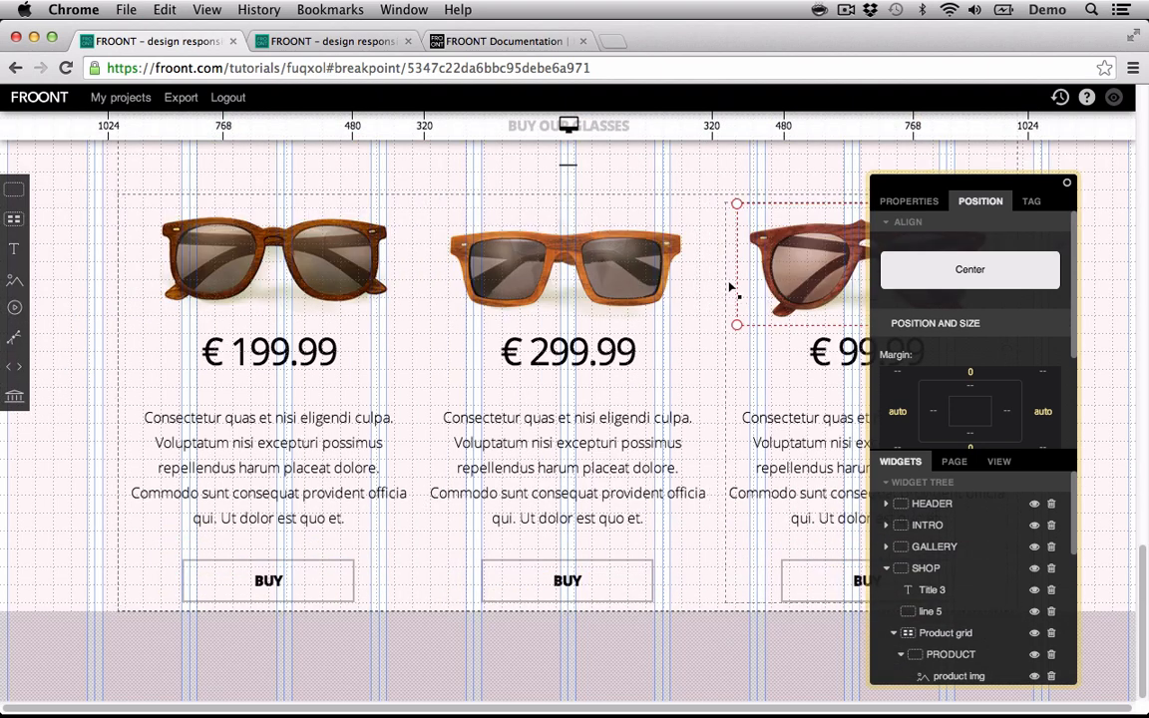
left_click(785, 672)
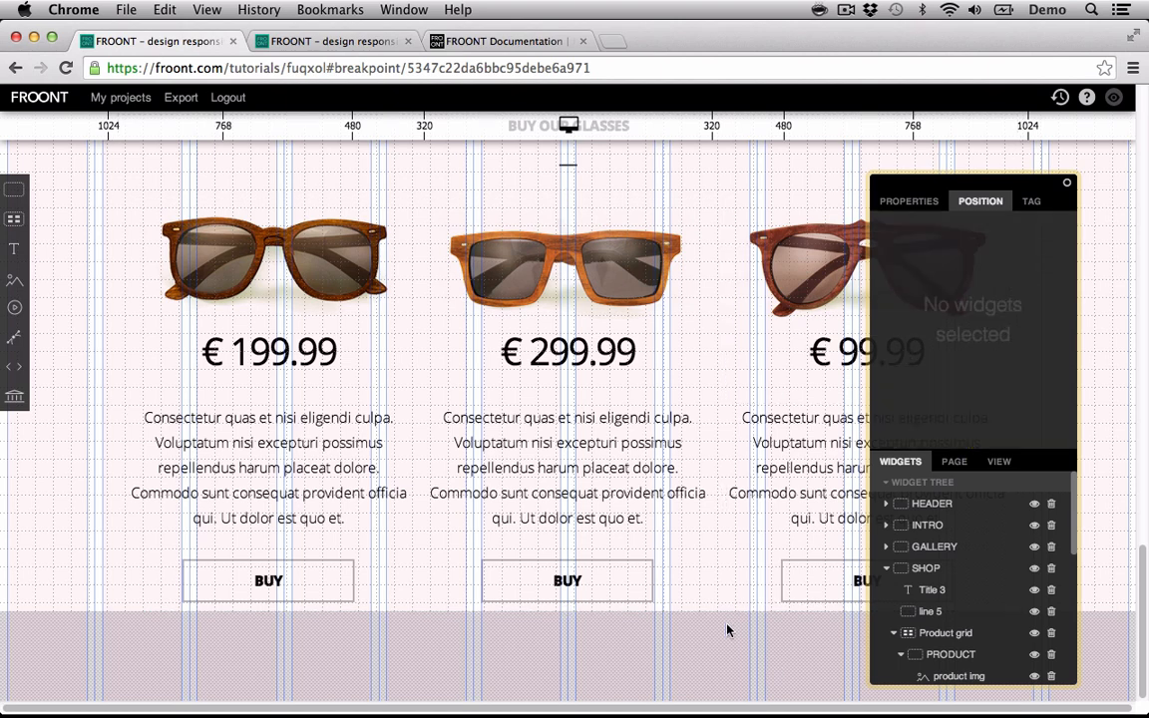
- Check the social buttons on the finished example page, add an HTML widget below the products and open its HTML editor
left_click(335, 41)
scroll(537, 329, "down", 2)
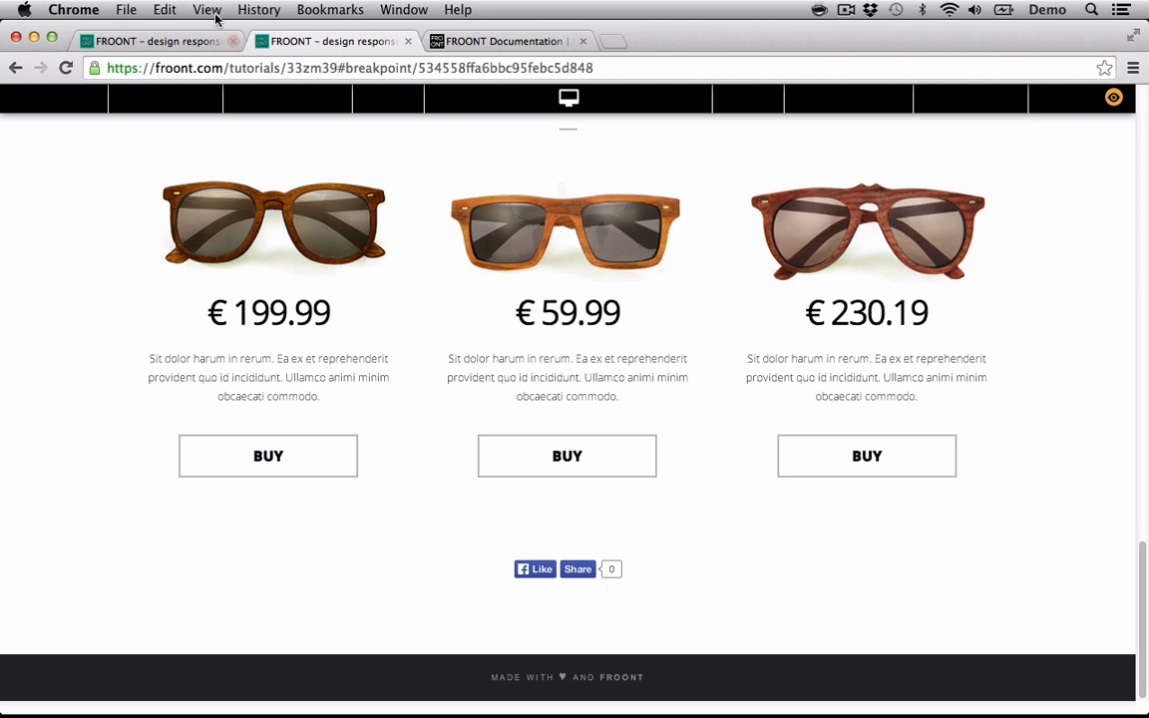
left_click(154, 41)
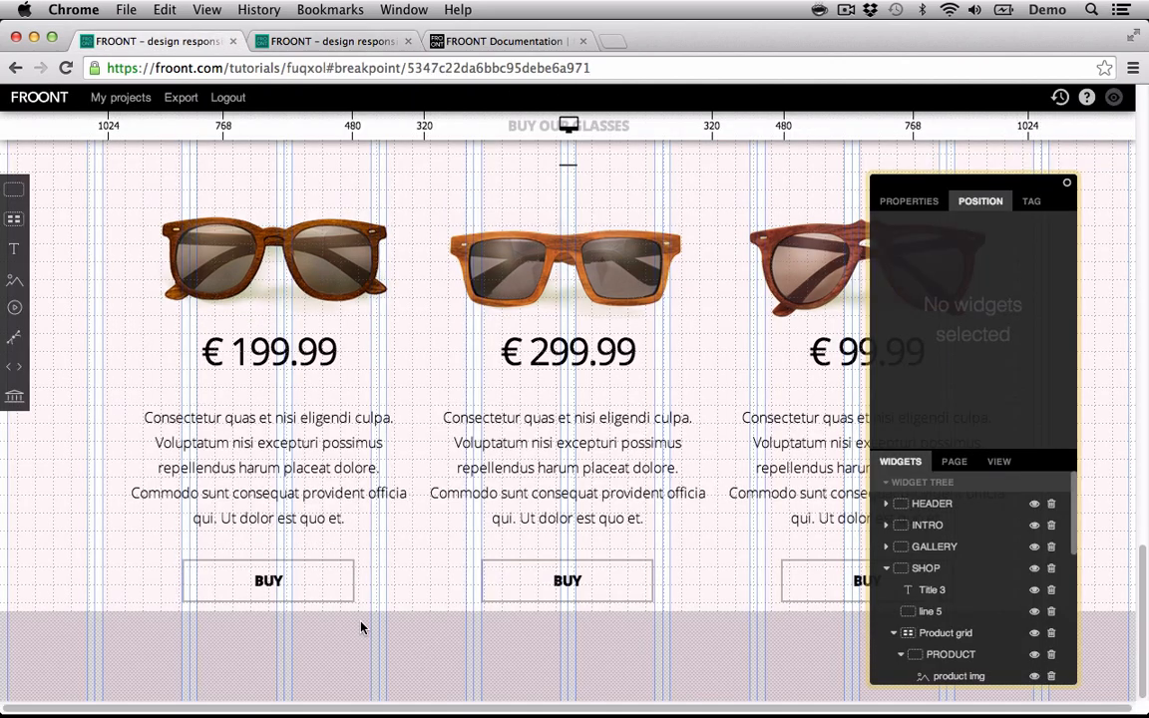
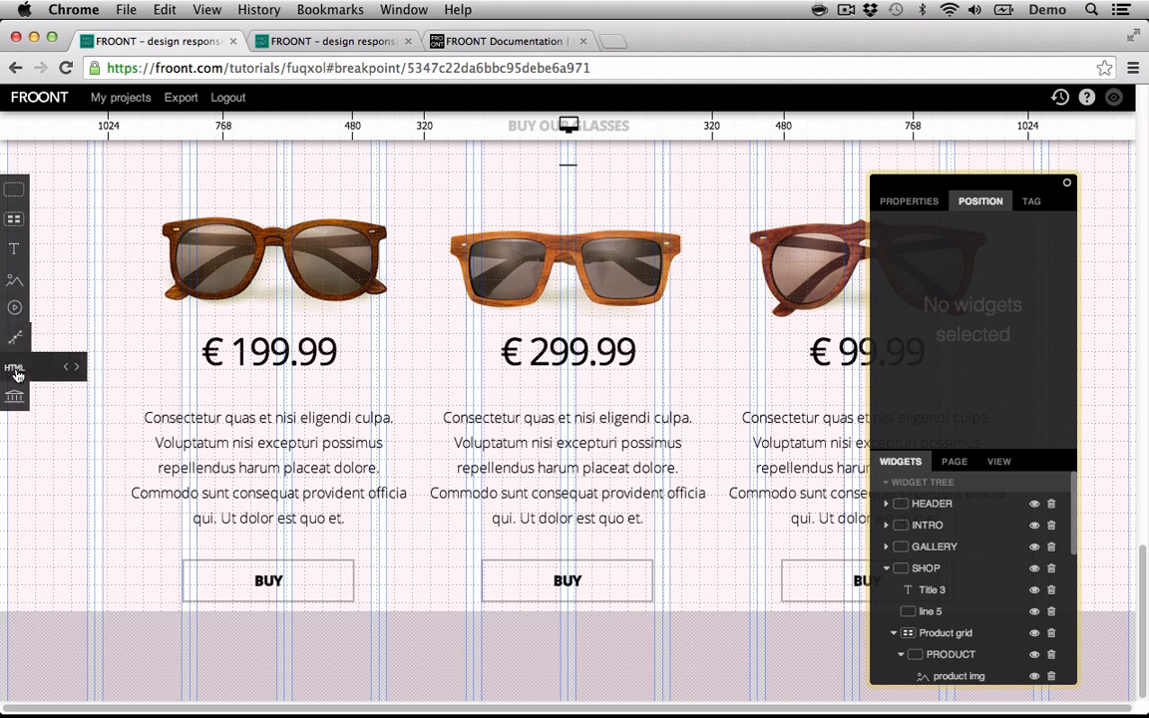
left_click(16, 372)
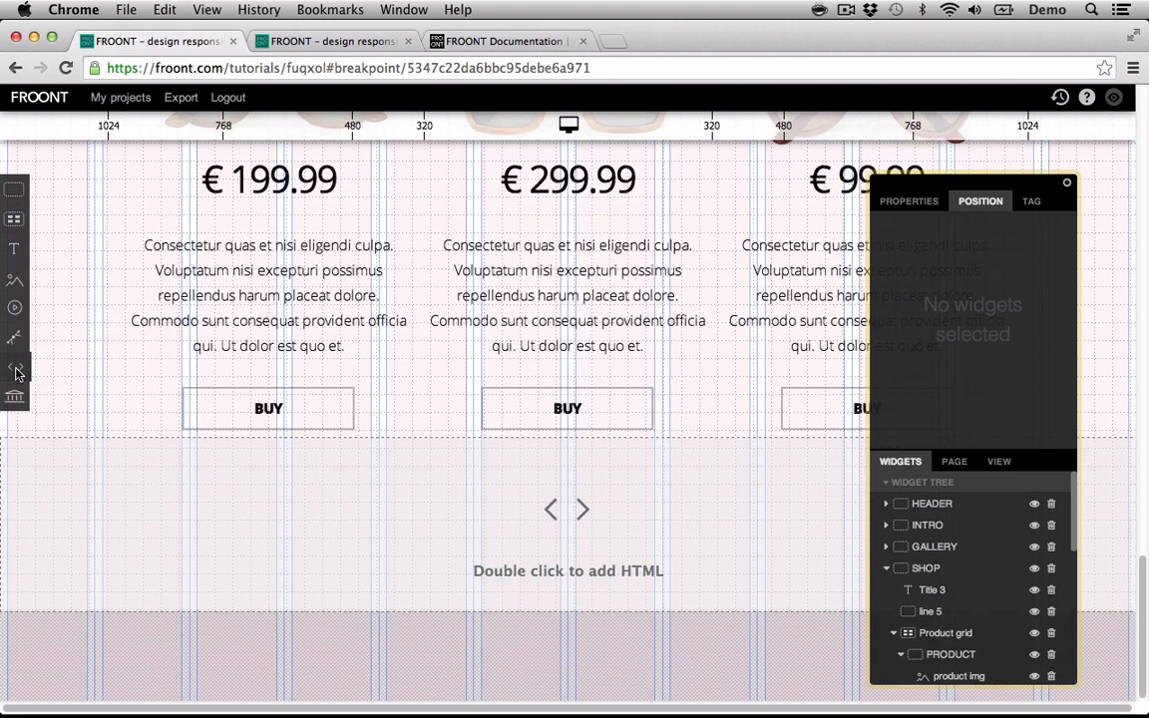
double_click(575, 540)
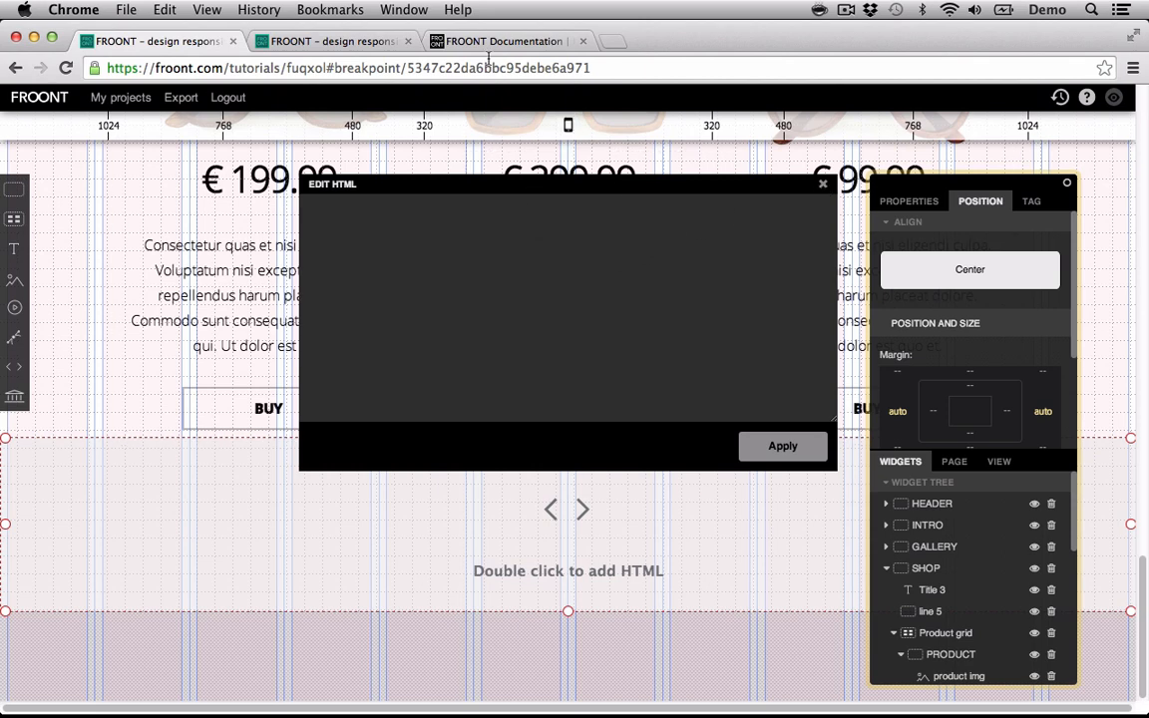
- Open the Facebook Like Button page linked from the "Embedding social plugins" article in the FROONT documentation
left_click(493, 44)
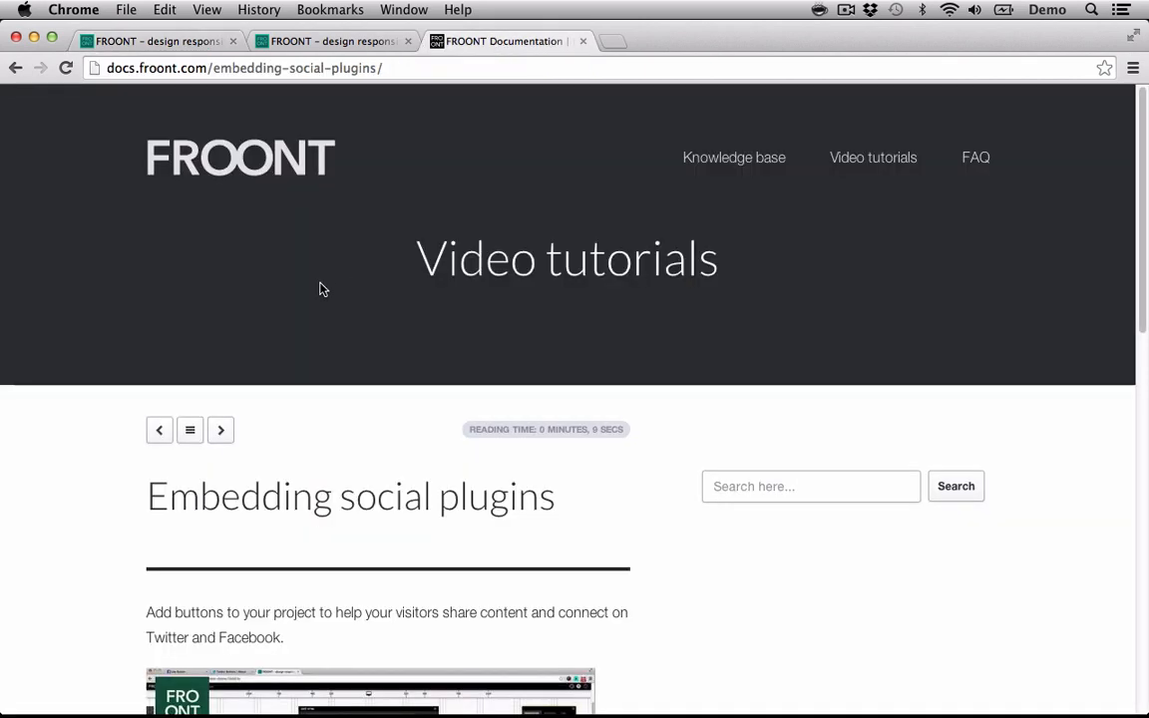
scroll(320, 289, "down", 1)
left_click_drag(139, 444, 554, 476)
scroll(538, 475, "down", 7)
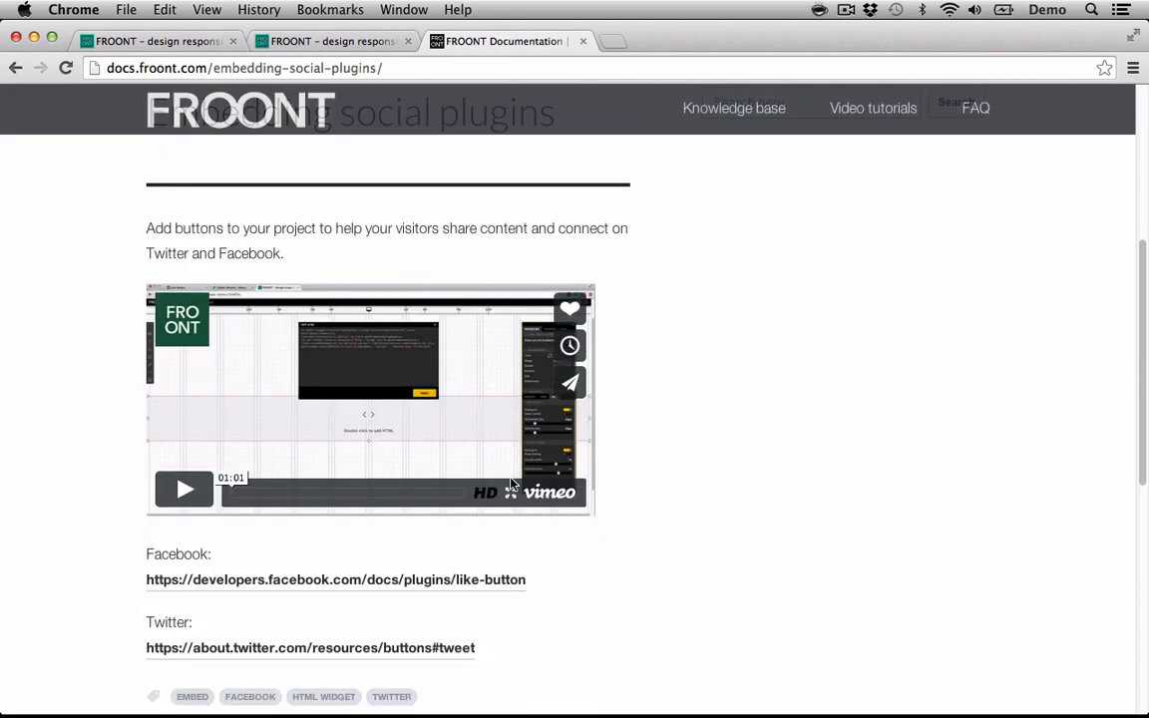
scroll(510, 484, "down", 1)
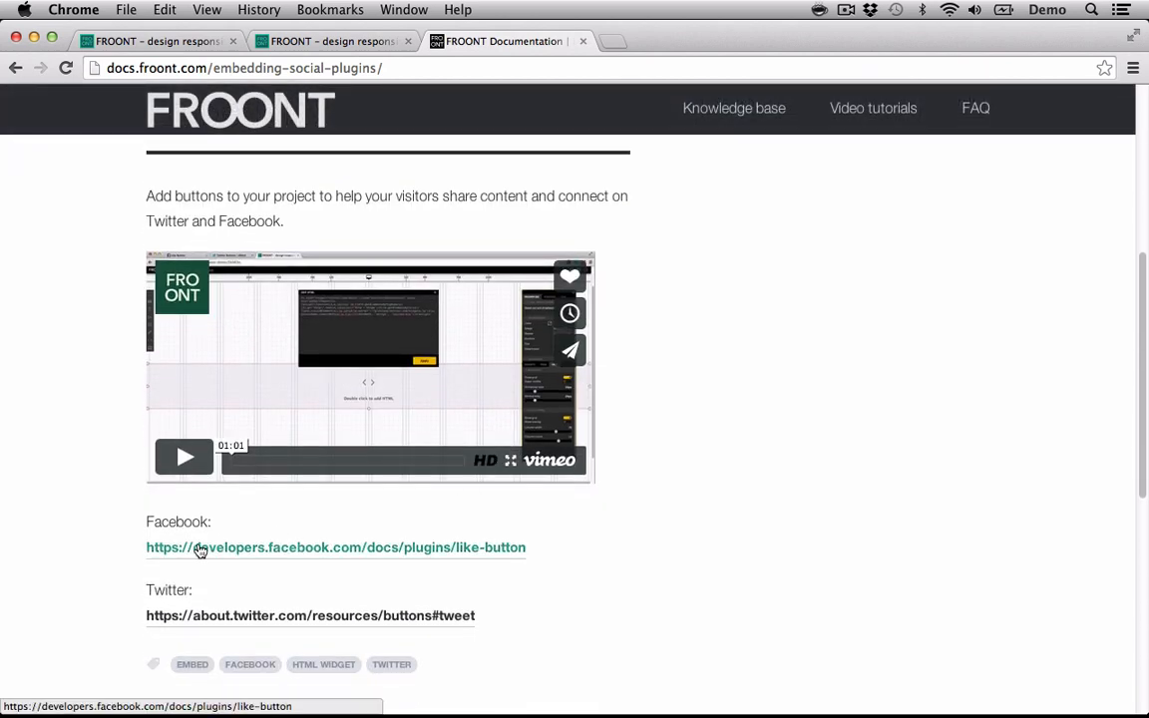
left_click(427, 555, "super")
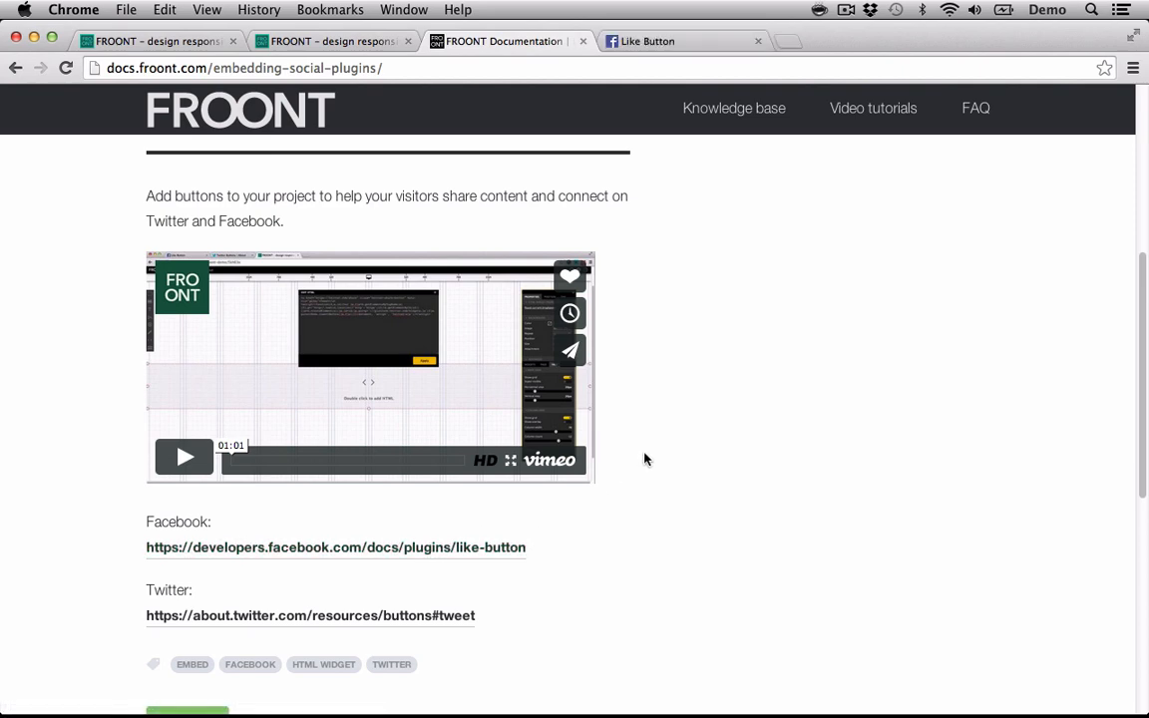
left_click(669, 49)
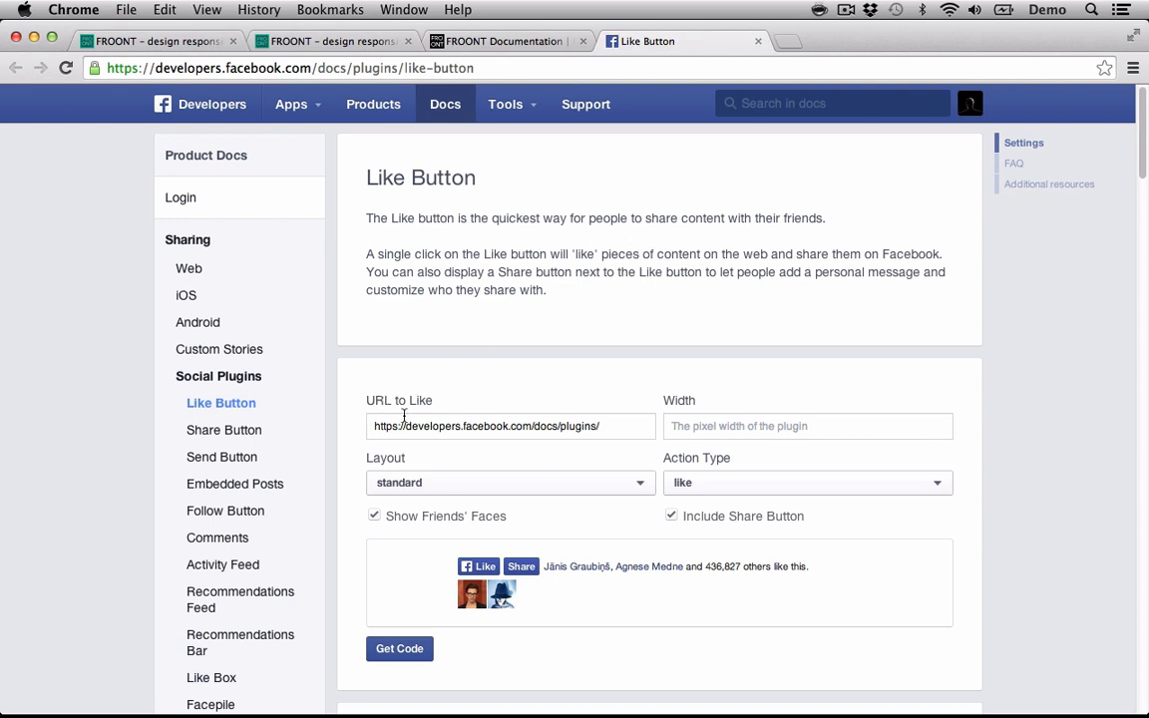
left_click(160, 40)
left_click_drag(325, 68, 144, 47)
key("super+c")
left_click(687, 41)
left_click_drag(623, 429, 376, 405)
key("super+v")
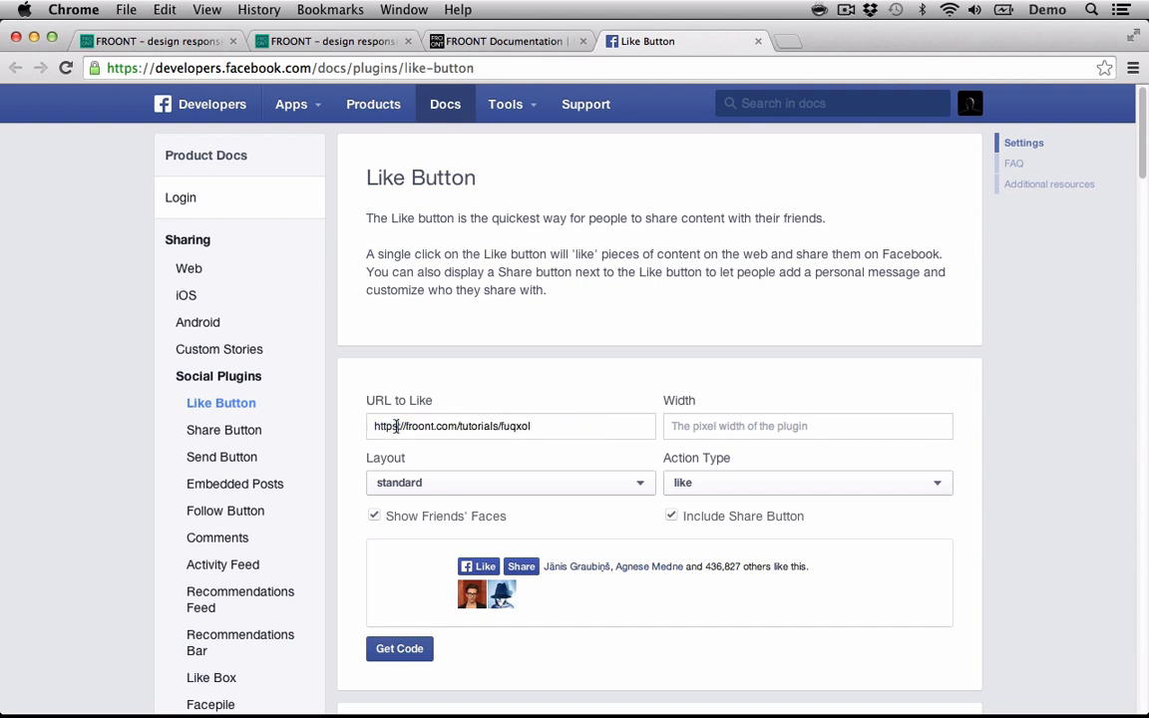
left_click(396, 426)
key("BackSpace")
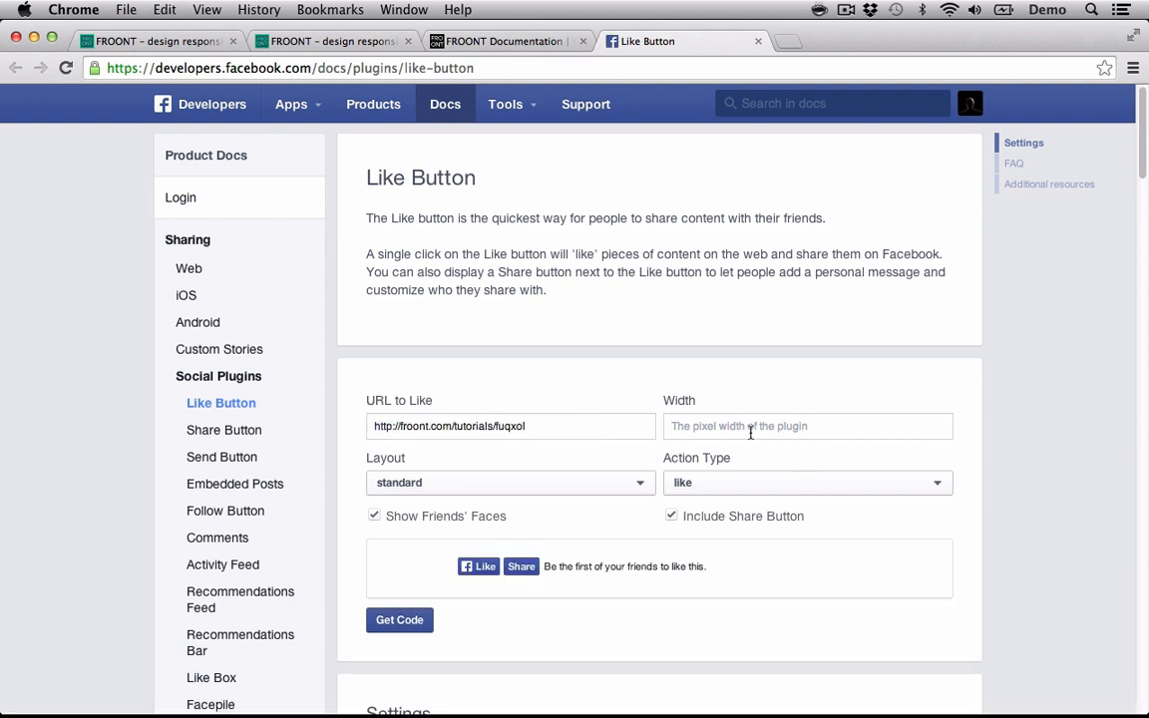
- Configure the Like button with width 120, the button_count layout and Show Friends' Faces turned off
type("120")
left_click(583, 483)
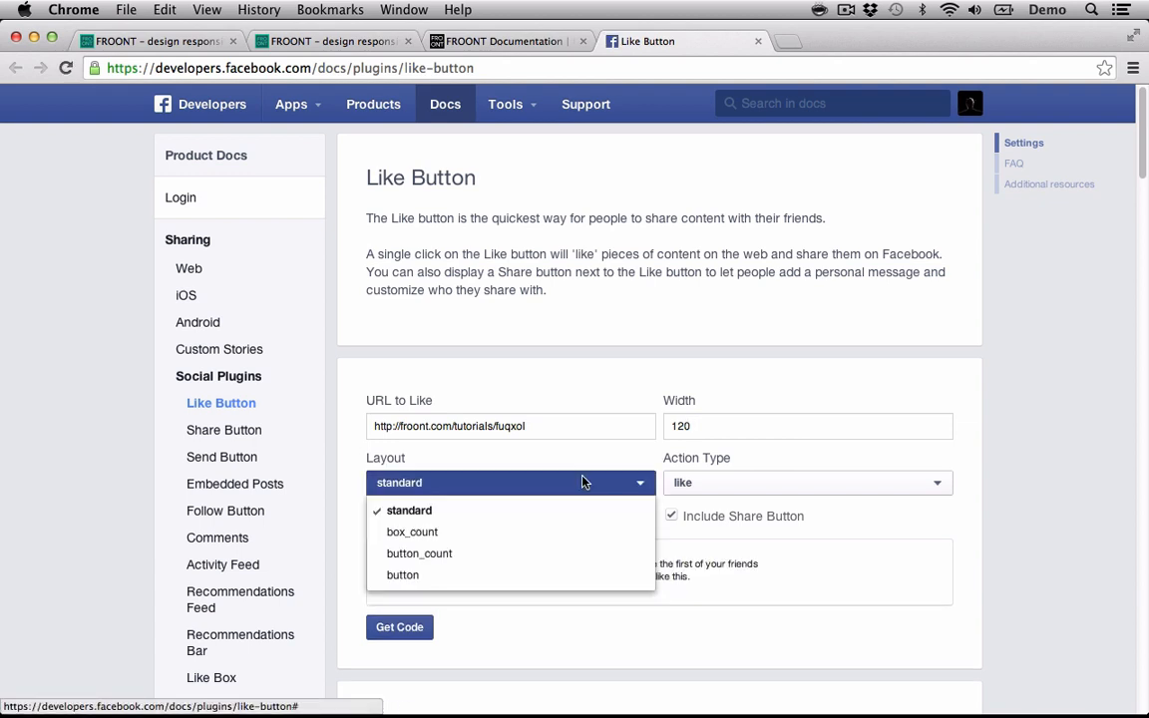
left_click(456, 557)
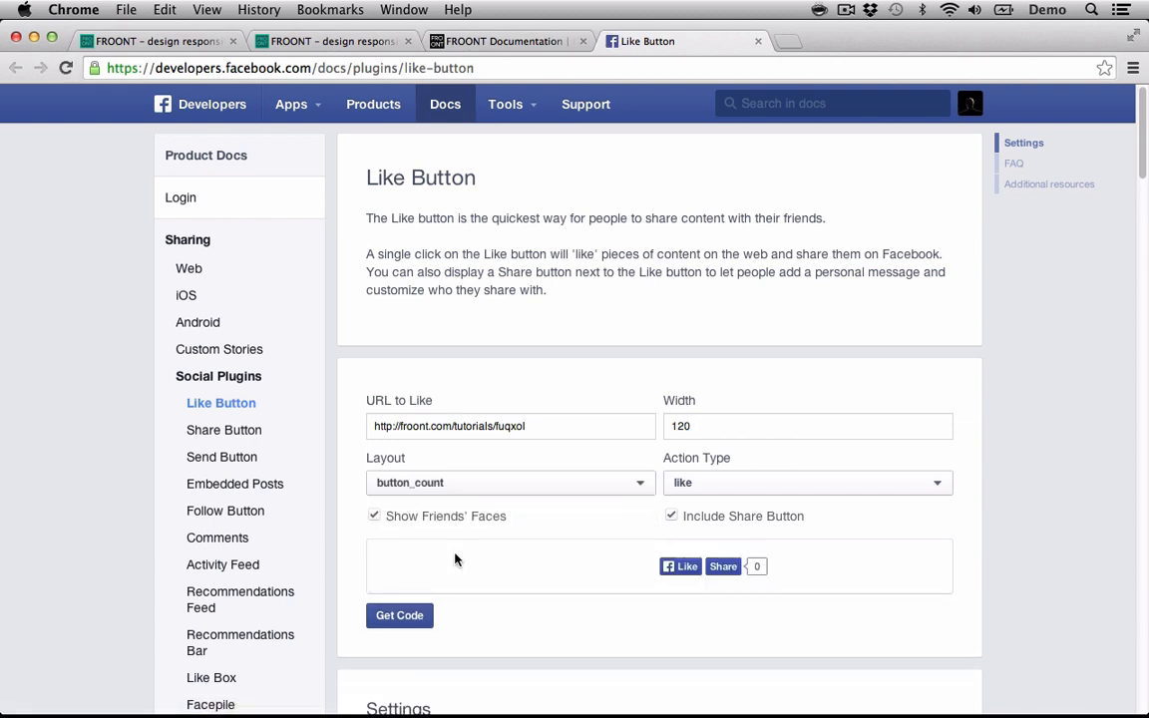
left_click(374, 517)
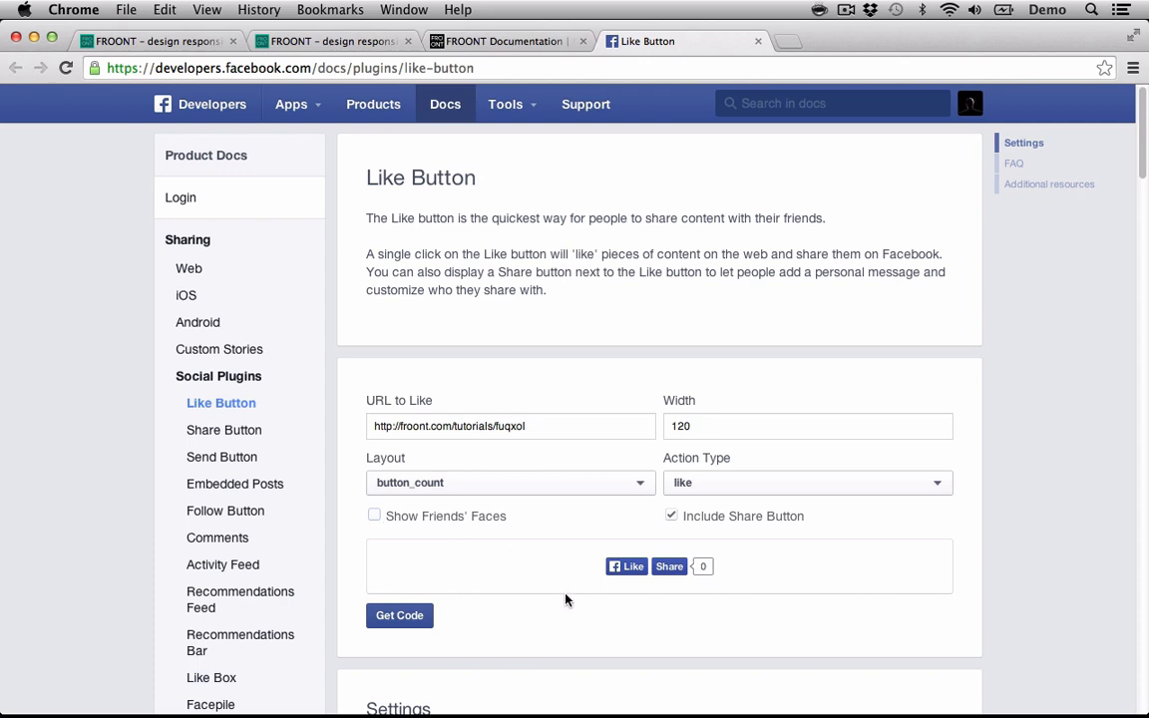
- Generate the Like button's plugin code and copy its complete IFRAME version
left_click(395, 616)
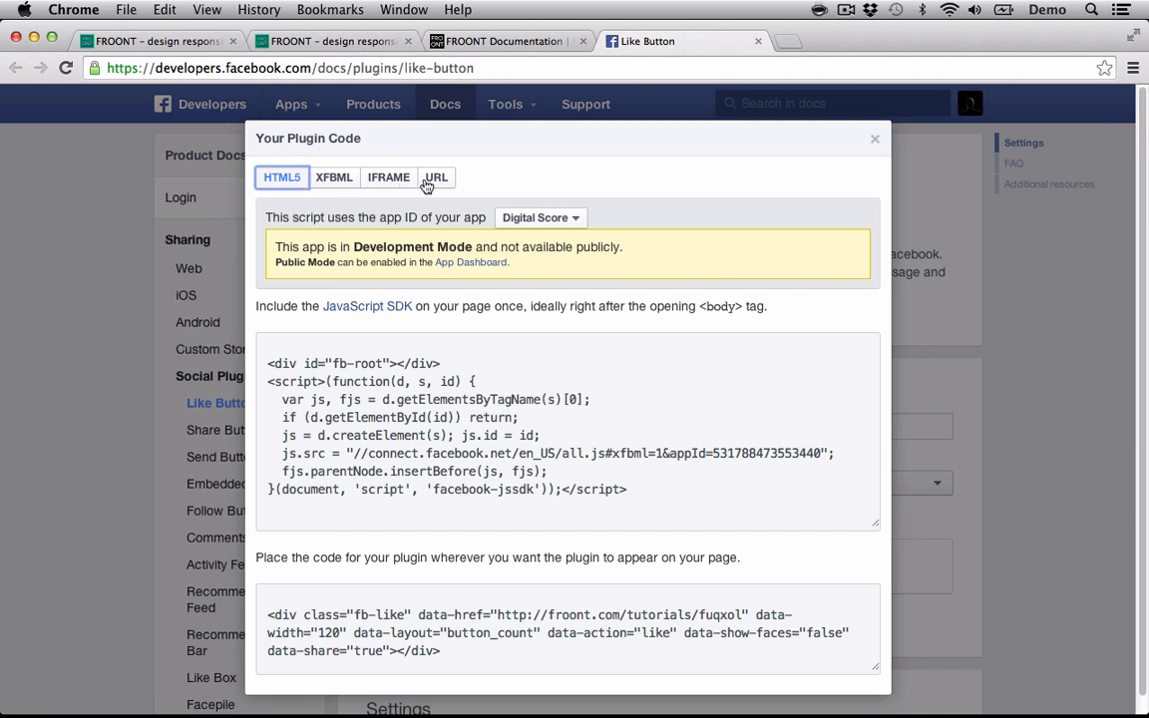
left_click(389, 179)
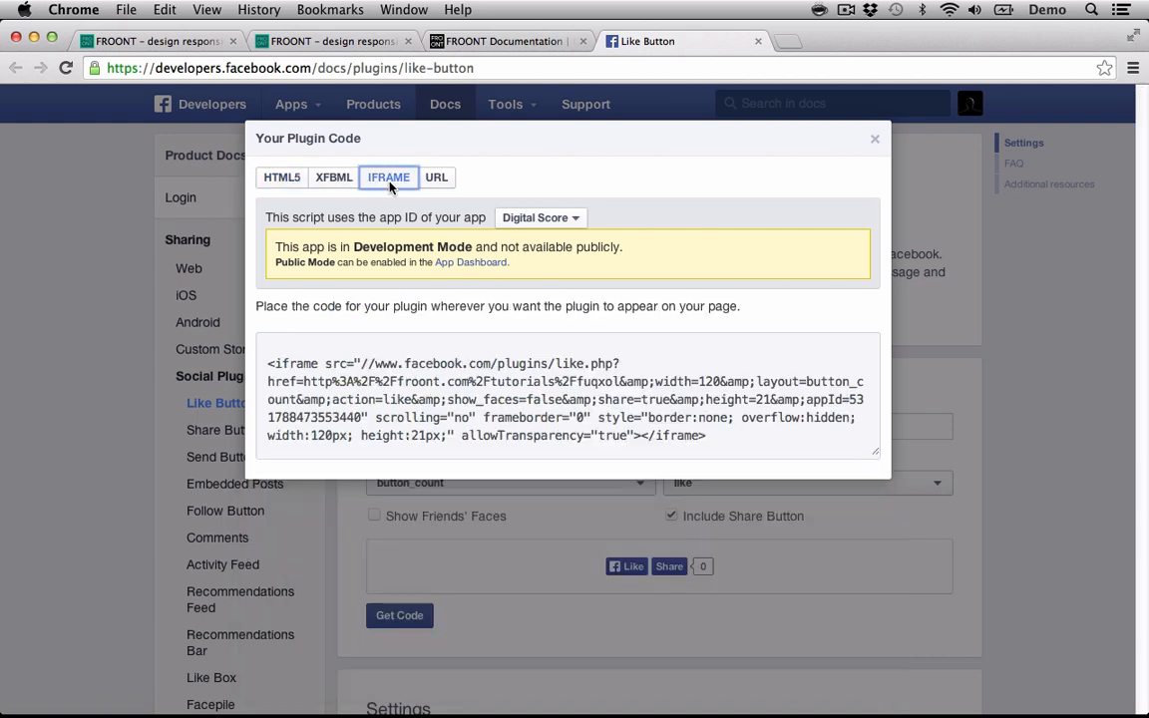
left_click_drag(267, 361, 634, 390)
key("super+c")
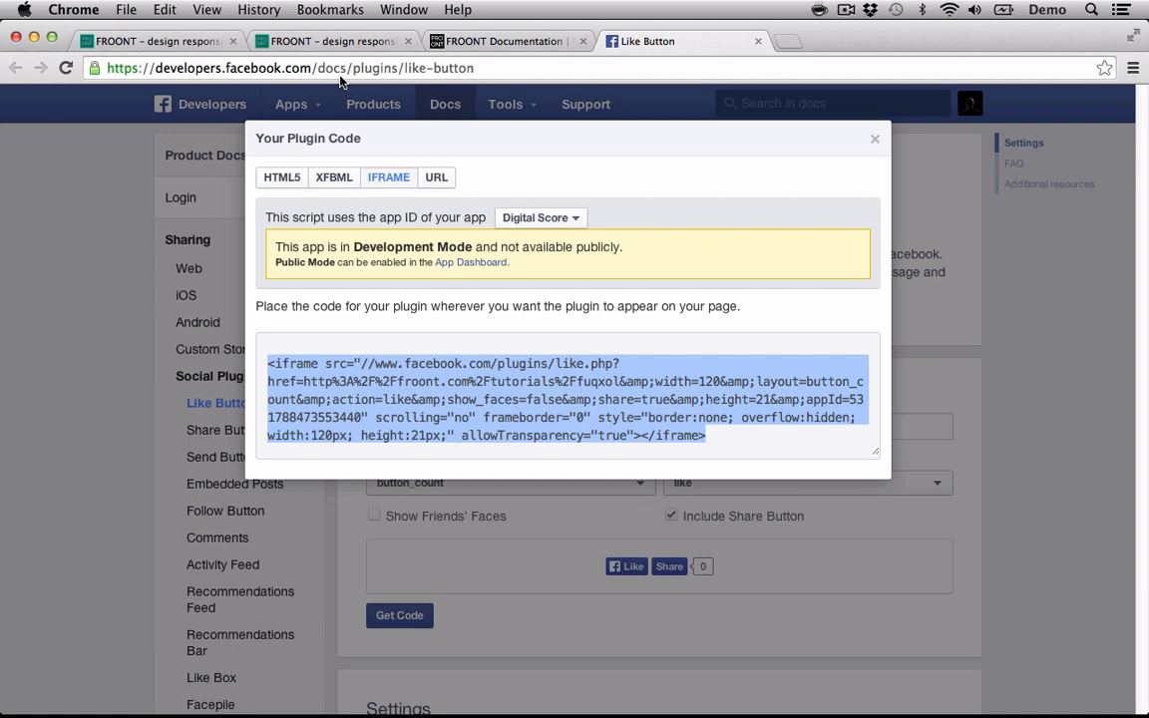
- Paste the copied Facebook Like button iframe code into the project's HTML widget and apply it
left_click(154, 41)
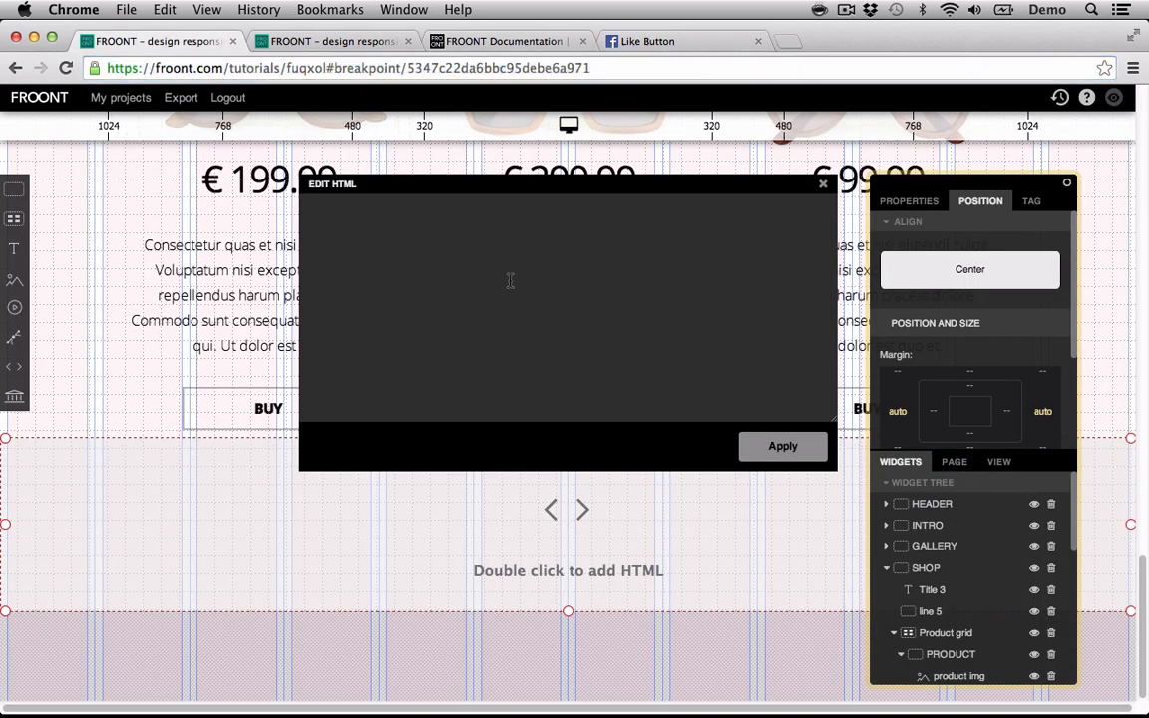
key("super+v")
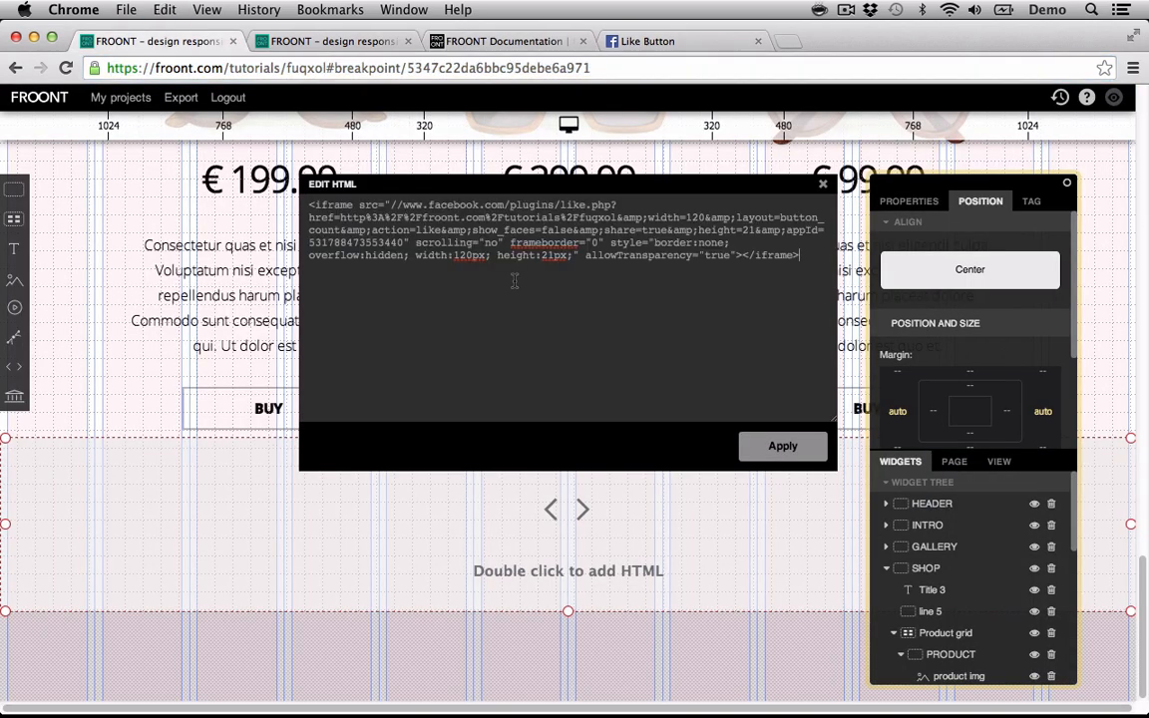
left_click(782, 446)
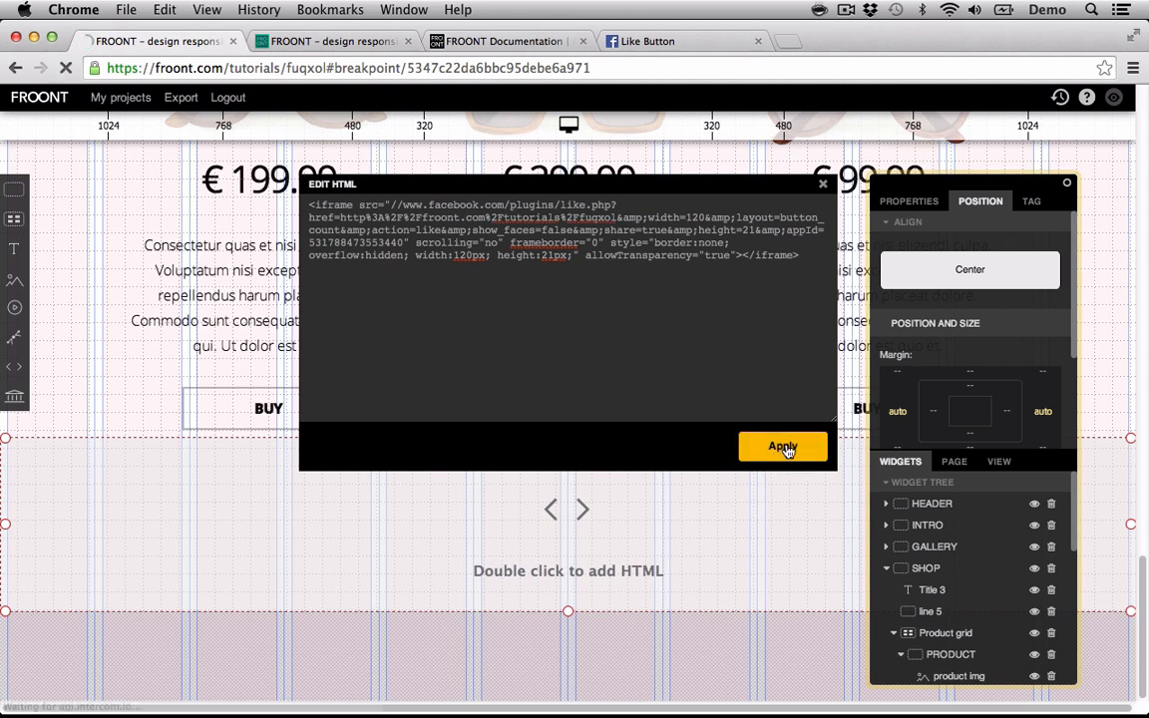
left_click(820, 187)
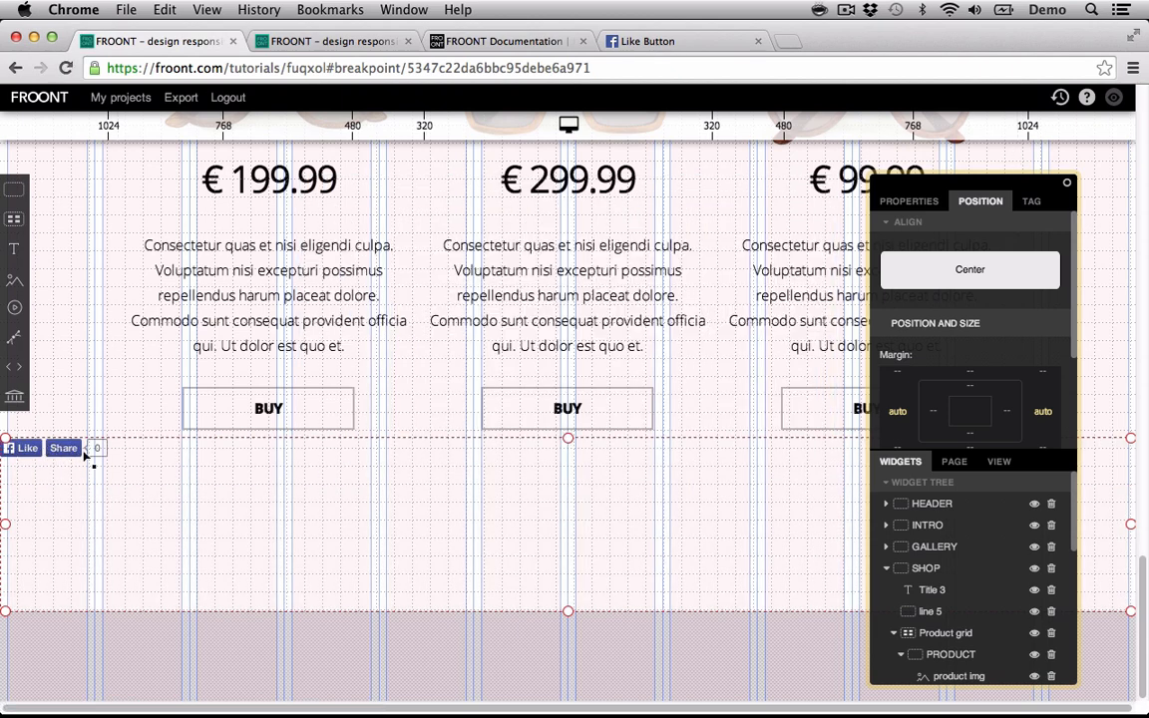
- Set the Facebook HTML widget's width to 120px and clear its min-height value
scroll(987, 309, "down", 3)
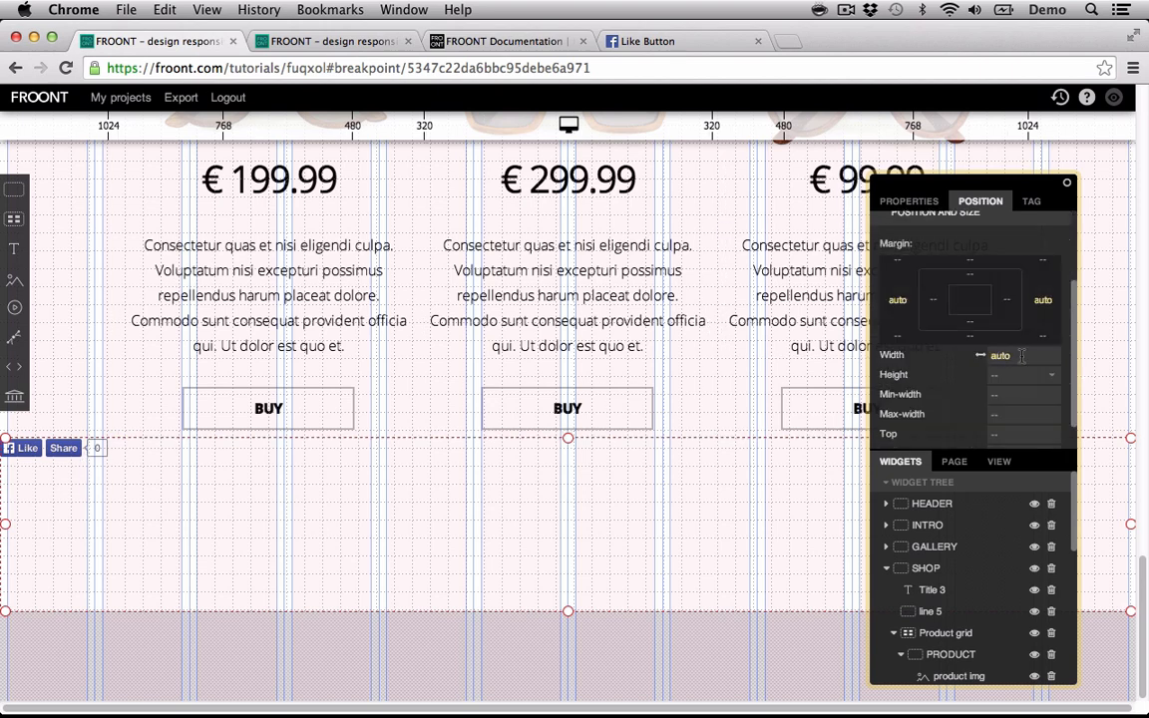
left_click(1012, 356)
type("120px")
key("Return")
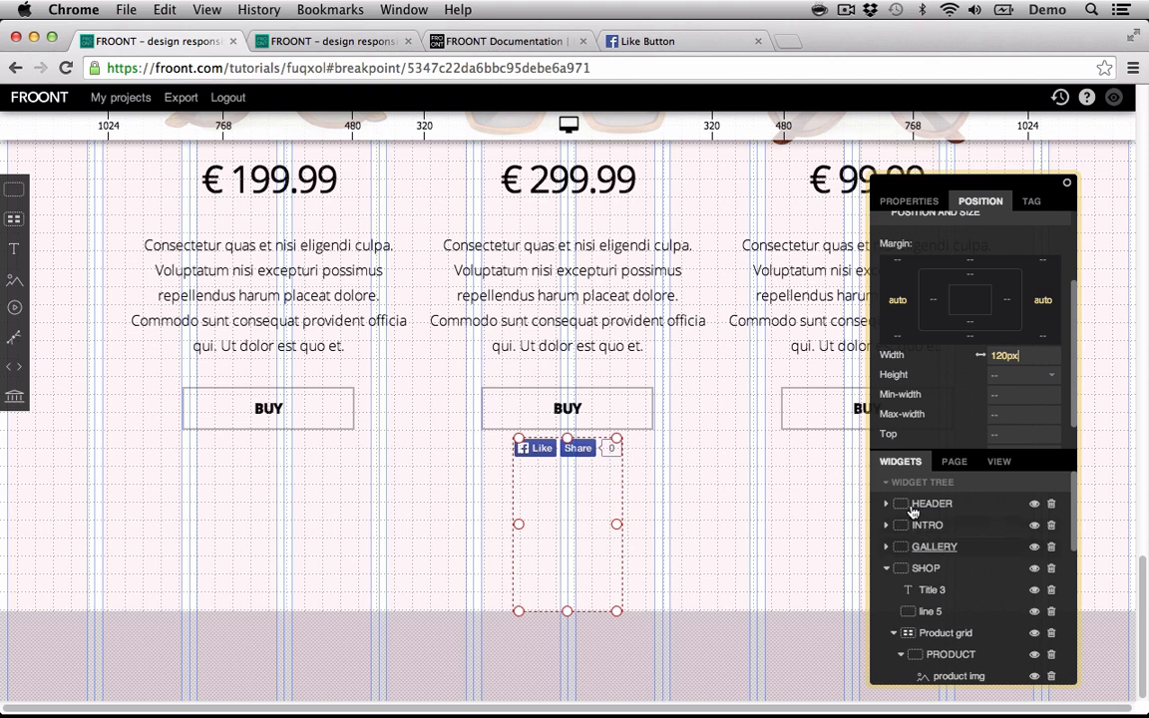
left_click(903, 201)
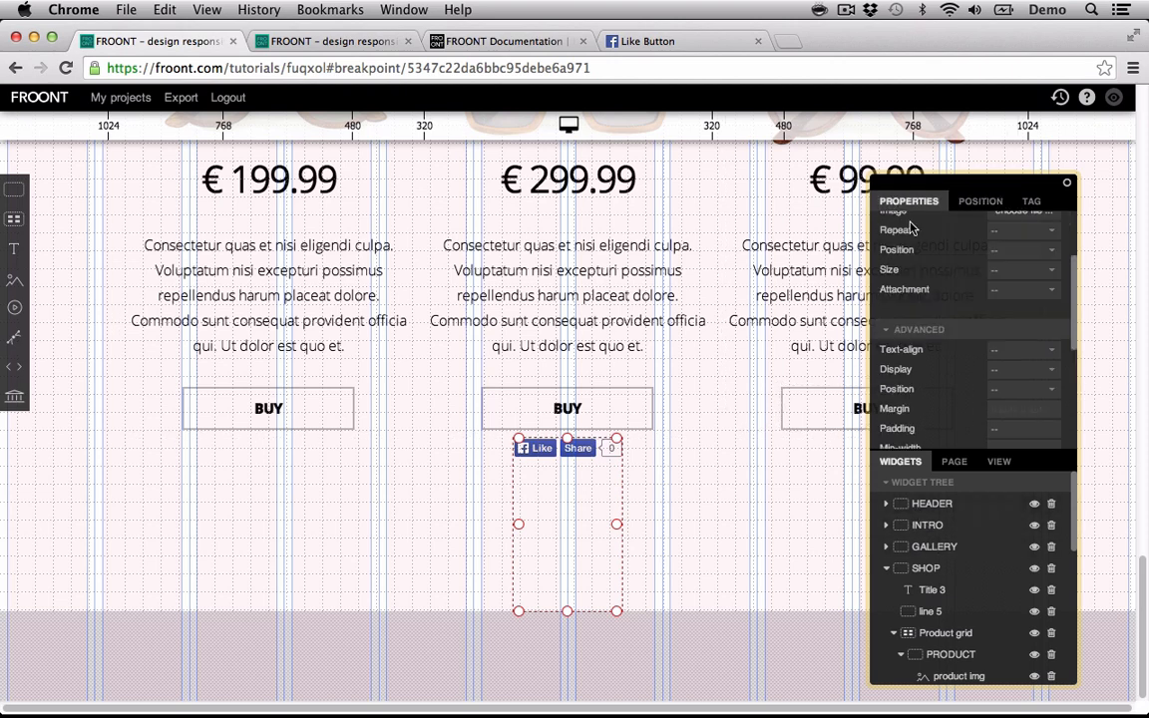
scroll(952, 336, "down", 3)
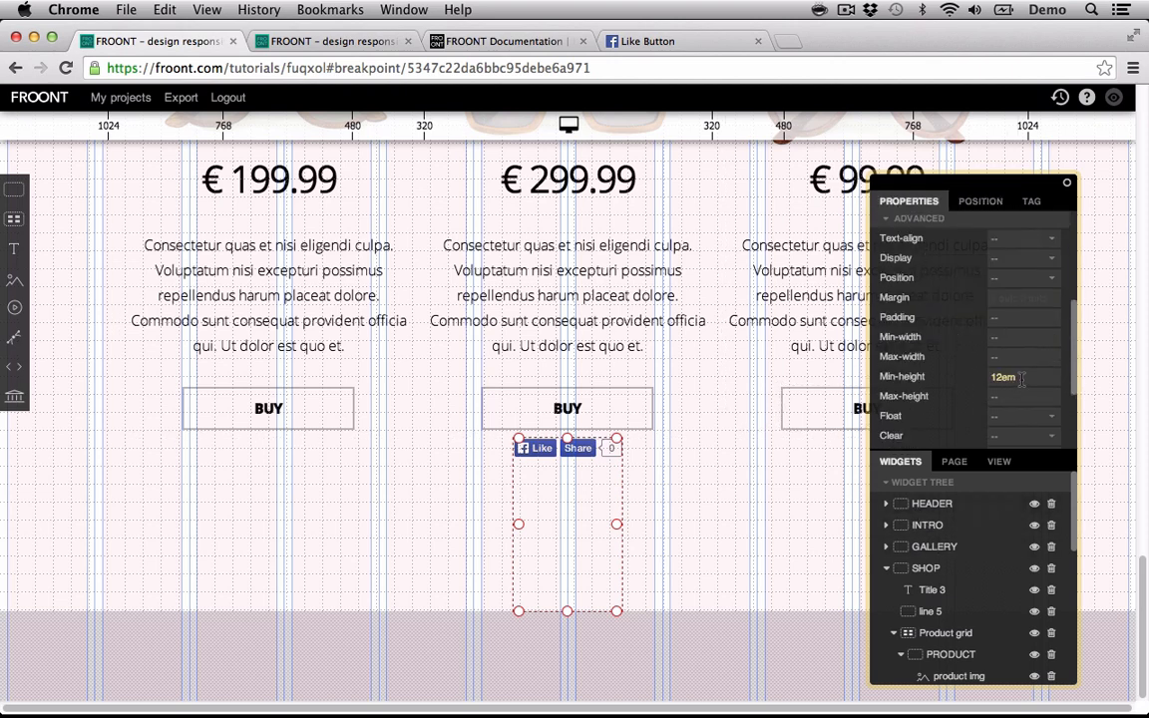
left_click_drag(1021, 379, 960, 376)
key("BackSpace")
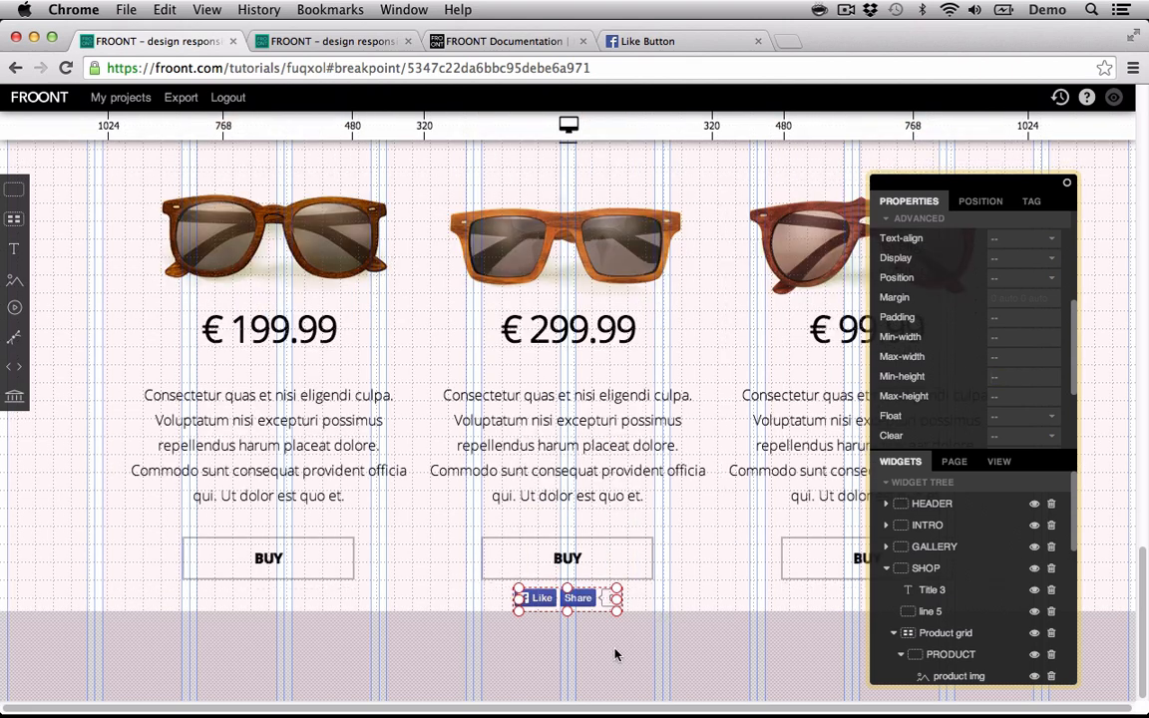
- Add a new container below the Facebook widget at the end of the page and rename it FOOTER
left_click(886, 568)
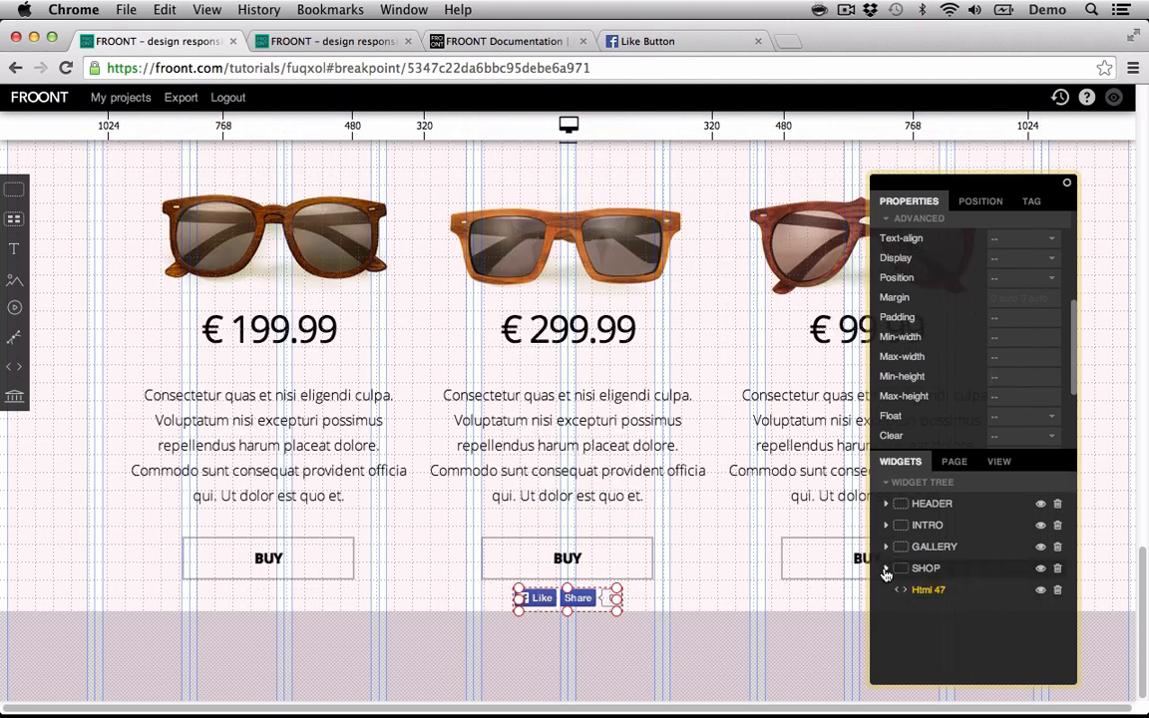
left_click(15, 193)
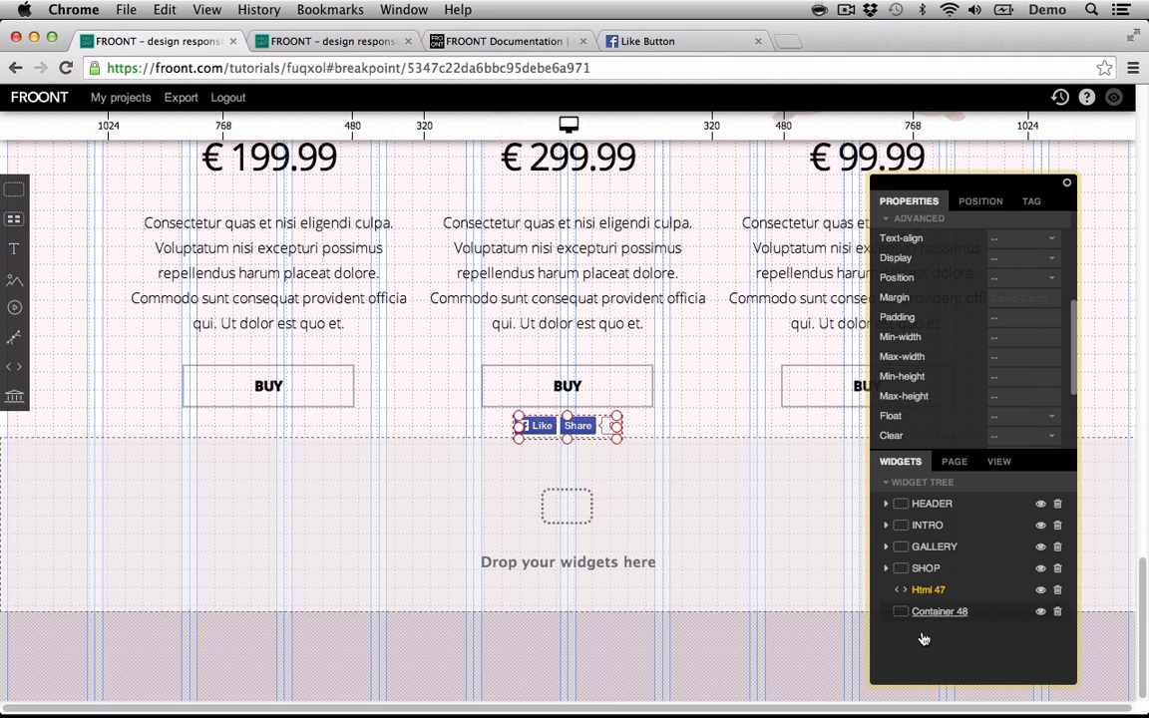
double_click(940, 612)
type("FOOT")
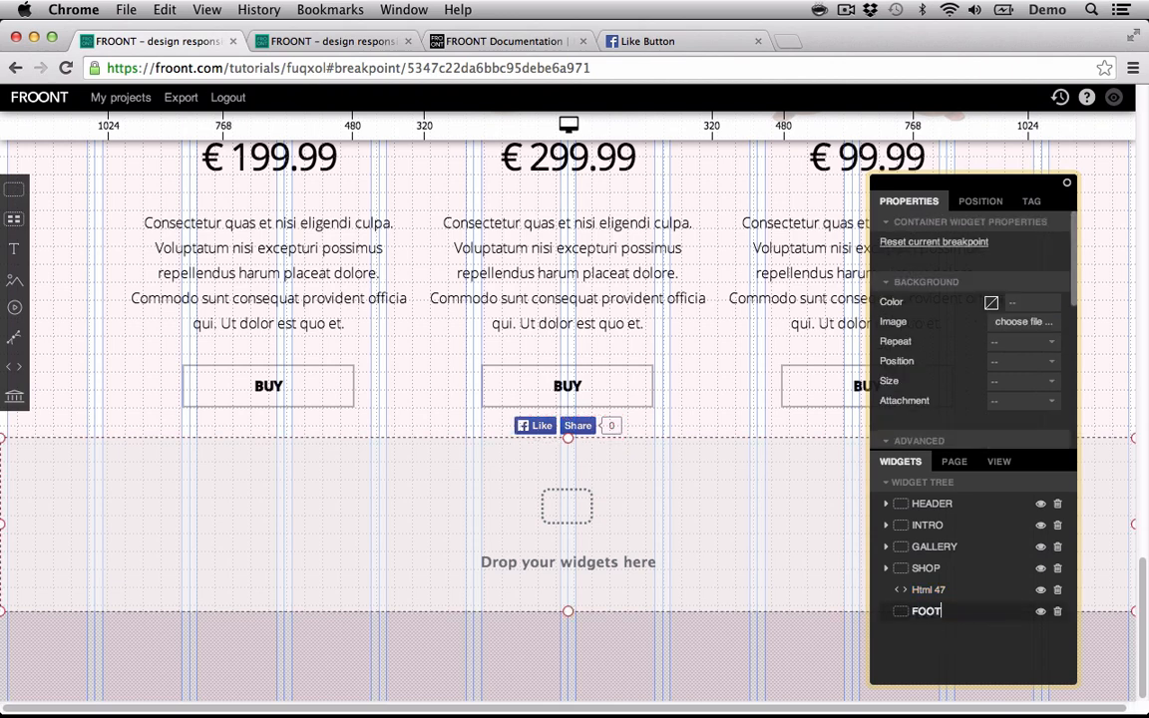
type("ER")
key("Return")
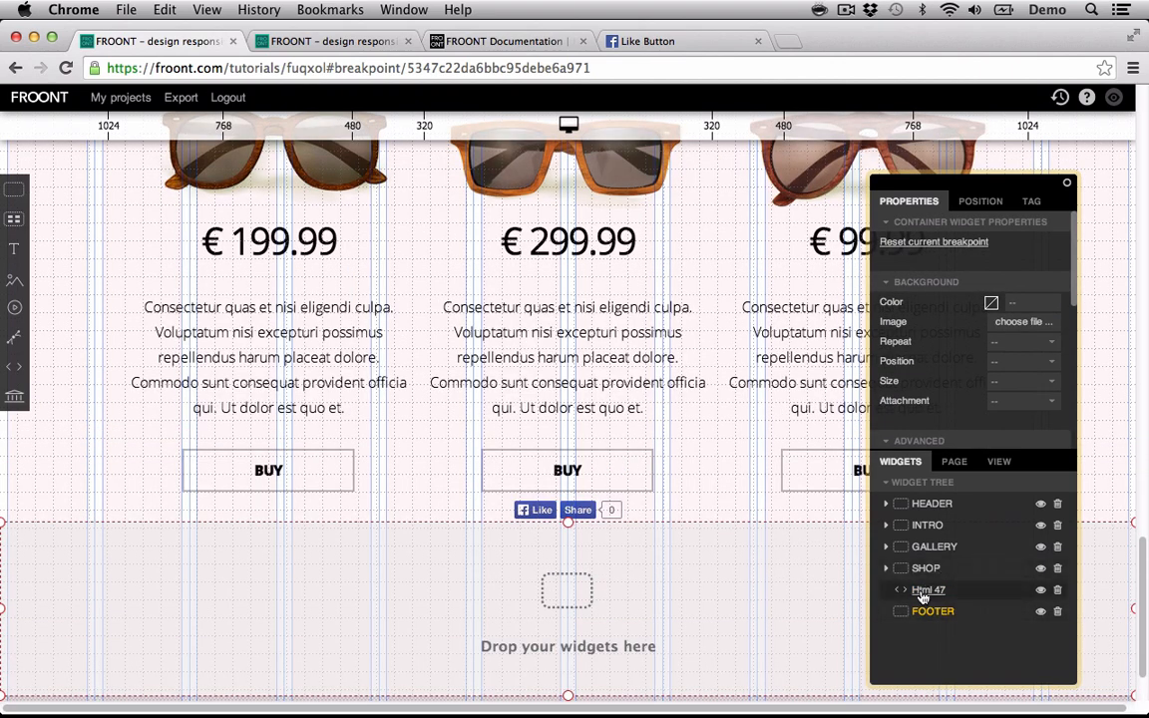
- Move the Facebook HTML widget into the FOOTER container and rename the widget facebook
left_click_drag(930, 591, 938, 613)
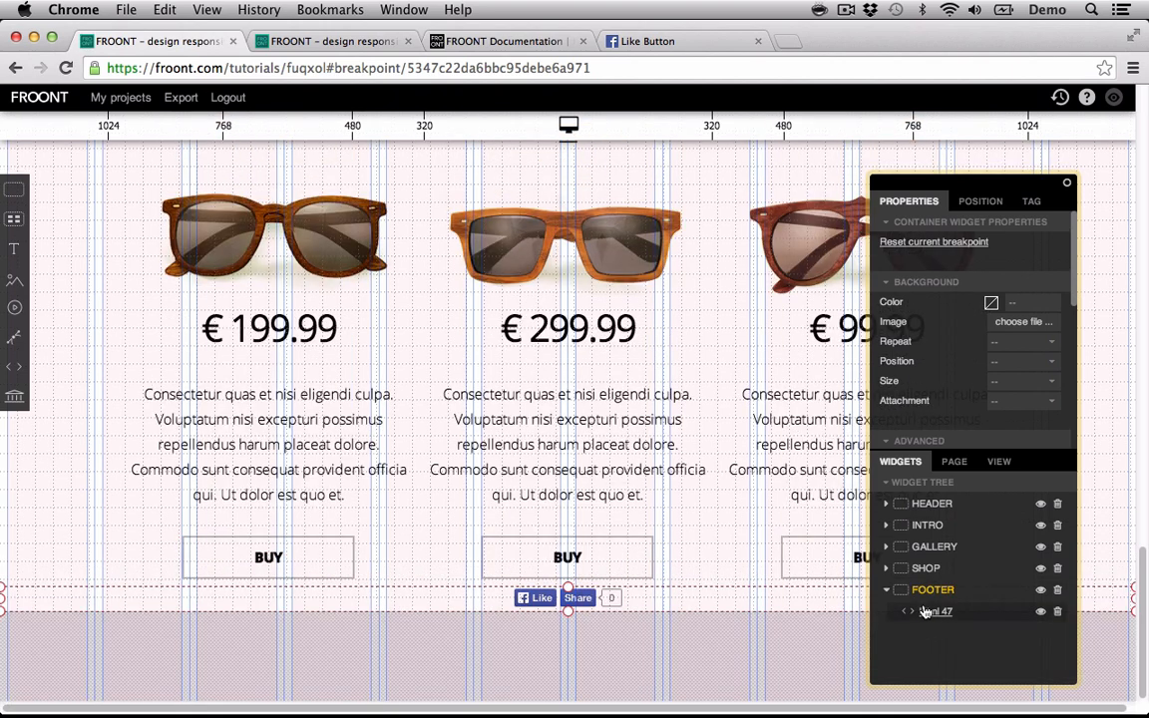
double_click(937, 612)
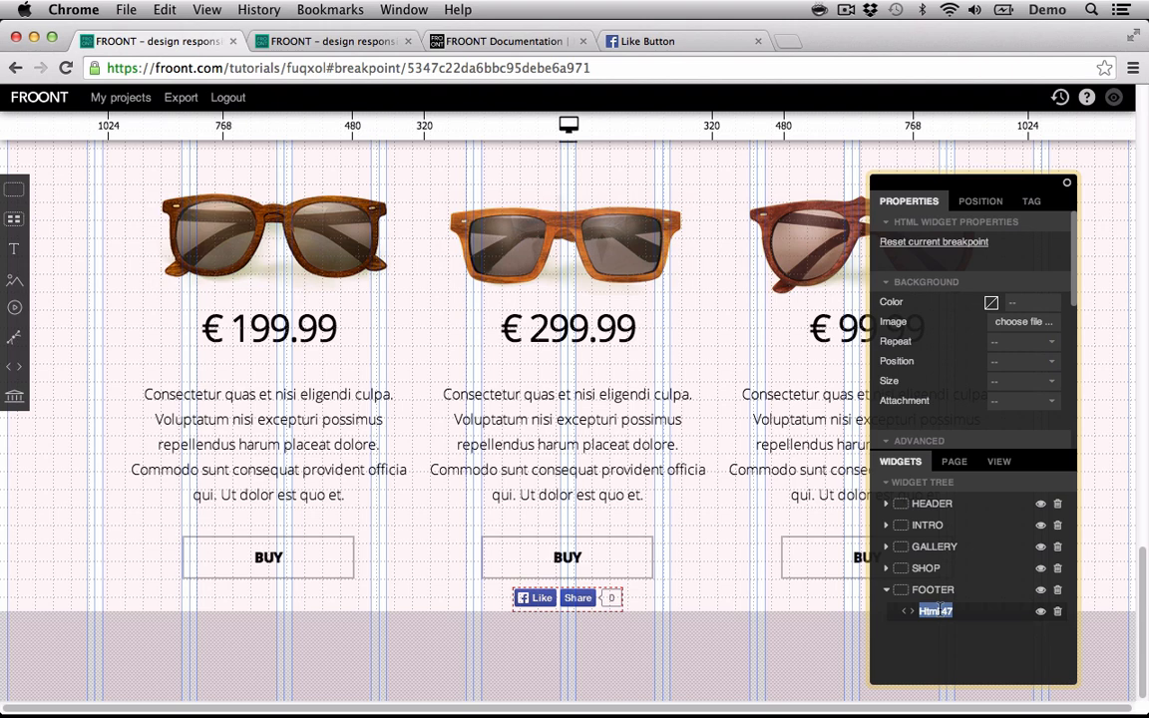
type("facebook")
- Set the FOOTER container's top and bottom margins to 5em each and deselect it
left_click(934, 590)
left_click(978, 201)
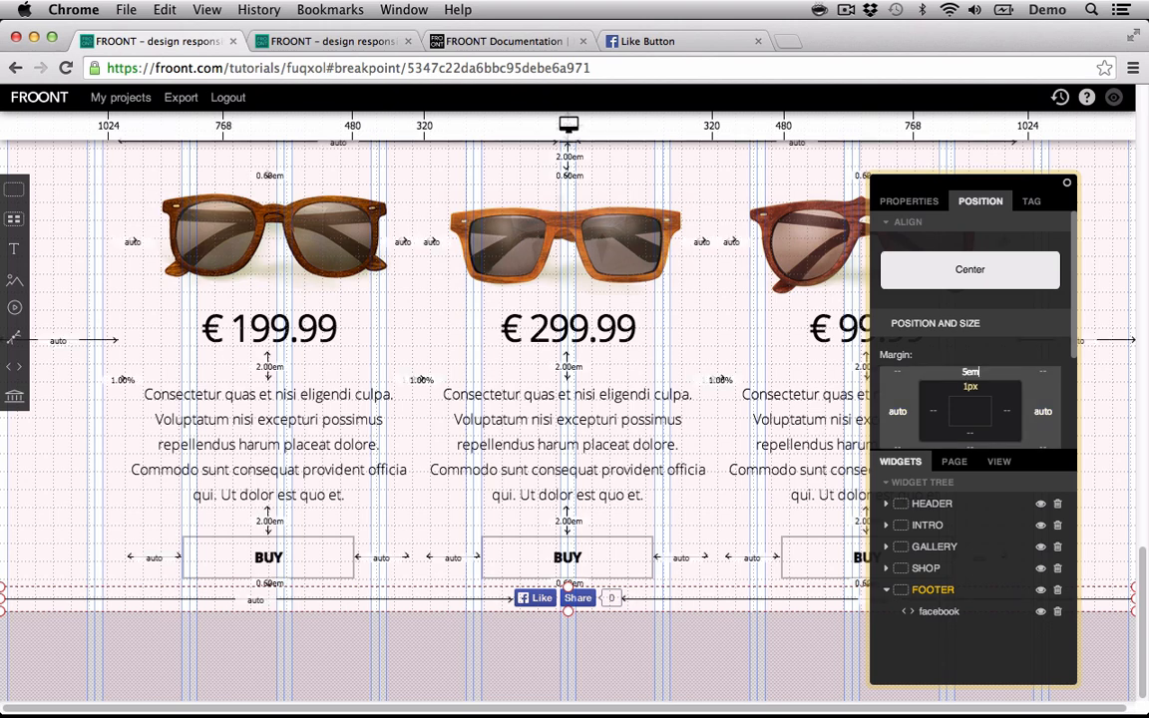
key("Return")
scroll(976, 347, "down", 3)
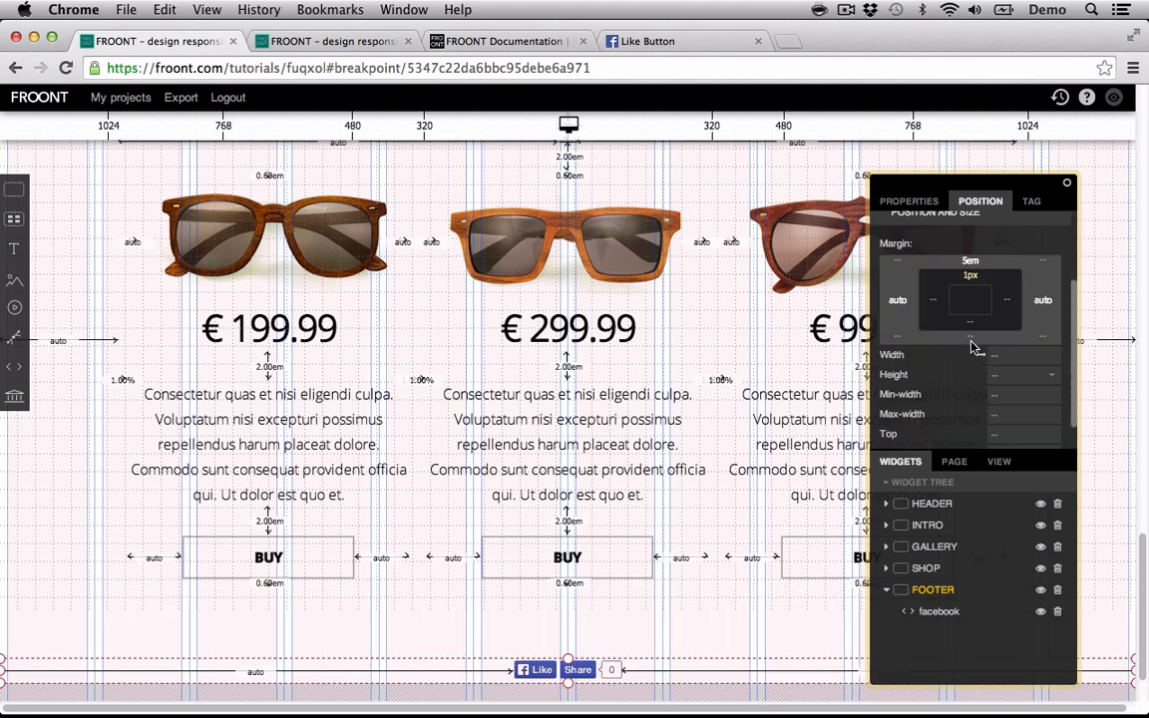
left_click(971, 336)
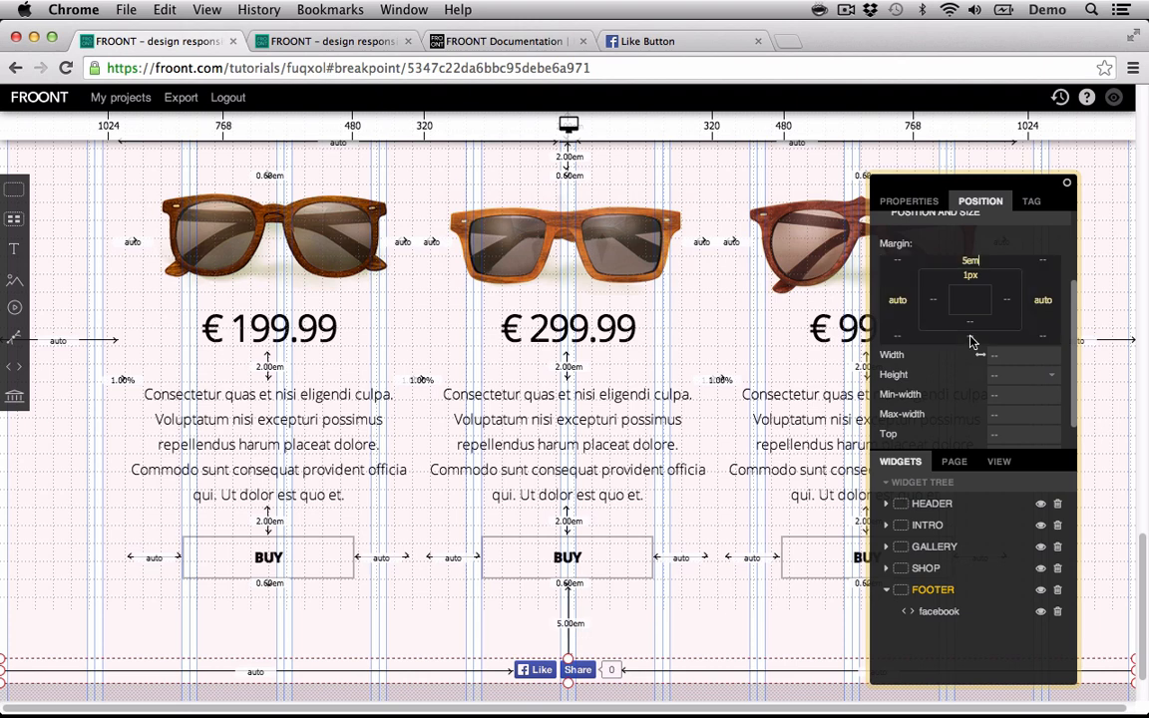
left_click(970, 336)
type("5em")
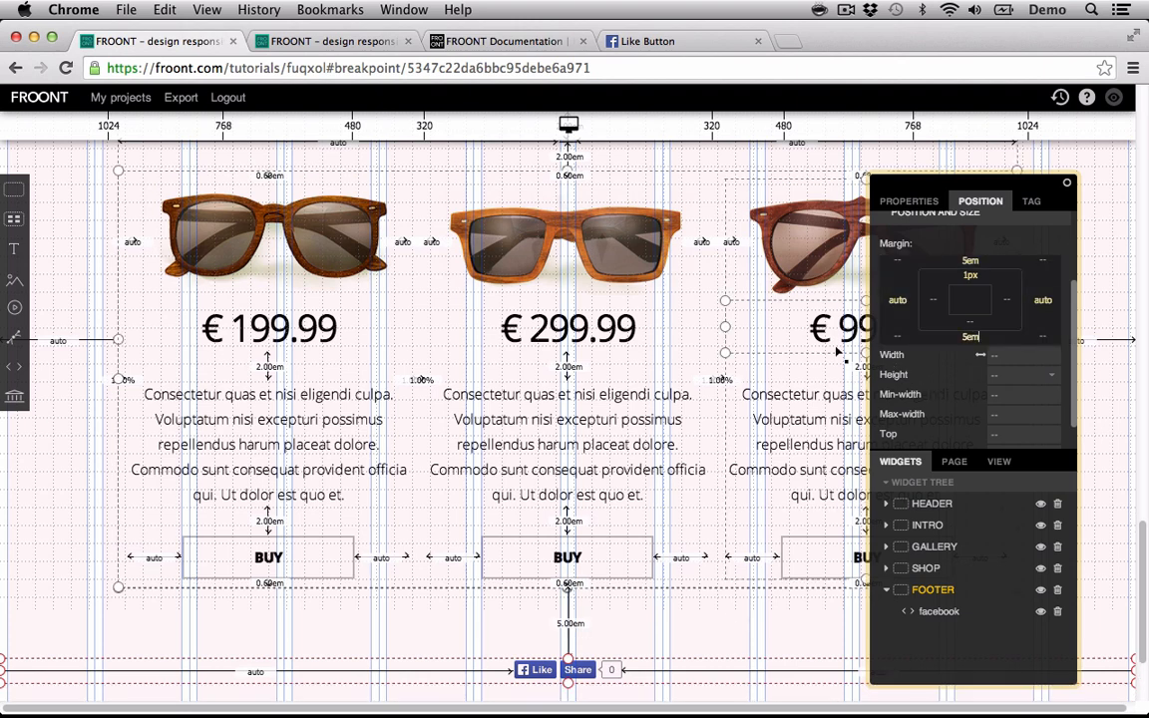
scroll(686, 429, "down", 3)
left_click(589, 675)
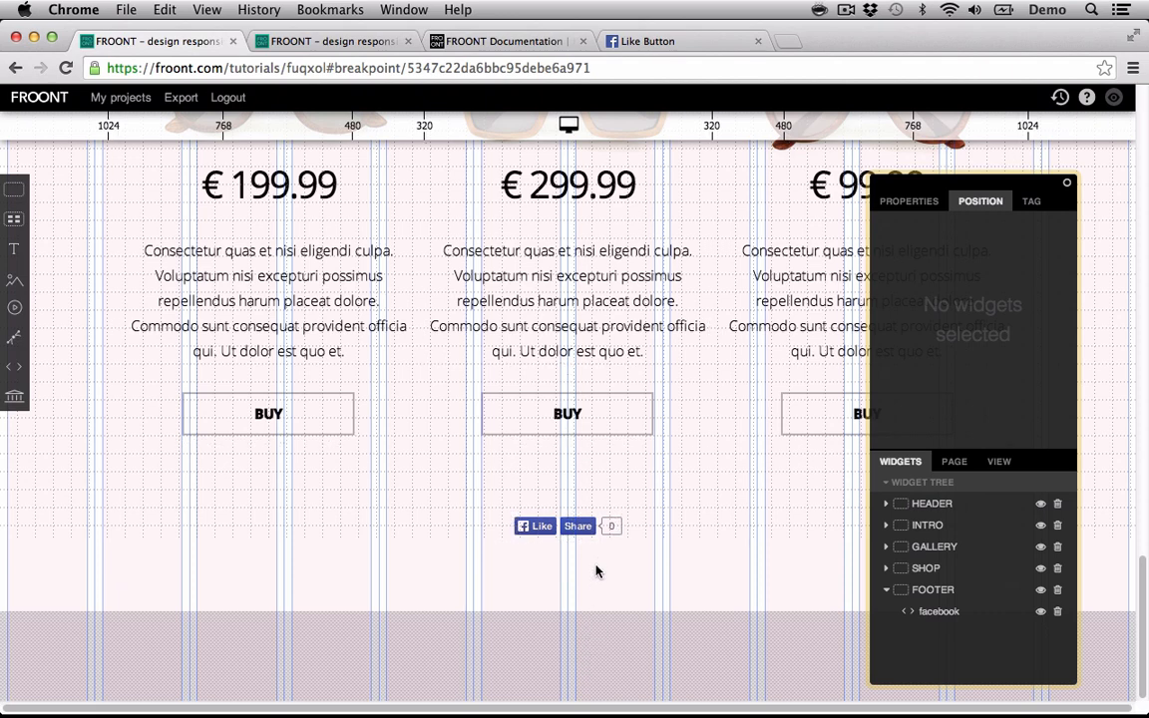
- Preview the page in desktop layout and test the Facebook Like button in the footer
left_click(1114, 98)
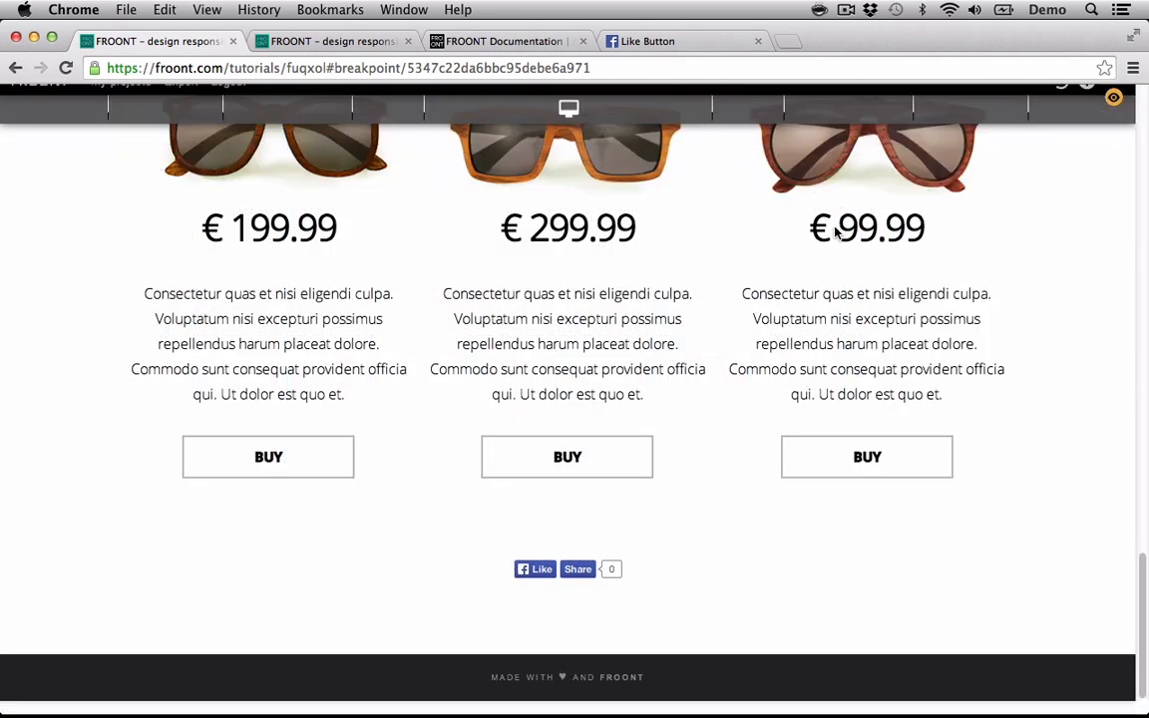
scroll(615, 302, "down", 10)
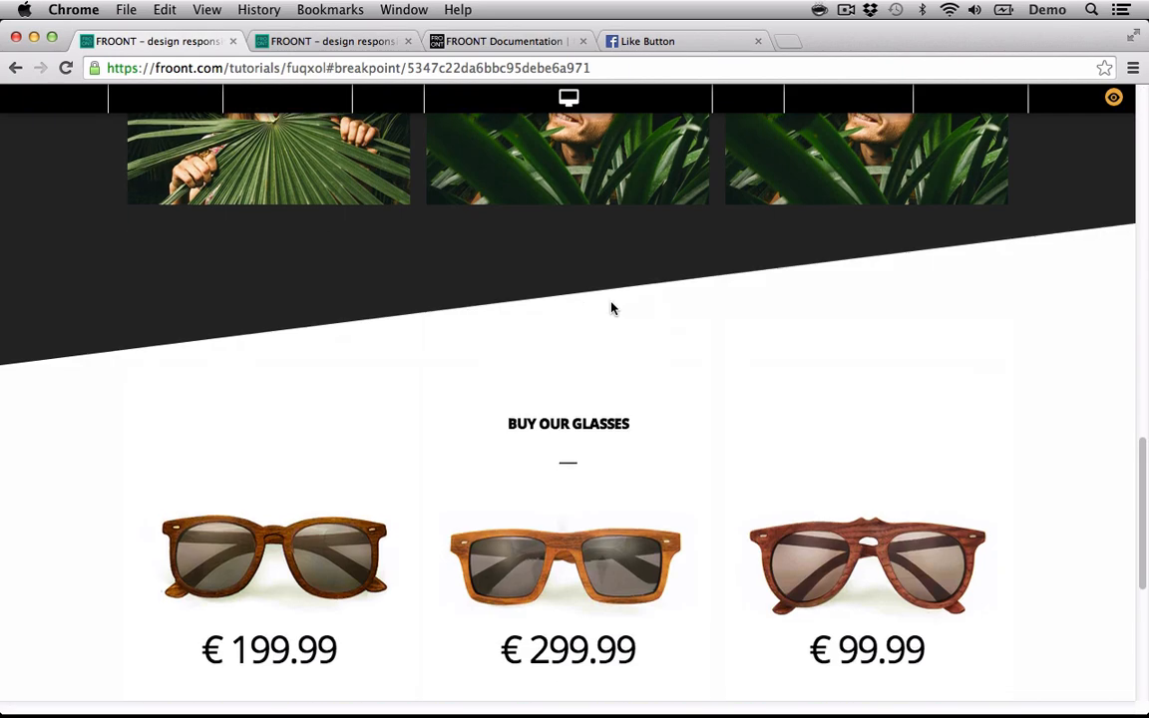
scroll(613, 308, "down", 5)
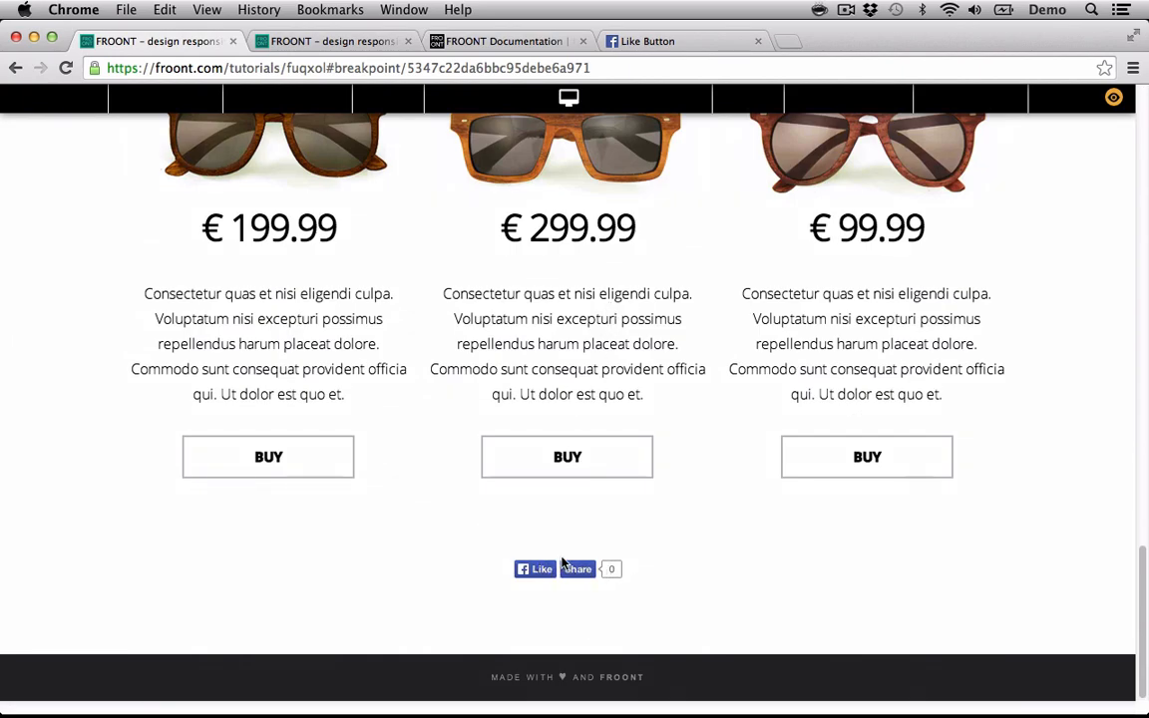
left_click(531, 570)
- Preview the page at the 768 breakpoint and examine how the header, intro, gallery and shop sections adapt
scroll(434, 444, "up", 20)
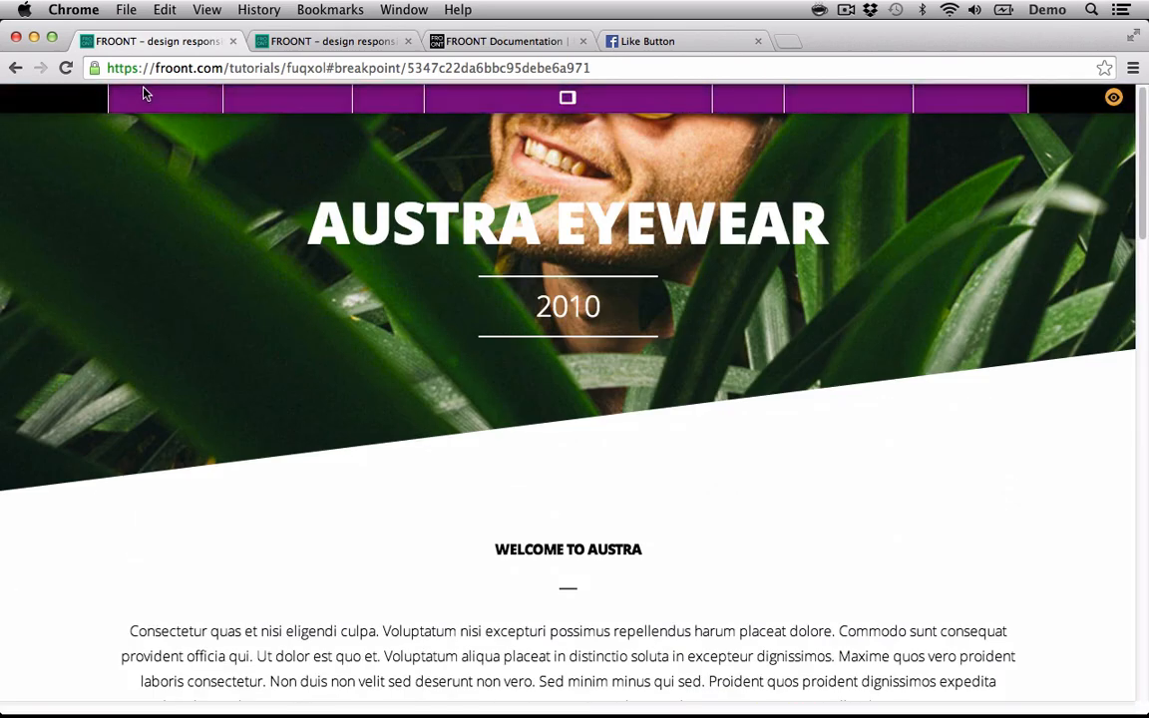
left_click(259, 104)
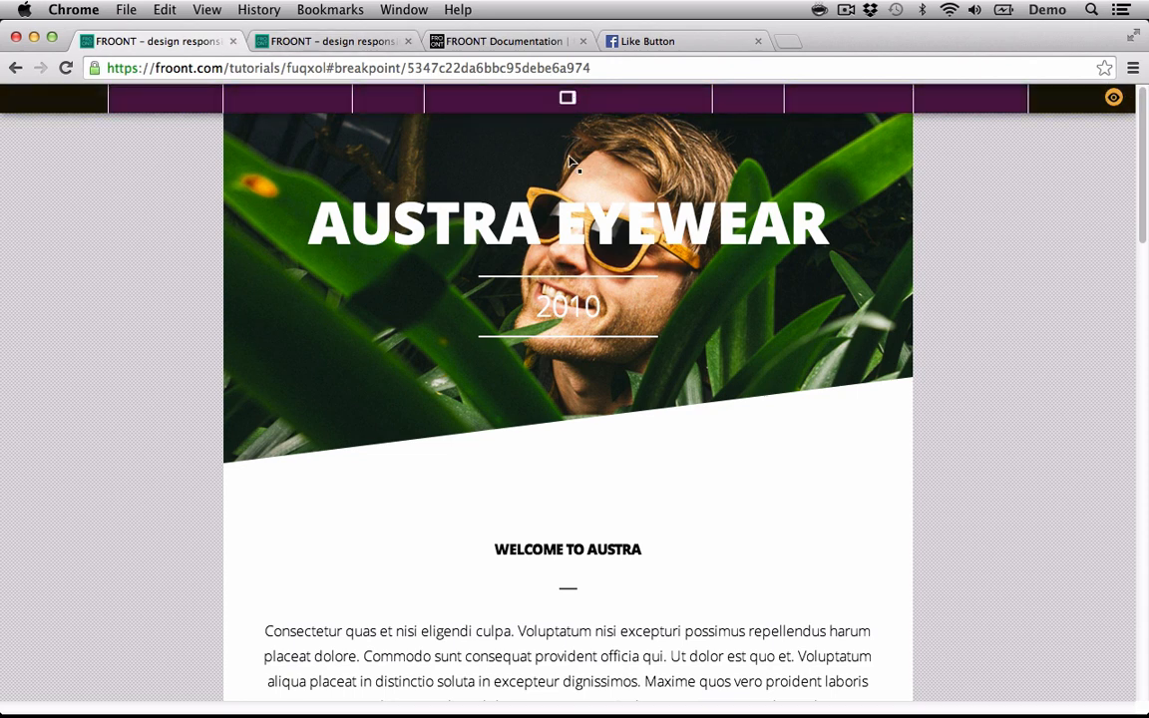
left_click(1114, 99)
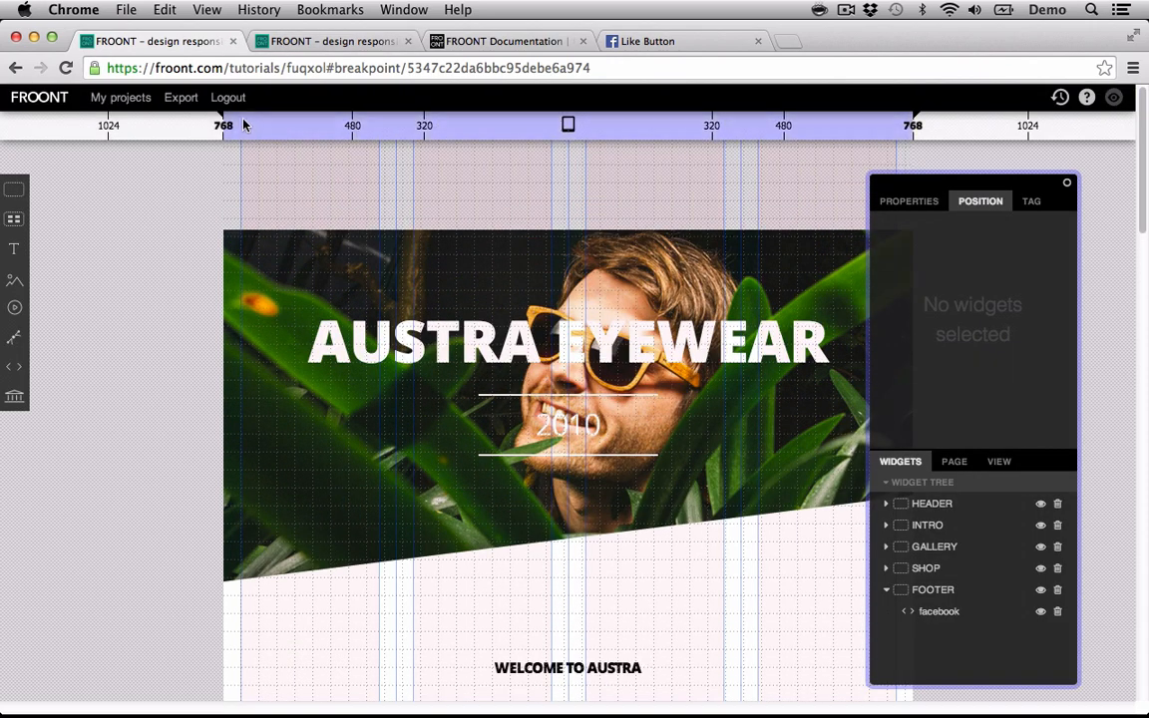
left_click(1114, 99)
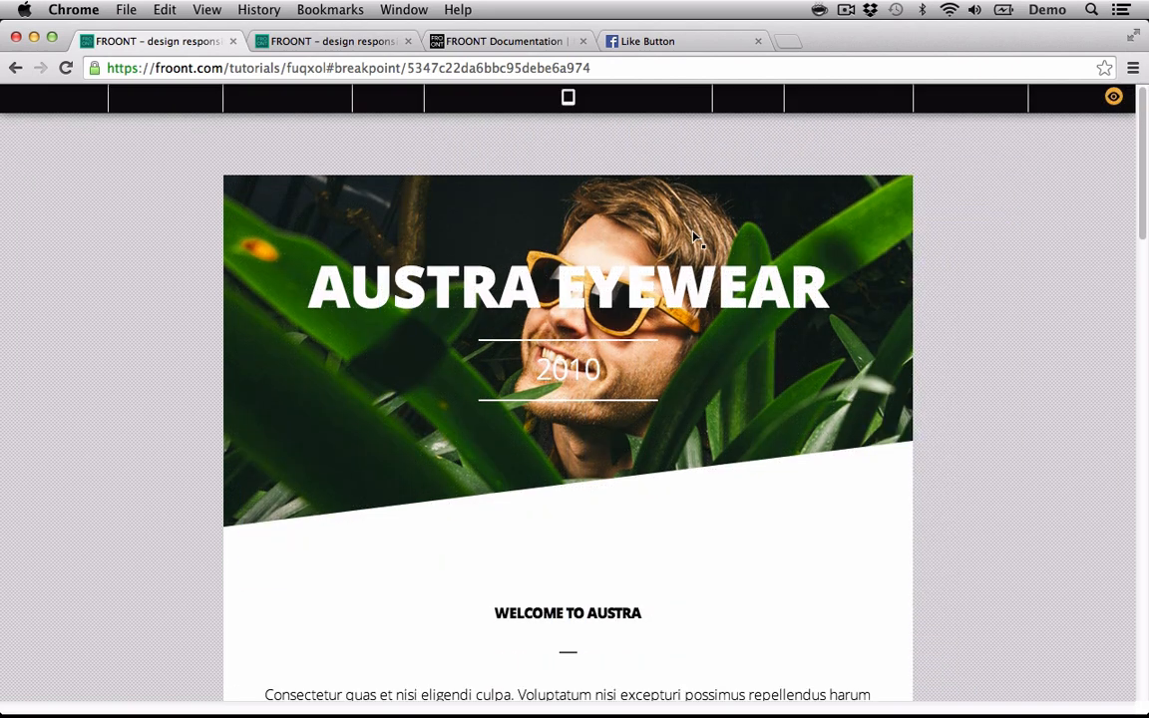
scroll(561, 389, "down", 10)
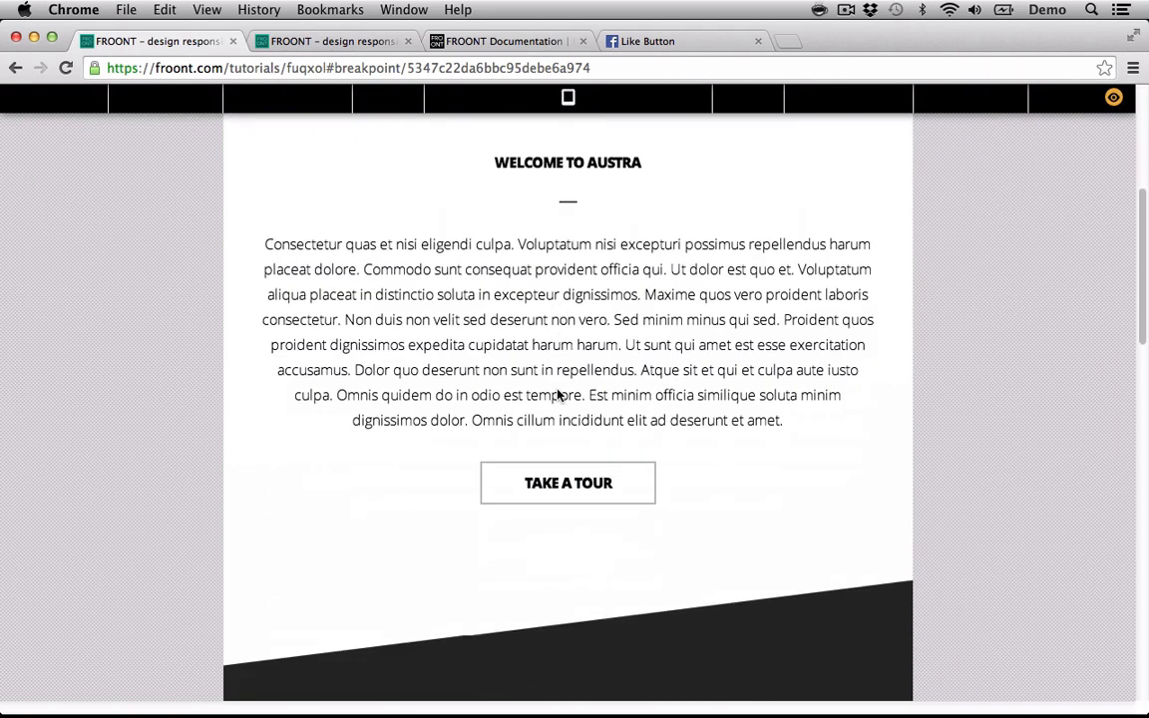
scroll(559, 396, "down", 3)
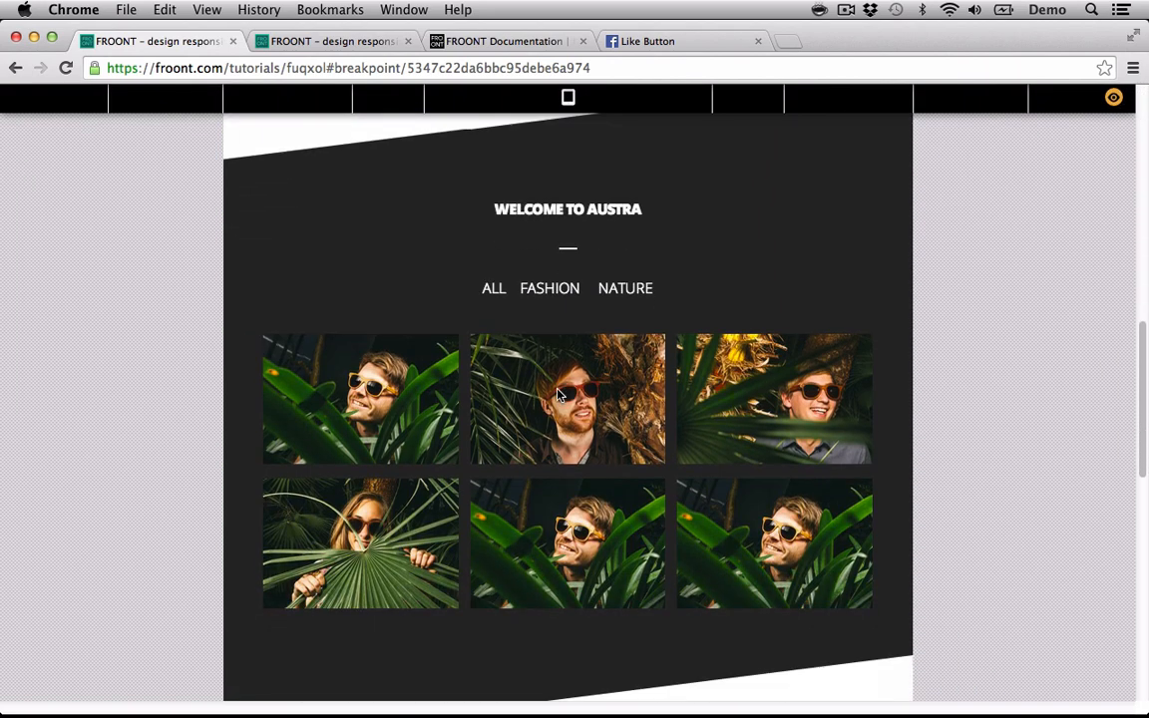
scroll(559, 396, "down", 5)
scroll(559, 396, "down", 6)
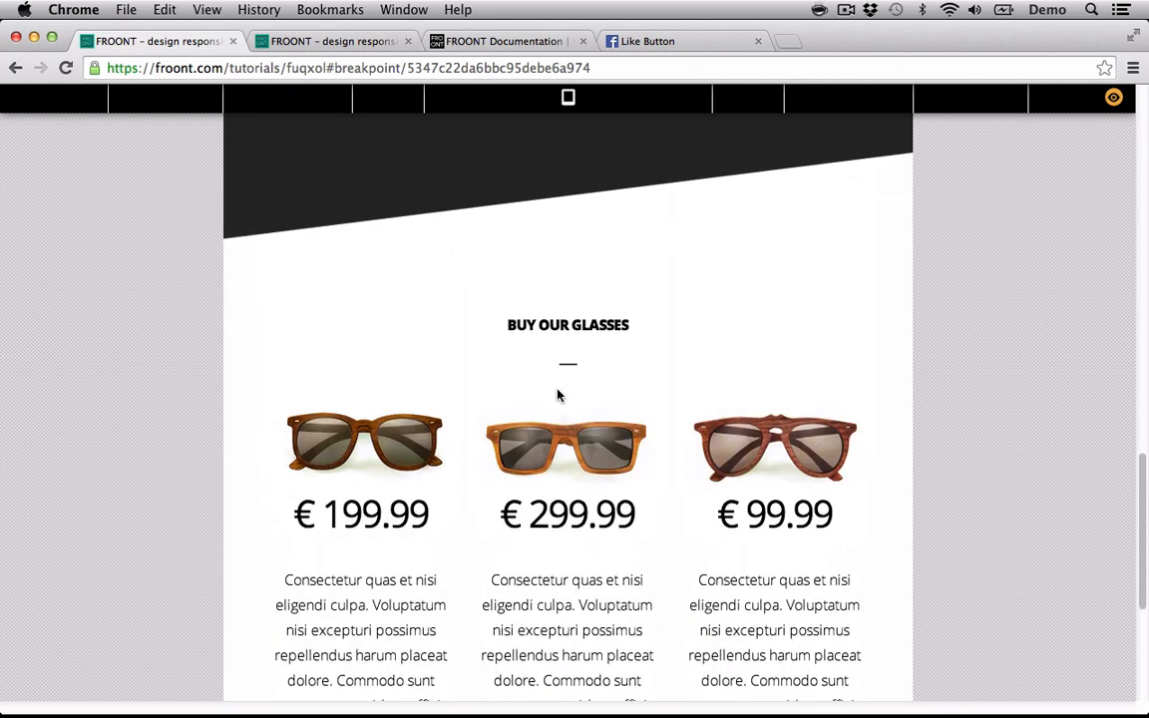
scroll(560, 429, "up", 12)
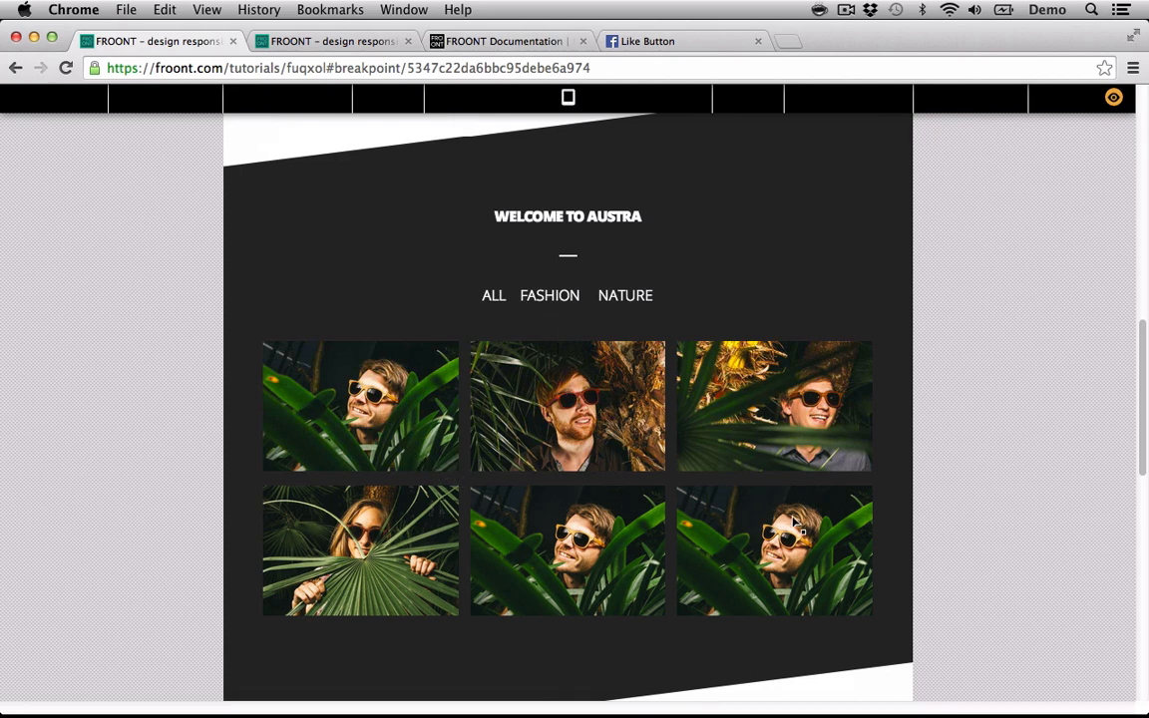
- Preview the page at the 320 breakpoint and examine the layout of the gallery, product grid and footer
left_click(457, 106)
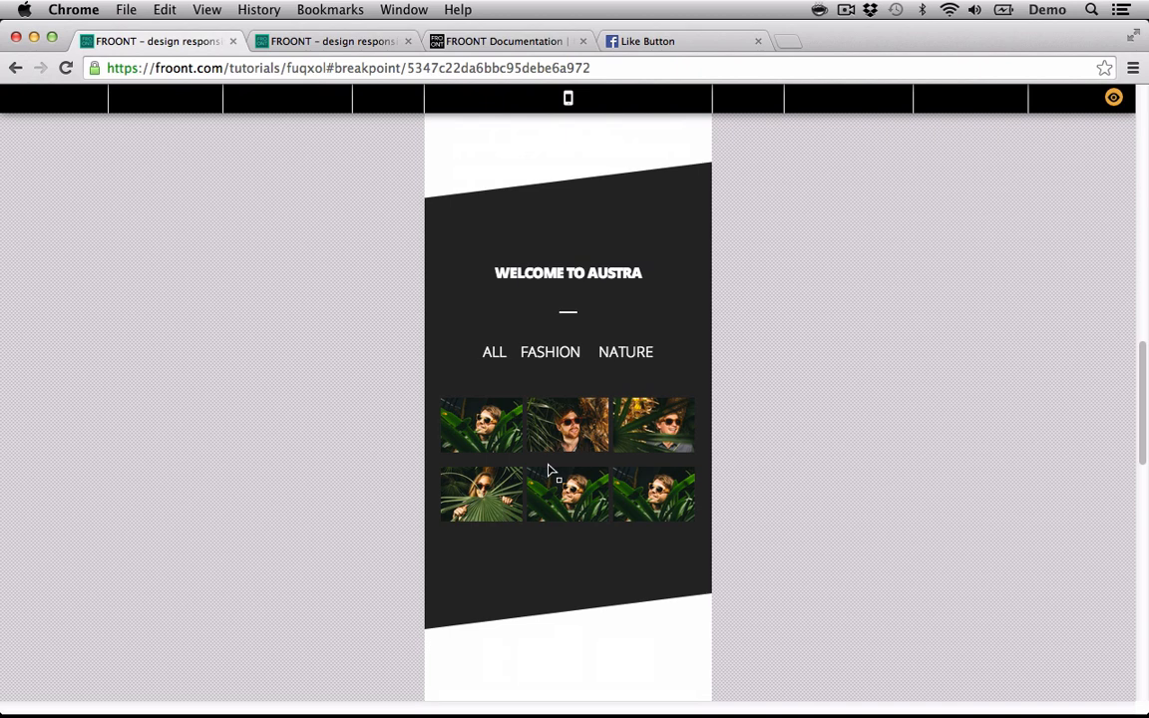
scroll(548, 469, "down", 5)
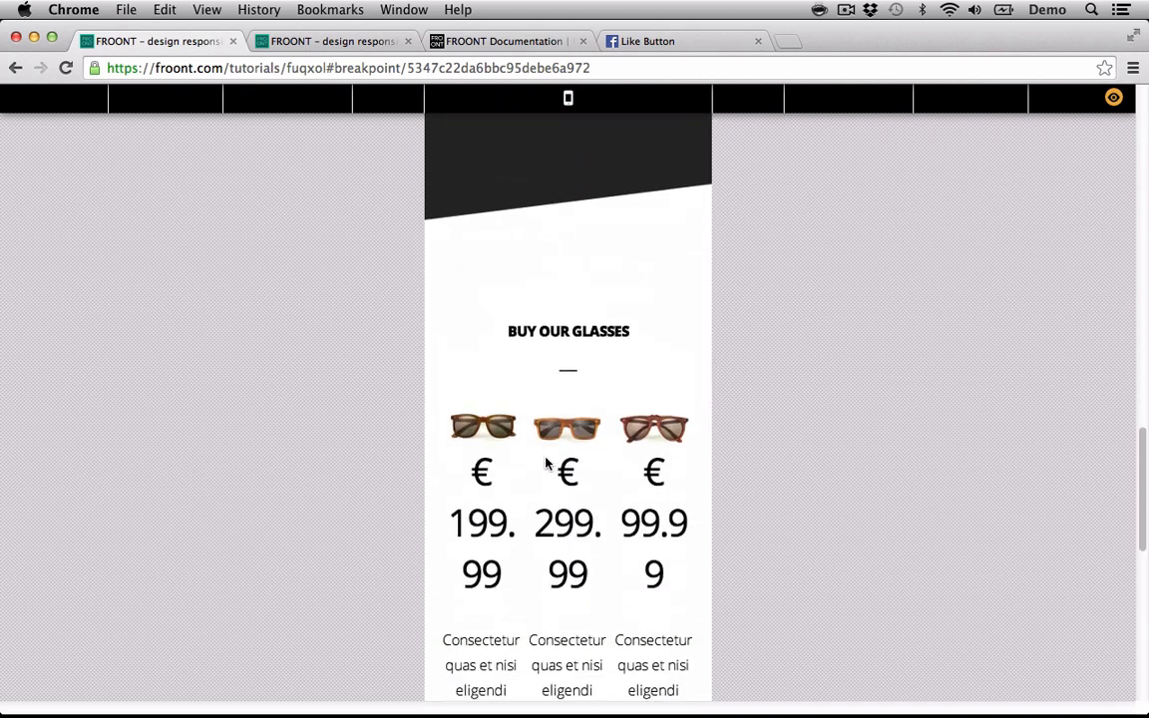
scroll(546, 463, "down", 4)
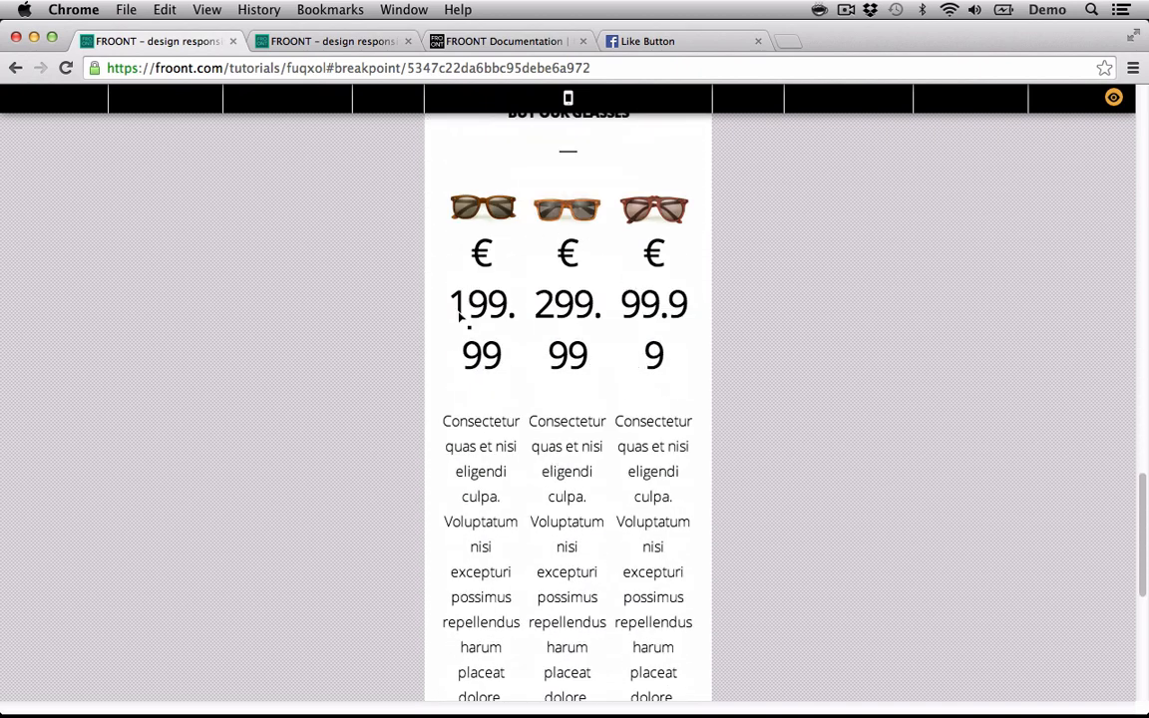
scroll(472, 402, "down", 1)
scroll(502, 417, "down", 6)
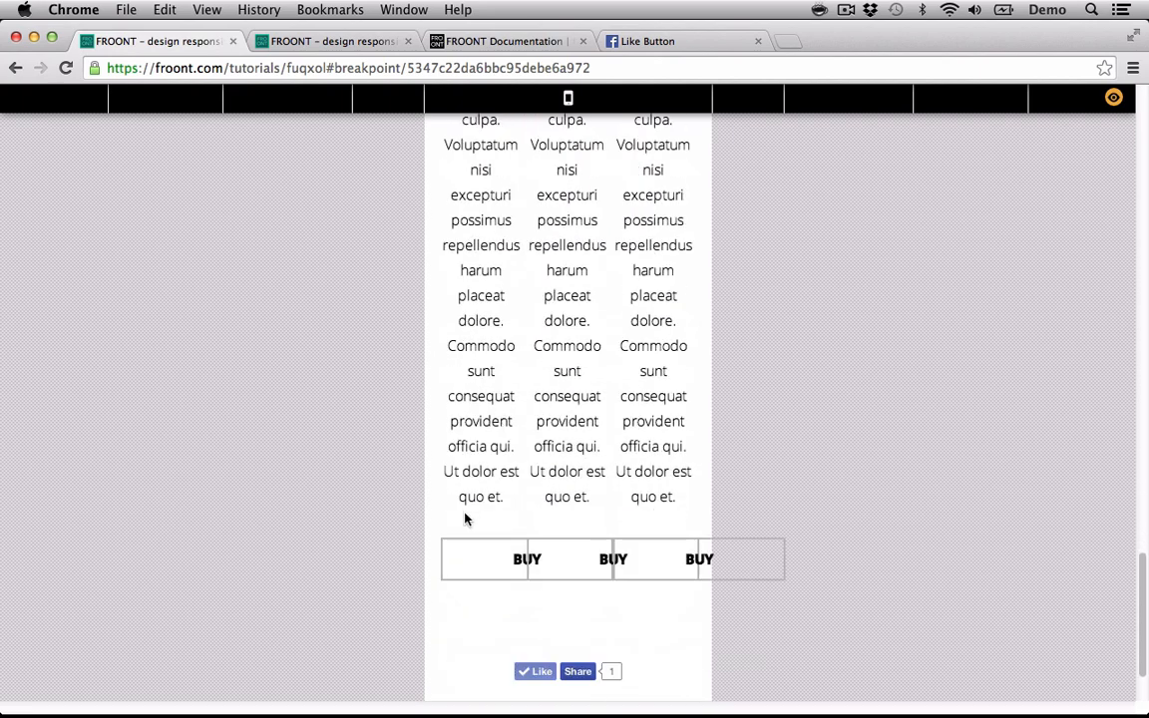
- Return the page to the desktop layout and exit the preview to resume editing
scroll(597, 520, "up", 20)
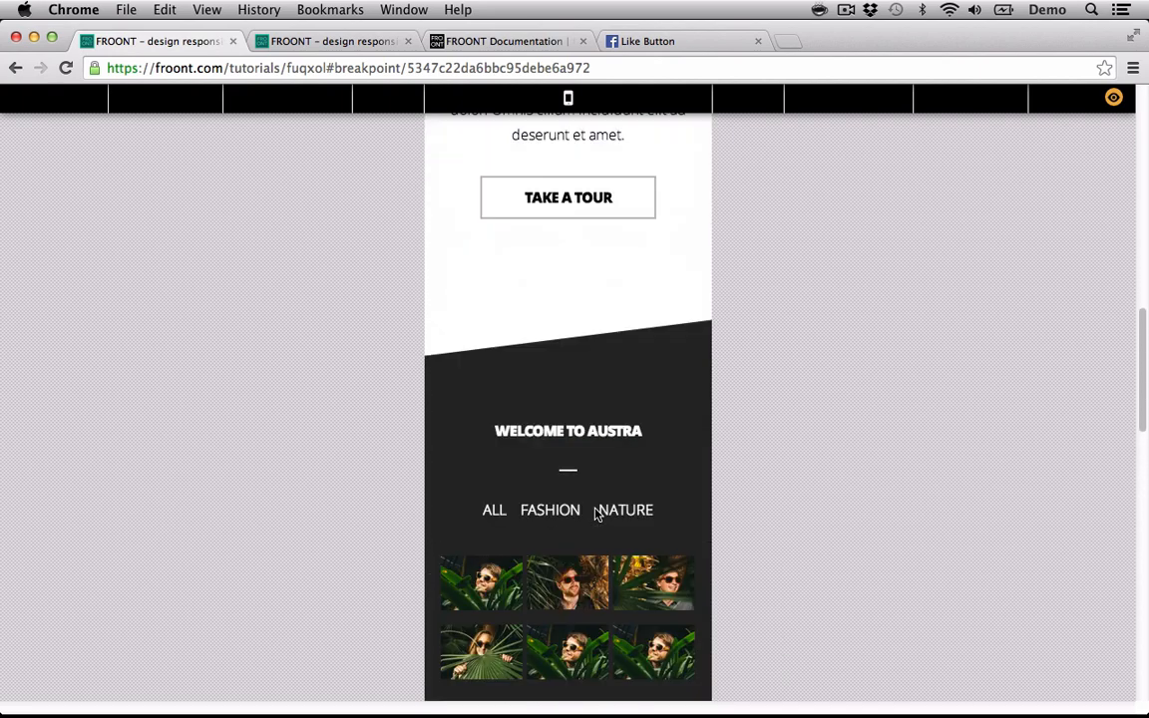
left_click(67, 107)
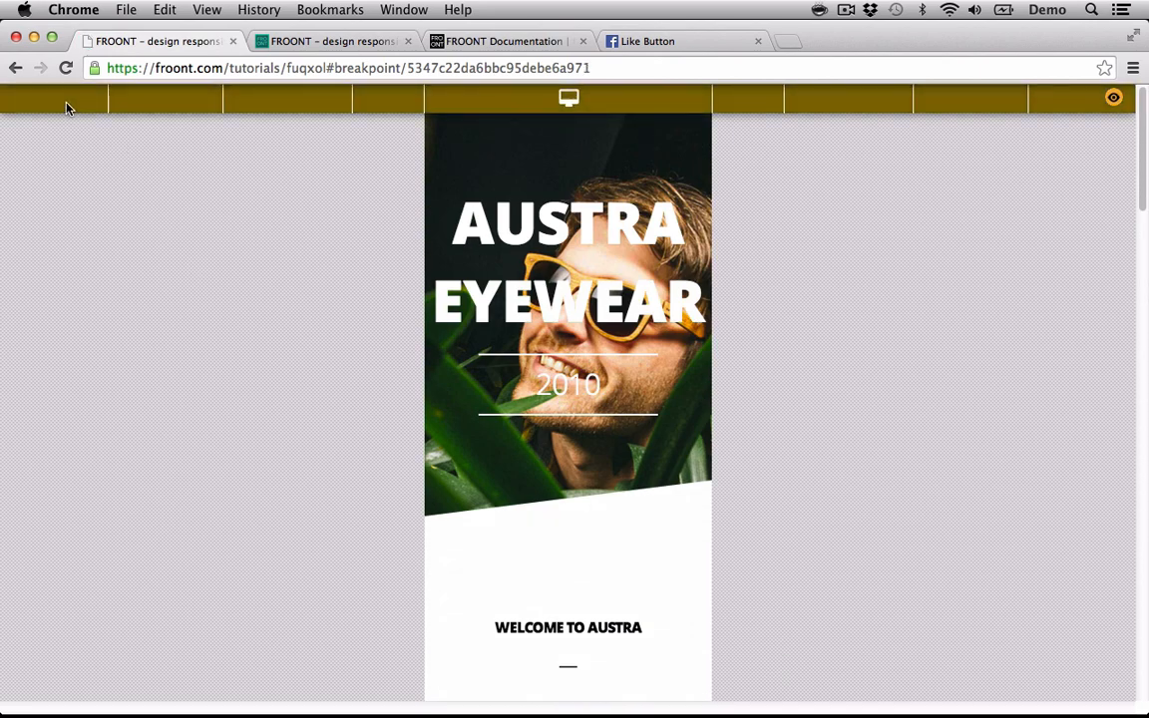
left_click(1113, 99)
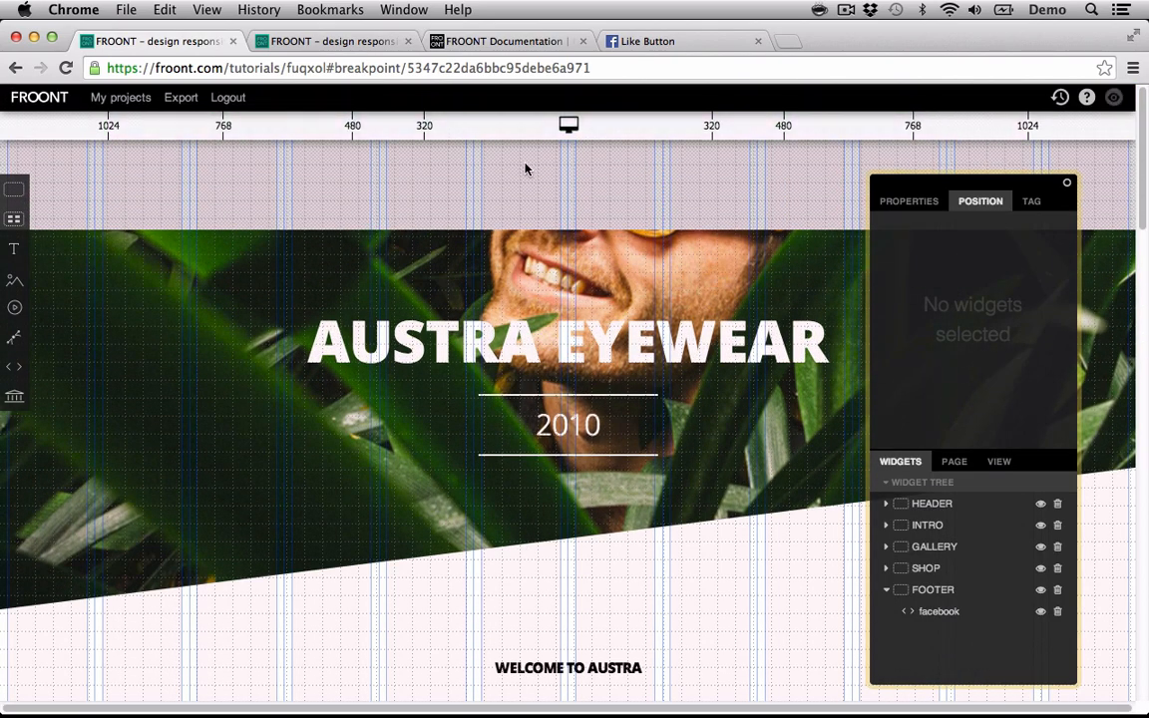
scroll(497, 170, "down", 15)
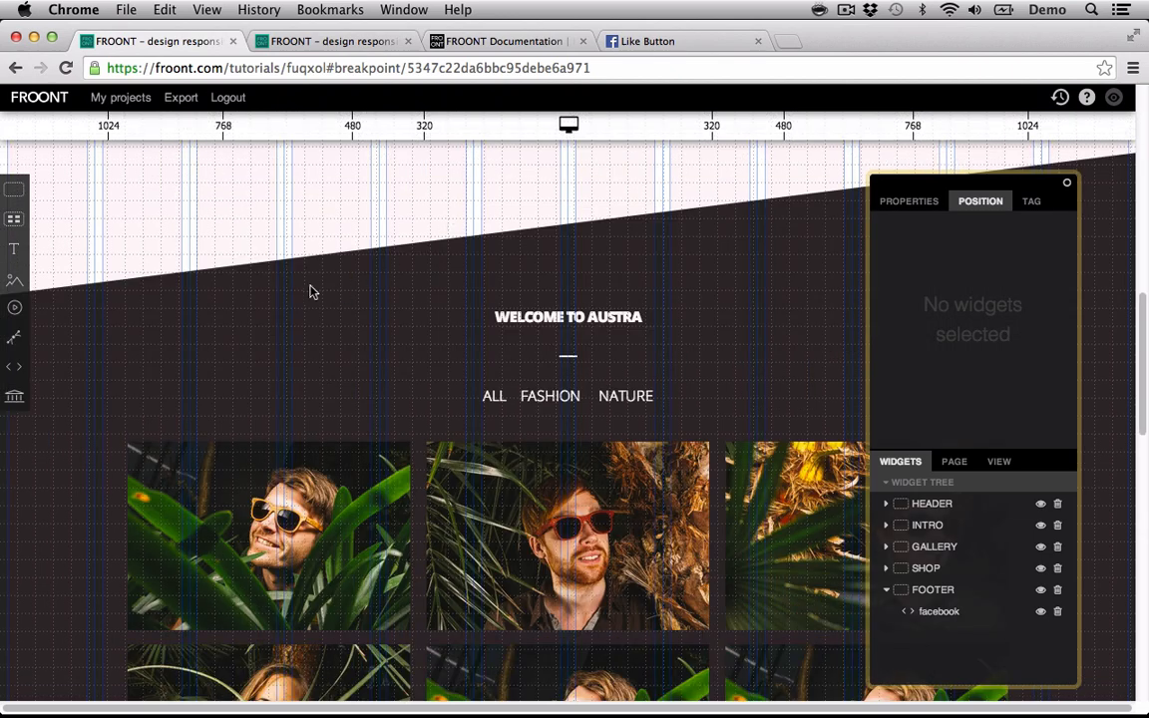
- Switch to the 1024 breakpoint and examine the header, intro, gallery, shop and footer layouts
left_click(177, 127)
scroll(359, 356, "up", 12)
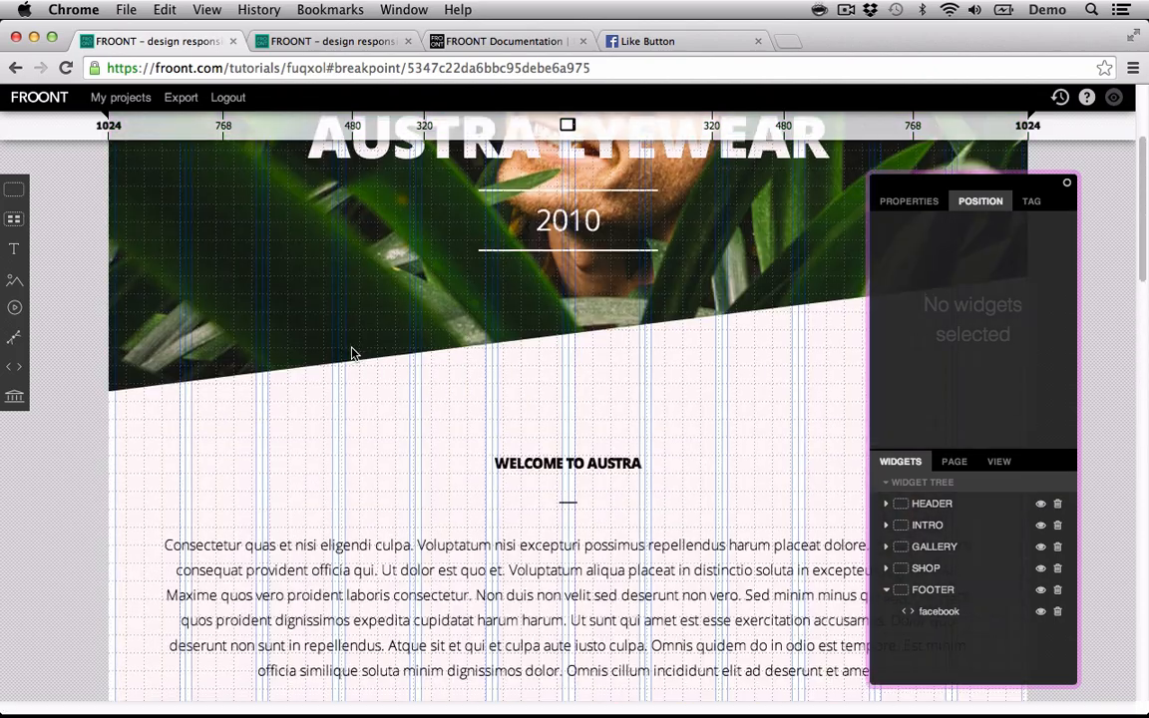
scroll(351, 353, "down", 15)
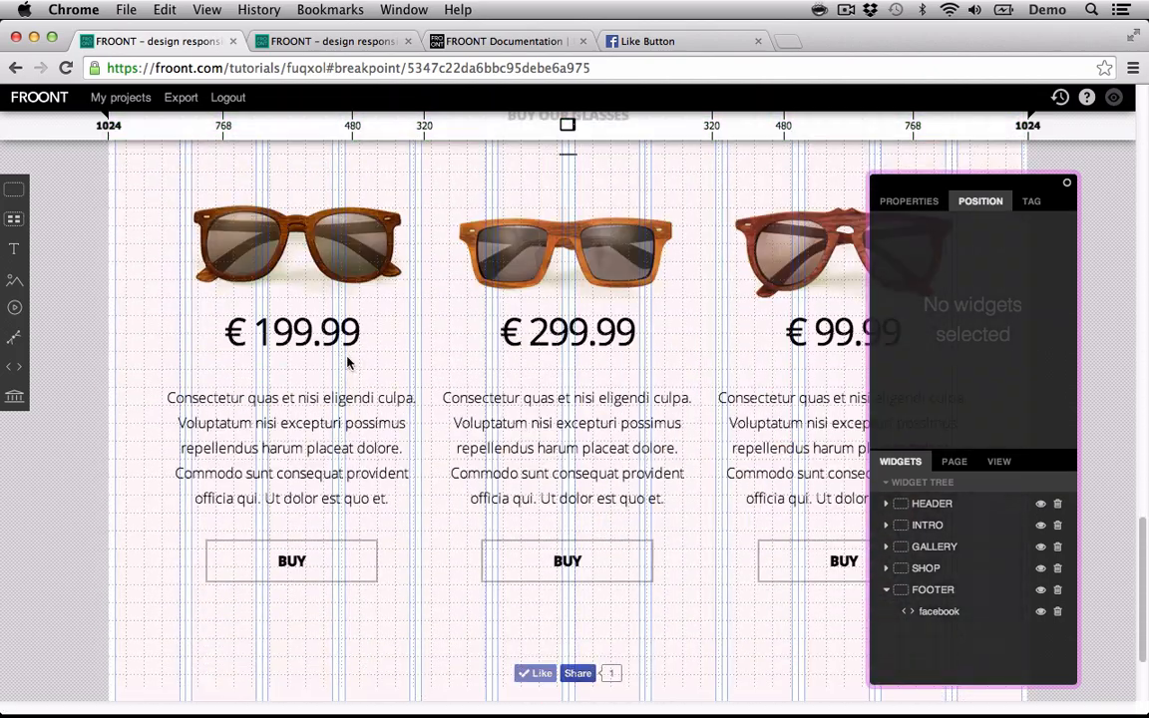
scroll(348, 363, "down", 3)
scroll(347, 363, "up", 10)
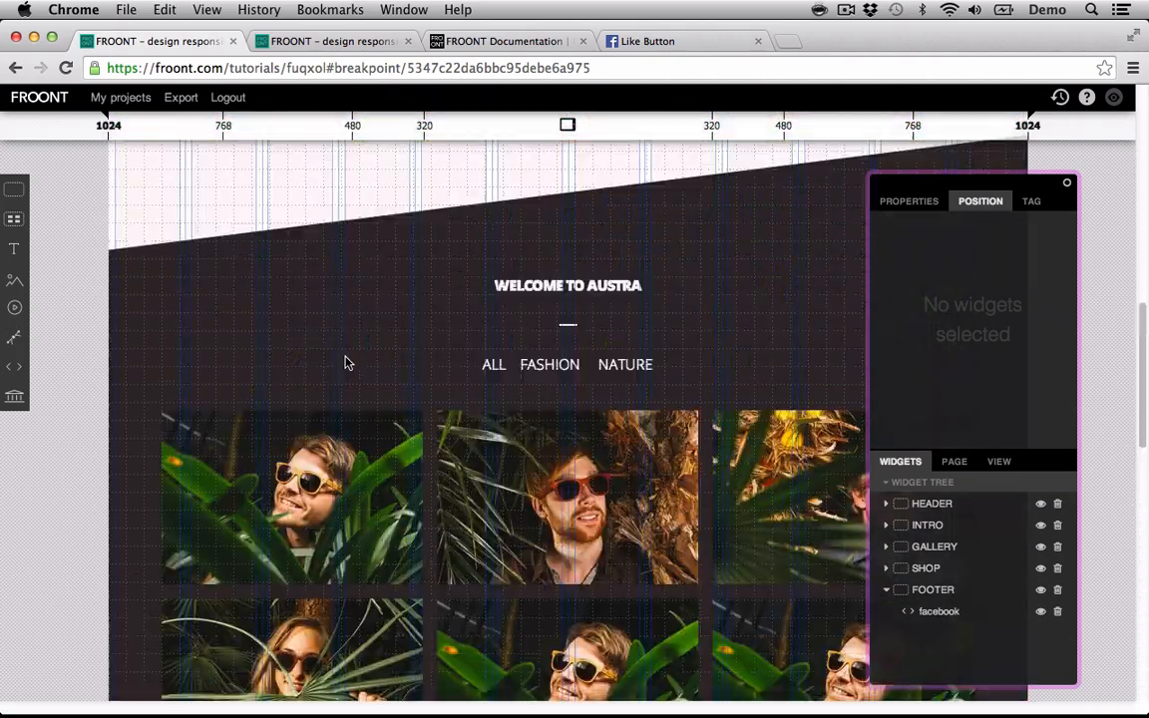
scroll(345, 363, "up", 4)
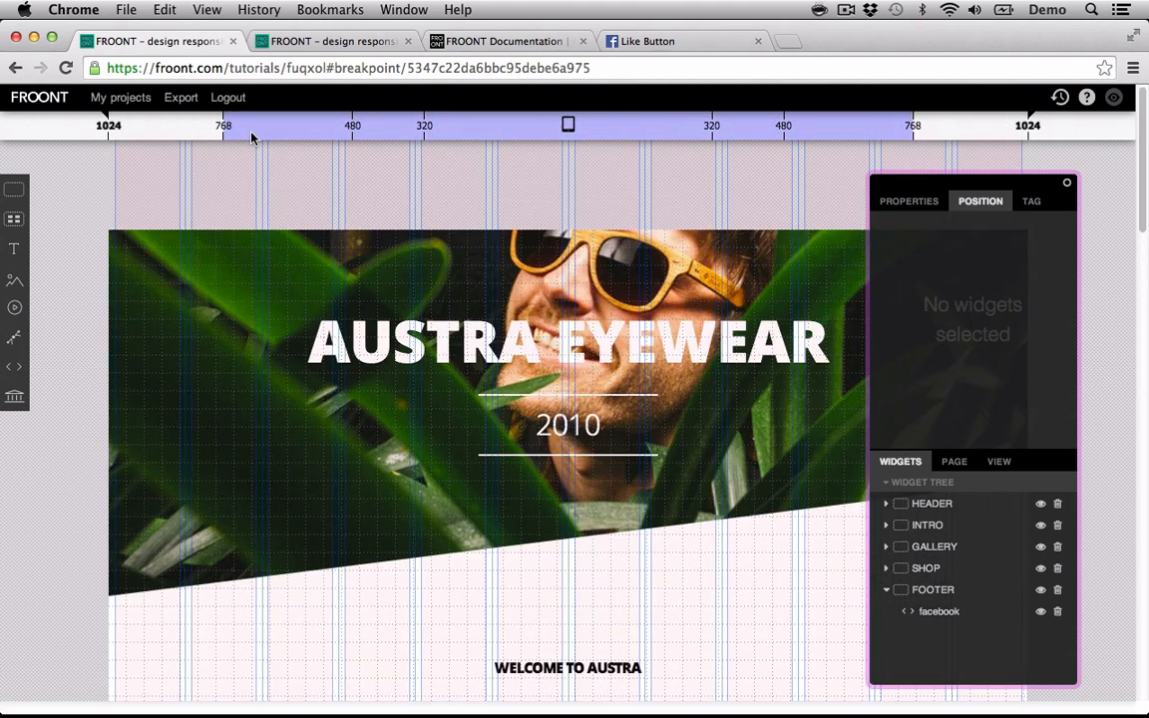
- Move the 768 breakpoint to a width of 740
left_click(251, 133)
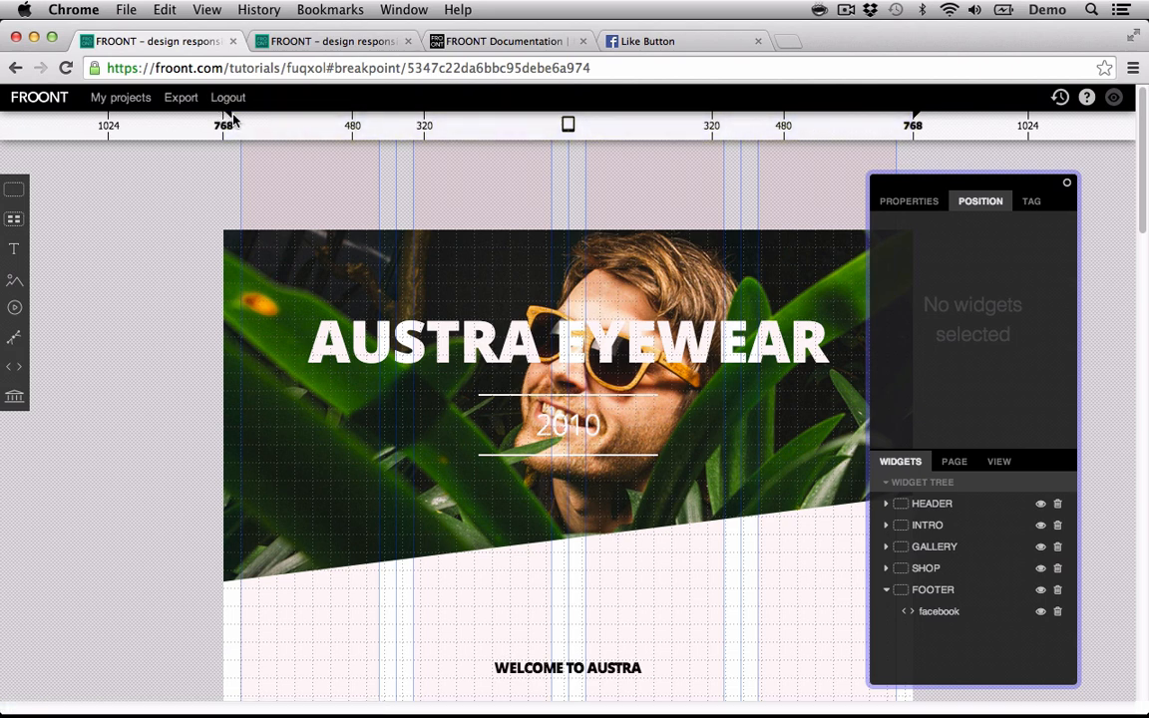
left_click(236, 119)
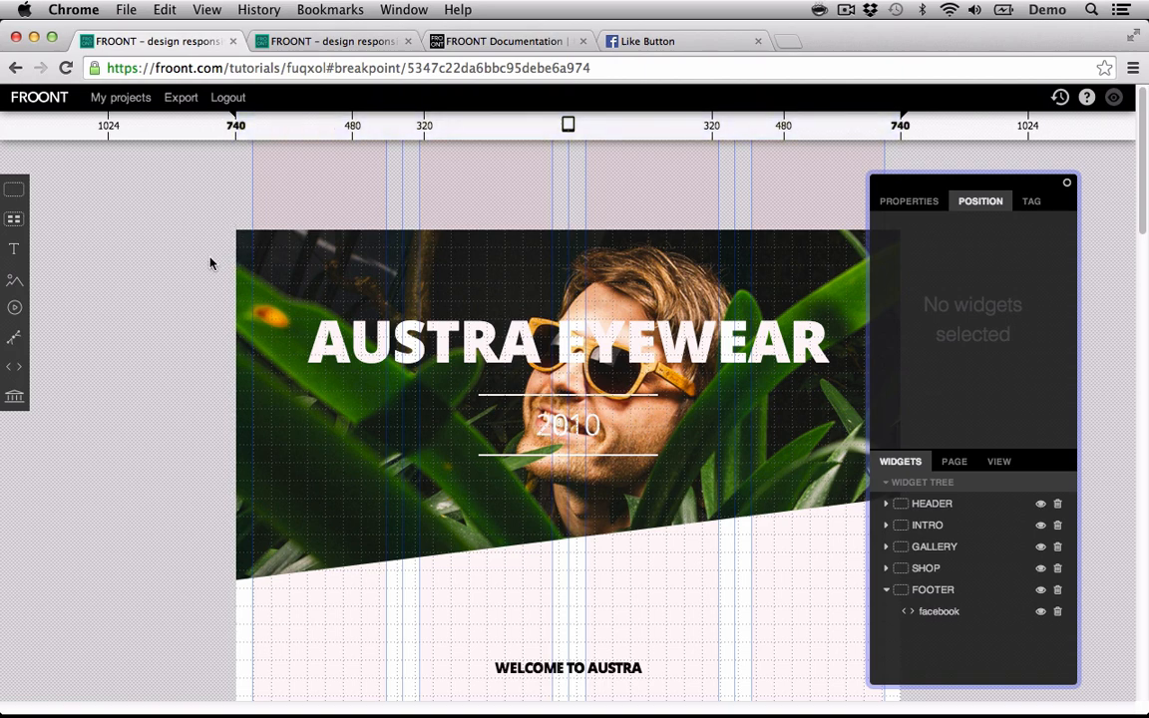
- Set the gallery grid's column count to 2 at the 740 breakpoint
scroll(209, 263, "down", 10)
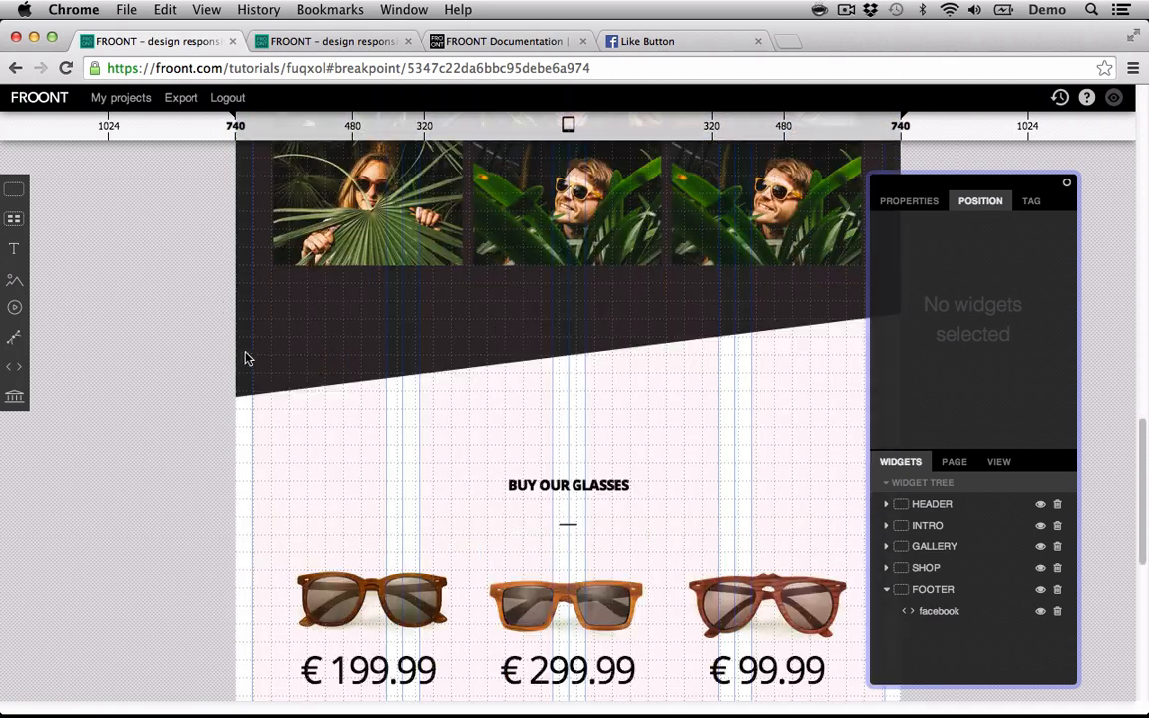
scroll(259, 357, "up", 3)
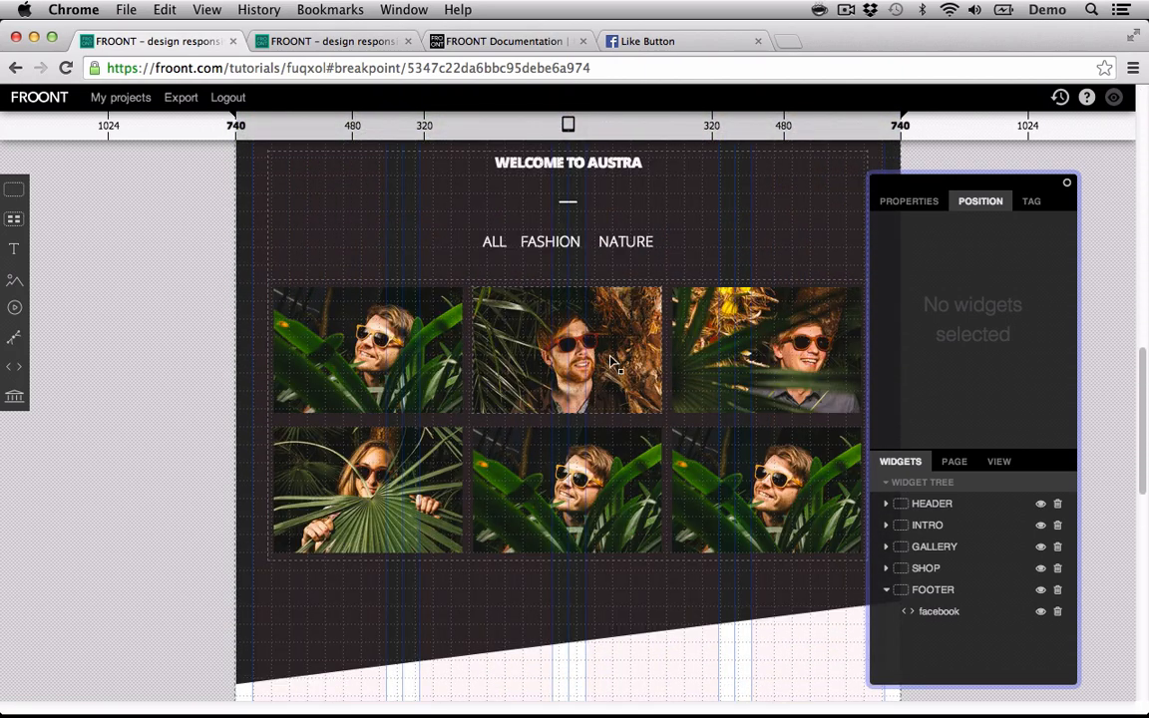
left_click(699, 332)
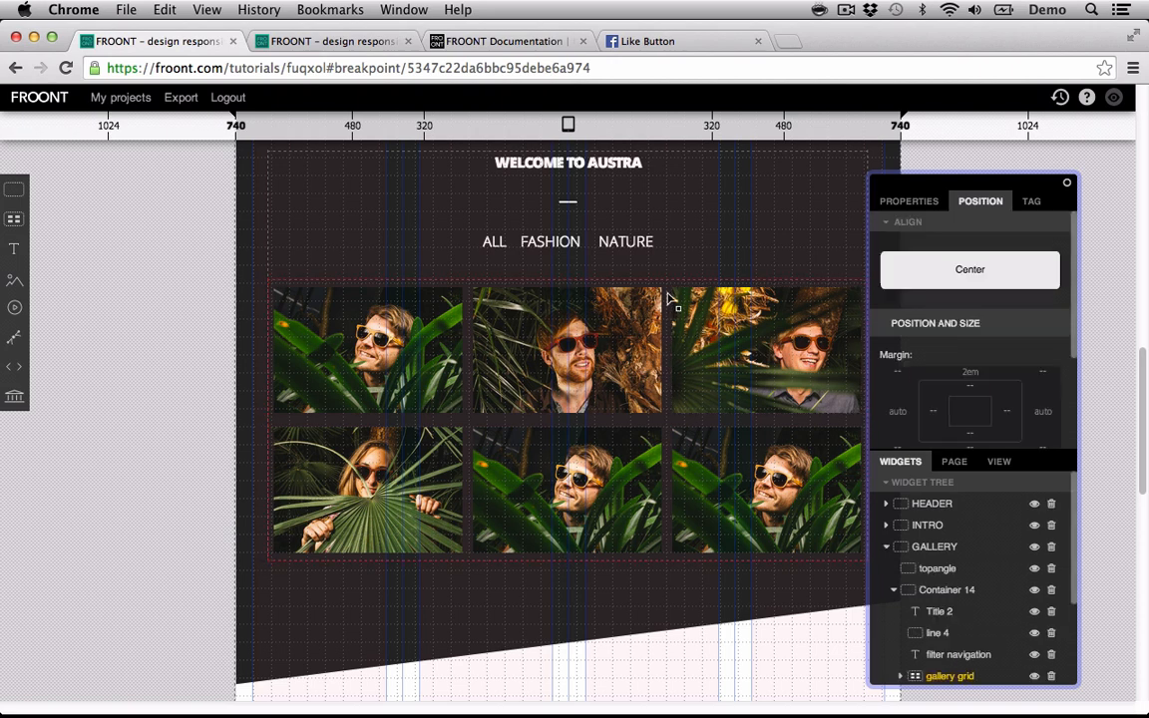
left_click(924, 206)
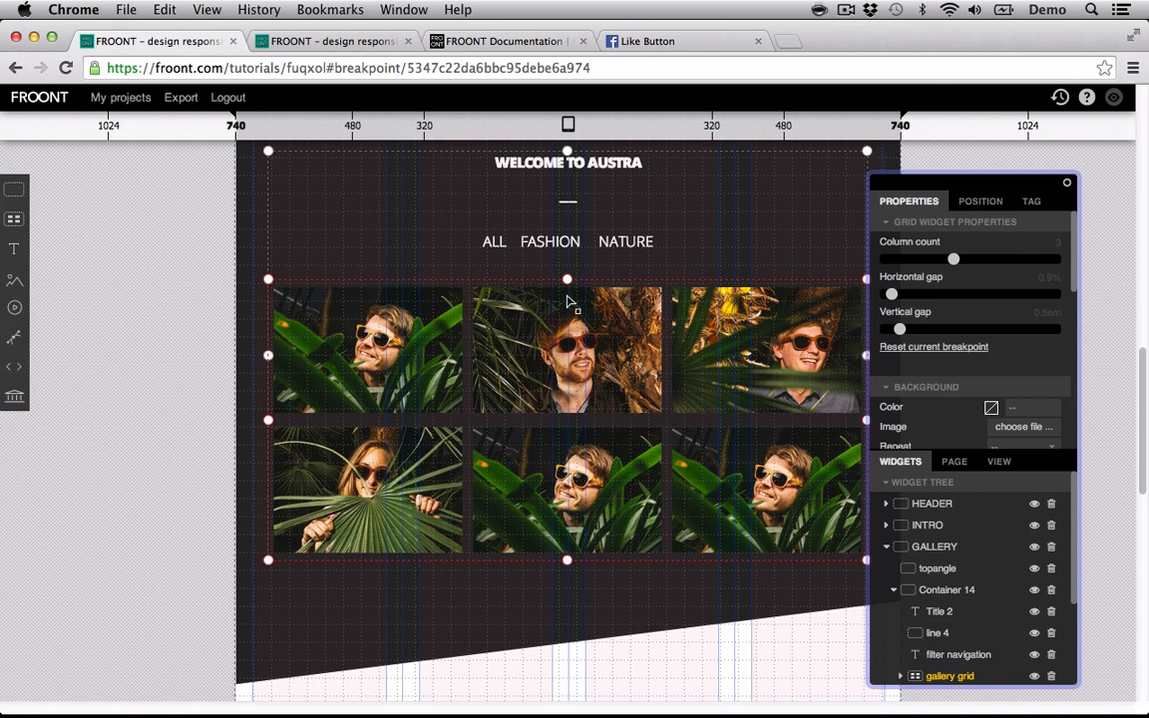
left_click(680, 294)
left_click_drag(953, 260, 918, 257)
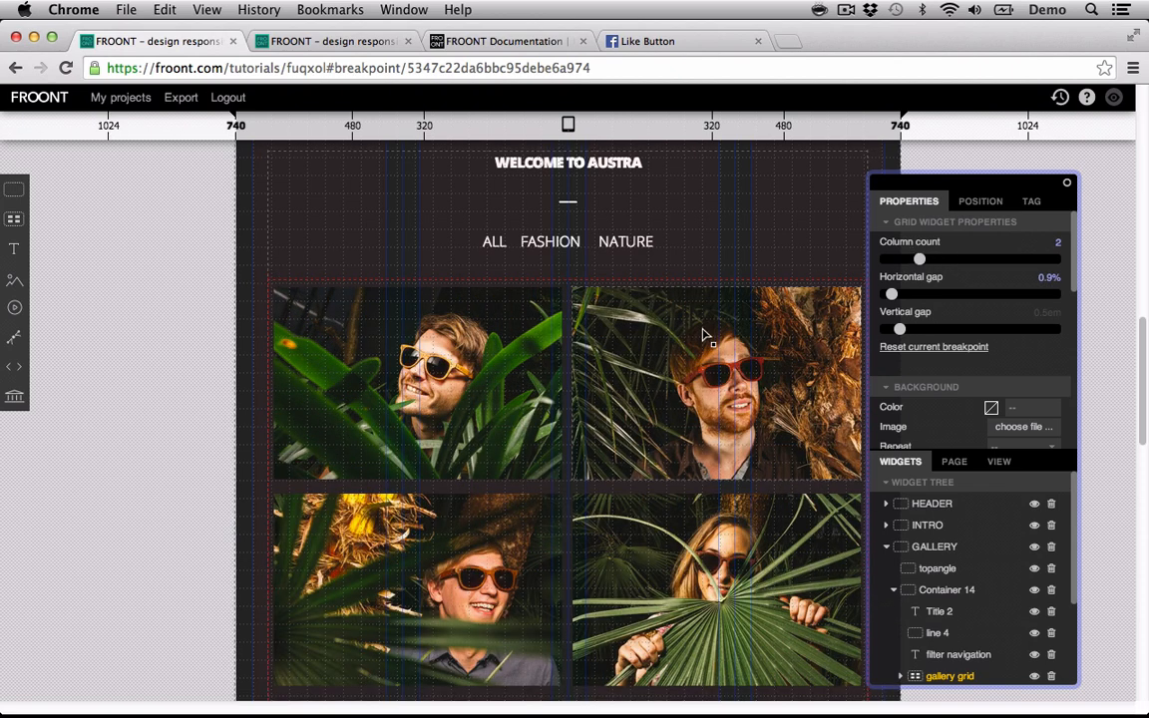
scroll(704, 336, "down", 2)
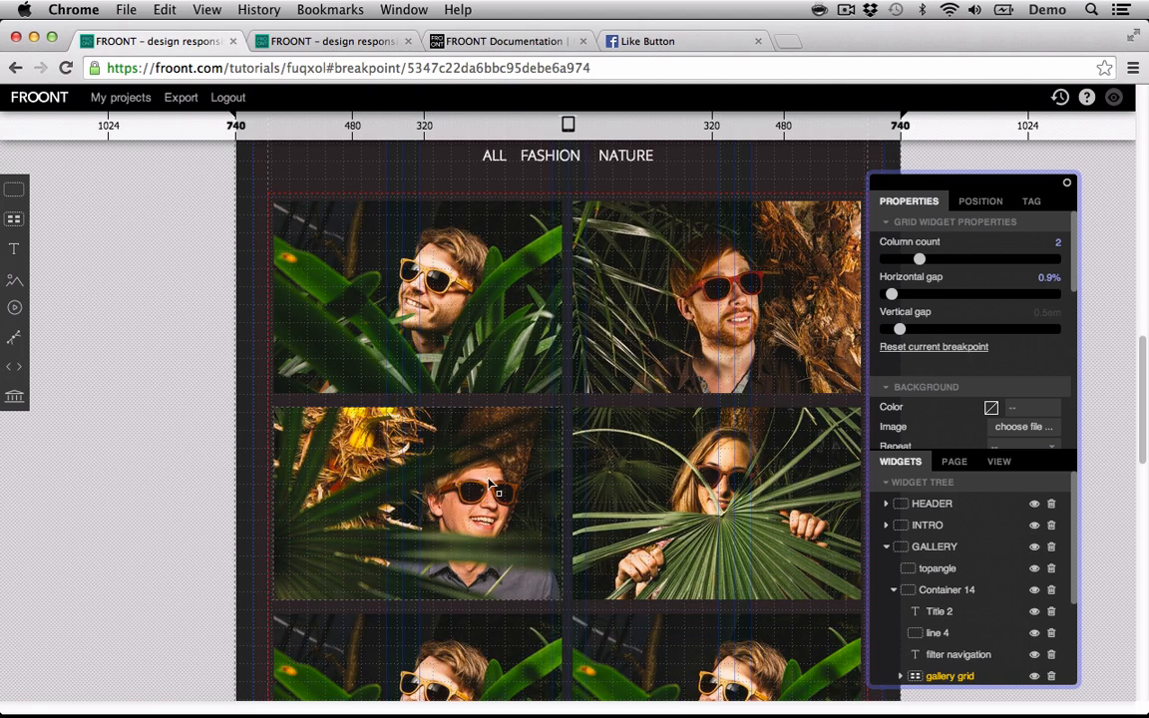
scroll(489, 483, "down", 3)
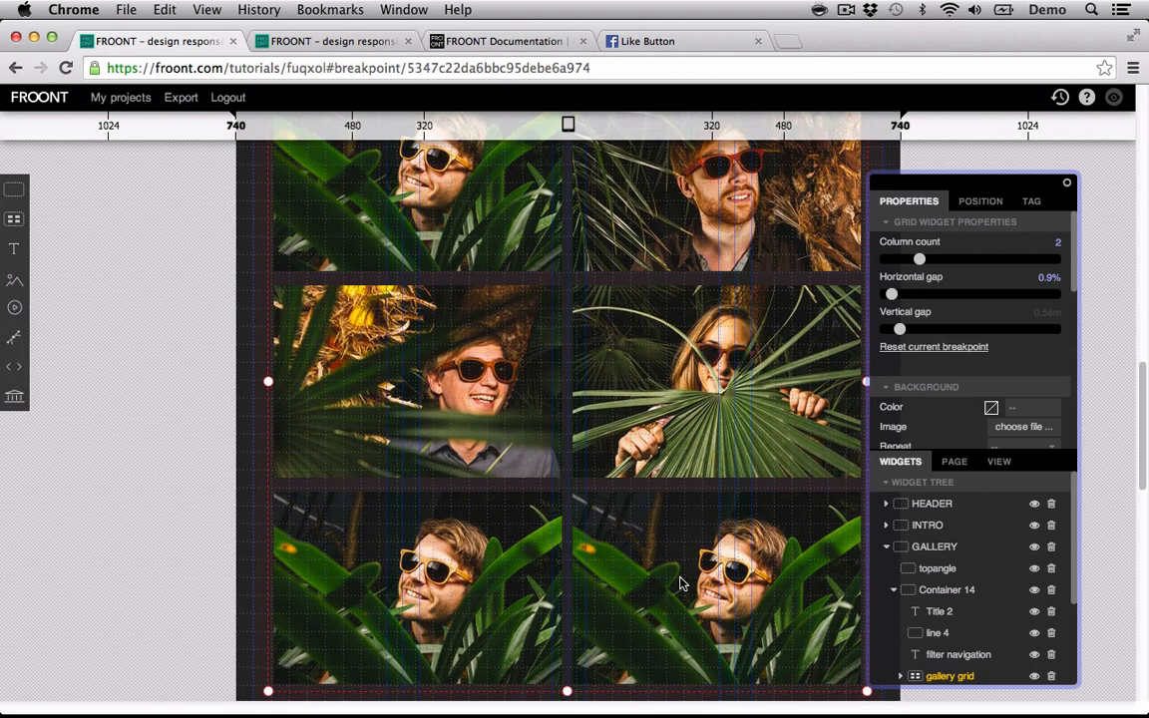
- Hide the gallery grid's last two photos, Image 24 and Image 23, at the 740 breakpoint
left_click(680, 581)
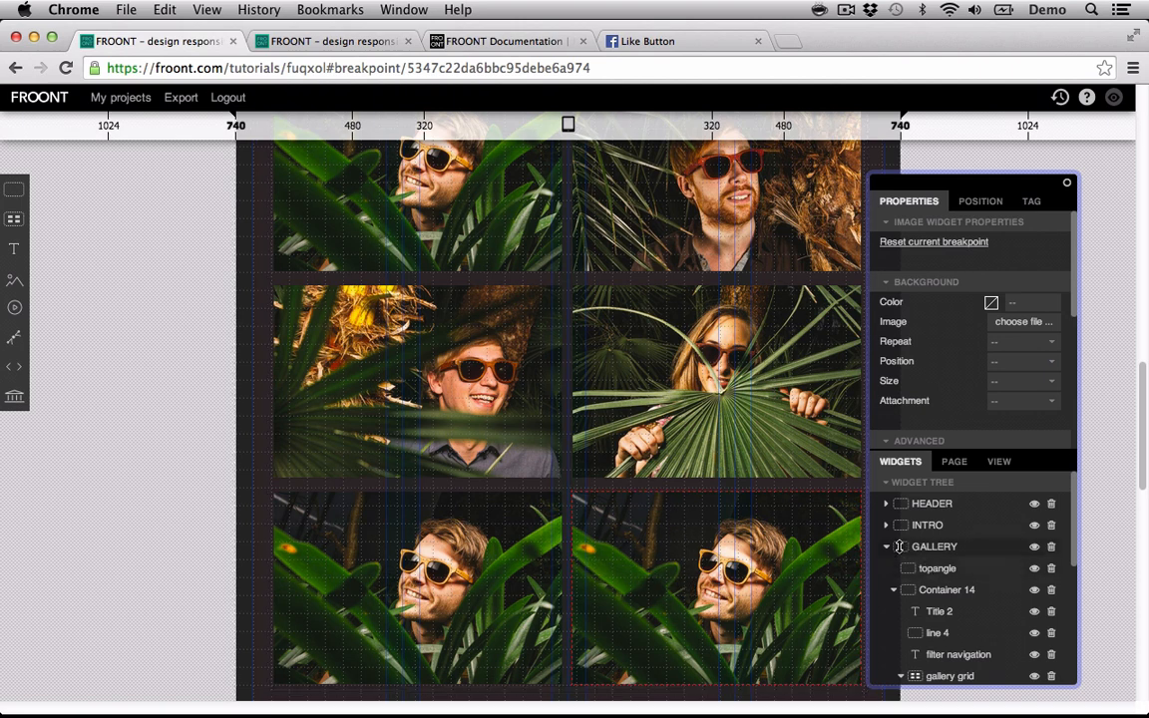
scroll(898, 553, "down", 5)
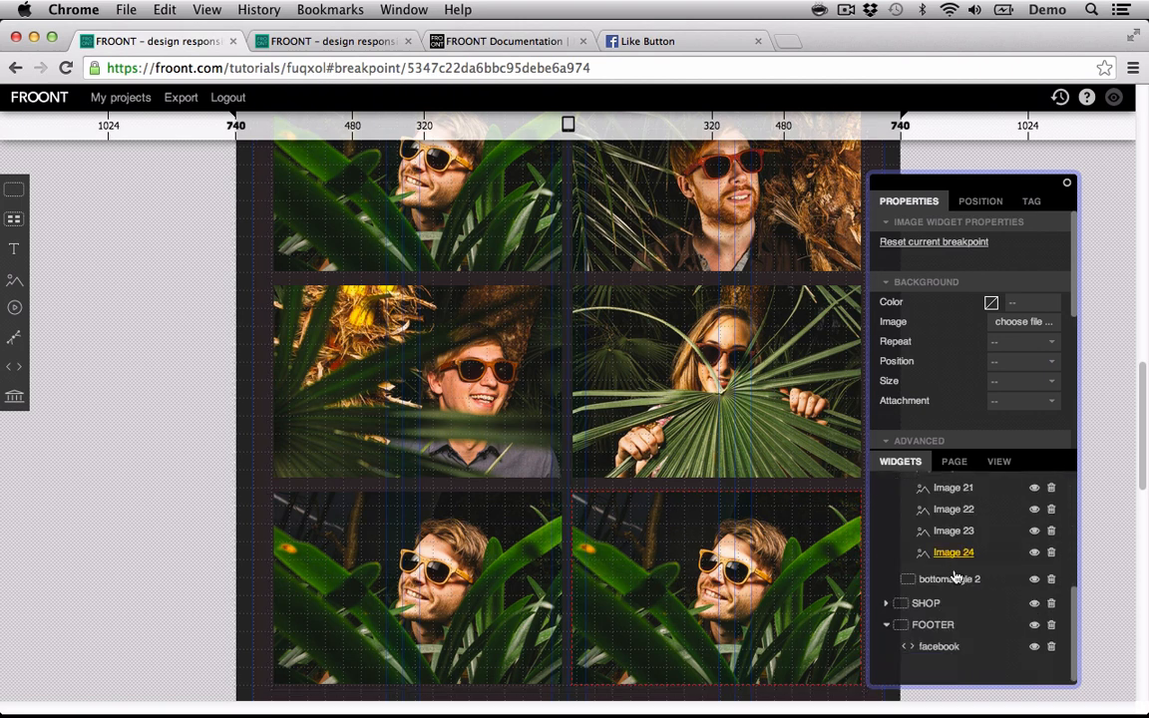
left_click(1035, 553)
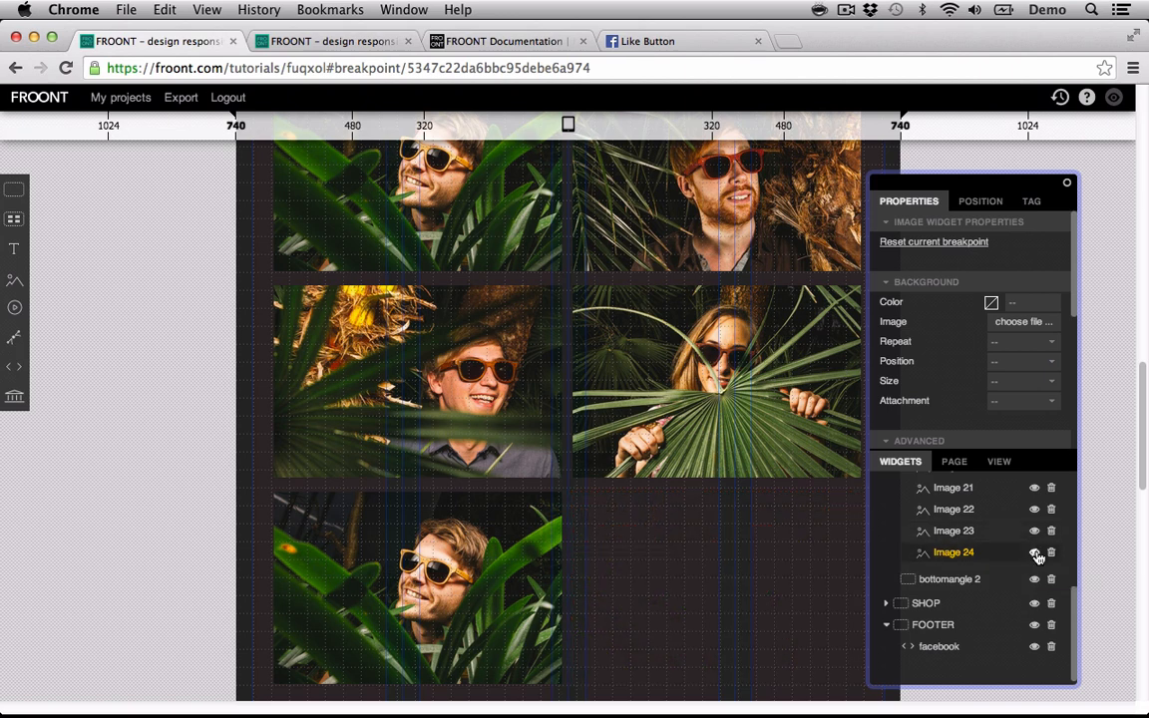
left_click(681, 565)
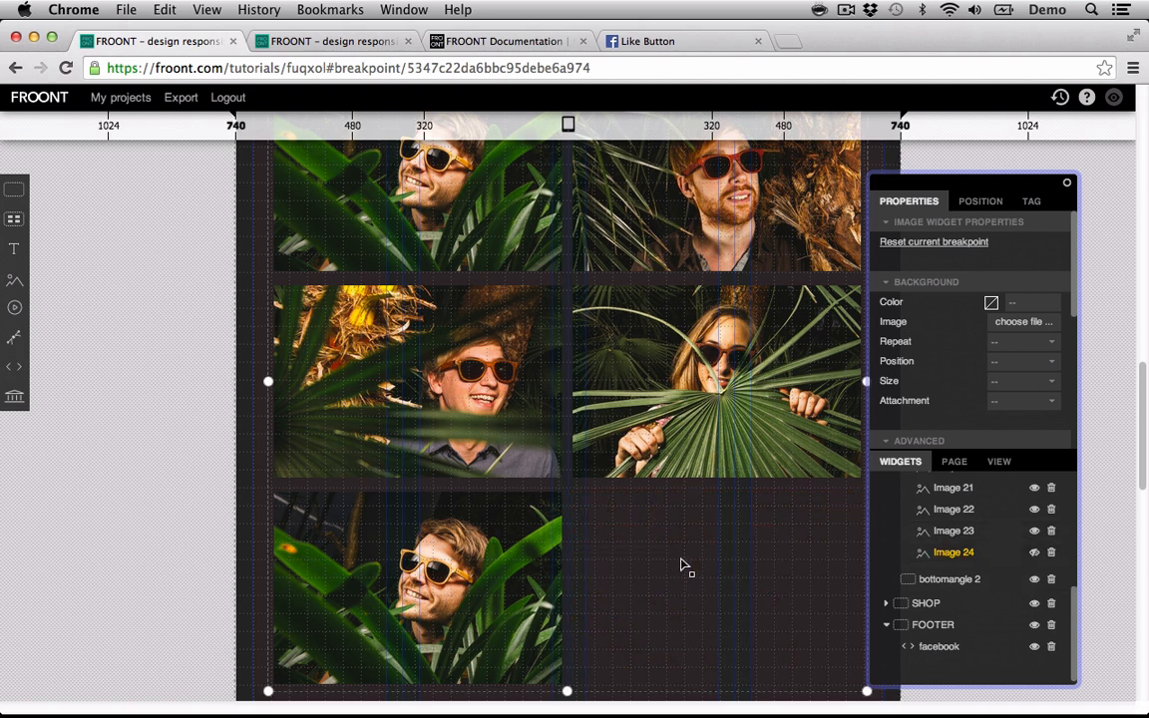
left_click(523, 575)
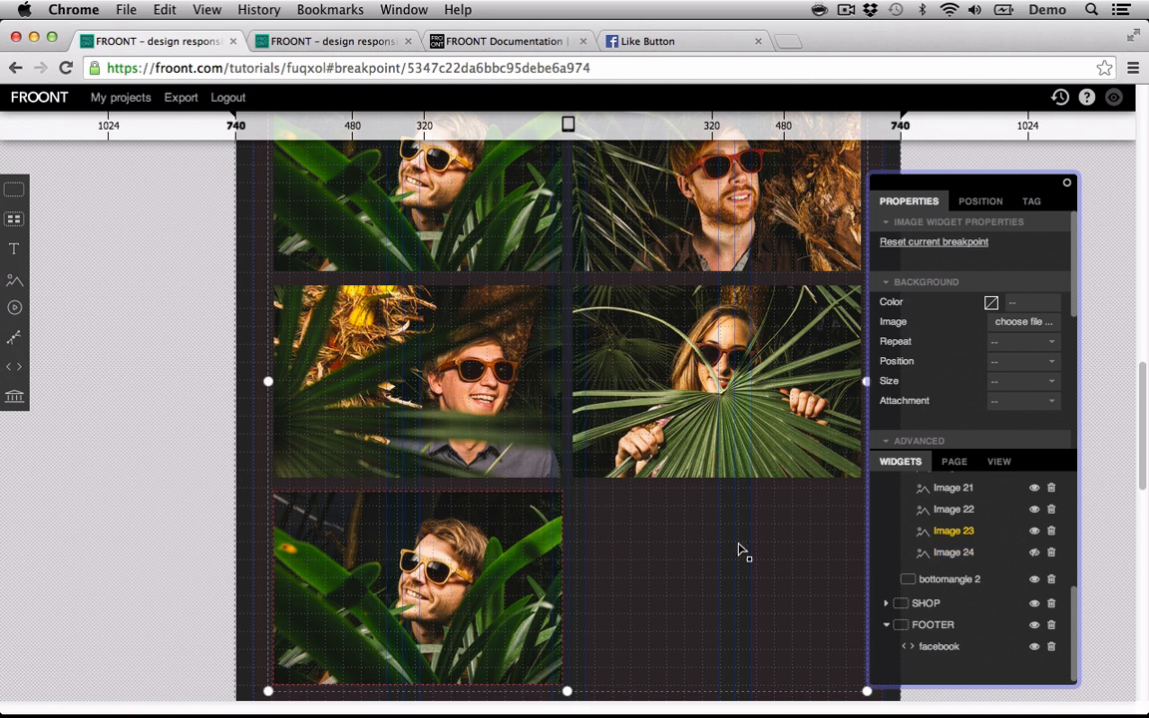
left_click(1034, 531)
scroll(399, 558, "up", 3)
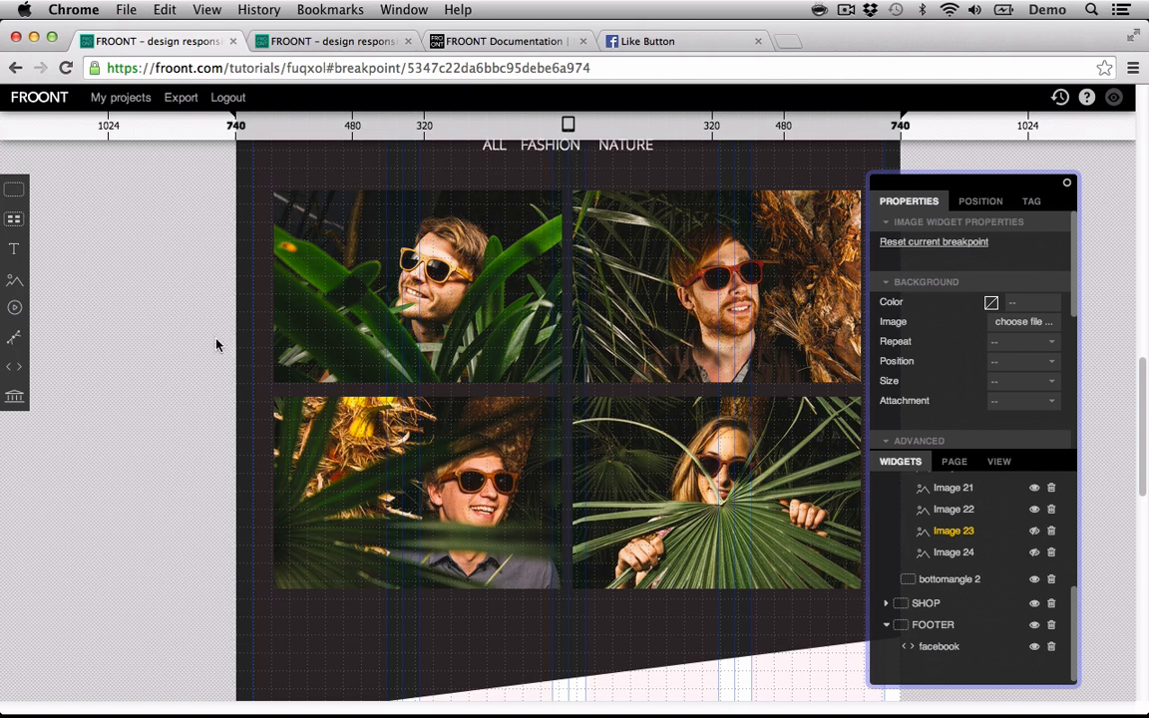
- Examine how the three-column product grid in the SHOP section fits at the 740 breakpoint
scroll(216, 345, "down", 10)
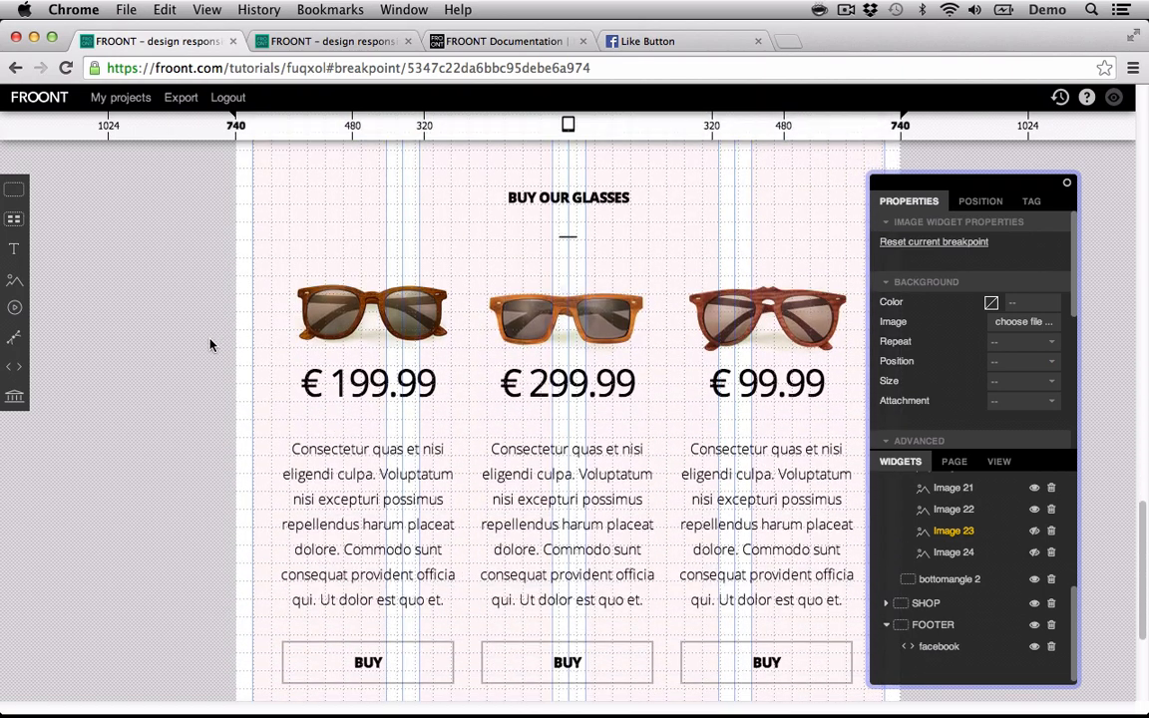
scroll(209, 344, "down", 2)
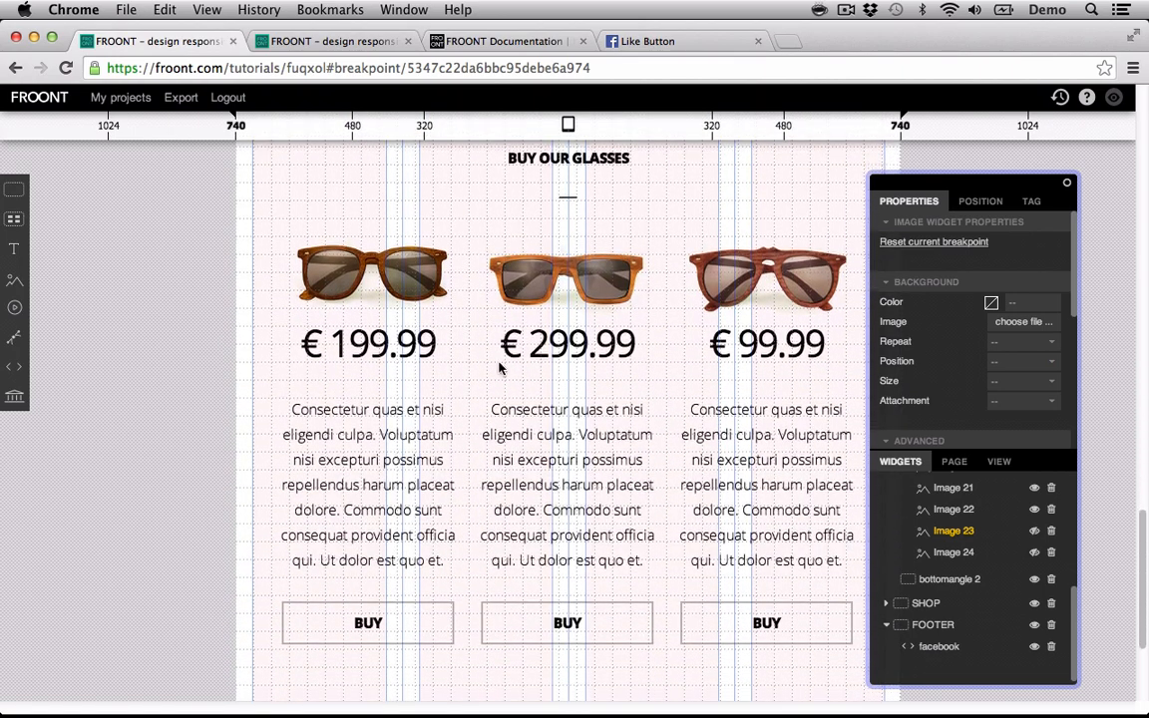
left_click(536, 436)
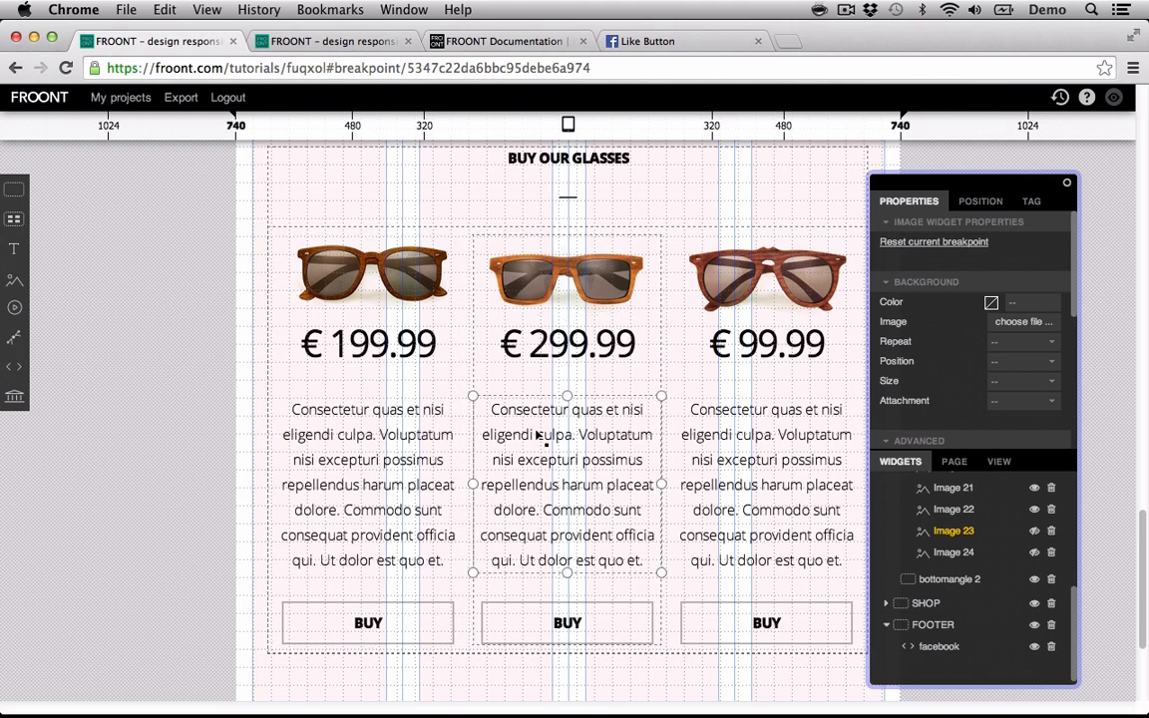
left_click(698, 447)
left_click(649, 441)
left_click(372, 439)
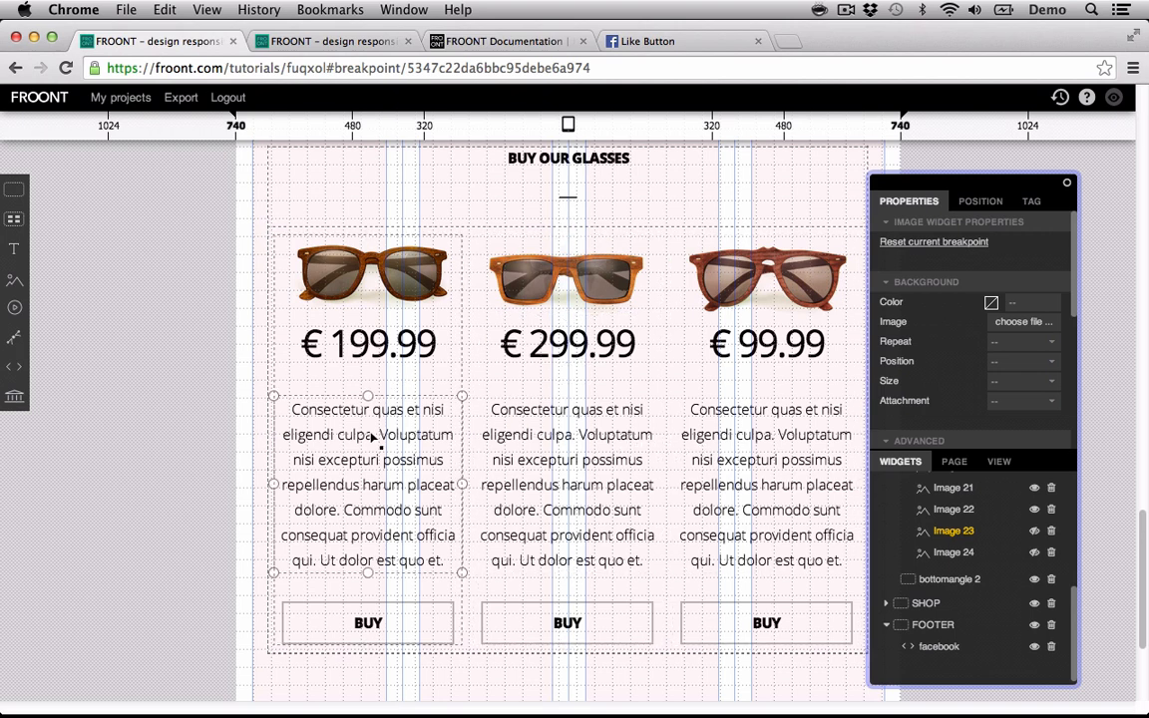
left_click(250, 392)
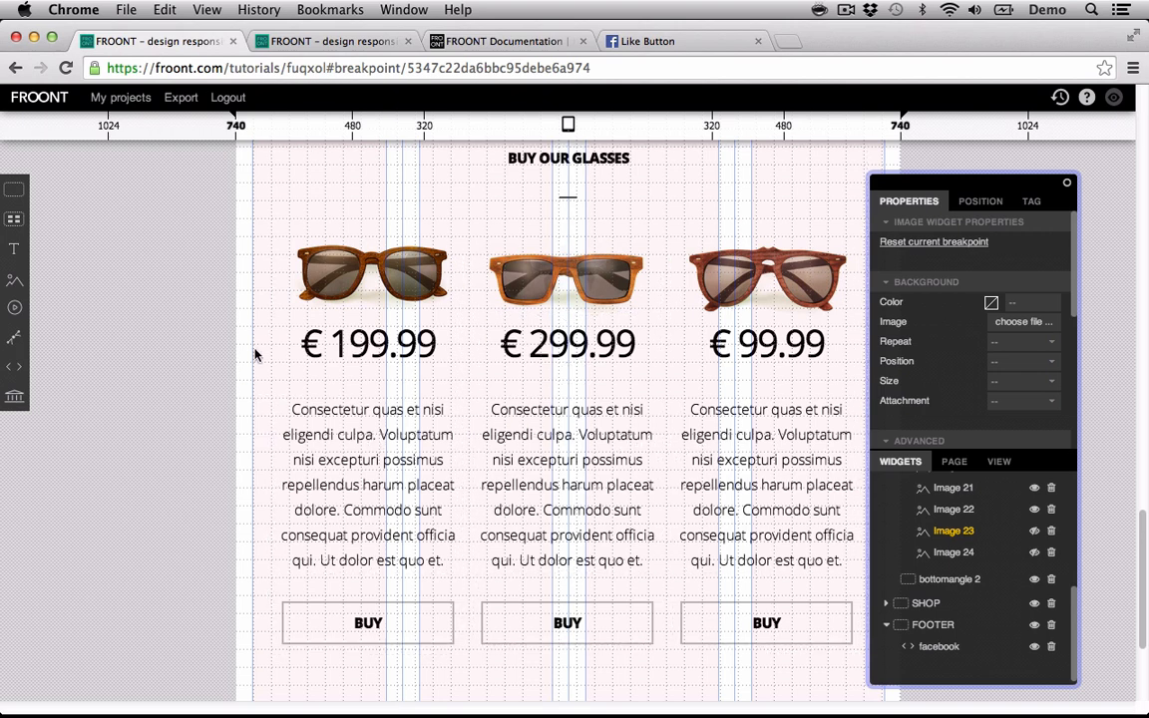
- Switch to the 480 breakpoint and set the gallery grid's column count to 1
left_click(385, 125)
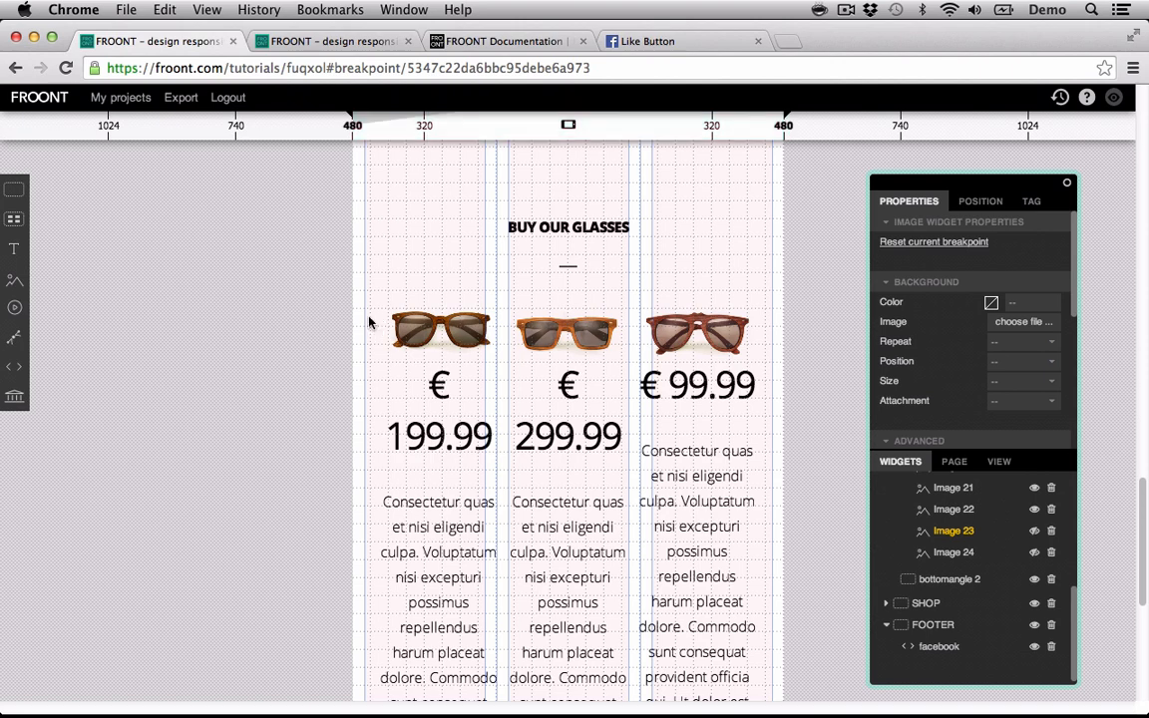
scroll(369, 322, "down", 5)
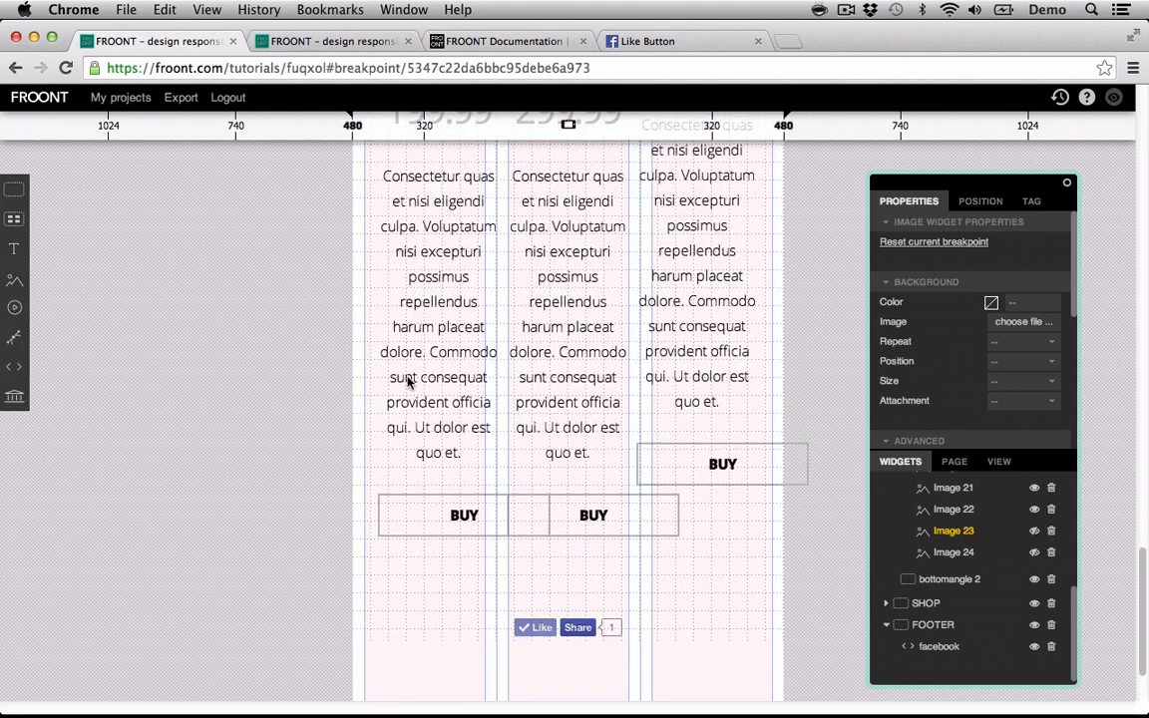
scroll(538, 419, "up", 10)
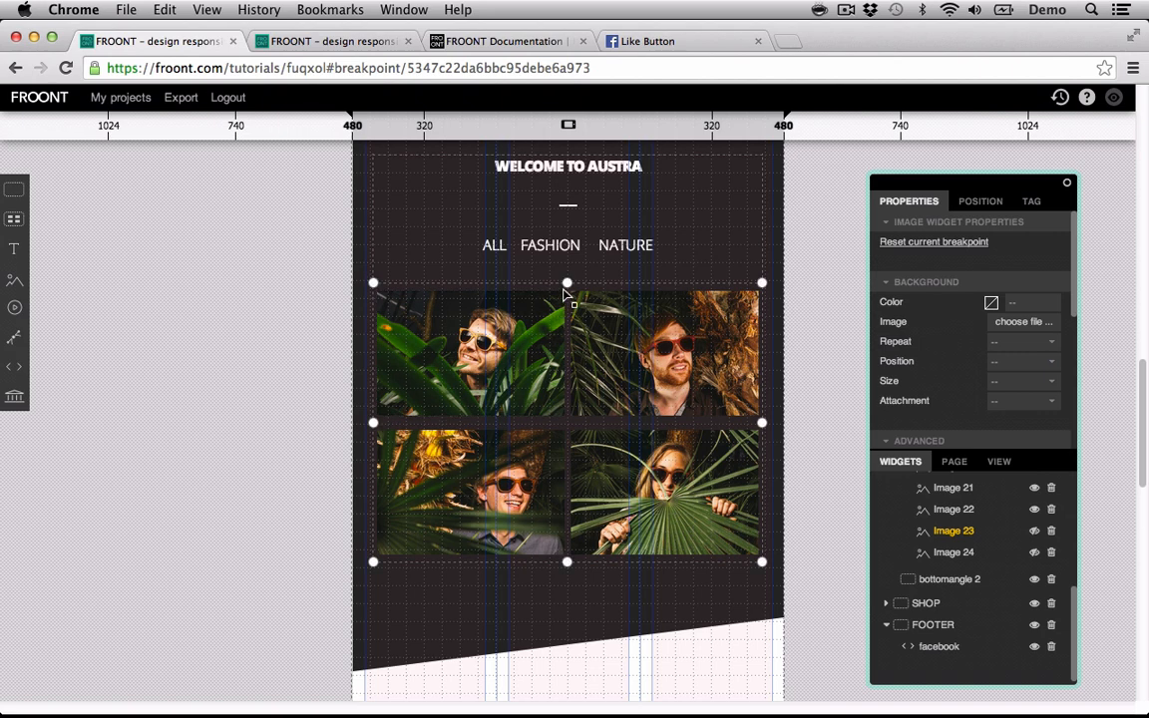
left_click(564, 294)
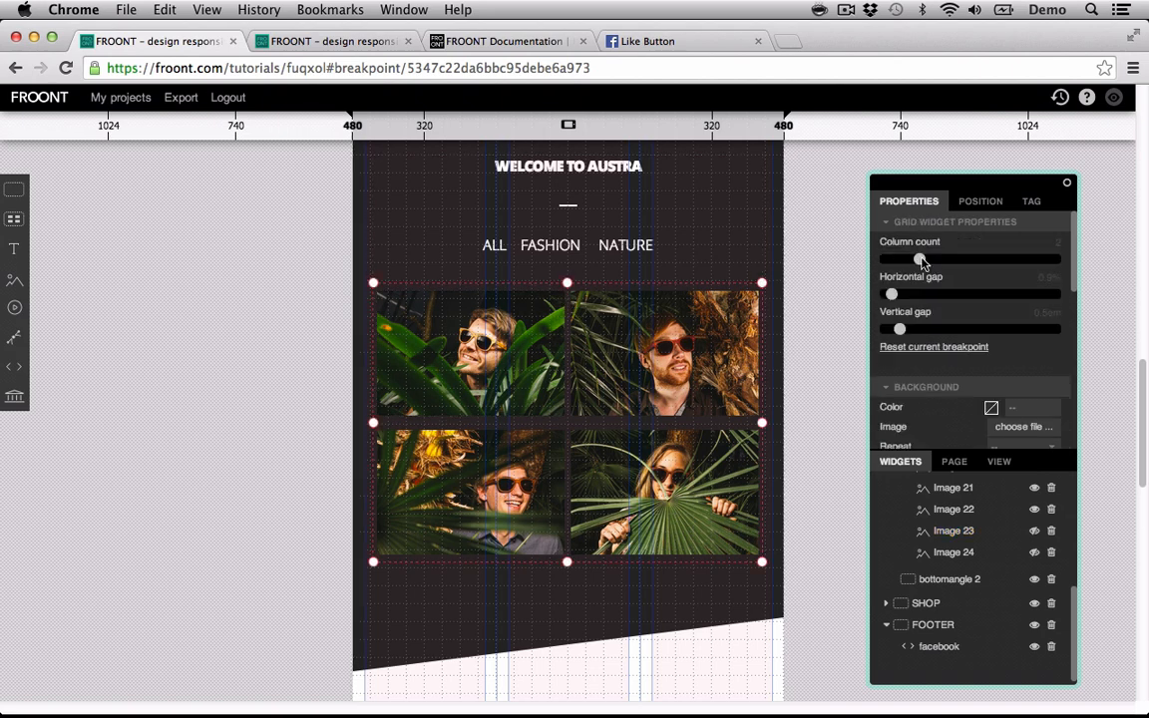
left_click_drag(919, 260, 883, 257)
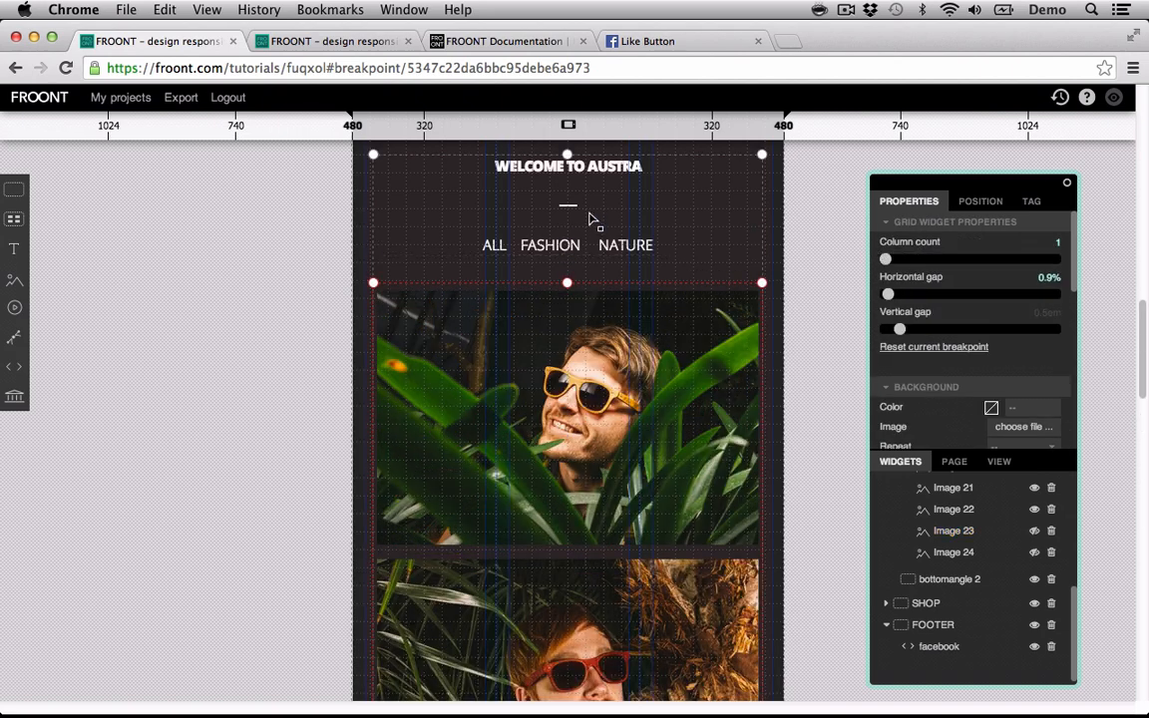
- Hide the gallery grid's photos Image 22 and Image 21 at the 480 breakpoint
scroll(566, 429, "down", 10)
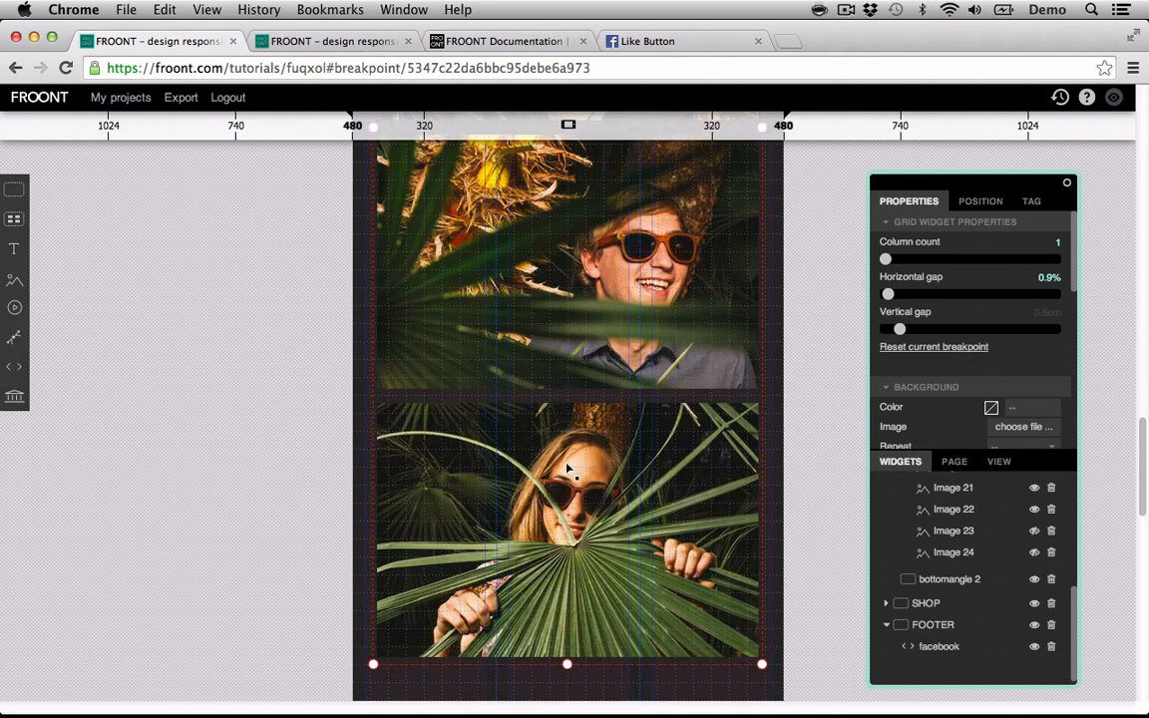
left_click(471, 487)
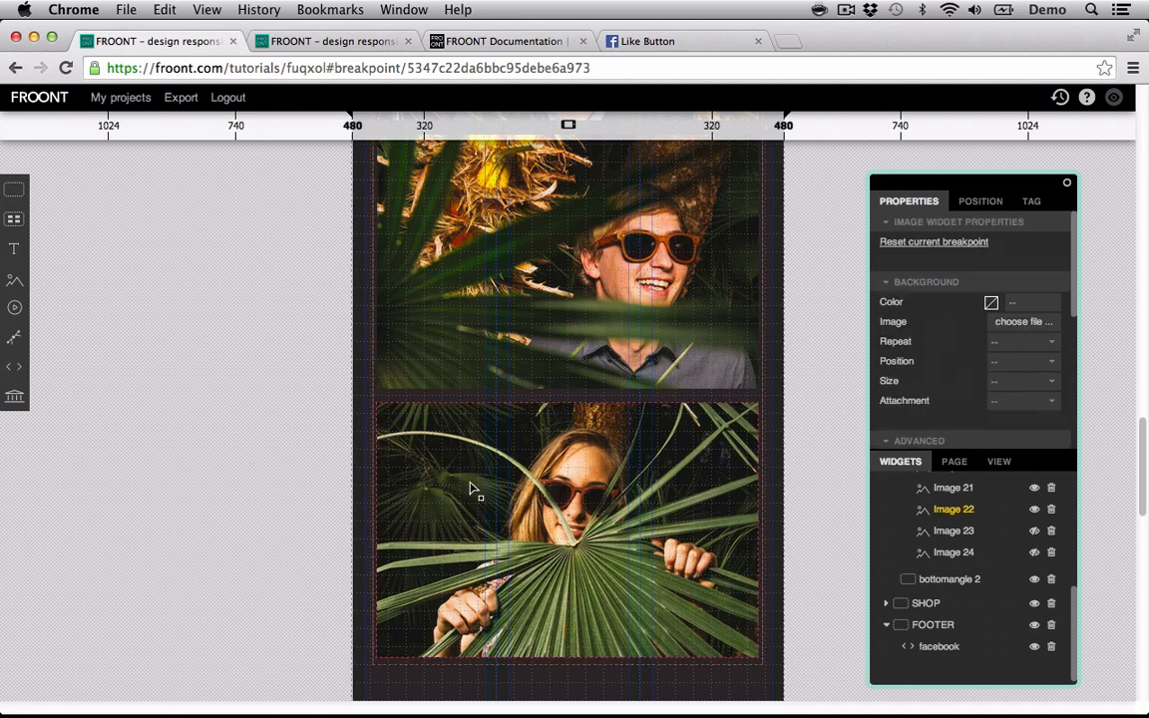
left_click(1034, 510)
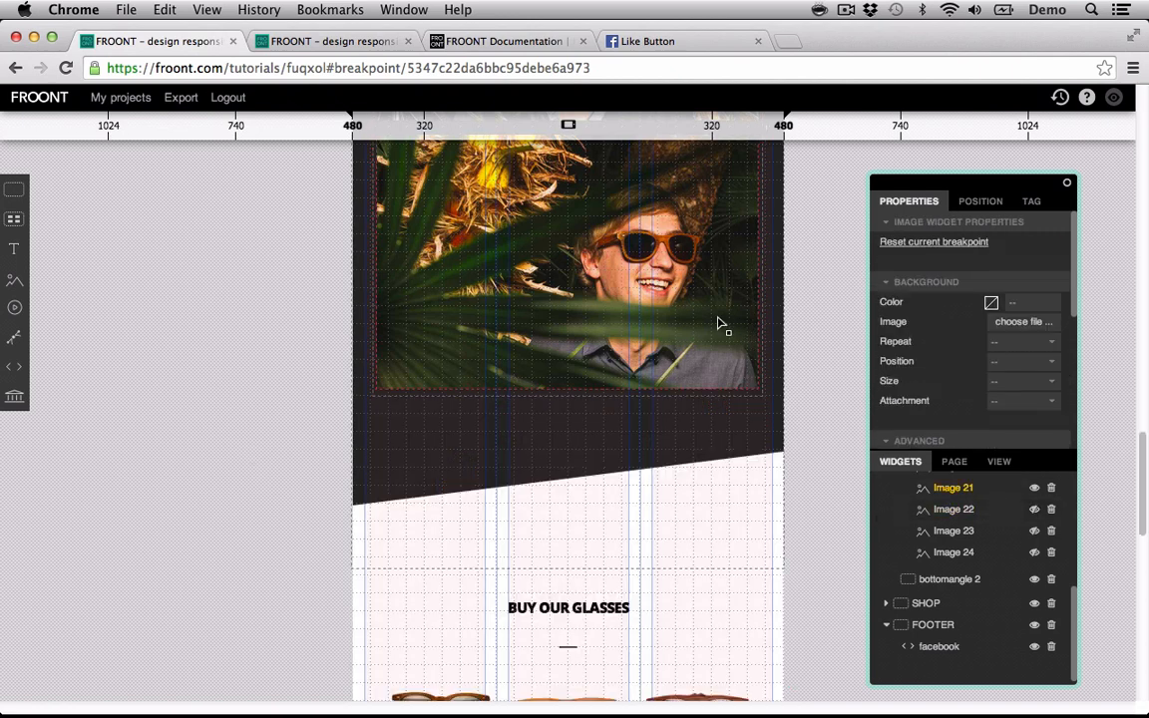
left_click(1034, 489)
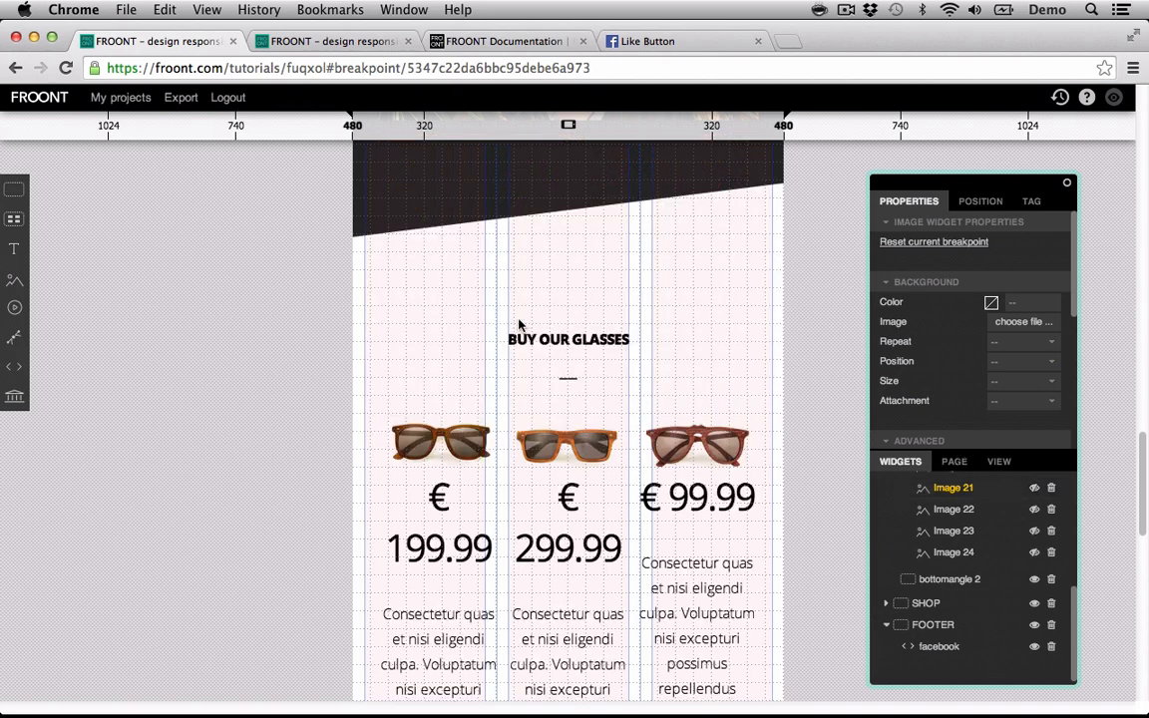
scroll(433, 342, "up", 10)
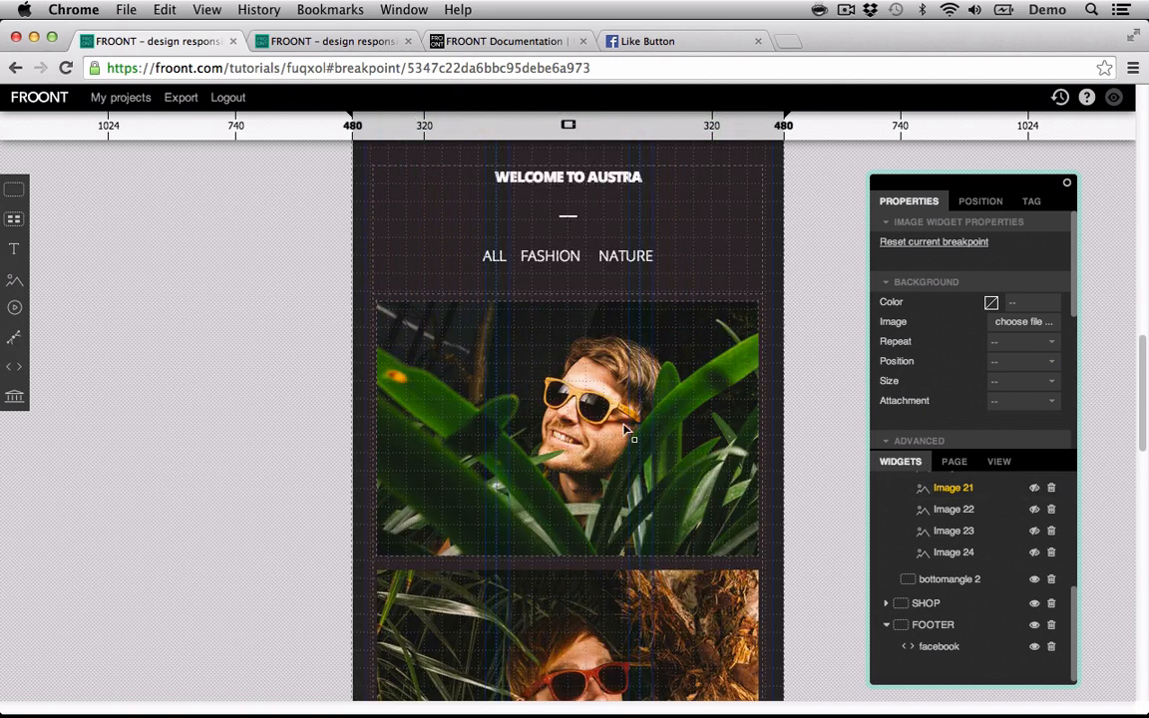
- Set the column count of the SHOP section's Product grid to 1 at the 480 breakpoint
scroll(583, 465, "down", 10)
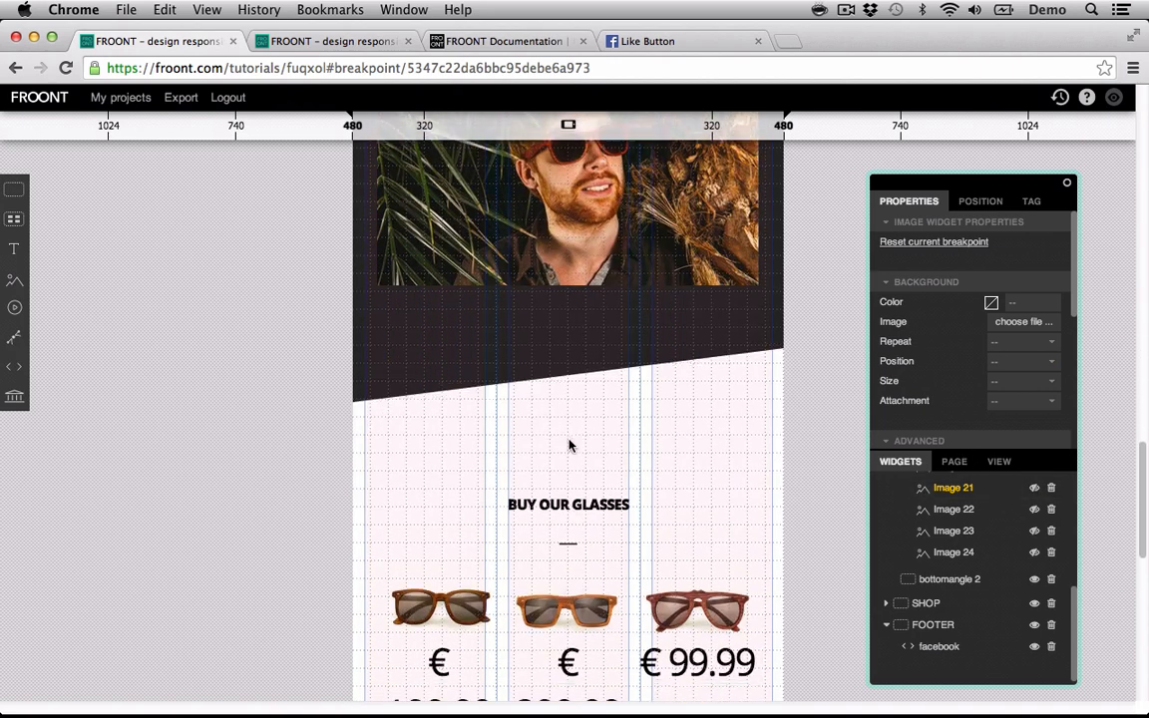
scroll(569, 445, "down", 3)
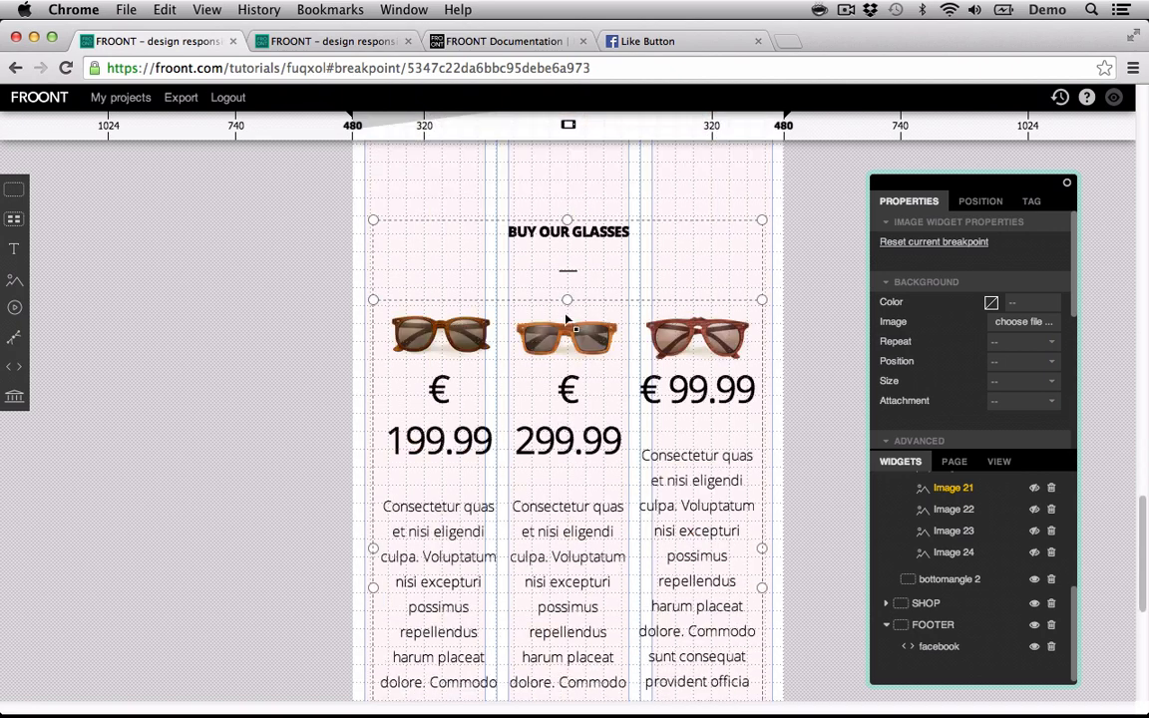
left_click(595, 312)
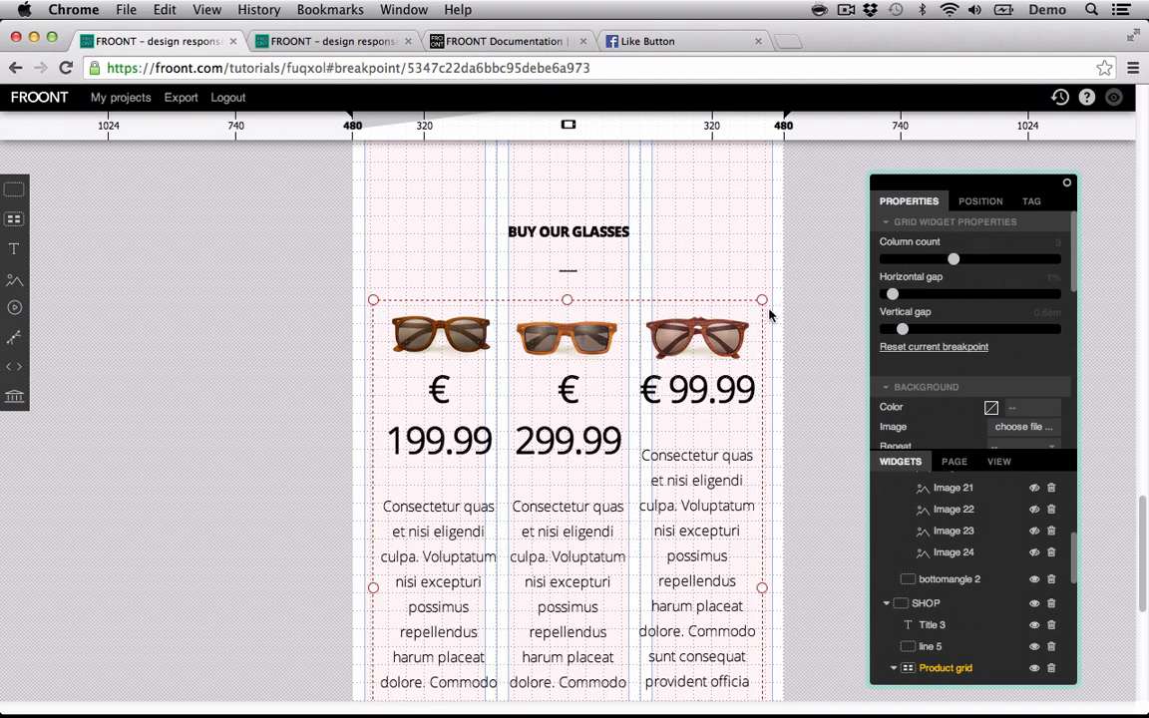
scroll(692, 365, "up", 10)
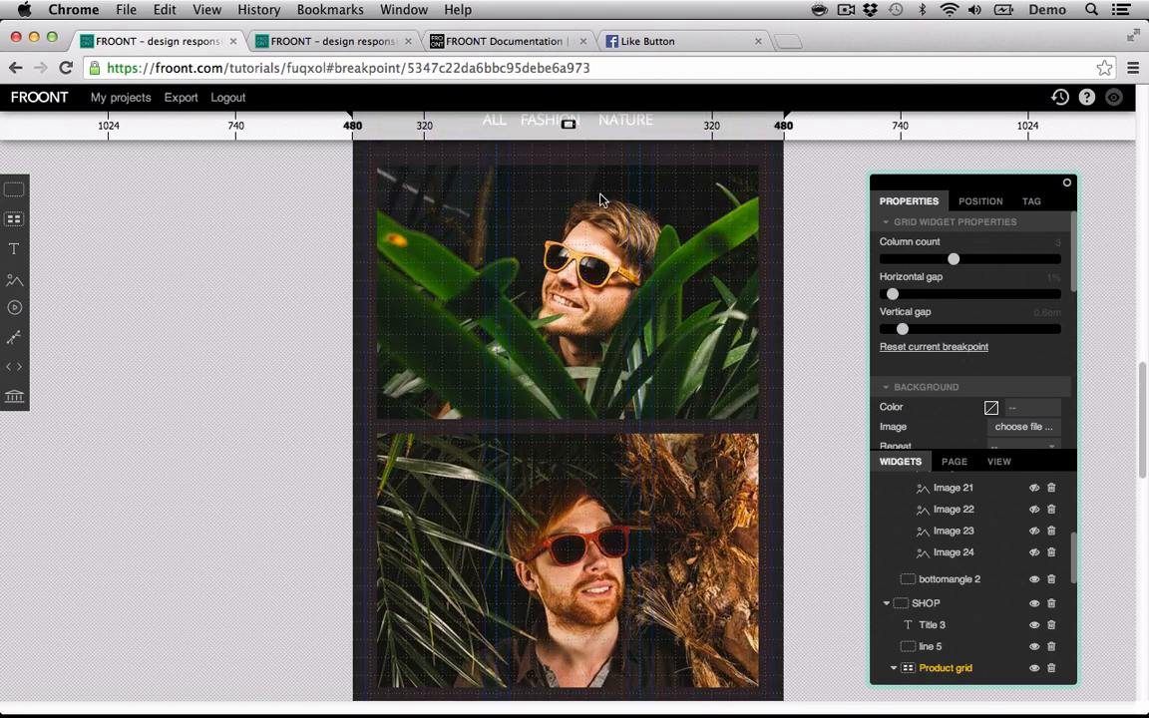
scroll(608, 240, "up", 3)
scroll(649, 297, "down", 8)
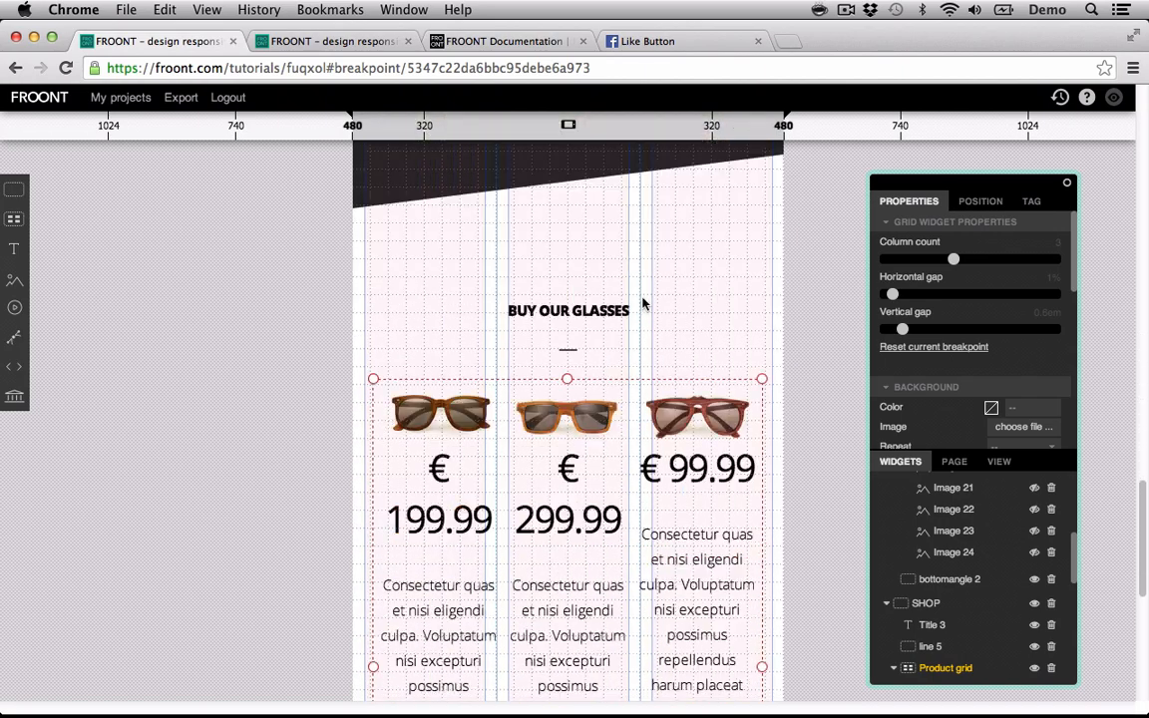
scroll(644, 309, "down", 2)
left_click_drag(953, 260, 798, 242)
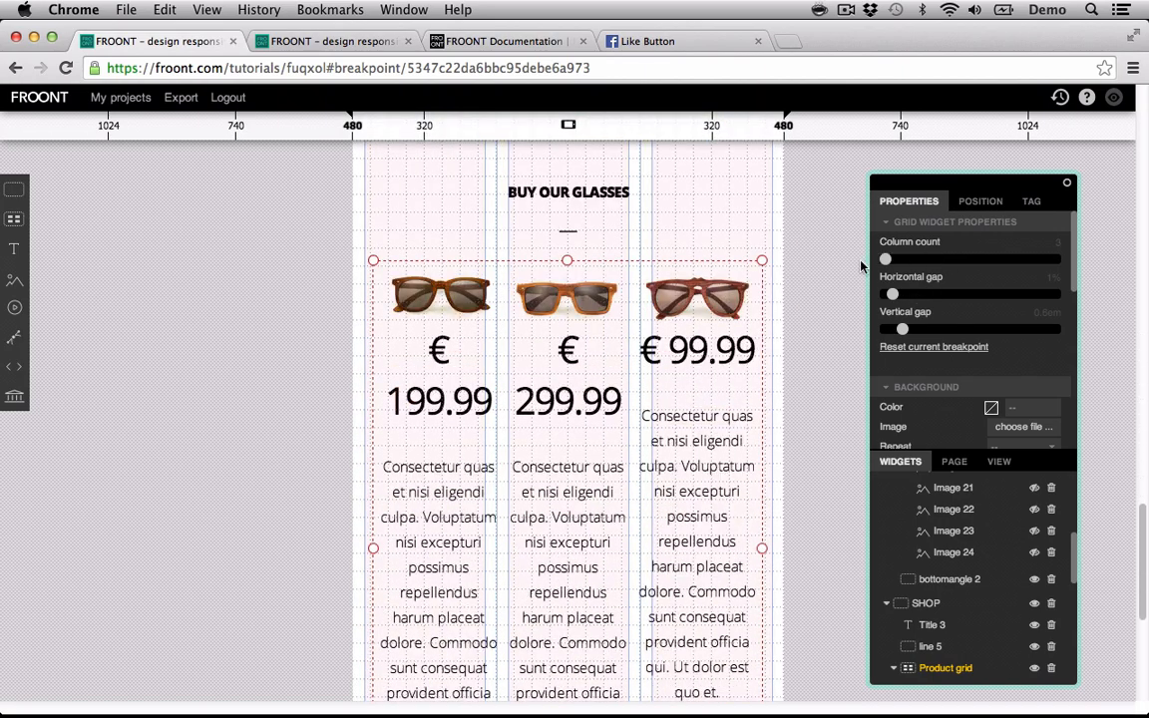
scroll(834, 266, "down", 10)
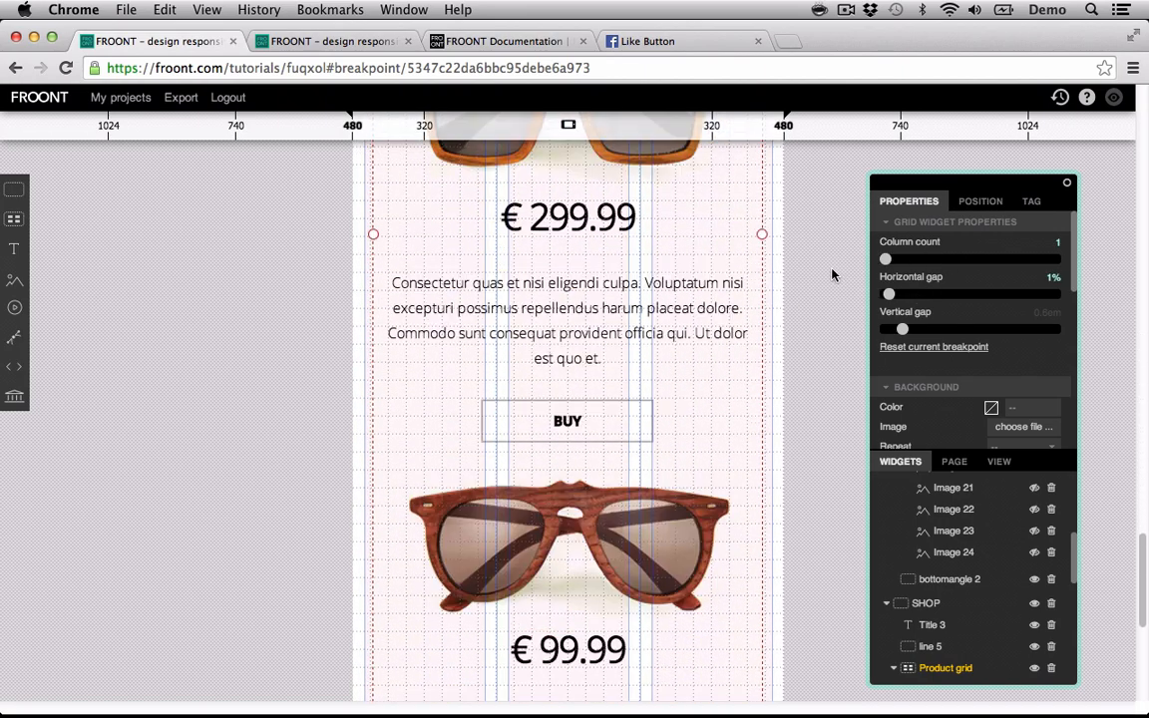
scroll(834, 318, "down", 3)
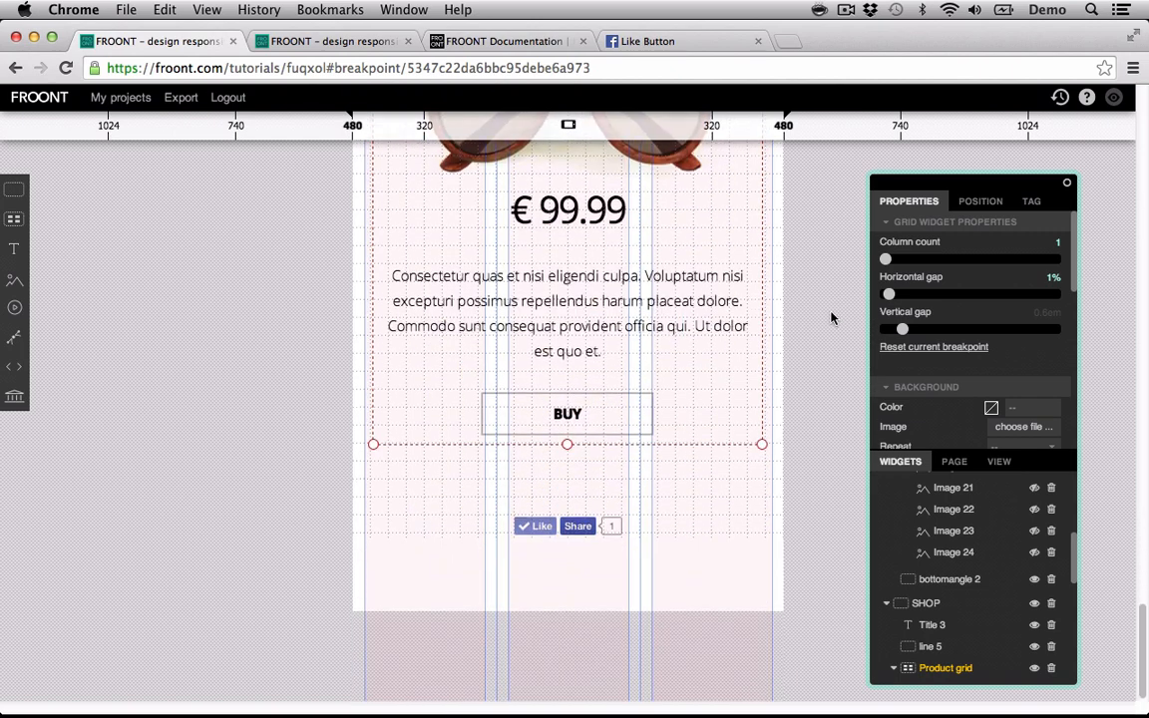
- Increase the Product grid's vertical gap to 1.4em at the 480 breakpoint
scroll(824, 324, "up", 10)
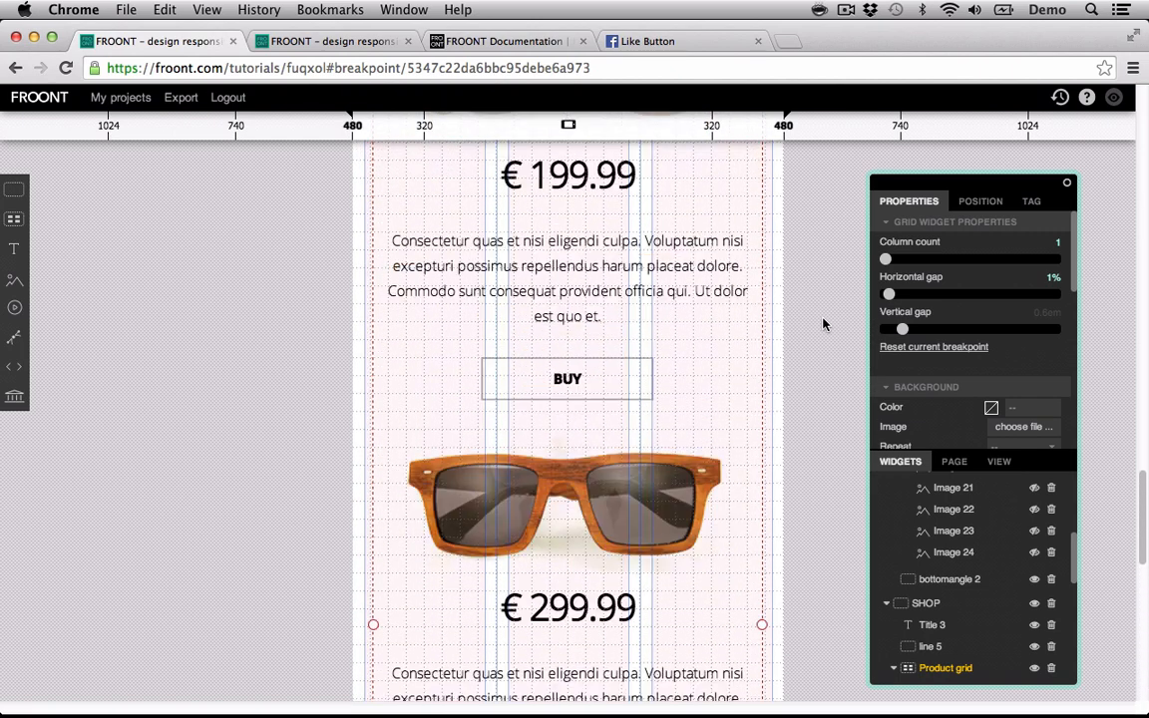
scroll(824, 324, "up", 3)
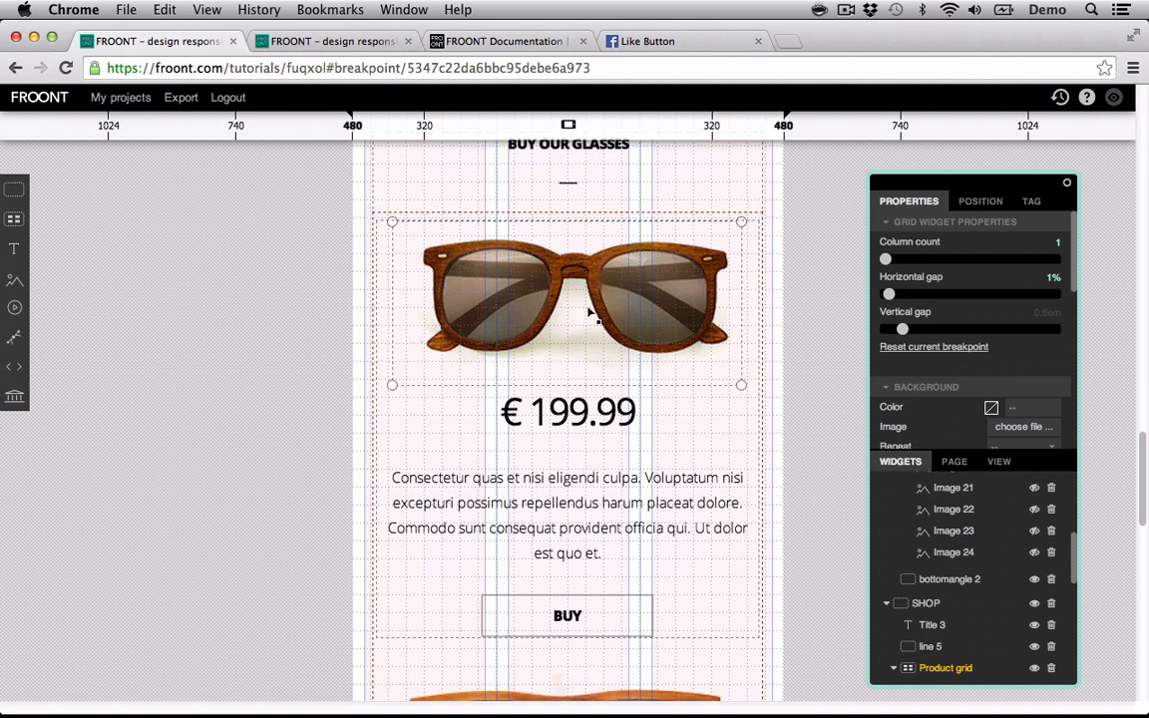
scroll(585, 511, "down", 5)
scroll(672, 315, "up", 6)
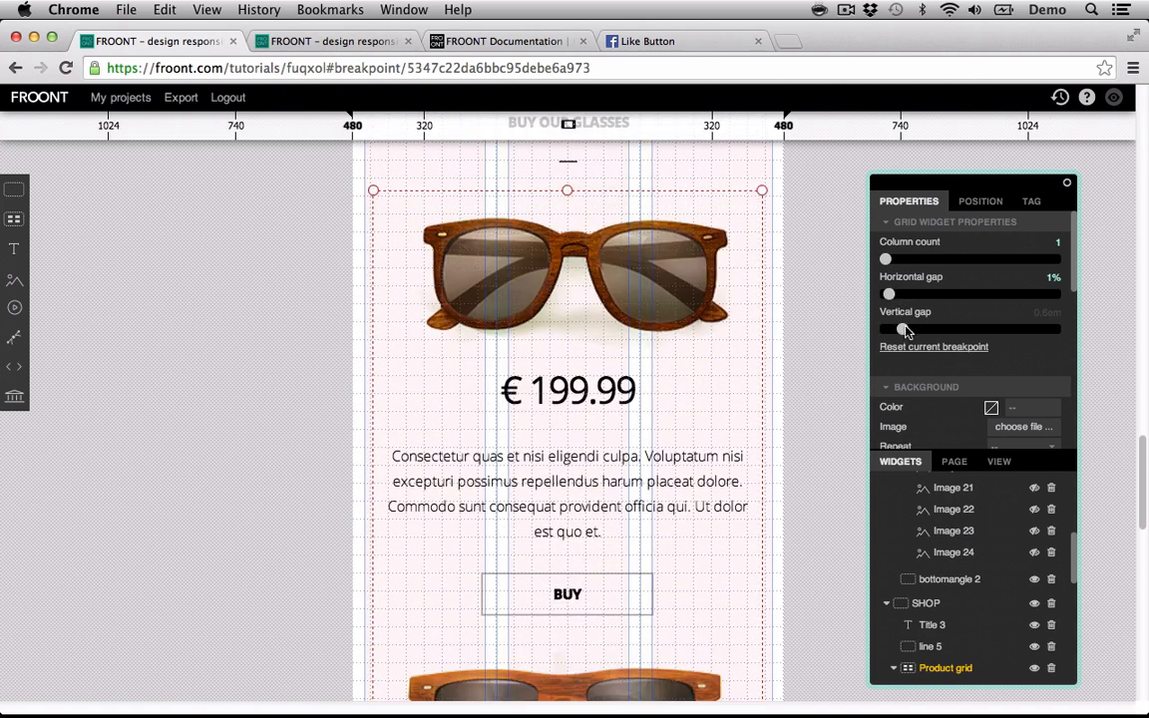
left_click_drag(906, 332, 928, 332)
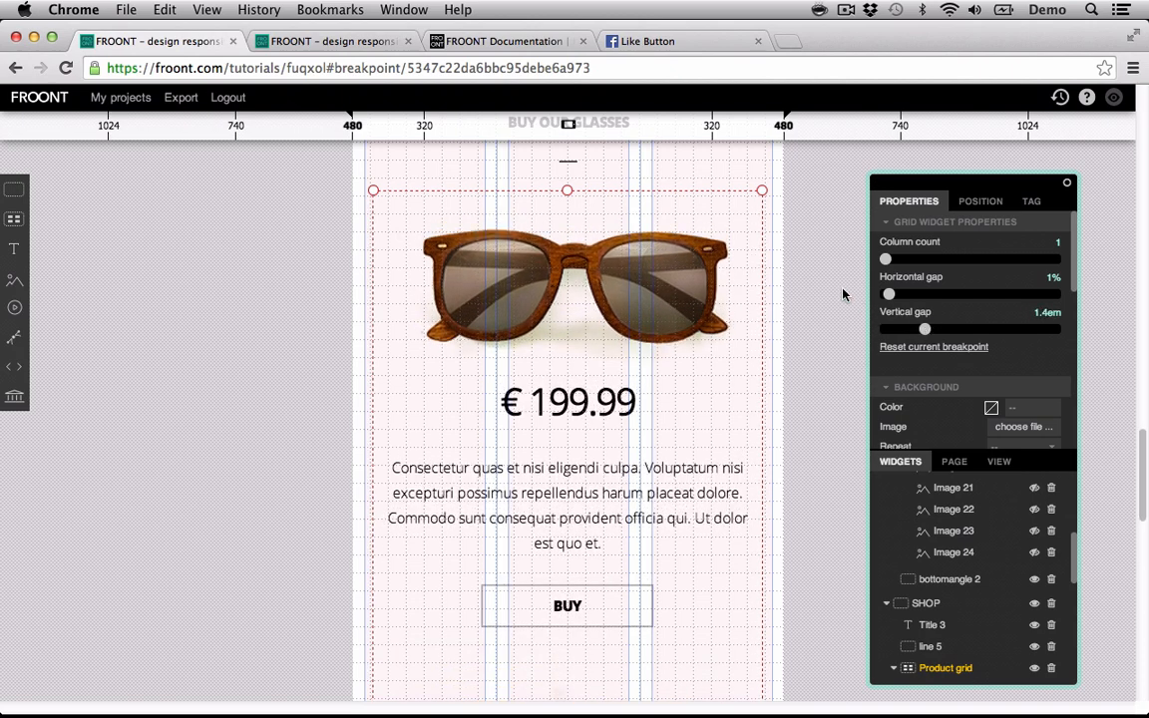
left_click(841, 296)
scroll(843, 294, "down", 5)
scroll(842, 294, "down", 10)
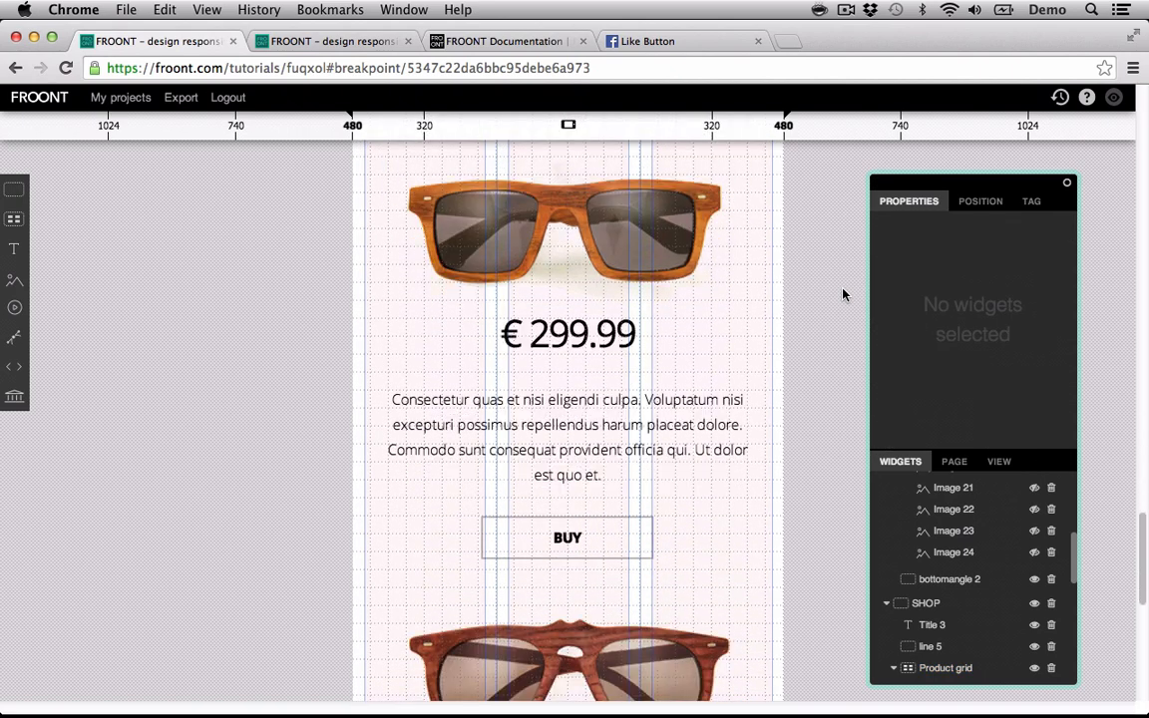
scroll(842, 295, "down", 2)
scroll(842, 294, "up", 5)
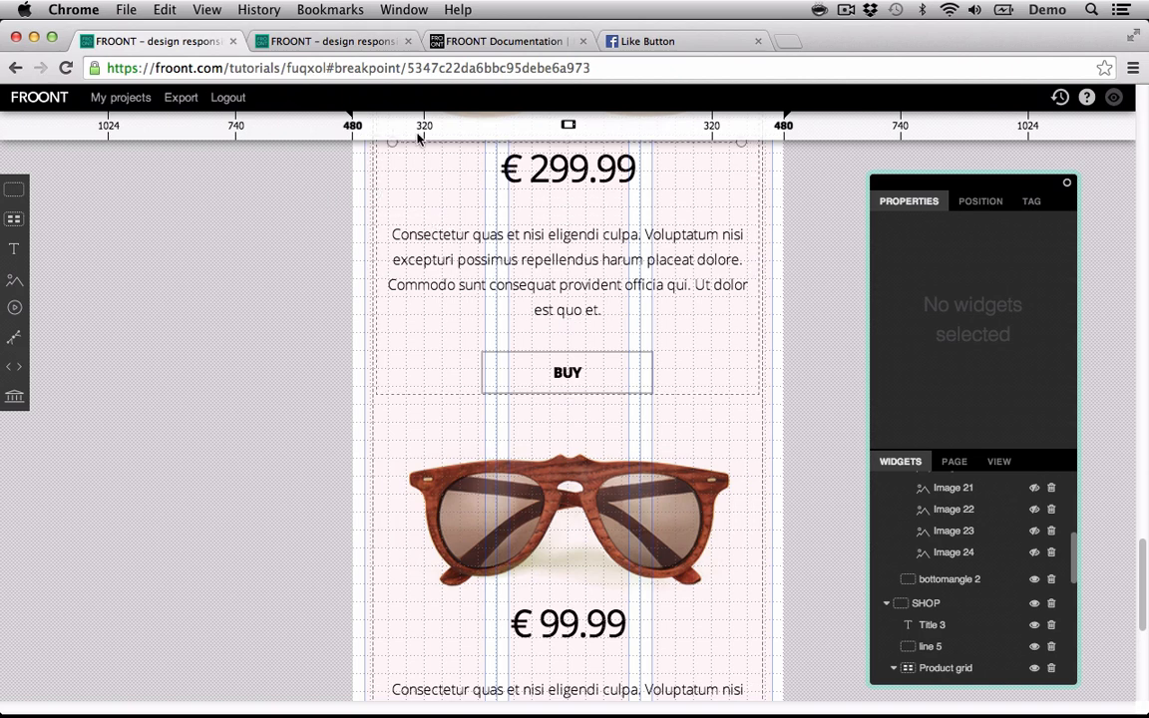
- Switch to the 320 breakpoint and review how the shop, gallery and header title fit
left_click(469, 127)
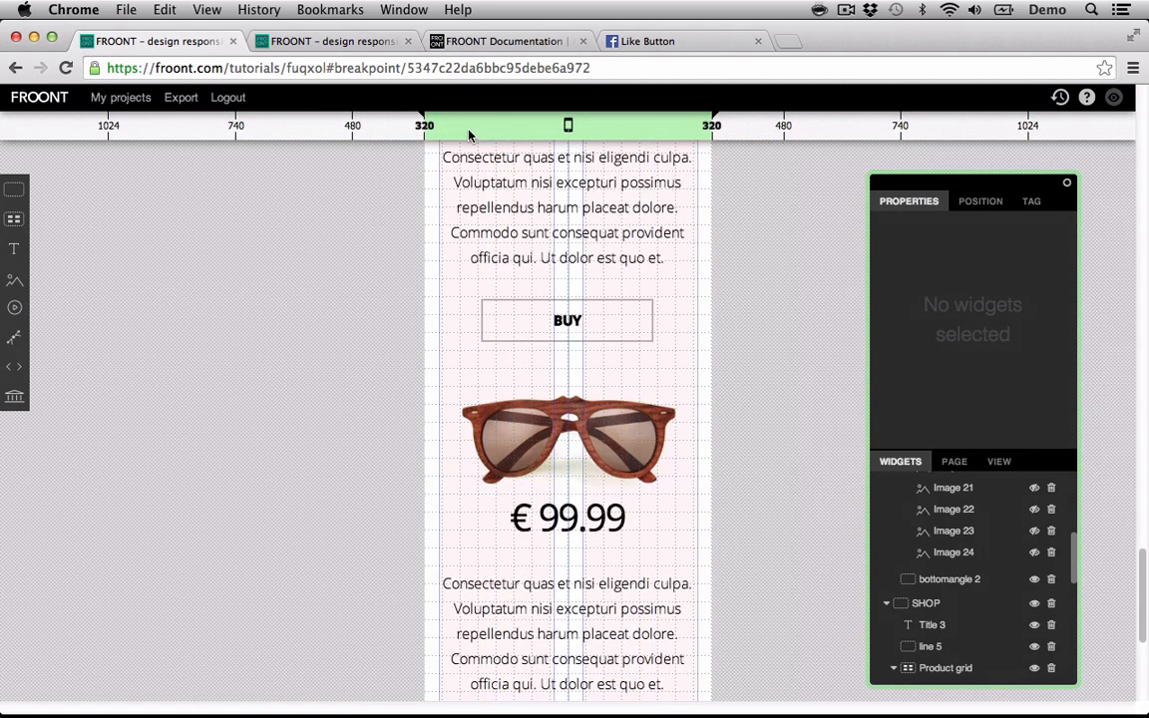
scroll(510, 336, "down", 3)
scroll(506, 337, "up", 10)
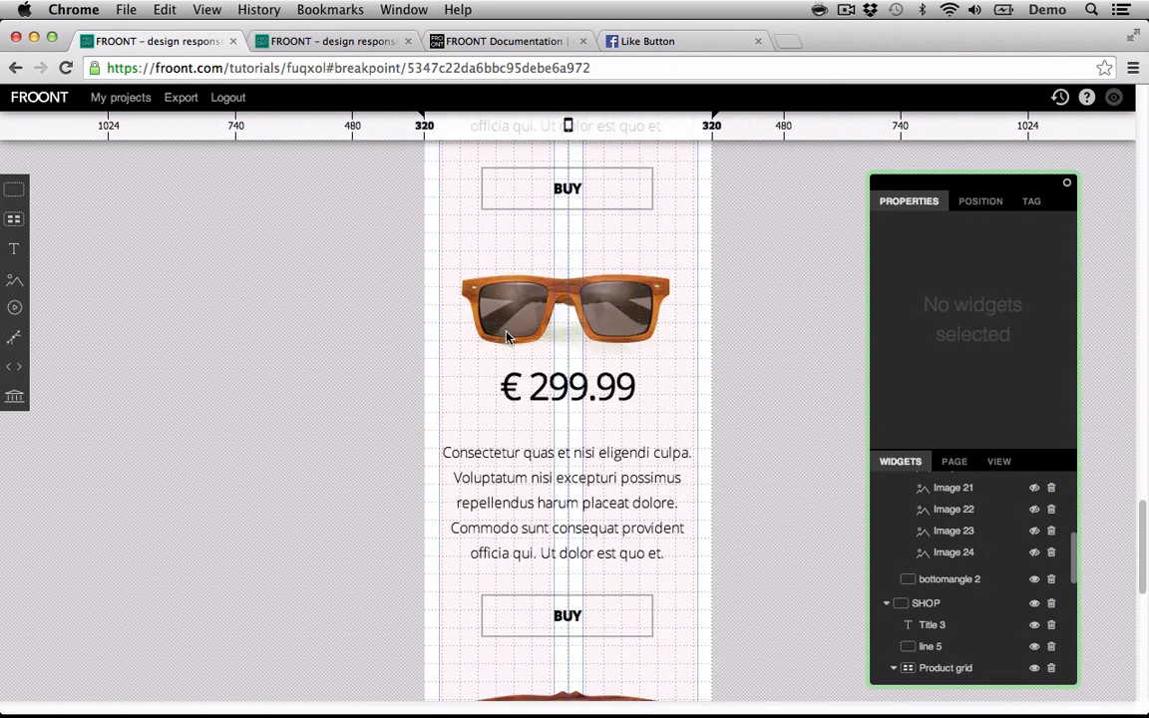
scroll(505, 339, "up", 15)
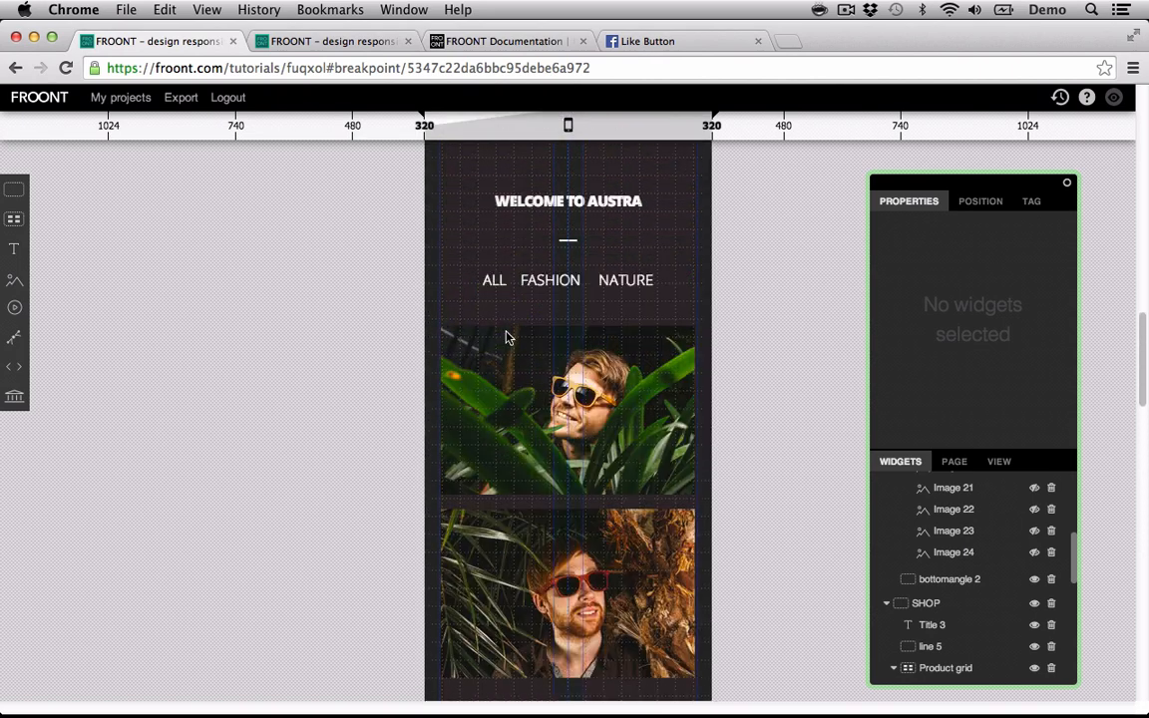
scroll(504, 340, "up", 5)
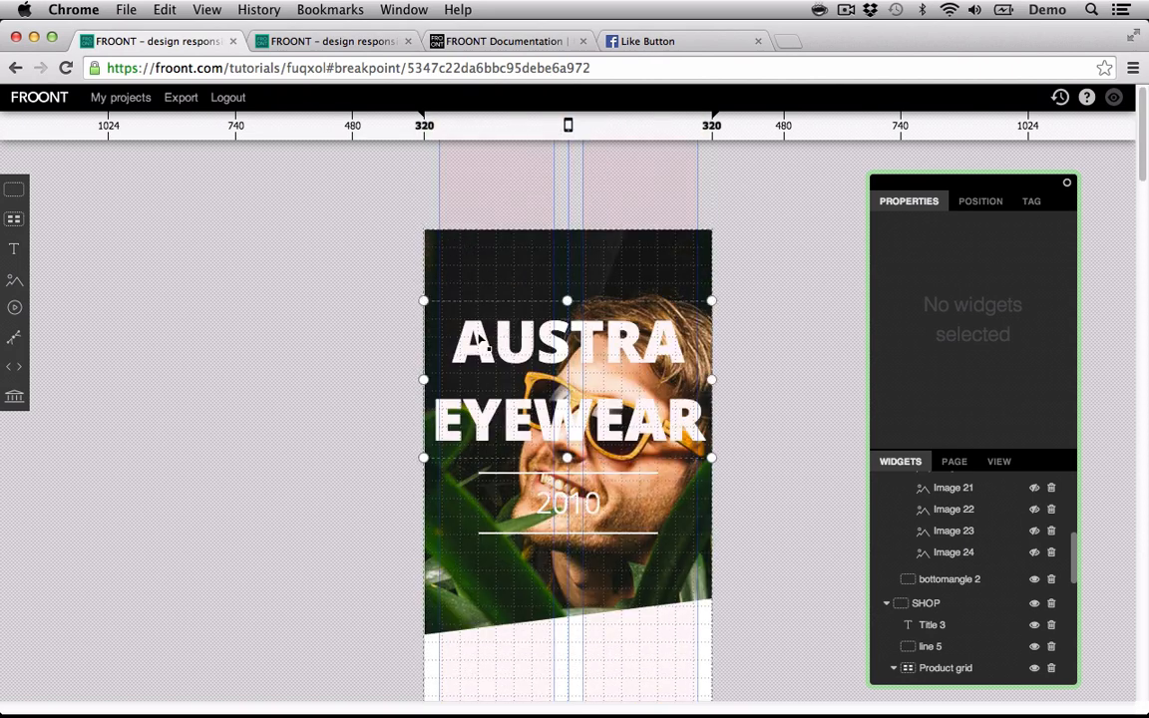
- Return to the 480 breakpoint and reduce the AUSTRA EYEWEAR title's font size to 2.05em
left_click(384, 124)
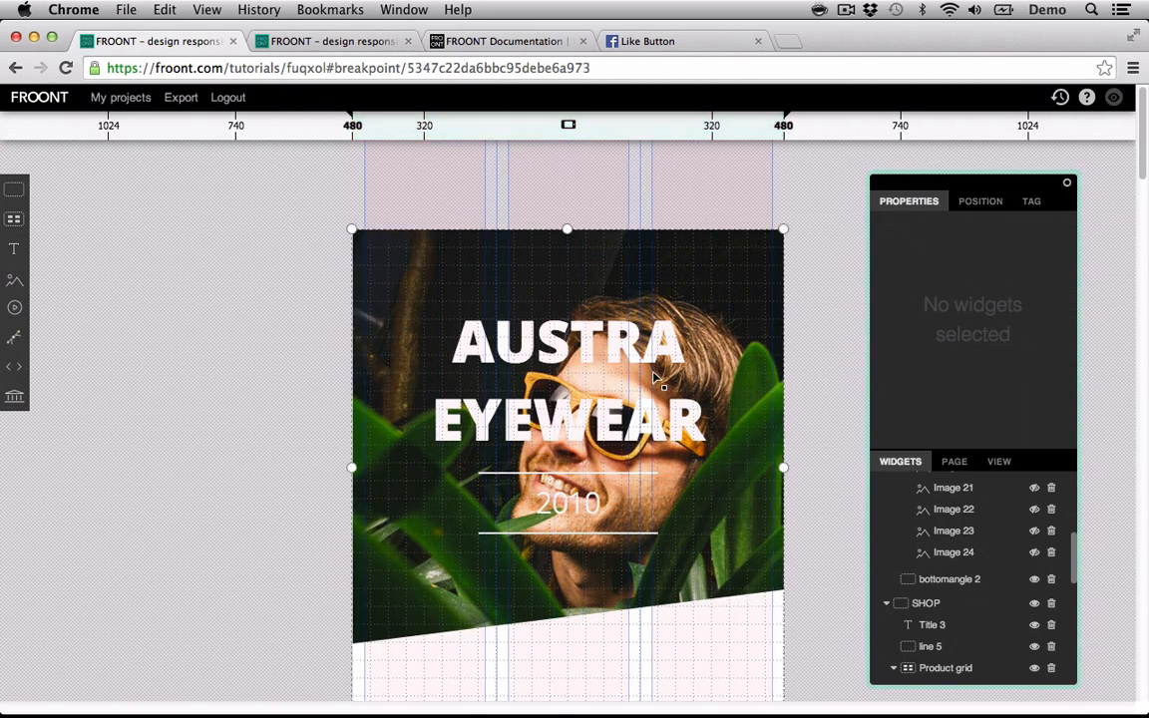
left_click(561, 381)
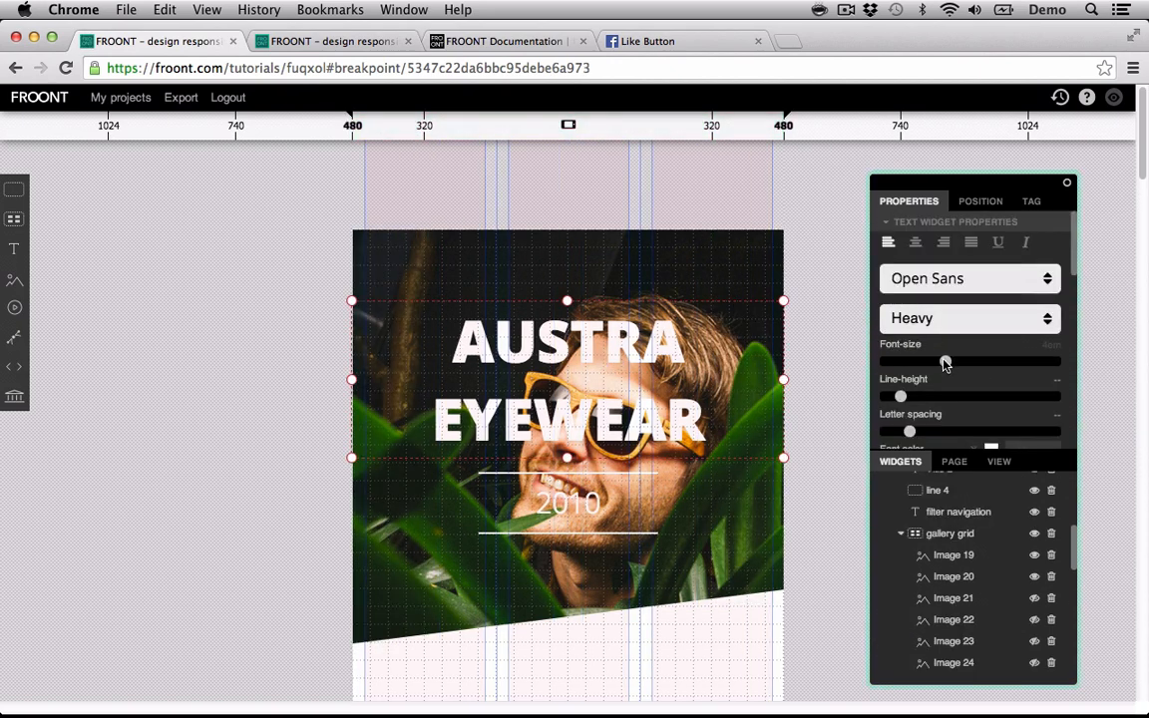
left_click_drag(944, 363, 911, 365)
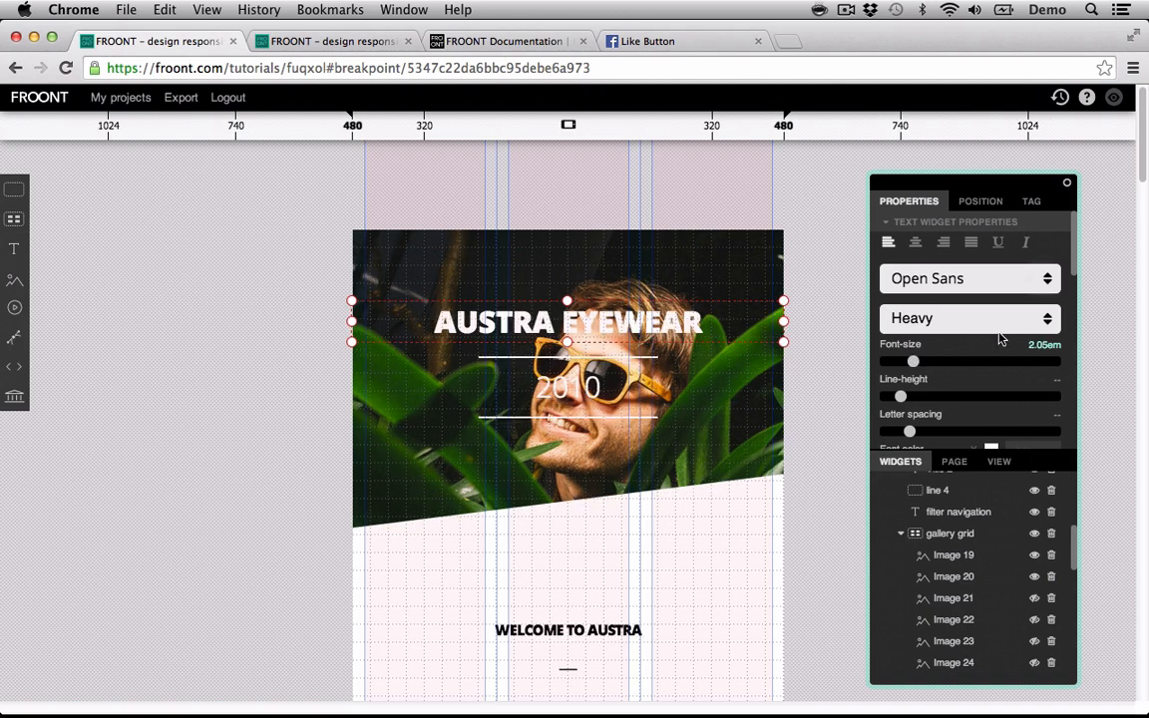
left_click(841, 278)
- Check the resized title and the rest of the page at the 320 breakpoint
left_click(463, 121)
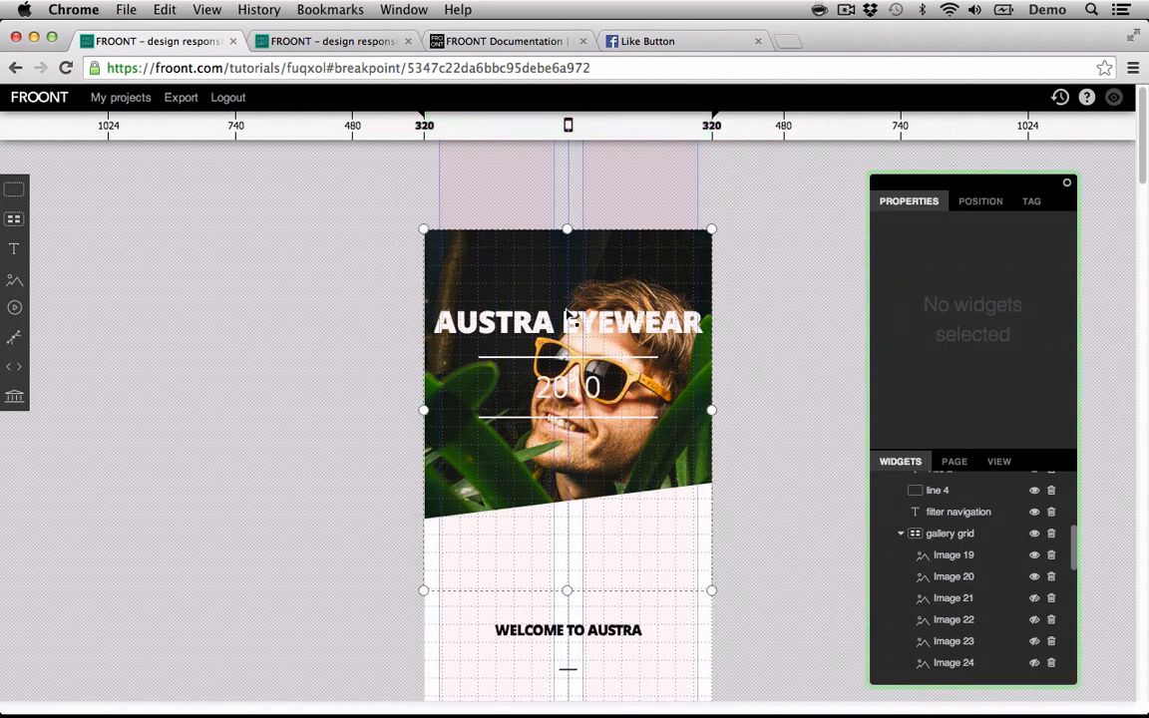
scroll(566, 320, "down", 15)
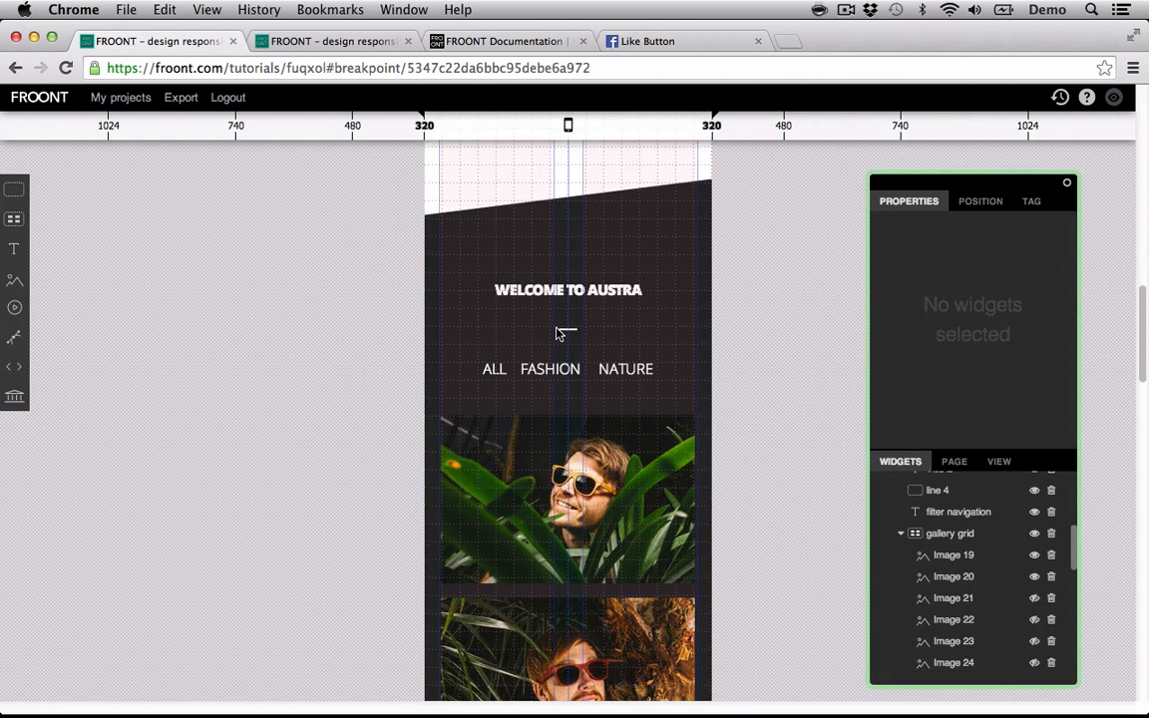
scroll(558, 335, "down", 15)
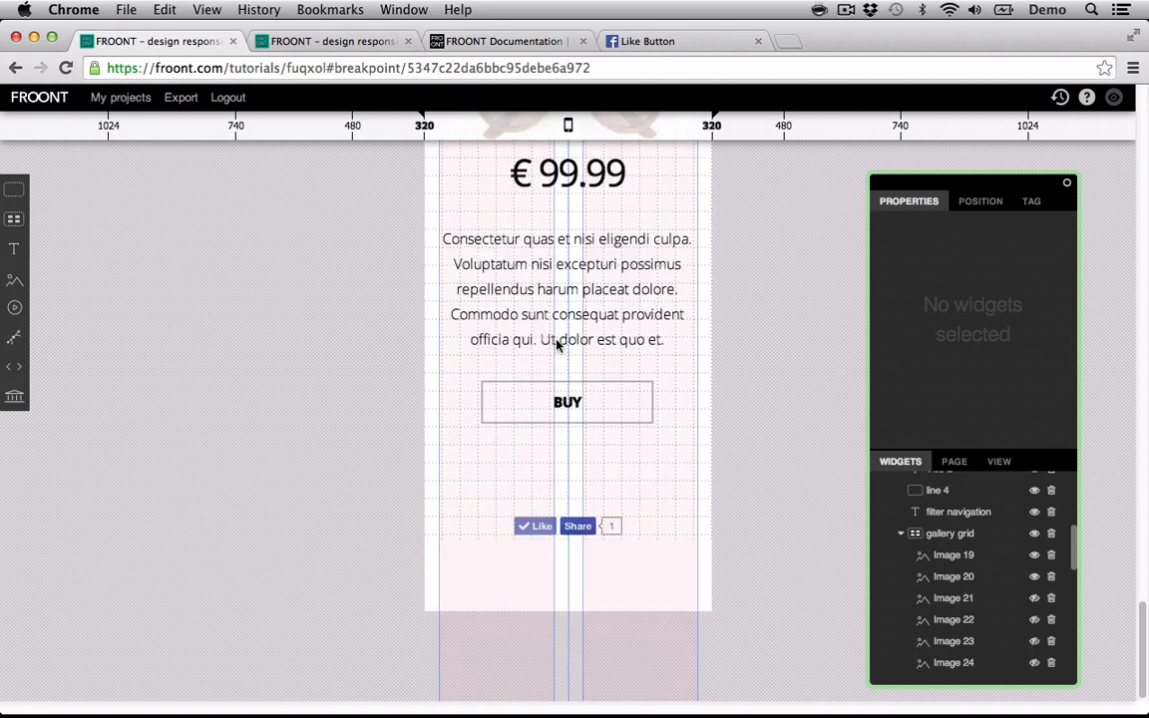
scroll(557, 344, "up", 20)
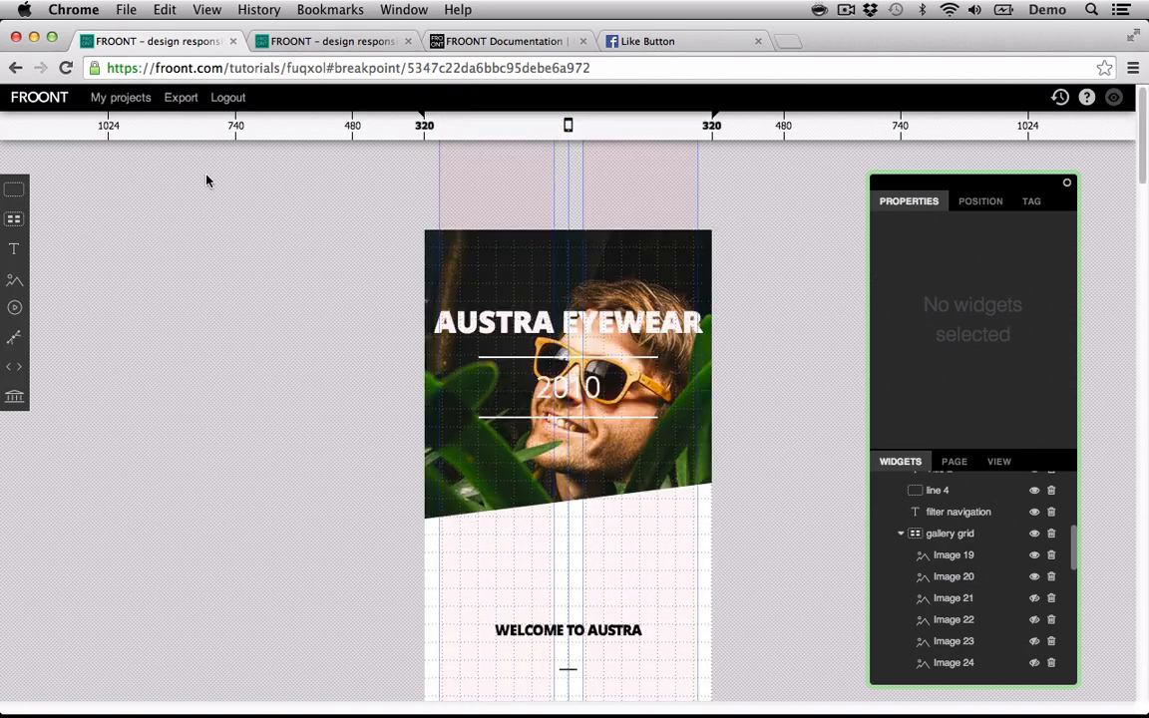
- Preview the whole page at the full desktop width and at the 740 breakpoint
left_click(86, 121)
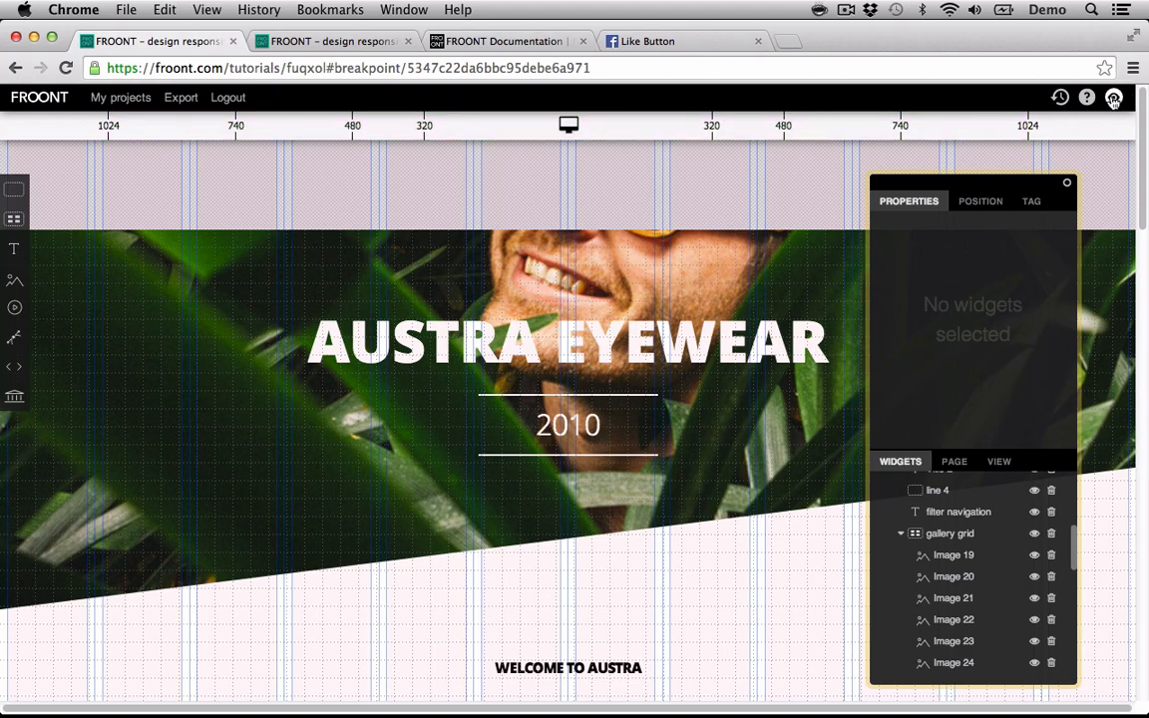
left_click(1114, 97)
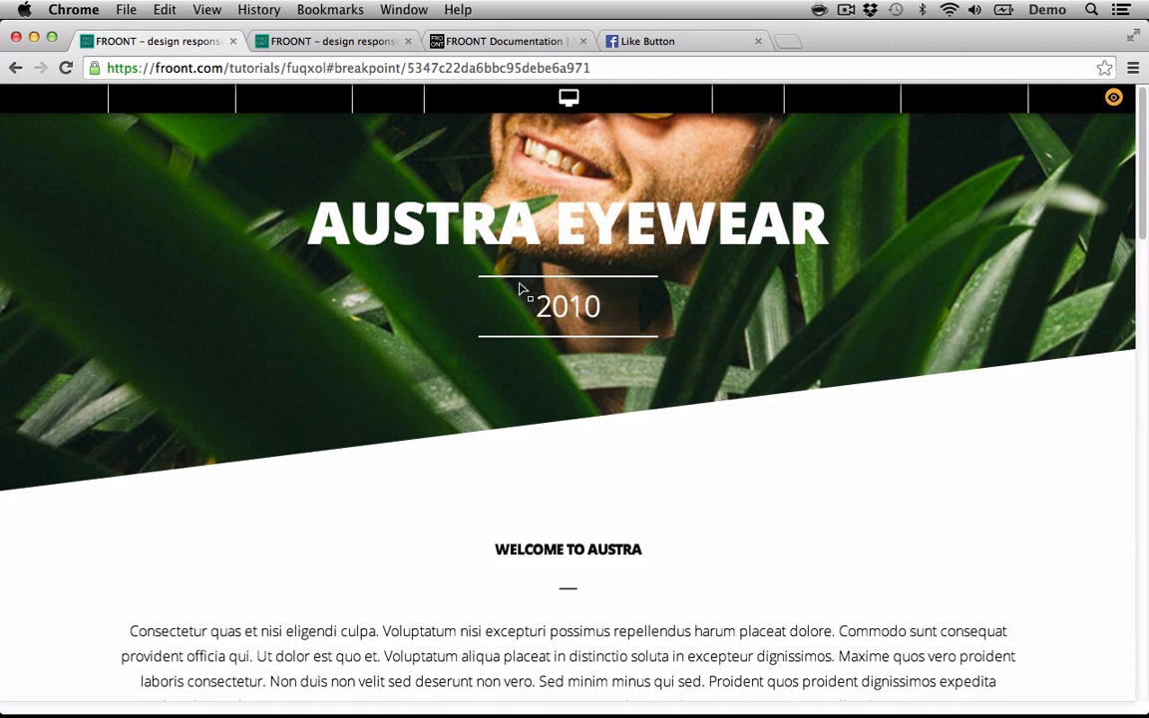
scroll(484, 331, "down", 20)
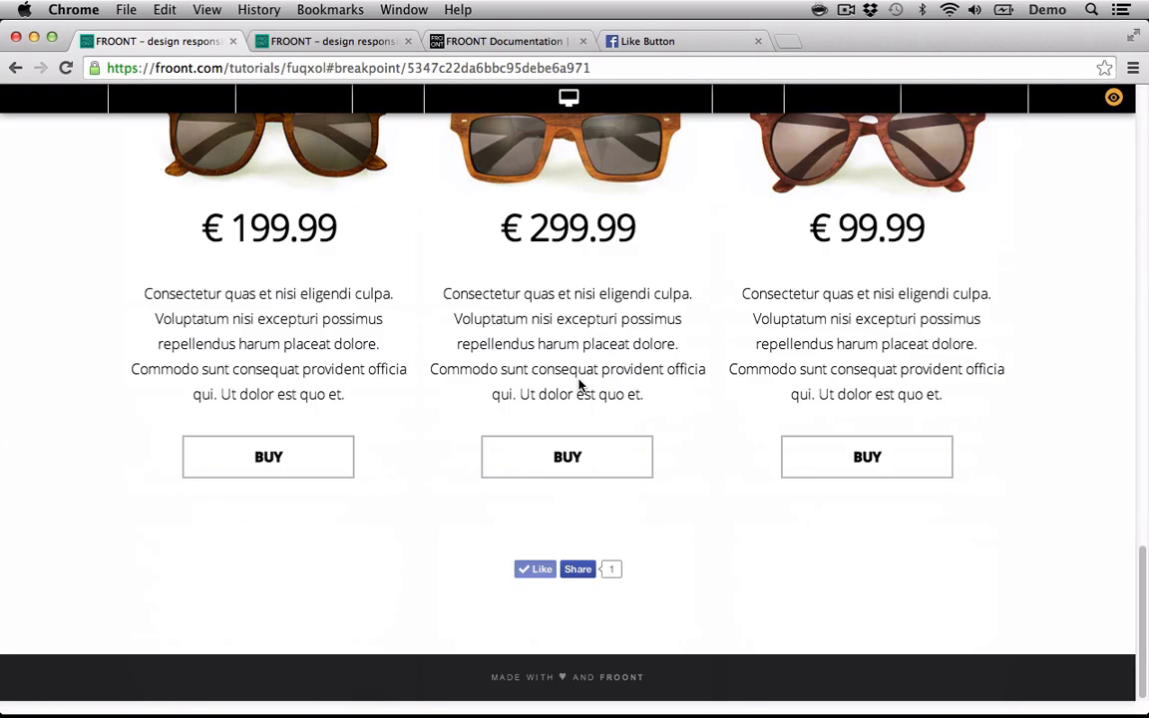
scroll(584, 389, "up", 20)
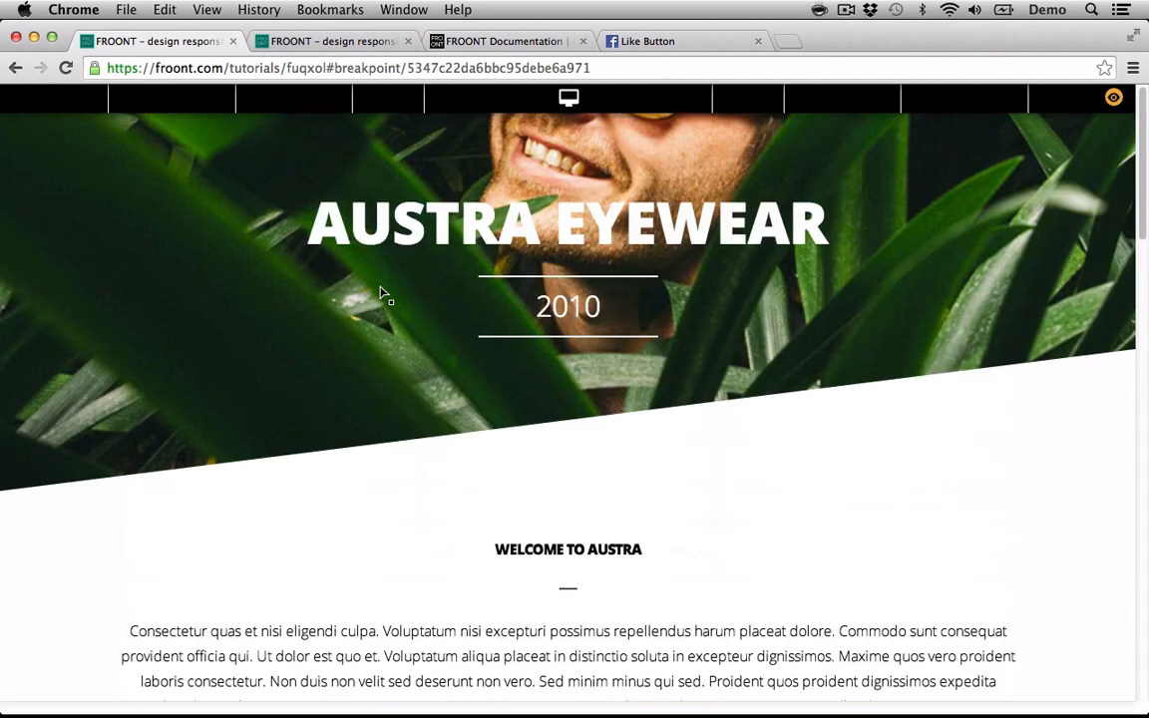
left_click(283, 100)
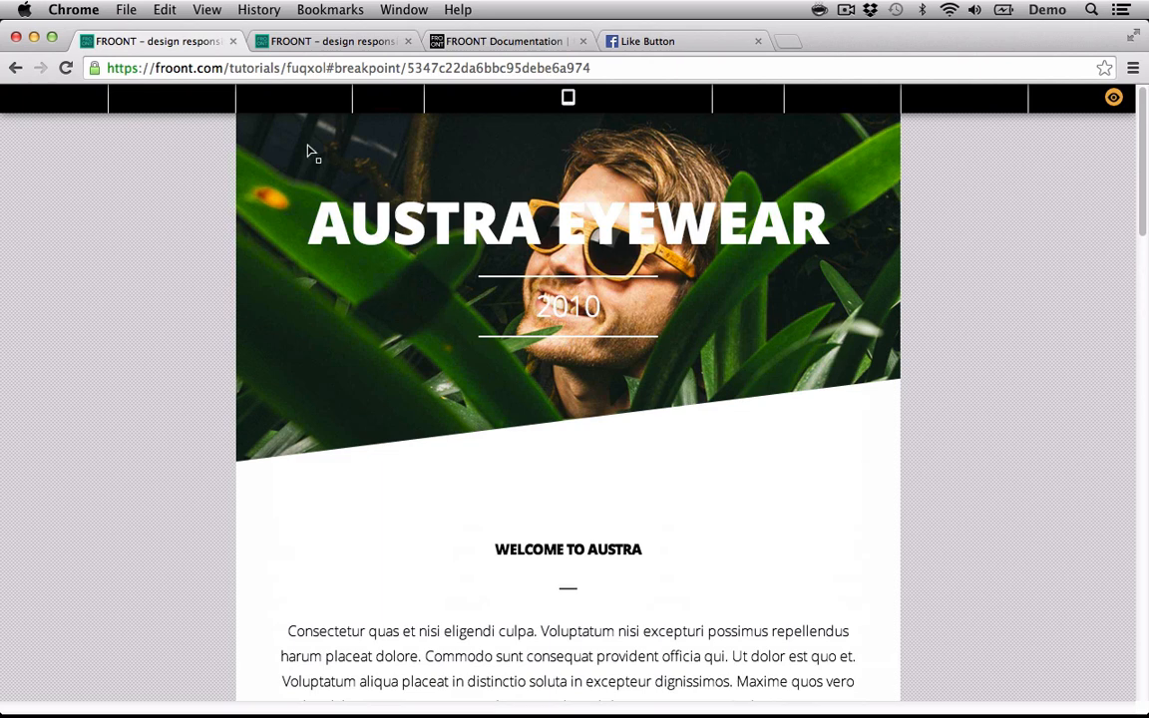
- Review the welcome text, gallery and shop sections down to the footer at the 740 breakpoint
scroll(304, 166, "down", 10)
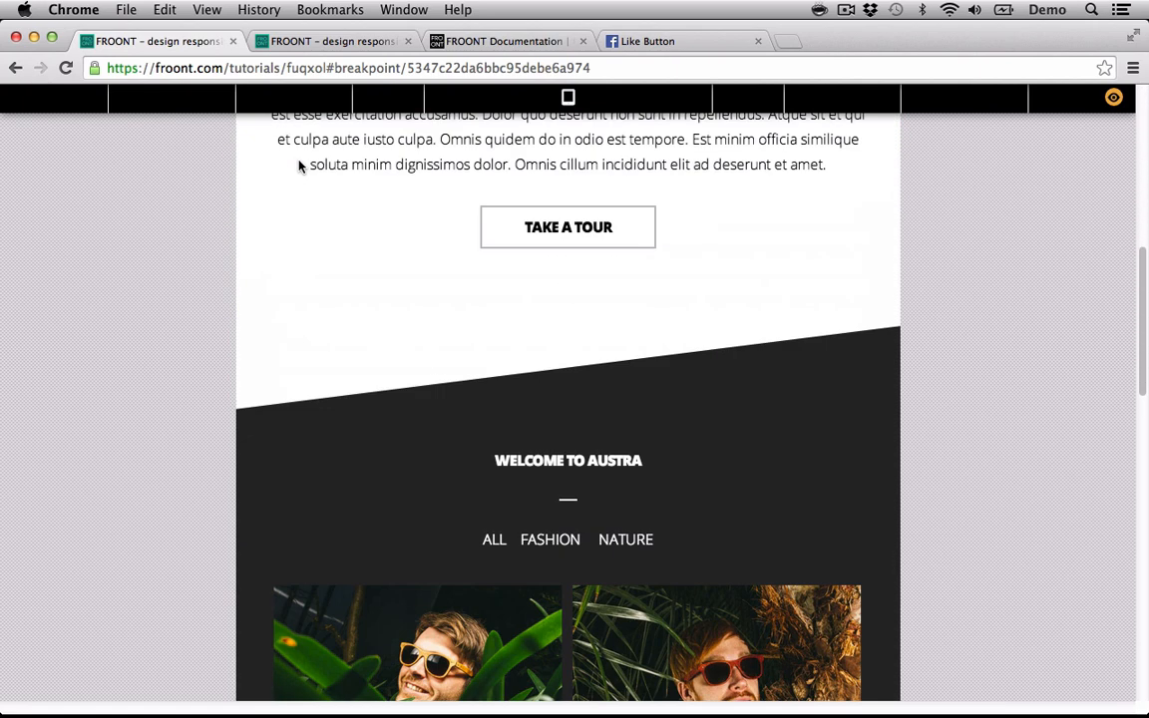
scroll(300, 170, "down", 2)
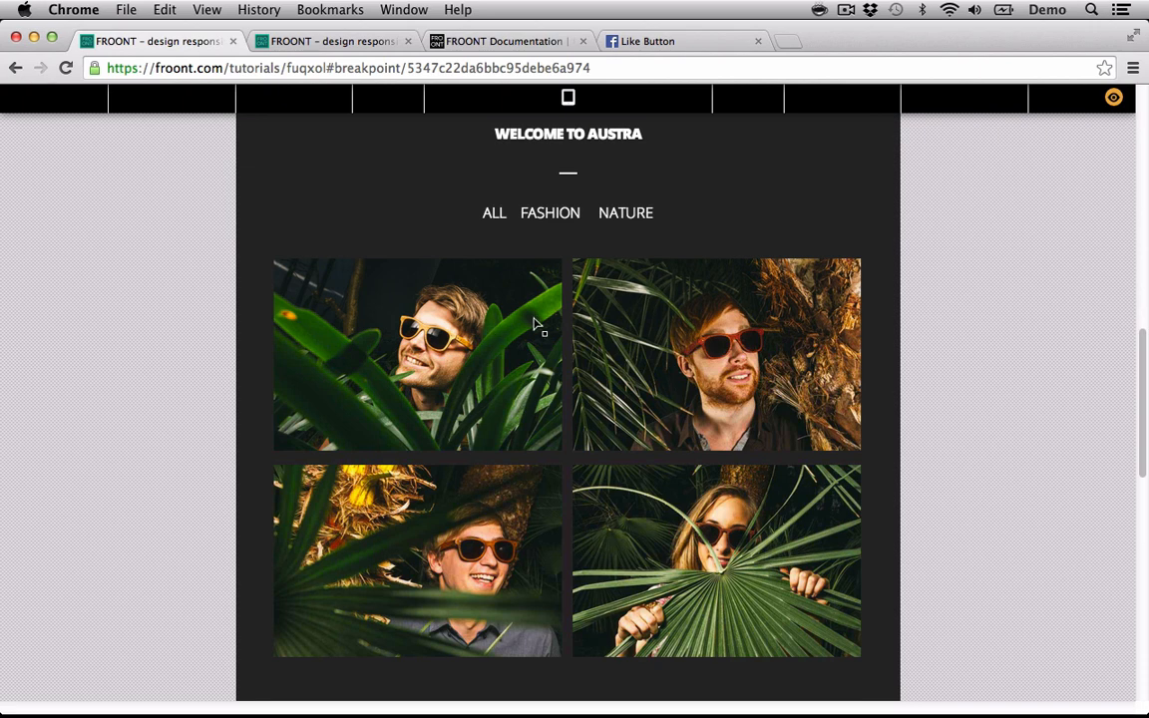
scroll(517, 462, "down", 10)
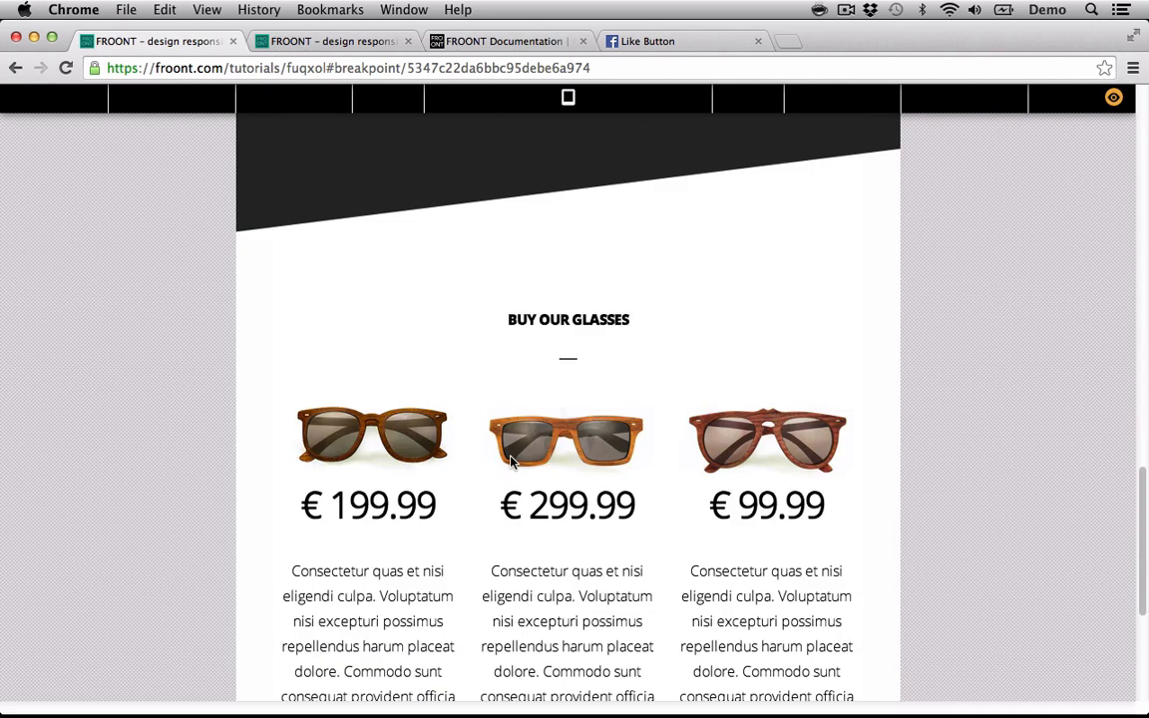
scroll(518, 454, "up", 3)
scroll(513, 445, "down", 8)
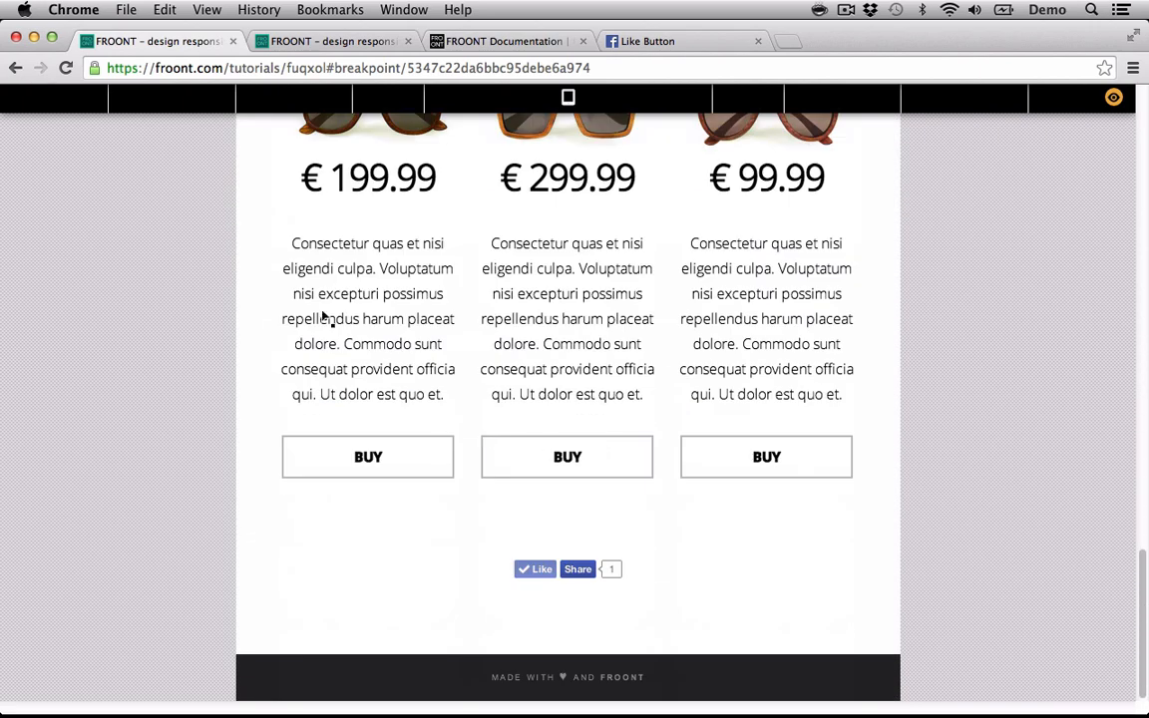
scroll(459, 300, "up", 3)
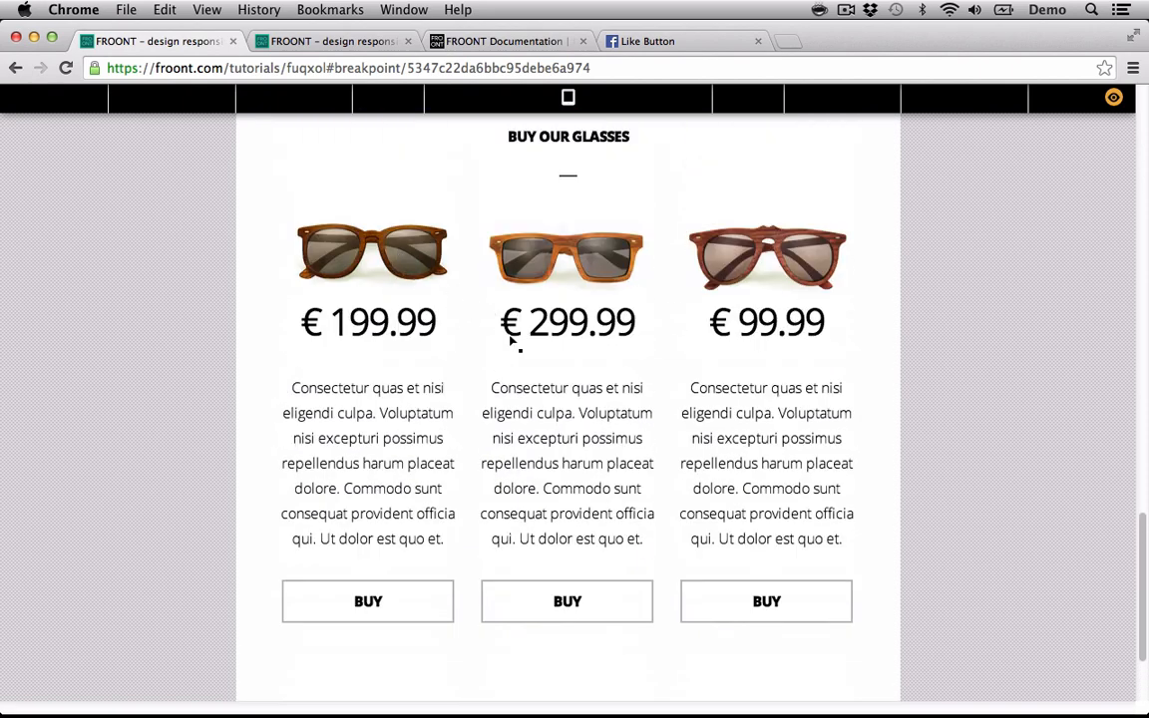
- Preview the page at the 480 breakpoint, checking the shop items, gallery and header title
left_click(403, 108)
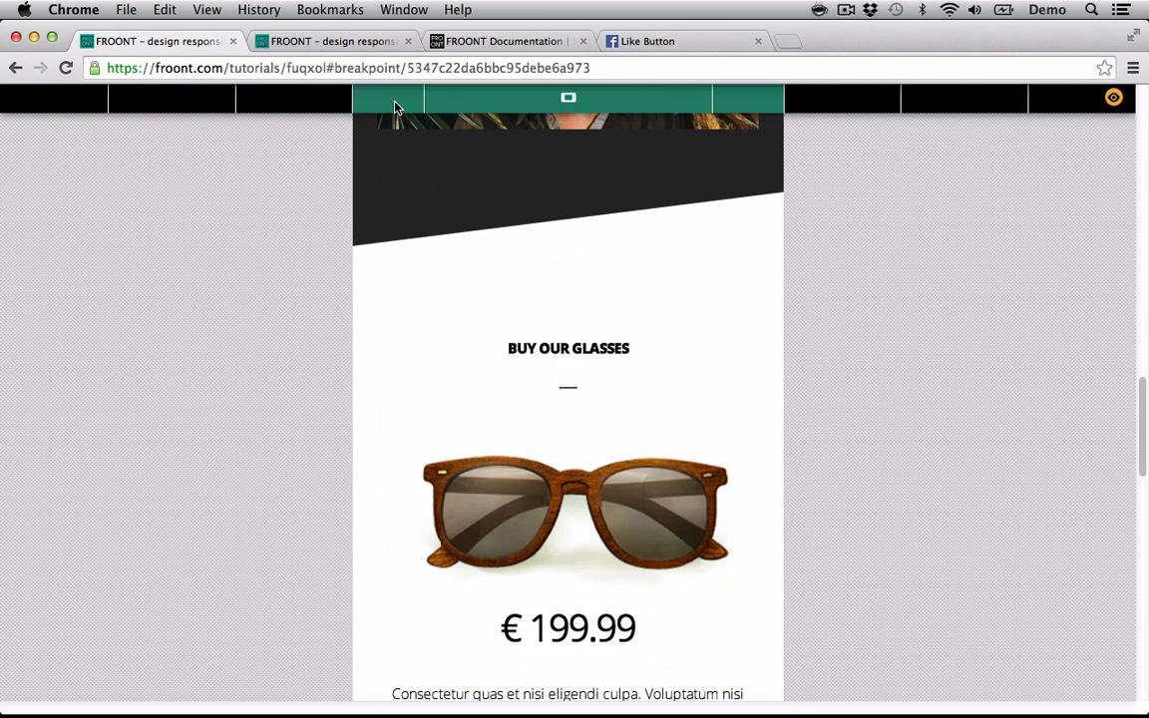
scroll(426, 226, "down", 3)
scroll(425, 225, "down", 12)
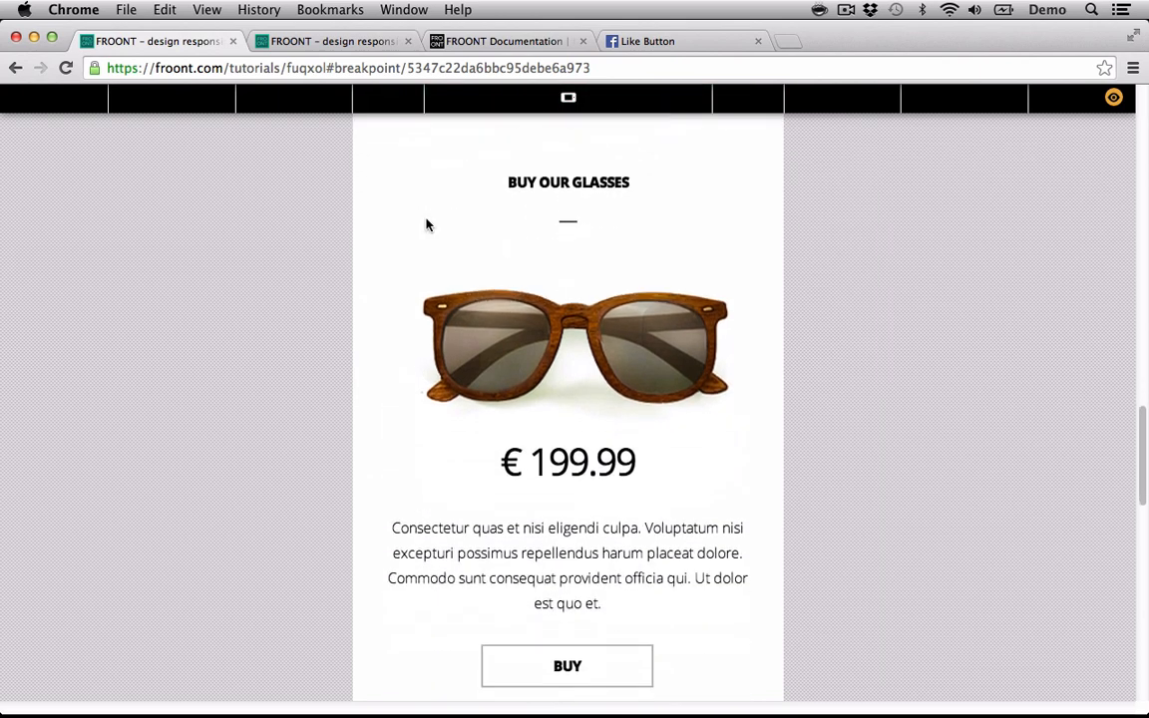
scroll(430, 233, "down", 5)
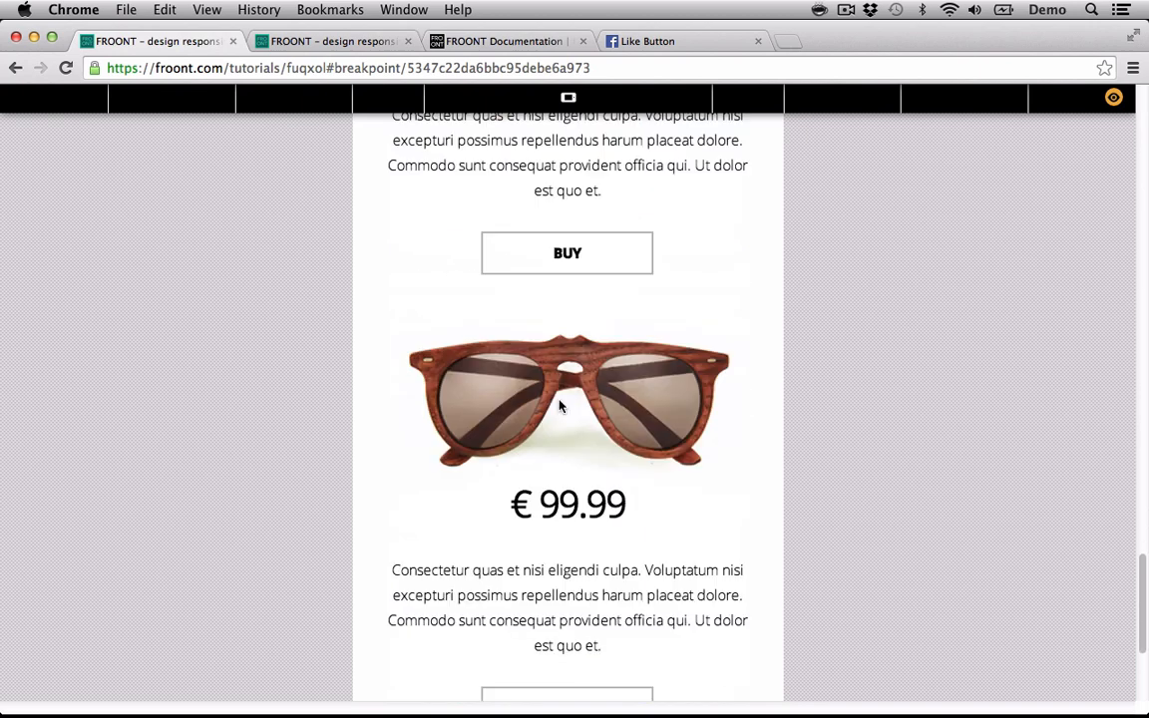
scroll(560, 407, "up", 15)
scroll(569, 419, "down", 5)
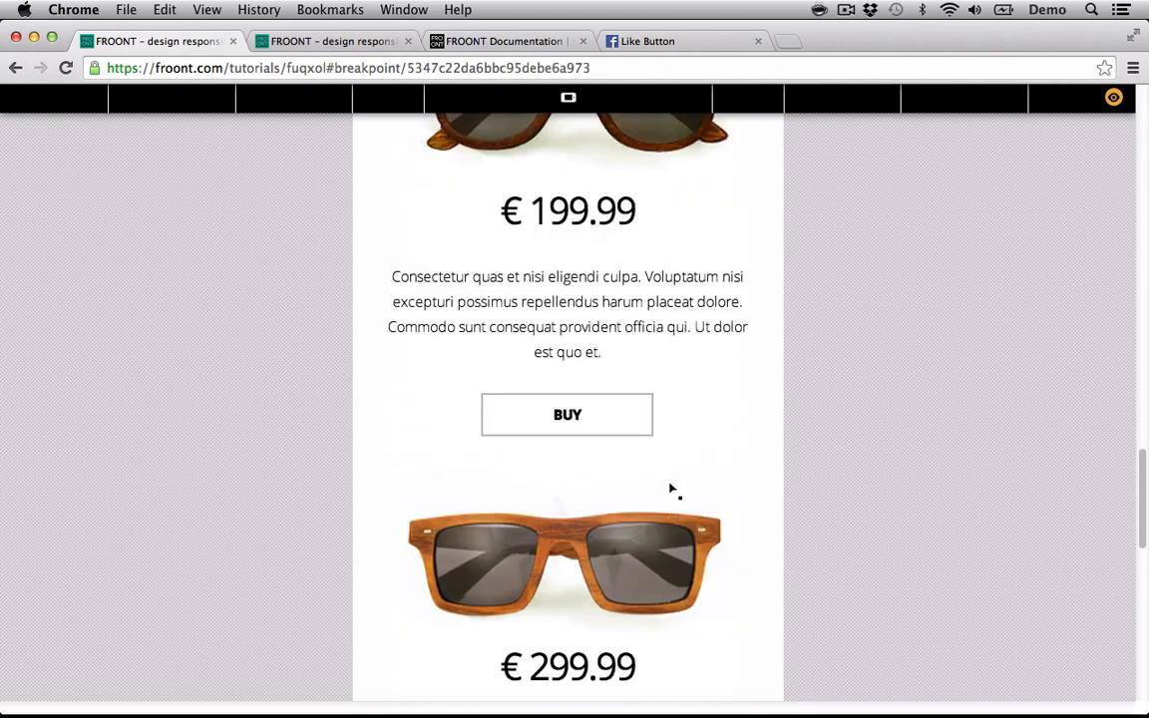
scroll(622, 485, "up", 15)
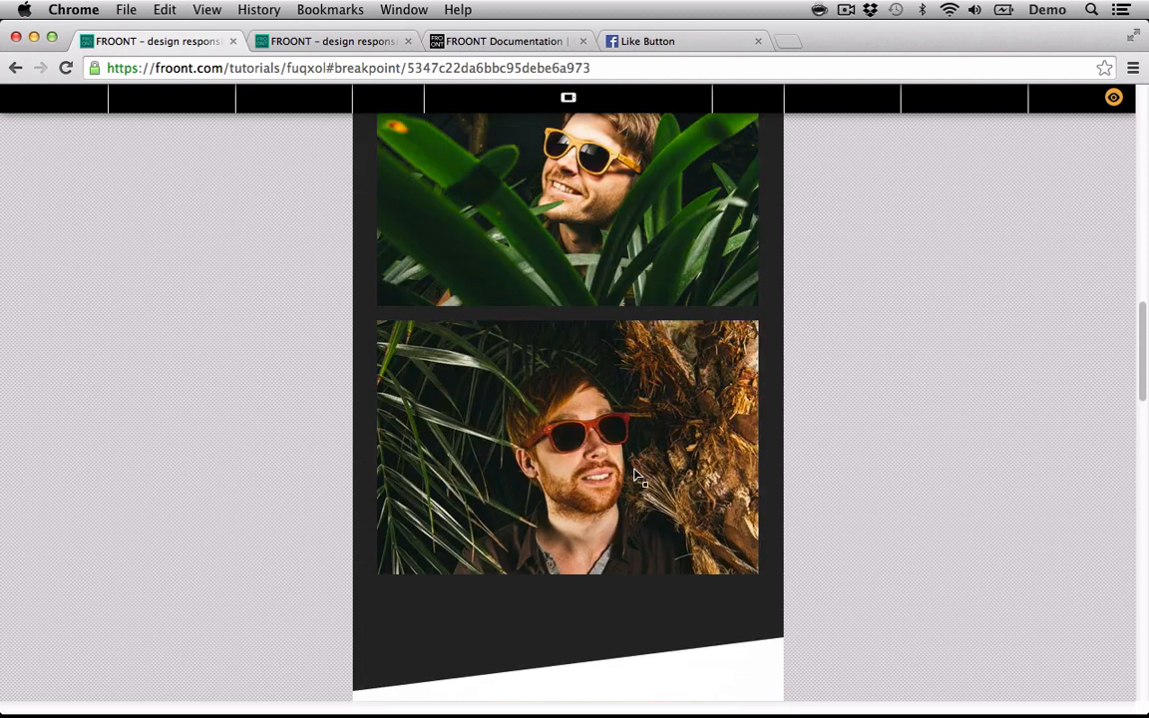
scroll(639, 480, "up", 2)
scroll(596, 336, "up", 3)
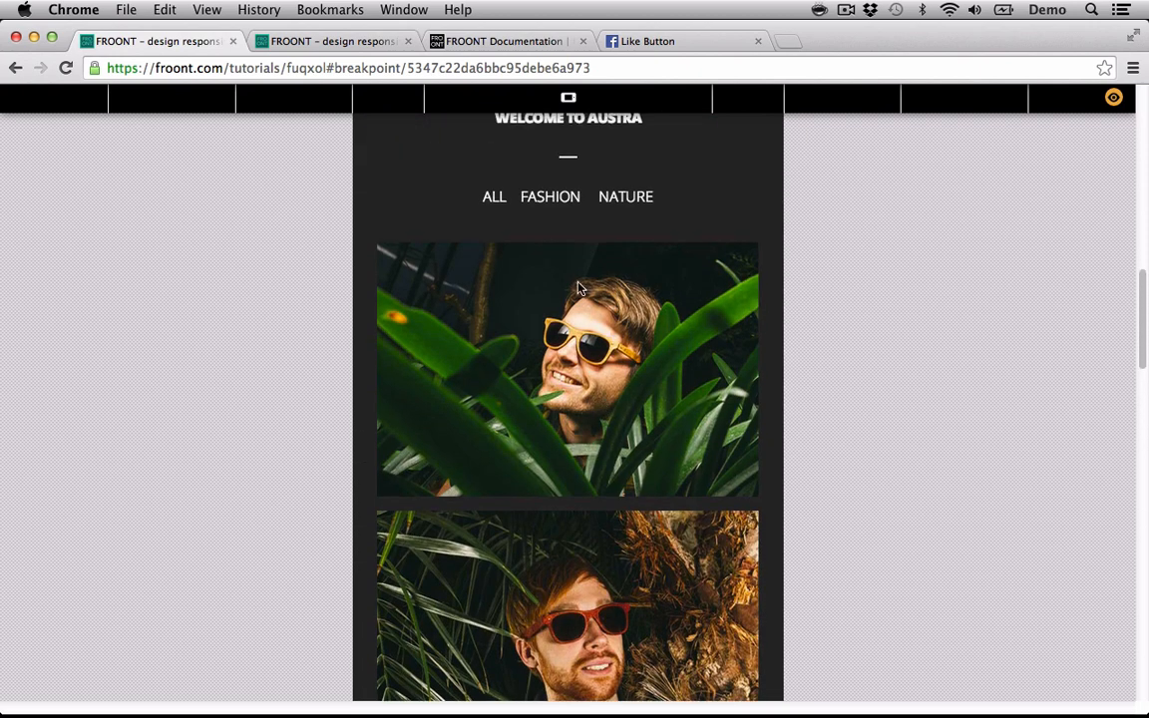
scroll(589, 365, "up", 2)
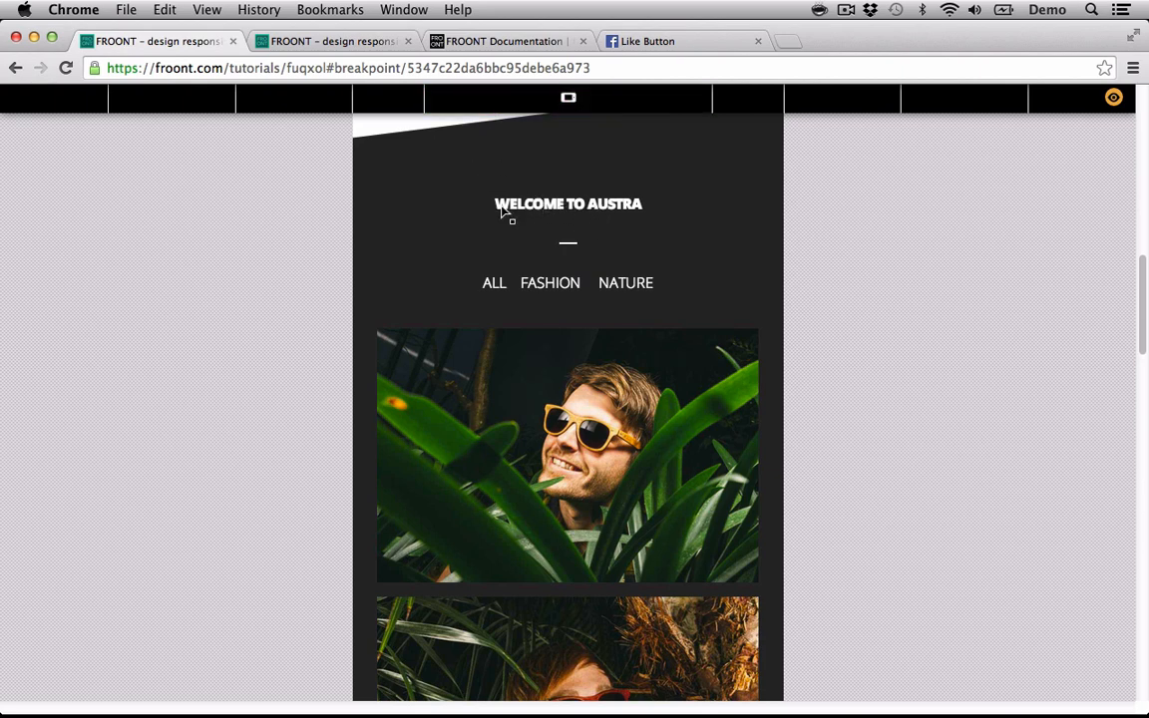
scroll(503, 218, "up", 12)
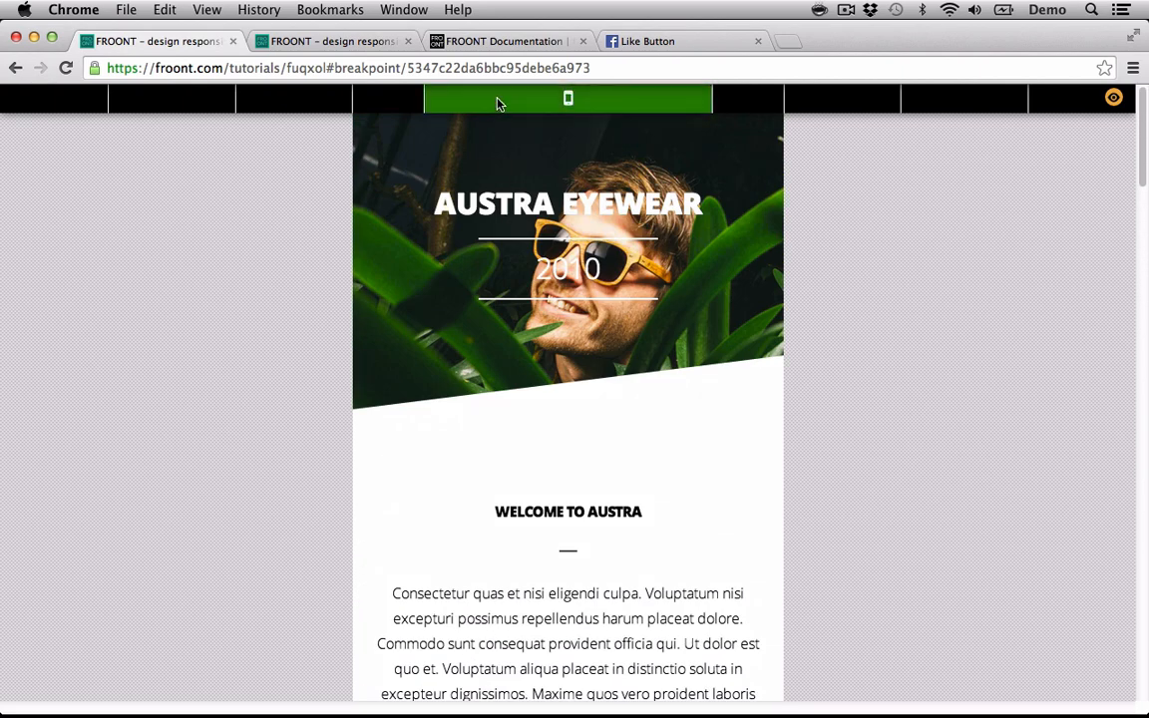
- Preview the page at the 320 breakpoint, from the welcome text through the gallery and shop to the footer
left_click(499, 98)
scroll(517, 271, "down", 2)
scroll(512, 271, "down", 12)
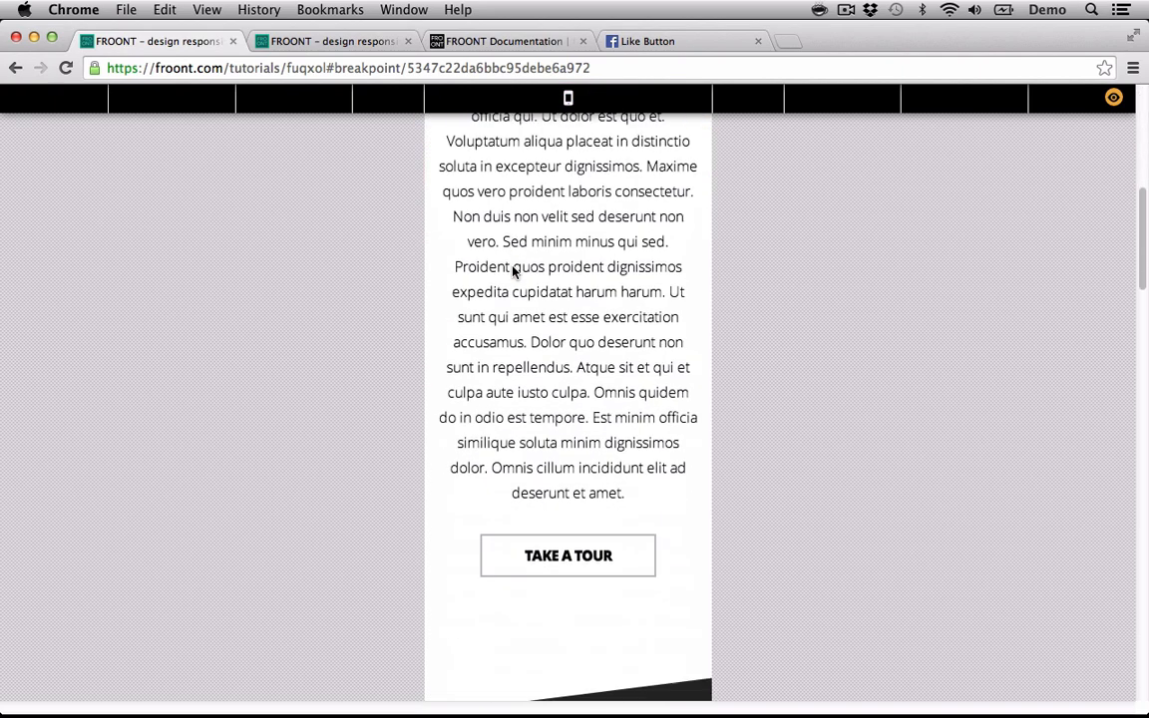
scroll(598, 364, "down", 2)
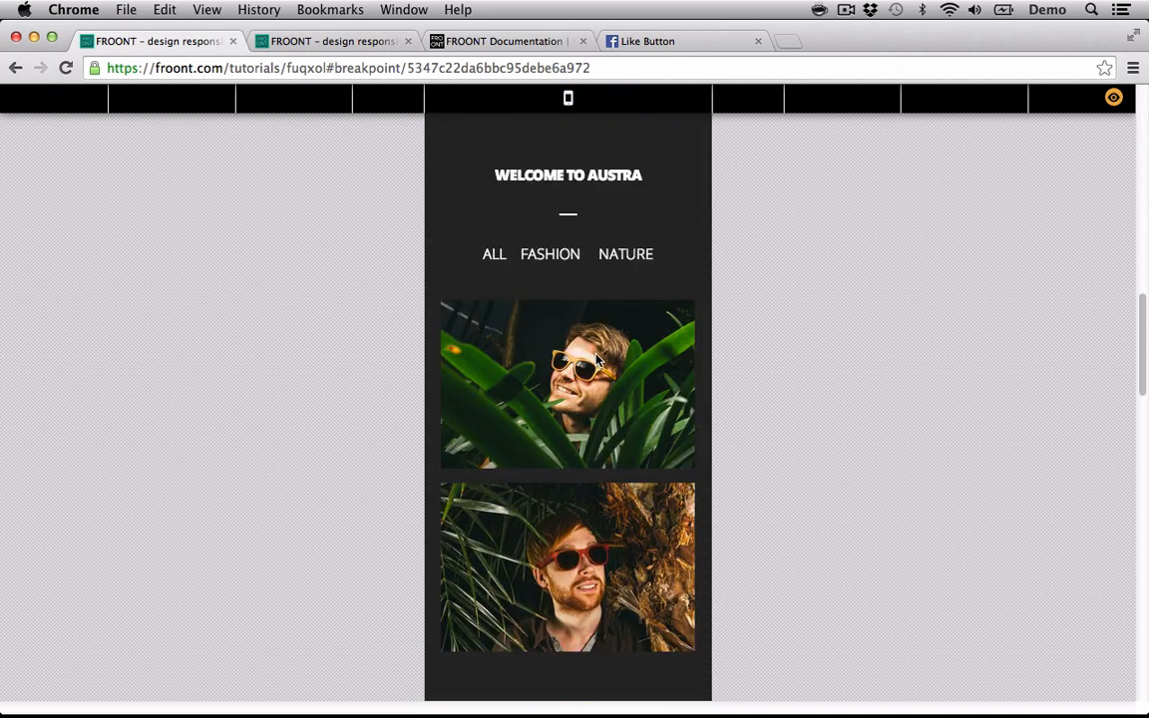
scroll(598, 417, "down", 15)
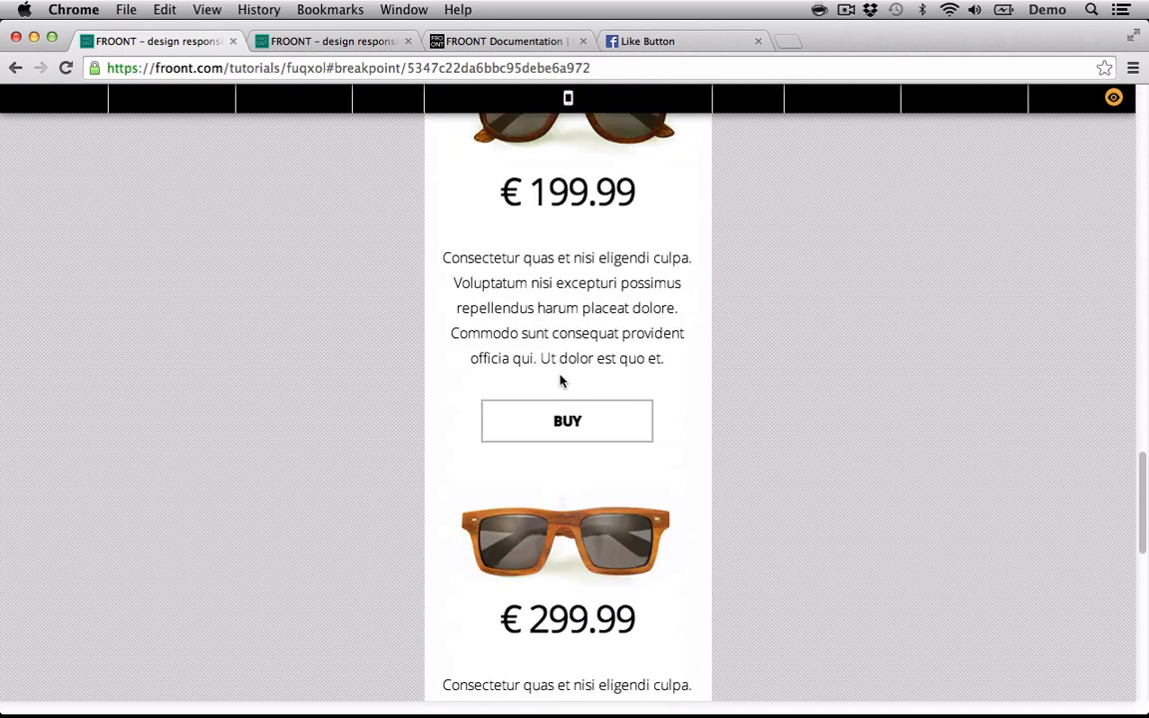
scroll(561, 380, "down", 6)
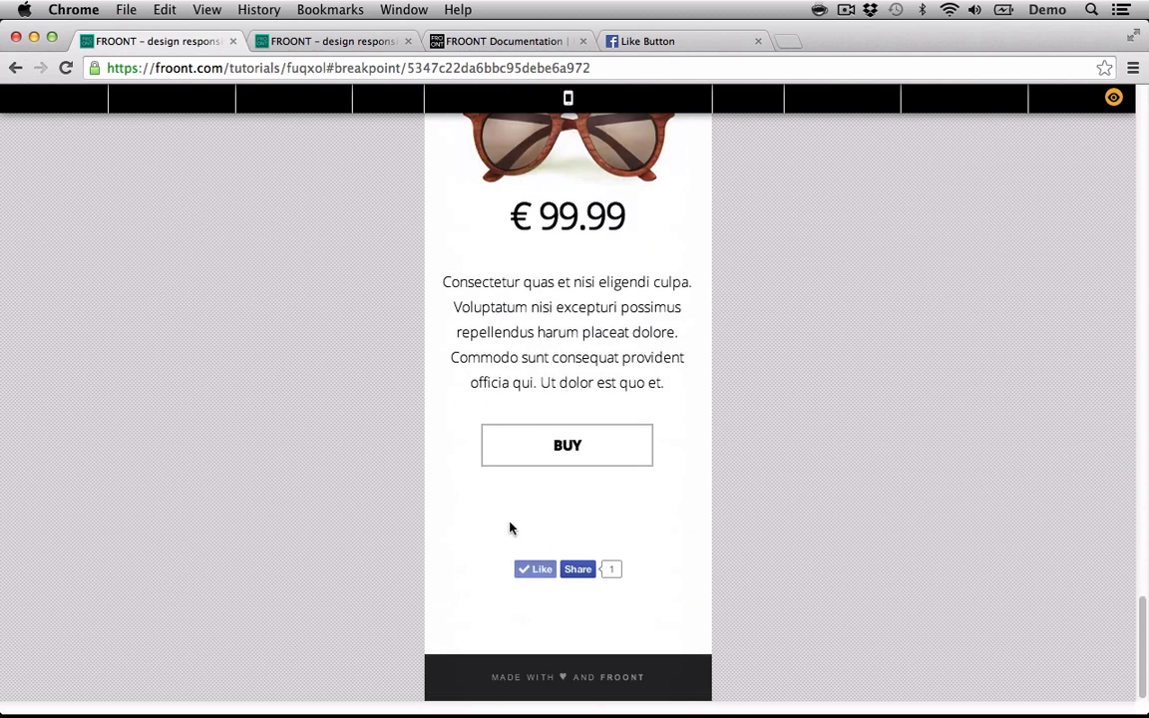
scroll(548, 546, "up", 20)
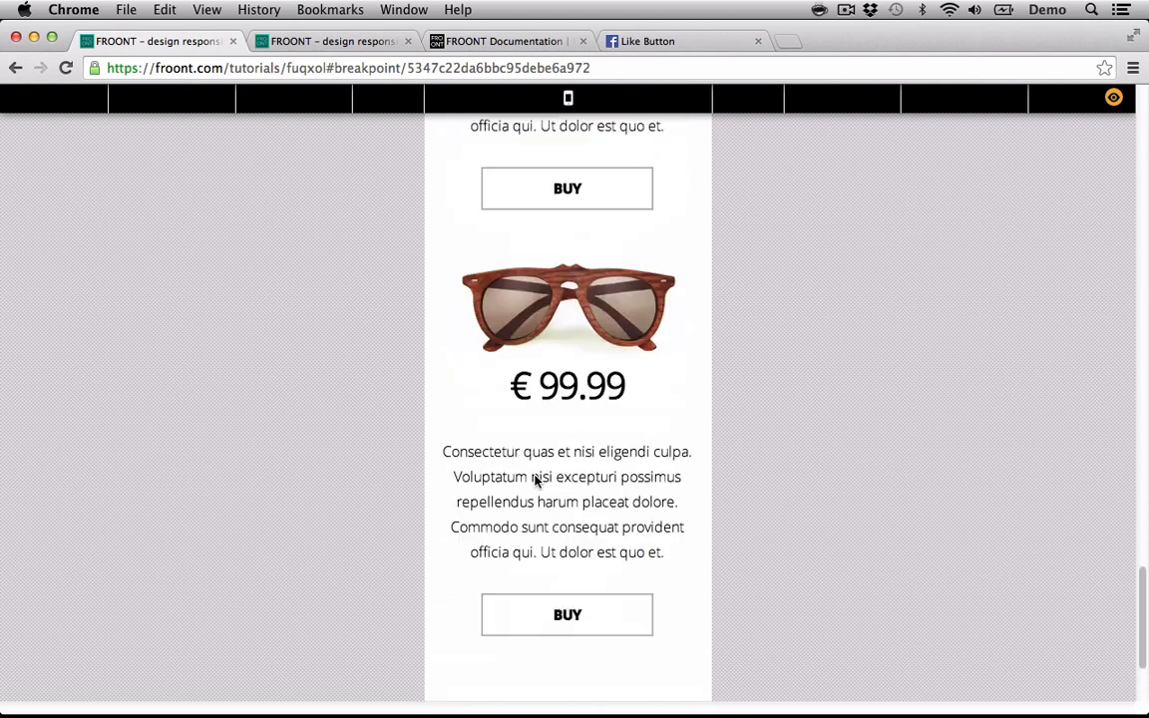
- Return to the desktop breakpoint and copy the page's web address without the #breakpoint part
left_click(87, 99)
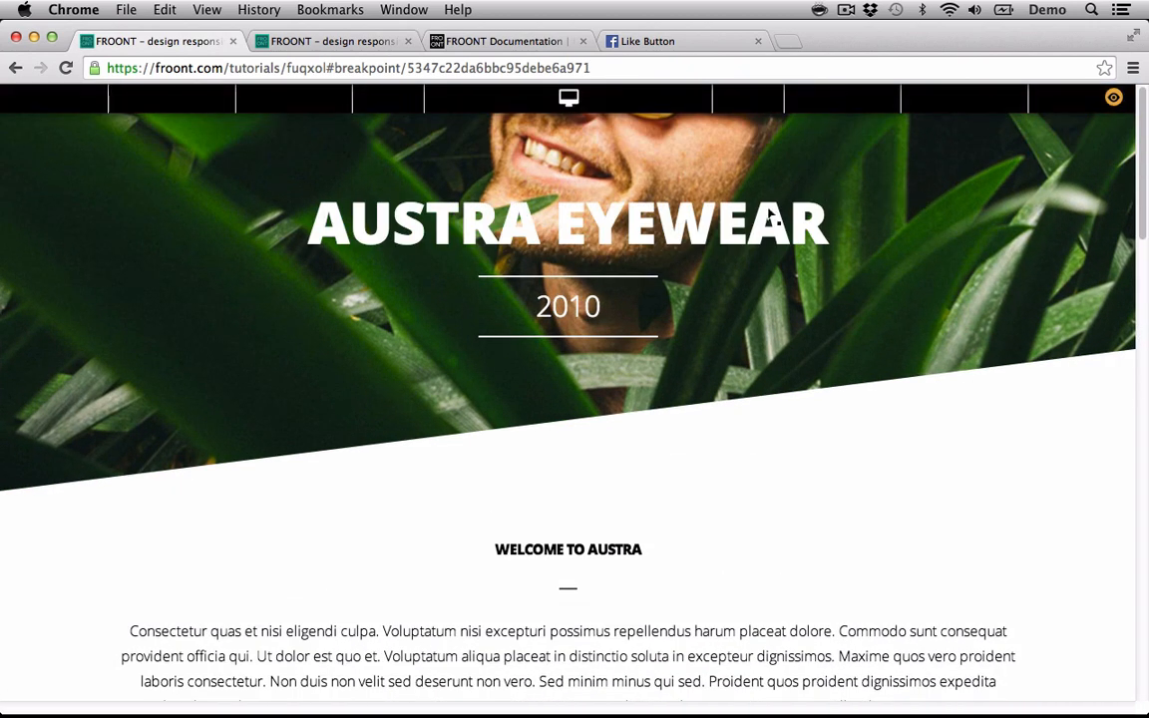
left_click(333, 68)
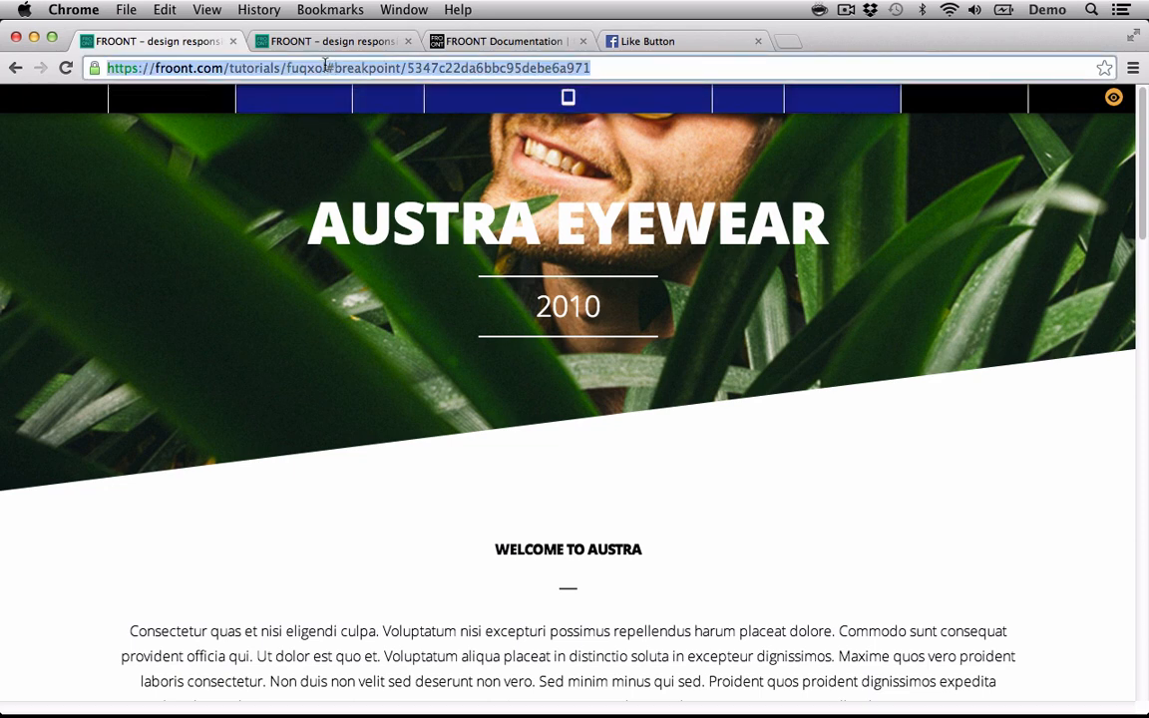
left_click(328, 68)
left_click_drag(326, 67, 104, 67)
key("super+c")
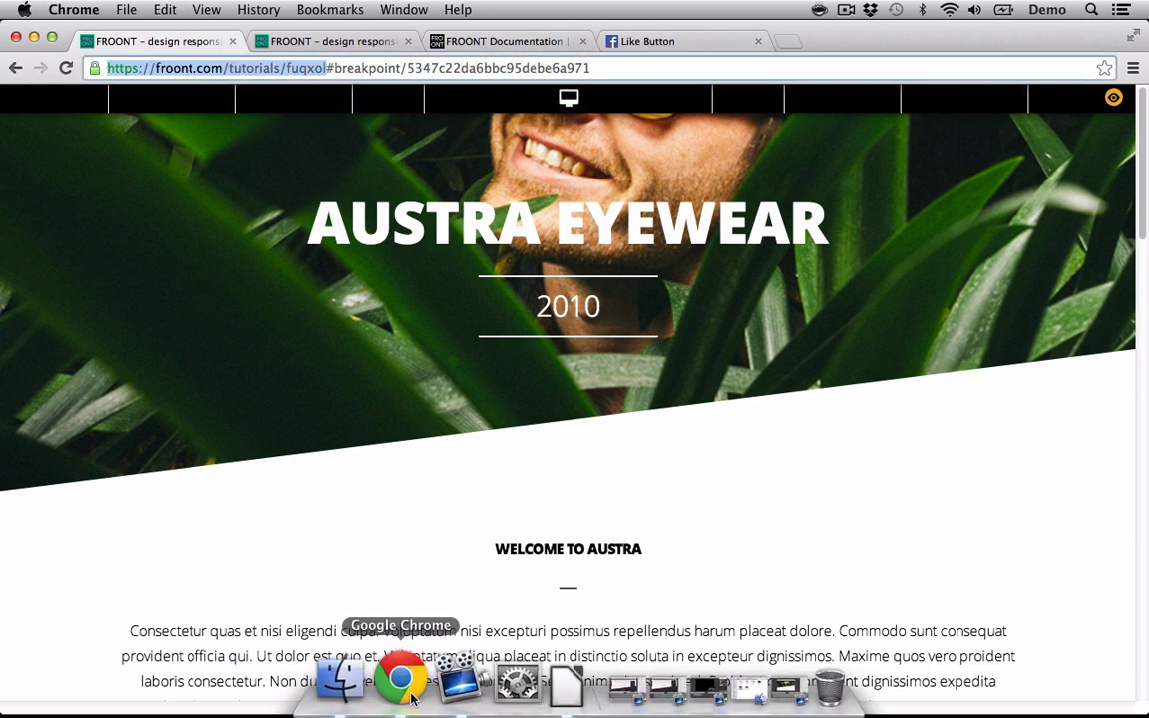
- Open a new browser window and load froont.com/tutorials/fuqxol from the copied address
right_click(408, 689)
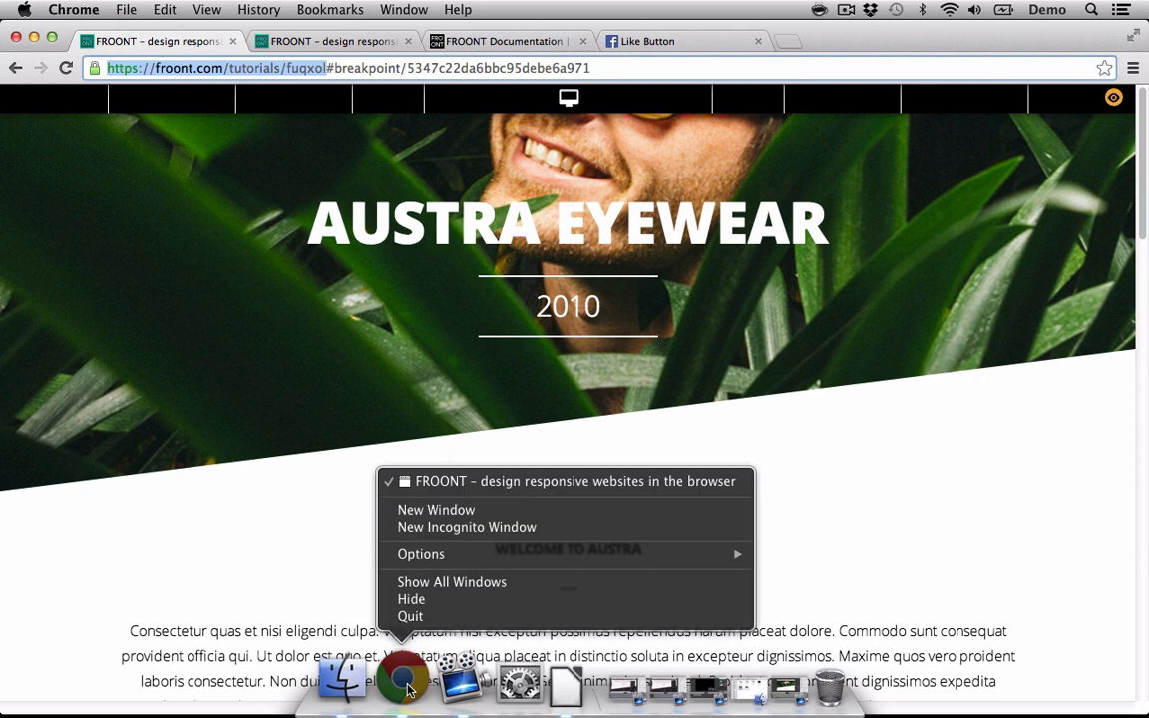
left_click(464, 516)
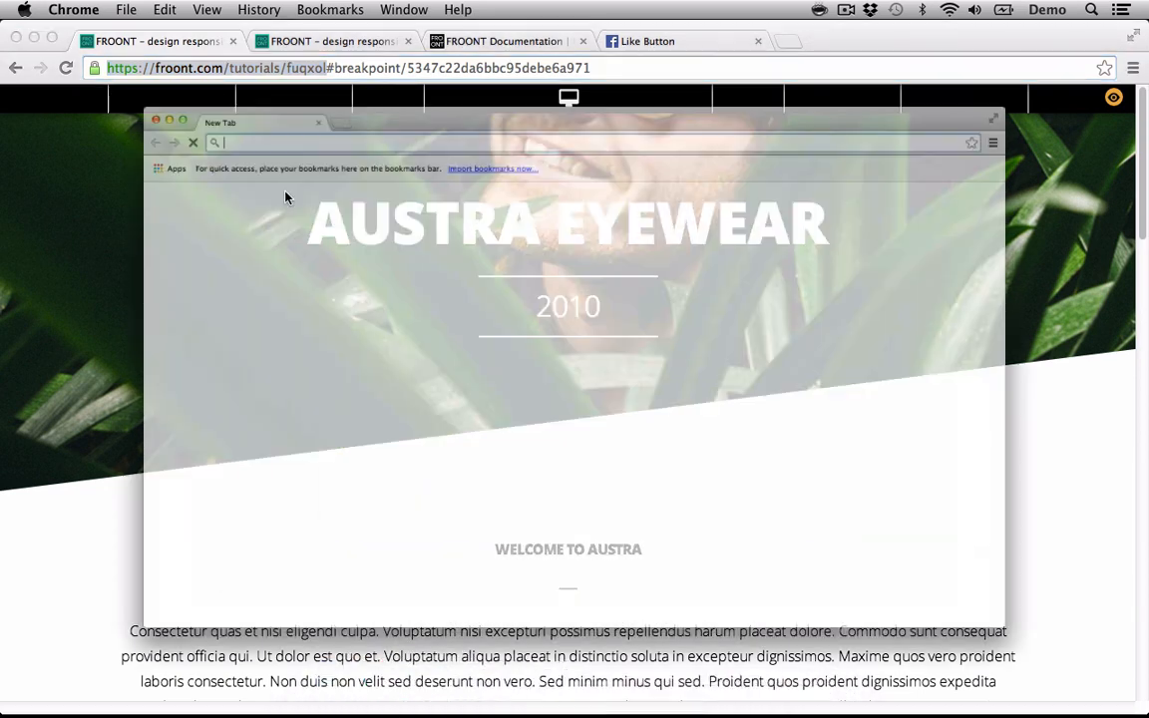
key("super+v")
key("super+Left")
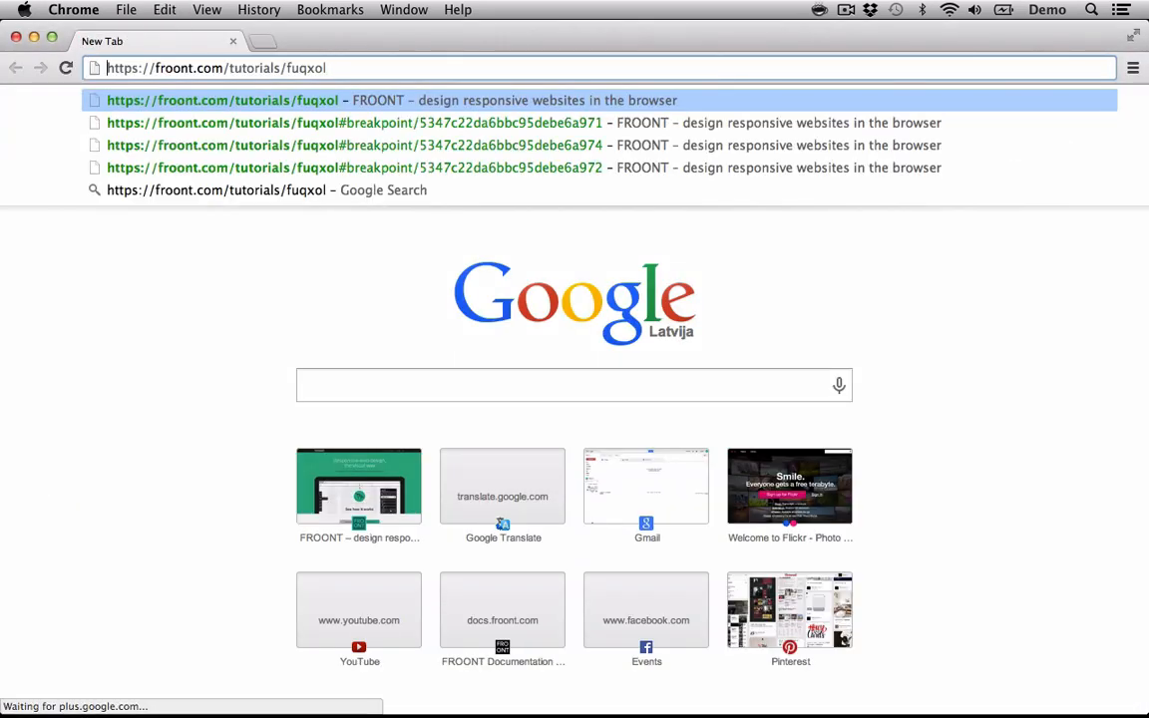
key("Right")
key("Right")
key("Right")
key("Return")
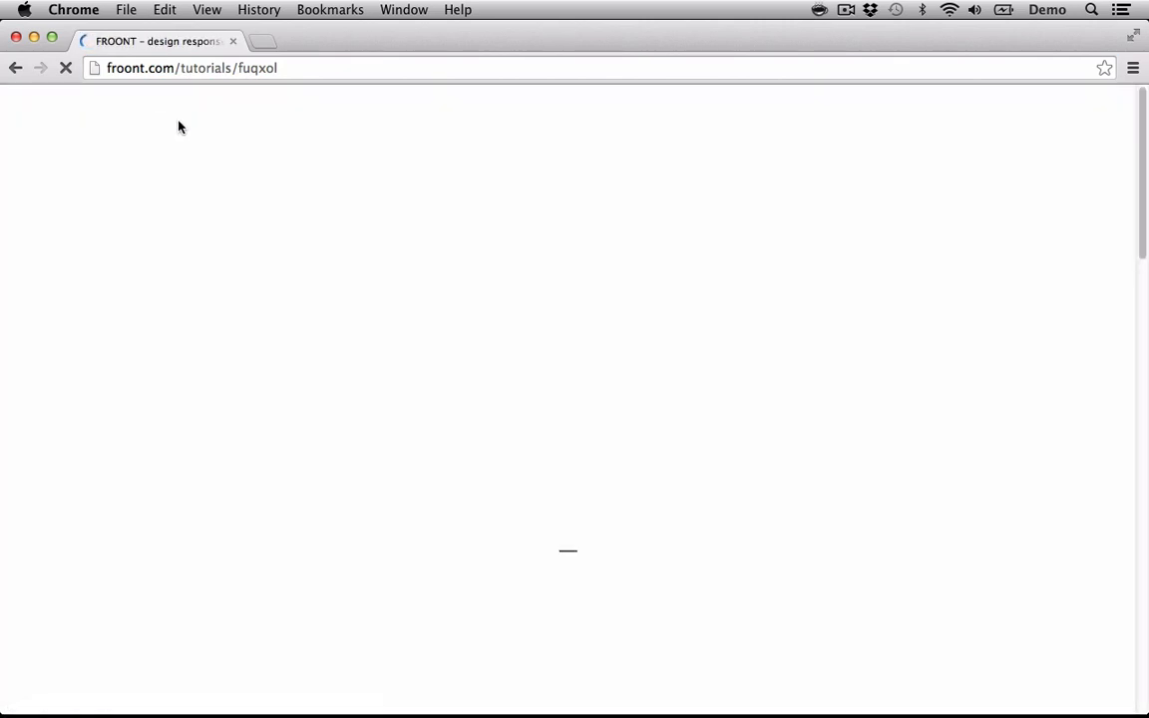
- Check the live page at full and phone-like window widths, restore the full width and close the window
scroll(543, 399, "down", 15)
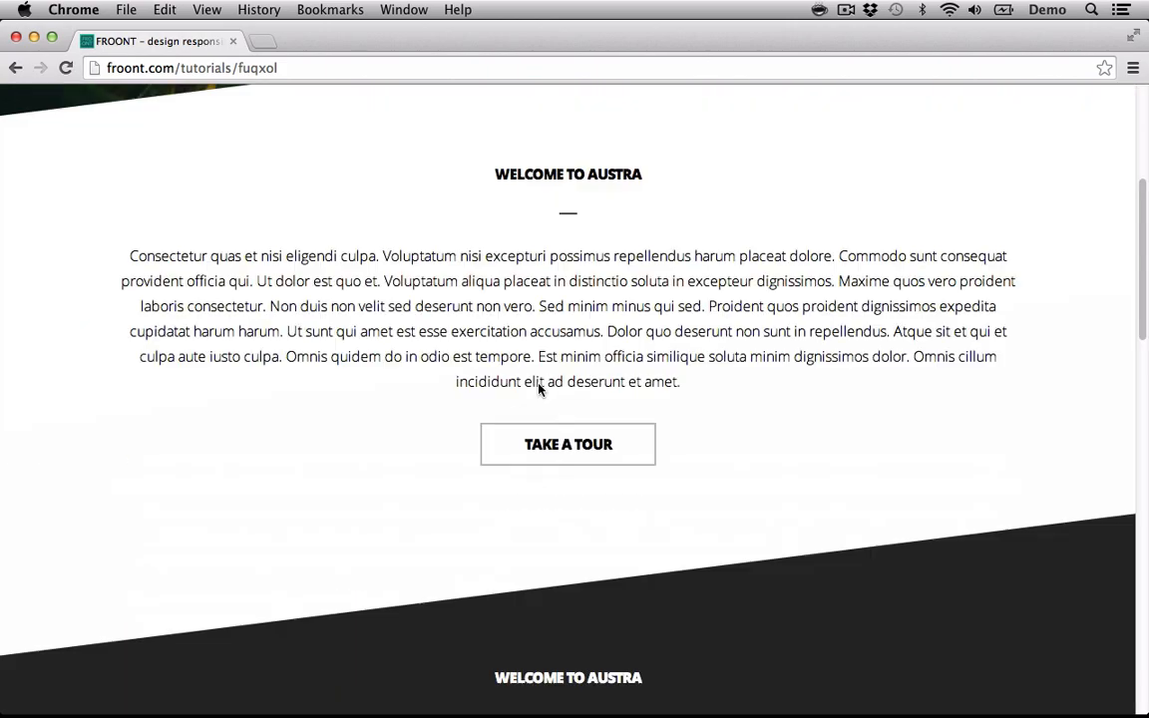
scroll(529, 381, "up", 15)
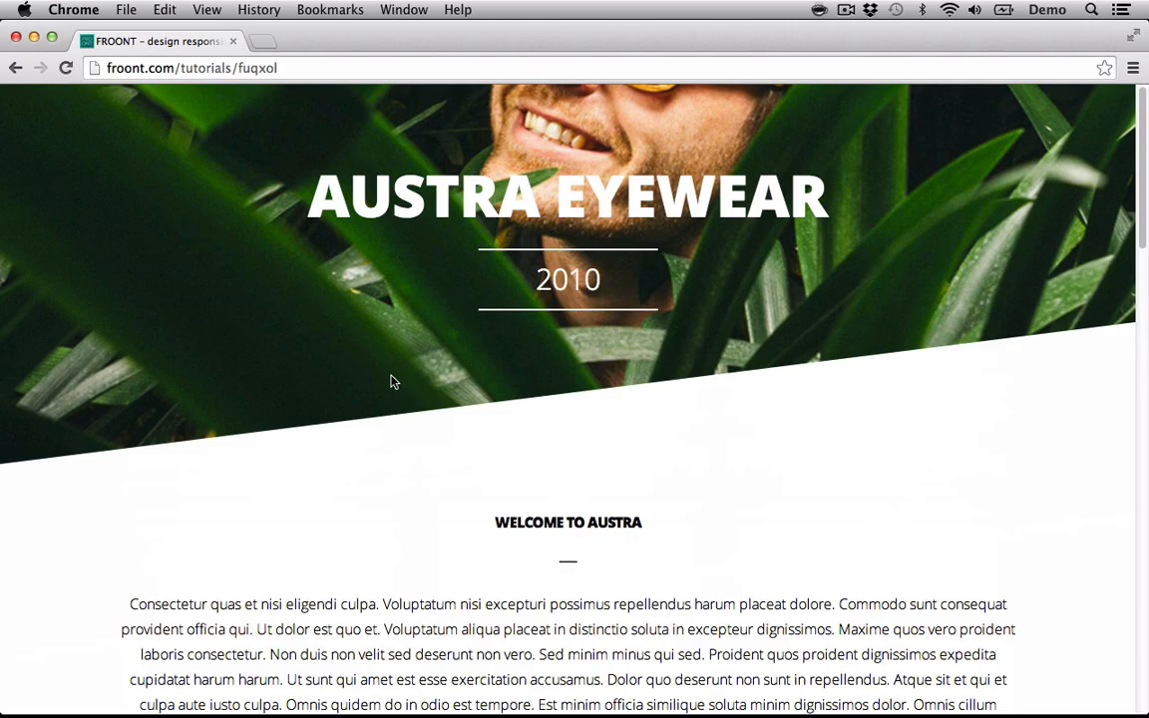
left_click_drag(4, 334, 795, 402)
scroll(874, 397, "down", 20)
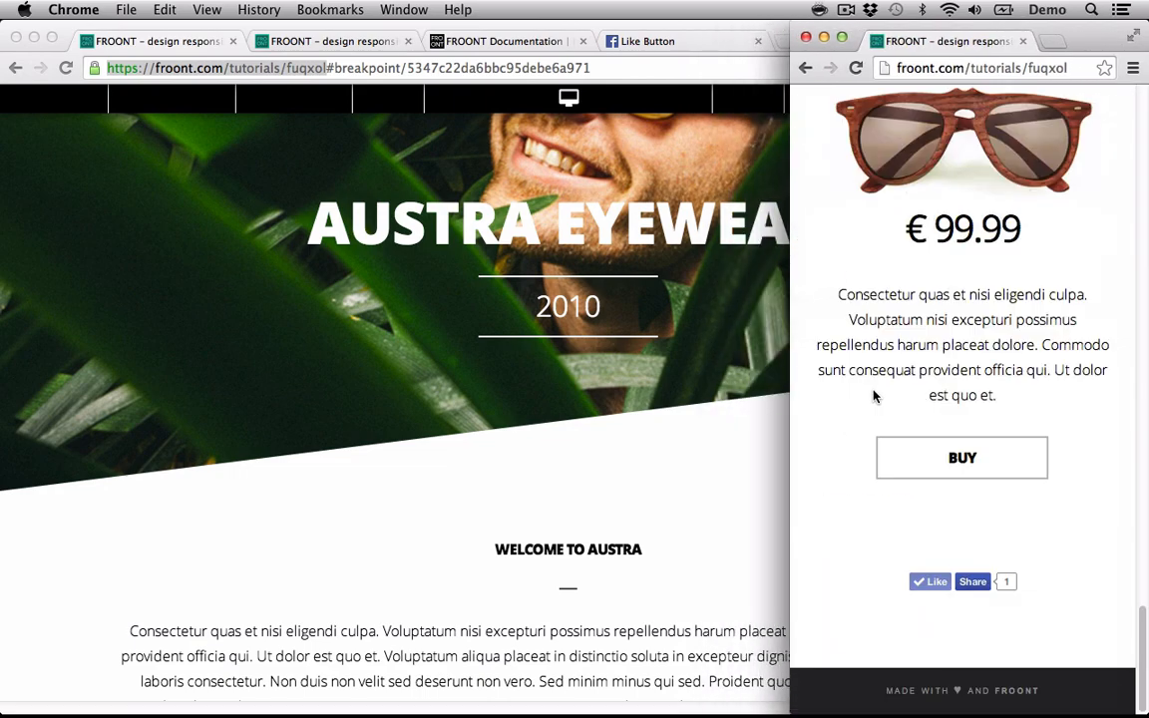
scroll(856, 388, "up", 17)
scroll(852, 387, "up", 2)
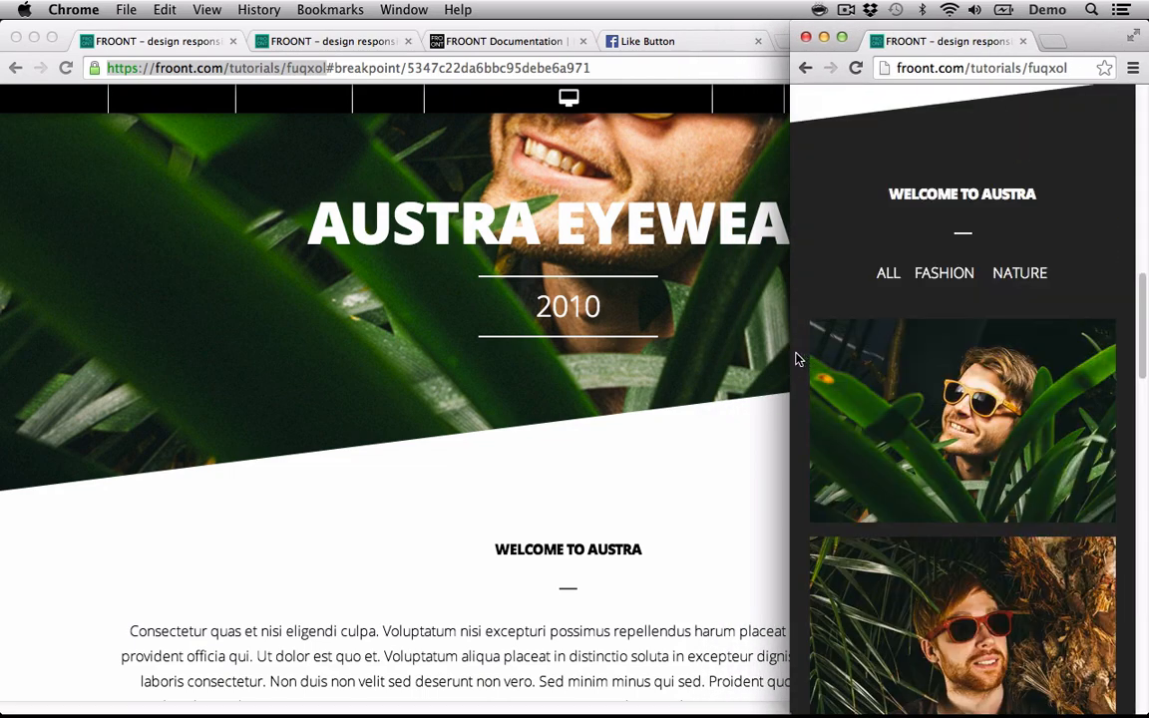
left_click_drag(795, 361, 3, 368)
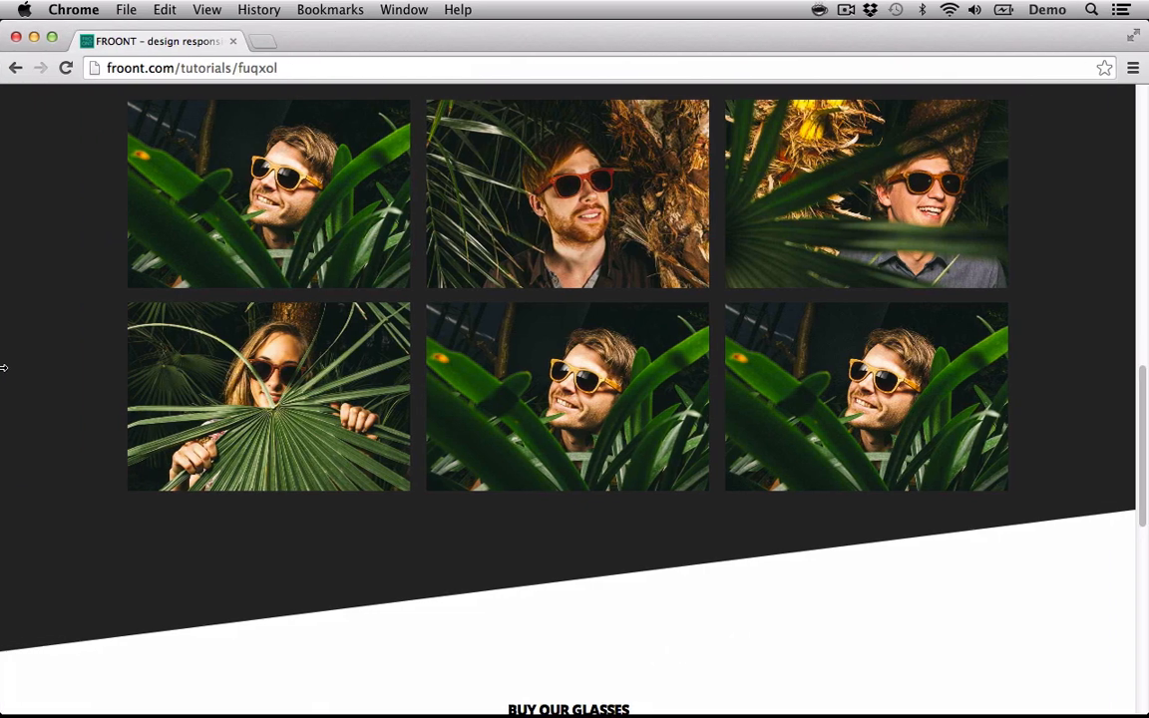
left_click(15, 38)
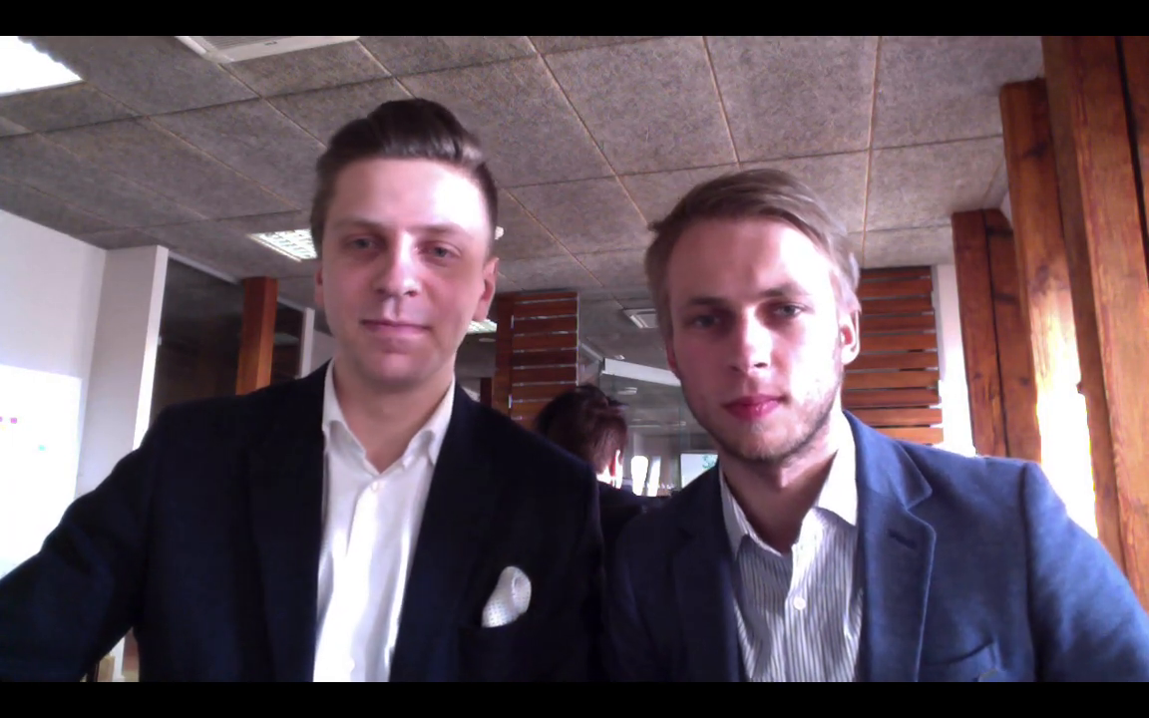